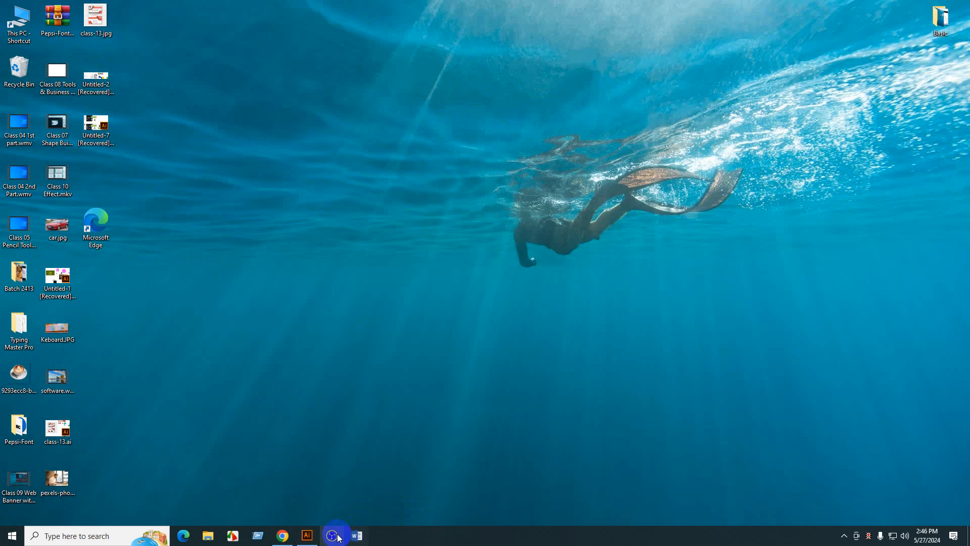
- Switch to Chrome and browse the Freepik results for "agriculture post" to find a reference design
click(283, 535)
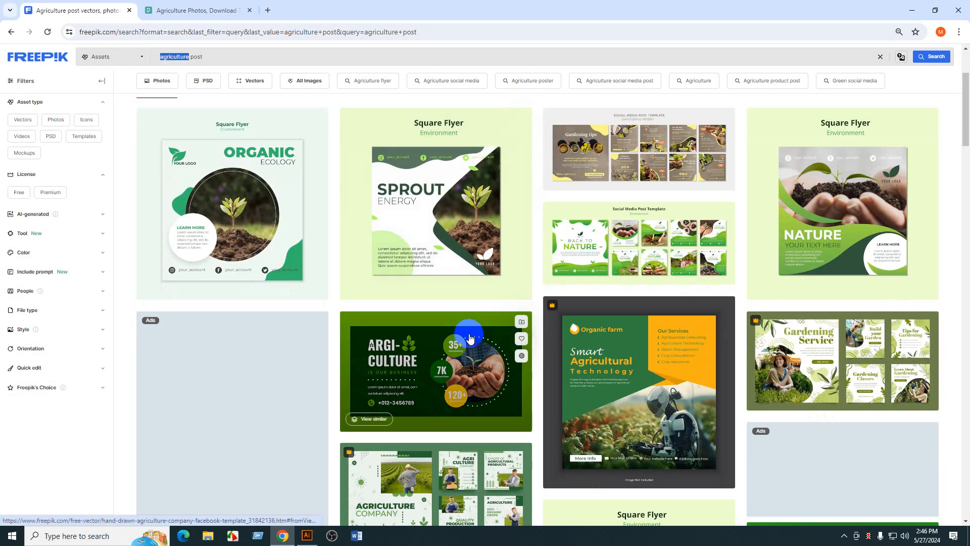
scroll(757, 380, down, 1)
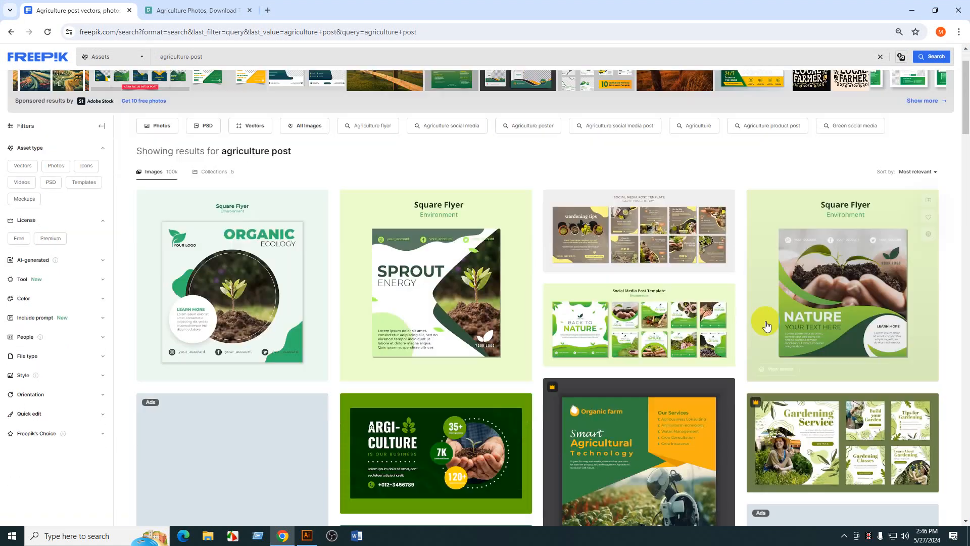
scroll(758, 380, down, 1)
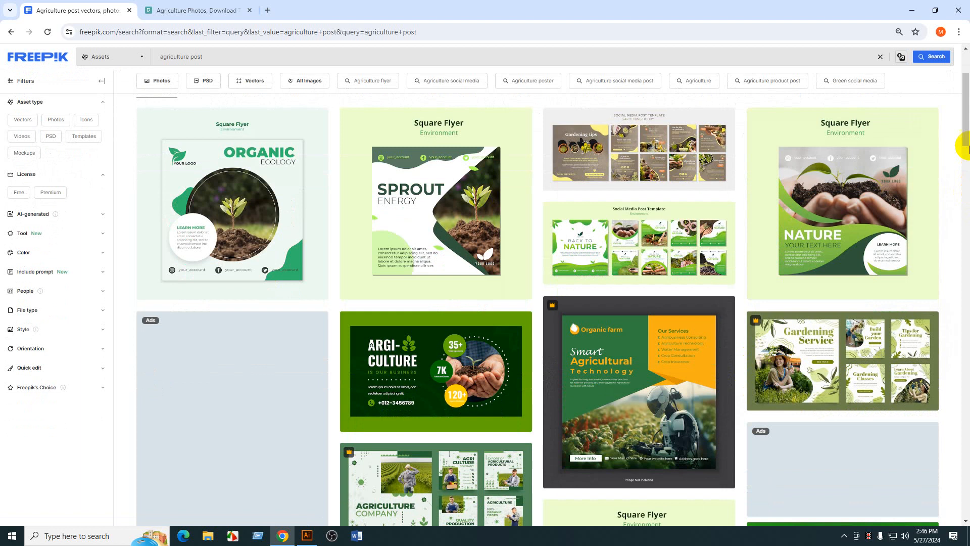
drag(967, 142, 955, 190)
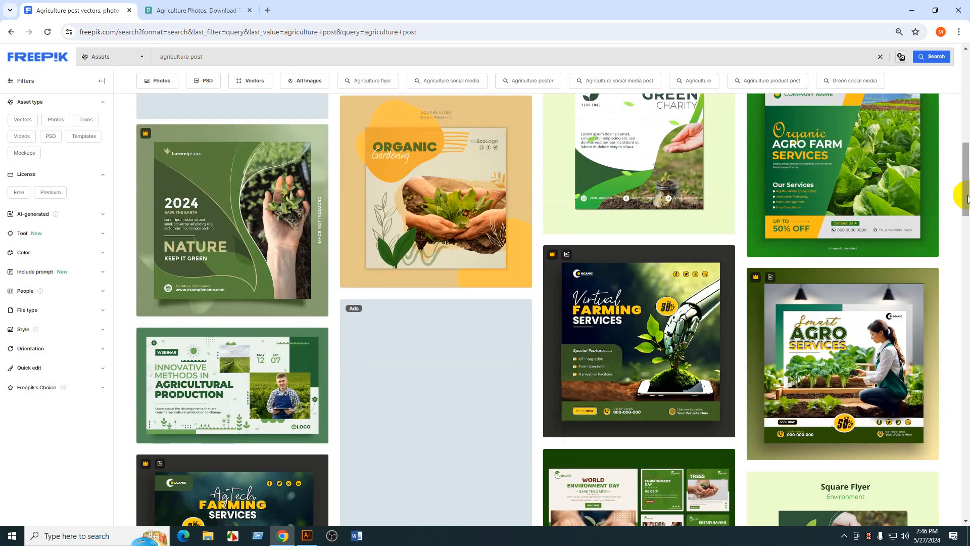
scroll(764, 313, down, 2)
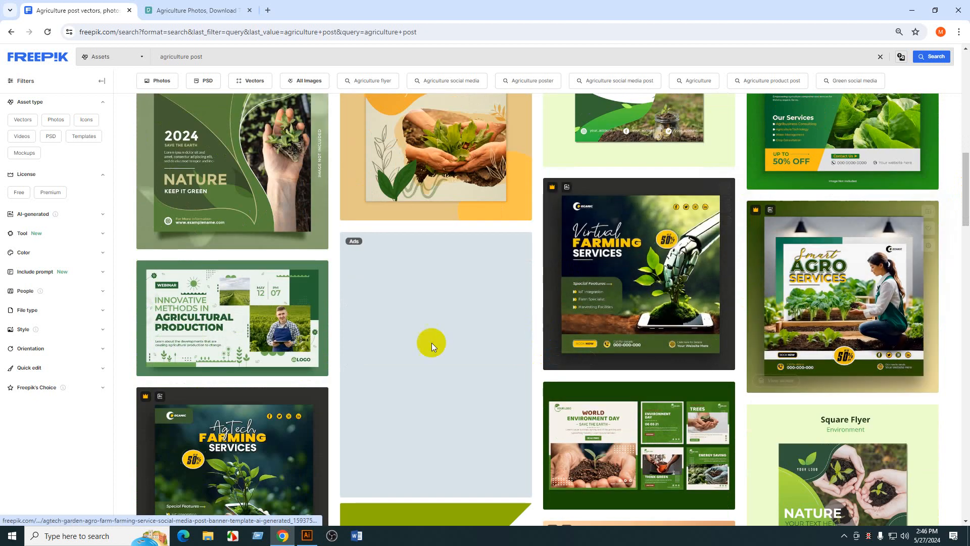
scroll(433, 342, up, 10)
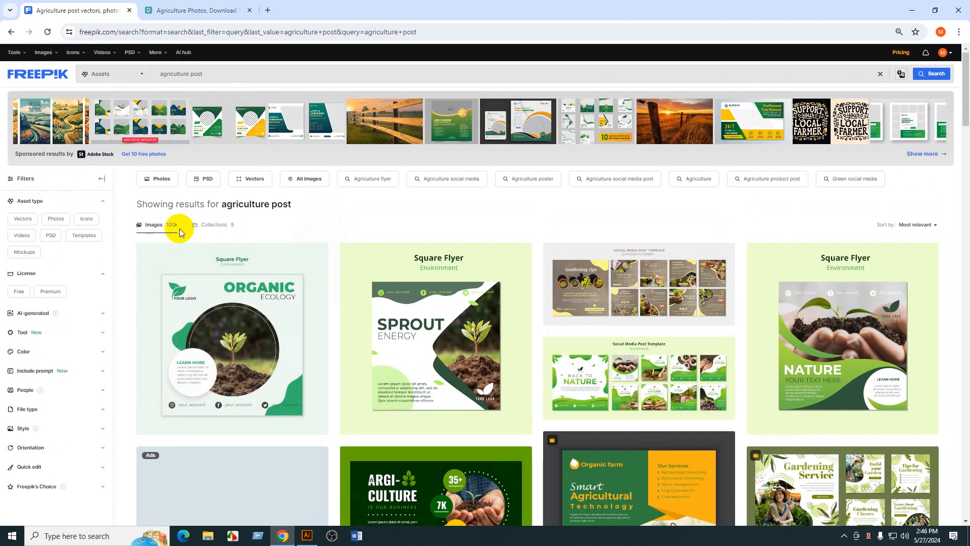
drag(179, 225, 166, 225)
click(352, 231)
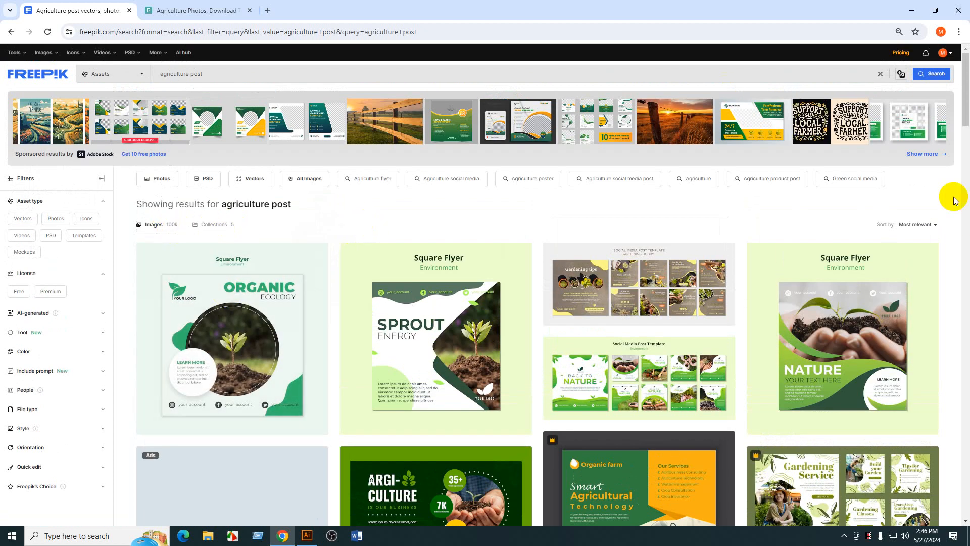
drag(963, 95, 967, 108)
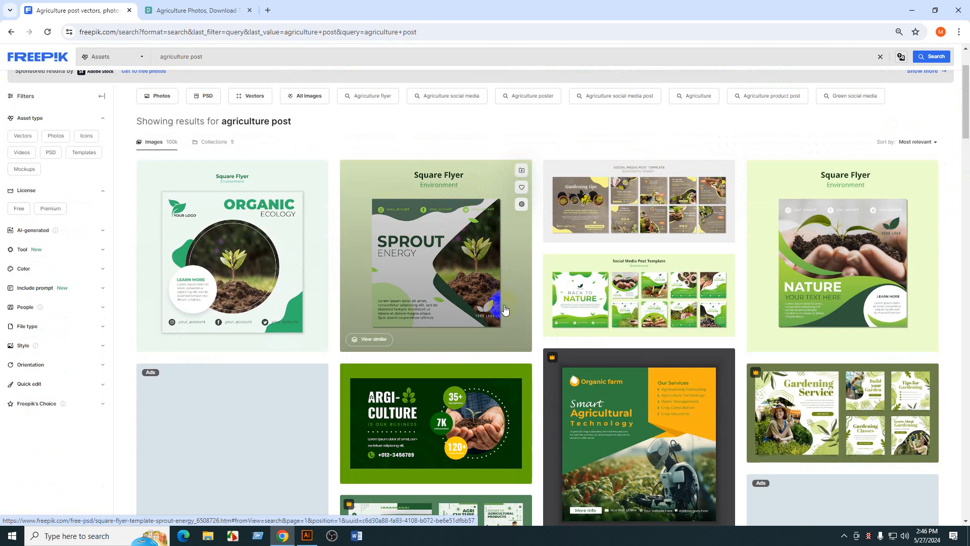
scroll(955, 169, down, 3)
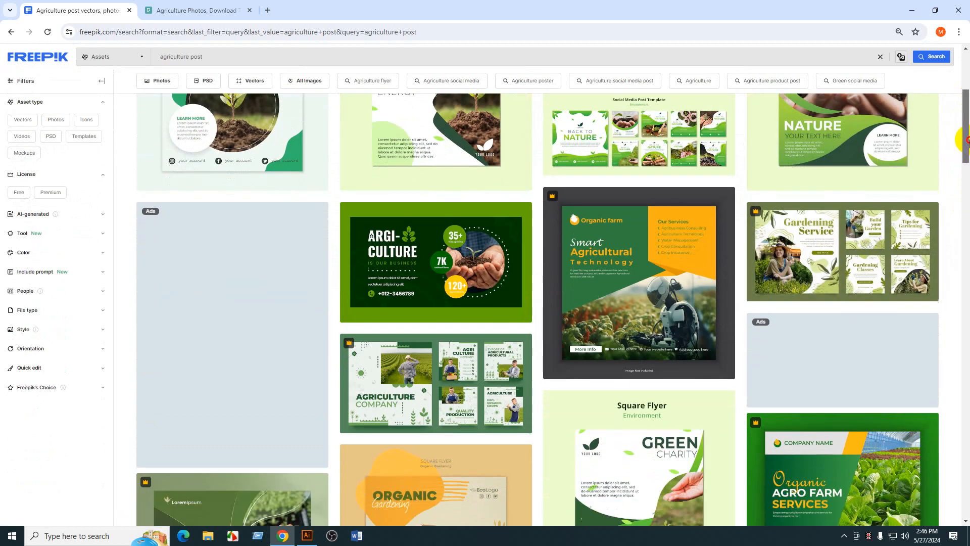
scroll(964, 152, down, 2)
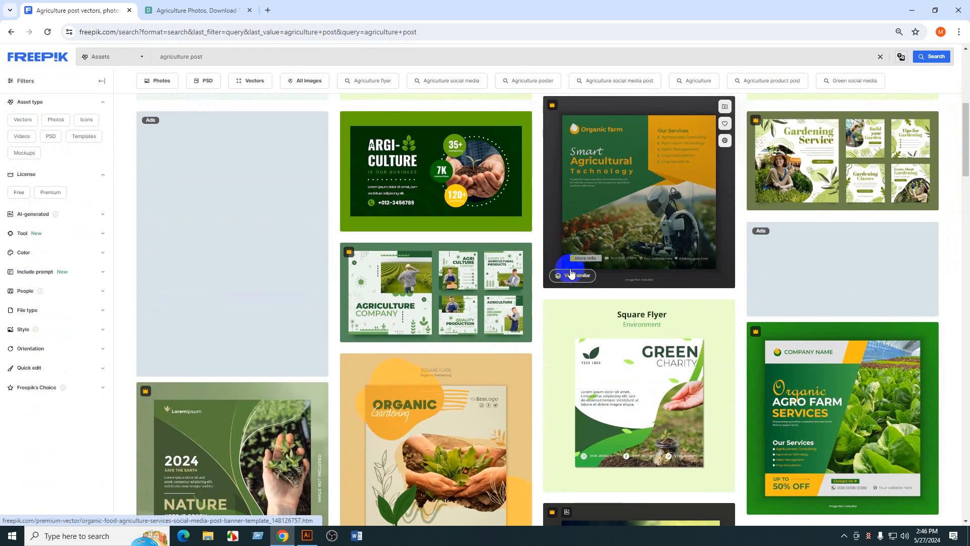
scroll(571, 273, down, 4)
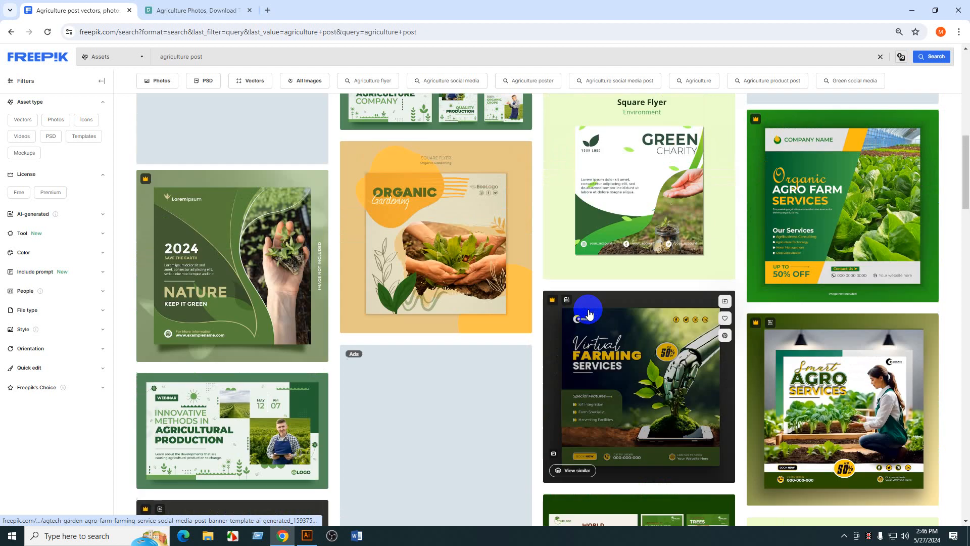
scroll(578, 321, down, 12)
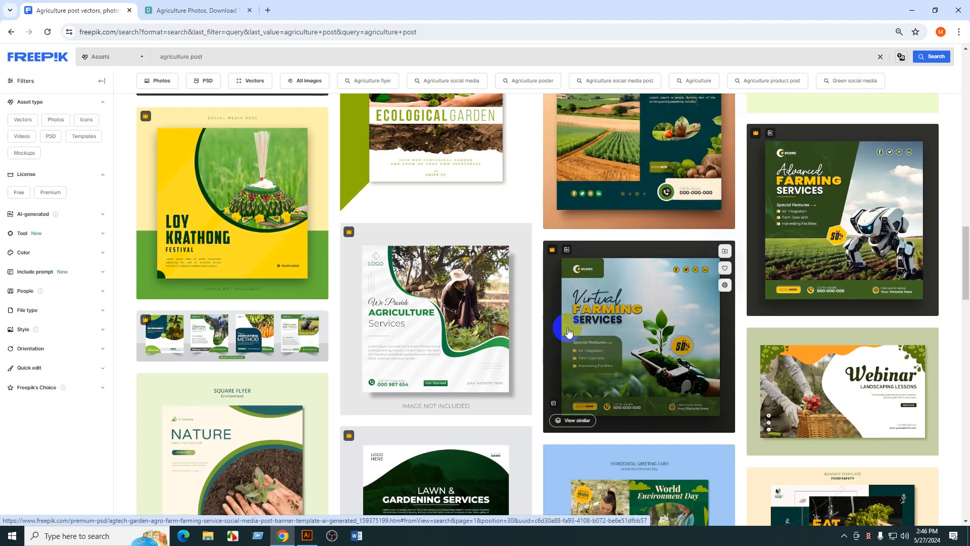
scroll(610, 352, down, 4)
scroll(623, 315, up, 5)
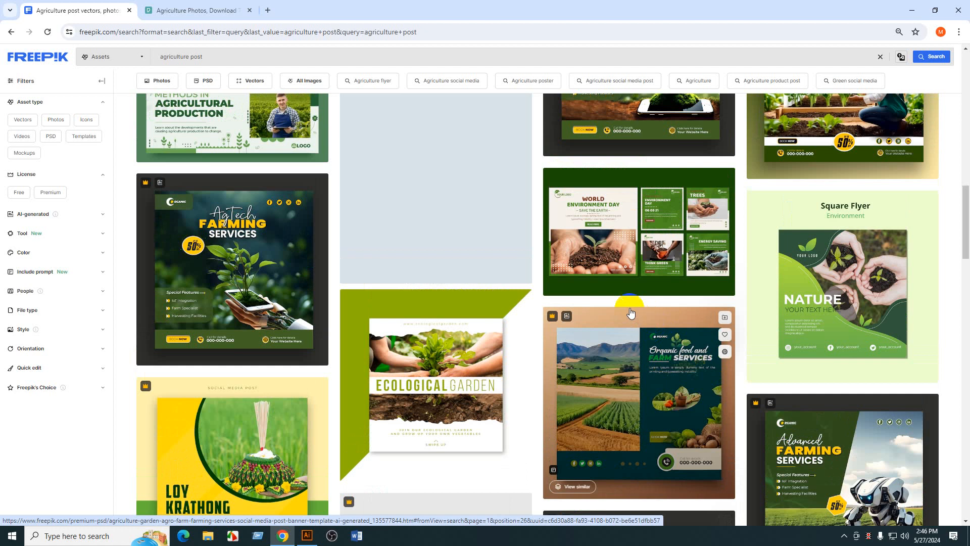
- Open the "Virtual Farming Services" design with the robot hand and phone, and copy its preview image
scroll(630, 308, up, 3)
click(617, 206)
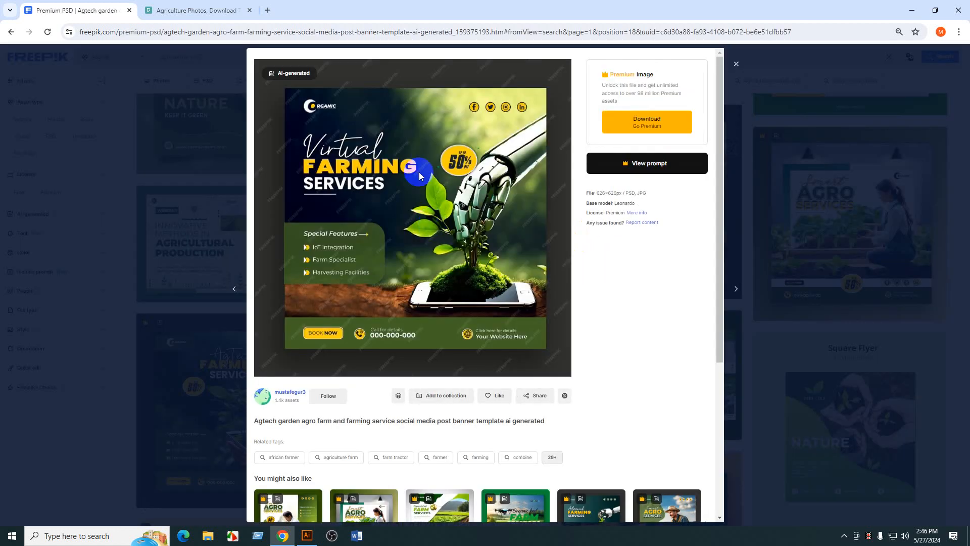
right_click(419, 175)
click(469, 213)
- Switch to Illustrator and set up a new document 500 px wide and 500 px high
click(307, 535)
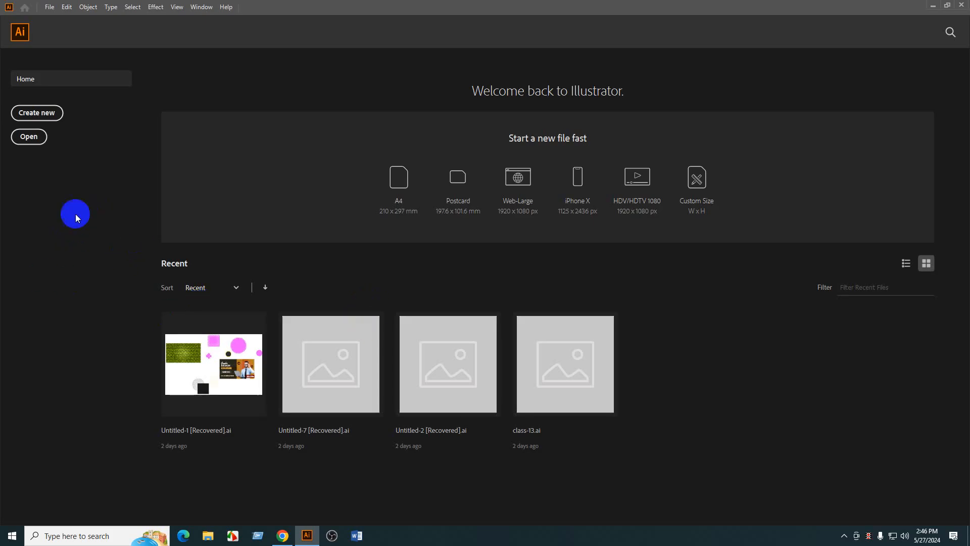
click(59, 113)
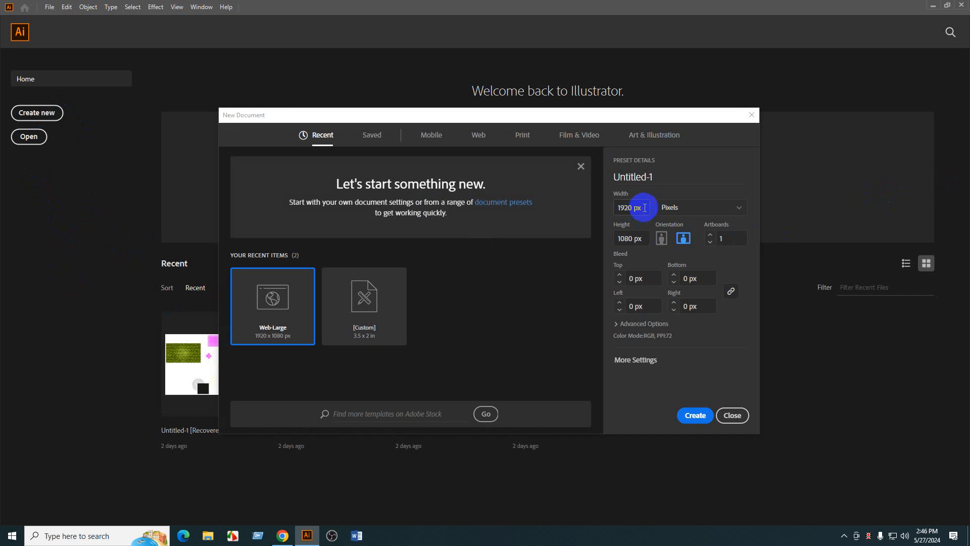
drag(645, 208, 589, 212)
text(5000)
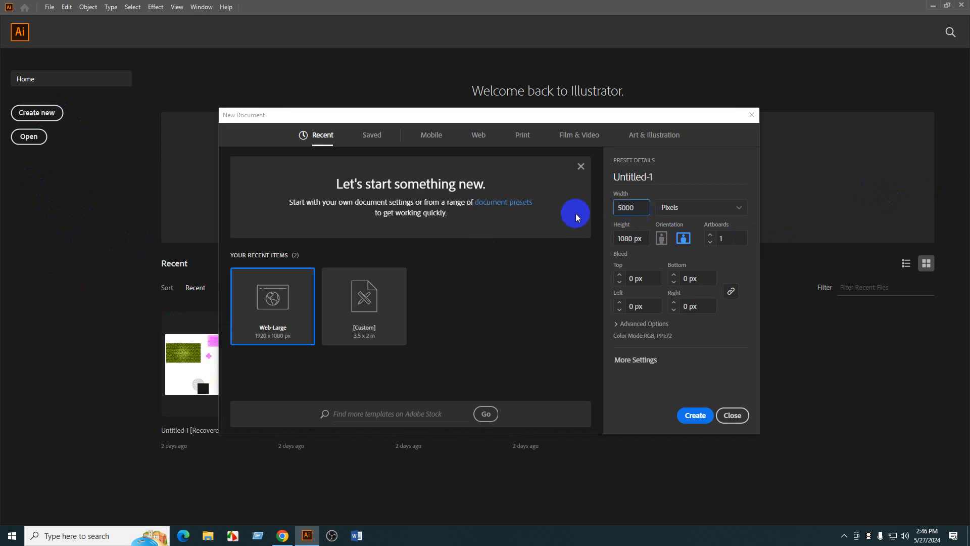
key(BackSpace)
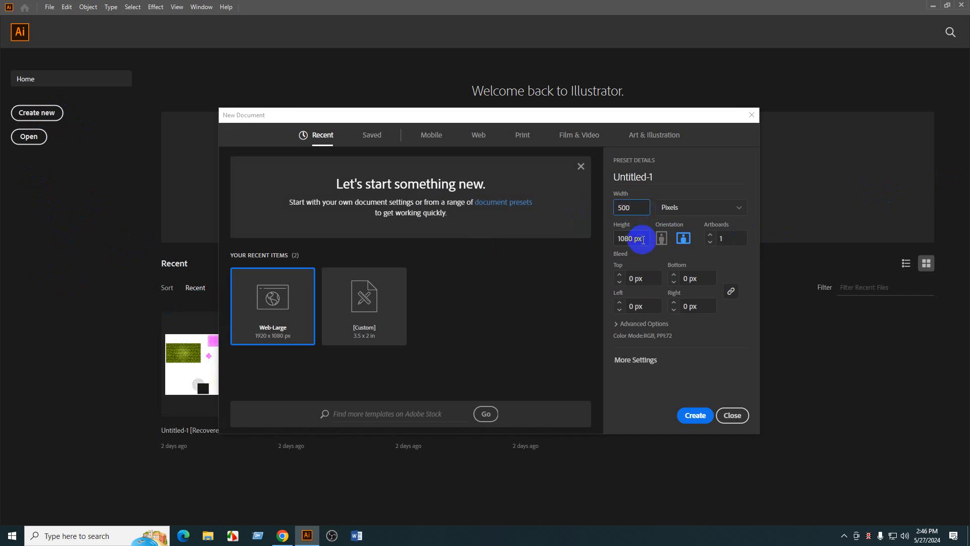
drag(638, 238, 536, 240)
text(500)
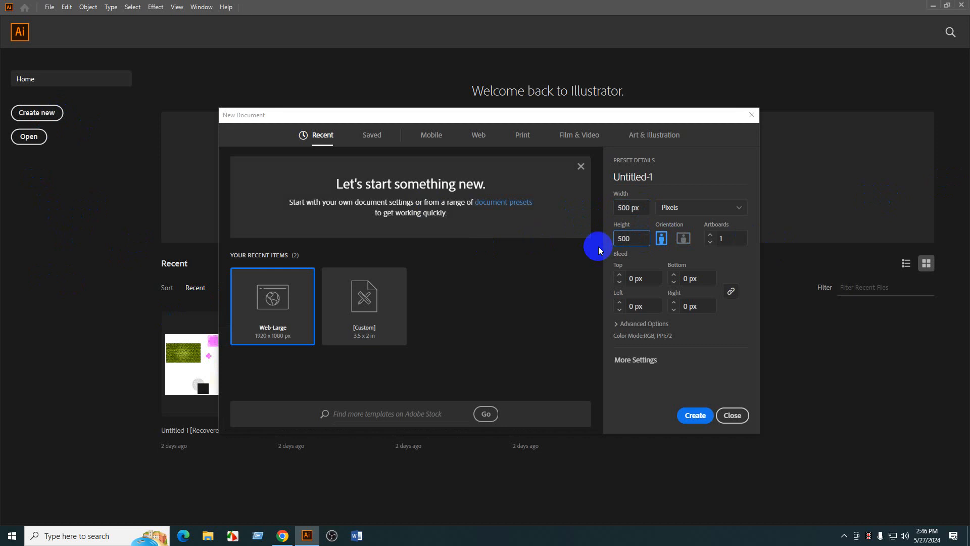
- Create the document with High (300 ppi) raster effects and collapse the floating Links and Layers panels
click(652, 323)
click(660, 335)
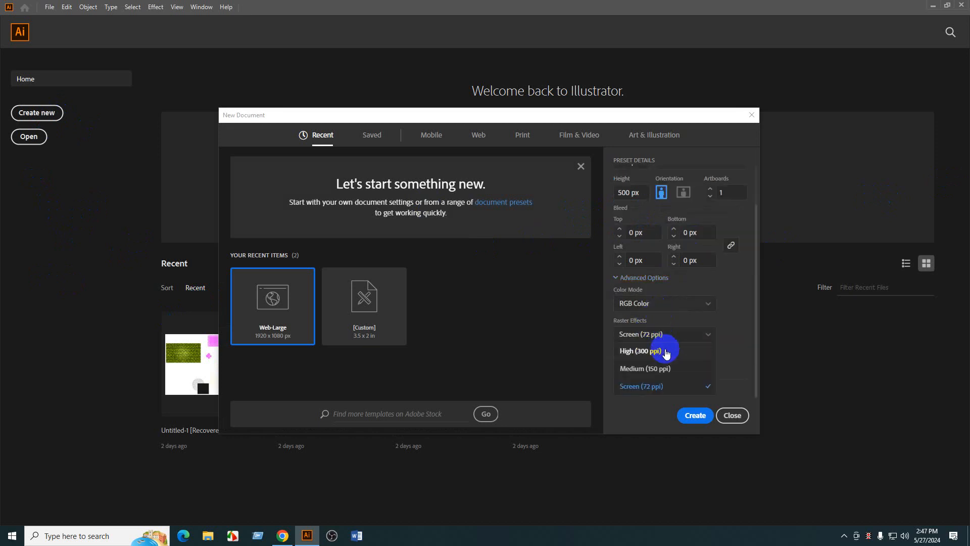
click(655, 351)
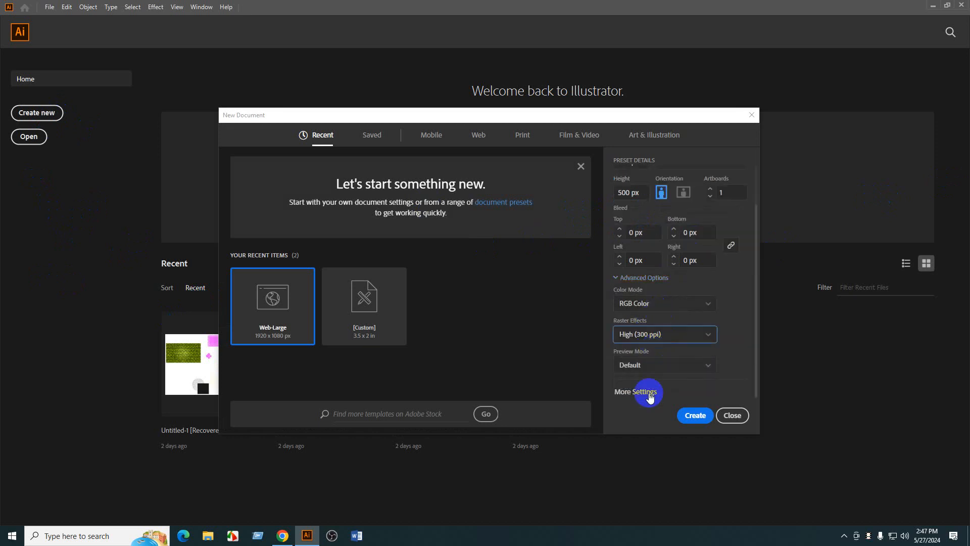
click(701, 424)
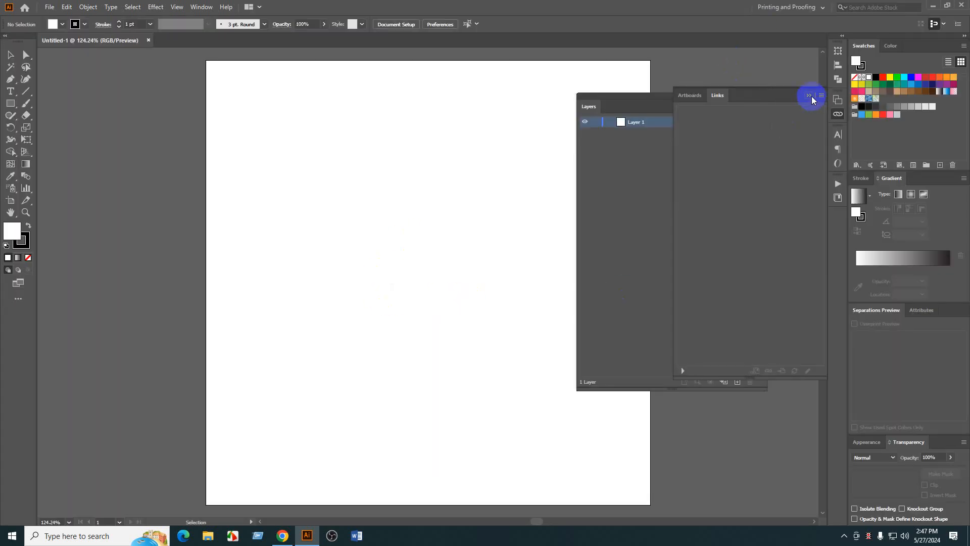
click(810, 96)
click(763, 96)
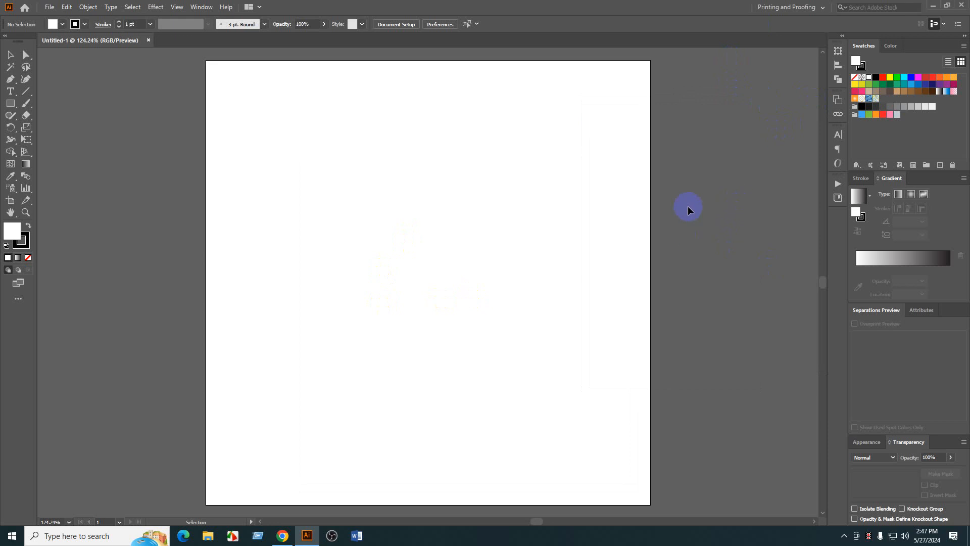
- Draw a 500 by 500 px white rectangle covering the whole artboard, without a stroke
click(10, 103)
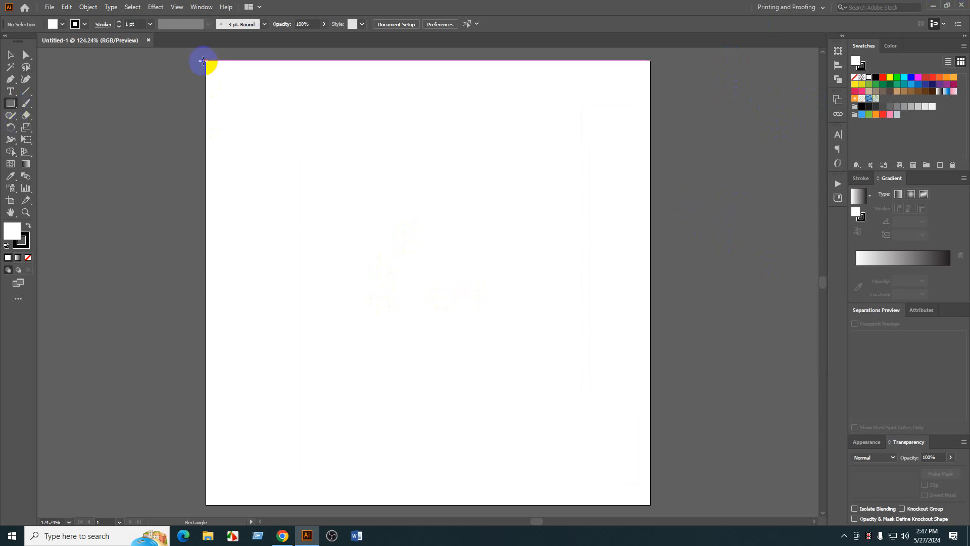
mouse_move(203, 61)
mouse_down()
mouse_move(665, 422)
mouse_move(630, 507)
mouse_move(650, 503)
mouse_up()
key(v)
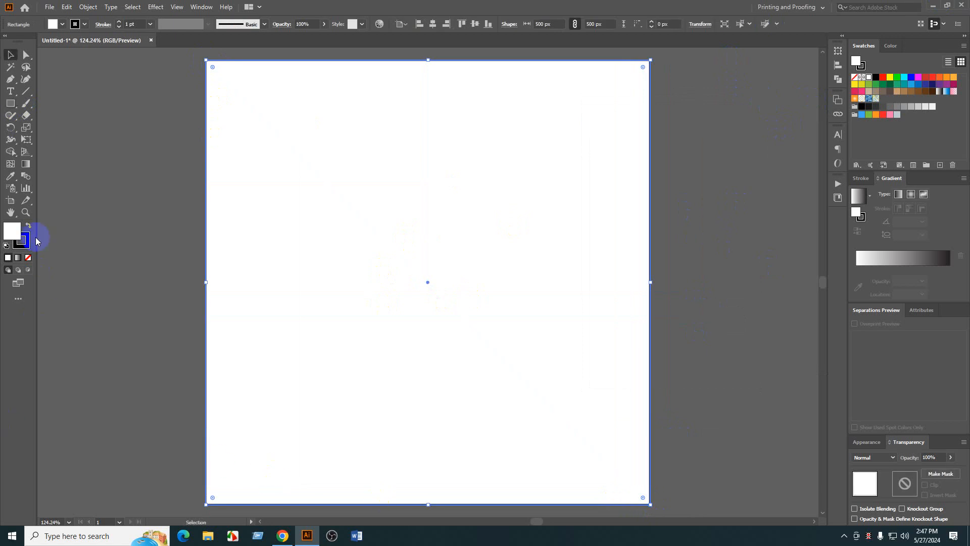
click(28, 257)
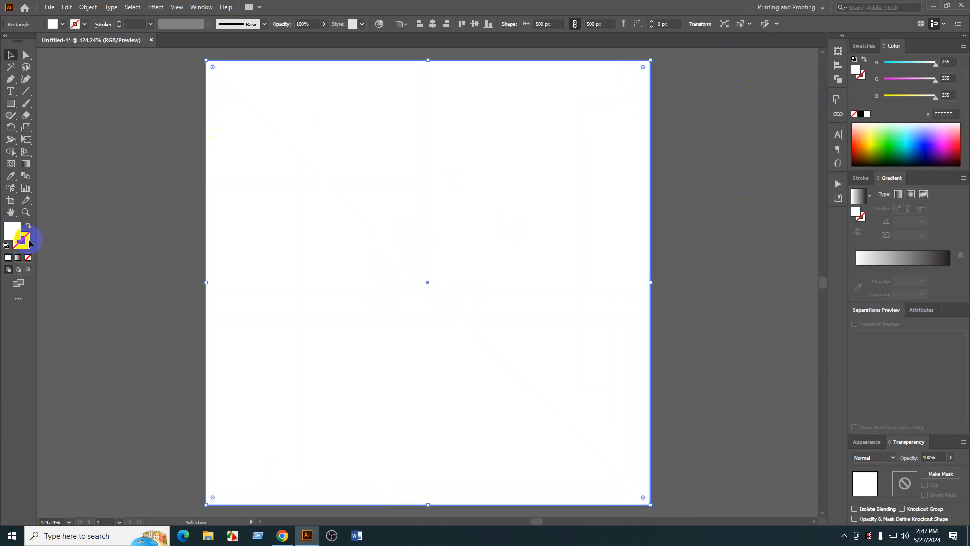
click(86, 309)
- Paste the copied farming design, scale it down to about the artboard's size and place it just left of the artboard
drag(194, 319, 140, 301)
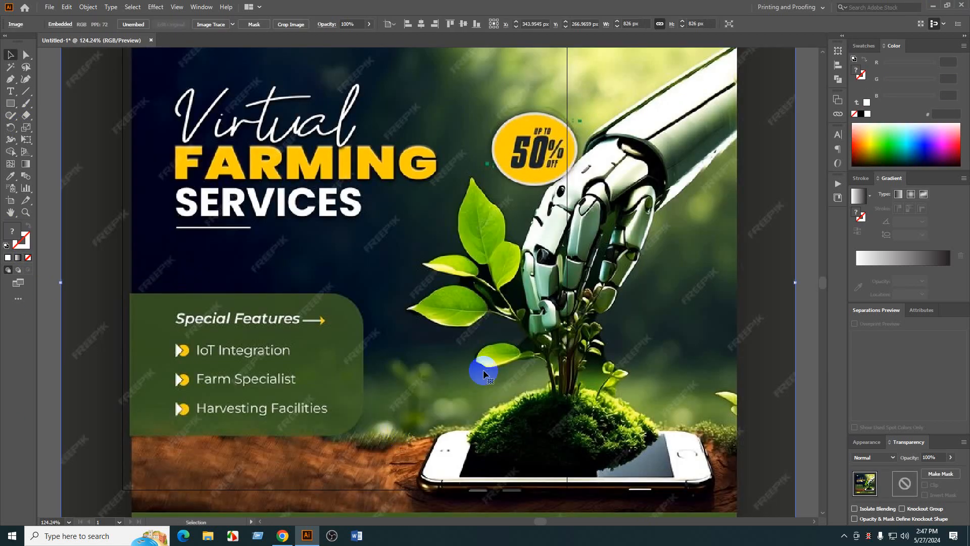
key(ctrl+minus)
key(ctrl+minus)
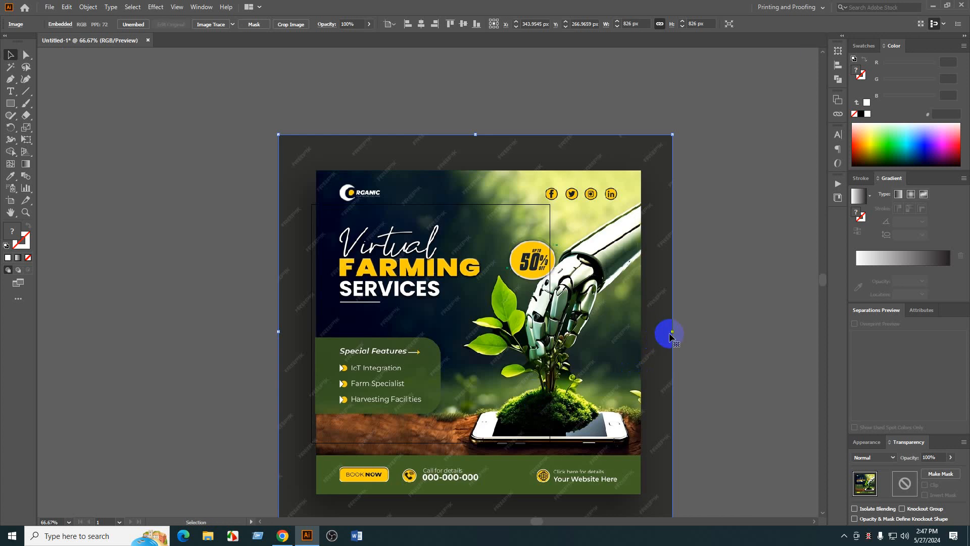
drag(672, 334, 594, 332)
drag(516, 357, 220, 348)
click(328, 484)
scroll(361, 464, left, 5)
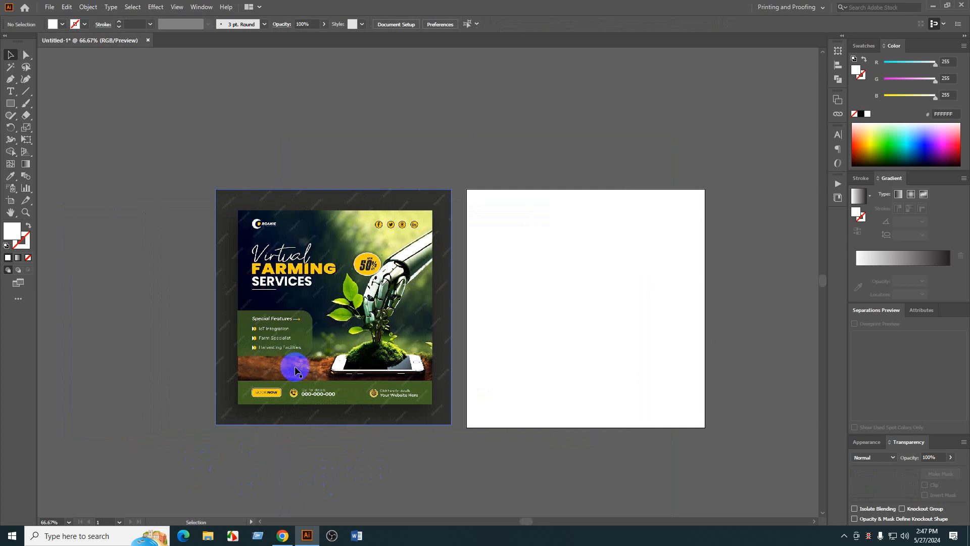
scroll(298, 353, up, 1)
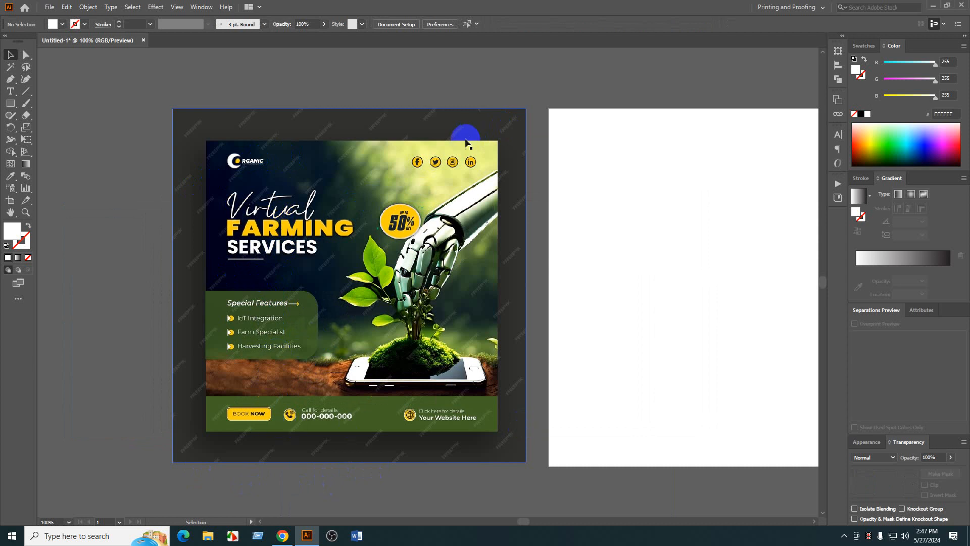
click(515, 113)
click(647, 91)
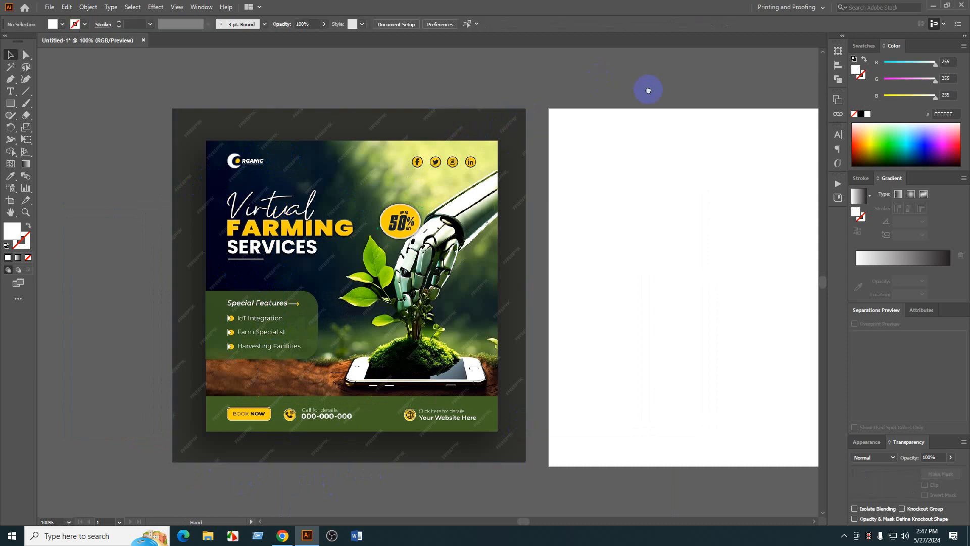
drag(647, 91, 538, 109)
drag(666, 271, 624, 266)
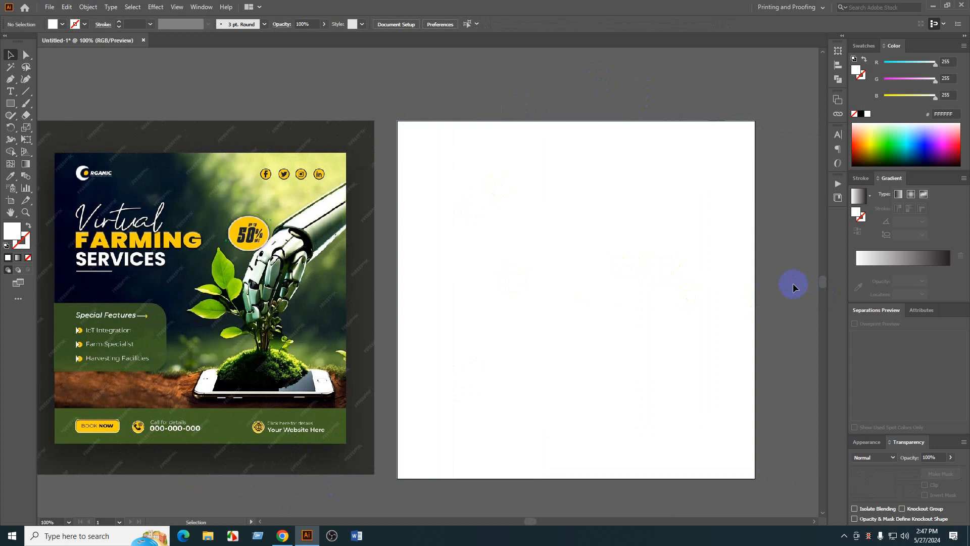
- Switch to Chrome and look through the agriculture photos on Pexels for a usable stock image
click(283, 536)
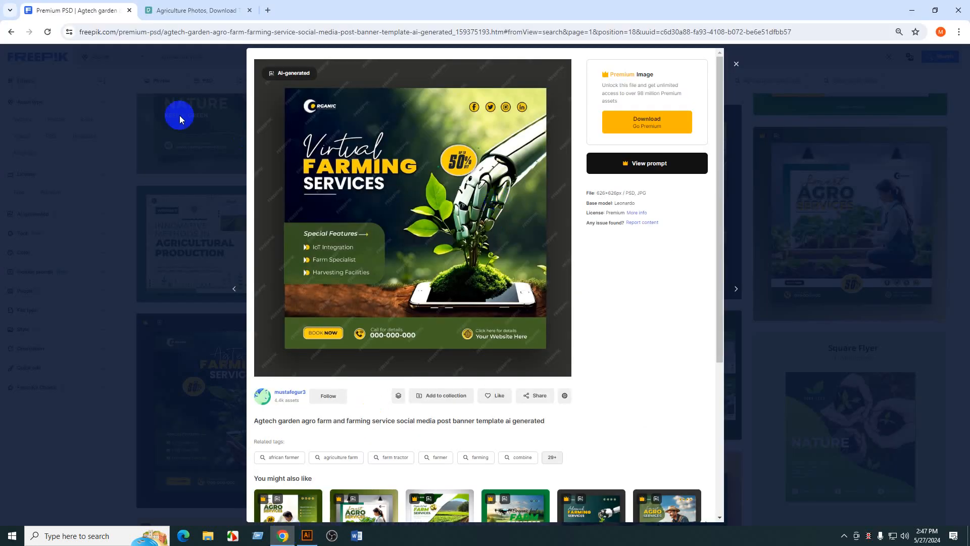
click(204, 10)
scroll(734, 368, up, 7)
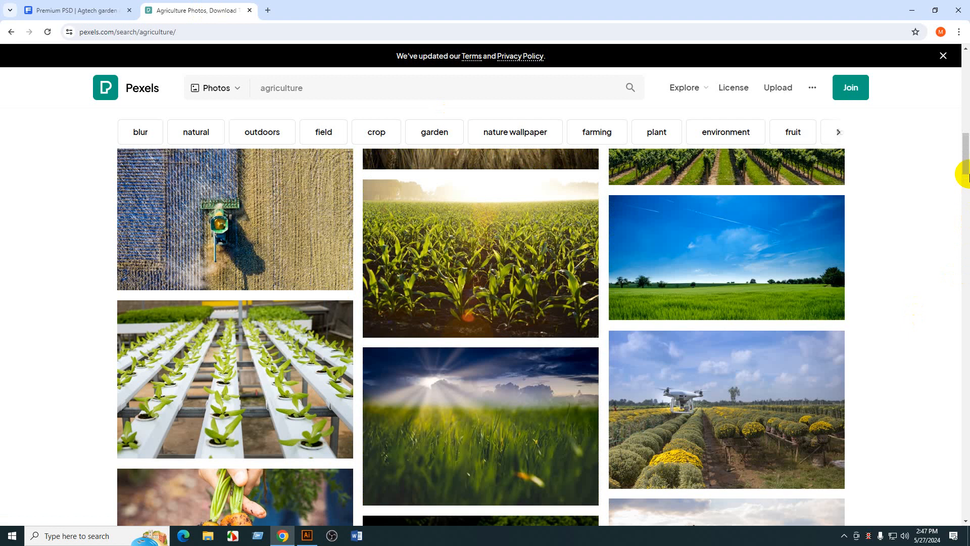
drag(965, 159, 966, 74)
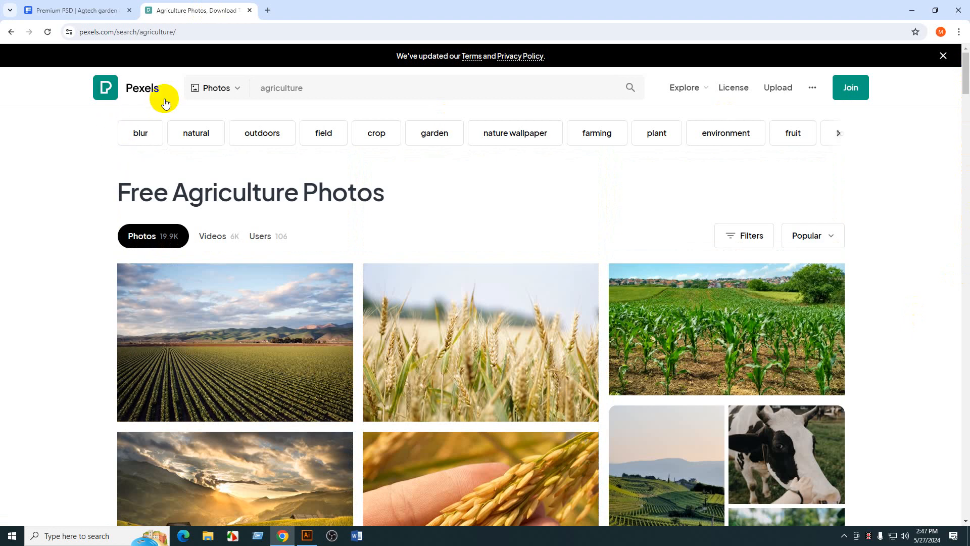
mouse_move(216, 281)
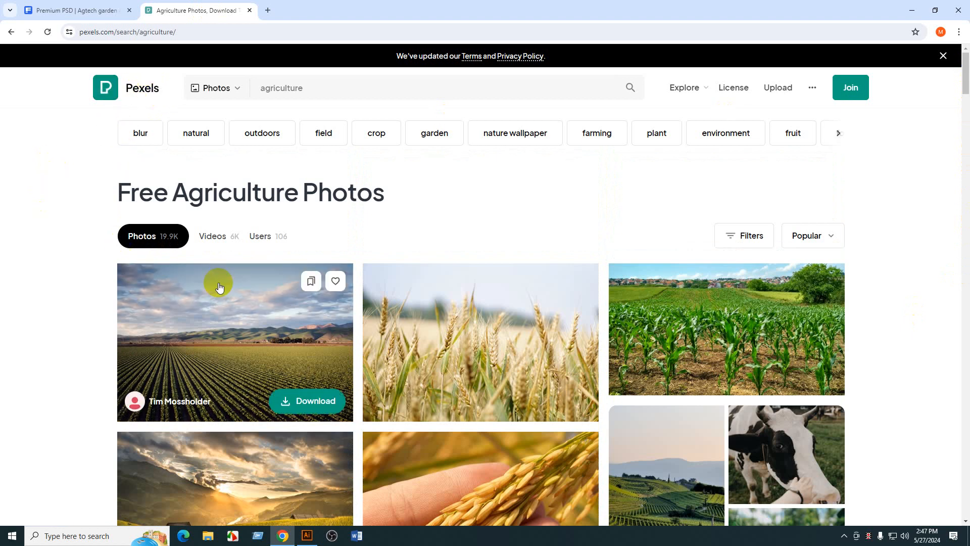
scroll(354, 321, down, 4)
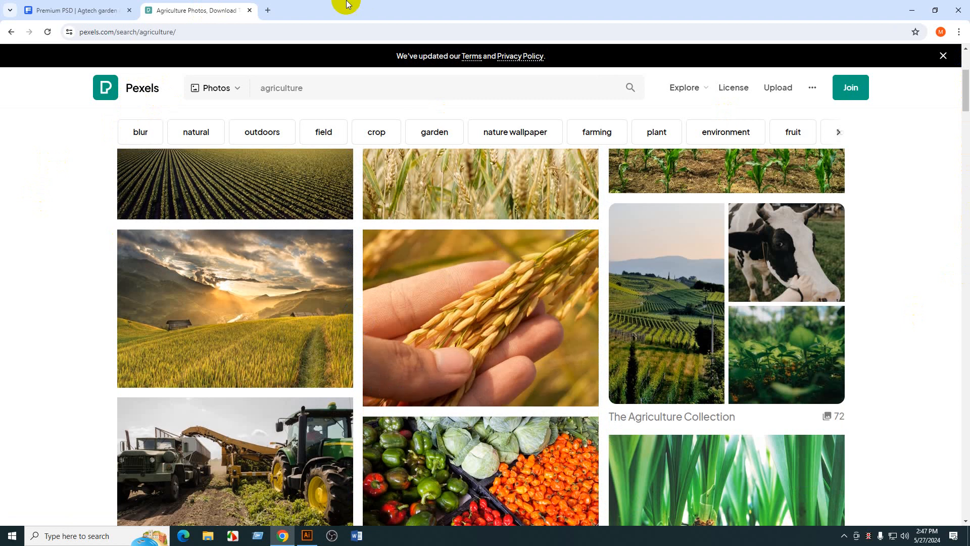
click(268, 10)
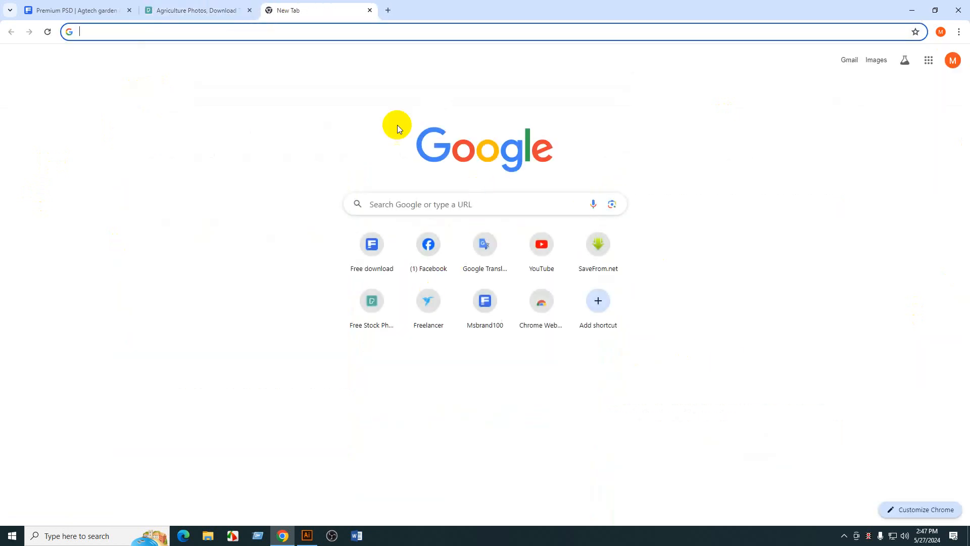
click(369, 10)
scroll(156, 102, up, 4)
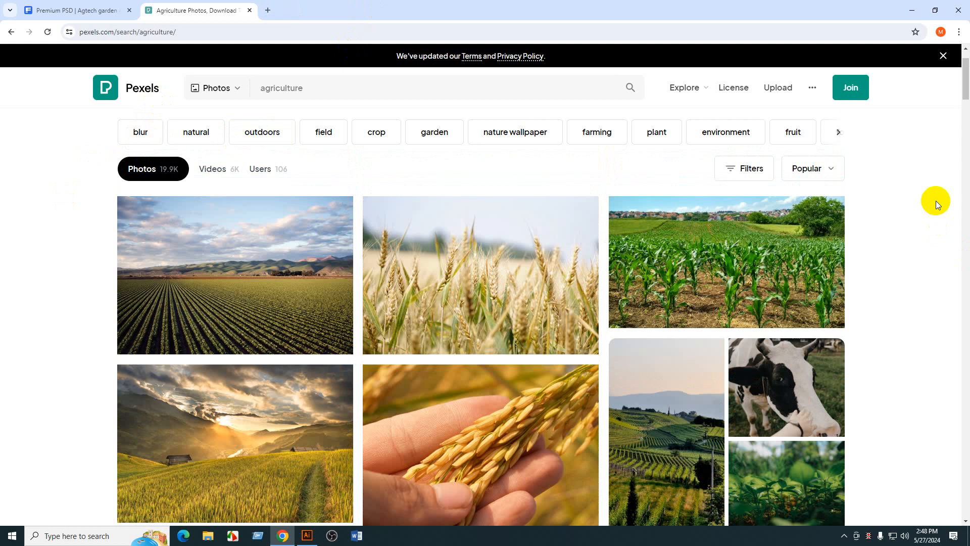
scroll(935, 201, down, 1)
scroll(894, 329, down, 1)
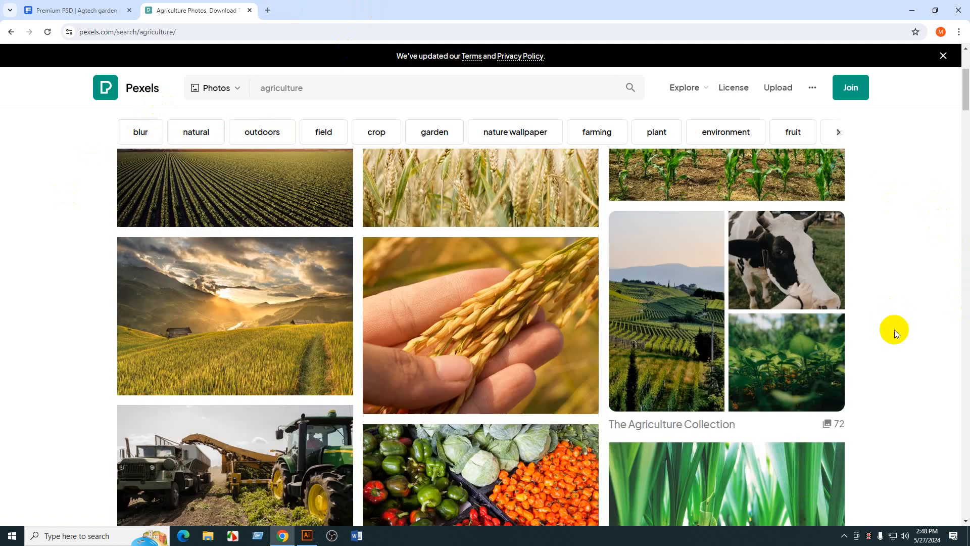
scroll(894, 329, down, 6)
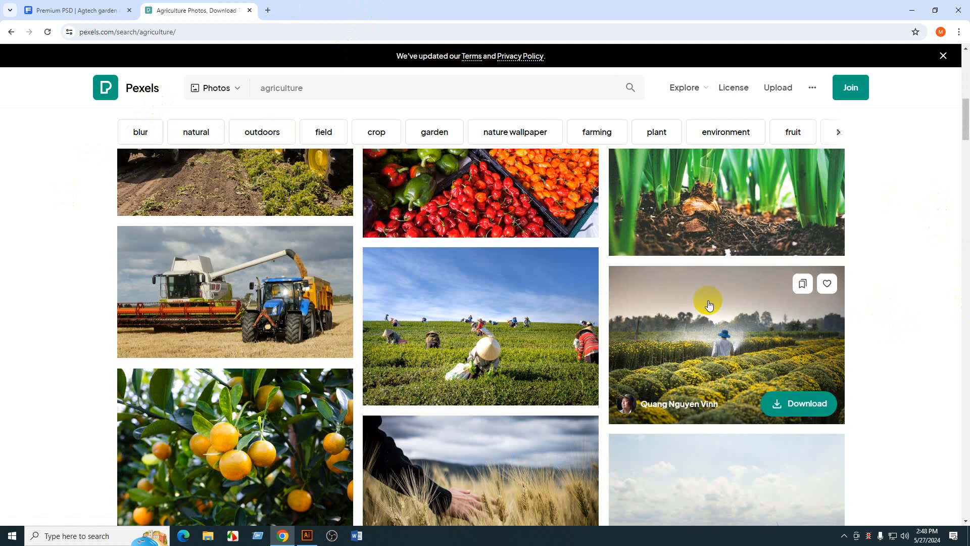
- Open the assorted vegetable photo on Pexels, copy the image and paste it into the Illustrator document
scroll(556, 242, up, 3)
click(454, 288)
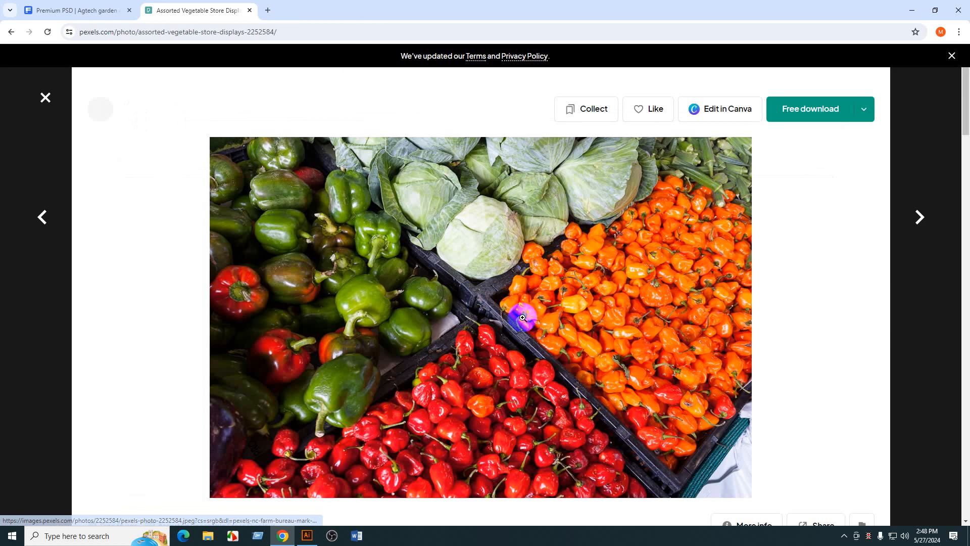
right_click(514, 296)
click(544, 324)
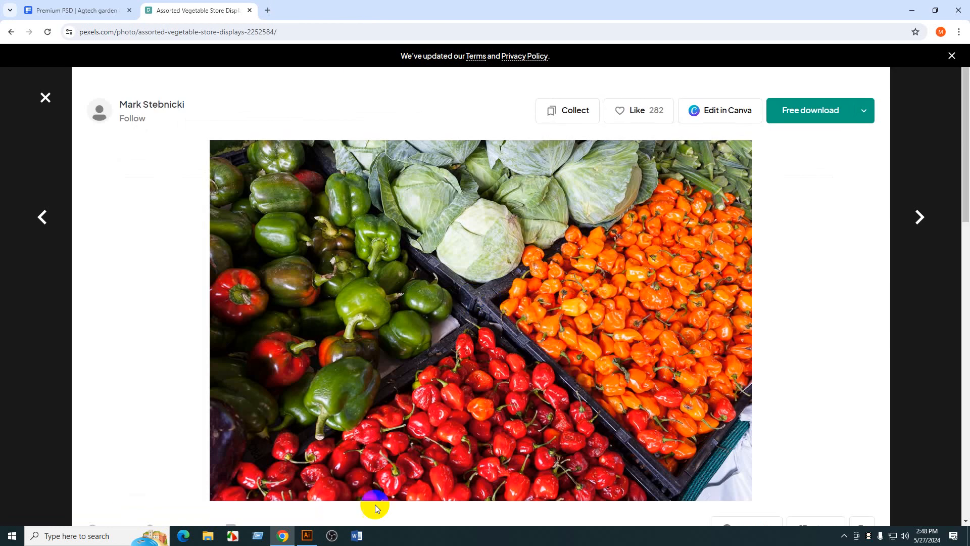
click(319, 544)
key(ctrl+v)
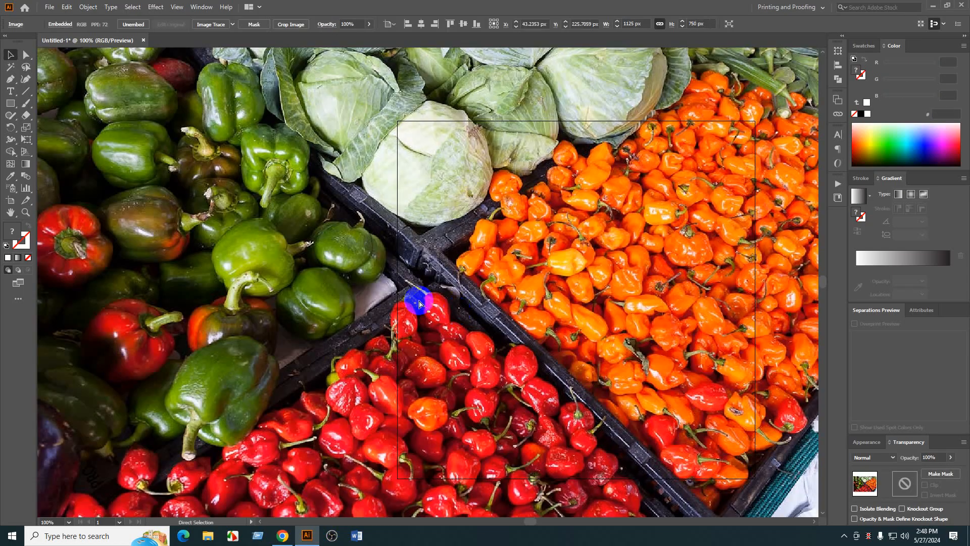
- Scale the pasted vegetable photo to about 771 by 514 px and position it so it covers the whole artboard
scroll(337, 277, down, 1)
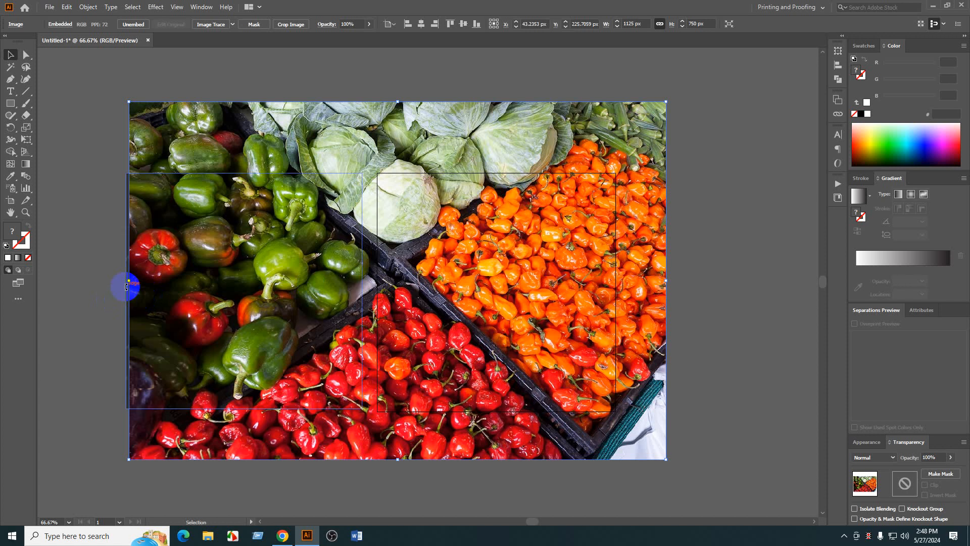
drag(129, 281, 382, 314)
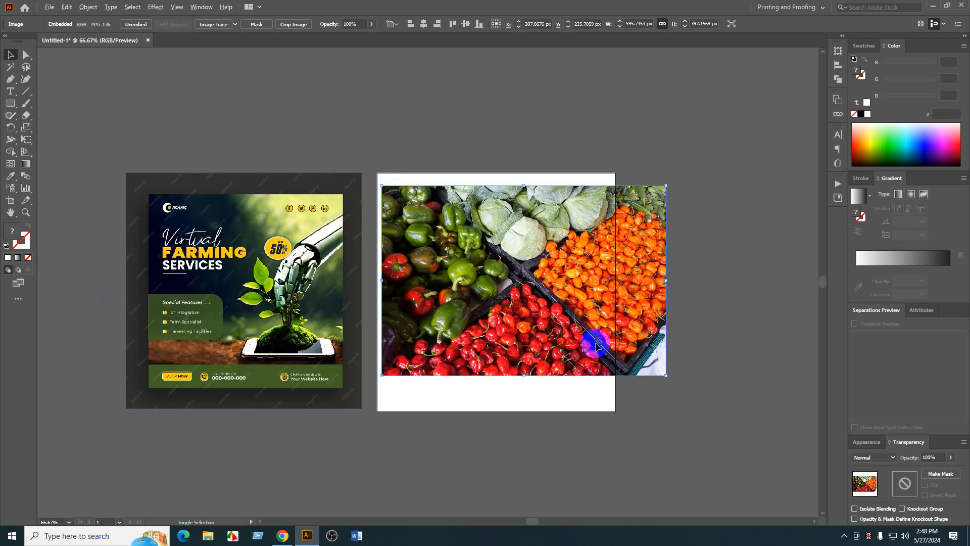
scroll(604, 336, up, 1)
drag(558, 309, 543, 285)
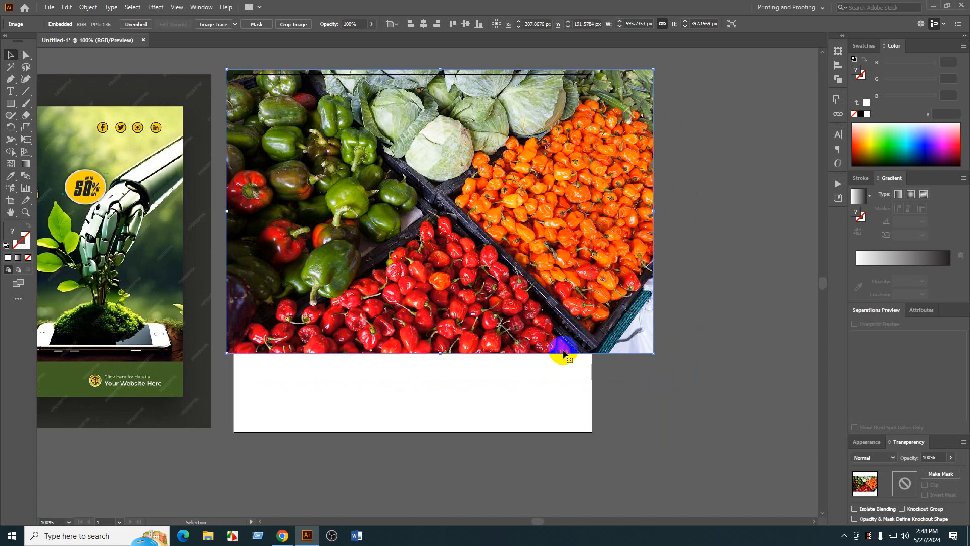
drag(440, 354, 449, 435)
click(359, 492)
drag(360, 492, 403, 498)
click(496, 306)
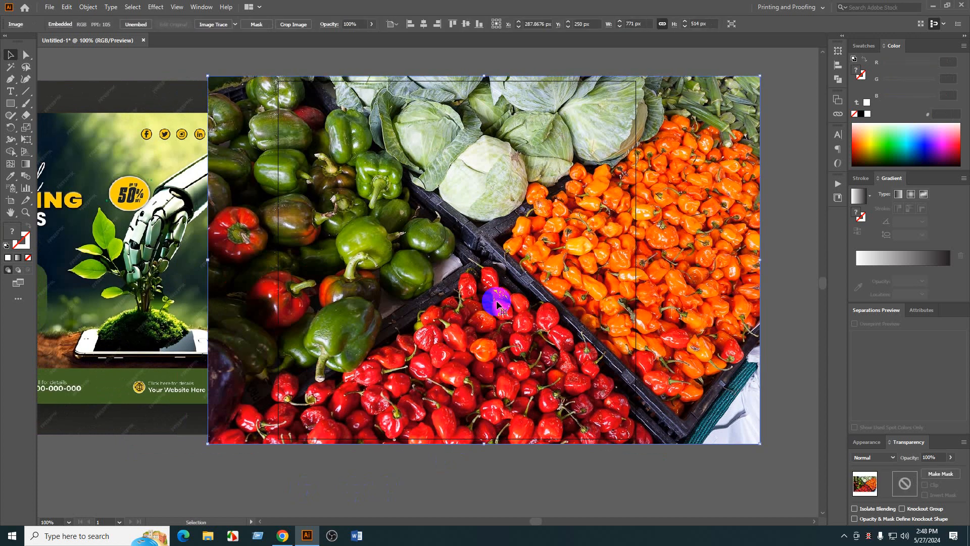
- Send the vegetable photo to the back, behind the white rectangle
right_click(497, 303)
mouse_move(552, 385)
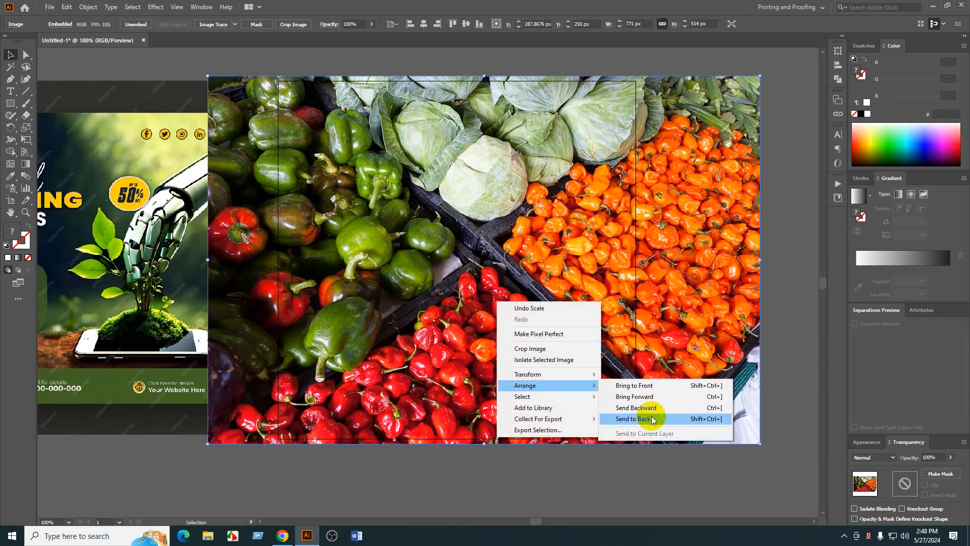
click(652, 419)
- Duplicate the 500 by 500 px white rectangle and move one copy off the artboard to its right
drag(633, 479, 520, 486)
click(390, 333)
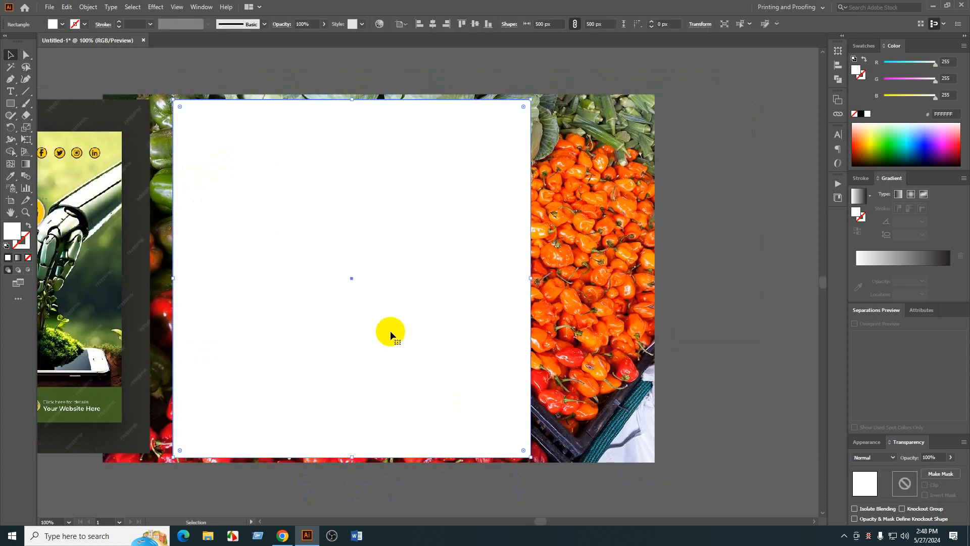
key(ctrl+c)
key(ctrl+v)
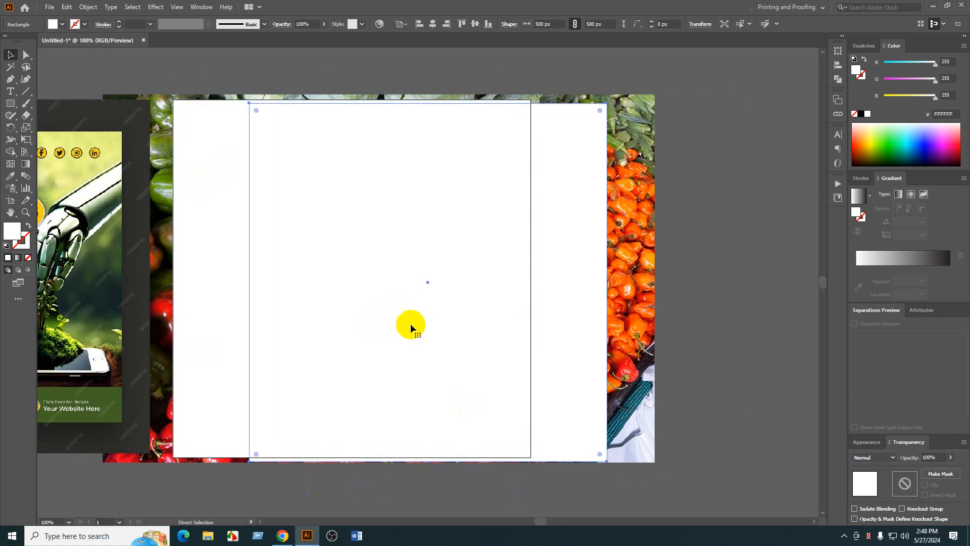
drag(479, 362, 348, 382)
drag(284, 386, 771, 339)
- Make a clipping mask from the vegetable photo and the white rectangle on the artboard, and deselect the result
drag(555, 294, 286, 417)
key(ctrl+7)
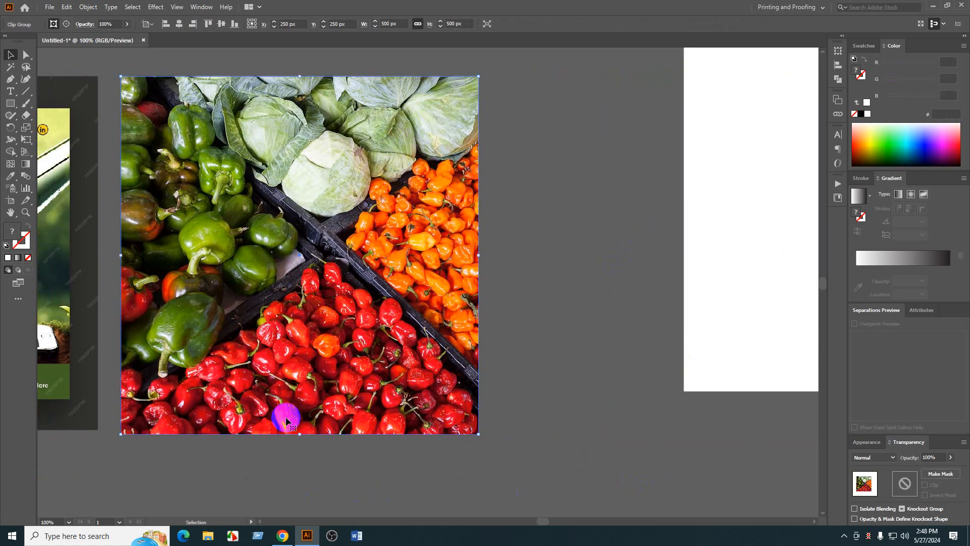
click(580, 338)
drag(580, 339, 671, 317)
drag(552, 354, 581, 360)
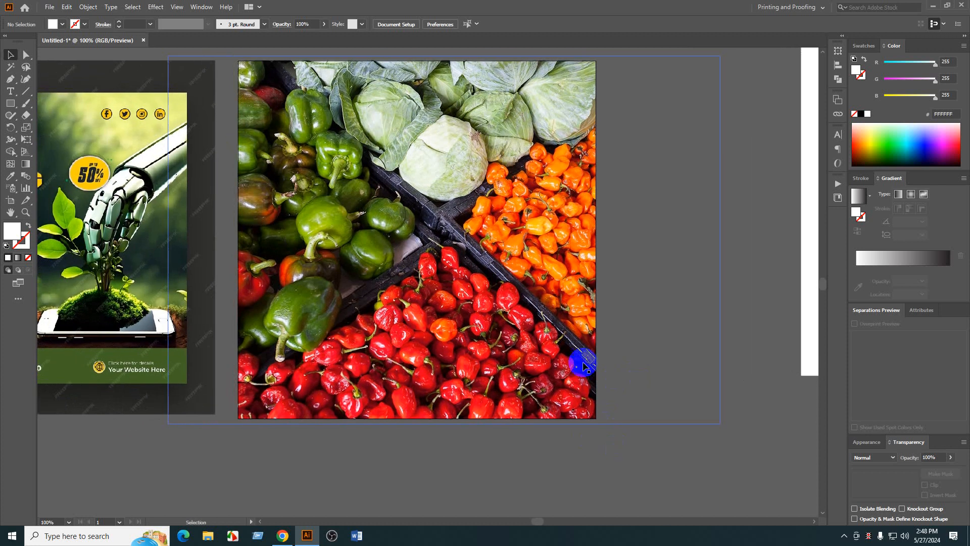
- Isolate the clip group, shift the vegetable photo slightly to the left inside its mask and leave isolation
drag(494, 330, 496, 371)
click(494, 315)
double_click(494, 314)
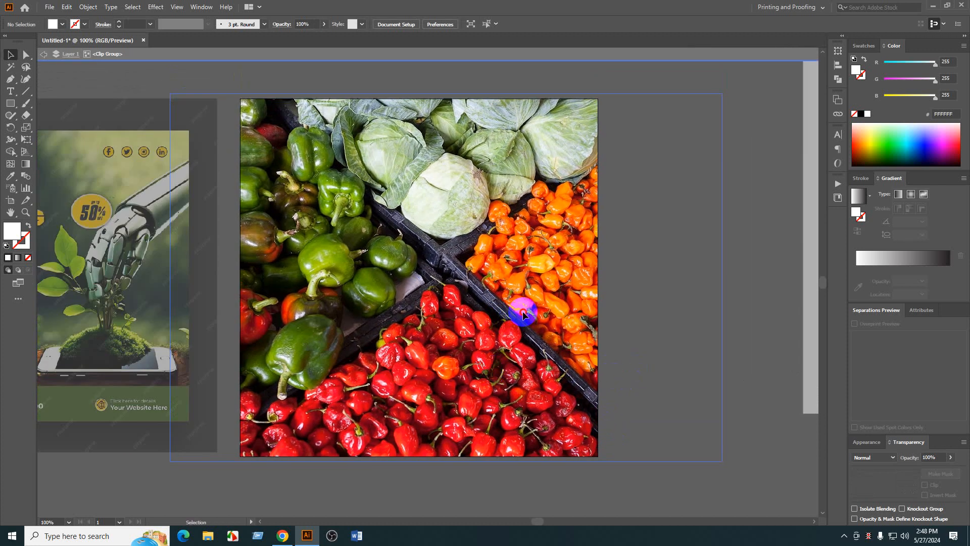
mouse_move(525, 313)
mouse_down()
mouse_move(511, 314)
mouse_move(538, 317)
mouse_up()
double_click(529, 316)
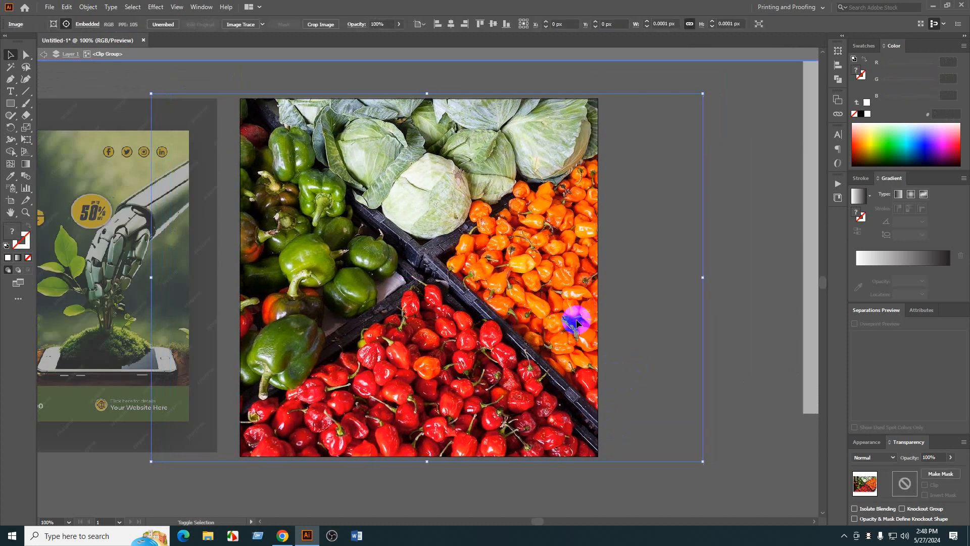
click(622, 61)
click(719, 213)
- Centre the spare white rectangle horizontally and vertically on the artboard, covering the clipped vegetable photo
drag(693, 278, 724, 258)
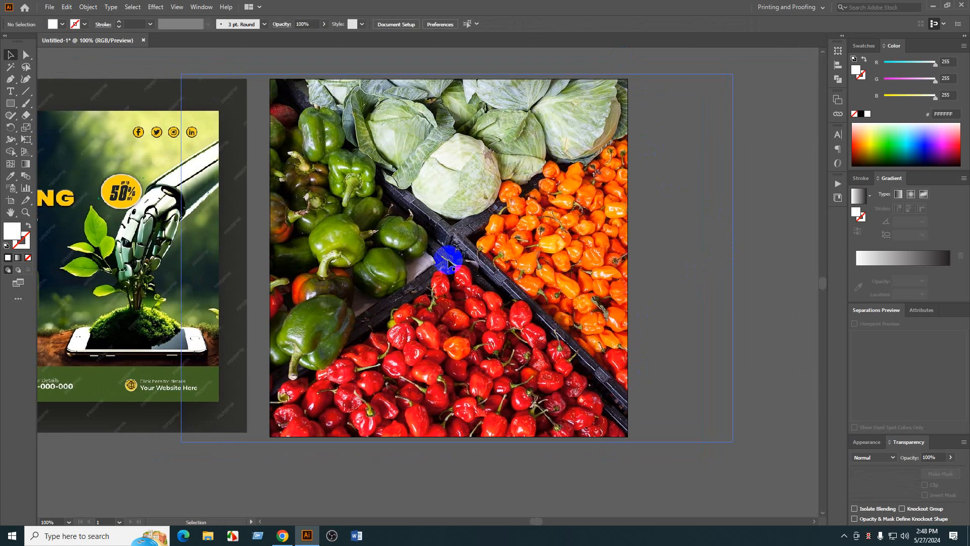
drag(691, 305, 730, 273)
click(801, 269)
click(446, 25)
click(460, 25)
click(671, 217)
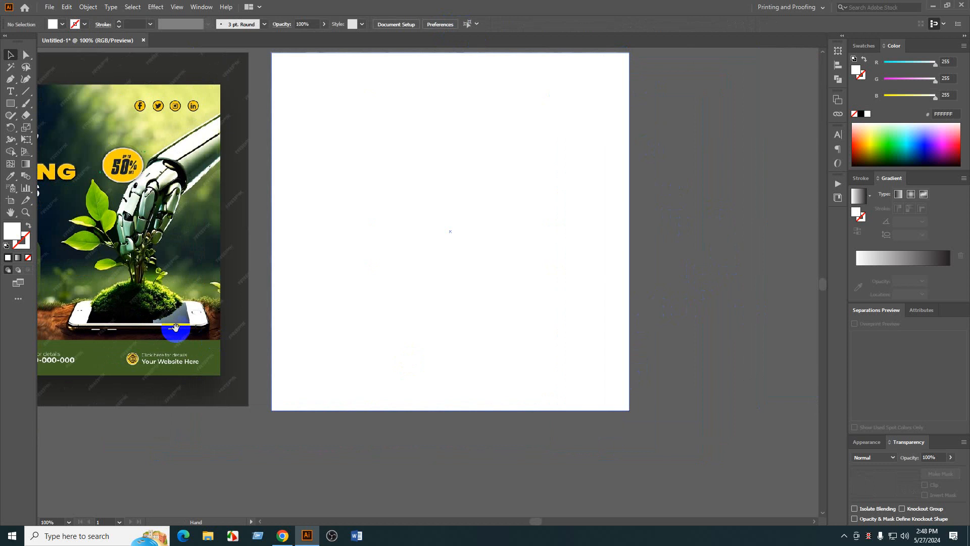
drag(175, 329, 369, 310)
drag(403, 195, 387, 217)
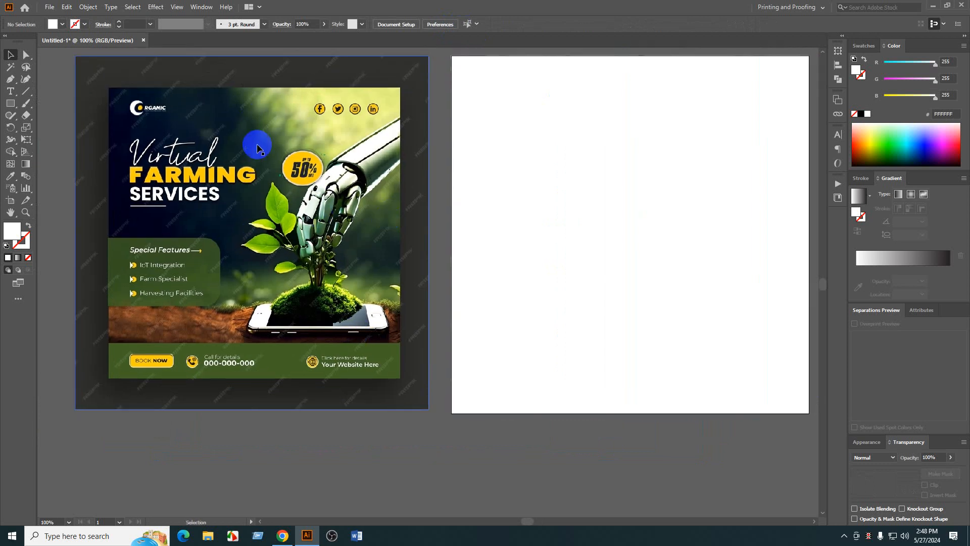
click(865, 47)
click(892, 46)
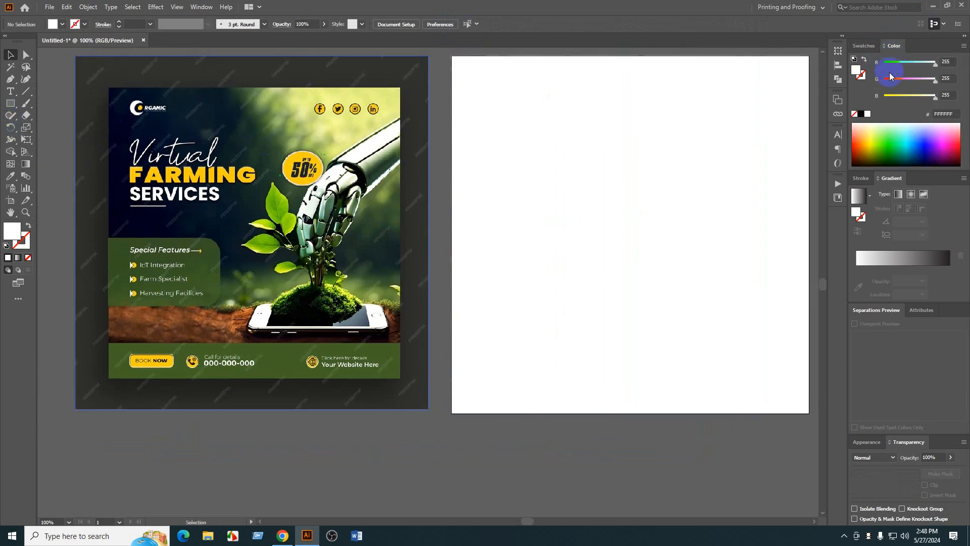
double_click(14, 242)
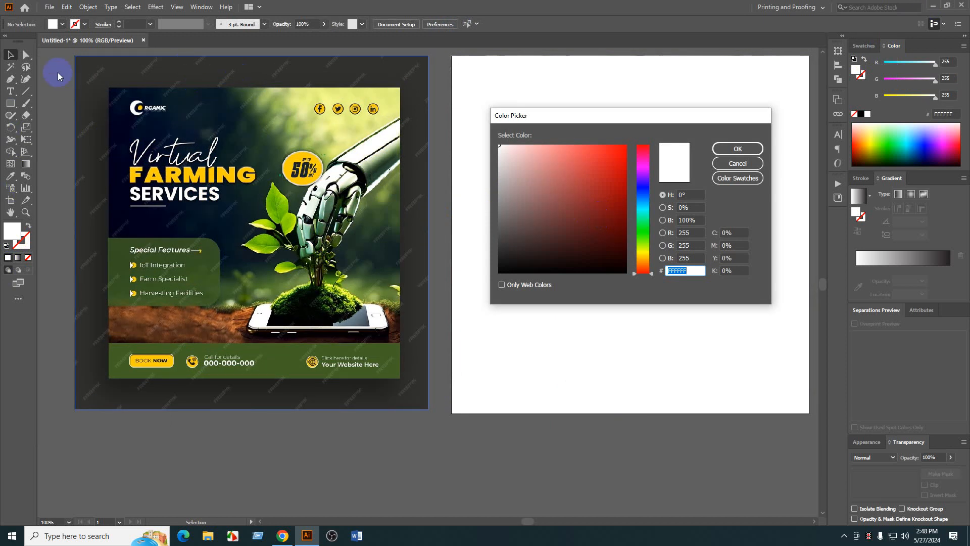
click(753, 163)
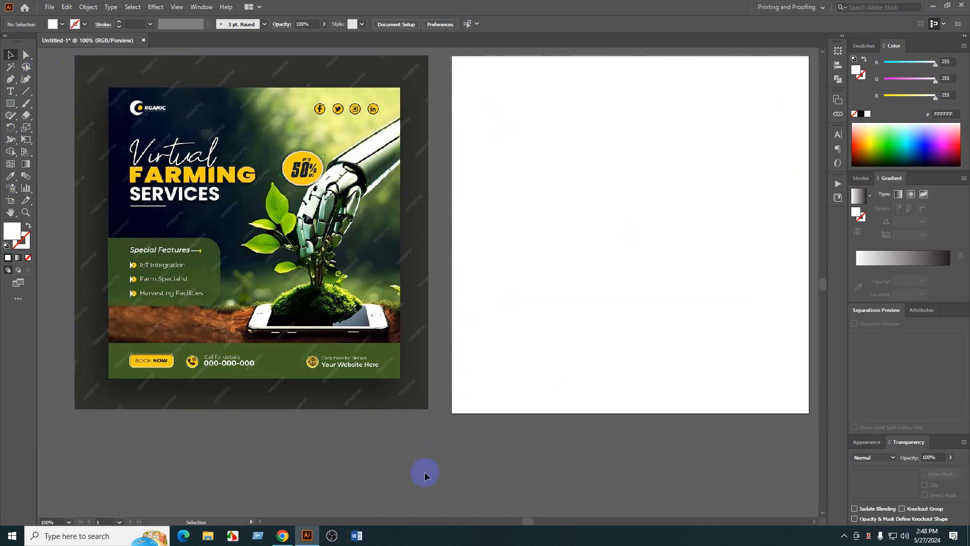
- Move the reference design farther left of the artboard to open a gap between them
drag(368, 450, 441, 455)
click(10, 104)
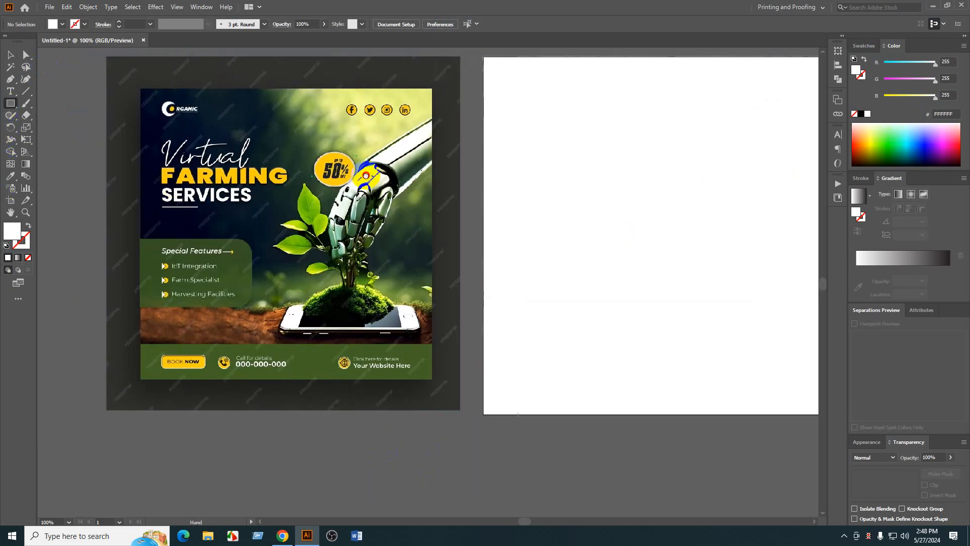
drag(247, 429, 275, 430)
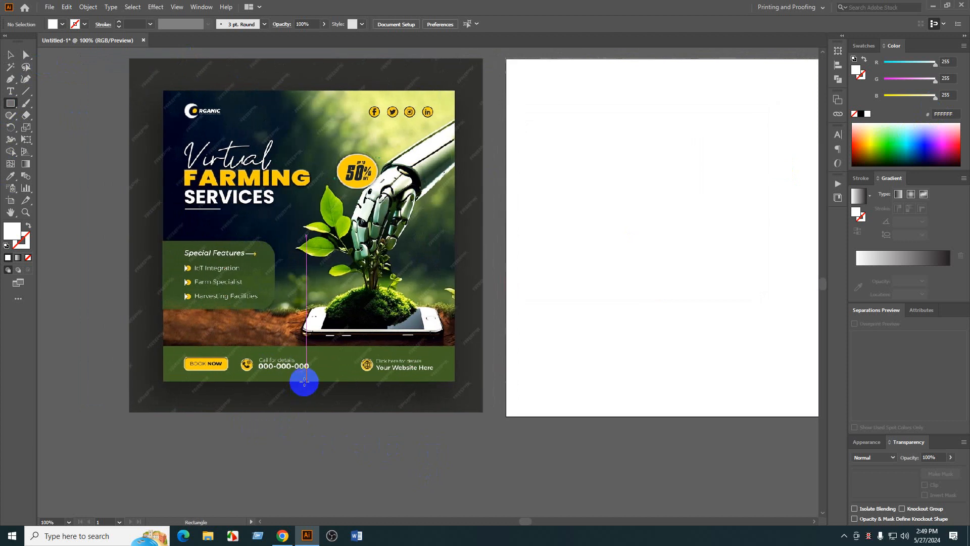
drag(433, 346, 346, 340)
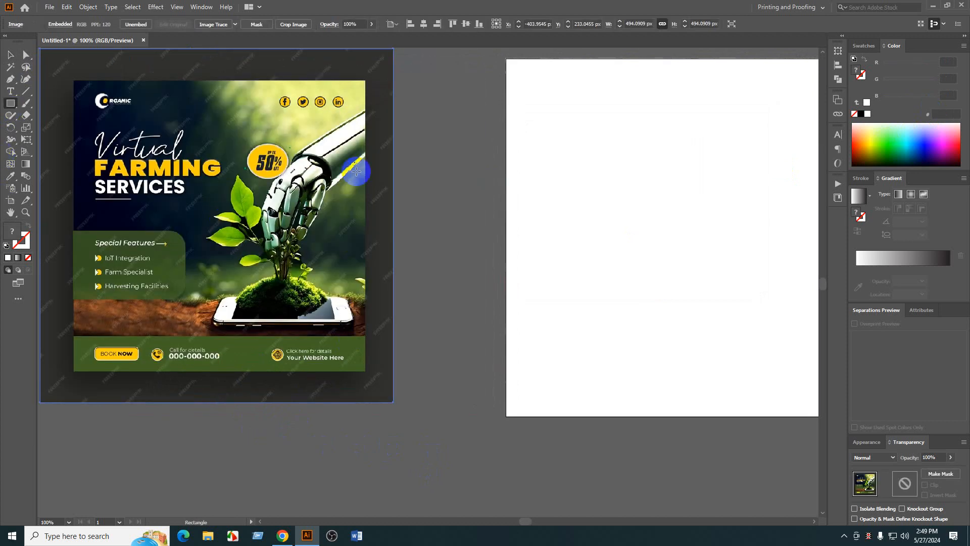
- Draw a square about 46 px wide between the reference and the artboard, and fill it with the reference's dark navy
drag(428, 163, 461, 197)
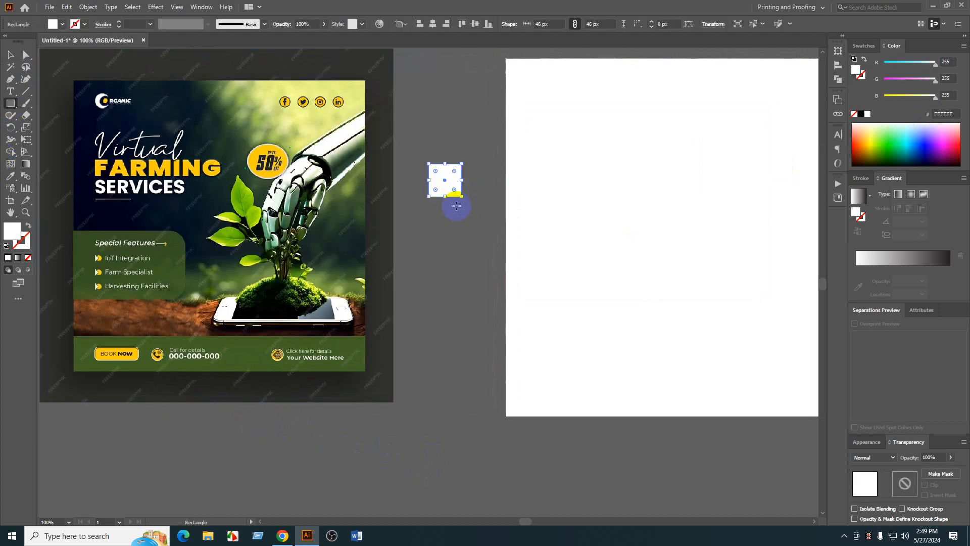
key(v)
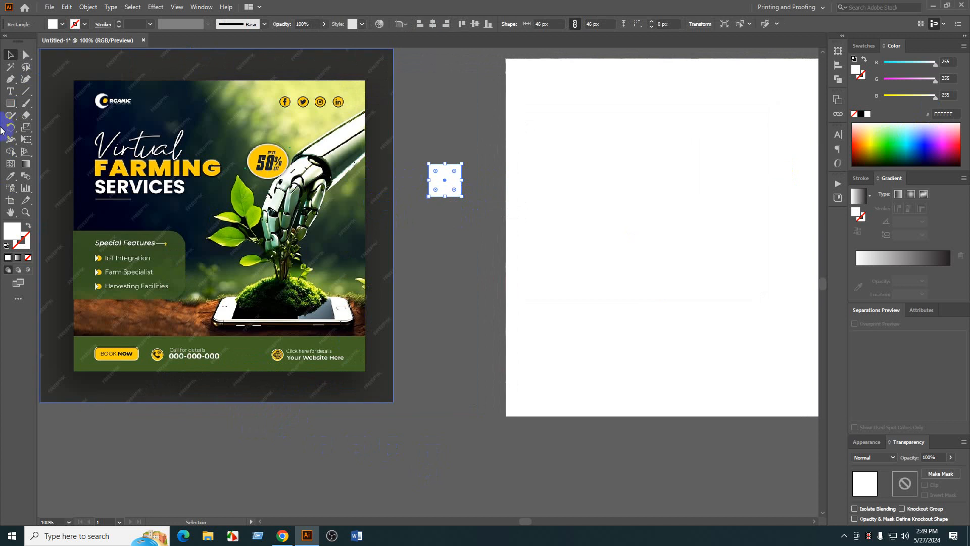
click(10, 177)
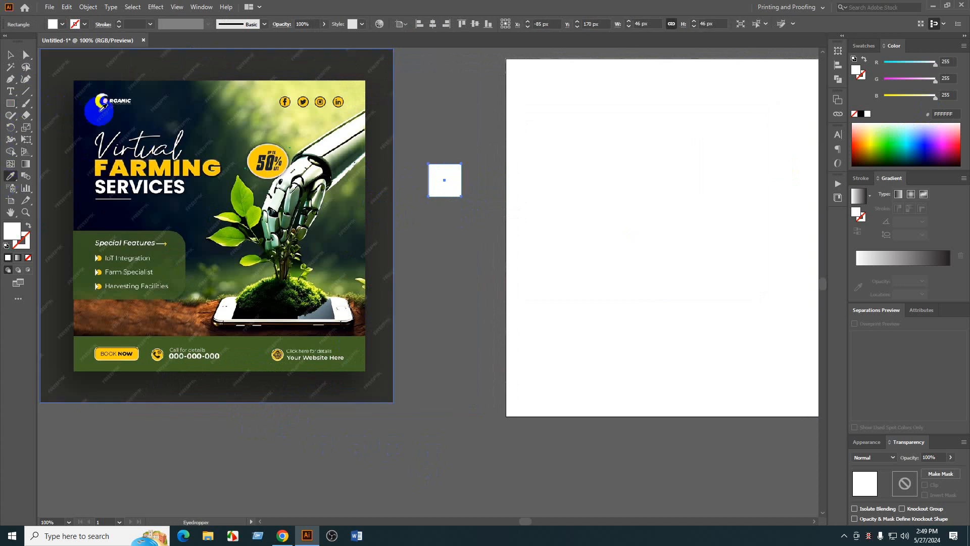
click(79, 104)
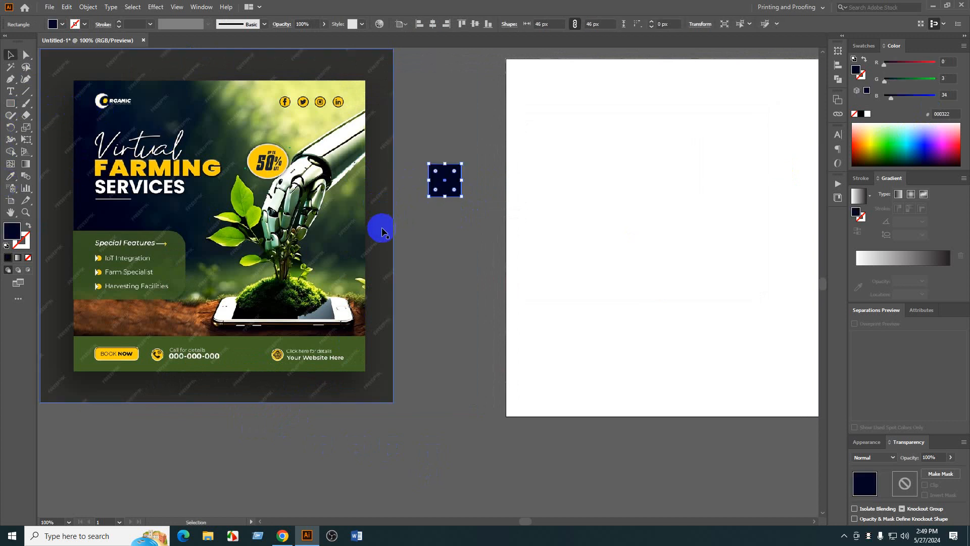
- Duplicate the navy square directly below it and fill the copy with the light yellow-green sampled from the reference's upper corner
key(v)
click(430, 236)
drag(443, 197, 445, 237)
key(i)
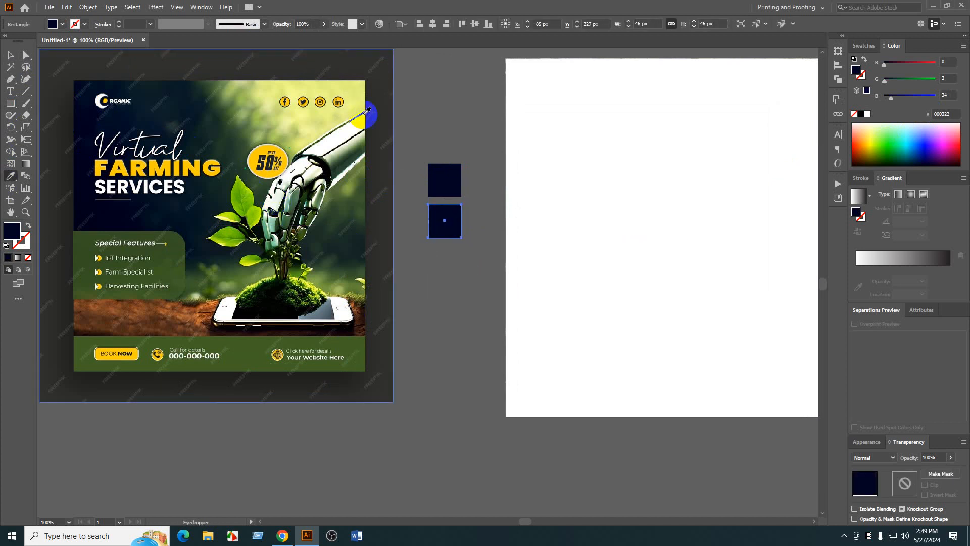
click(358, 88)
key(v)
click(448, 291)
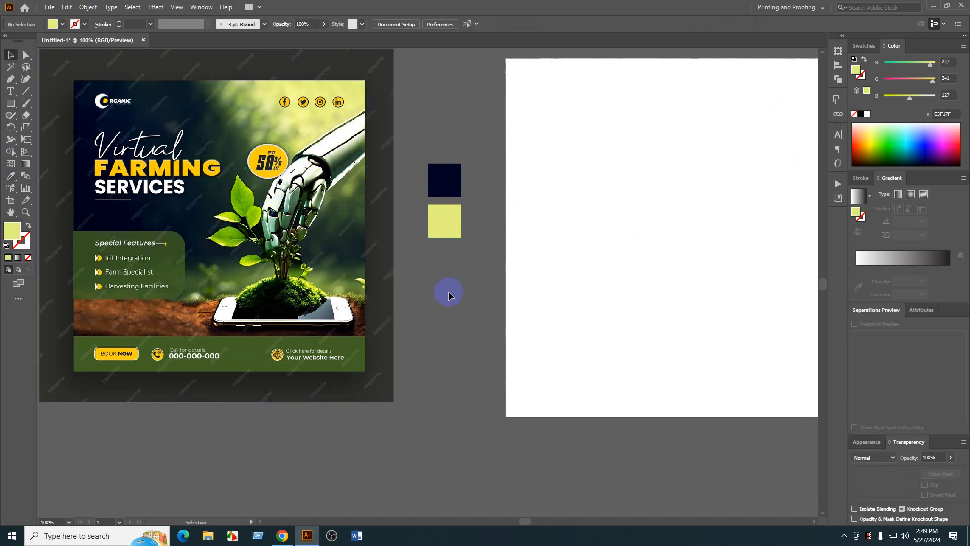
- Add a third square below the swatches with a linear gradient from the sampled navy to the sampled yellow-green, and deselect it
drag(448, 291, 422, 293)
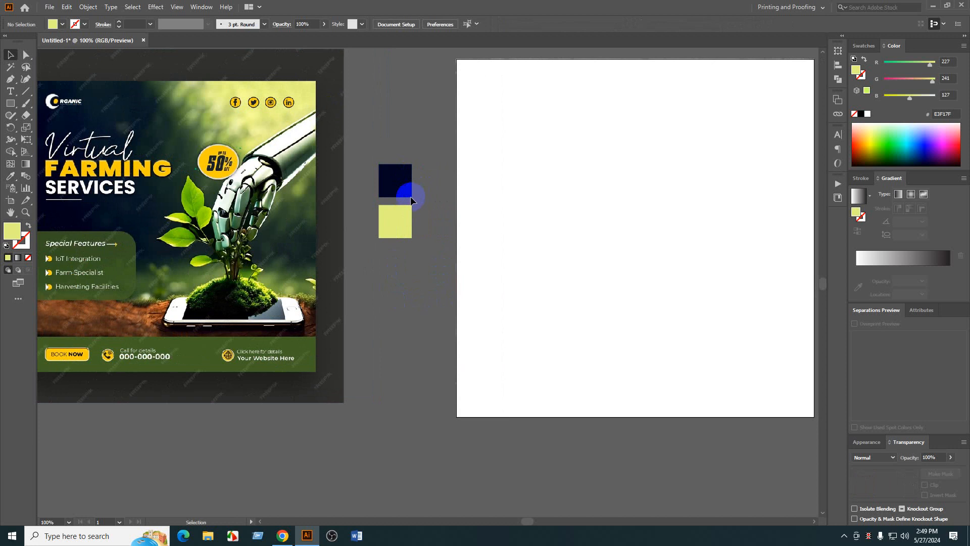
click(864, 258)
click(858, 293)
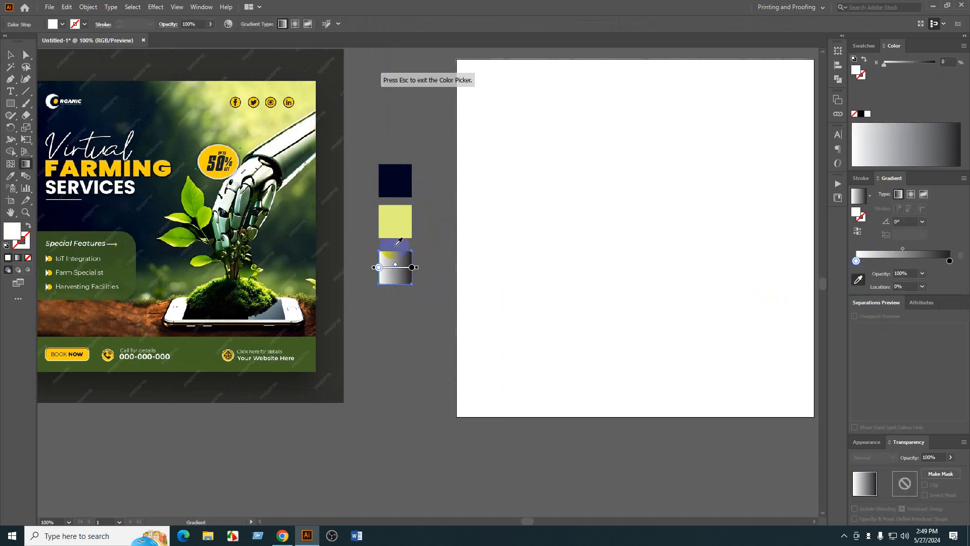
click(397, 195)
click(411, 267)
click(398, 233)
key(Escape)
key(v)
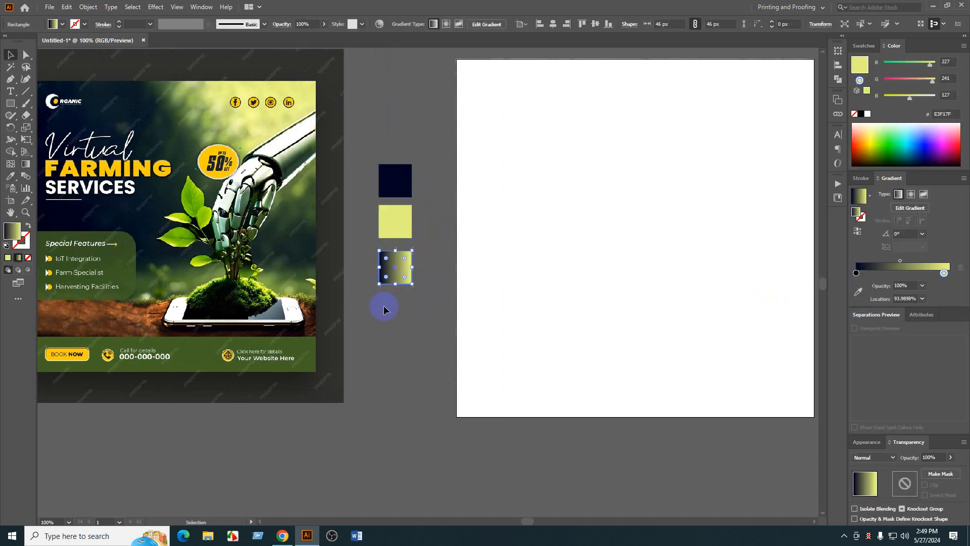
click(383, 306)
drag(404, 339, 328, 329)
- Fill the white 500 px rectangle on the artboard with the navy to yellow-green gradient and deselect it
click(412, 271)
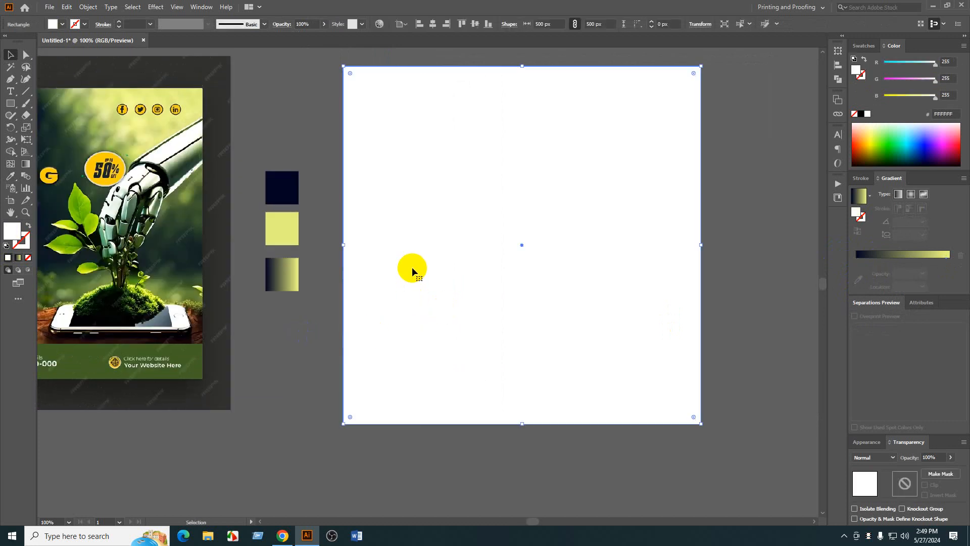
click(914, 255)
click(743, 305)
drag(733, 320, 622, 351)
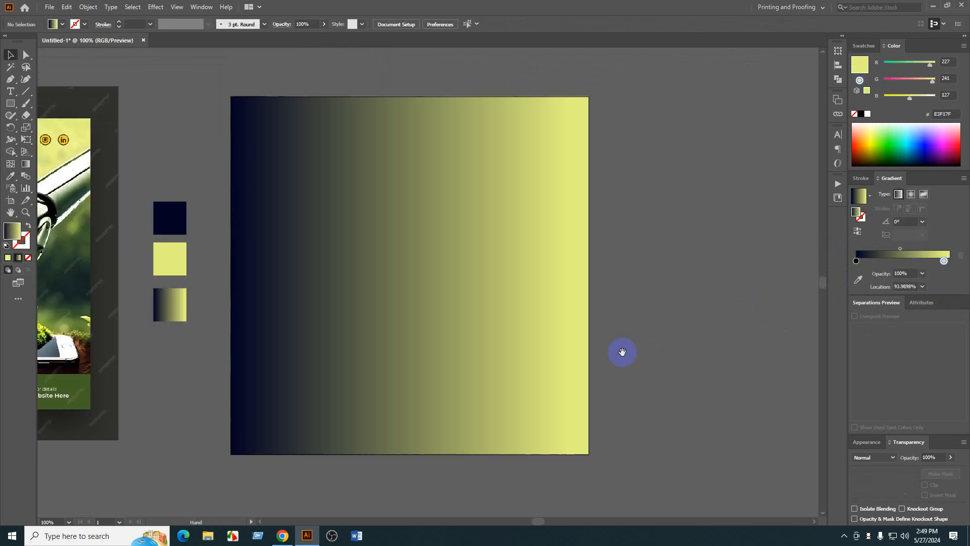
- Redraw the rectangle's gradient diagonally from the lower-left to the upper-right corner at about 43°, shifting its midpoint slightly along the line
click(414, 292)
key(g)
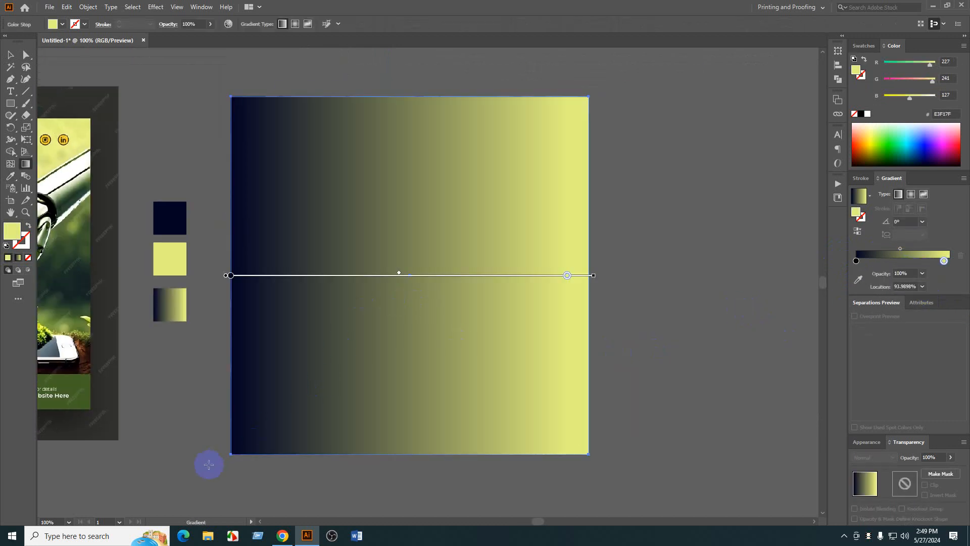
drag(207, 464, 611, 85)
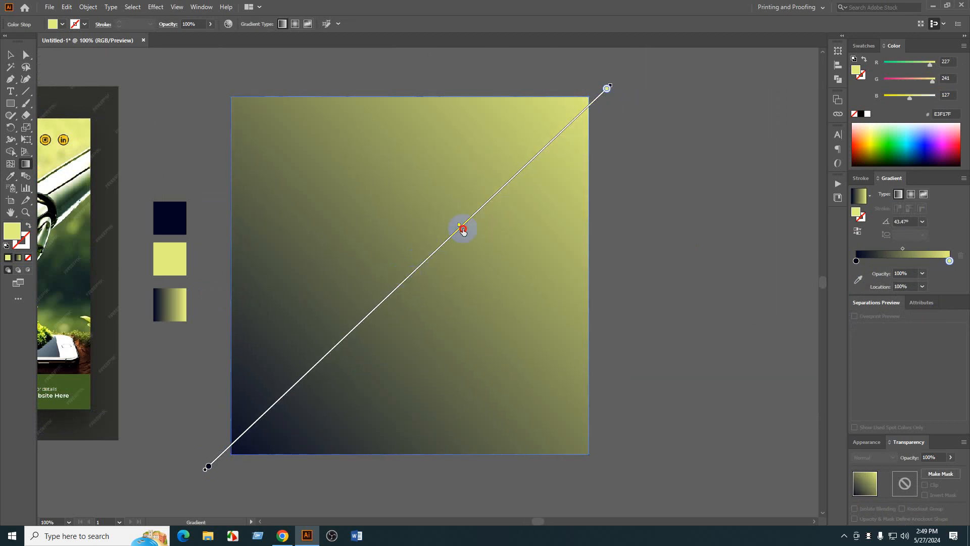
drag(450, 242, 442, 251)
key(v)
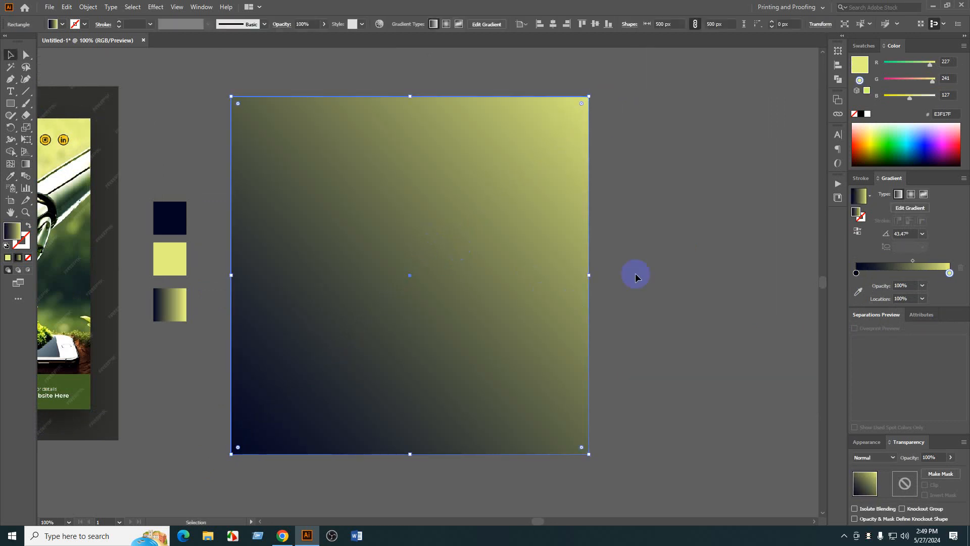
- Set the gradient rectangle's blending mode to Multiply over the vegetable photo and deselect it
scroll(652, 282, down, 1)
click(388, 248)
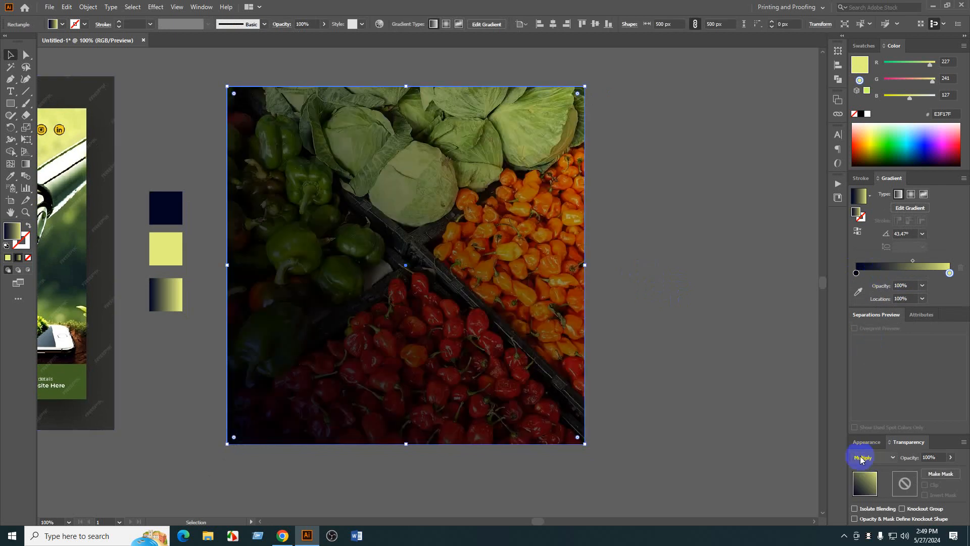
click(658, 442)
- Move the overlay gradient's midpoint slightly toward its yellow-green end to darken more of the photo, and deselect the overlay
drag(446, 278, 389, 321)
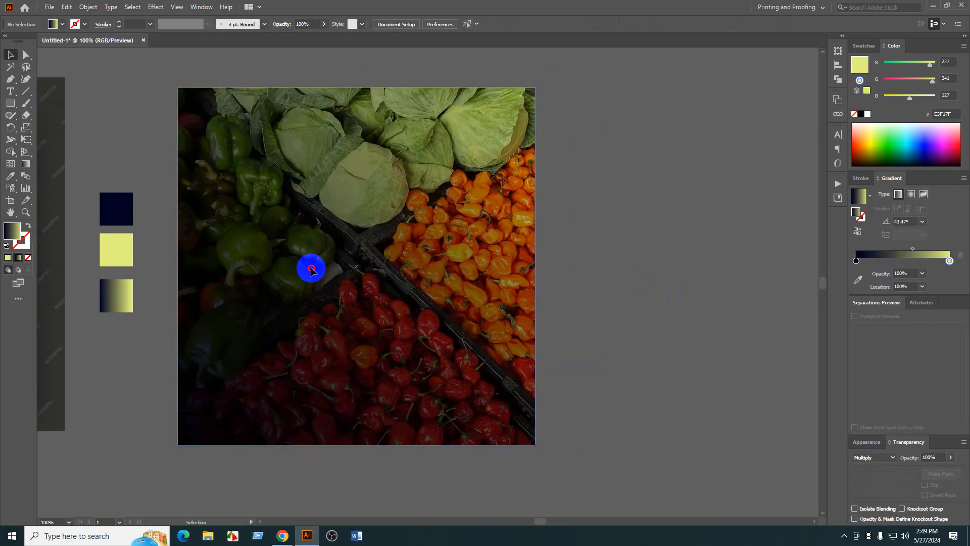
key(g)
click(212, 324)
drag(394, 230, 418, 210)
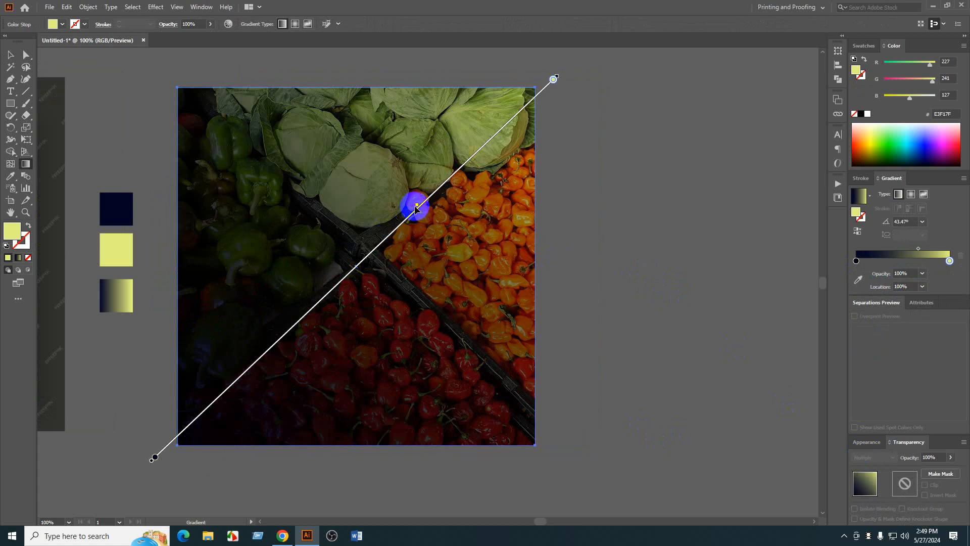
drag(409, 212, 431, 222)
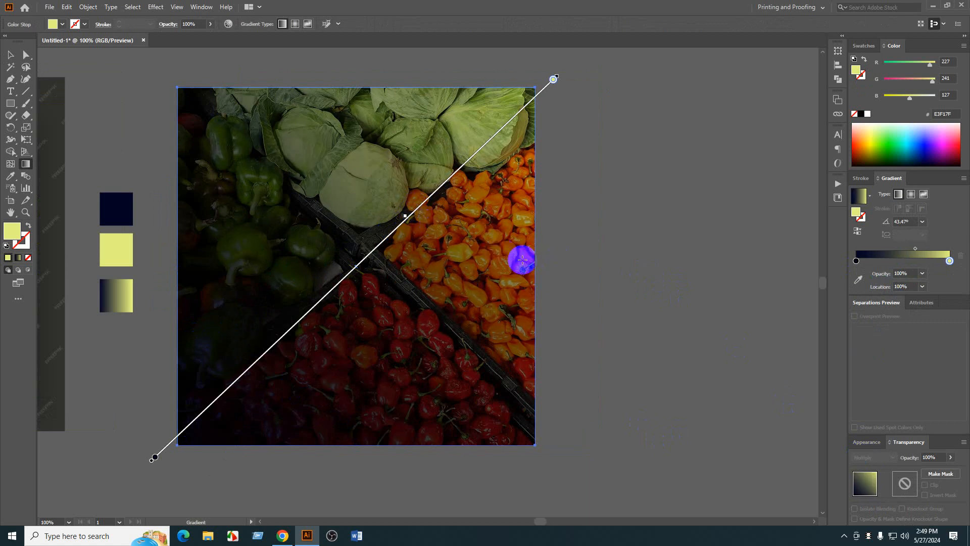
key(v)
click(621, 357)
- Compare the tinted vegetable background with the reference design and its headline layout
drag(621, 357, 667, 339)
drag(335, 471, 480, 449)
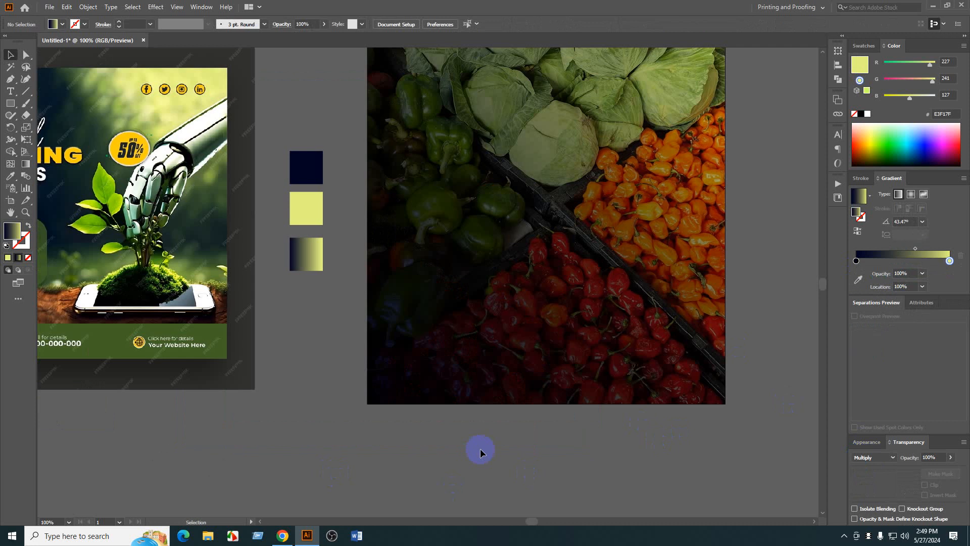
scroll(480, 449, down, 1)
drag(366, 456, 413, 442)
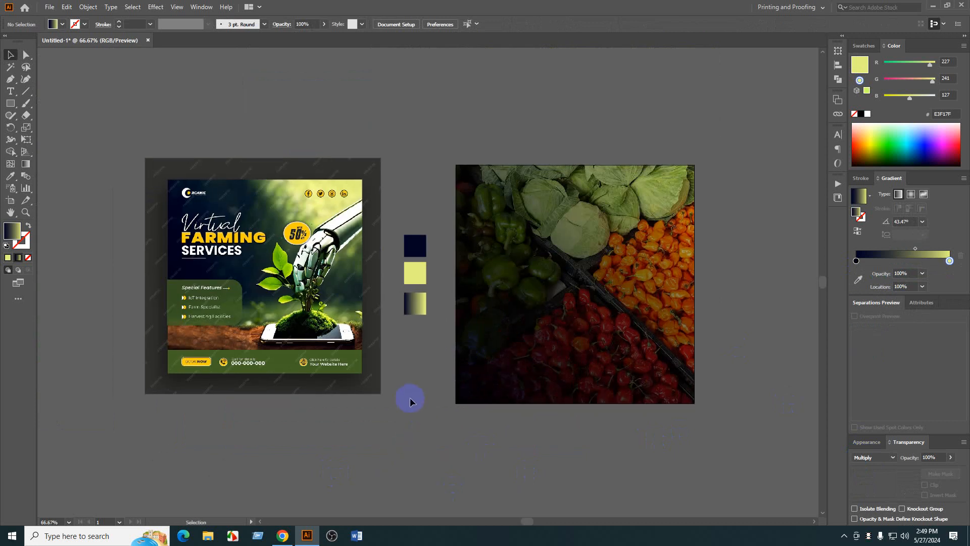
drag(463, 415, 445, 429)
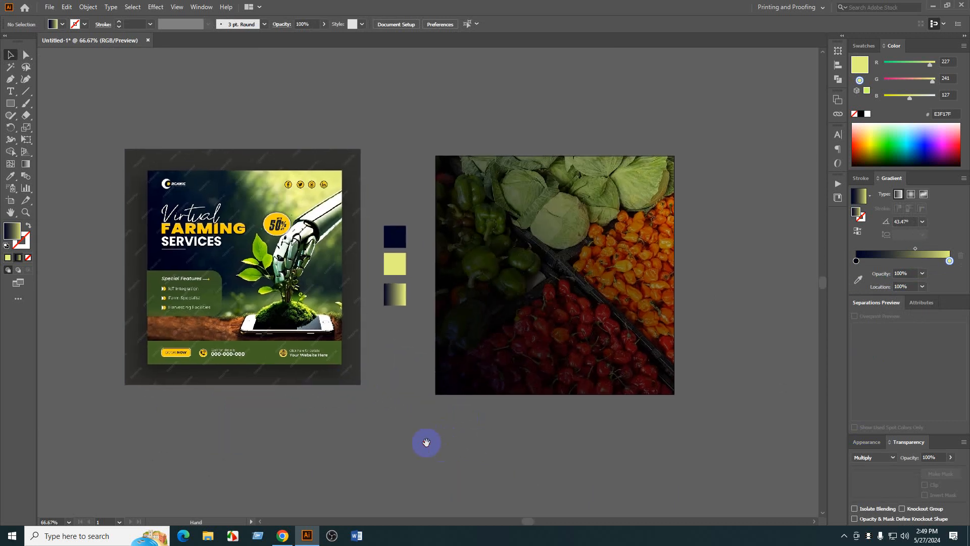
click(202, 265)
scroll(202, 218, right, 1)
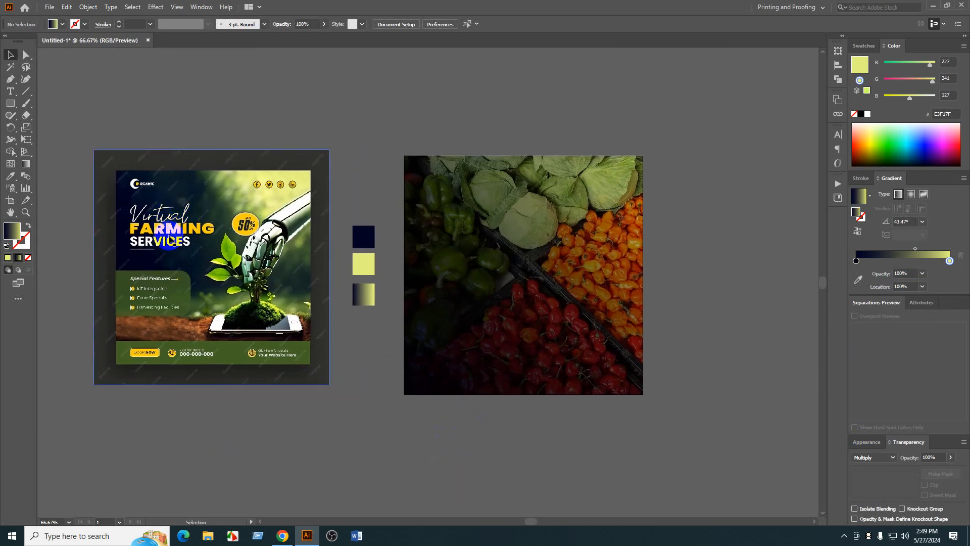
scroll(455, 450, right, 2)
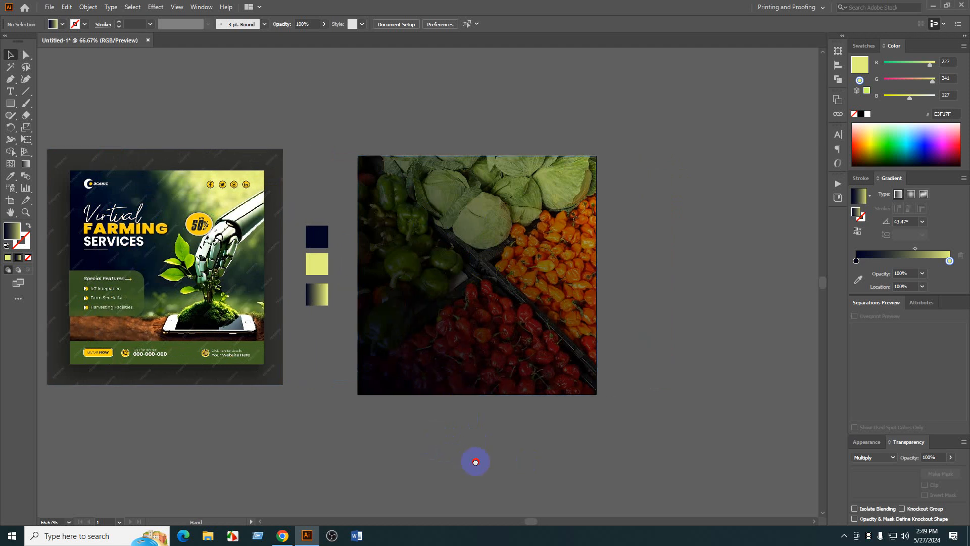
- Offset the gradient rectangle's path by -30 px and convert the resulting inner square into margin guides
click(510, 333)
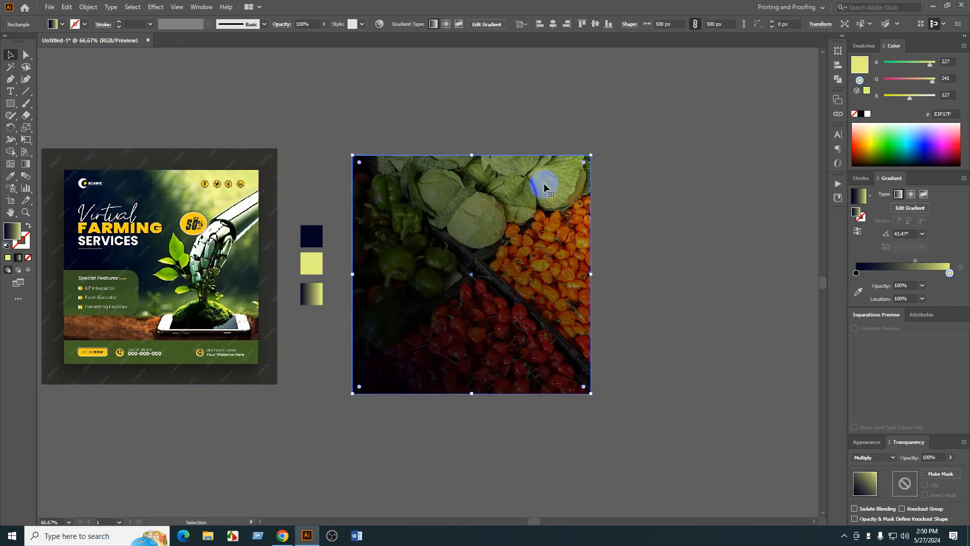
drag(544, 188, 634, 238)
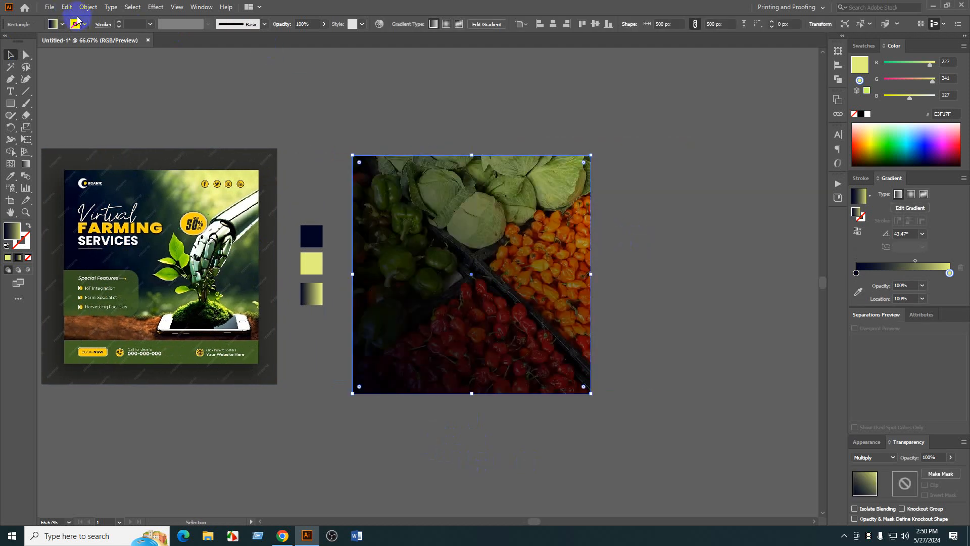
click(86, 7)
mouse_move(141, 251)
click(322, 284)
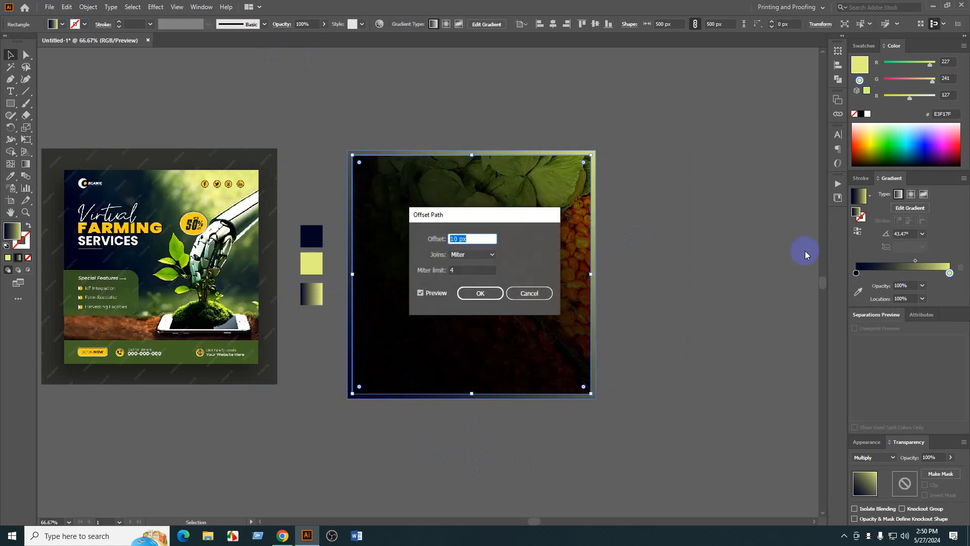
text(-30)
key(Return)
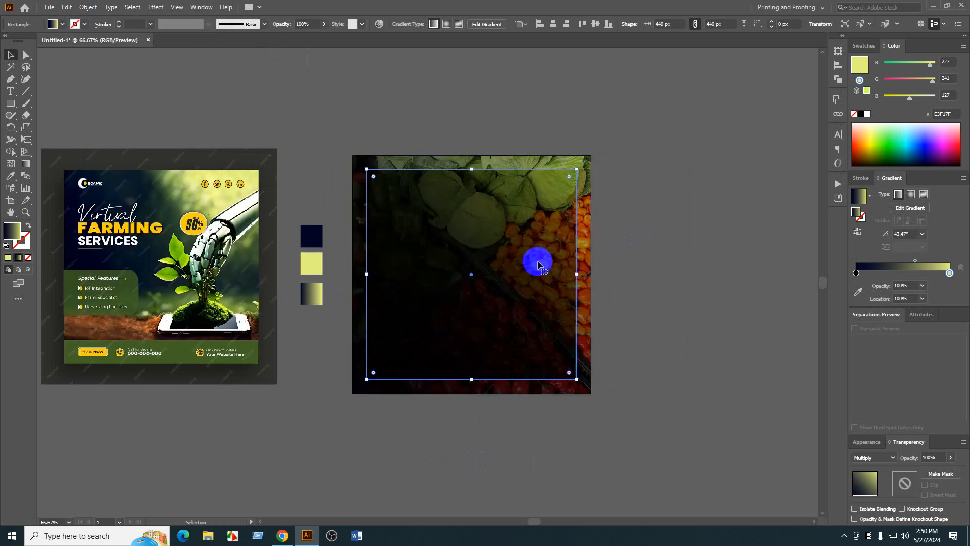
right_click(457, 236)
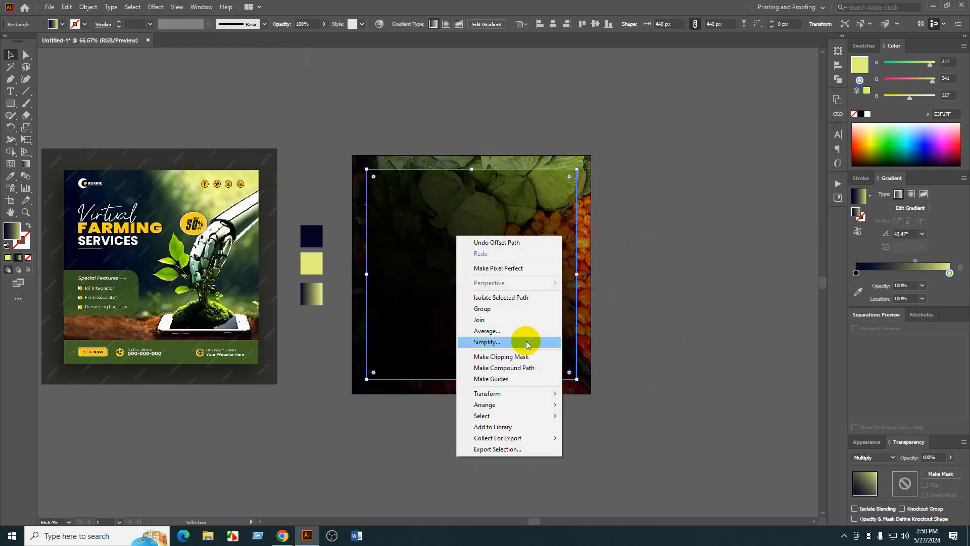
click(523, 380)
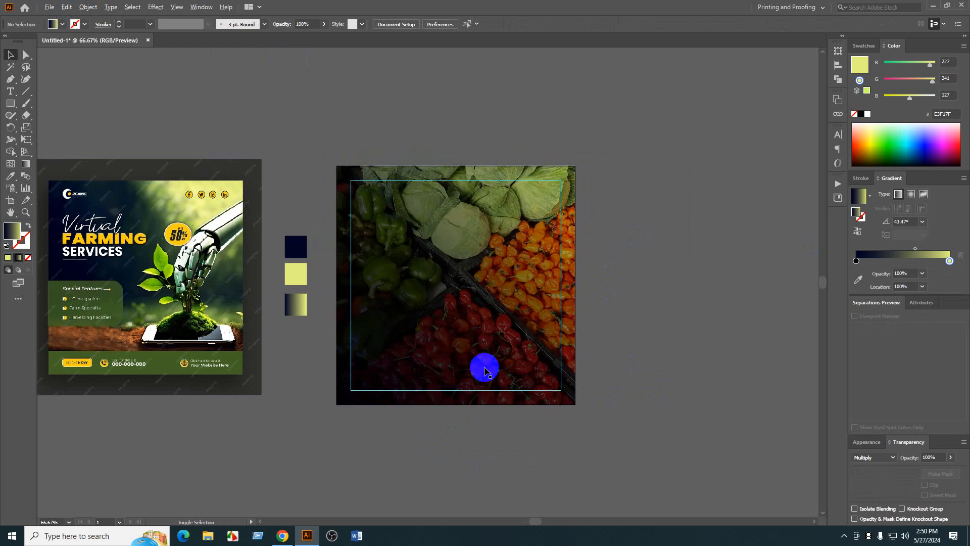
- Place a point text reading "Best" below the colour swatches, between the reference and the artboard
scroll(484, 368, up, 1)
scroll(420, 467, left, 3)
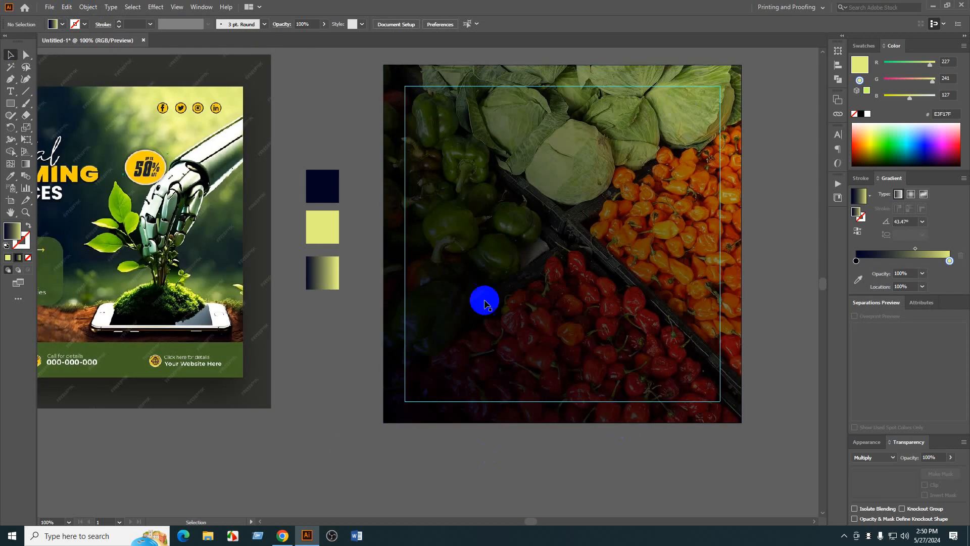
drag(262, 459, 361, 451)
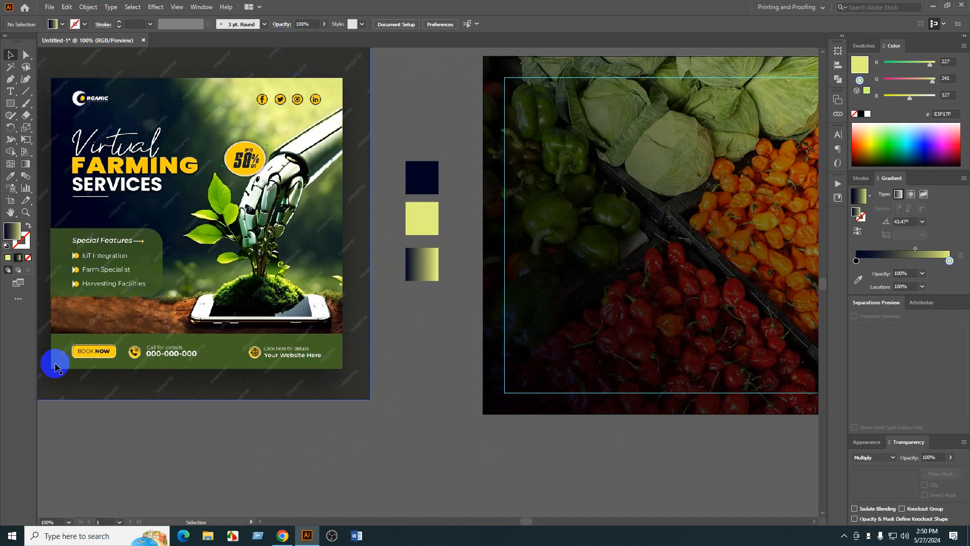
key(space)
drag(215, 428, 229, 428)
drag(305, 481, 296, 485)
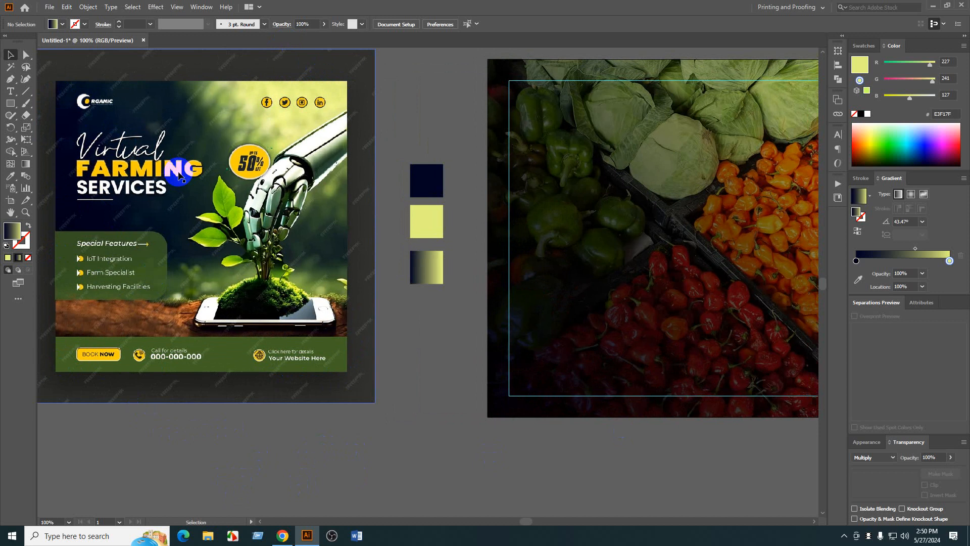
click(9, 94)
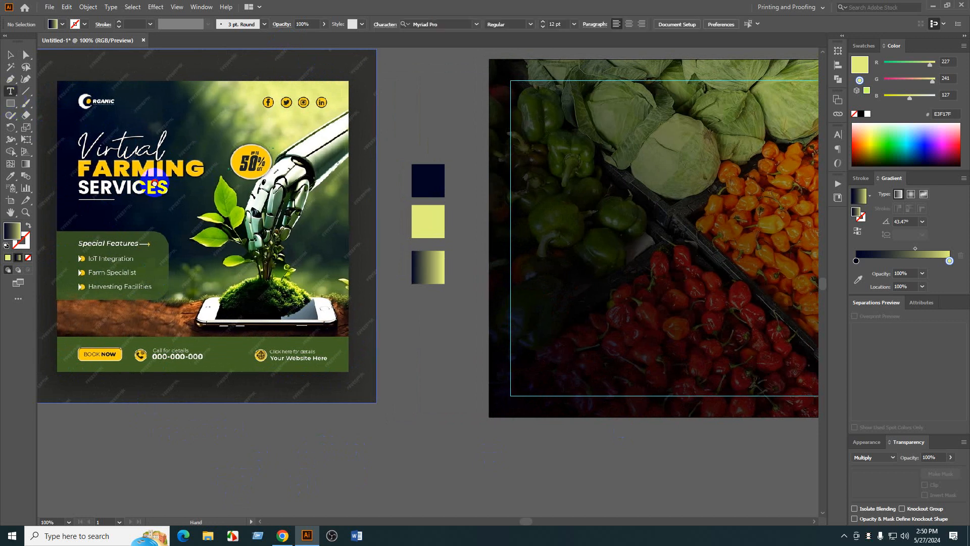
drag(379, 358, 394, 362)
click(415, 360)
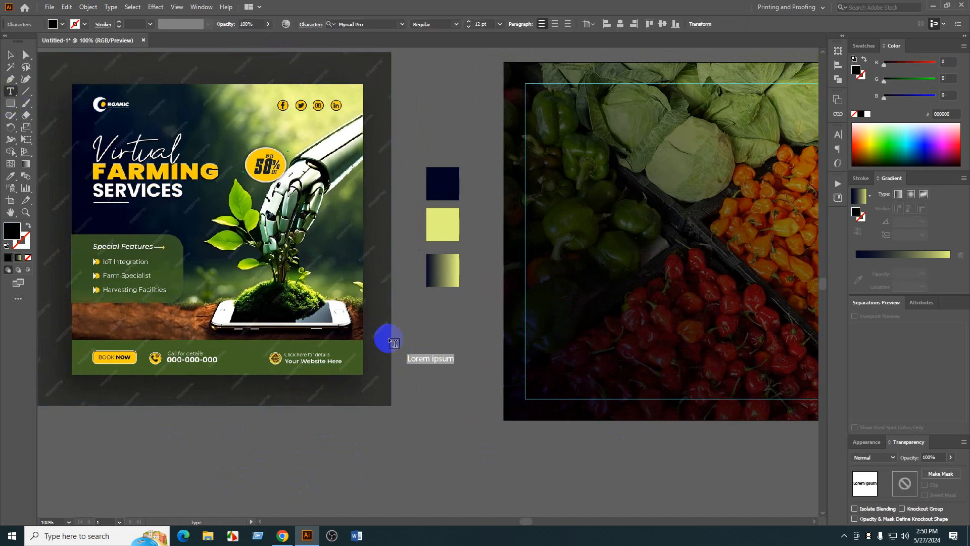
text(Best)
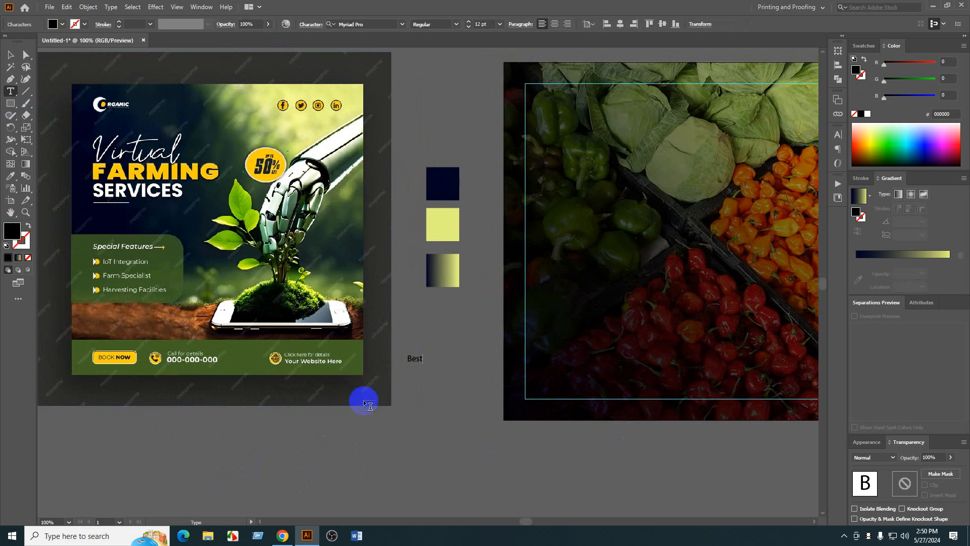
- Add two separate point texts reading "farming" and "service" below "Best", and deselect them
click(405, 380)
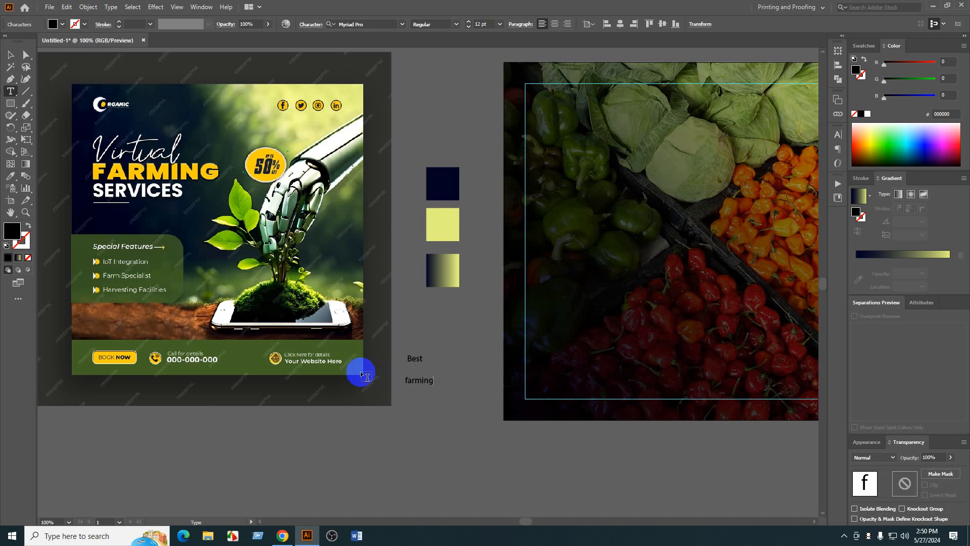
click(399, 387)
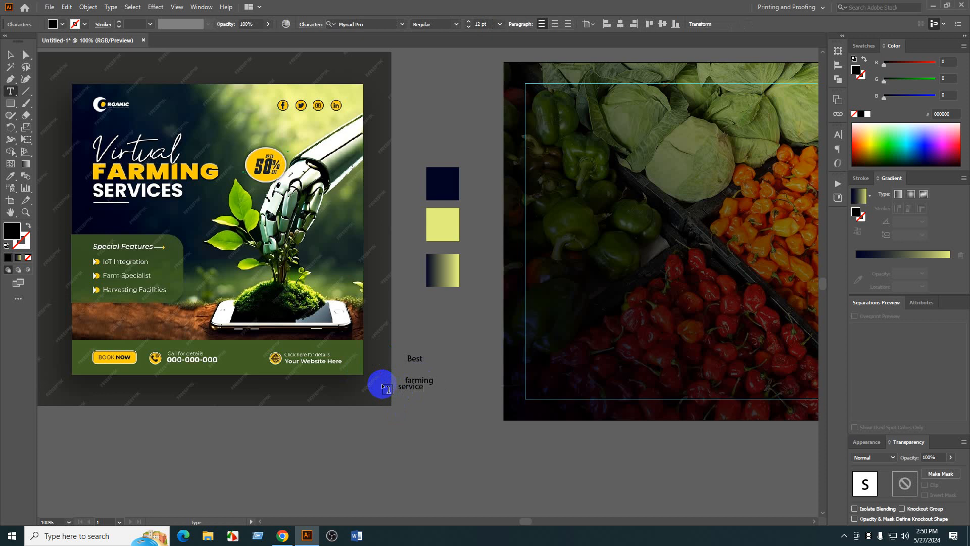
click(9, 54)
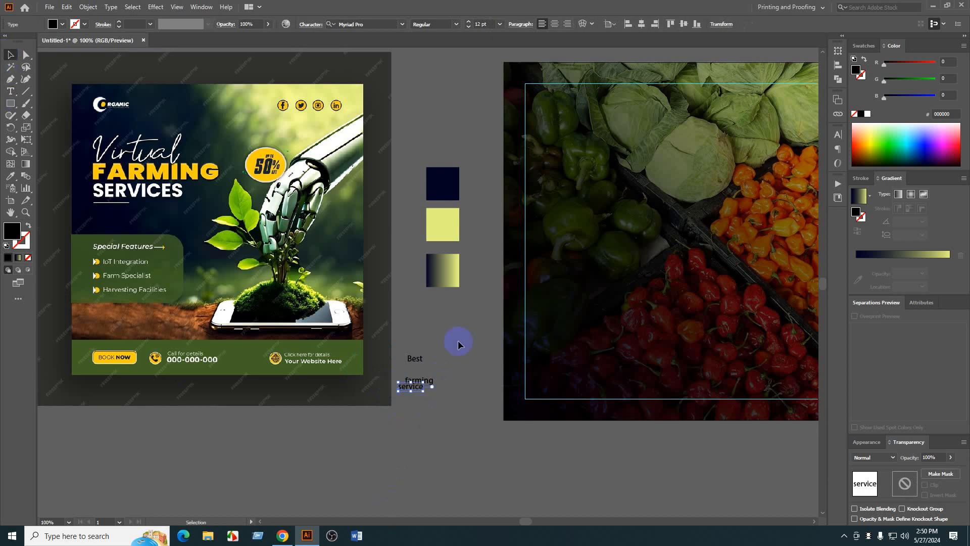
click(463, 446)
drag(603, 194, 515, 217)
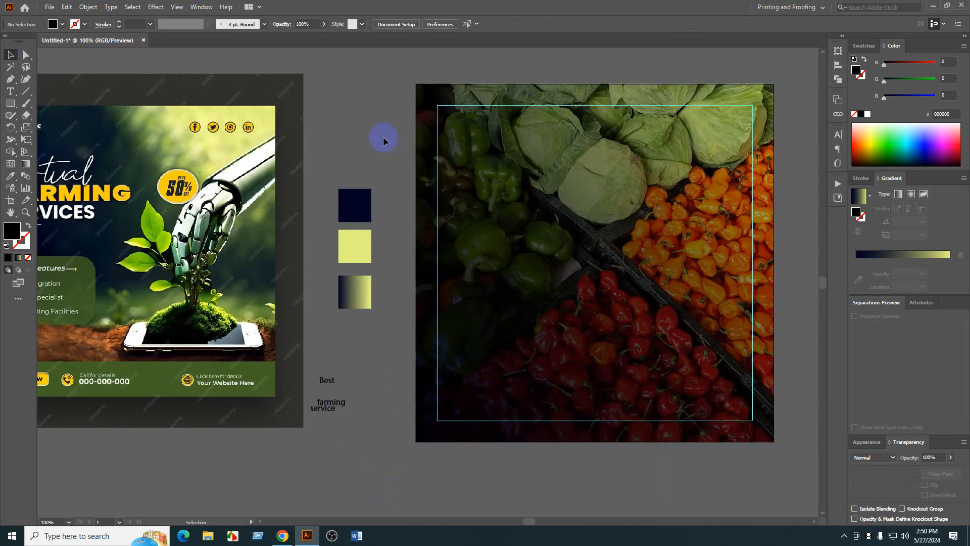
drag(384, 142, 358, 142)
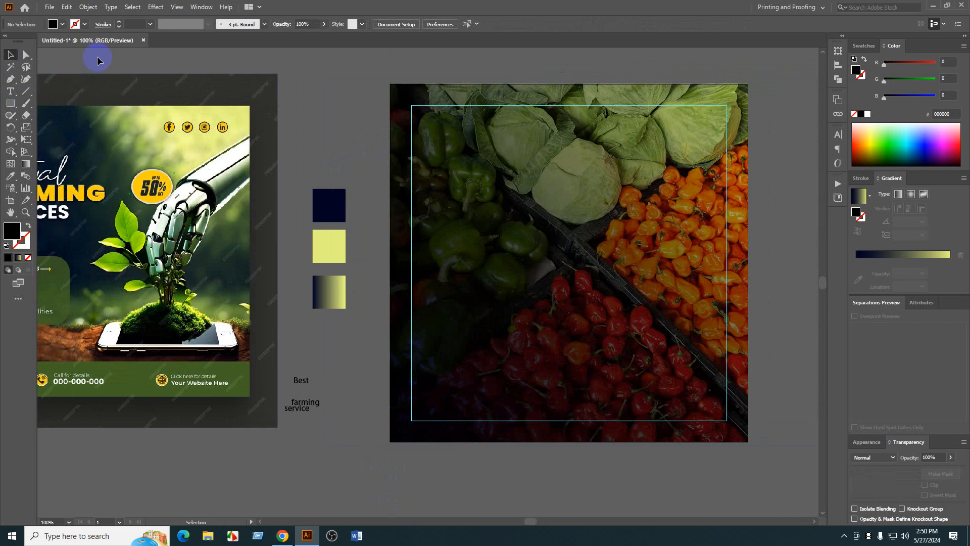
drag(111, 268, 188, 263)
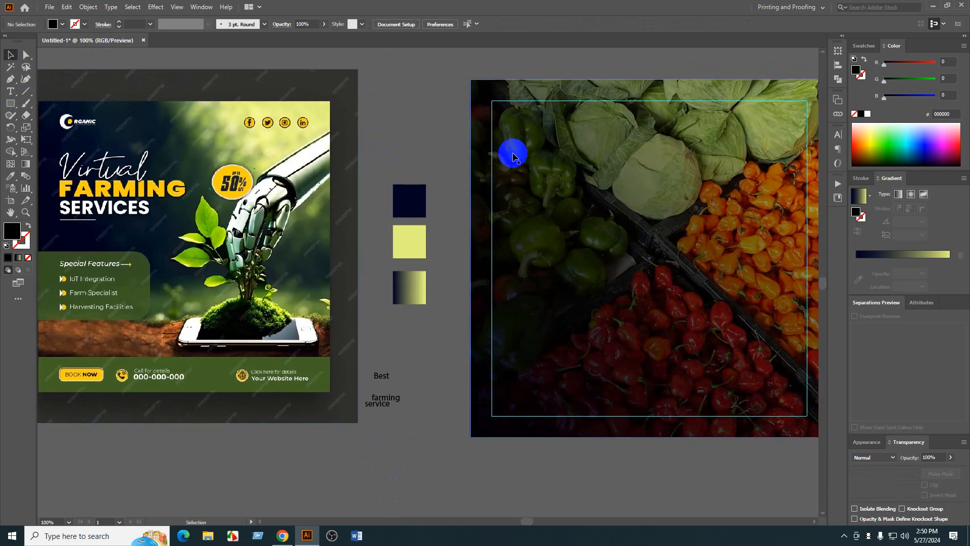
click(11, 103)
click(73, 117)
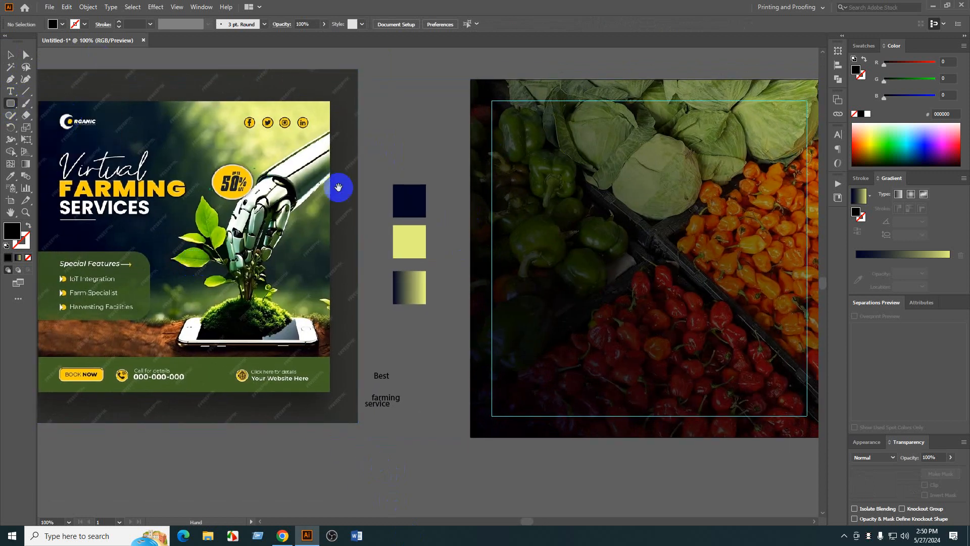
drag(338, 188, 190, 182)
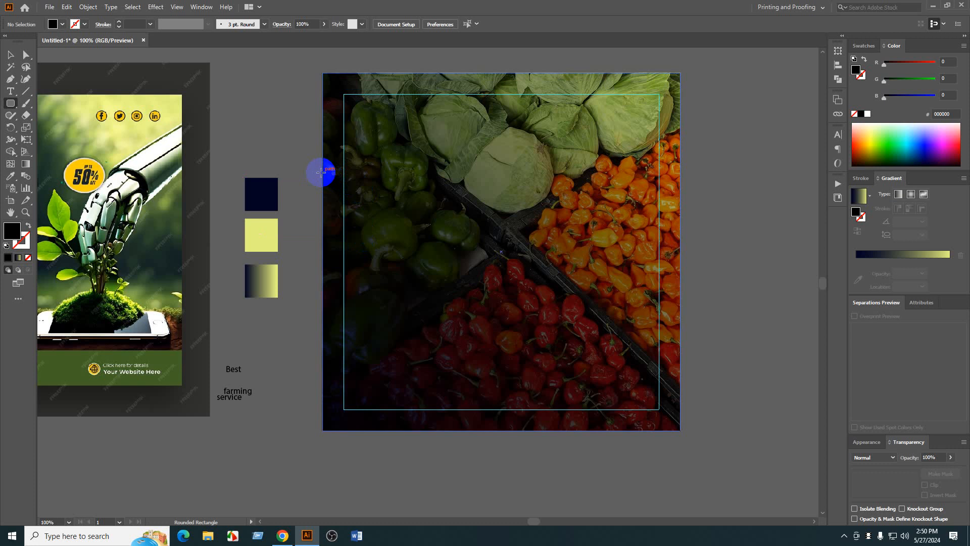
- Draw a wide, square-cornered black rectangle across the artboard over the vegetable photo
click(9, 104)
click(61, 103)
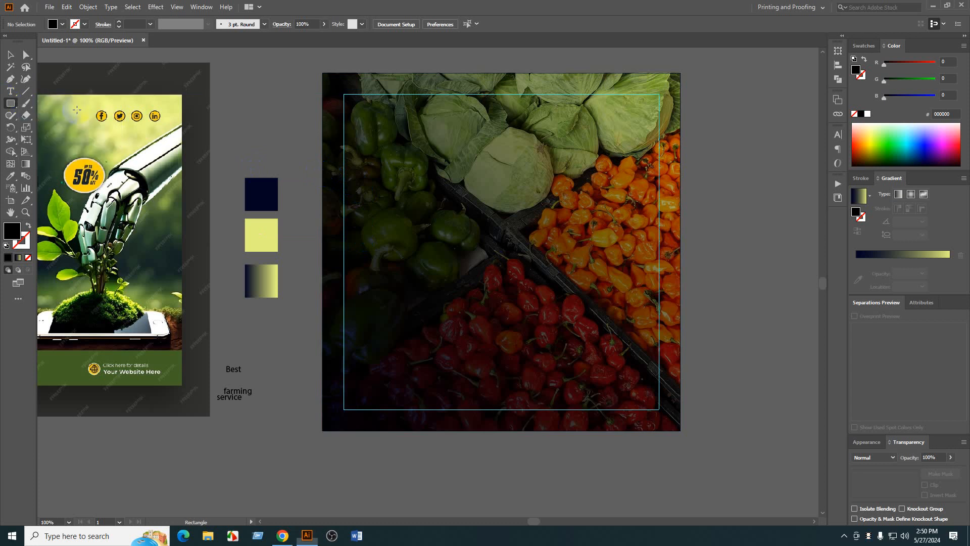
drag(426, 124, 375, 145)
drag(256, 225, 621, 315)
key(v)
drag(525, 281, 514, 227)
- Rotate the black rectangle into a diagonal bar about 563 by 158 px crossing the artboard's upper-left corner
drag(608, 262, 611, 172)
click(674, 242)
drag(673, 243, 690, 265)
drag(393, 291, 329, 262)
drag(251, 338, 226, 363)
drag(399, 227, 374, 239)
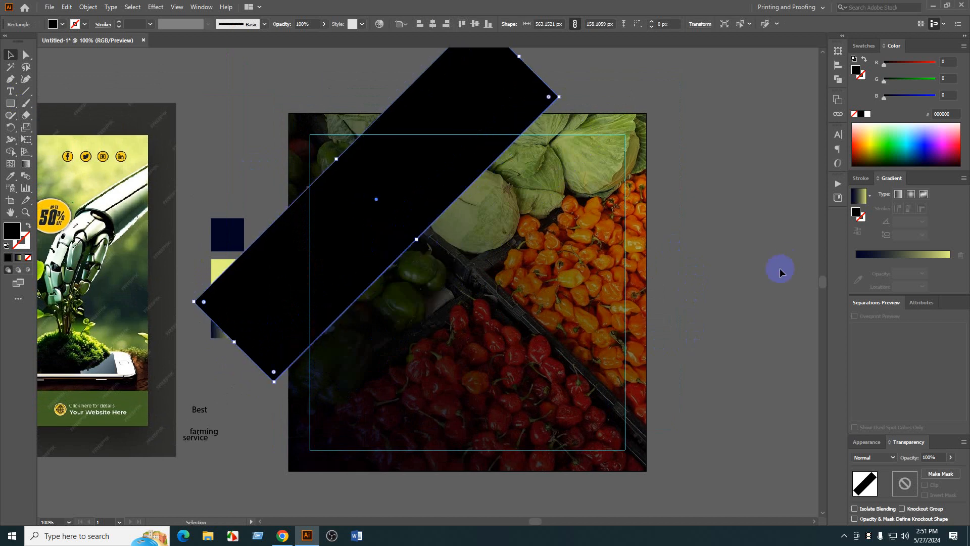
click(712, 266)
drag(705, 246, 694, 259)
- Try the navy to yellow-green gradient on the diagonal bar, running it in several directions
click(404, 199)
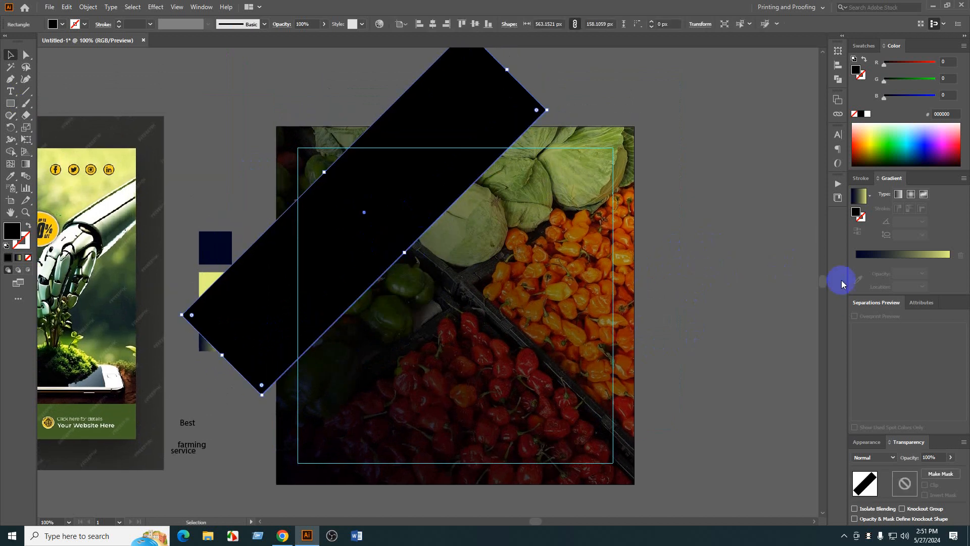
click(901, 254)
key(g)
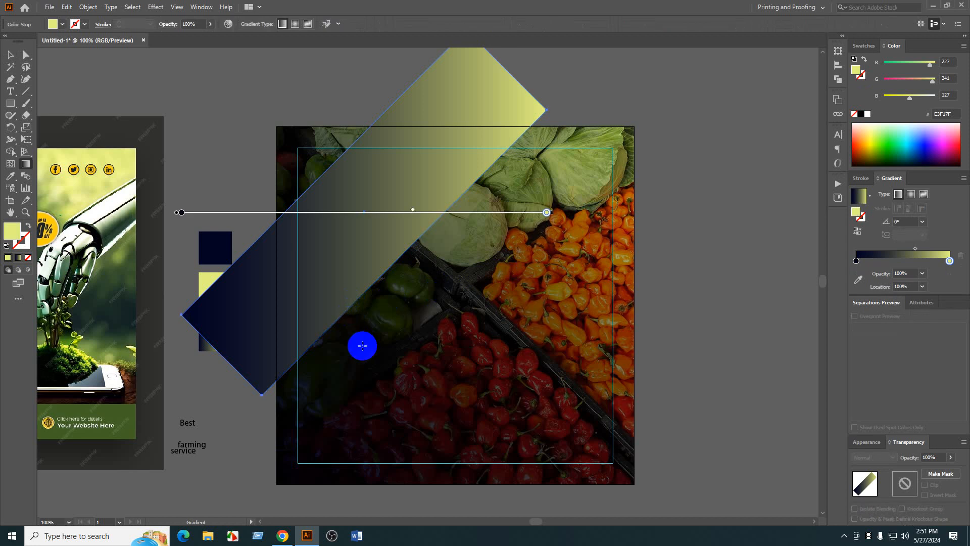
drag(352, 348, 375, 95)
drag(245, 251, 605, 138)
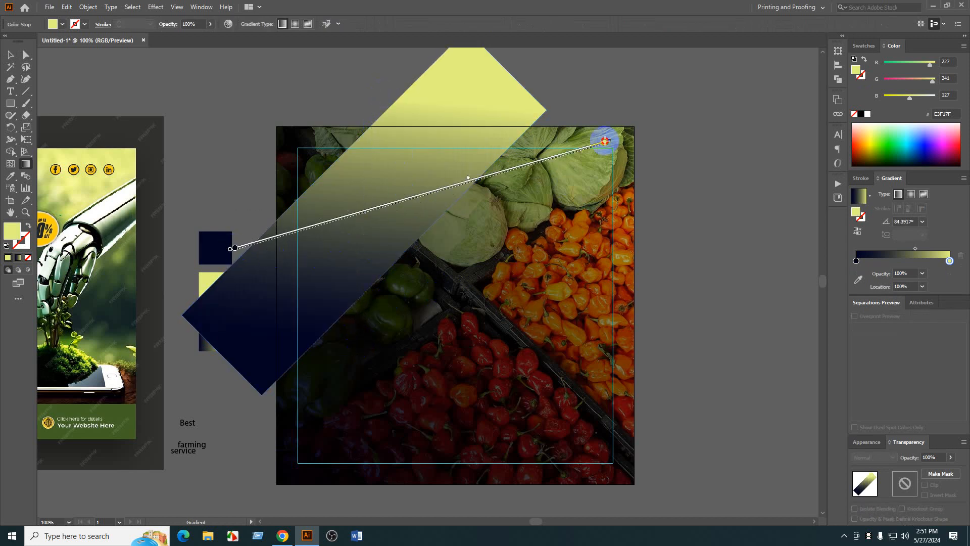
drag(357, 336, 467, 62)
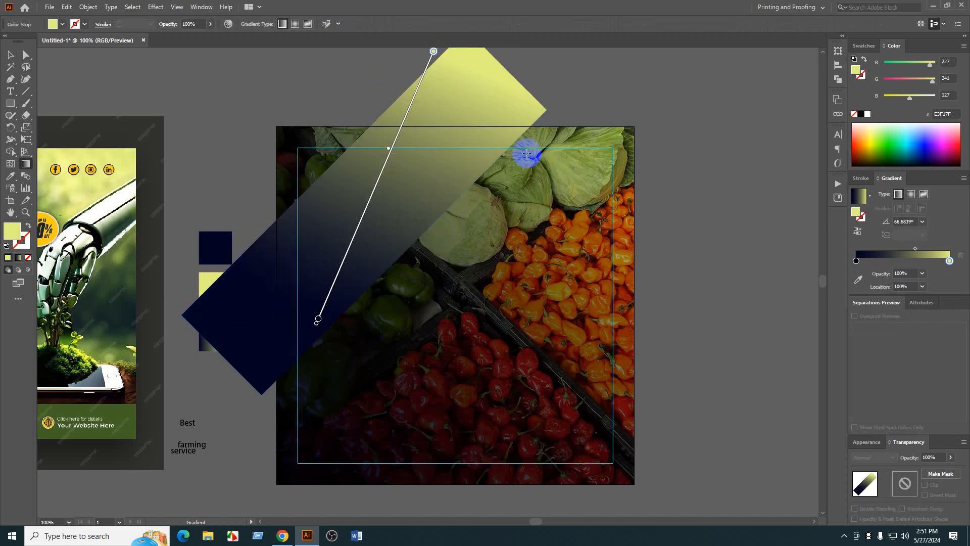
drag(424, 282, 264, 97)
- Fill the diagonal bar with the dark green sampled from the reference design's footer, and deselect it
key(i)
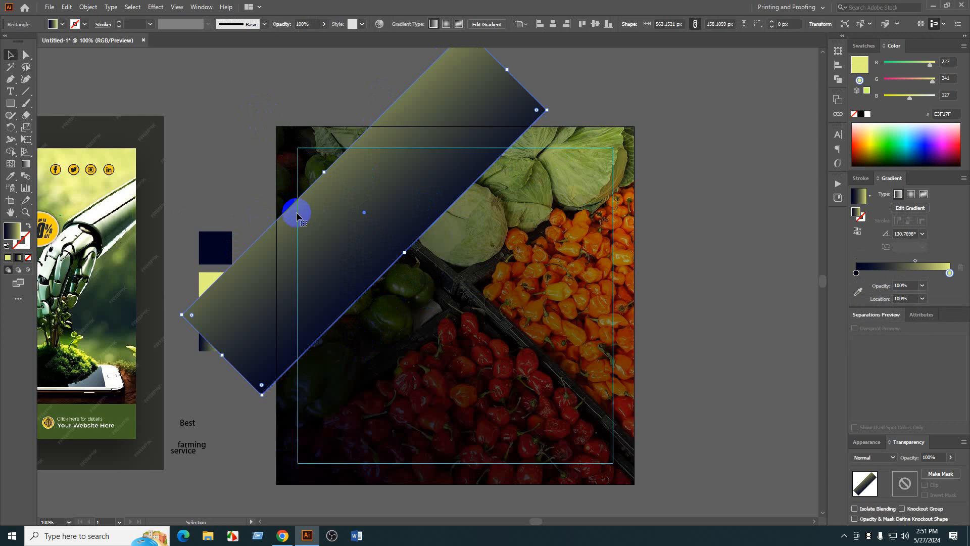
click(128, 407)
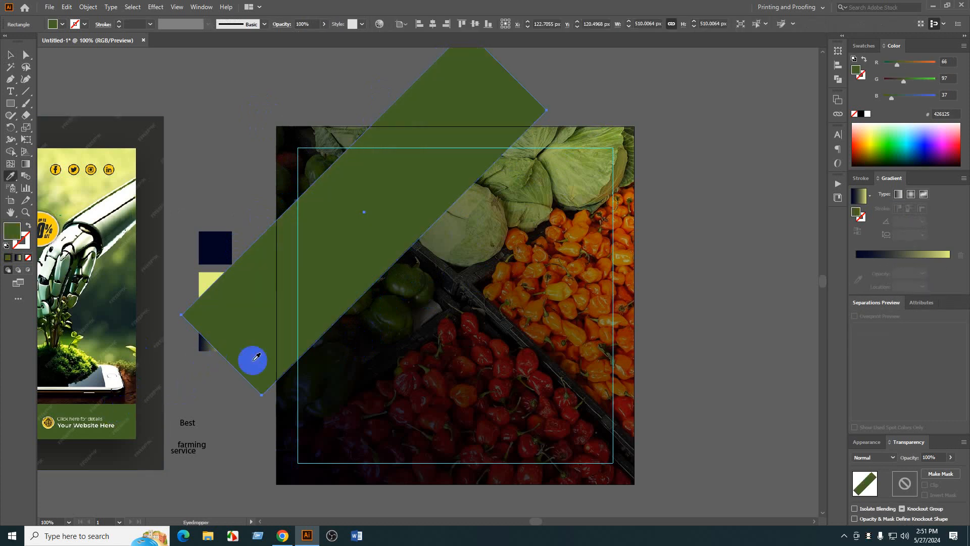
key(v)
click(701, 303)
drag(703, 303, 724, 305)
- Offset the green bar's path outward by 8 px with mitered joins
click(410, 219)
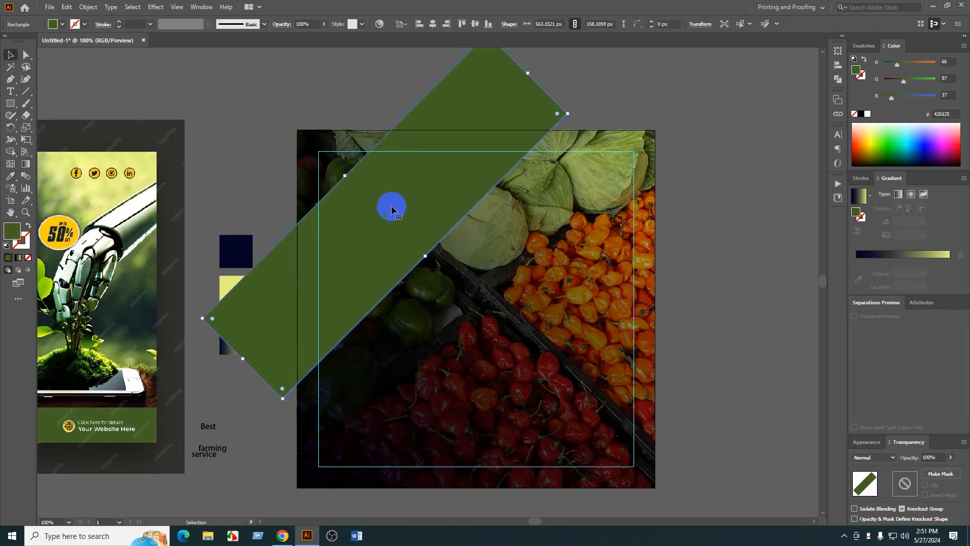
click(85, 7)
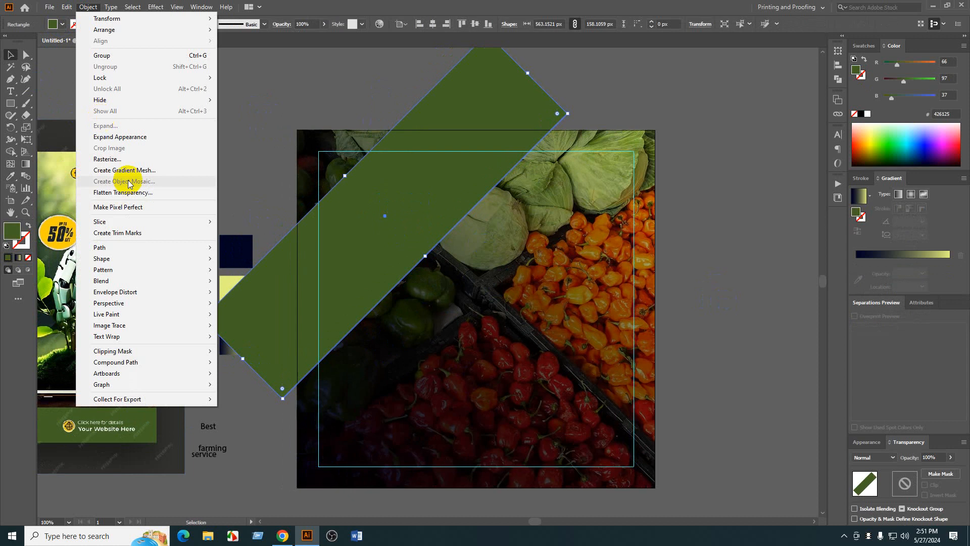
mouse_move(108, 245)
click(283, 284)
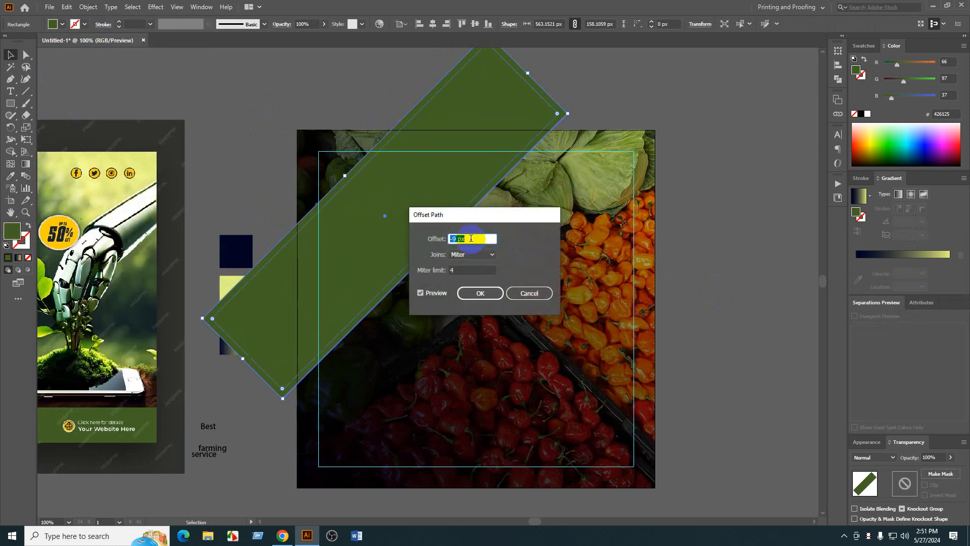
scroll(473, 235, up, 8)
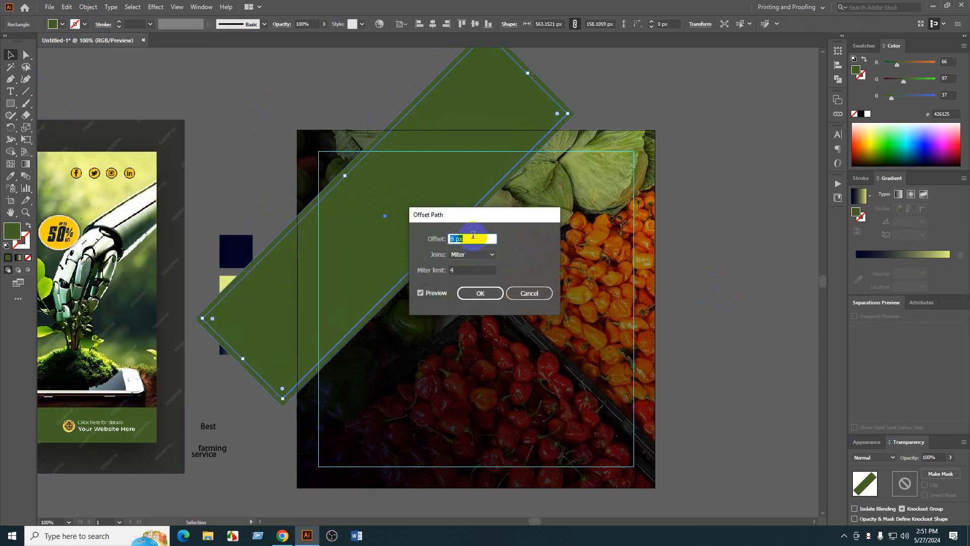
click(480, 293)
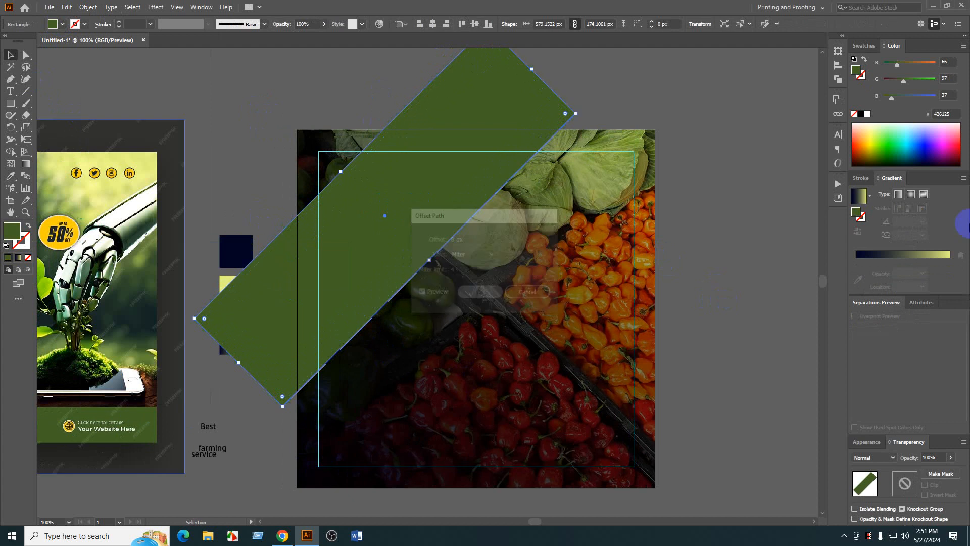
- Fill the larger offset bar with white as a border, and preview the artwork trimmed to the artboard
click(868, 114)
click(709, 113)
drag(735, 129, 722, 132)
drag(708, 191, 678, 198)
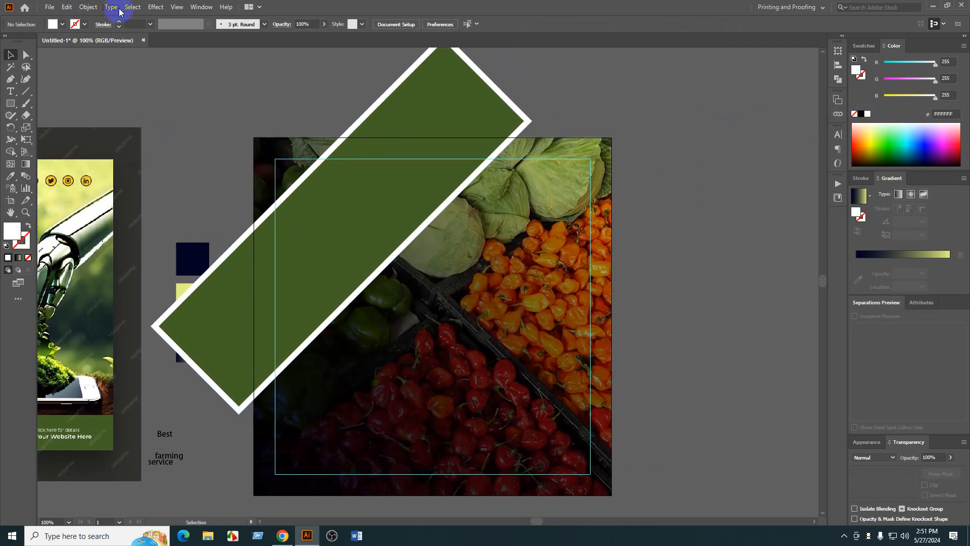
click(173, 7)
click(220, 69)
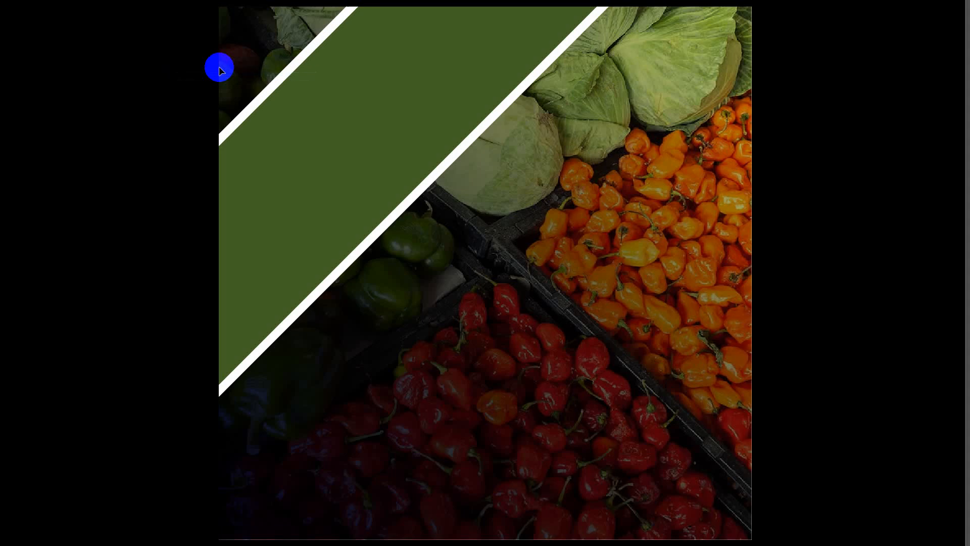
key(Escape)
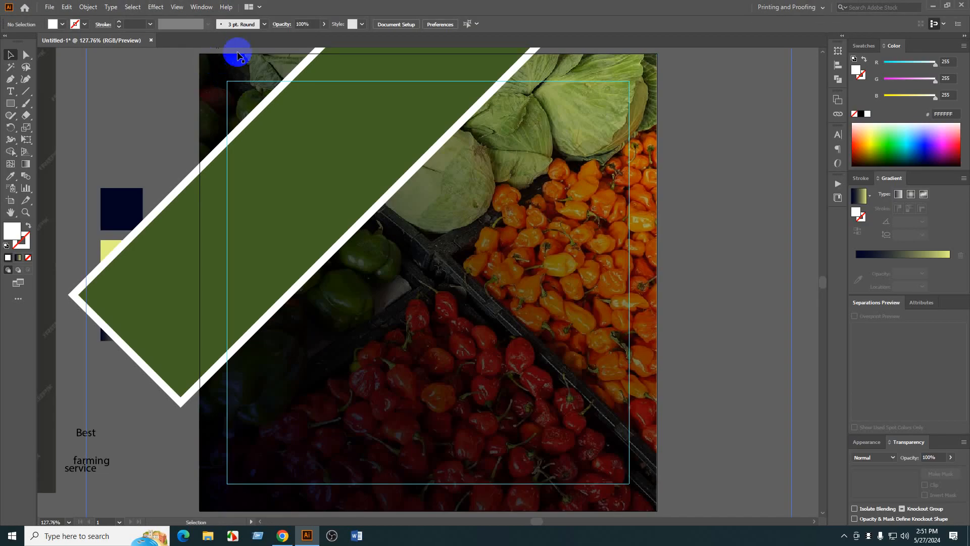
- Move the "Best", "farming" and "service" texts onto the green bar and rotate them to match its diagonal
drag(602, 377, 724, 347)
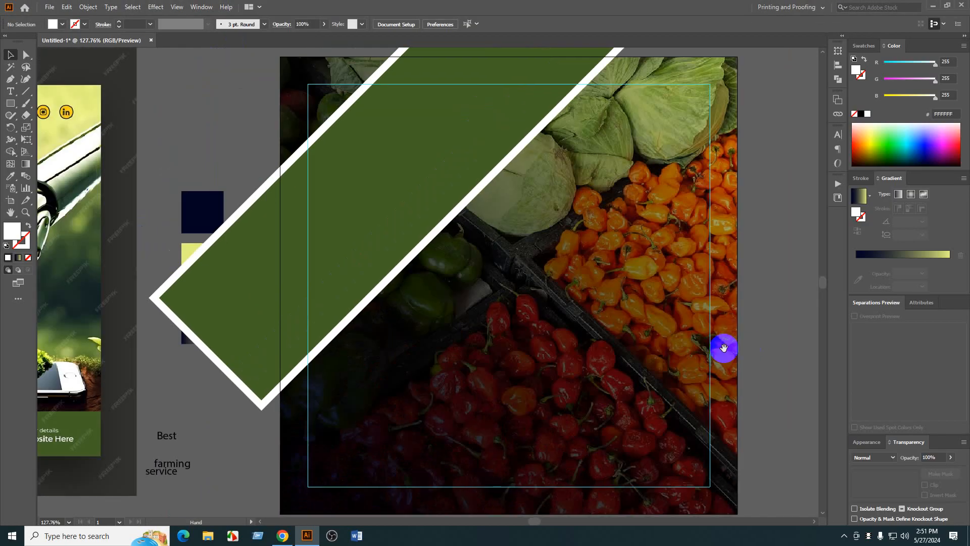
drag(267, 350, 342, 342)
drag(248, 414, 223, 494)
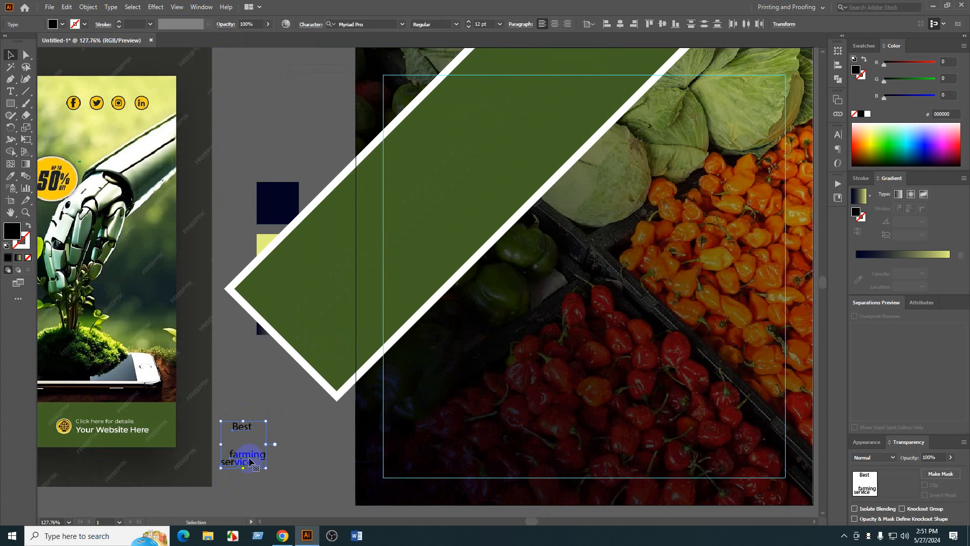
drag(250, 461, 414, 169)
drag(435, 214, 457, 188)
click(311, 150)
drag(312, 150, 251, 167)
scroll(353, 191, up, 2)
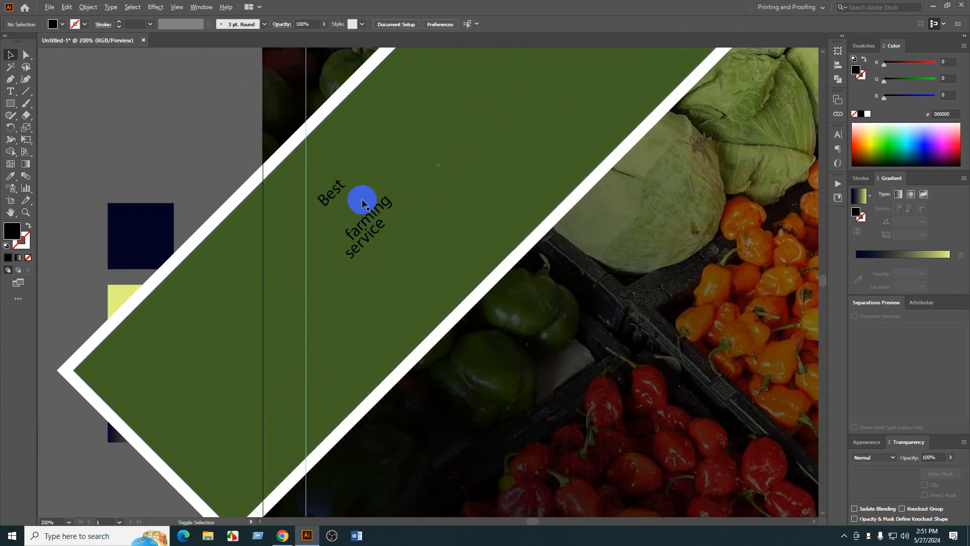
- Move "Best" near the green bar's upper edge, apart from the other words, and set its font to Amarillo
click(331, 196)
drag(366, 181, 292, 201)
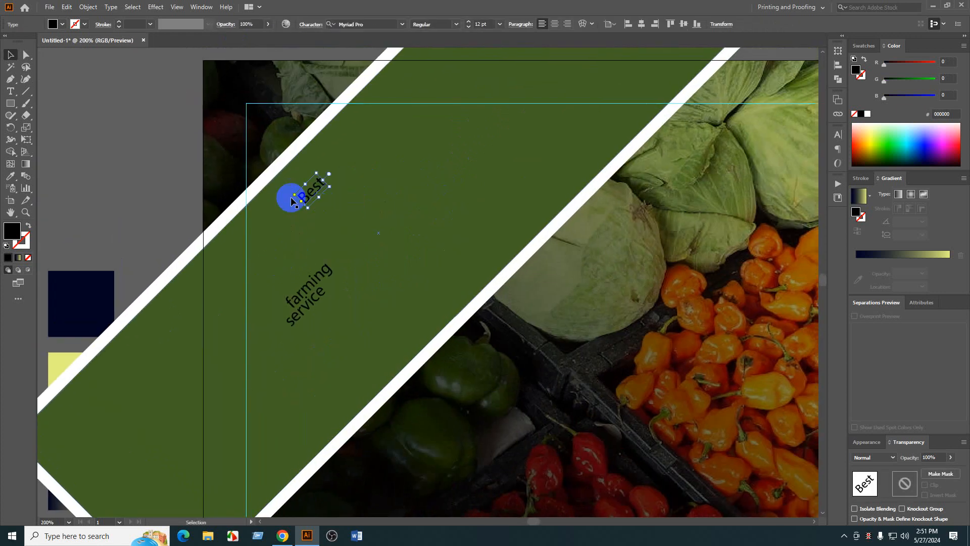
click(838, 135)
click(819, 149)
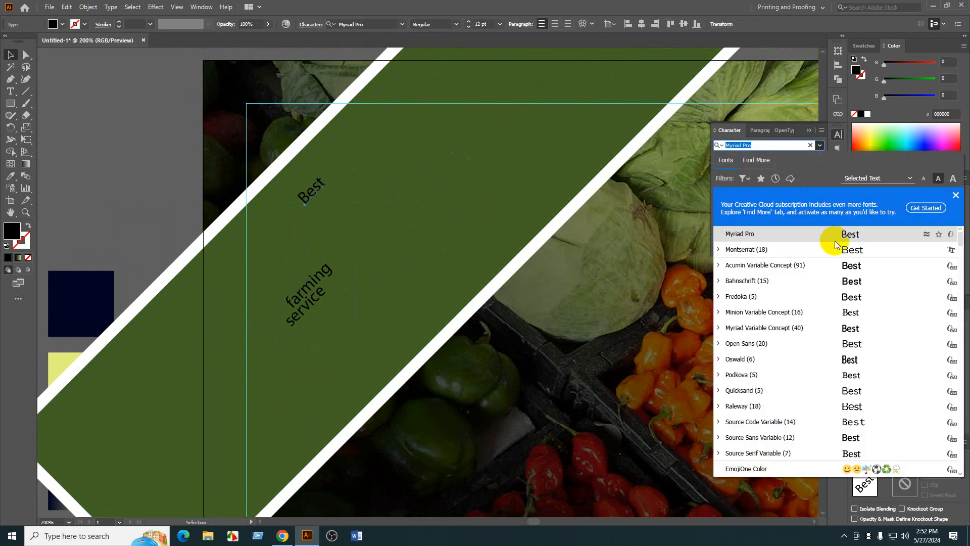
scroll(836, 348, down, 4)
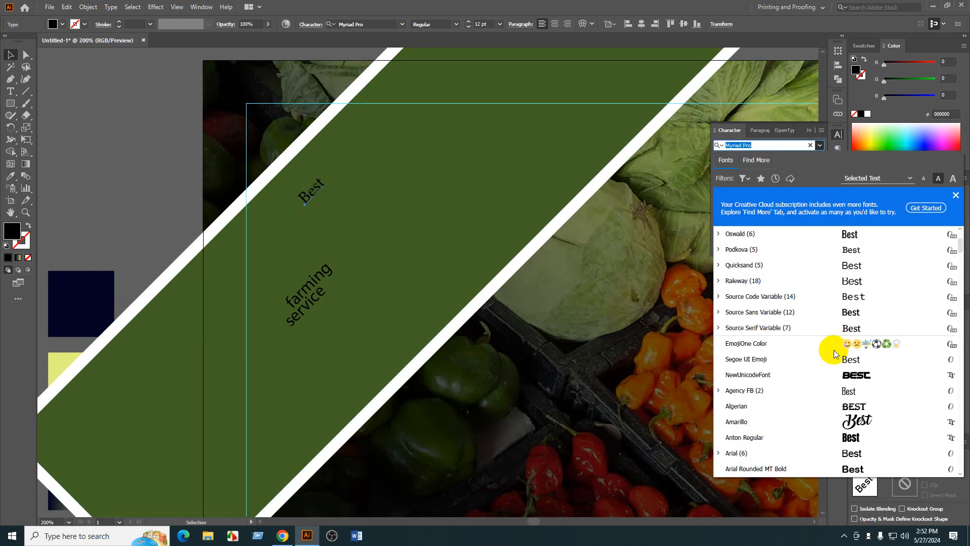
click(837, 359)
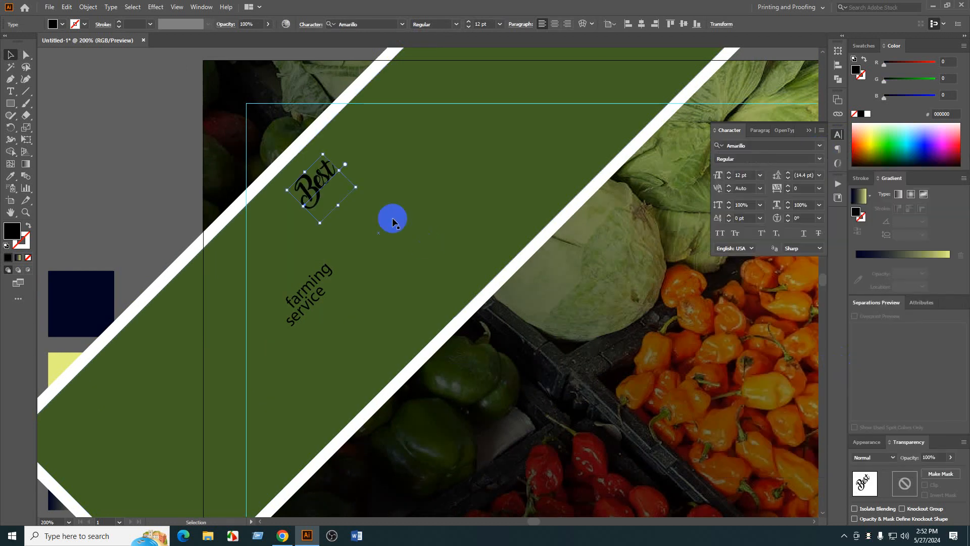
- Enlarge "Best" to about 18 pt and move "farming" directly below it along the diagonal
drag(347, 162, 354, 155)
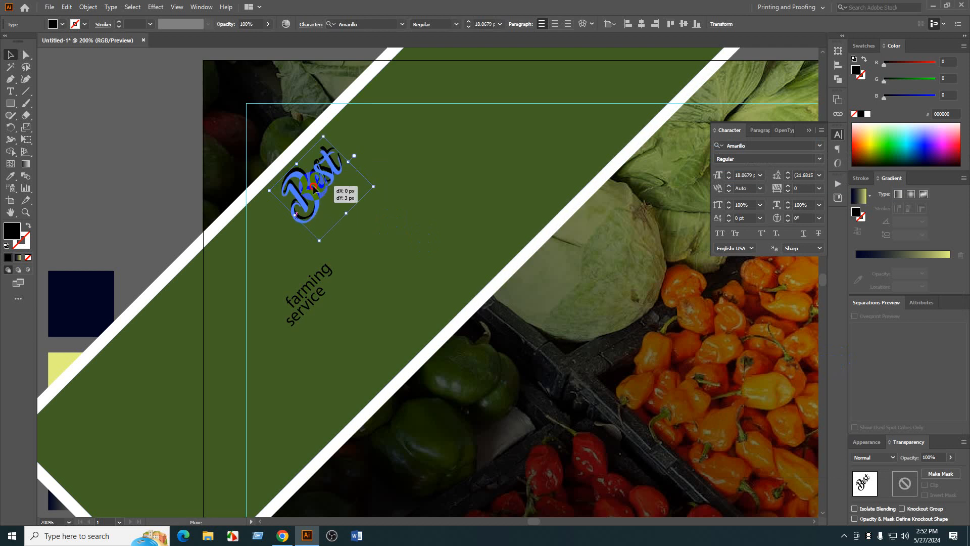
drag(313, 185, 313, 186)
drag(314, 278, 349, 214)
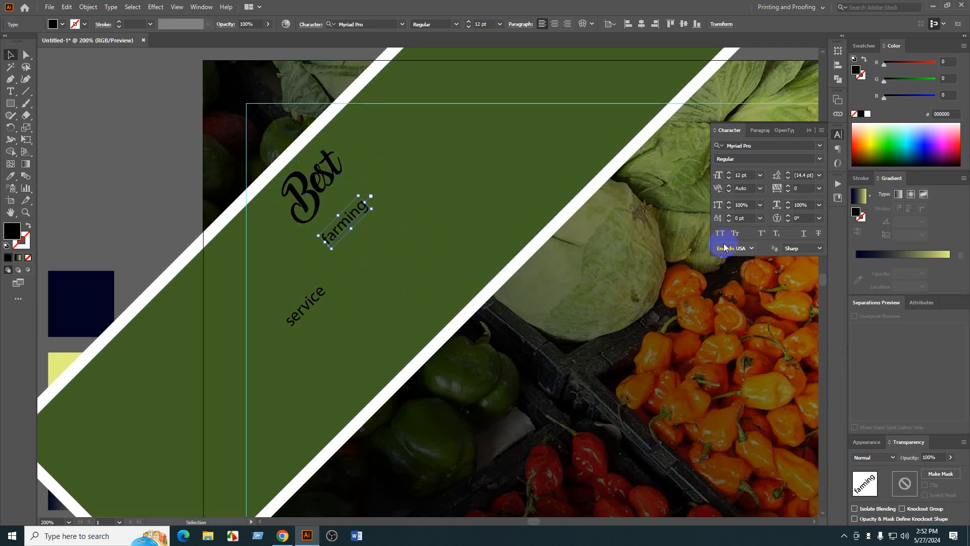
- Set "farming" and "service" in all caps, and nudge "FARMING" slightly closer to "Best"
shift+click(305, 304)
click(726, 234)
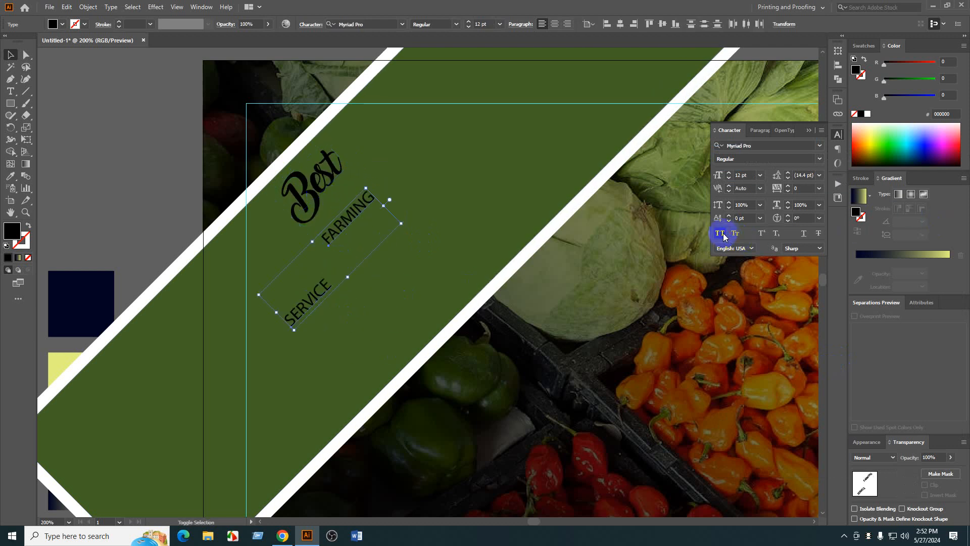
click(502, 238)
drag(357, 212, 353, 208)
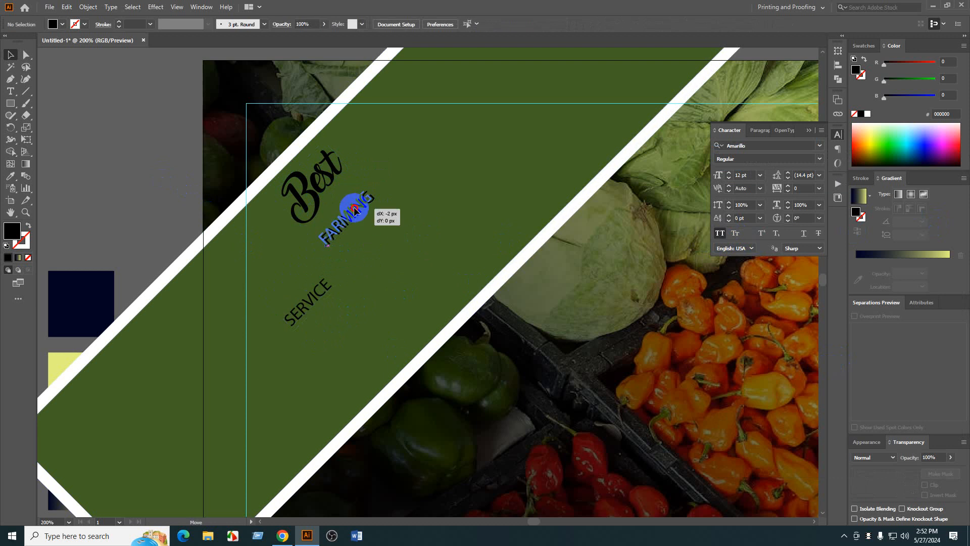
- Set the "FARMING" font to NewUnicodeFont, enlarge it to about 41 pt and reposition "SERVICE" below it
drag(335, 277, 335, 223)
click(819, 145)
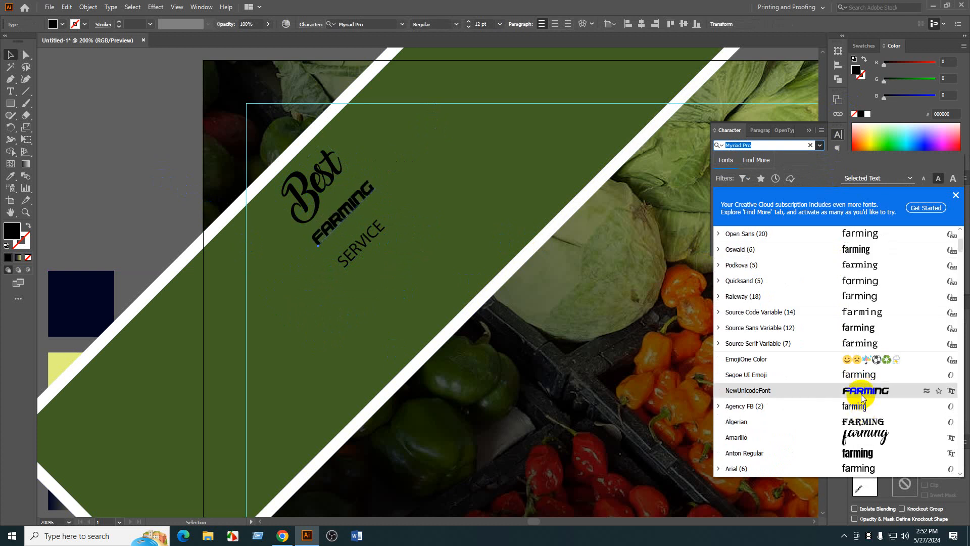
click(861, 394)
drag(370, 189, 453, 142)
drag(392, 243, 423, 281)
drag(364, 208, 372, 225)
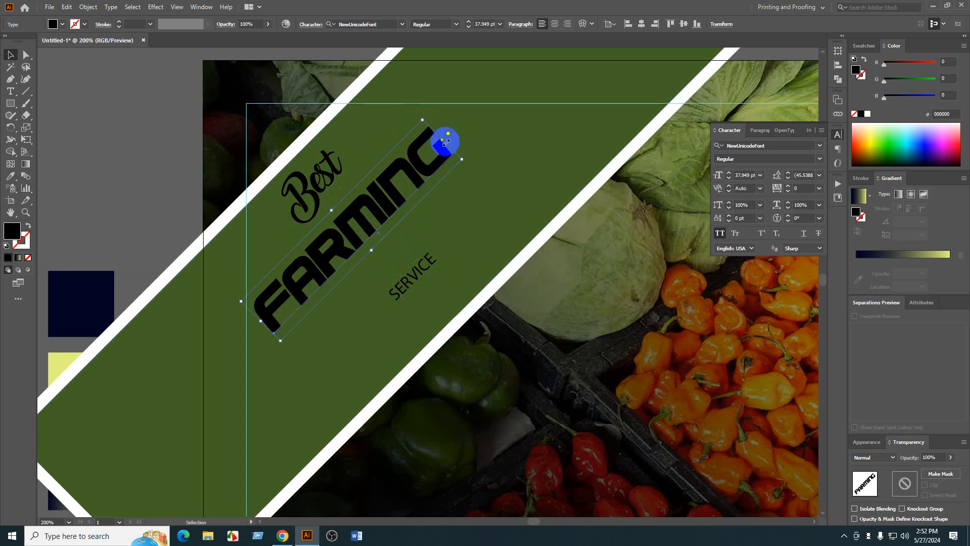
drag(445, 142, 477, 146)
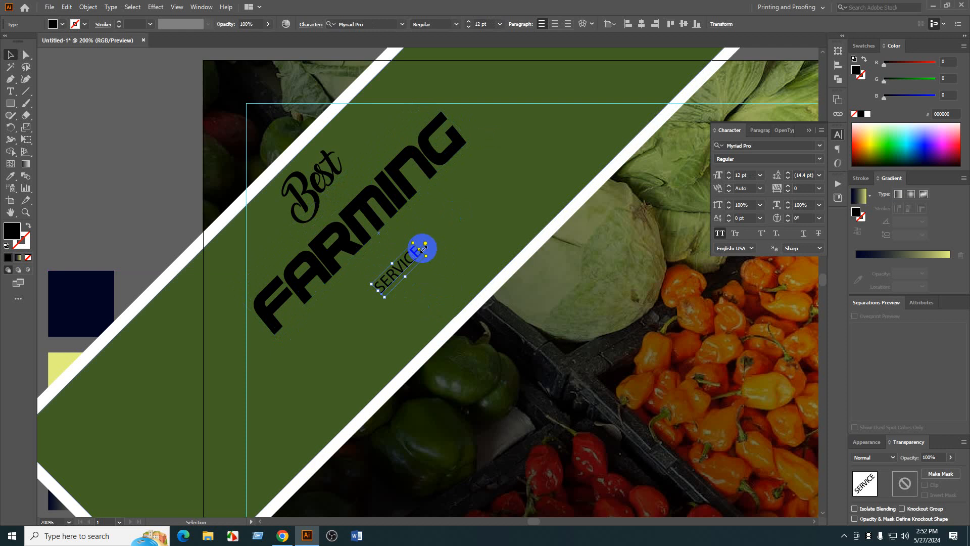
- Enlarge "SERVICE" to about 34 pt, set its font to Arial Rounded MT Bold and place it just below "FARMING"
drag(440, 250, 461, 213)
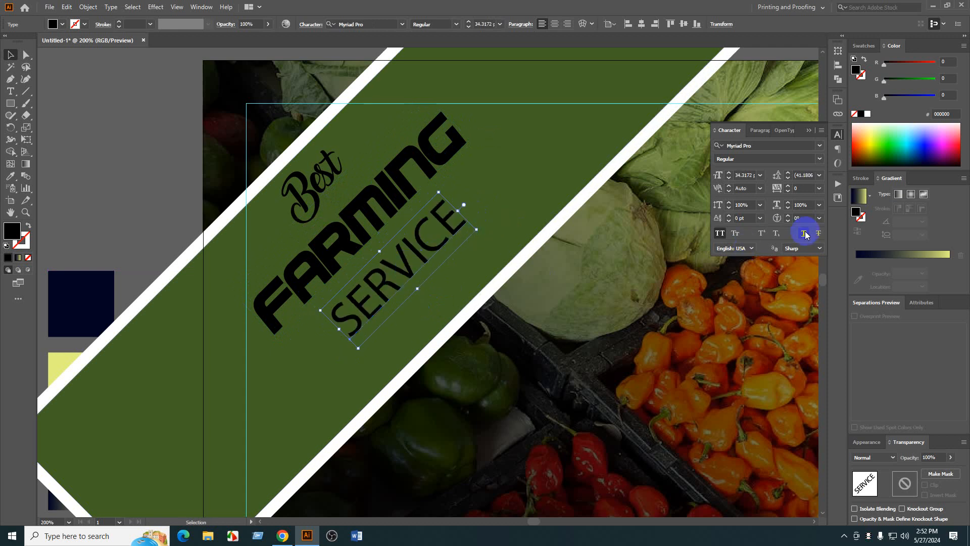
click(814, 149)
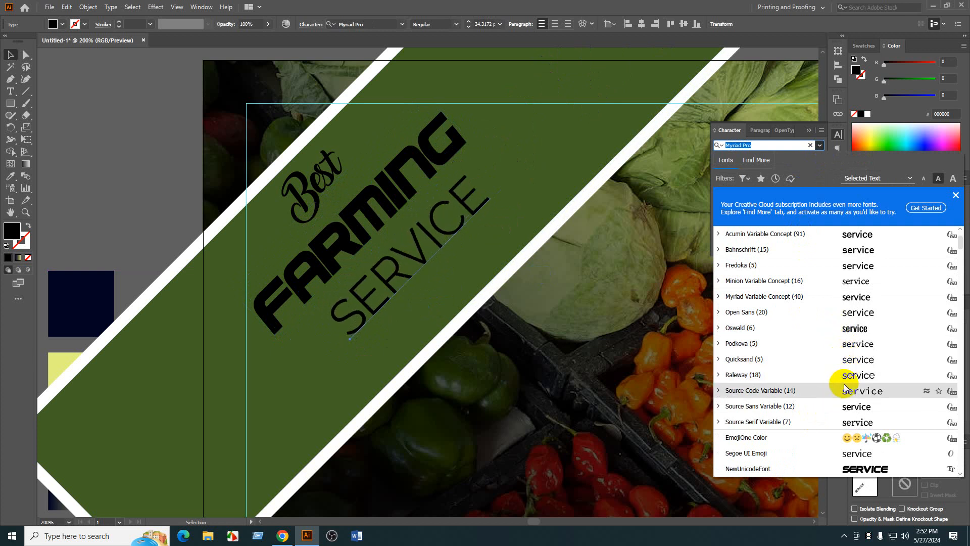
scroll(848, 395, down, 3)
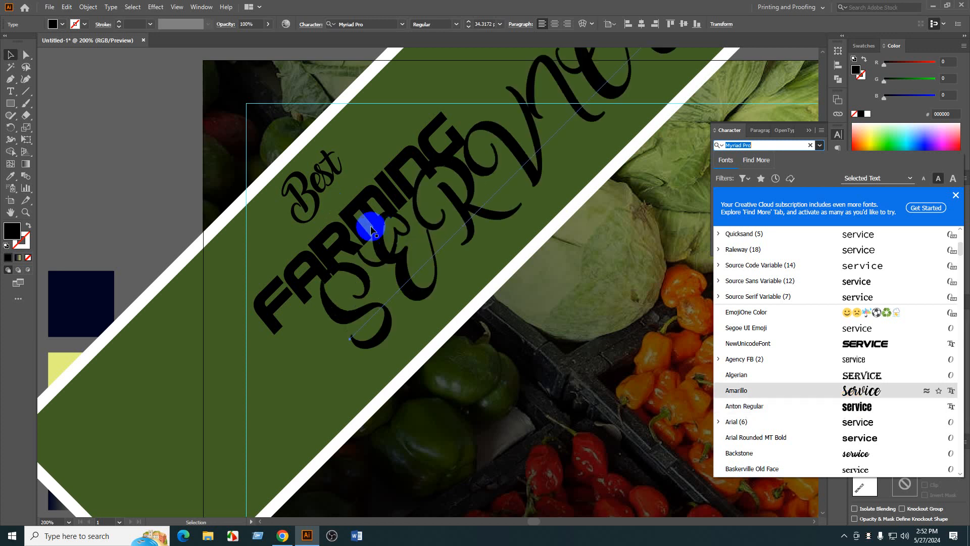
scroll(888, 333, down, 3)
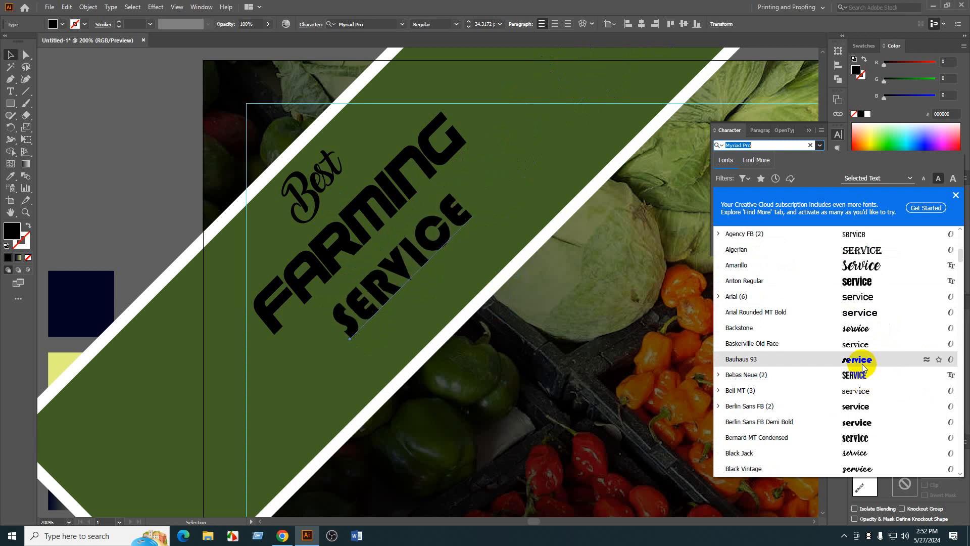
click(850, 315)
drag(420, 245, 411, 271)
- Try to align the three headline words to a common horizontal centre
shift+click(341, 223)
shift+click(309, 189)
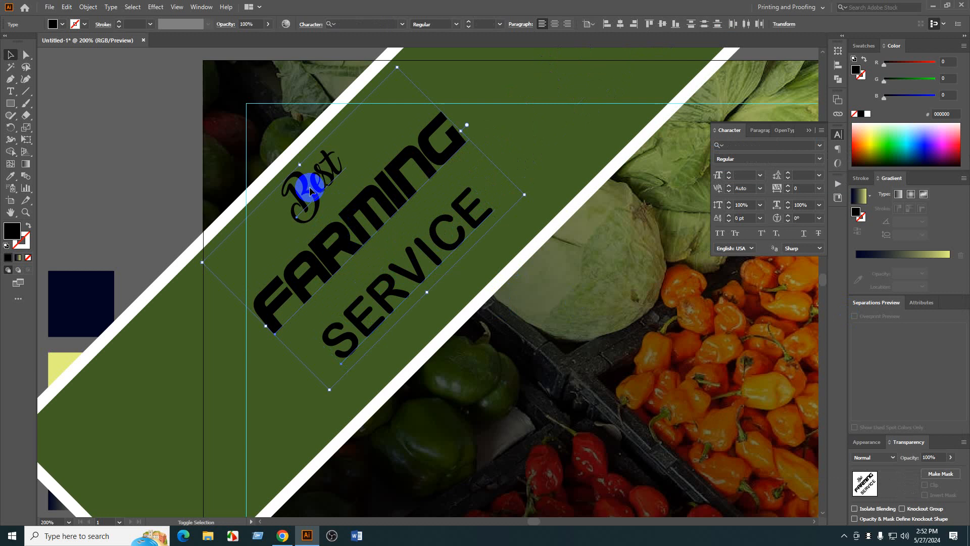
click(621, 28)
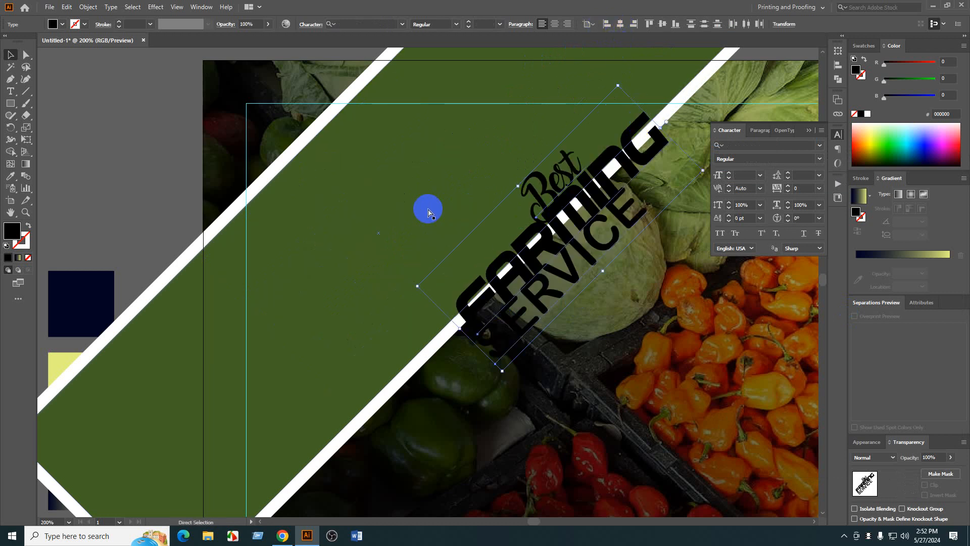
key(ctrl+z)
click(143, 149)
- Enlarge "SERVICE" to about 37 pt and shift it towards the green bar's lower edge
scroll(95, 177, right, 2)
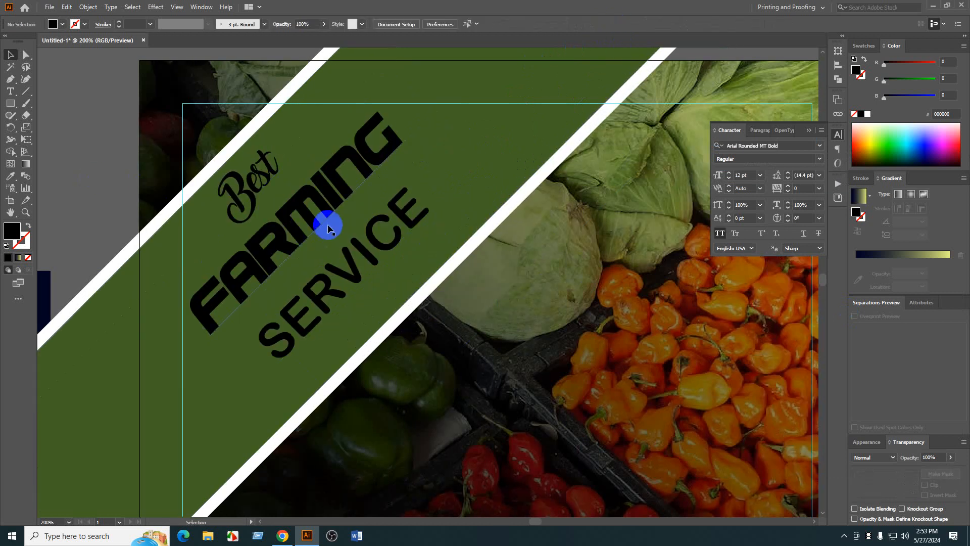
click(407, 241)
drag(420, 198, 426, 193)
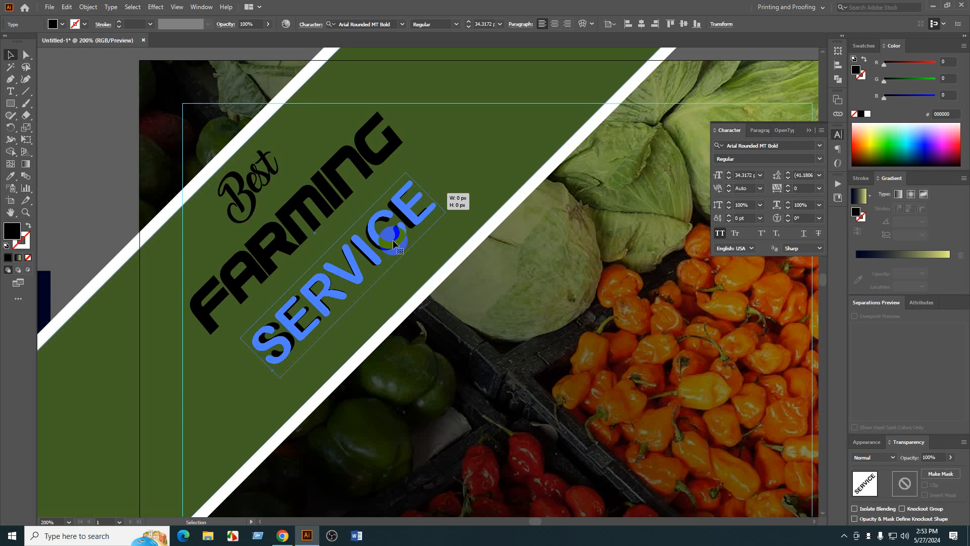
drag(380, 242, 392, 260)
- Move "FARMING" slightly closer to "SERVICE" and enlarge it to about 48 pt
click(317, 218)
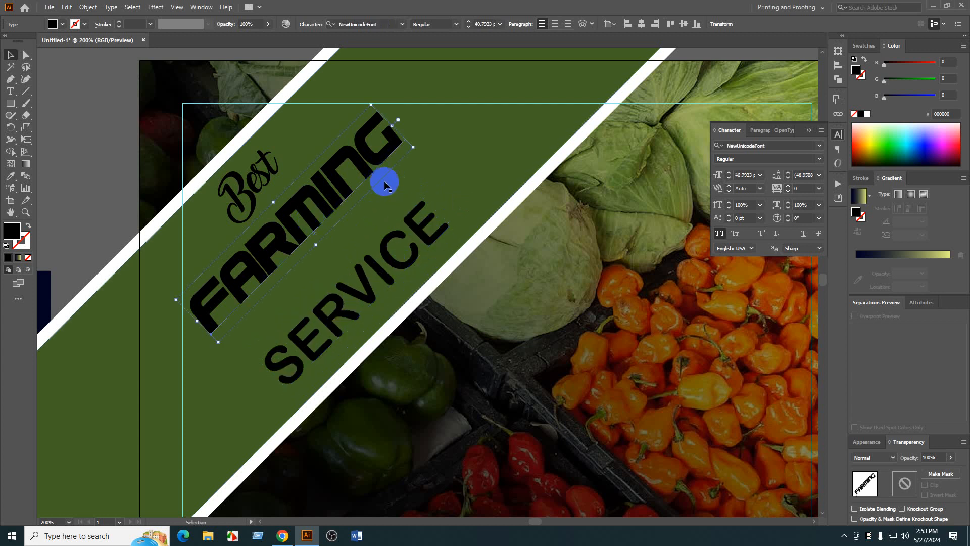
drag(344, 167, 362, 188)
drag(403, 143, 424, 125)
click(69, 147)
scroll(197, 177, down, 1)
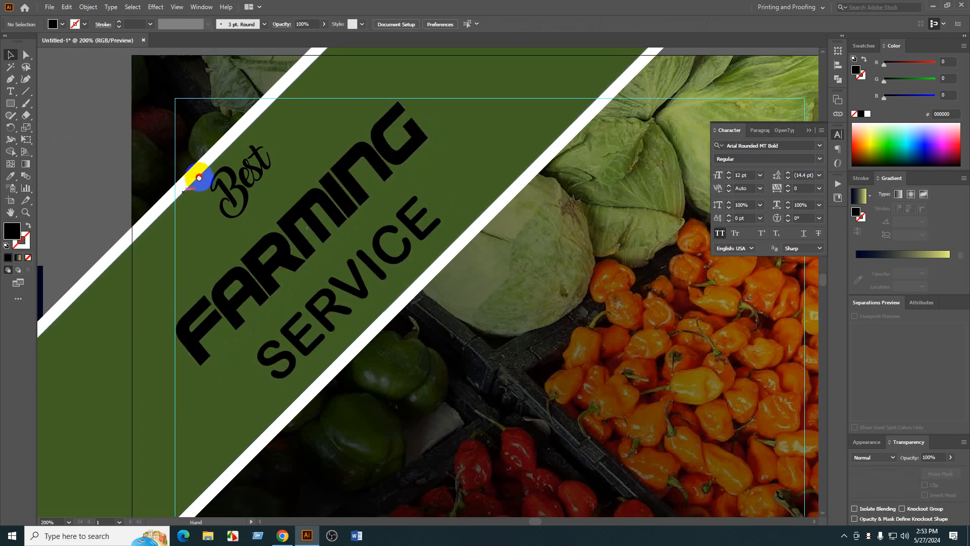
- Enlarge "Best" to about 25 pt above "FARMING" on the green bar
click(226, 175)
drag(231, 164, 285, 155)
scroll(95, 128, down, 1)
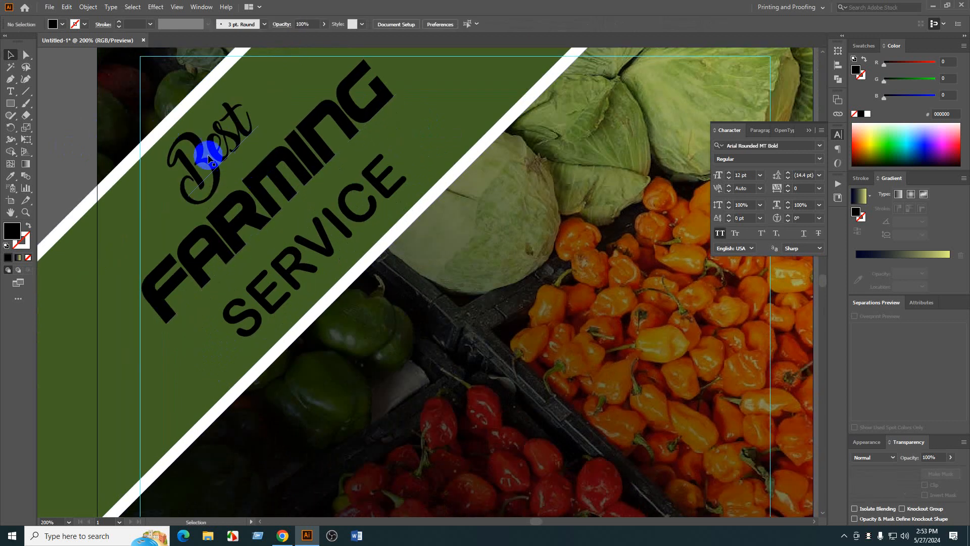
click(82, 127)
scroll(262, 195, down, 1)
- Fill "Best" with yellow and "SERVICE" with white
click(232, 135)
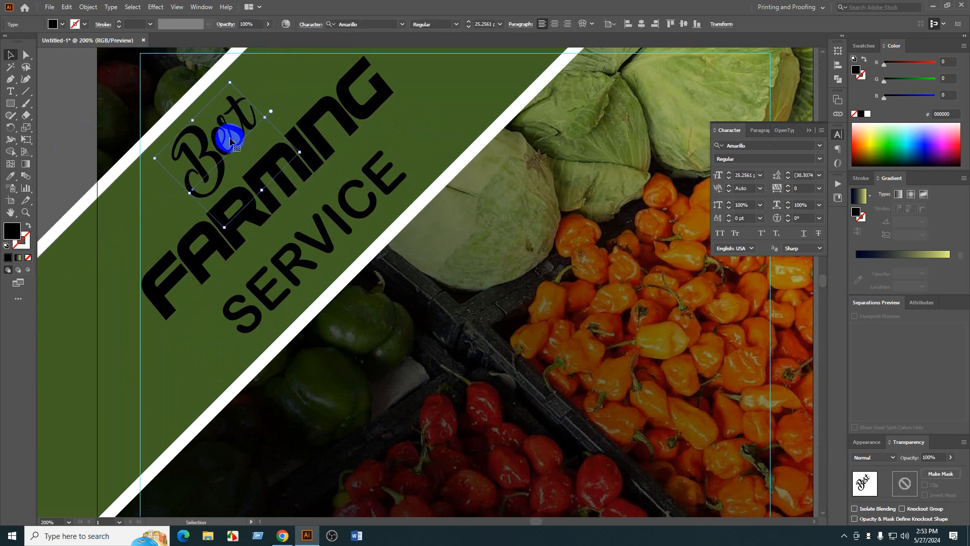
click(862, 47)
click(890, 77)
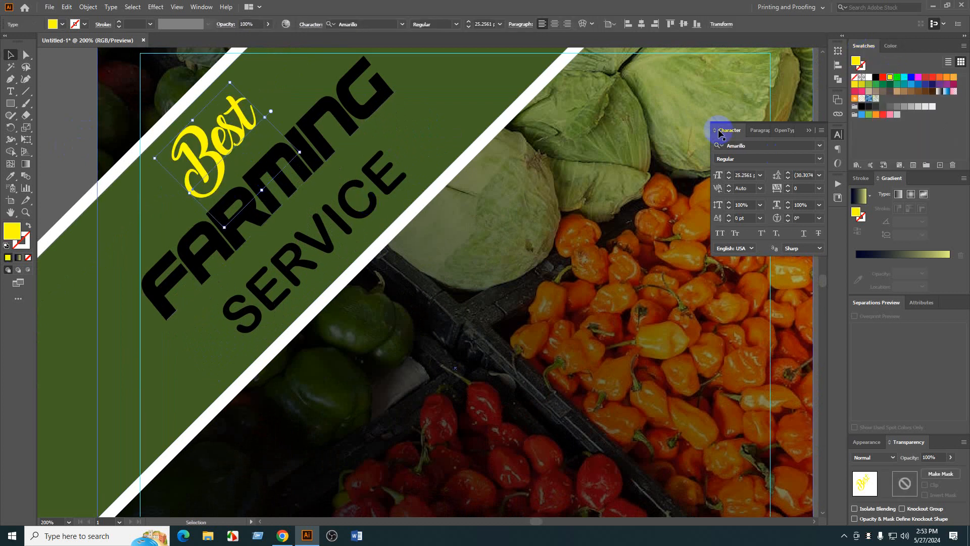
click(59, 100)
drag(59, 100, 102, 144)
click(372, 271)
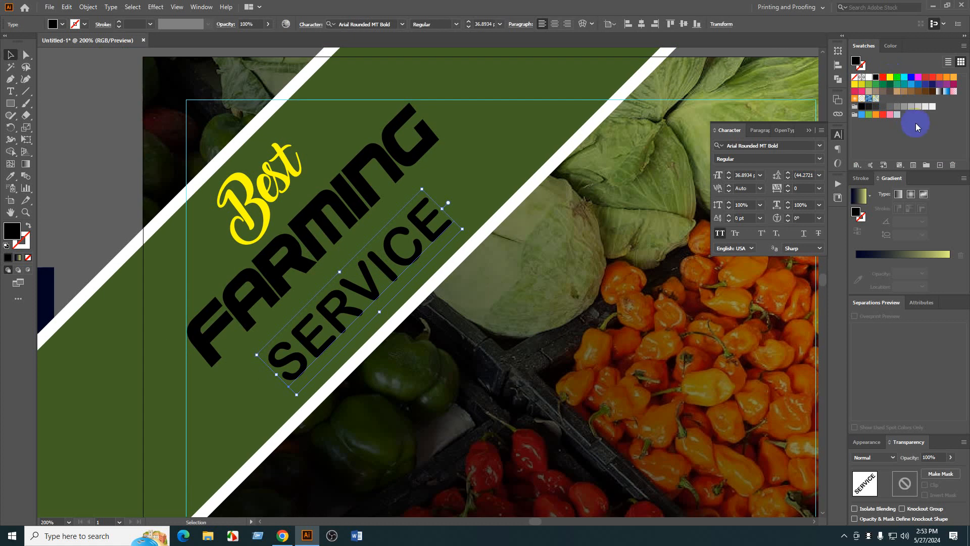
click(930, 111)
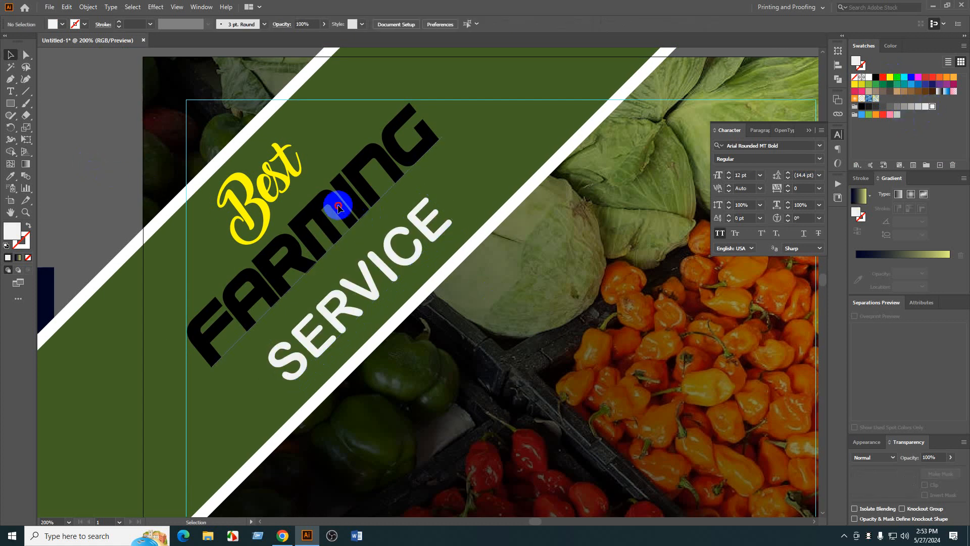
- Nudge "FARMING" slightly towards "SERVICE" and stack three fills on it in its appearance
click(349, 200)
drag(348, 197, 351, 203)
click(175, 242)
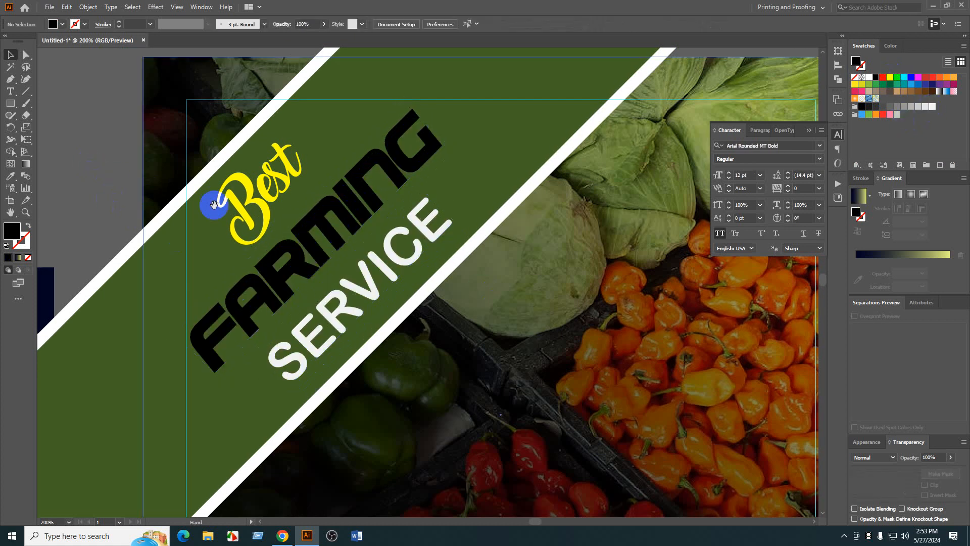
drag(222, 204, 197, 187)
click(362, 198)
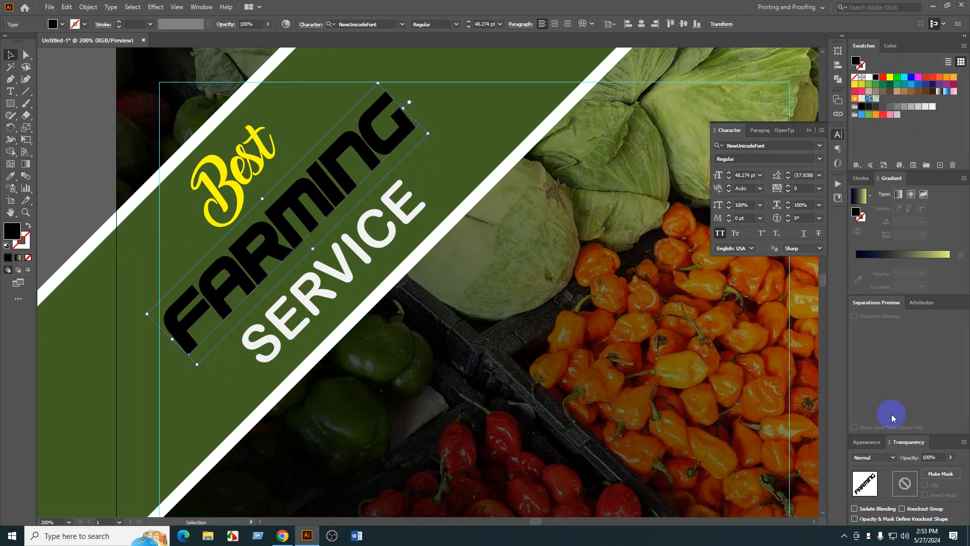
click(866, 442)
click(870, 521)
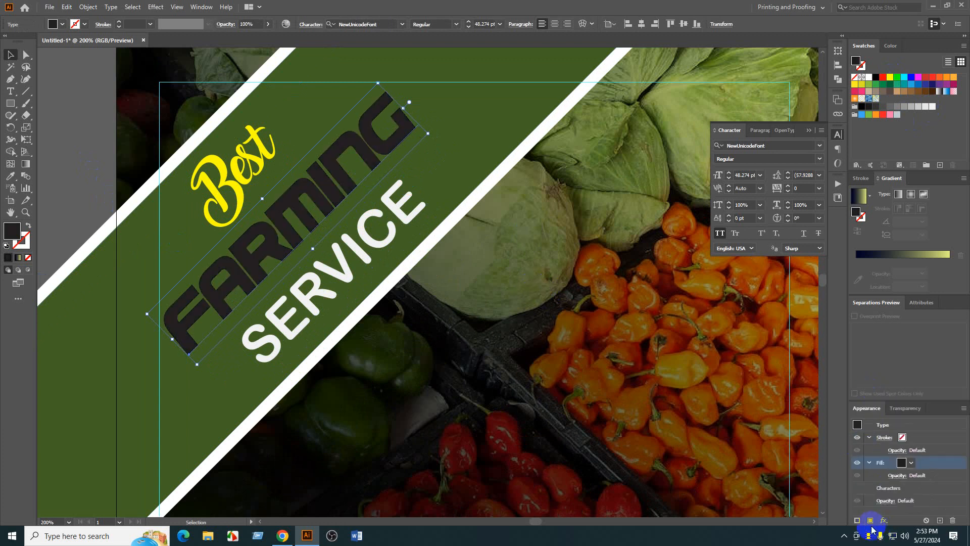
click(870, 521)
click(870, 521)
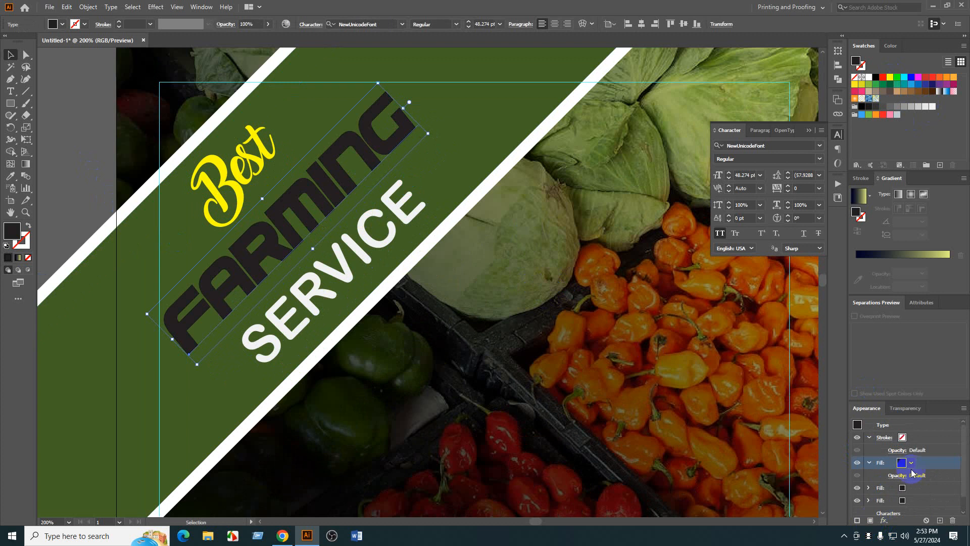
- Set the topmost fill of "FARMING" to yellow
scroll(912, 471, down, 1)
click(912, 448)
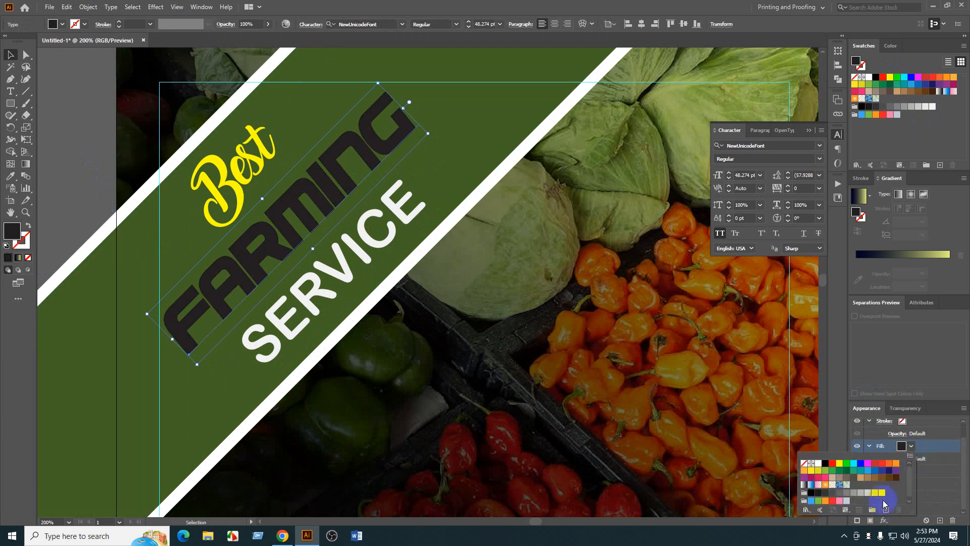
click(882, 492)
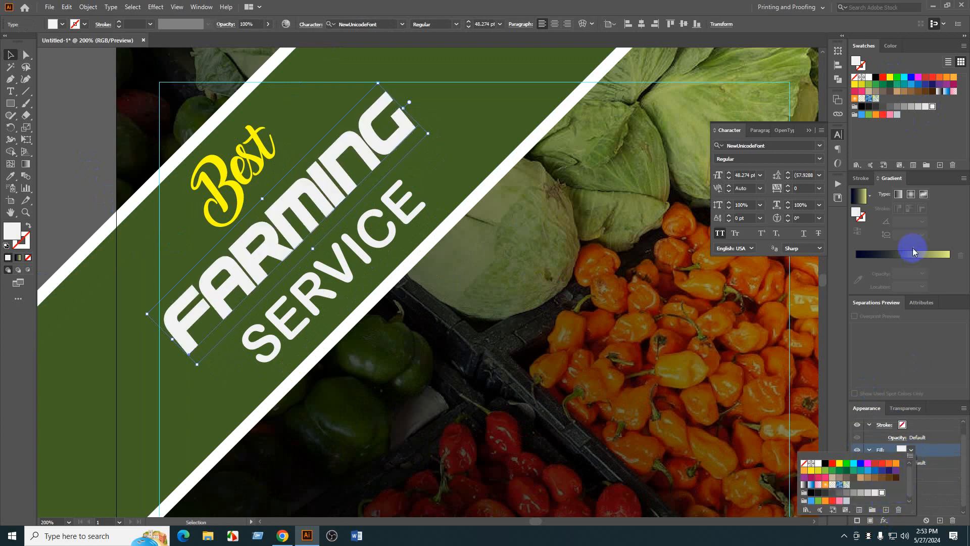
click(891, 77)
click(889, 449)
click(891, 76)
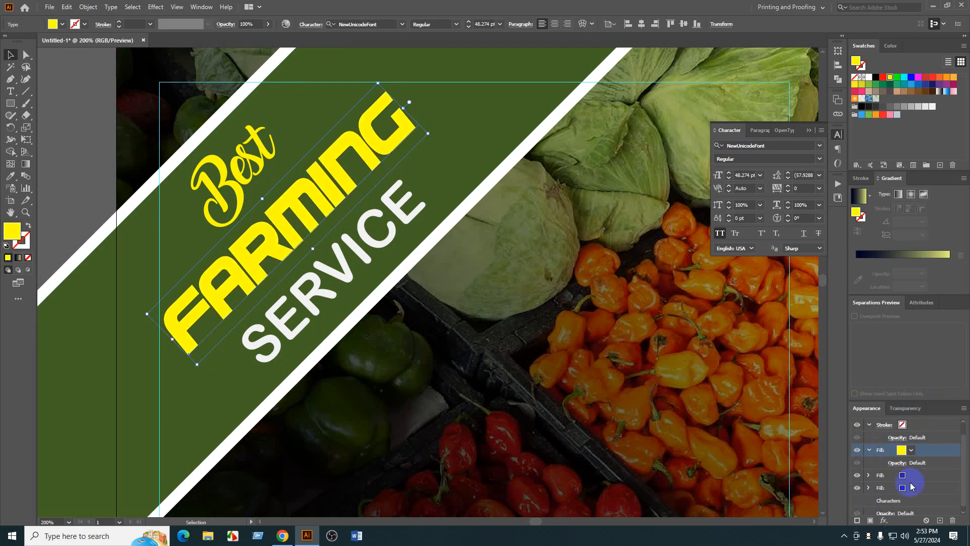
- Set the bottommost fill of "FARMING" to white
click(914, 477)
click(914, 488)
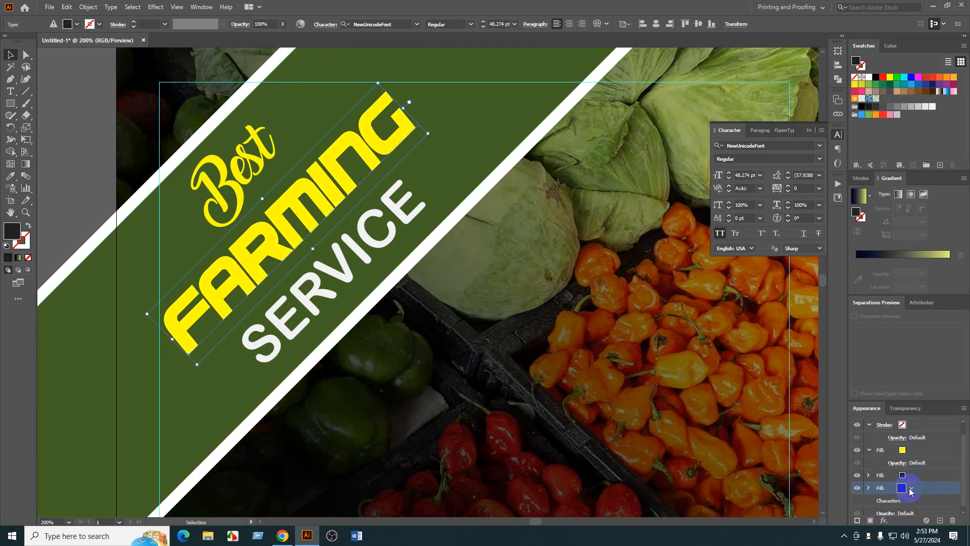
click(911, 488)
click(883, 462)
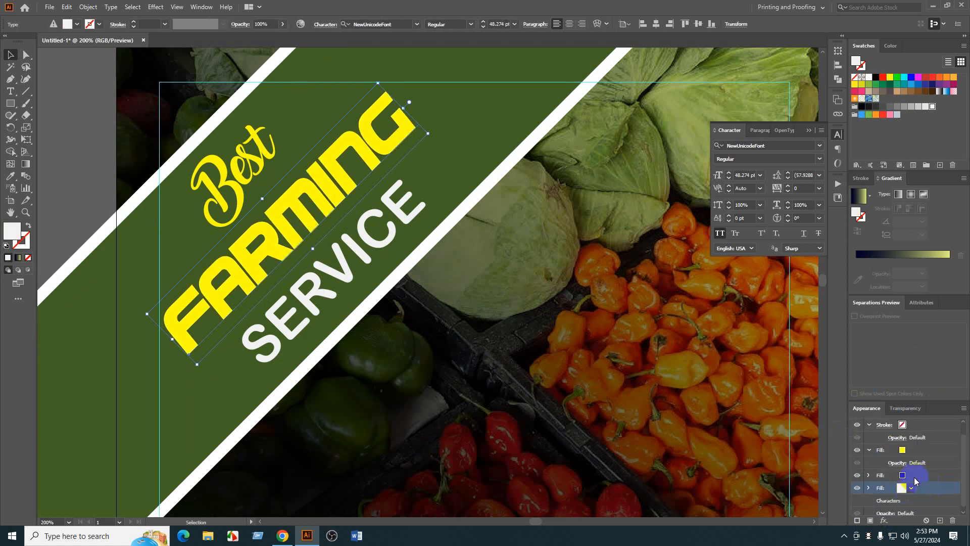
- Apply an Offset Path effect of 3 px with miter joins to the middle dark fill of "FARMING"
click(923, 477)
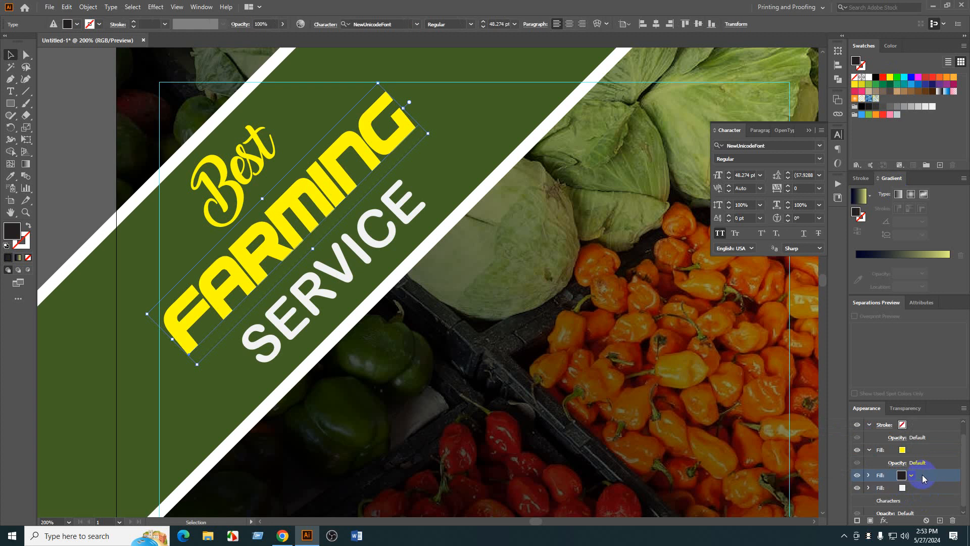
click(885, 520)
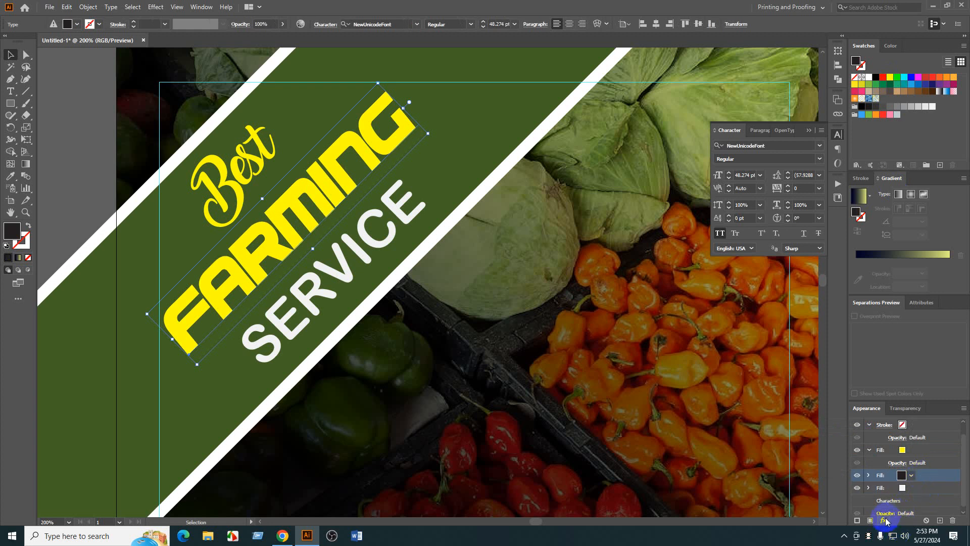
mouse_move(910, 326)
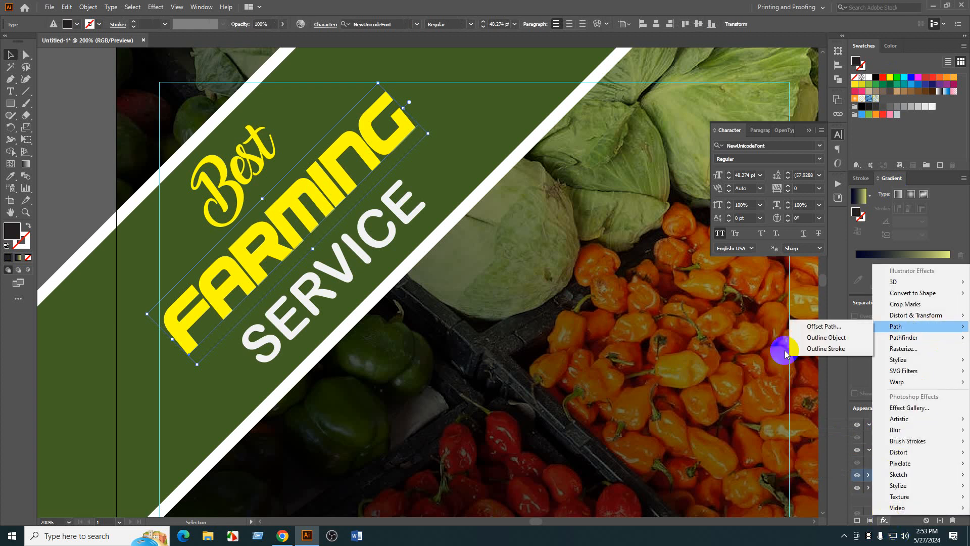
click(818, 327)
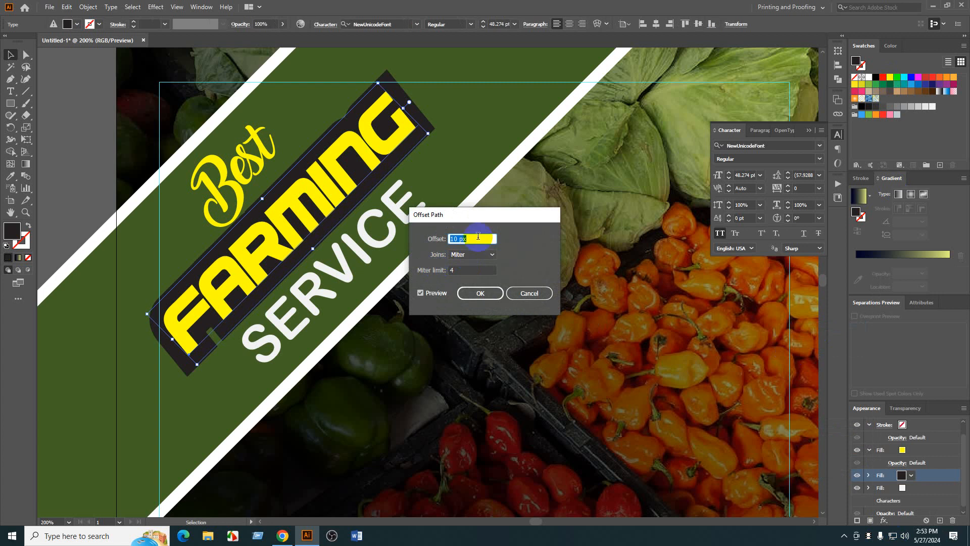
text(4)
key(Down)
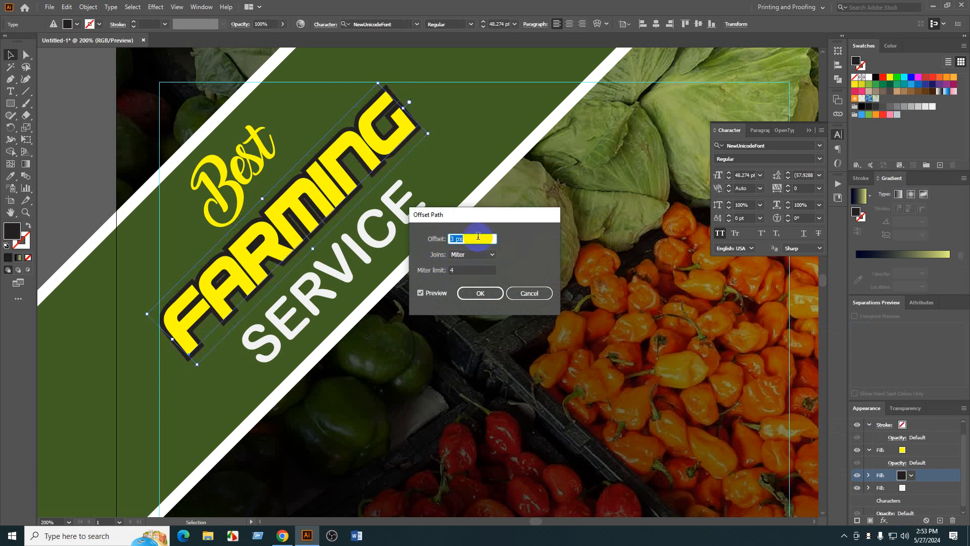
key(Up)
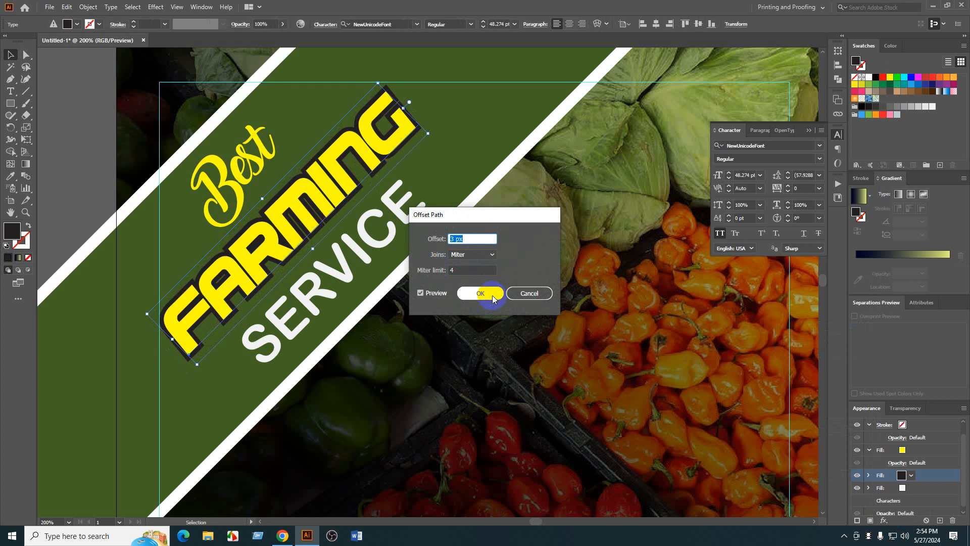
click(480, 293)
- Apply an Offset Path effect of 5 px with miter joins to the bottommost white fill of "FARMING"
click(918, 490)
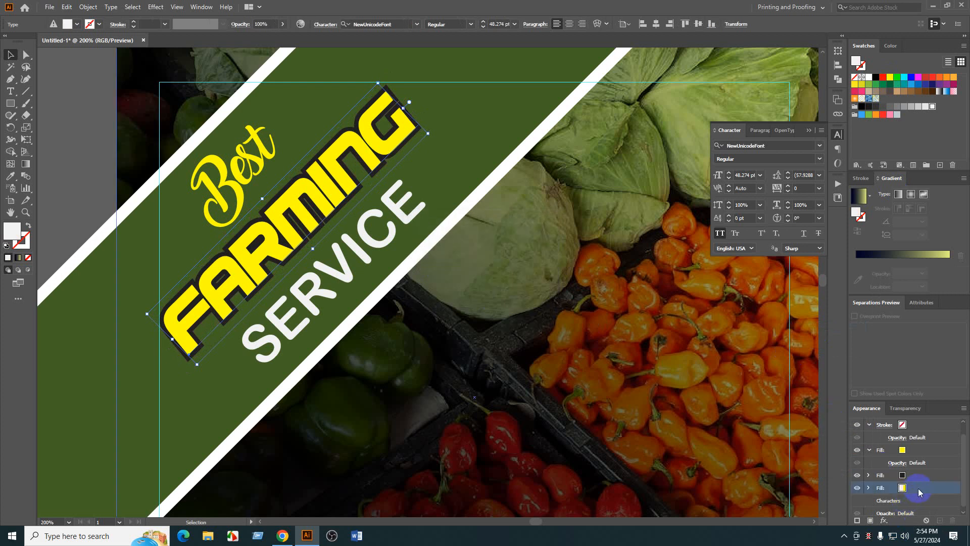
click(884, 520)
mouse_move(895, 331)
click(796, 326)
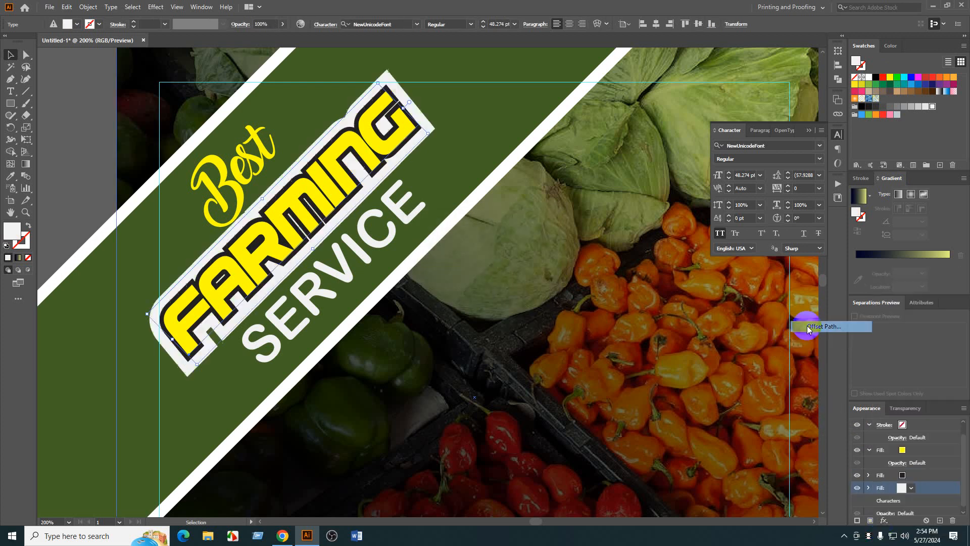
scroll(479, 240, down, 5)
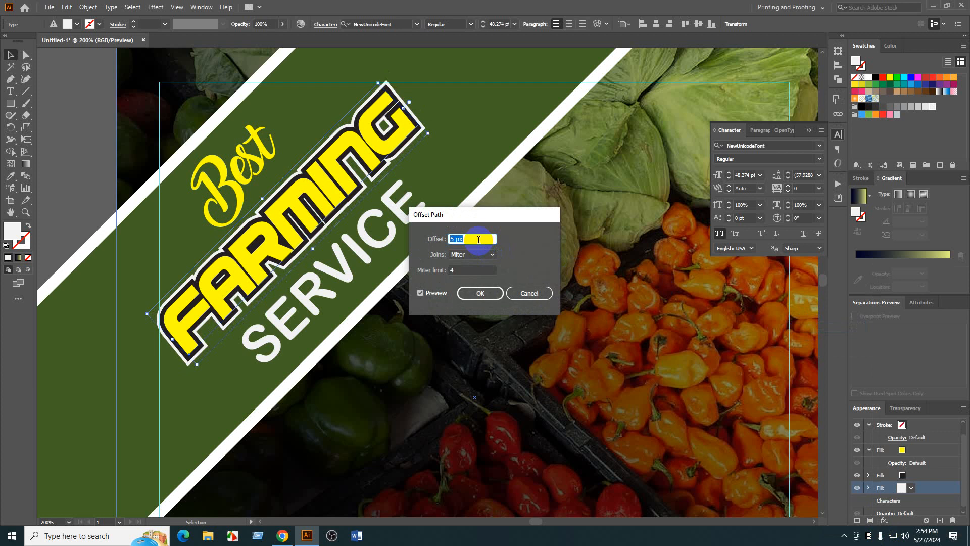
scroll(478, 239, down, 1)
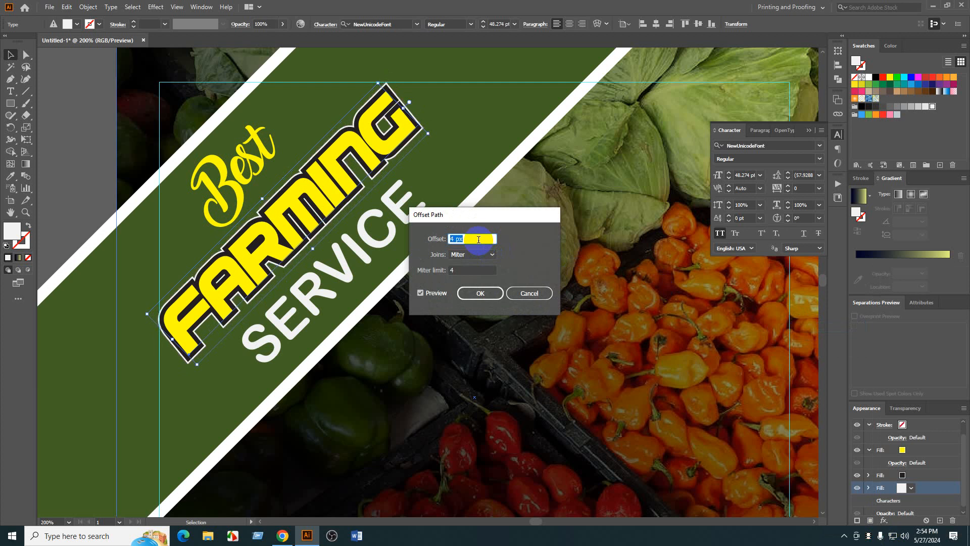
scroll(479, 239, up, 1)
click(487, 293)
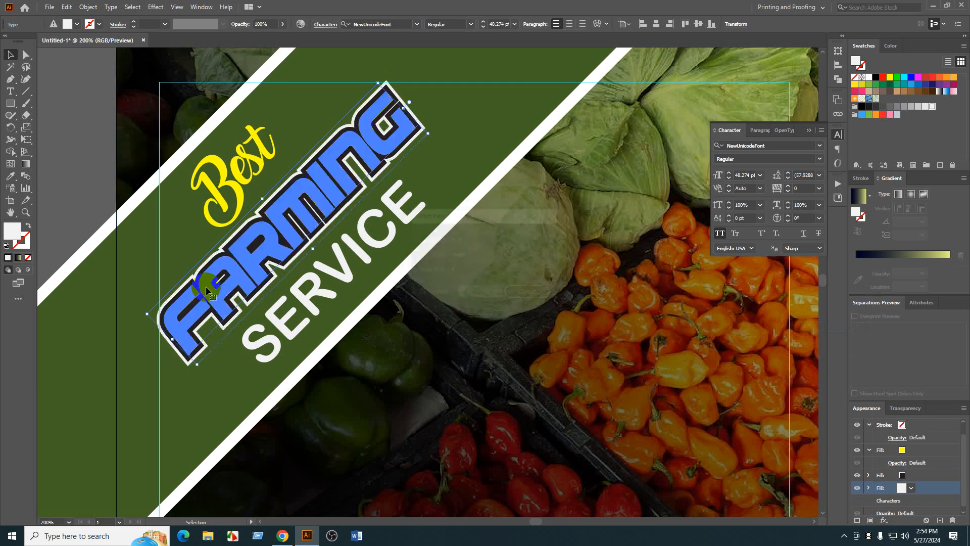
- Change the font of "FARMING" to Berlin Sans FB Demi Bold
click(72, 181)
key(space)
drag(100, 203, 91, 209)
click(313, 229)
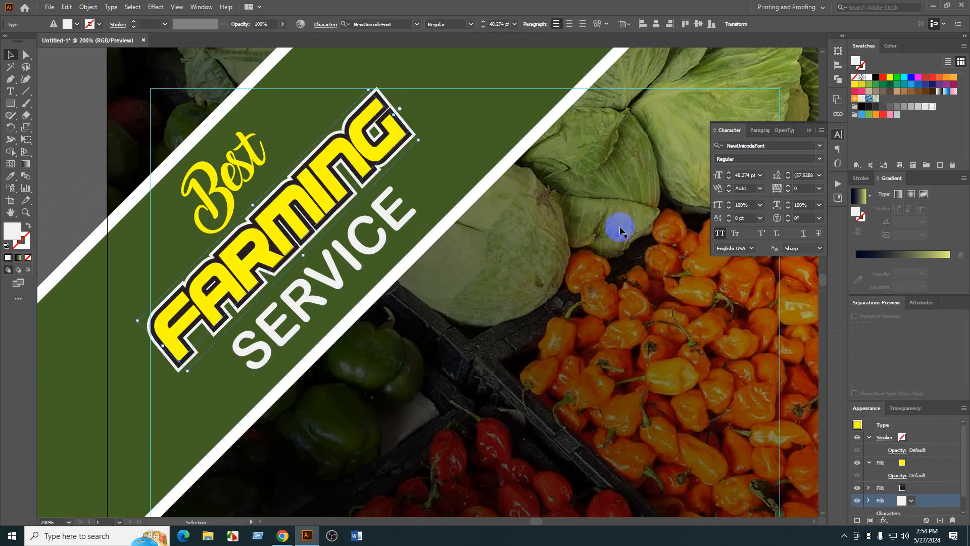
click(819, 147)
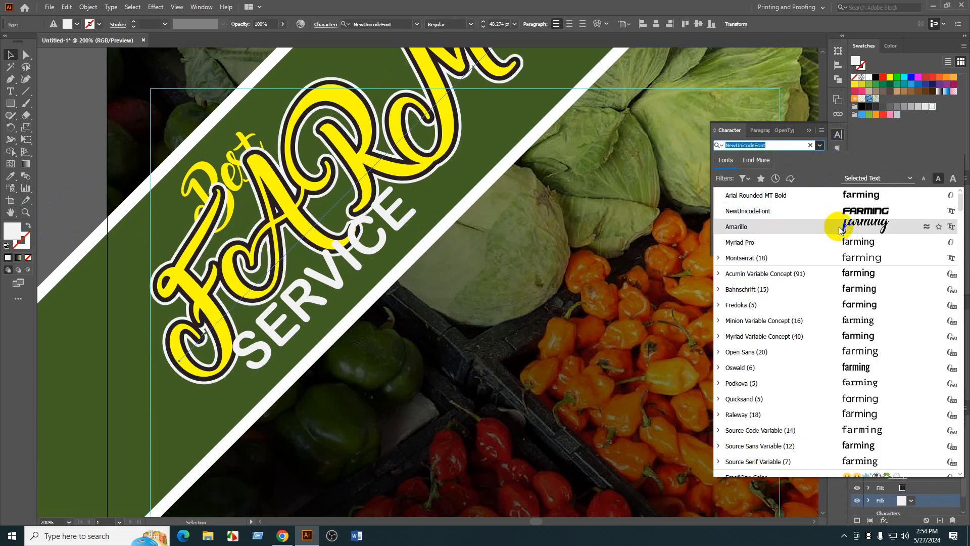
scroll(818, 369, up, 4)
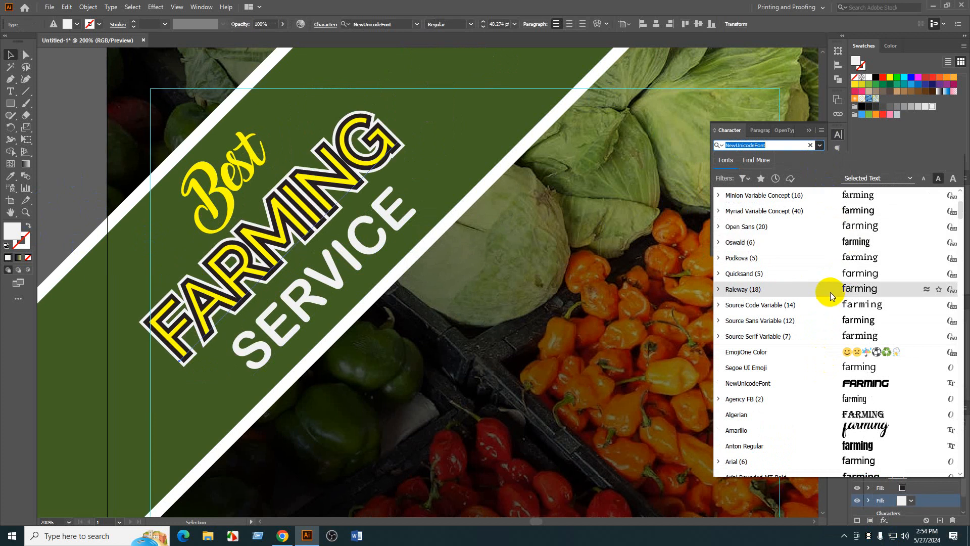
scroll(839, 361, down, 3)
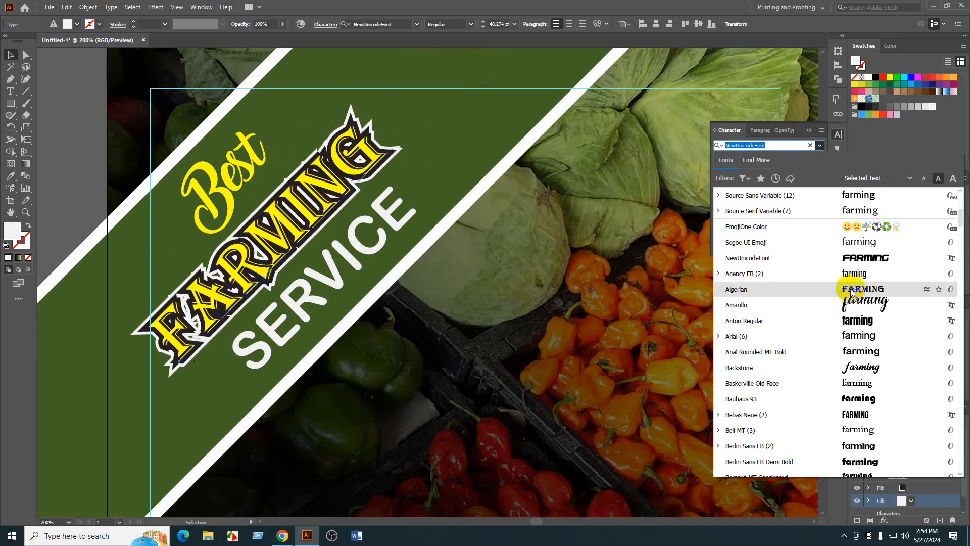
scroll(857, 377, down, 2)
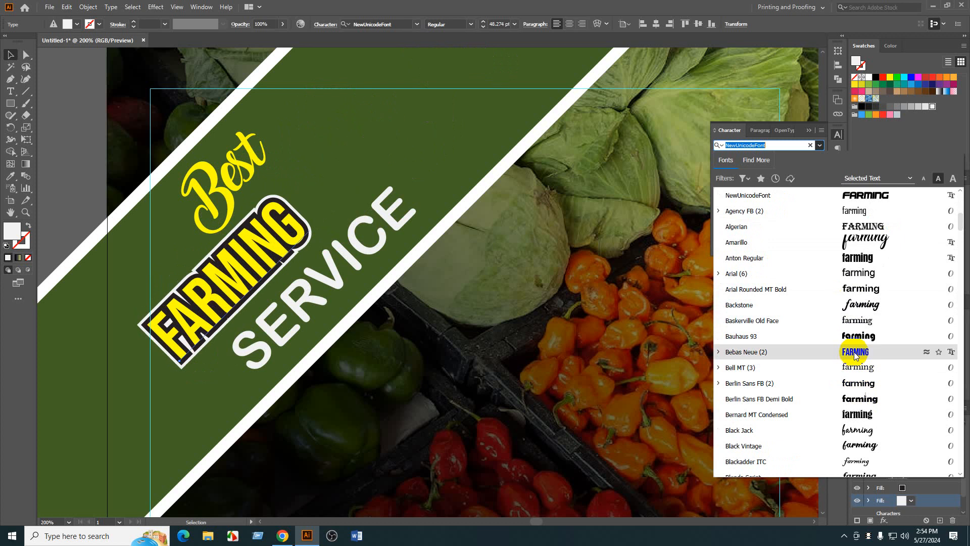
click(848, 401)
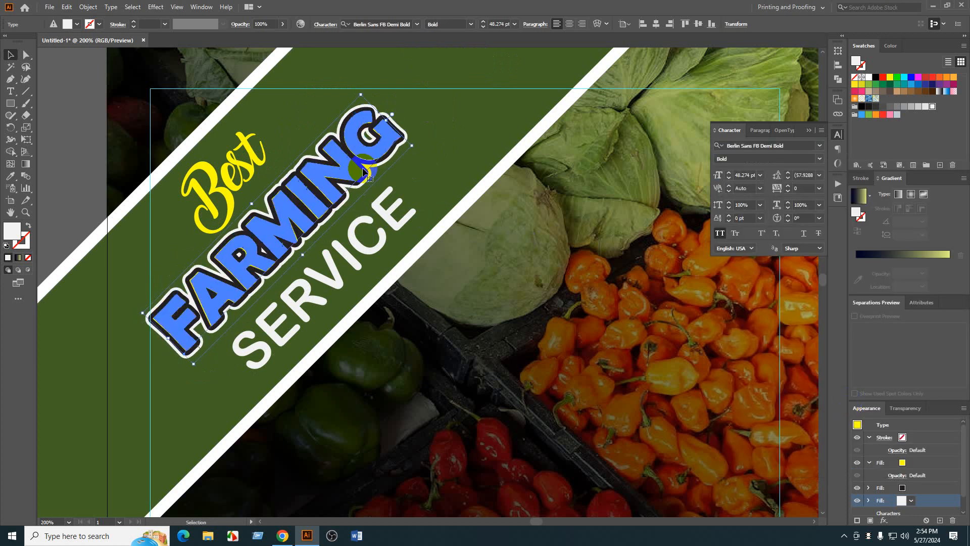
- Enlarge "FARMING" proportionally to about 51 pt, keeping its lower start in place along the diagonal bar
mouse_move(390, 122)
mouse_down()
mouse_move(418, 112)
mouse_move(401, 122)
mouse_up()
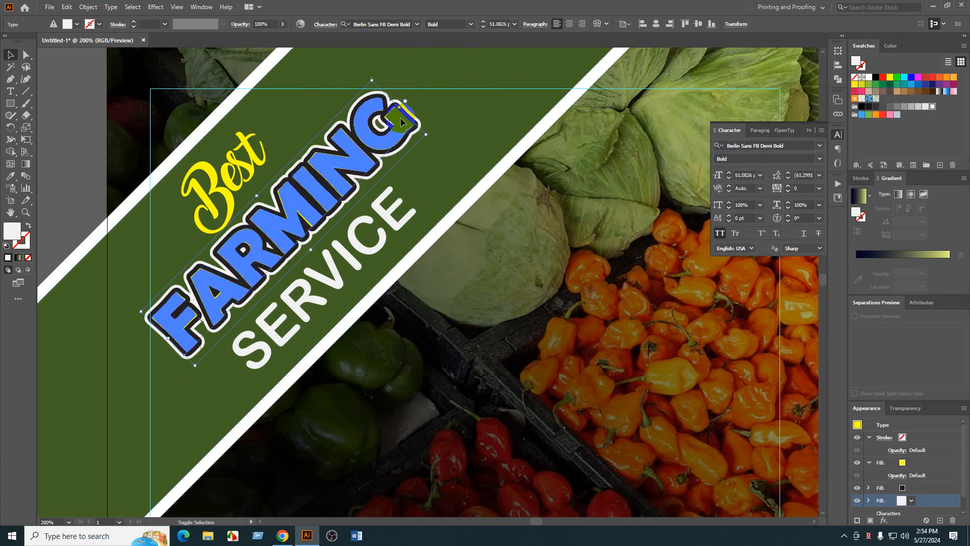
click(78, 148)
scroll(238, 212, down, 1)
scroll(288, 183, up, 1)
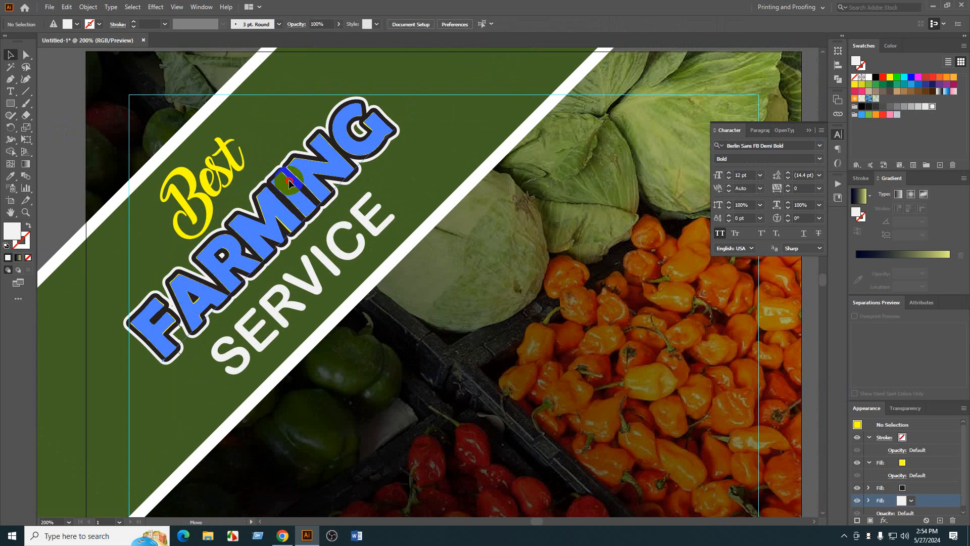
click(289, 183)
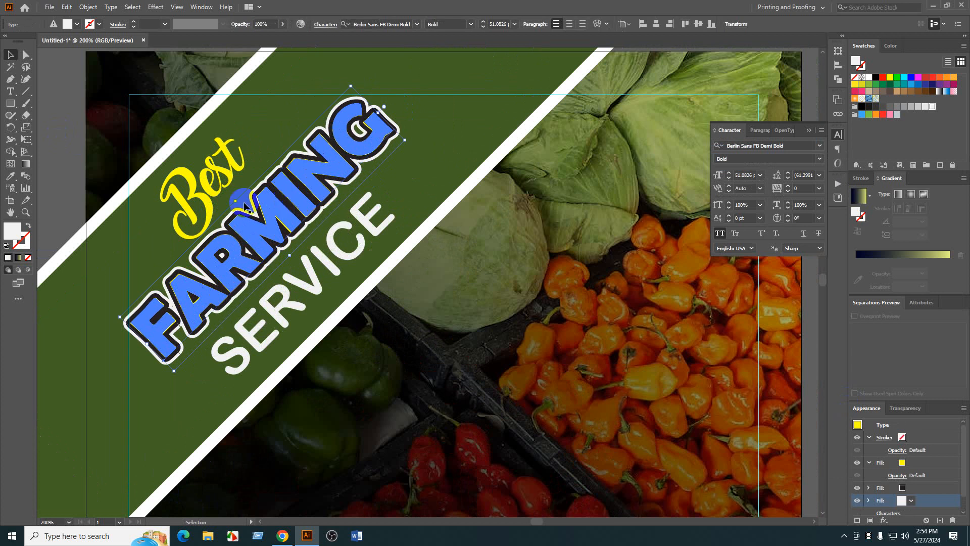
click(80, 141)
- Shrink "Best" proportionally to about 23 pt and nudge it slightly up and left
click(236, 208)
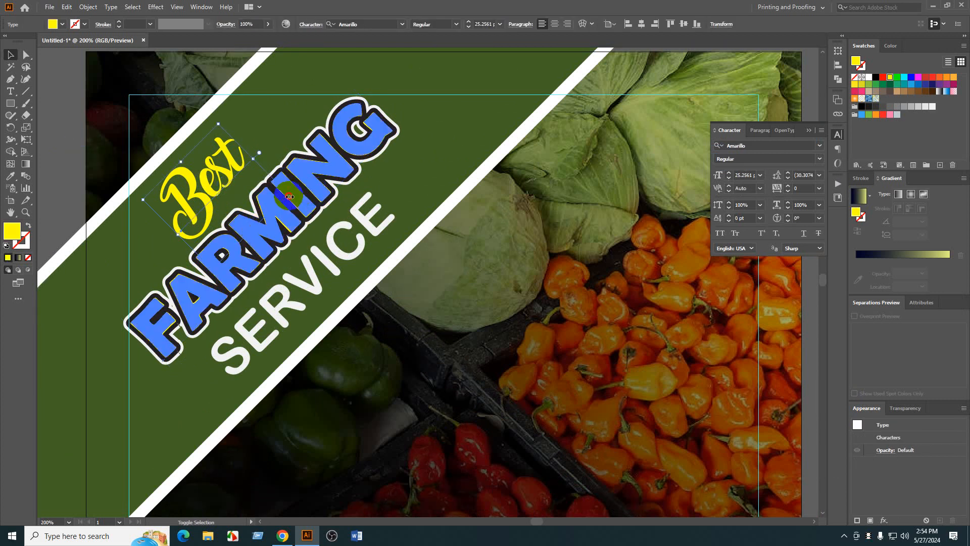
mouse_move(289, 196)
mouse_down()
mouse_move(305, 200)
mouse_move(292, 201)
mouse_up()
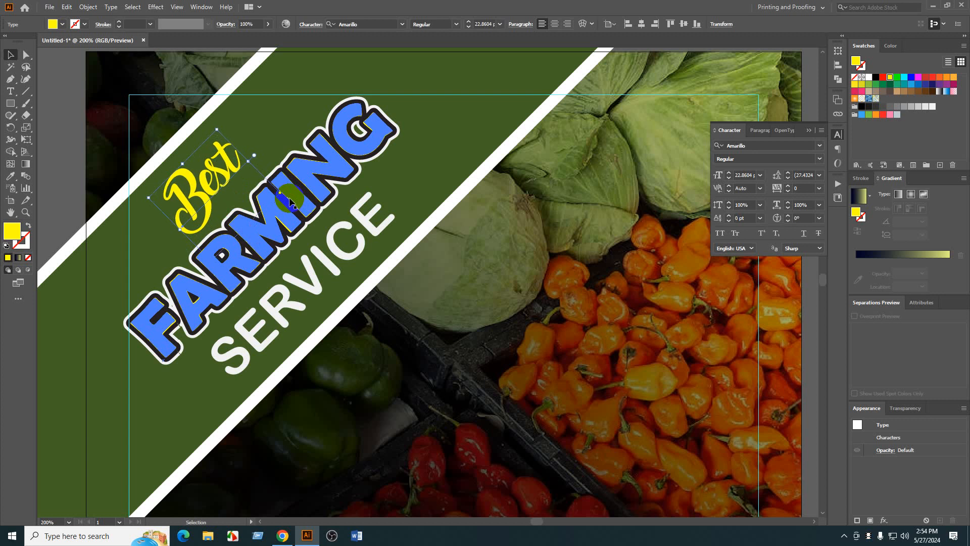
key(Up)
key(Left)
click(93, 173)
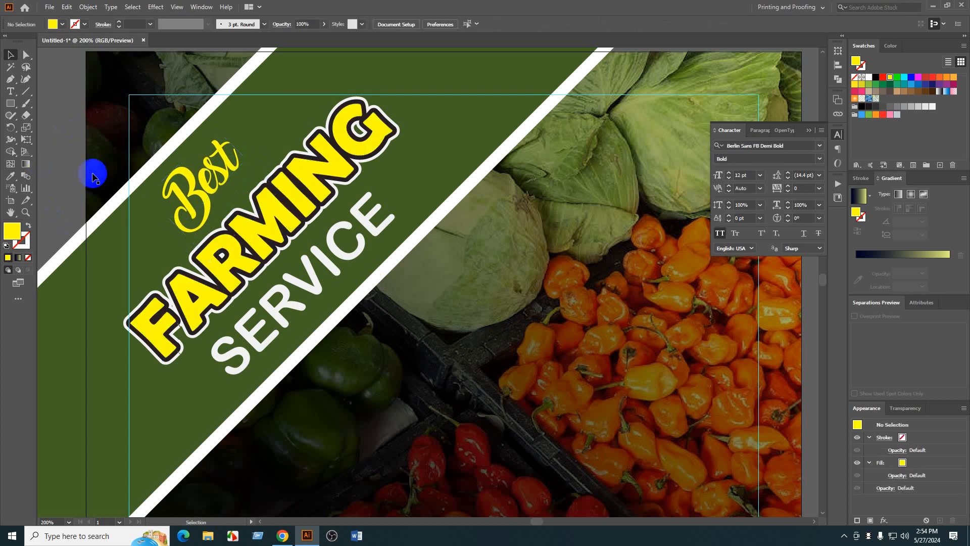
- Lock the guides so the square margin guide inside the artboard cannot be moved, undoing any test moves
scroll(270, 244, down, 1)
scroll(412, 217, down, 1)
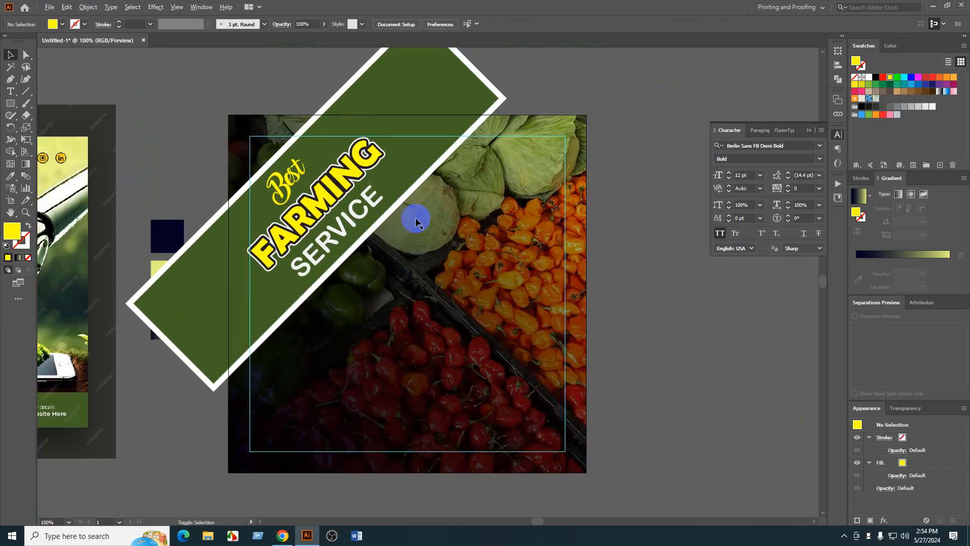
click(539, 278)
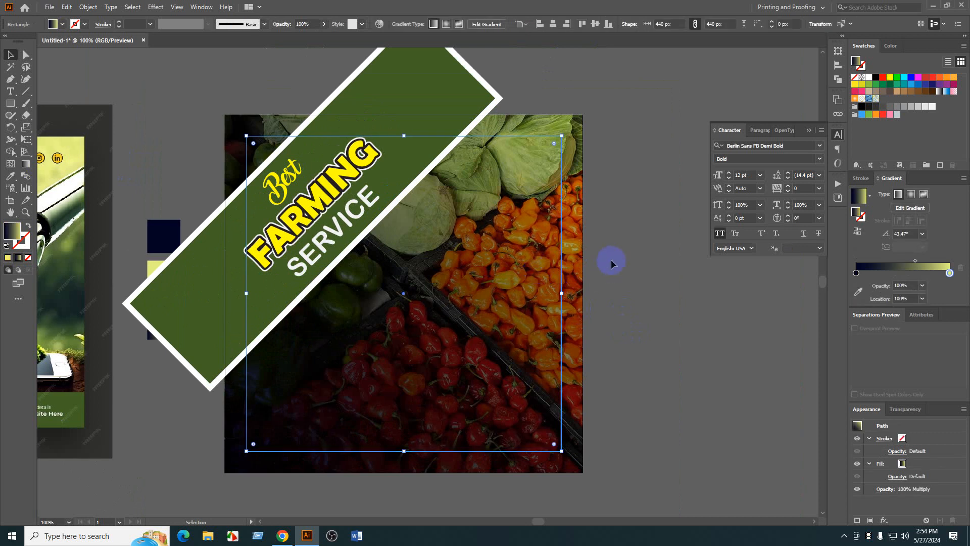
right_click(598, 238)
click(688, 401)
drag(449, 325, 619, 356)
key(ctrl+z)
right_click(636, 261)
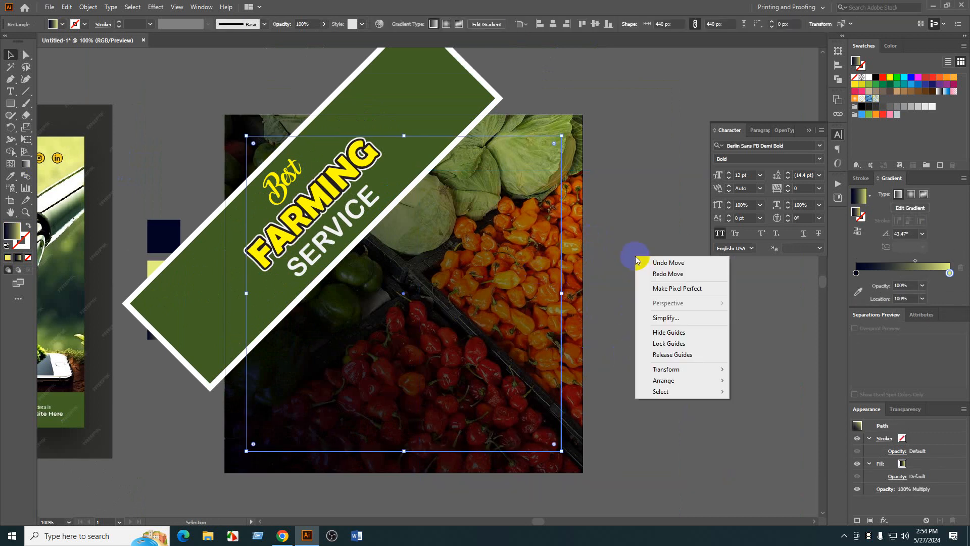
click(694, 346)
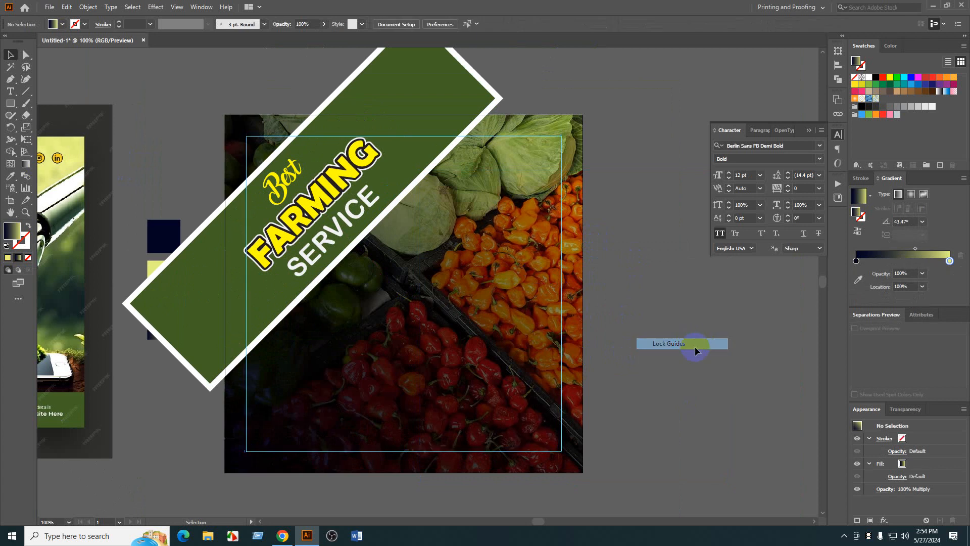
drag(439, 251, 738, 265)
key(ctrl+z)
click(698, 406)
scroll(699, 406, up, 1)
scroll(698, 405, right, 1)
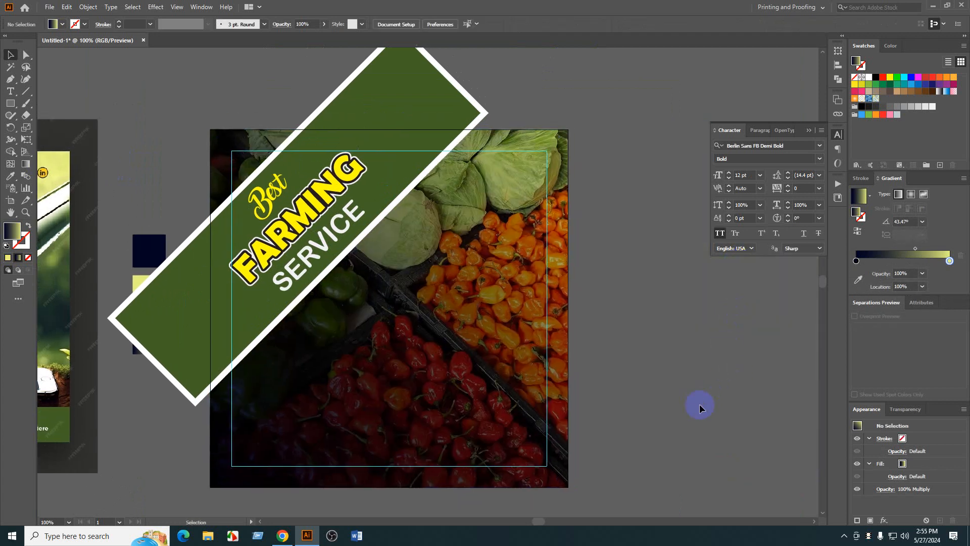
- Trim away the parts of the white-bordered green bar outside the artboard using Shape Builder with the square gradient overlay
click(526, 299)
shift+click(361, 119)
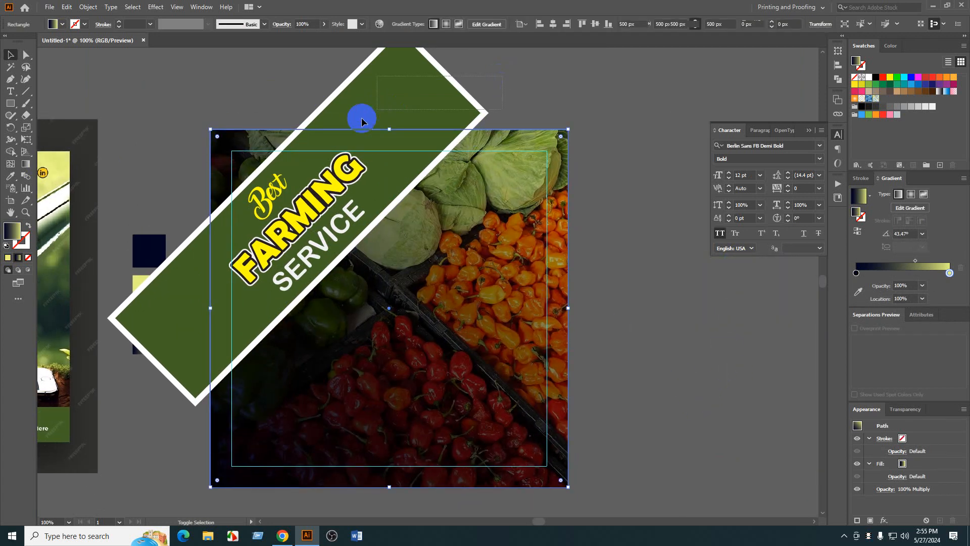
click(11, 152)
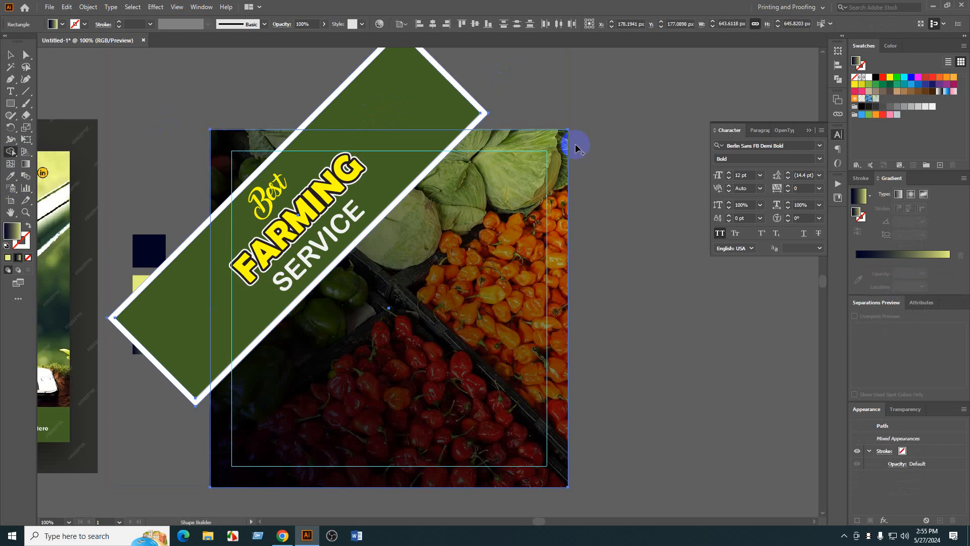
drag(380, 103, 502, 93)
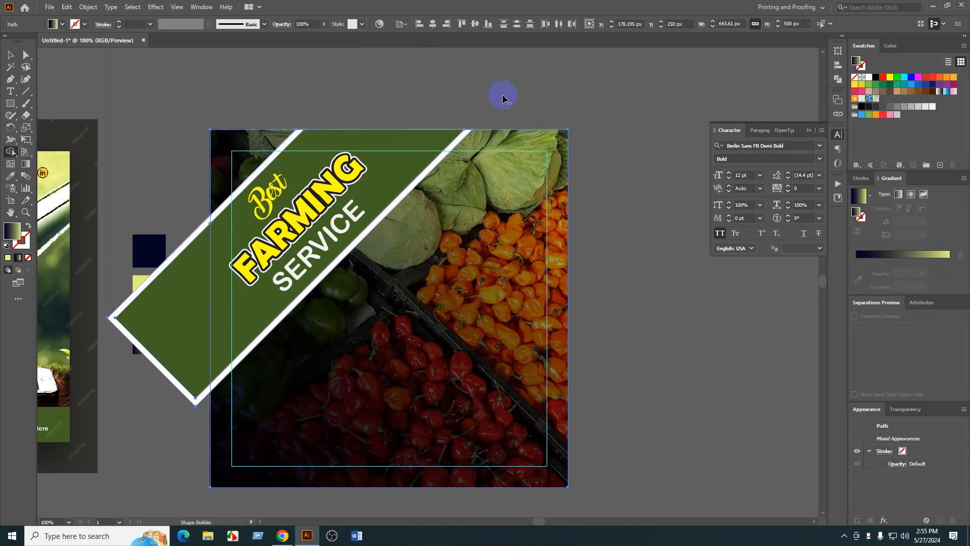
drag(197, 223, 172, 334)
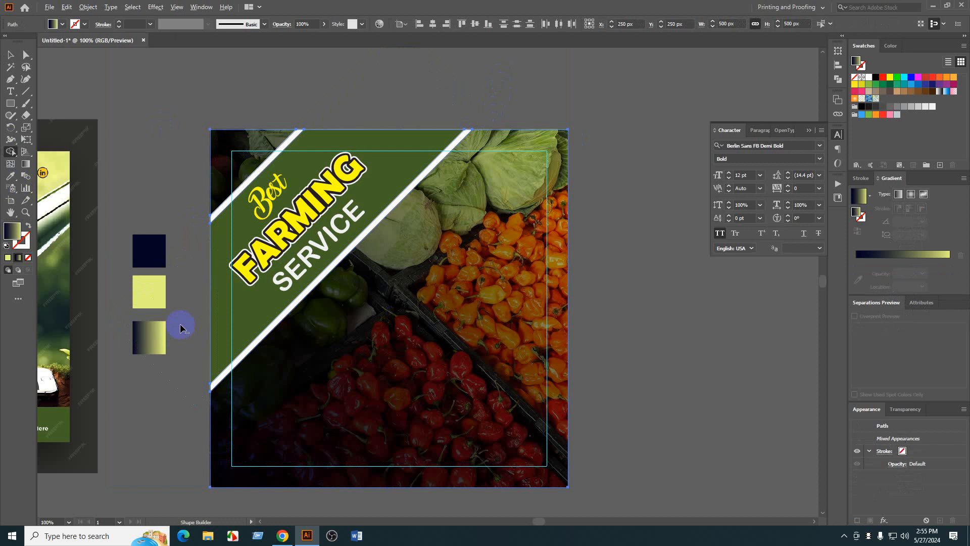
key(alt+v)
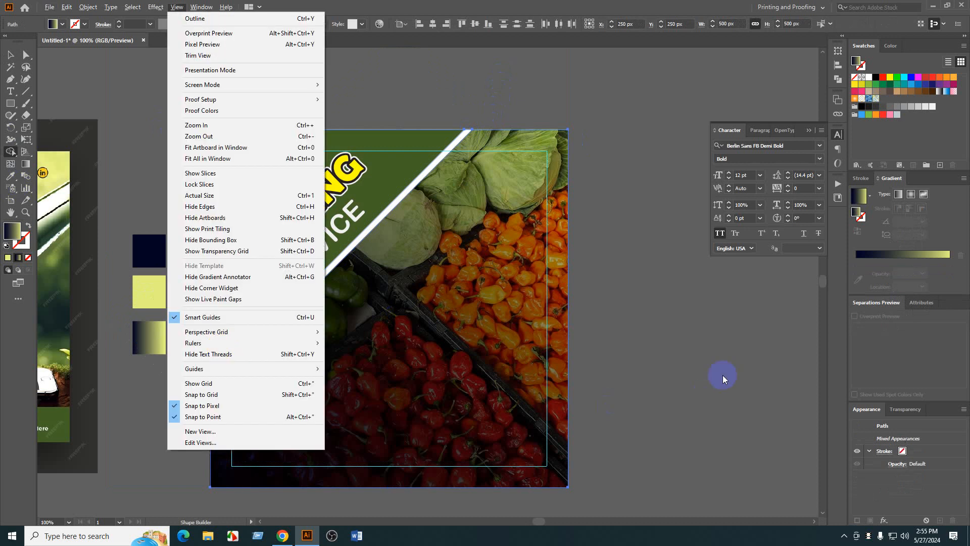
click(11, 57)
click(517, 100)
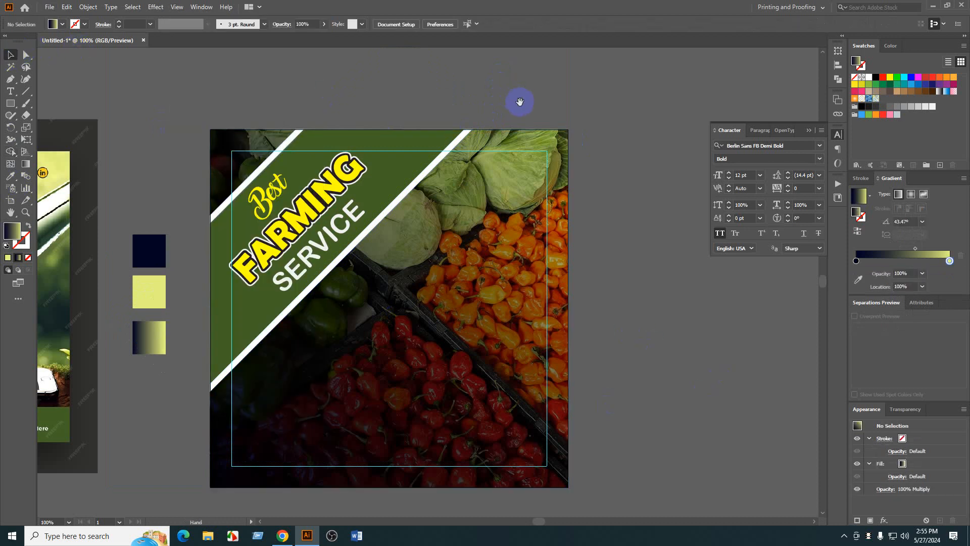
- Draw a rectangle about 551 by 64 px across the artboard's bottom edge, overhanging both sides, and fill it with yellow
drag(309, 129, 319, 129)
drag(639, 340, 654, 340)
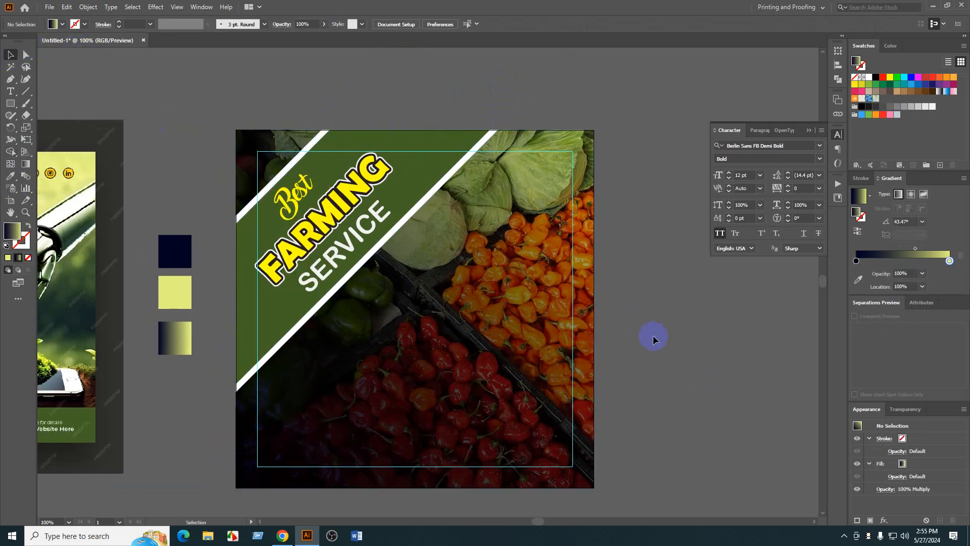
drag(701, 379, 715, 371)
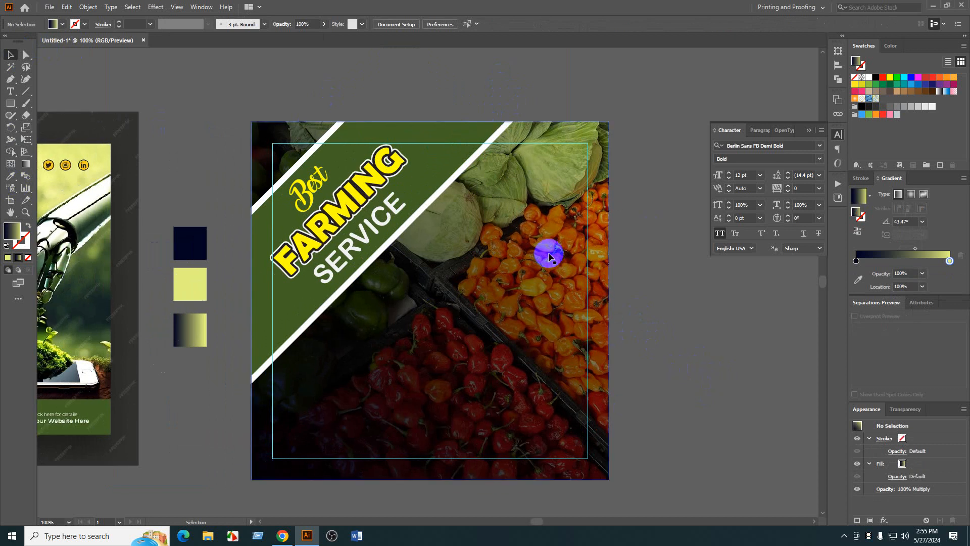
scroll(673, 365, down, 3)
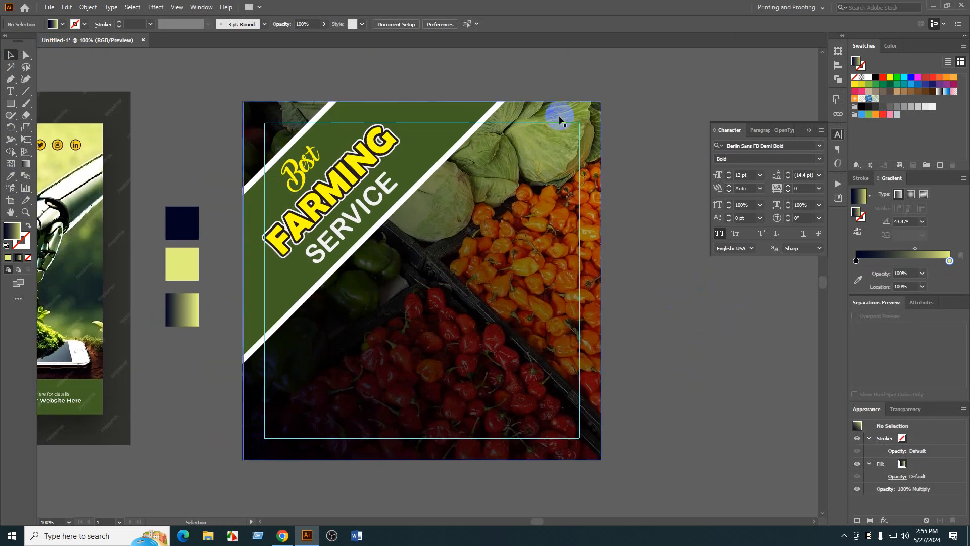
drag(652, 411, 723, 382)
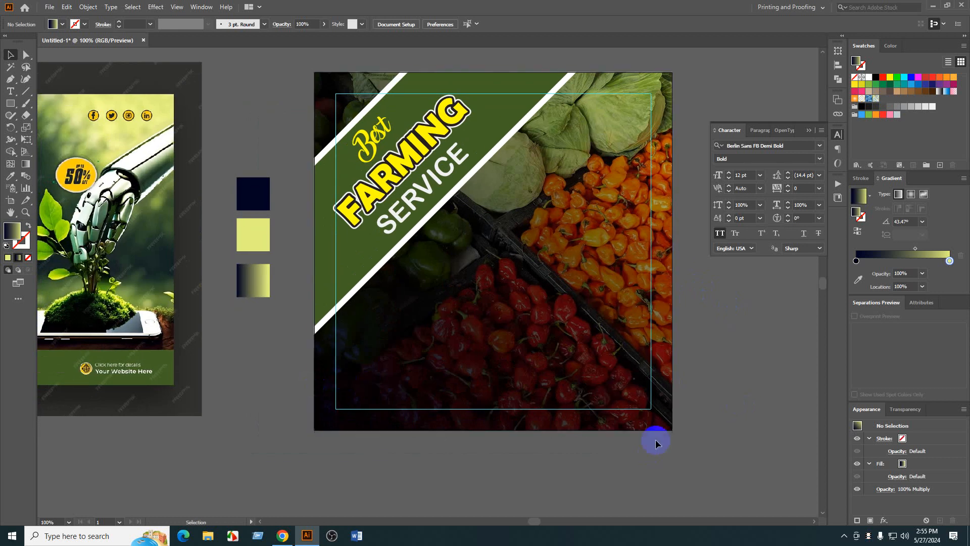
click(10, 103)
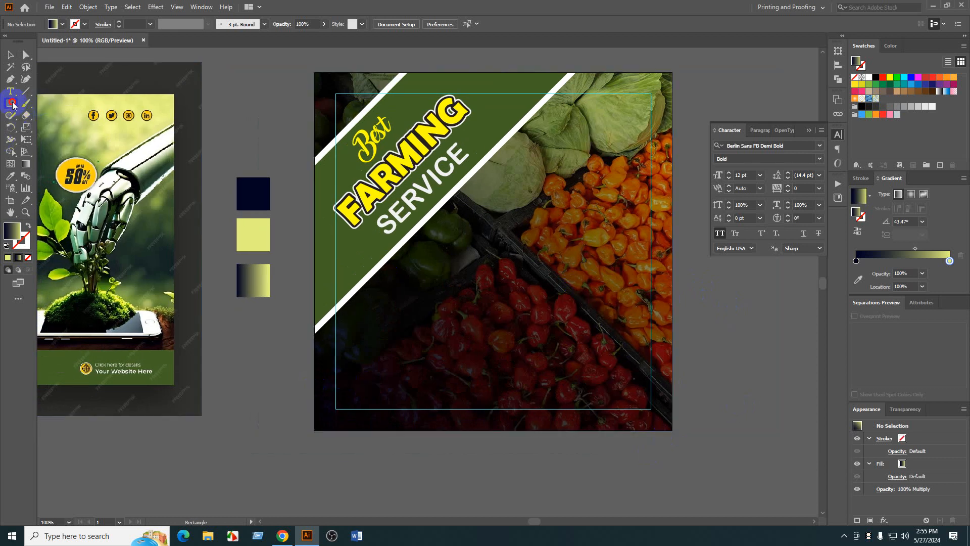
drag(477, 413, 384, 385)
drag(208, 363, 603, 410)
key(v)
click(560, 443)
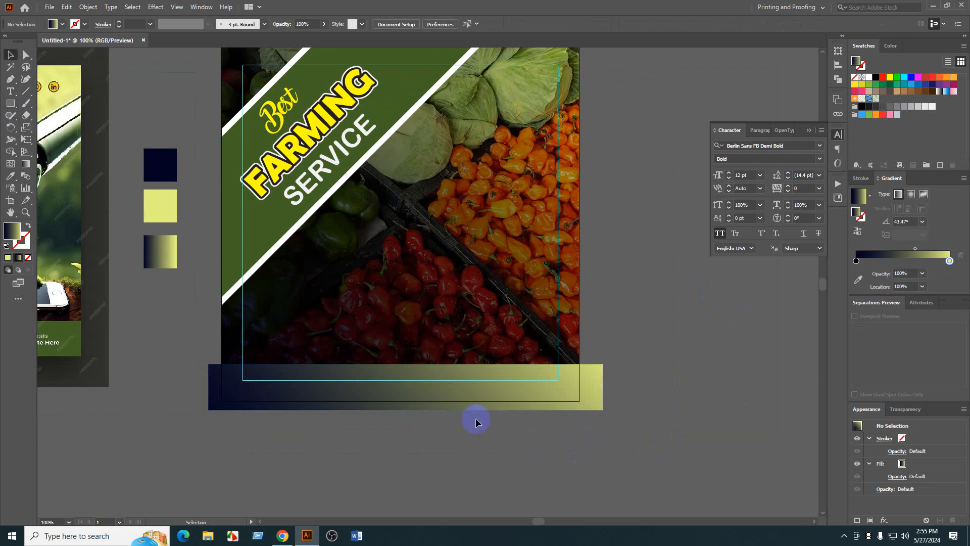
click(432, 389)
click(893, 79)
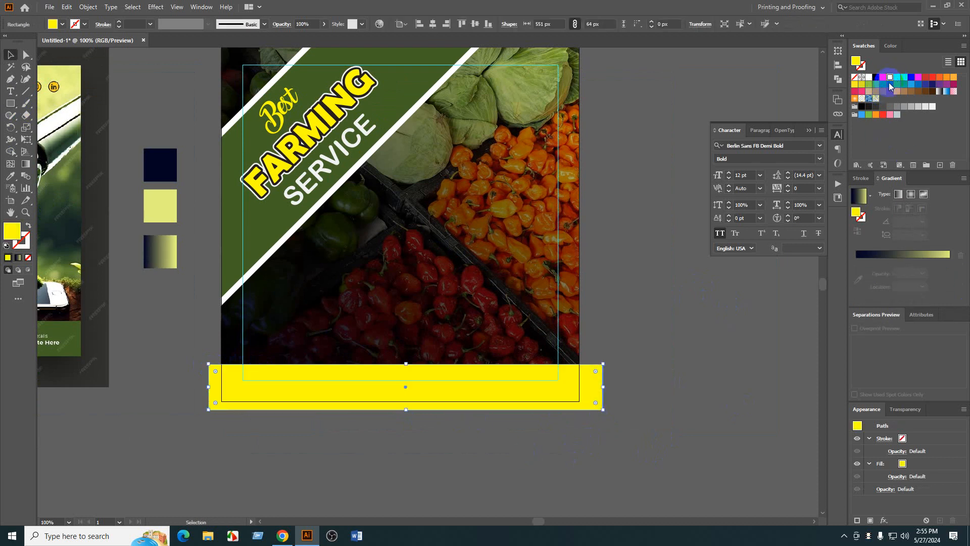
- Recolour the yellow bottom strip with the dark green sampled from the diagonal bar
scroll(657, 449, left, 1)
click(391, 404)
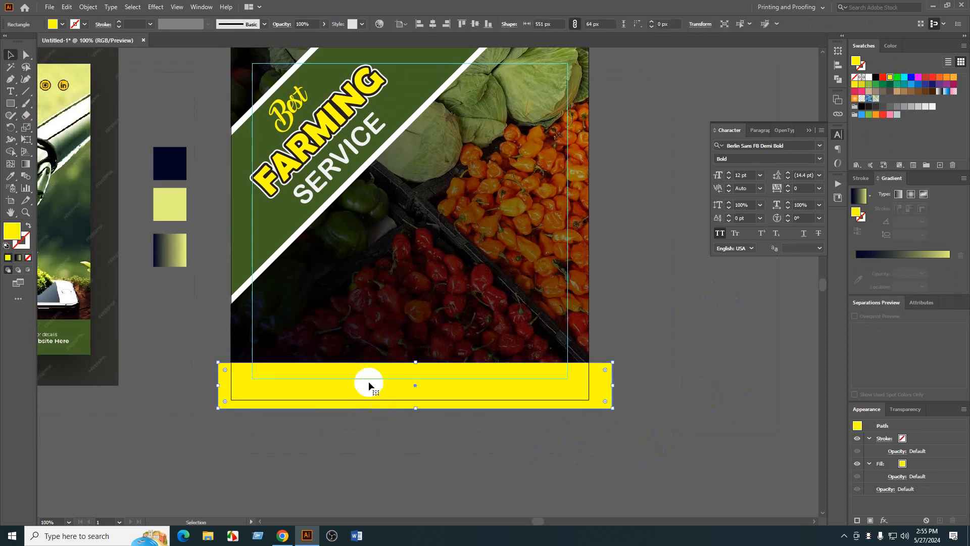
key(i)
click(278, 248)
key(v)
click(358, 445)
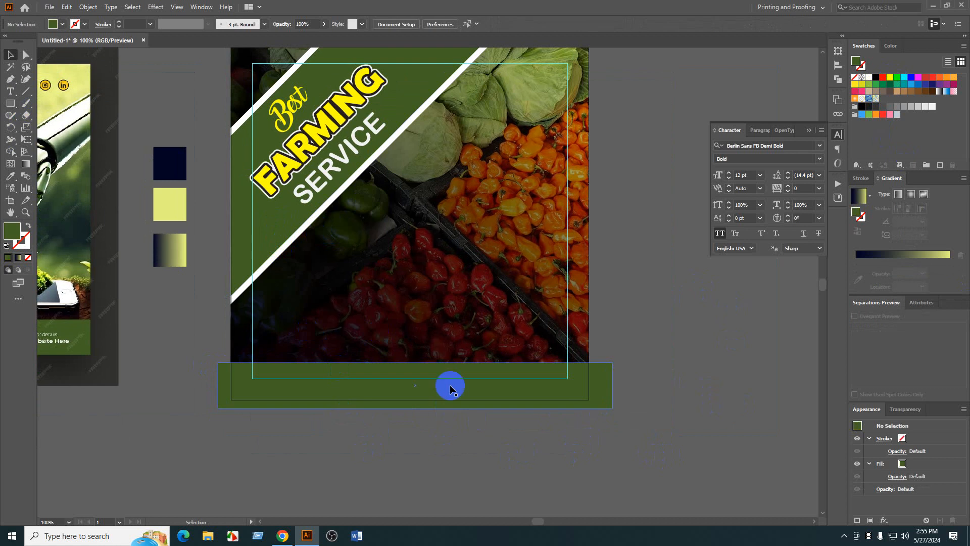
- Reduce the green strip's height and raise it so a band of the photo shows beneath it
click(450, 386)
scroll(412, 421, up, 1)
mouse_move(471, 376)
mouse_down()
mouse_move(474, 396)
mouse_move(473, 386)
mouse_up()
click(483, 469)
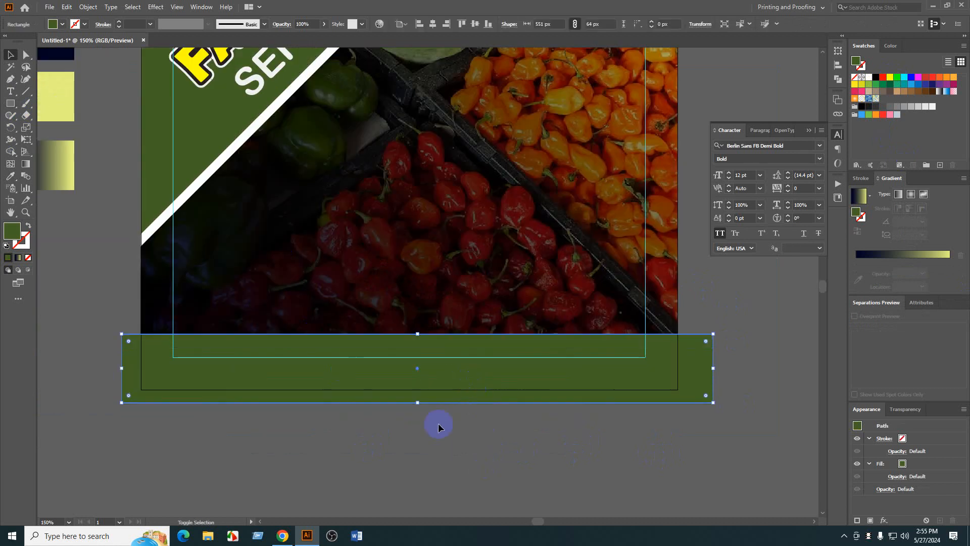
drag(418, 404, 418, 329)
click(423, 448)
- Add a placeholder phone number made of zeros as a text line below the reference design
scroll(321, 455, left, 5)
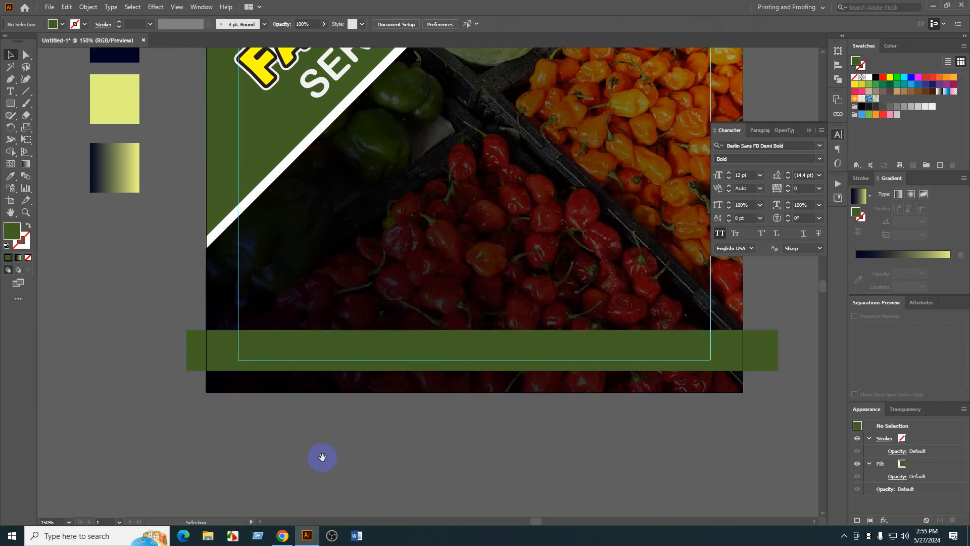
click(11, 93)
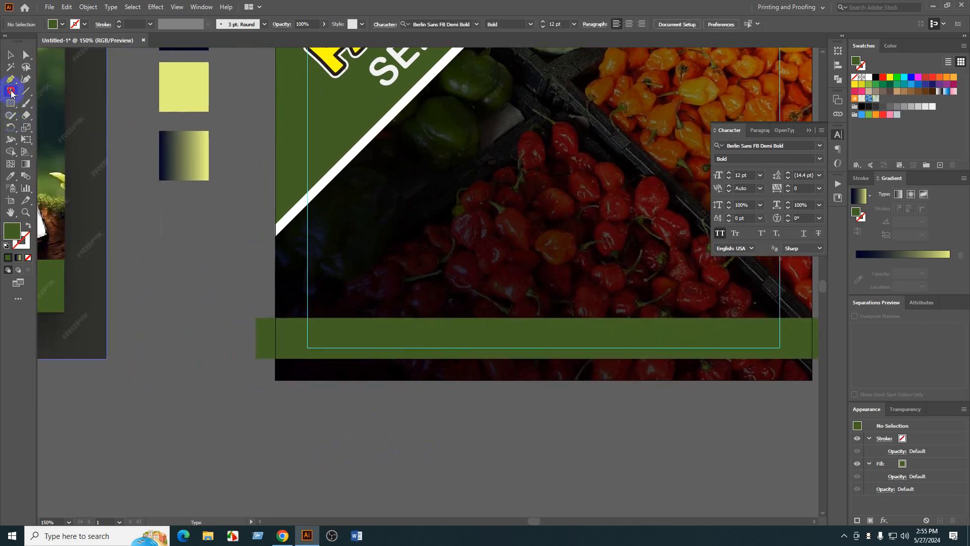
drag(131, 301, 522, 327)
drag(312, 394, 562, 394)
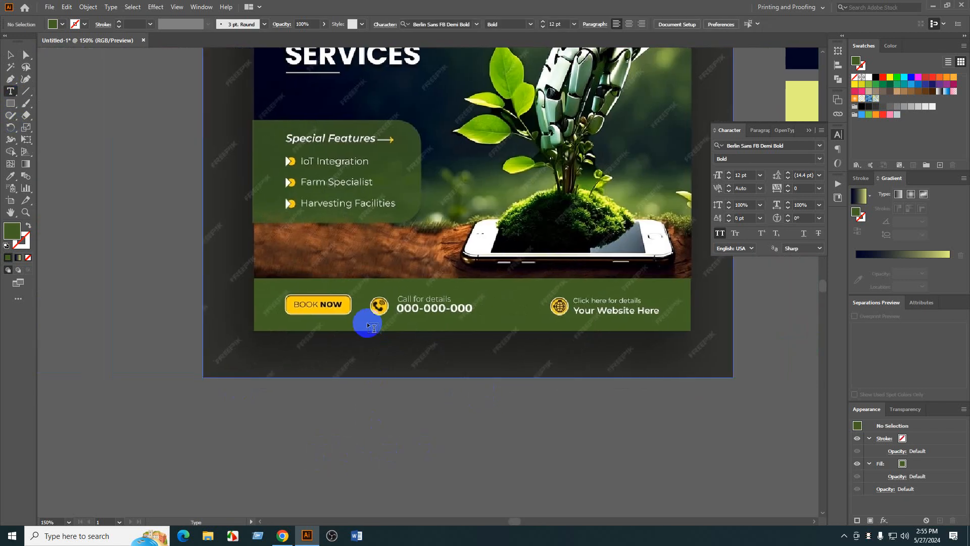
scroll(377, 340, up, 1)
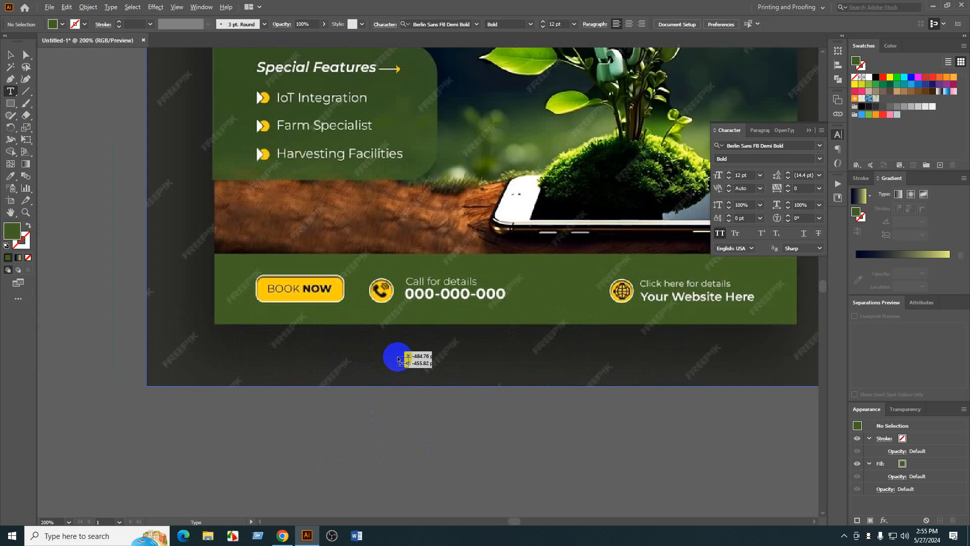
click(357, 423)
text(o)
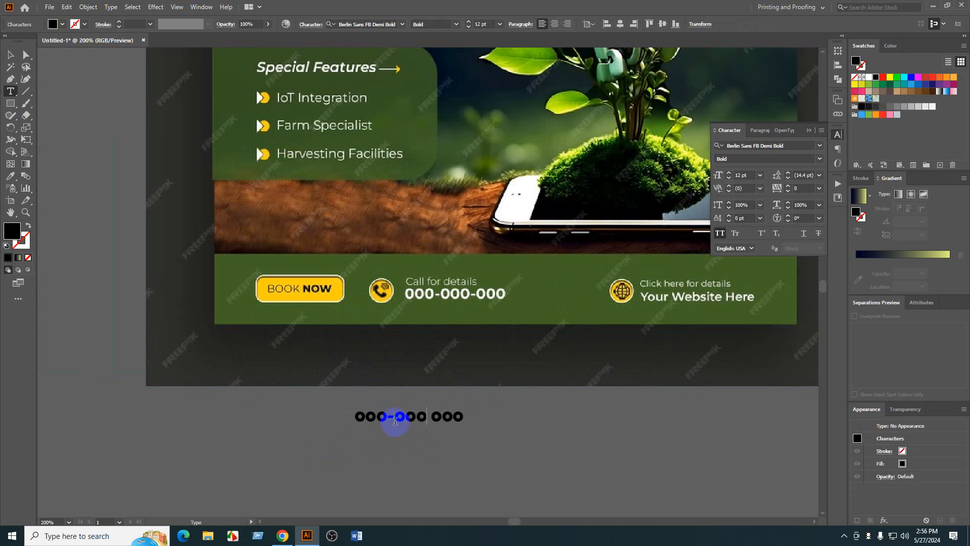
click(10, 55)
click(606, 463)
drag(571, 469, 476, 465)
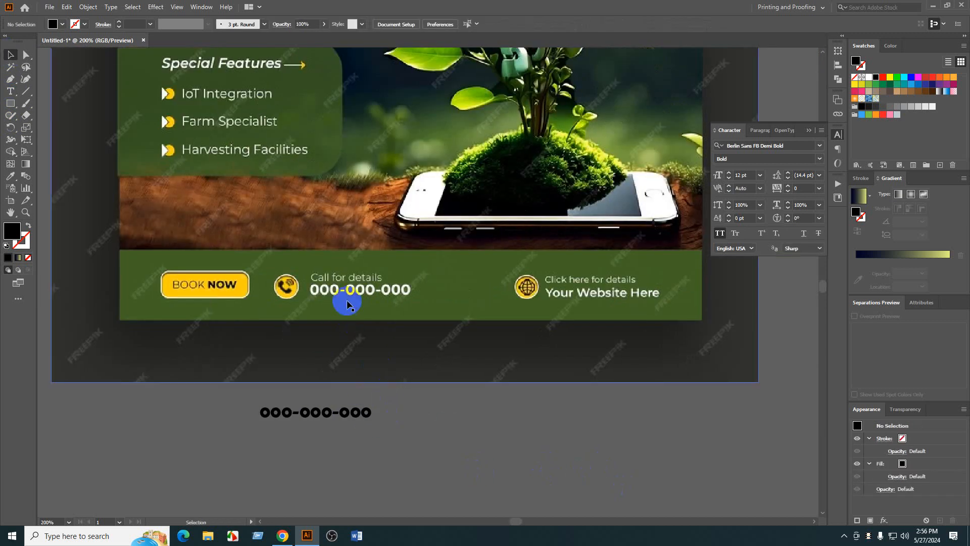
- Duplicate the placeholder phone number beside the original and change the copy's text to "YOUR WEBSITE HERE"
drag(362, 412, 504, 436)
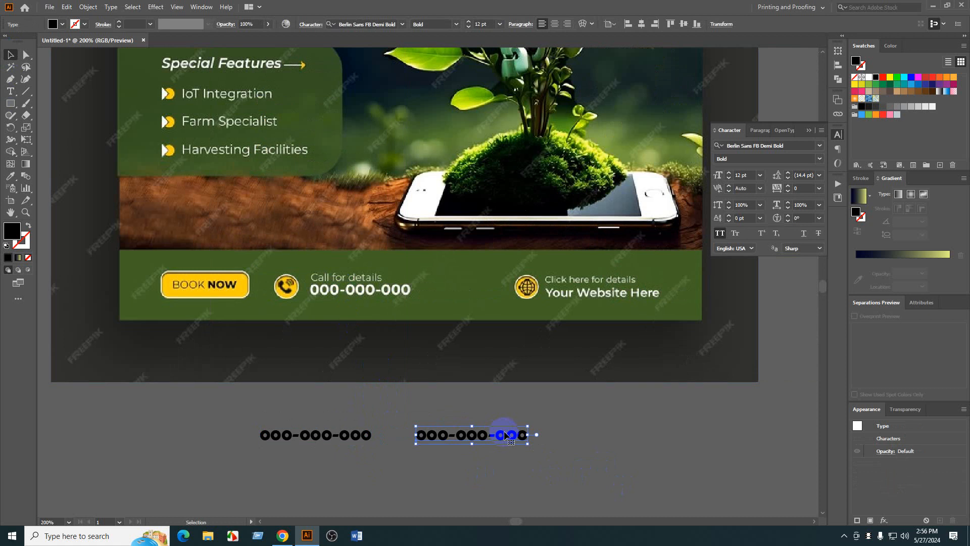
double_click(504, 435)
key(ctrl+a)
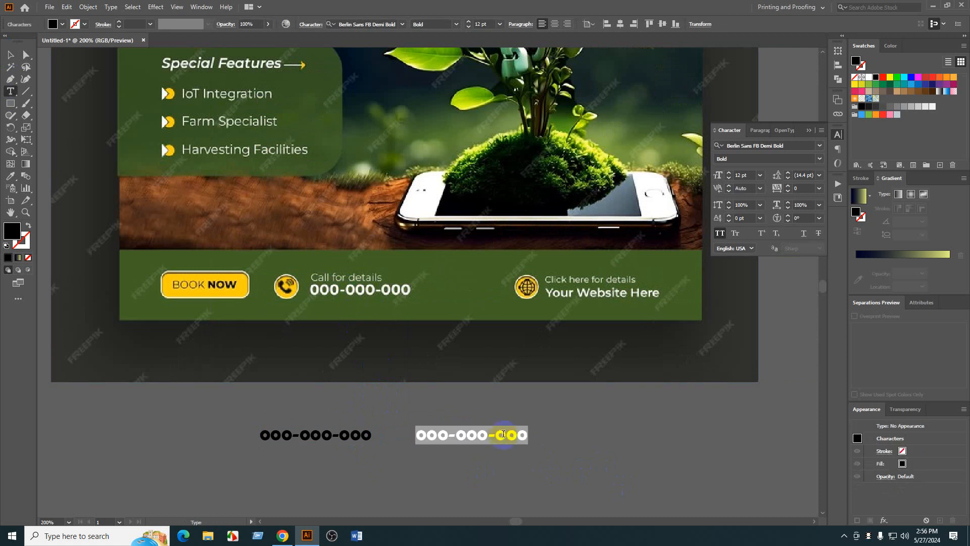
text(YOUR WEBSITE HERE)
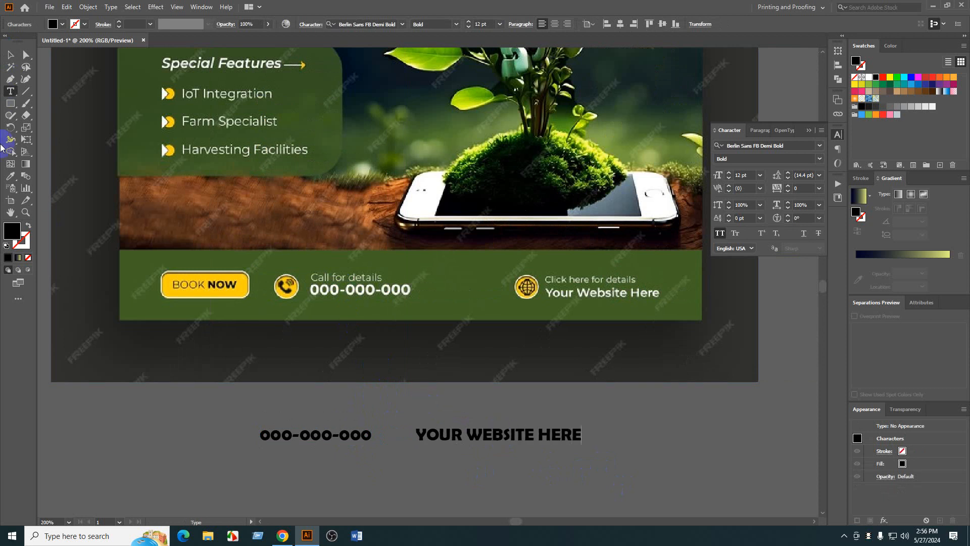
click(10, 54)
click(448, 521)
click(510, 466)
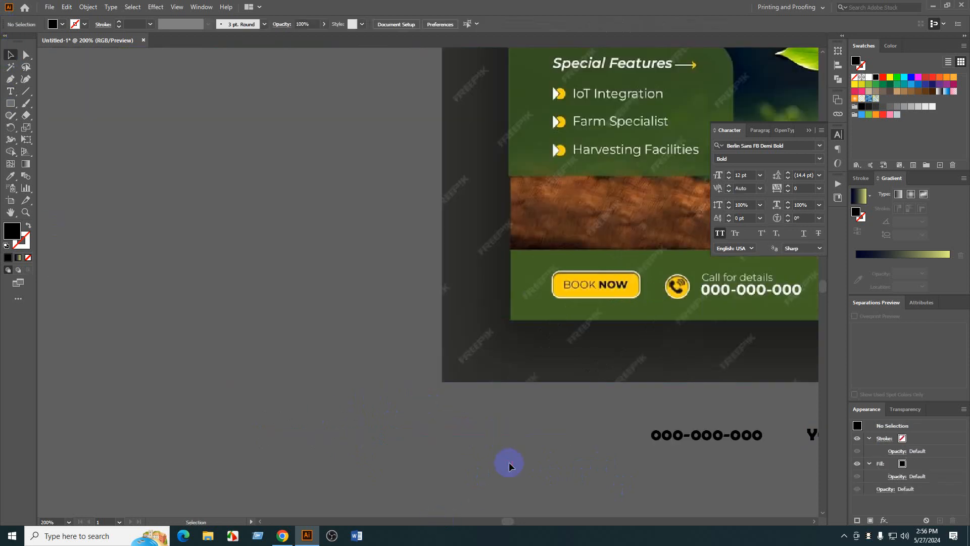
- Place another copy of the phone number before the original and change its text to "MORE INFO"
drag(510, 469, 198, 454)
drag(379, 382, 262, 382)
double_click(262, 383)
key(ctrl+a)
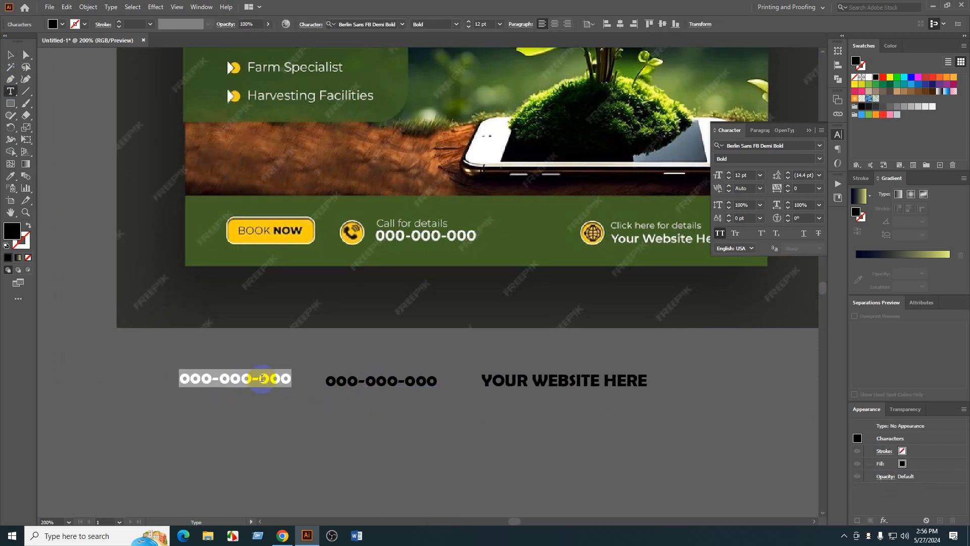
text(MORE INFO)
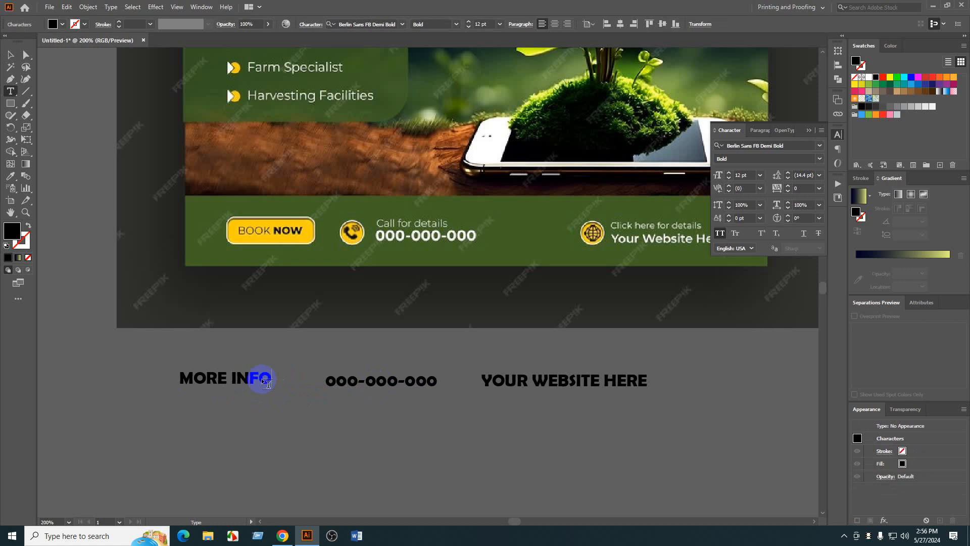
click(10, 54)
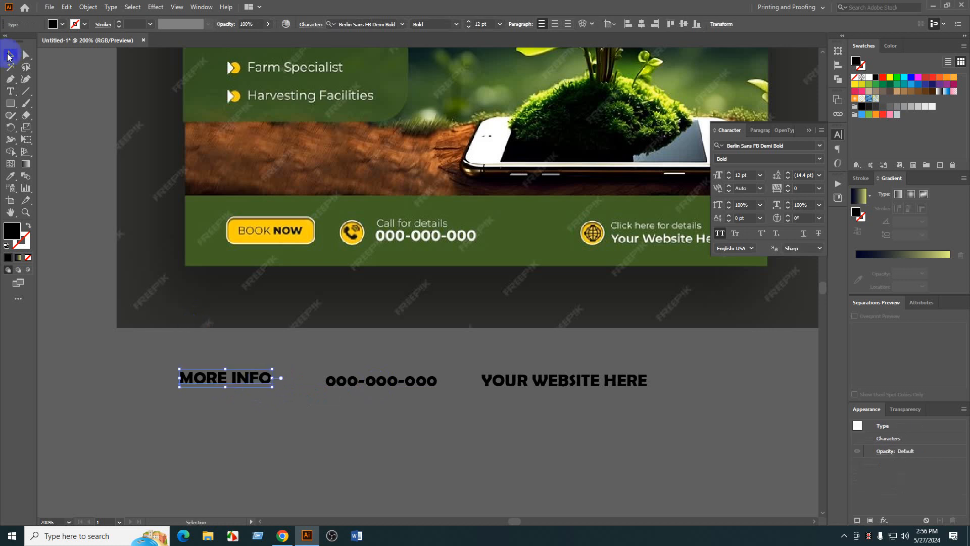
click(223, 412)
scroll(212, 442, right, 2)
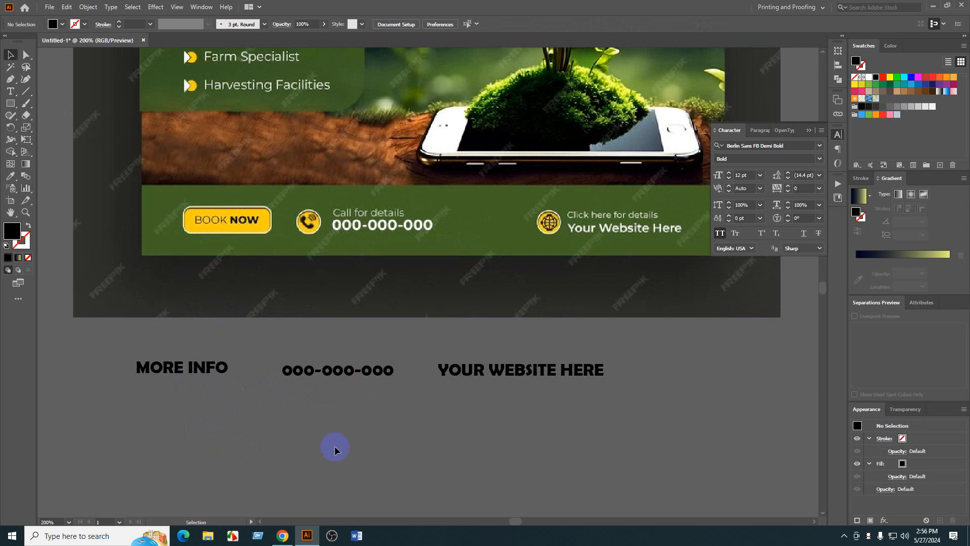
- Move the three contact texts together onto the poster's green bottom strip and colour them white
scroll(336, 455, up, 1)
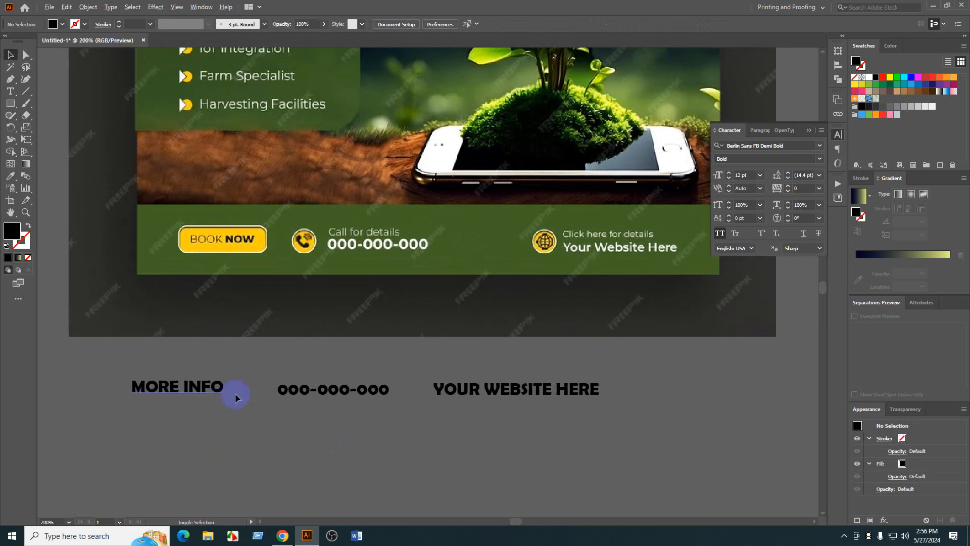
scroll(305, 426, down, 1)
drag(356, 425, 229, 425)
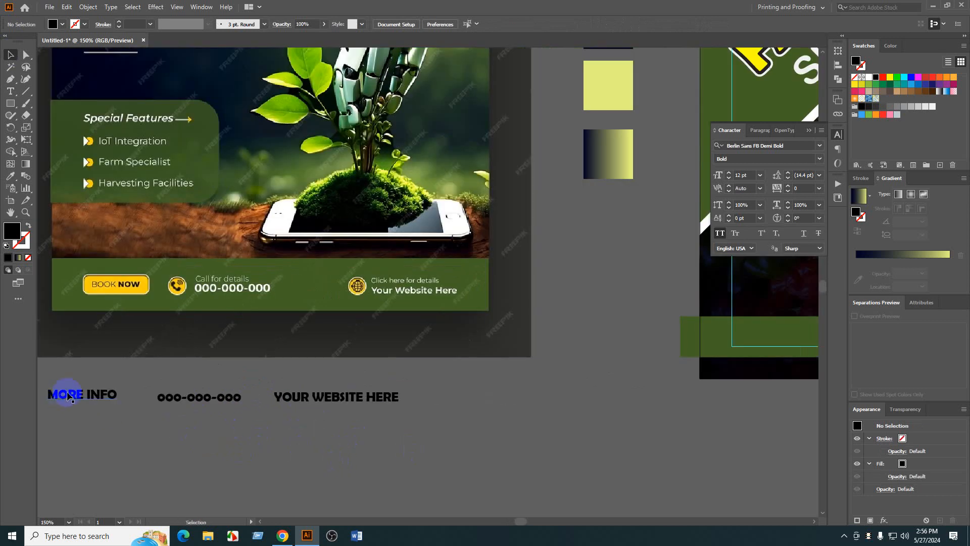
drag(68, 396, 365, 437)
drag(236, 400, 742, 423)
drag(704, 464, 522, 365)
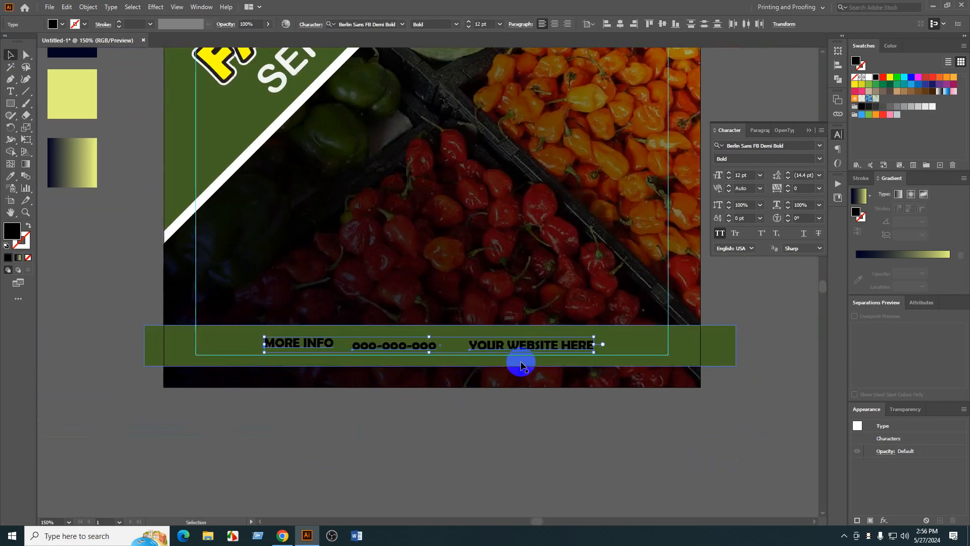
click(933, 107)
click(539, 446)
drag(539, 446, 523, 449)
- Position "MORE INFO" on the strip so its letters sit in the lower-left corner of the margin guide
scroll(569, 440, down, 2)
scroll(537, 459, up, 3)
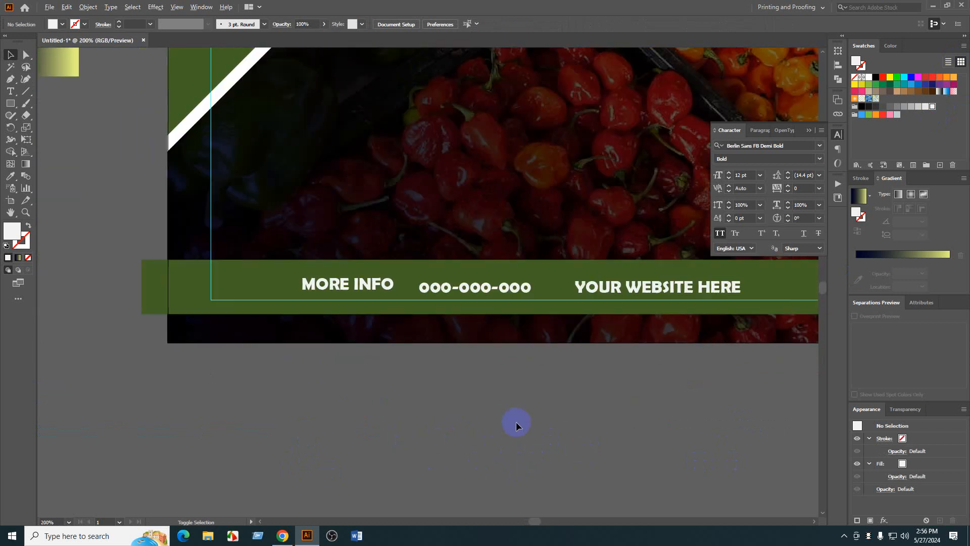
drag(321, 309, 230, 312)
click(314, 455)
scroll(162, 342, up, 4)
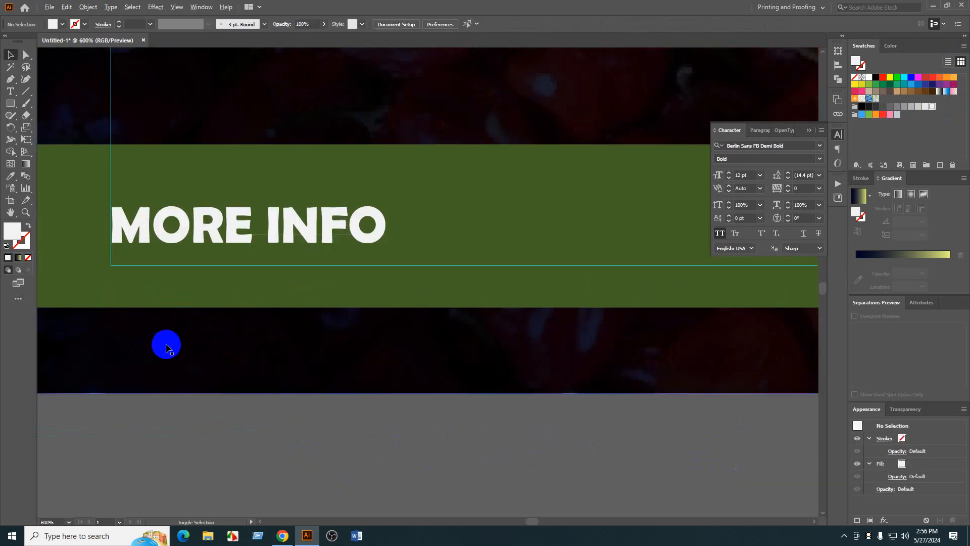
drag(288, 199, 296, 227)
scroll(323, 309, down, 2)
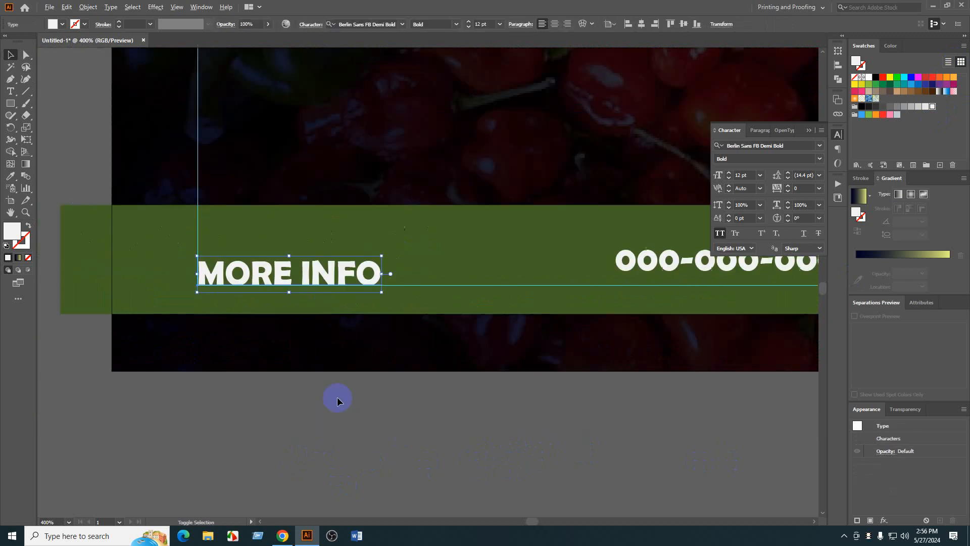
- Align the bottom edges of "MORE INFO", the phone number and "YOUR WEBSITE HERE"
click(547, 455)
drag(692, 435, 380, 464)
click(414, 288)
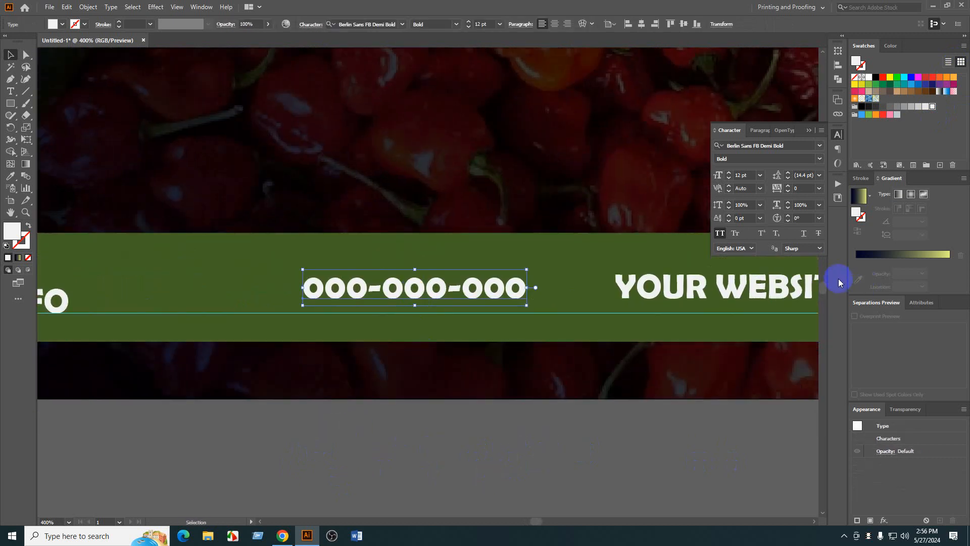
shift+click(796, 286)
drag(494, 373, 633, 372)
shift+click(177, 300)
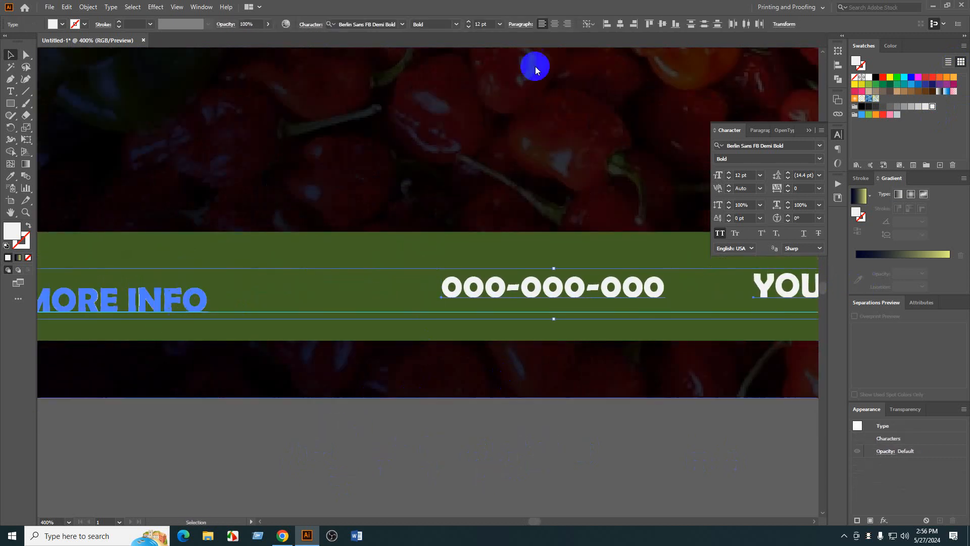
click(663, 24)
click(590, 442)
drag(621, 461, 505, 458)
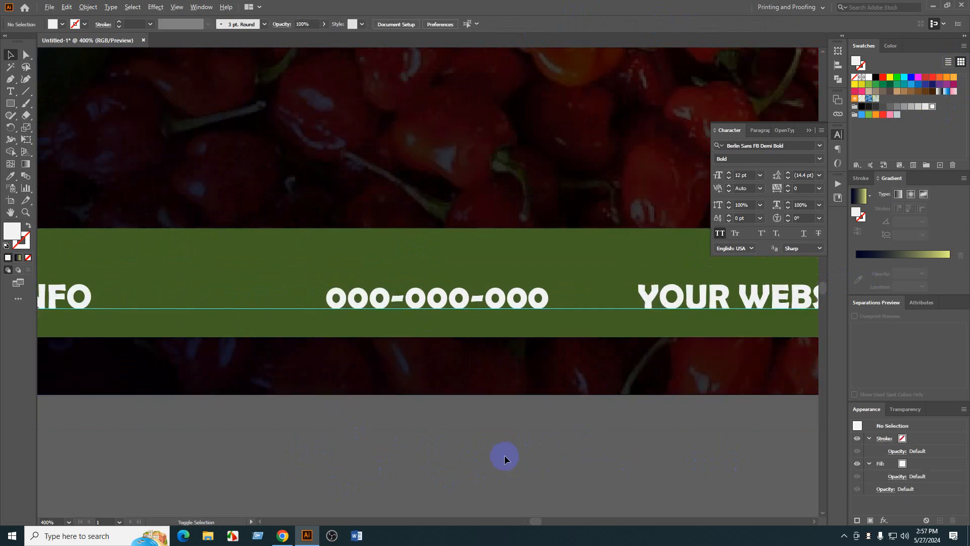
- Shift "YOUR WEBSITE HERE" horizontally until its end meets the right margin guide
scroll(505, 459, down, 1)
drag(698, 475, 515, 473)
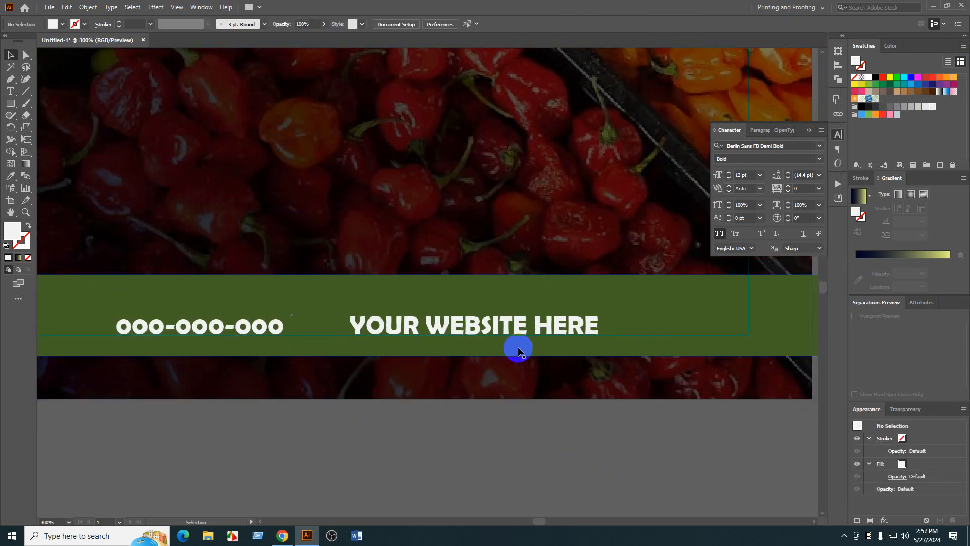
drag(508, 331, 652, 326)
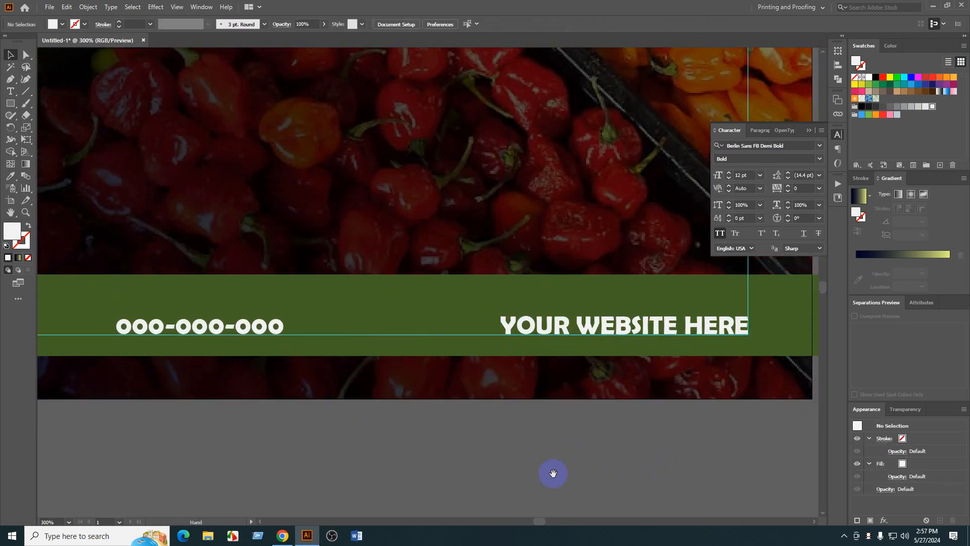
scroll(552, 472, down, 2)
drag(524, 476, 526, 474)
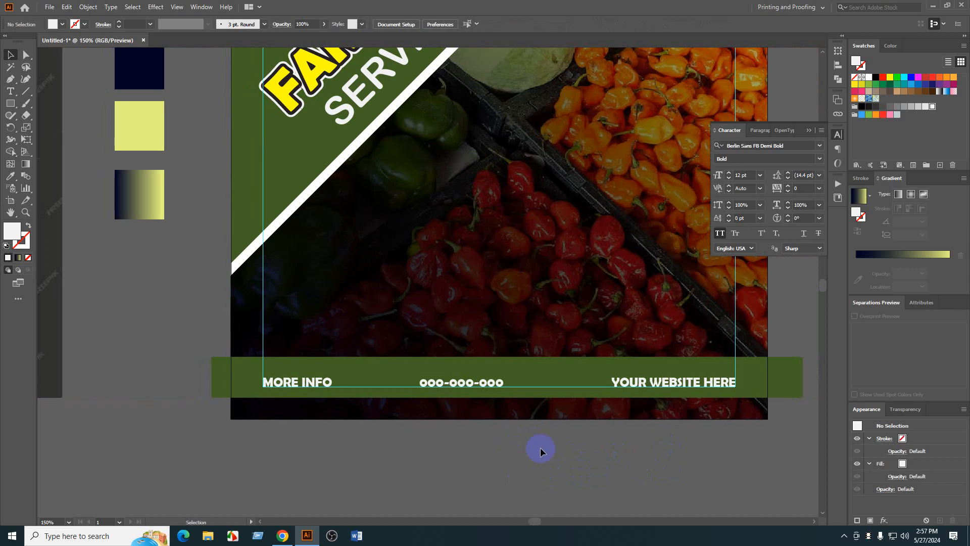
- Shift the phone number slightly right between the two other texts and level it with them
drag(473, 453, 544, 449)
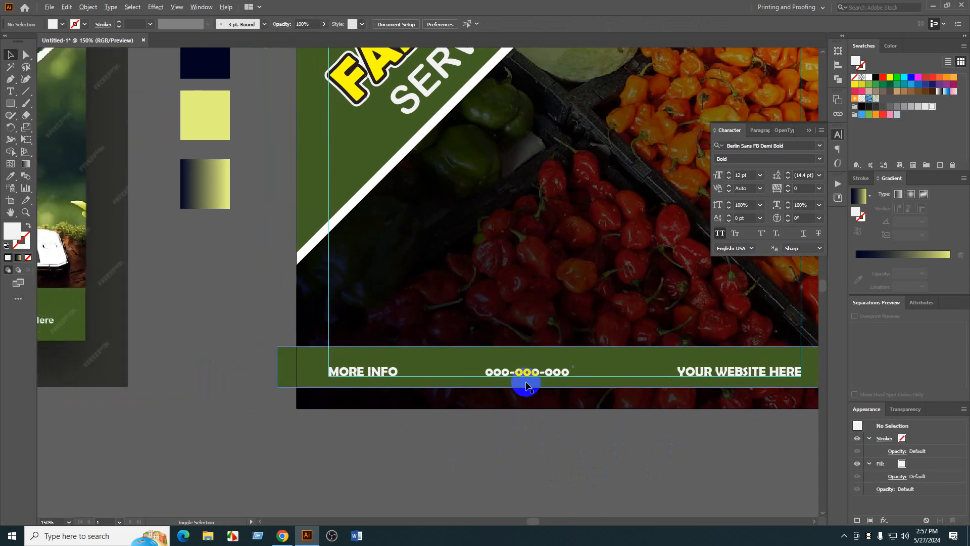
drag(420, 457, 553, 458)
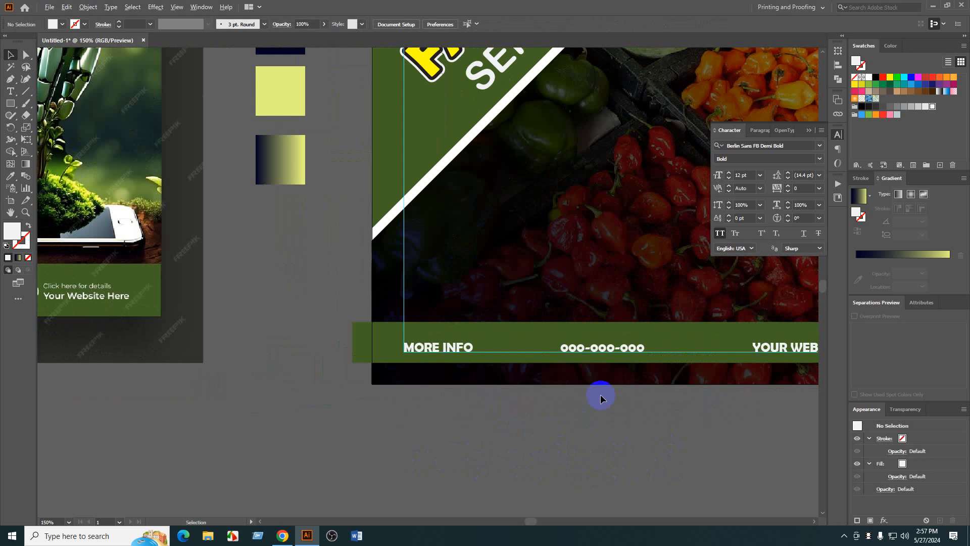
scroll(613, 351, up, 2)
drag(622, 347, 626, 343)
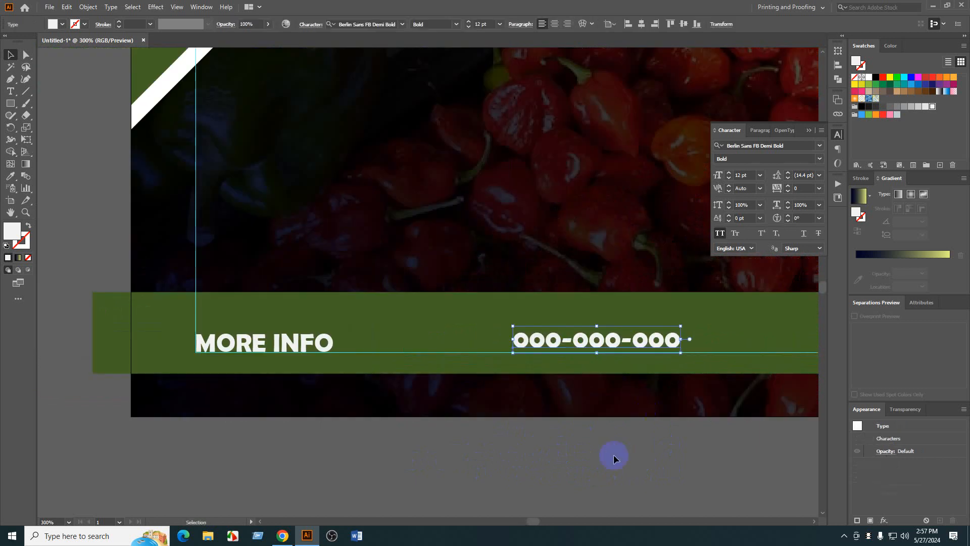
click(615, 458)
drag(613, 486, 513, 486)
drag(469, 361, 328, 371)
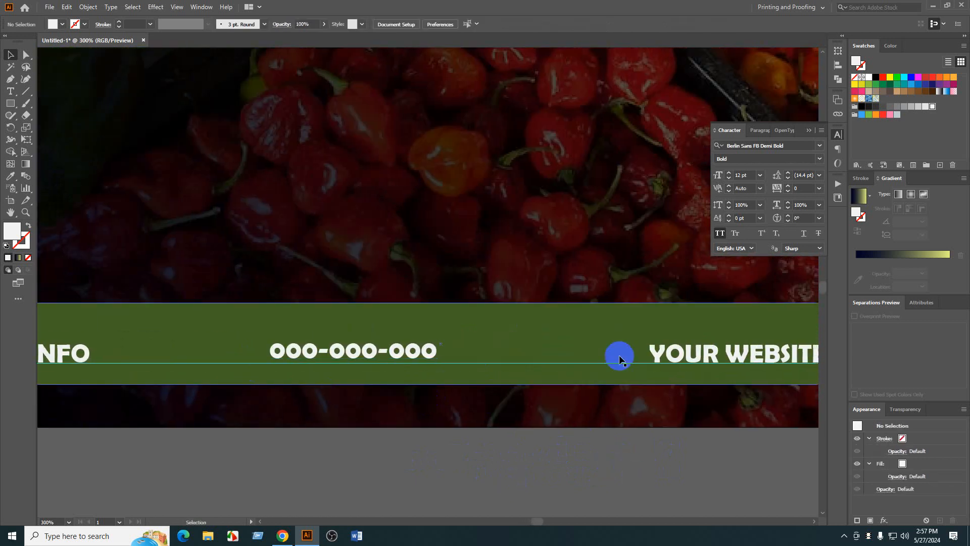
click(396, 350)
drag(396, 350, 396, 352)
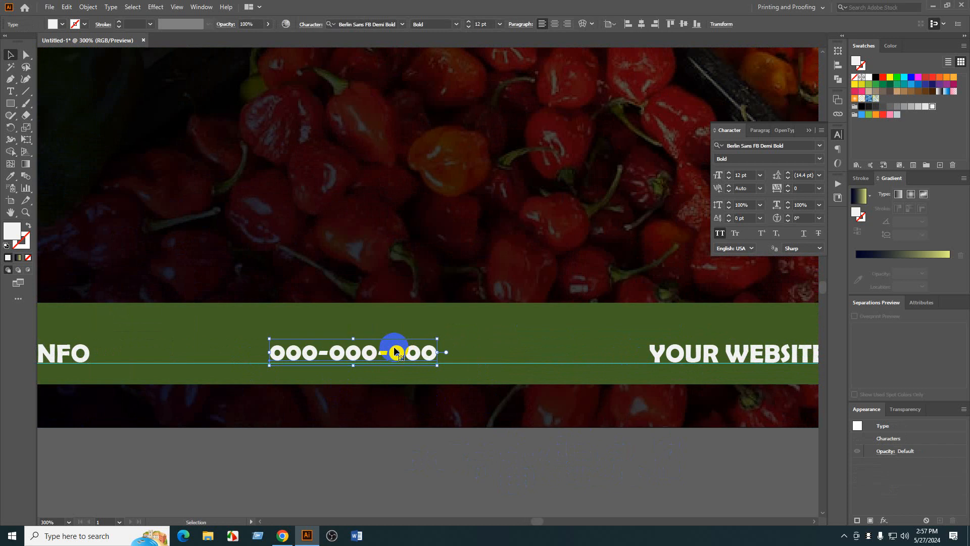
key(Down)
click(408, 471)
drag(408, 471, 508, 451)
scroll(453, 467, down, 1)
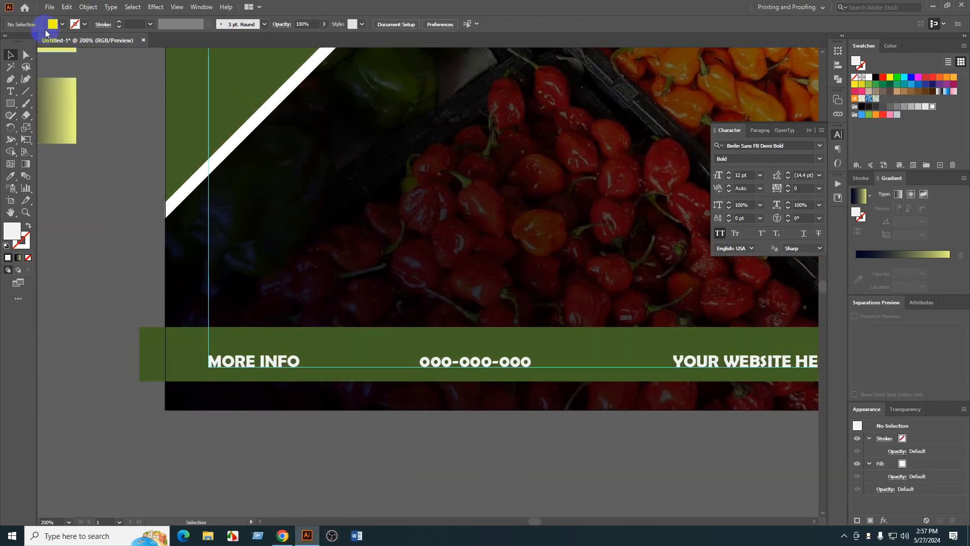
- Open the Web Icons symbol library and enlarge its panel so the whole icon set can be seen
click(49, 8)
mouse_move(67, 7)
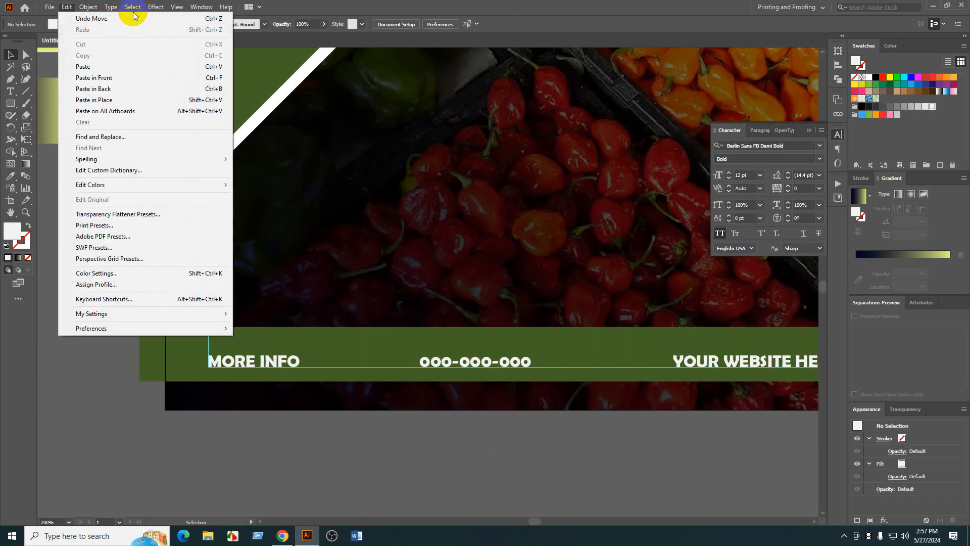
click(122, 302)
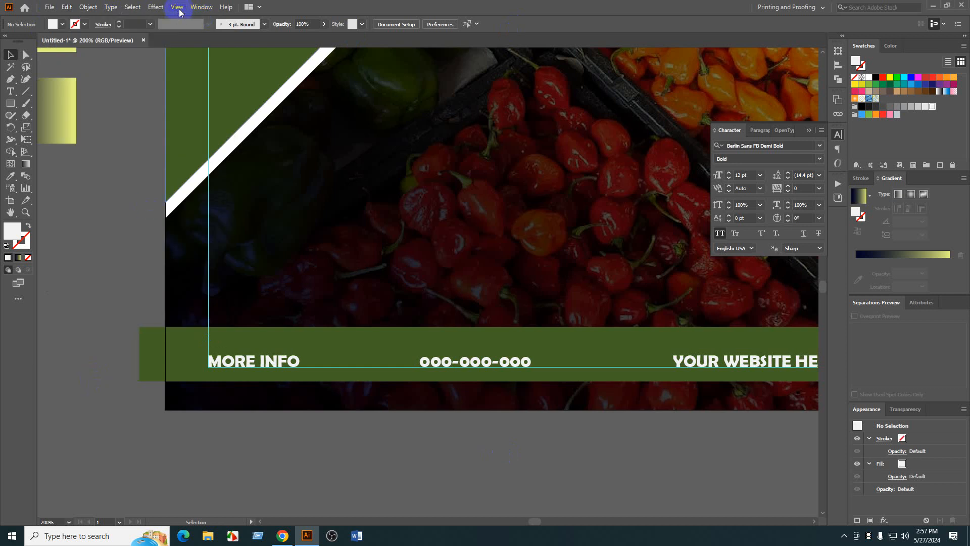
click(210, 6)
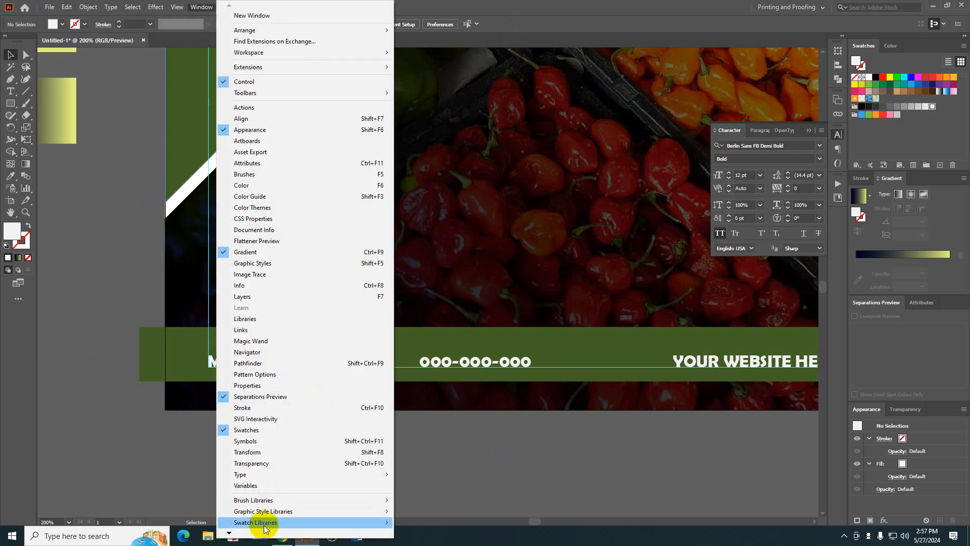
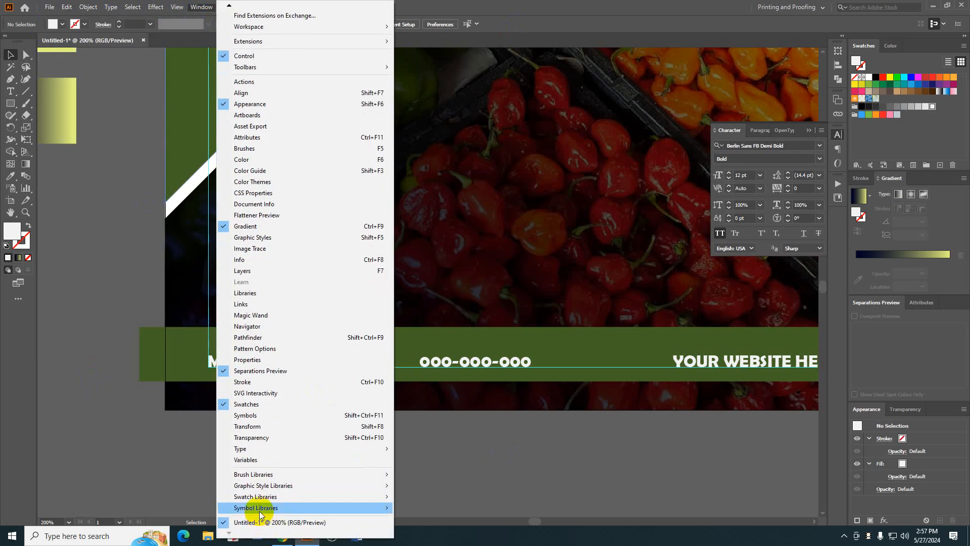
mouse_move(260, 512)
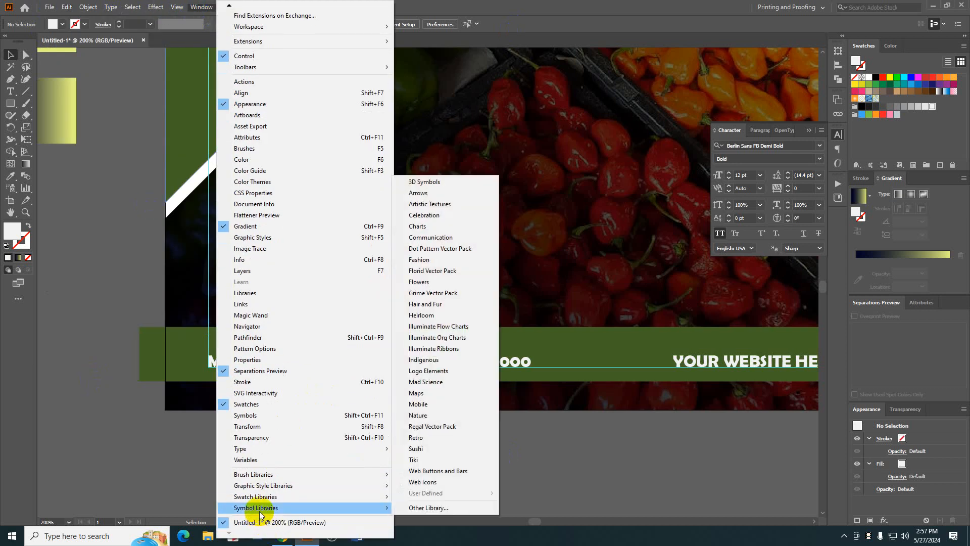
click(438, 481)
drag(496, 238, 107, 107)
drag(101, 184, 113, 364)
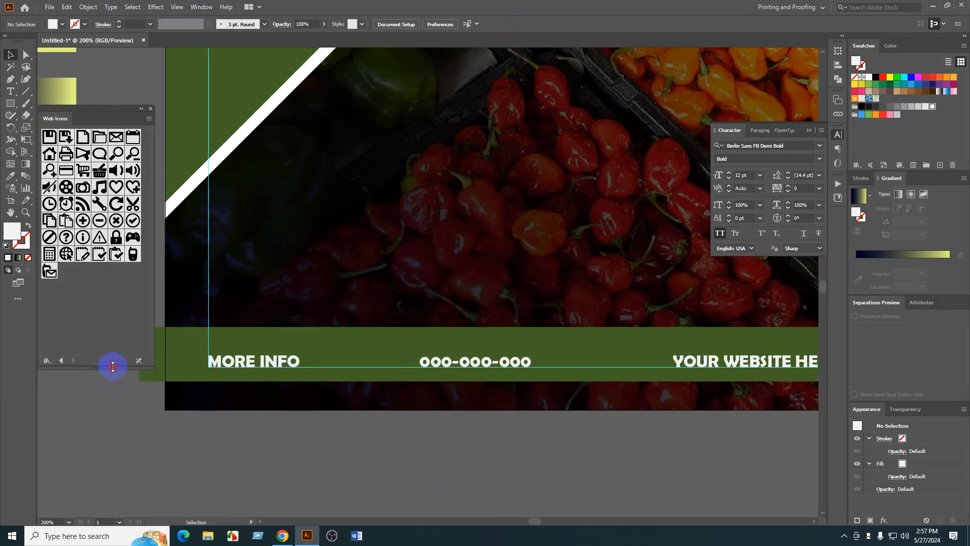
- Place the mobile phone symbol and the globe-with-pointer symbol side by side on the empty canvas below the artboard
drag(188, 465, 300, 387)
drag(369, 411, 301, 414)
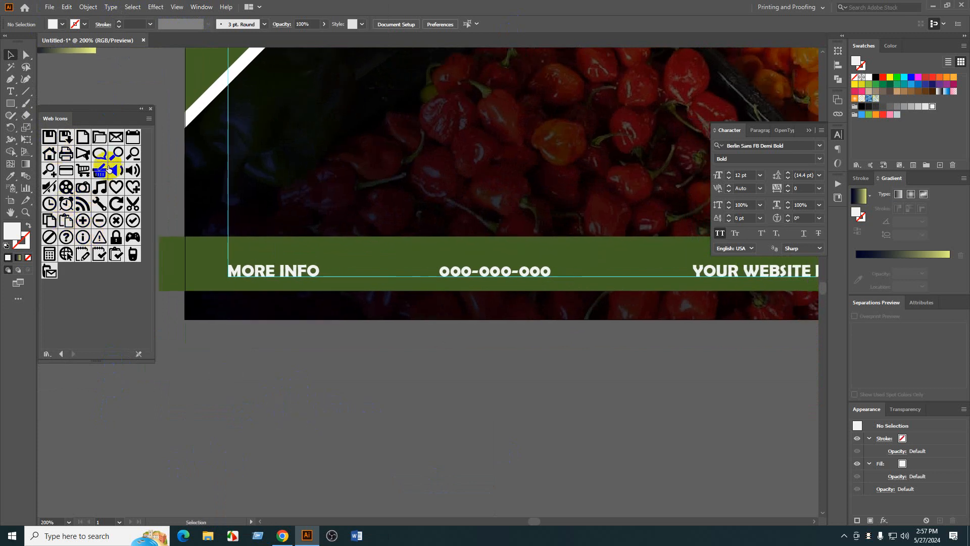
click(133, 256)
drag(261, 357, 321, 388)
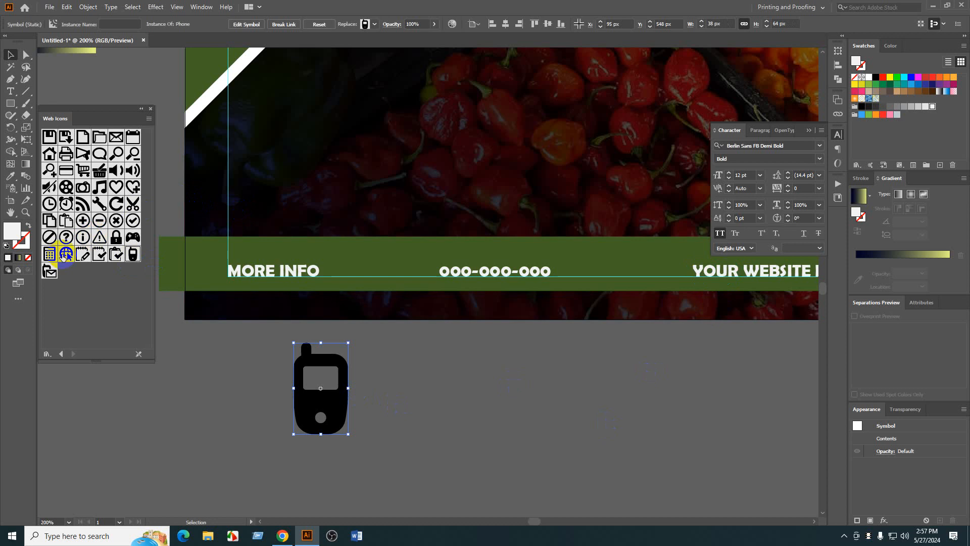
drag(66, 254, 495, 363)
drag(425, 394, 429, 399)
click(591, 409)
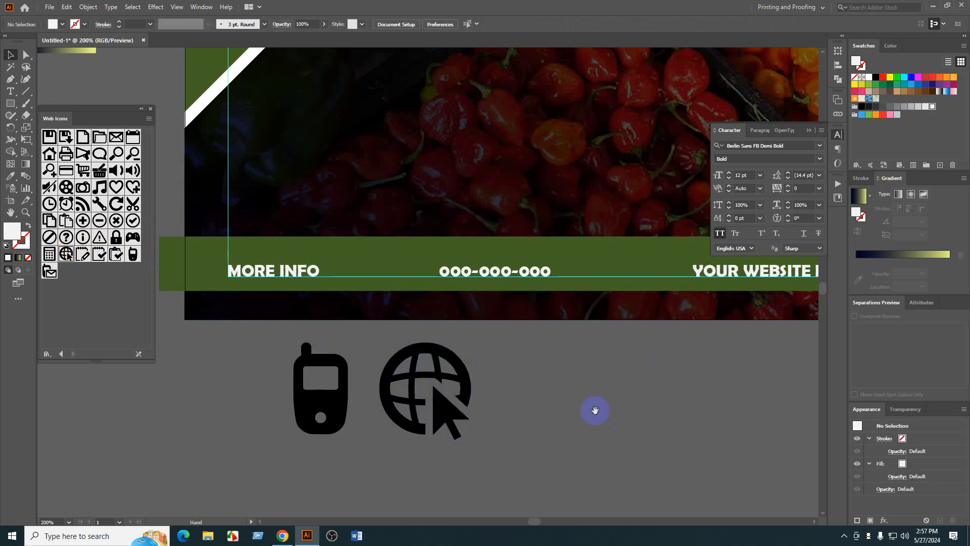
- Expand the phone and globe symbols into editable shapes with Object and Fill included, and fill them with yellow
scroll(490, 414, right, 1)
scroll(521, 427, down, 1)
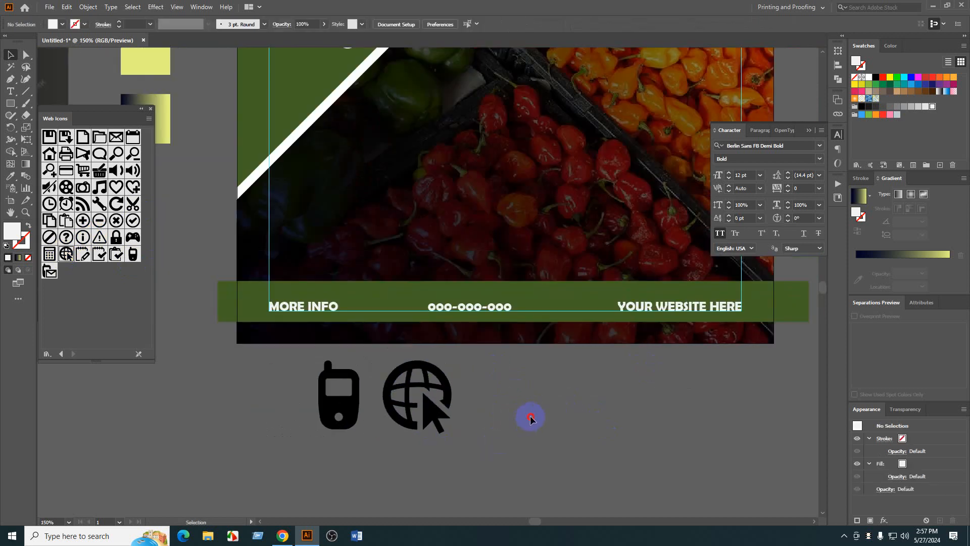
drag(312, 425, 313, 427)
click(89, 8)
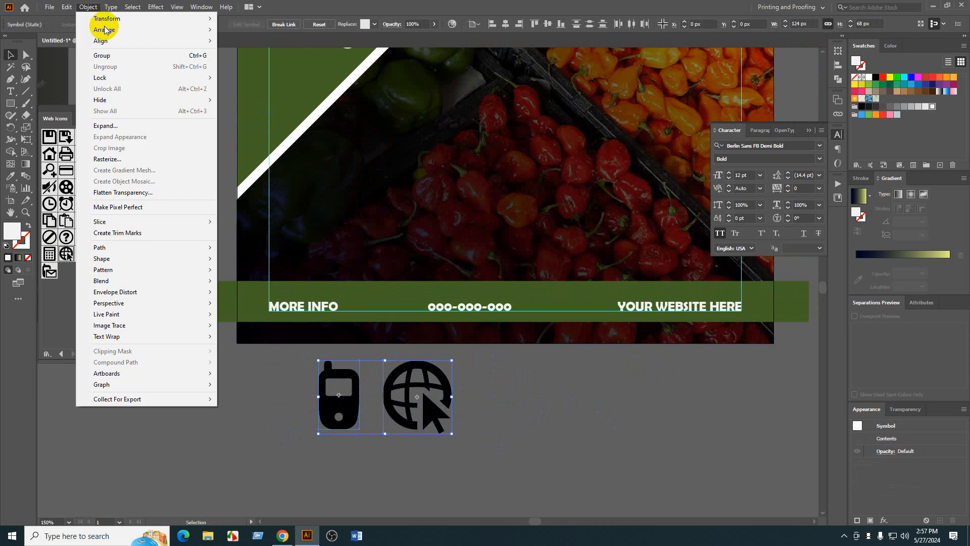
click(130, 126)
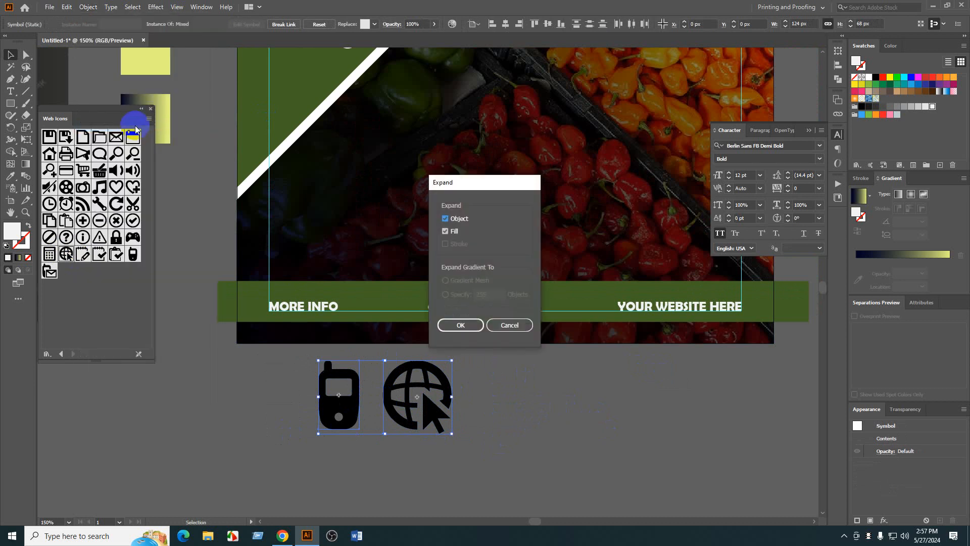
key(Return)
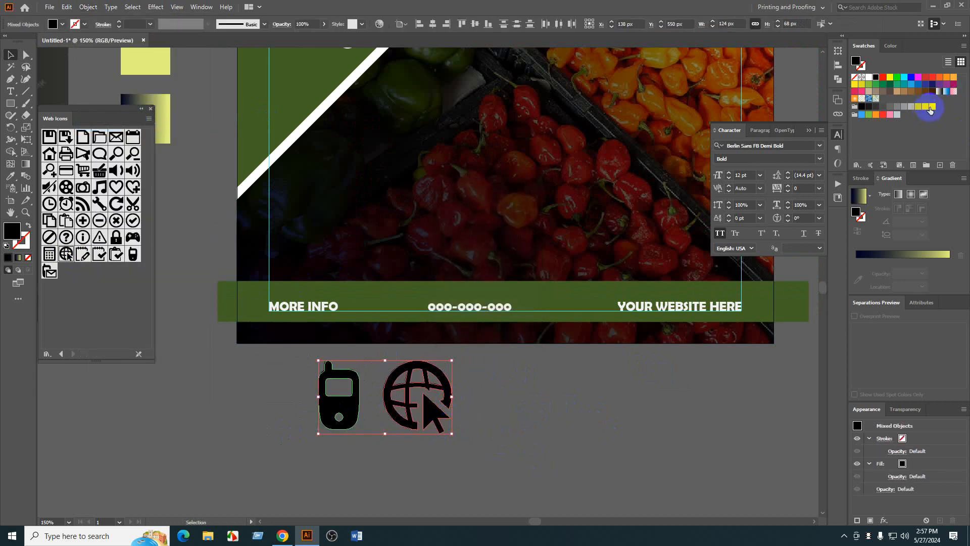
click(931, 110)
click(563, 431)
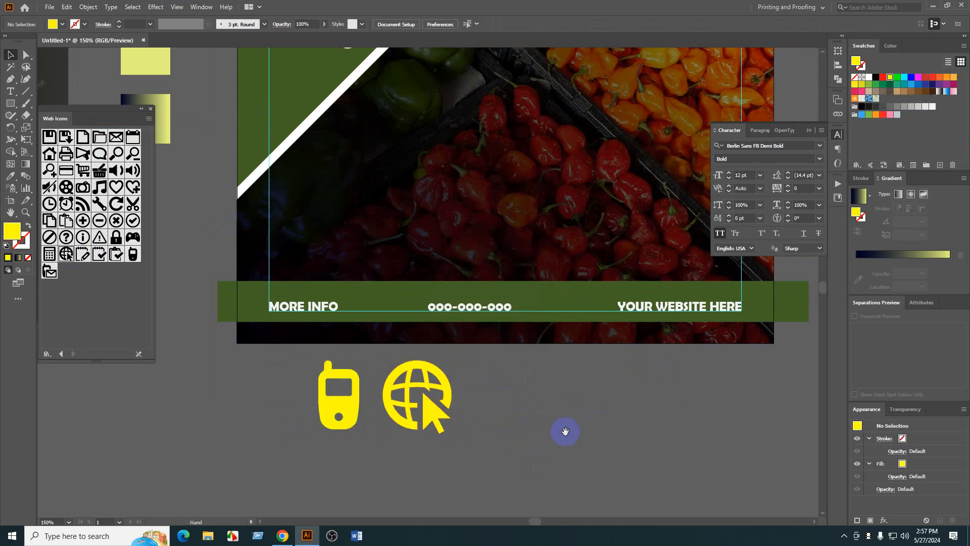
- Scale the yellow phone and globe icons down together on the canvas below the artboard
scroll(446, 400, up, 2)
drag(508, 354, 219, 448)
drag(468, 388, 403, 401)
click(459, 429)
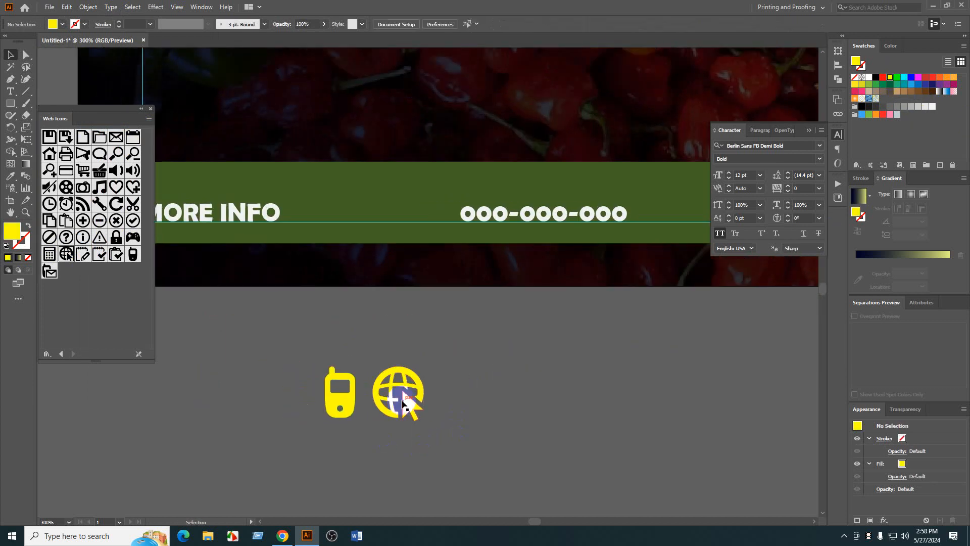
click(403, 400)
click(470, 443)
drag(349, 465, 384, 463)
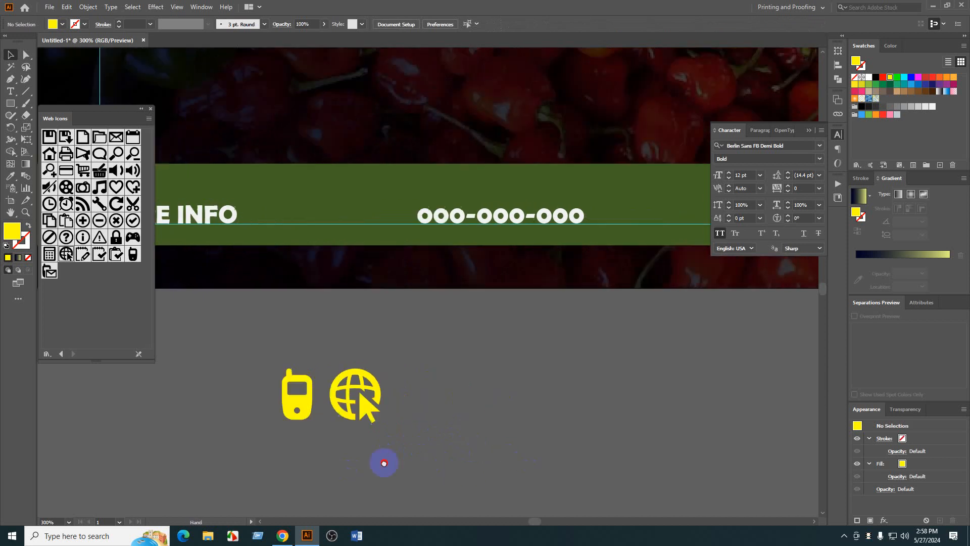
- Shrink both yellow icons to roughly the text height and place them directly before the phone number on the green strip
drag(287, 429, 286, 429)
drag(381, 395, 422, 219)
scroll(405, 211, up, 2)
scroll(407, 213, up, 2)
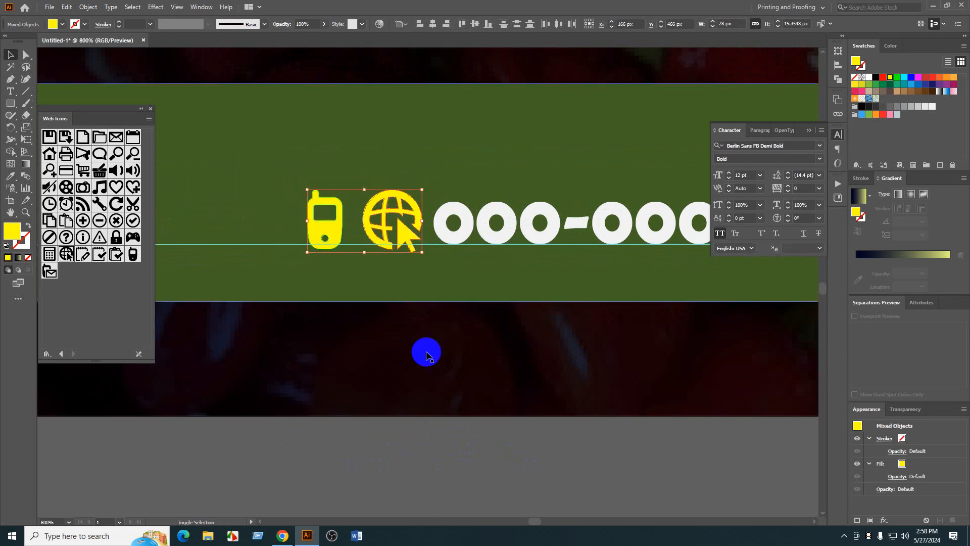
click(442, 465)
drag(444, 465, 259, 490)
scroll(260, 294, down, 1)
drag(232, 268, 645, 291)
key(ctrl+z)
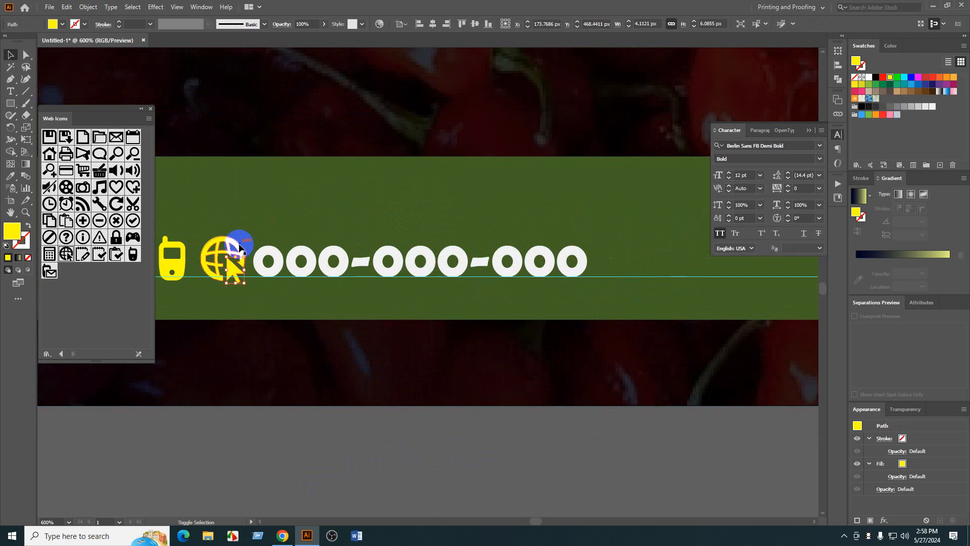
- Move the whole globe icon with its pointer to just before "YOUR WEBSITE HERE" on the green strip
click(238, 245)
click(207, 475)
scroll(258, 433, down, 1)
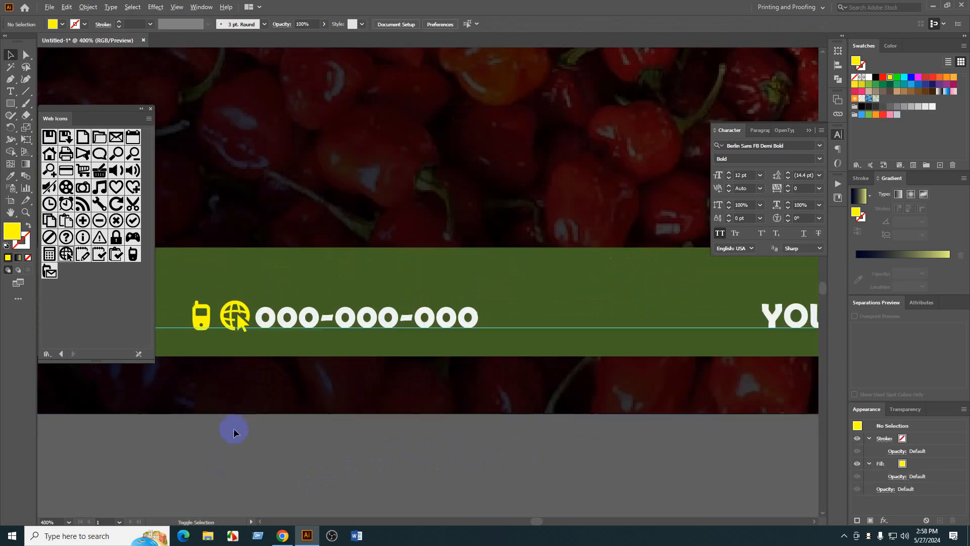
drag(388, 474, 318, 475)
drag(169, 316, 659, 327)
- Move the phone icon, phone number, globe icon and "YOUR WEBSITE HERE" together onto the empty canvas below the artboard
scroll(672, 474, down, 1)
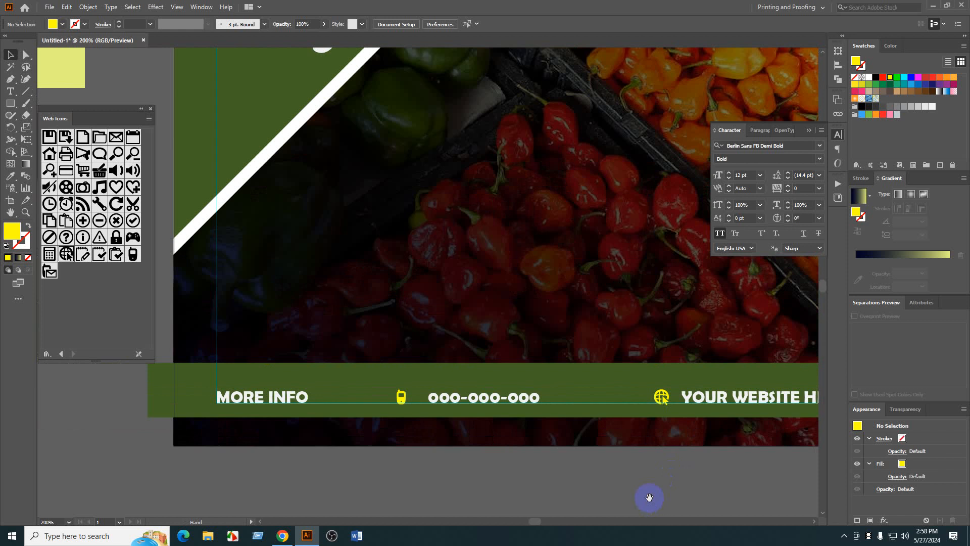
scroll(563, 415, down, 1)
scroll(491, 372, up, 1)
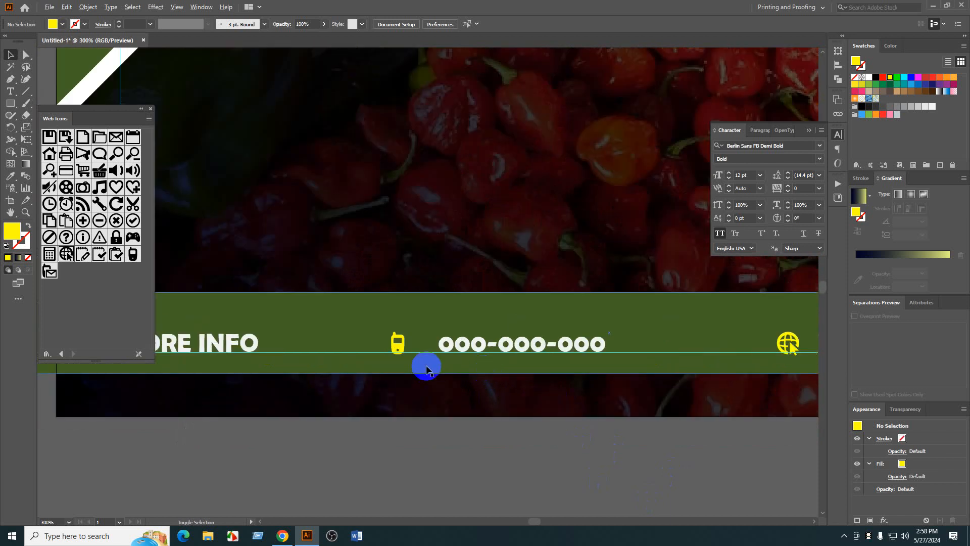
drag(398, 353, 285, 291)
click(326, 287)
shift+click(281, 286)
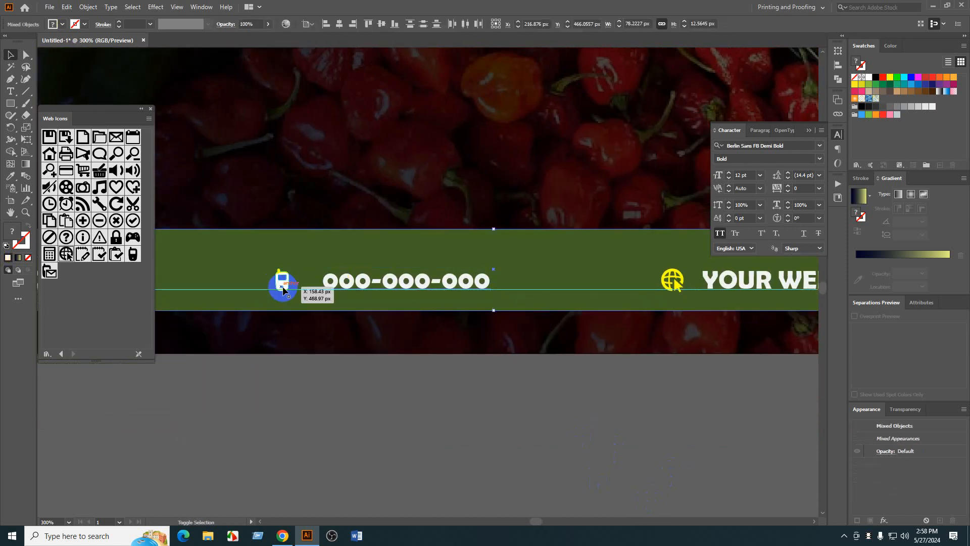
click(377, 445)
click(282, 283)
shift+click(369, 288)
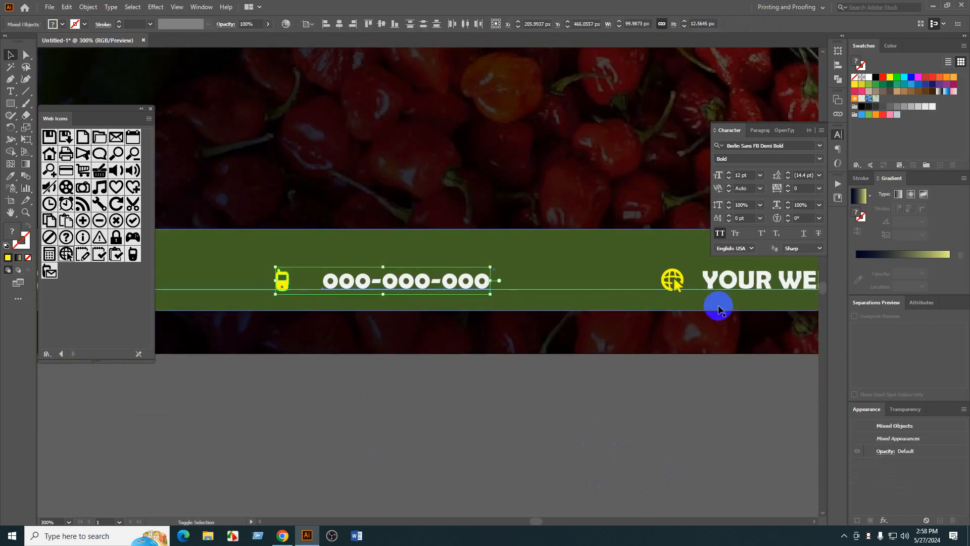
shift+click(673, 280)
drag(740, 283, 617, 444)
click(520, 500)
- Move the globe icon away from the website text to directly beneath the phone icon
drag(475, 479, 554, 407)
drag(623, 377, 238, 416)
click(332, 455)
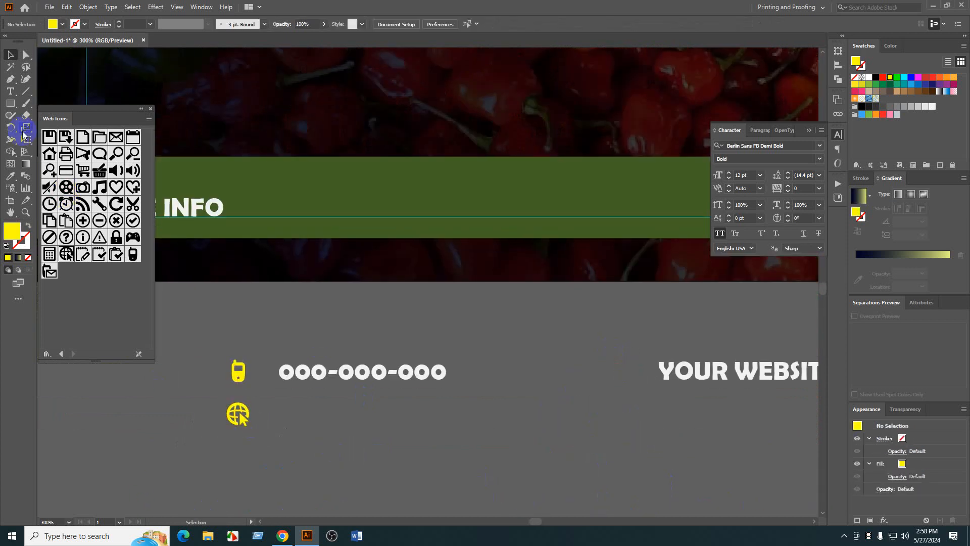
- Draw a circle about 24 px across with the Ellipse tool and centre it over the phone icon
drag(14, 103, 49, 129)
scroll(199, 405, up, 3)
scroll(199, 394, up, 3)
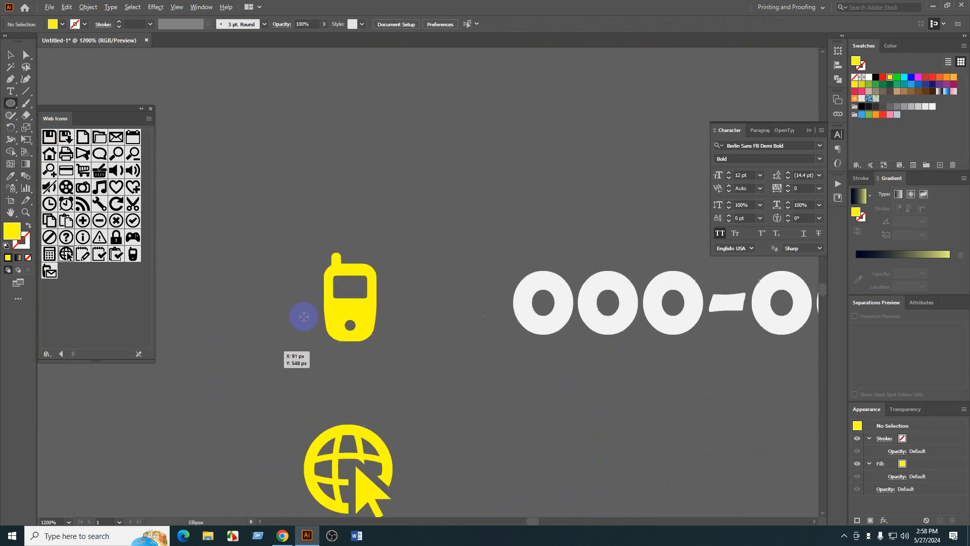
mouse_move(315, 257)
mouse_down()
mouse_move(390, 364)
mouse_move(392, 354)
mouse_up()
key(v)
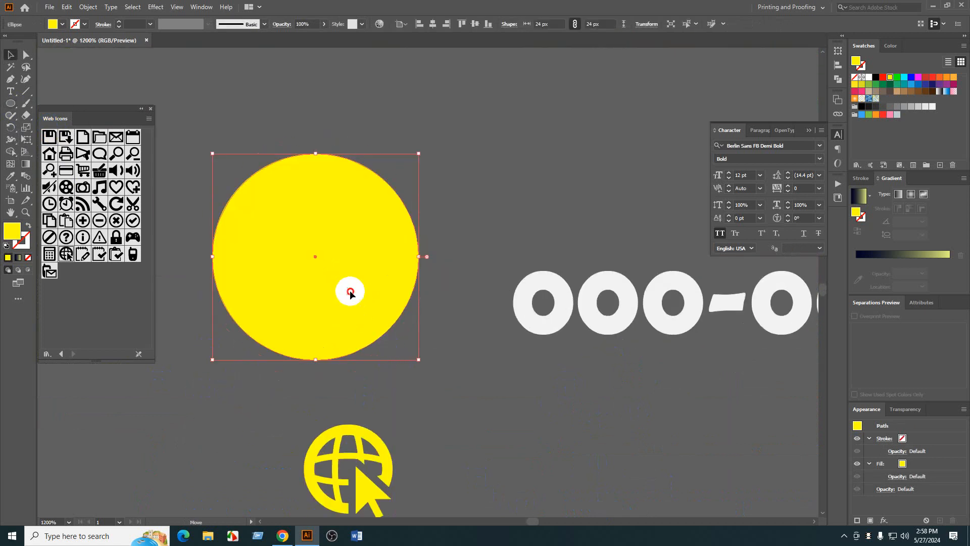
drag(346, 286, 377, 329)
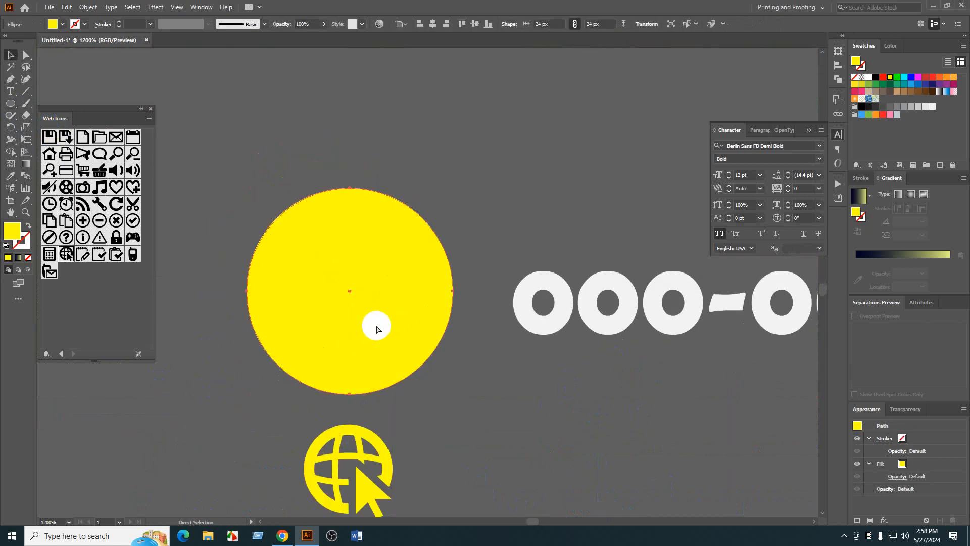
- Fill the circle over the phone icon with light grey
key(a)
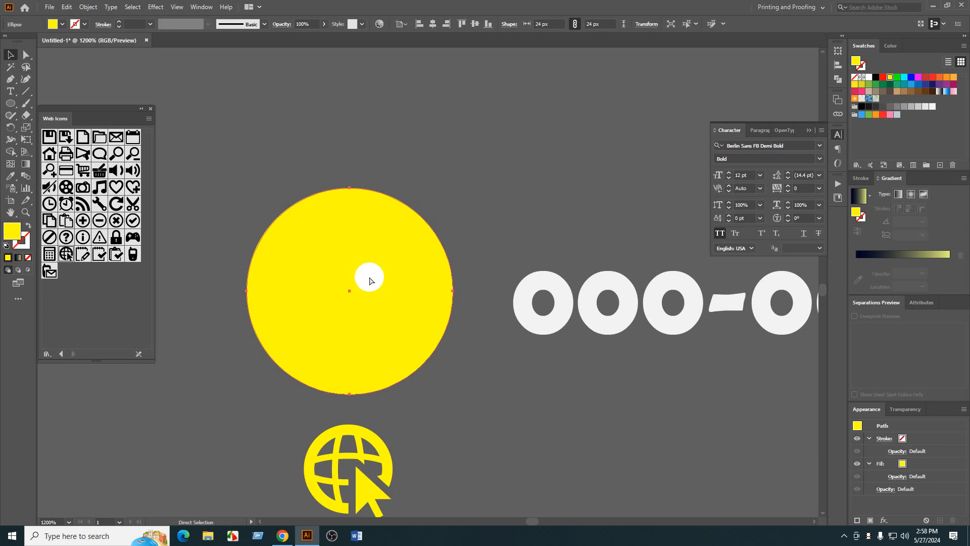
click(370, 281)
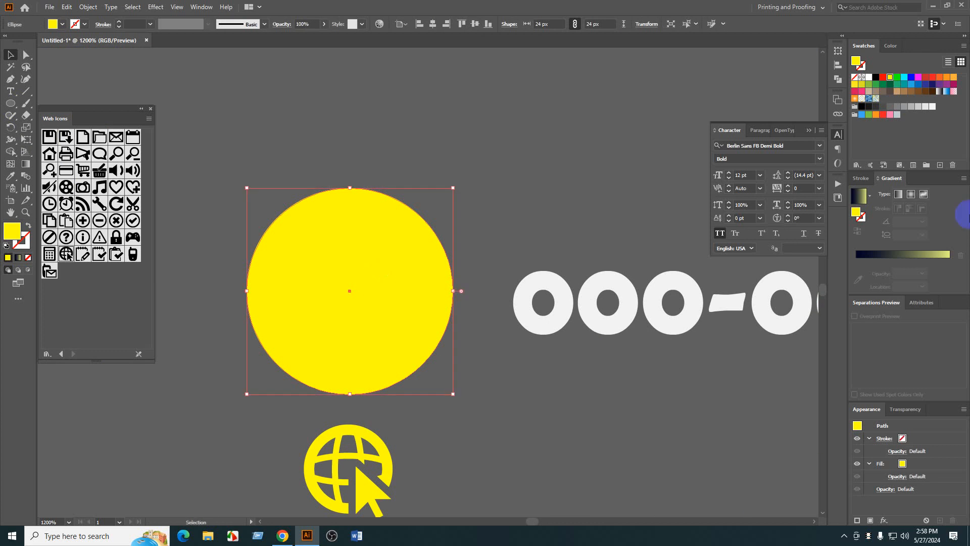
click(912, 106)
key(a)
click(399, 307)
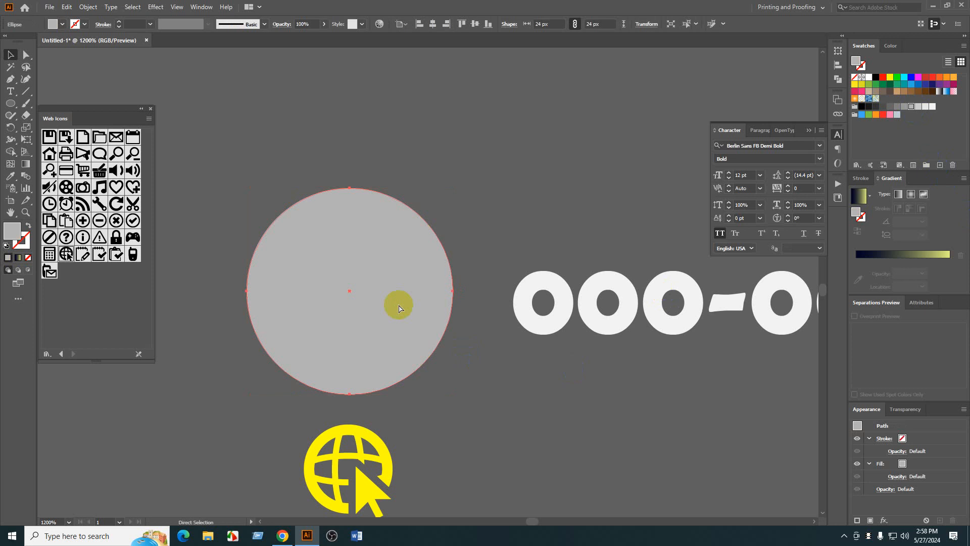
click(494, 401)
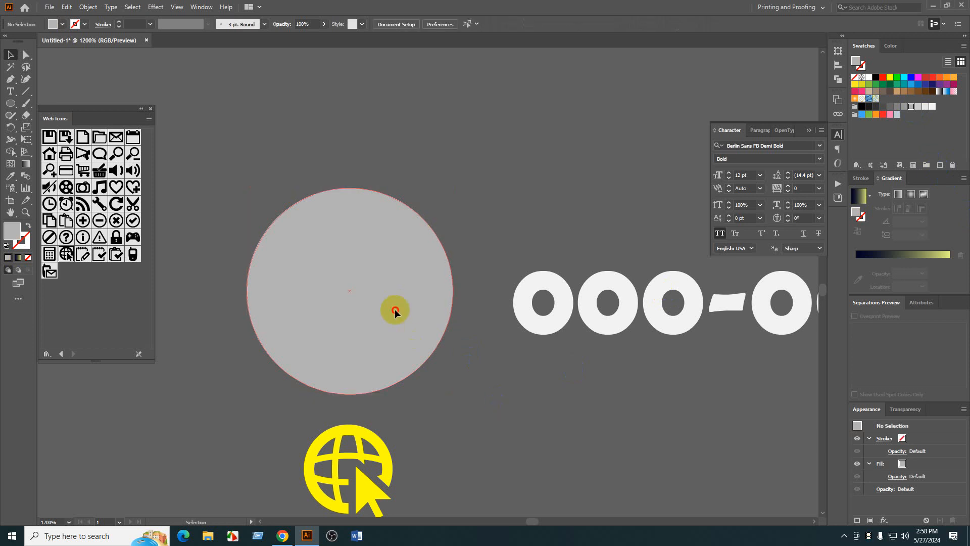
- Send the grey circle to the back of the stacking order and shift it sideways from the phone icon
right_click(396, 310)
mouse_move(429, 258)
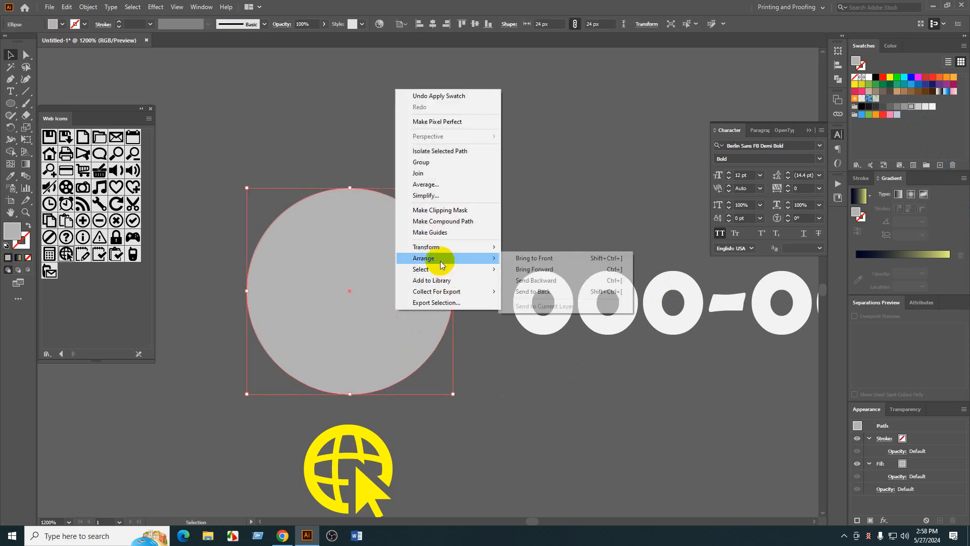
click(550, 294)
drag(398, 325, 295, 342)
click(368, 312)
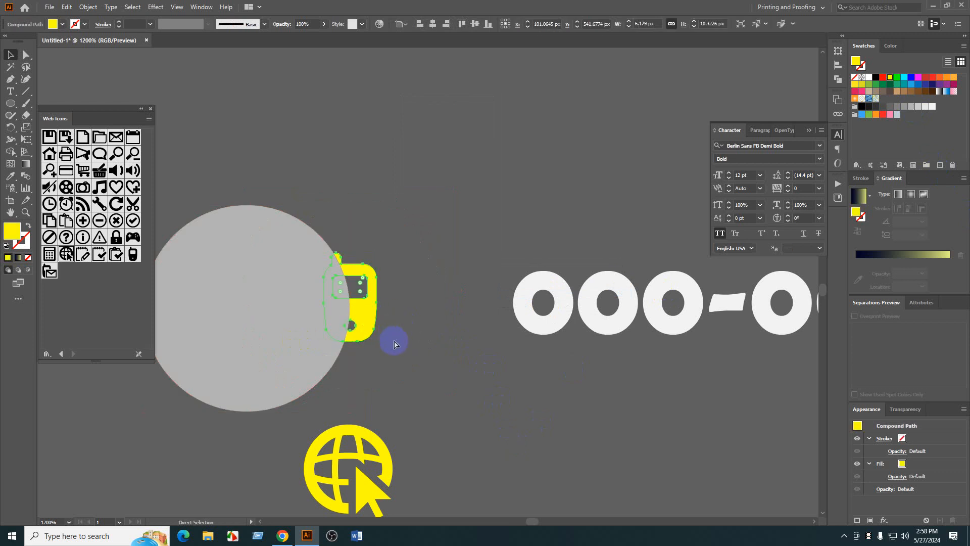
- Cut and paste the phone icon, then reposition the icon and the grey circle over each other to check their stacking
key(ctrl+x)
key(ctrl+v)
click(395, 341)
drag(420, 302, 403, 209)
click(425, 353)
click(328, 283)
drag(283, 326, 324, 298)
click(434, 325)
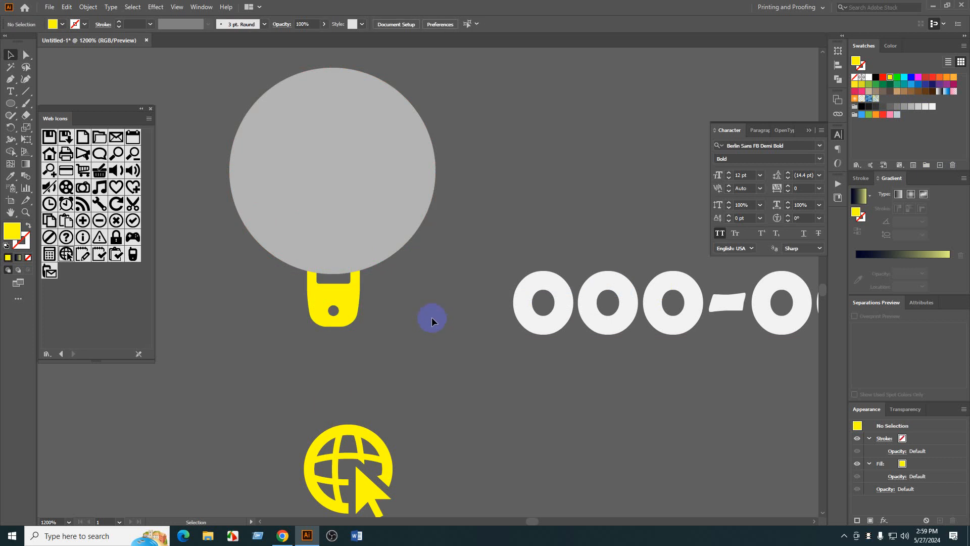
- Move the grey circle aside from the phone icon, and expand the phone and web icons
click(352, 210)
drag(383, 257, 486, 265)
click(358, 302)
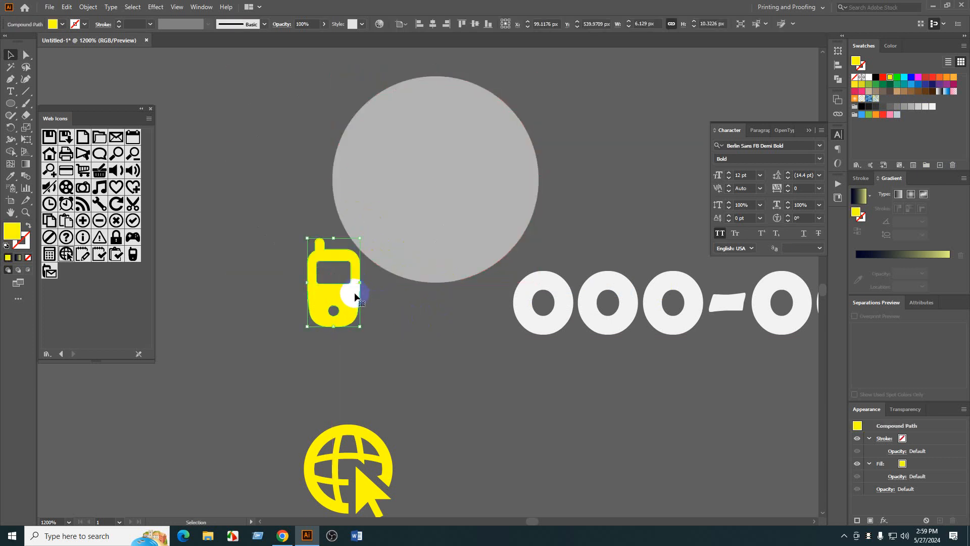
shift+click(360, 475)
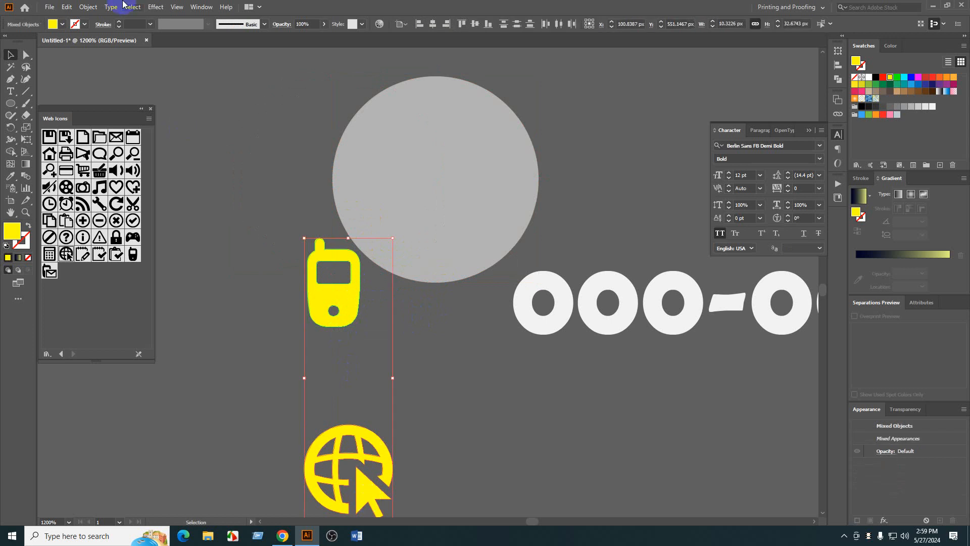
click(88, 7)
click(110, 126)
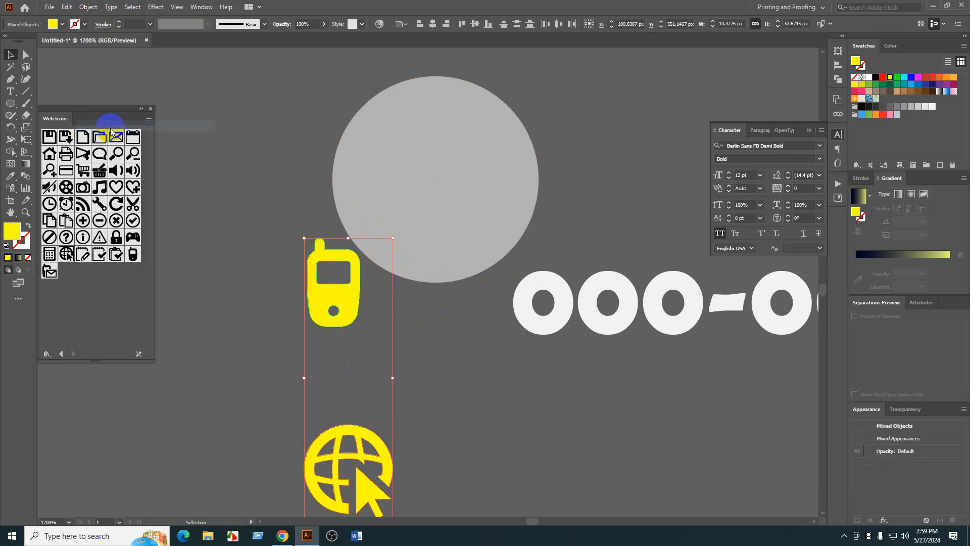
- Move the grey circle back so it covers the phone icon
click(273, 295)
drag(273, 294, 243, 268)
click(325, 270)
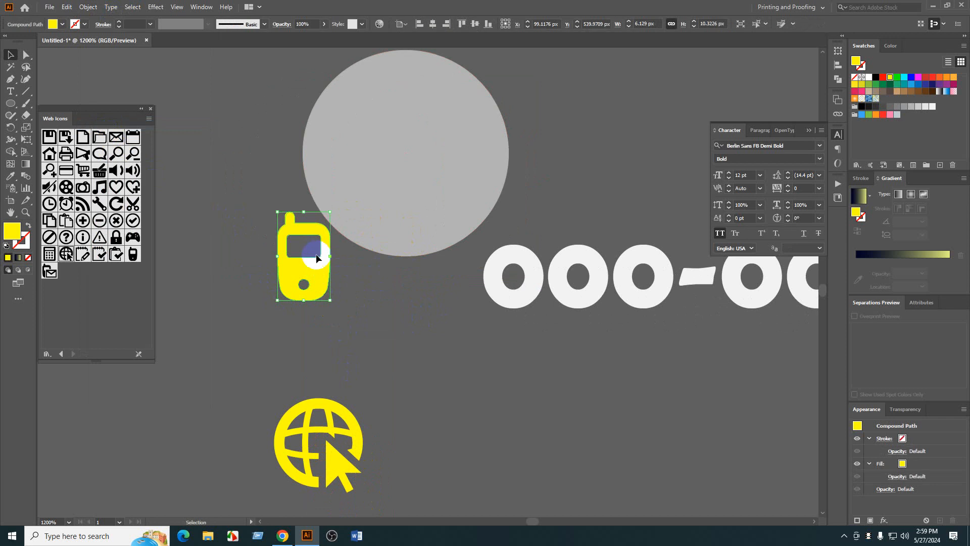
drag(423, 206, 406, 344)
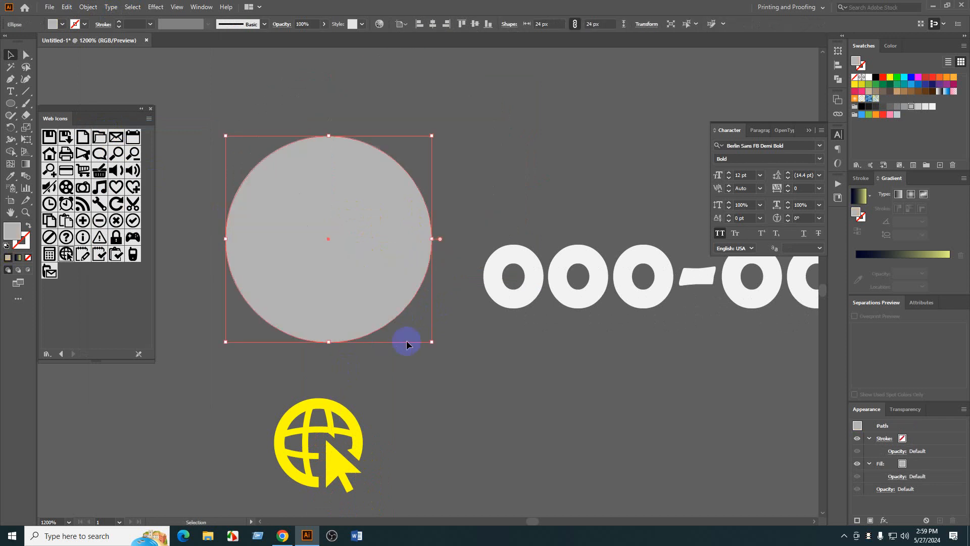
key(a)
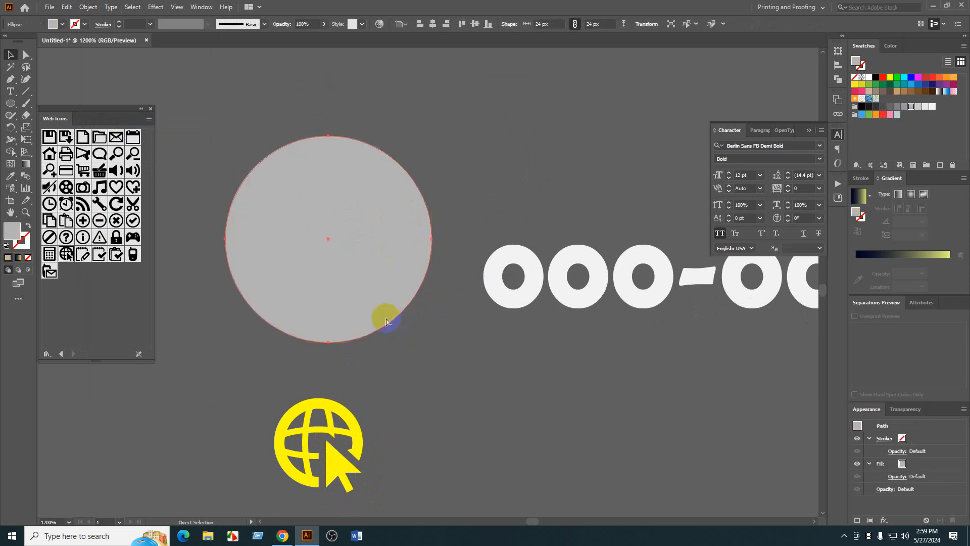
key(v)
- Show the Layers panel, dock it with the collapsed panels and expand it
click(836, 101)
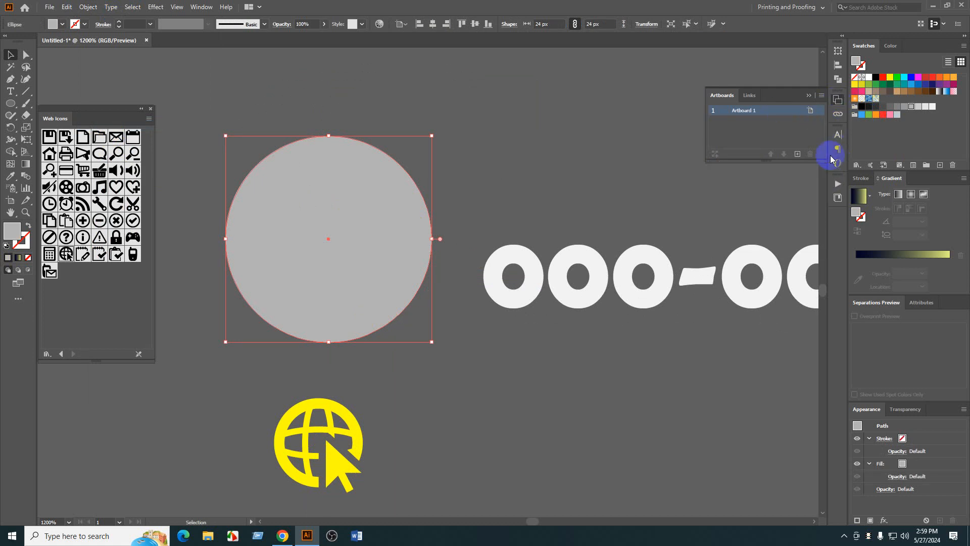
click(188, 8)
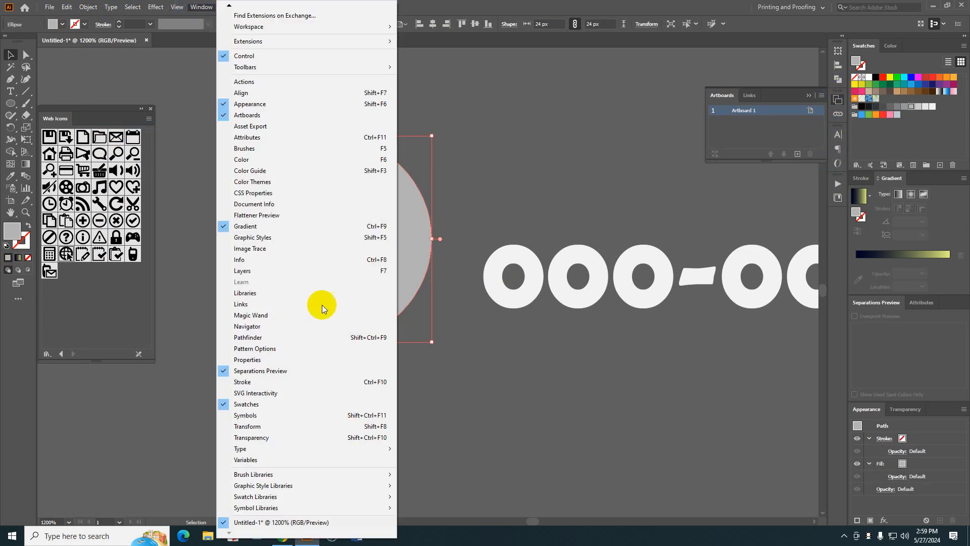
click(281, 282)
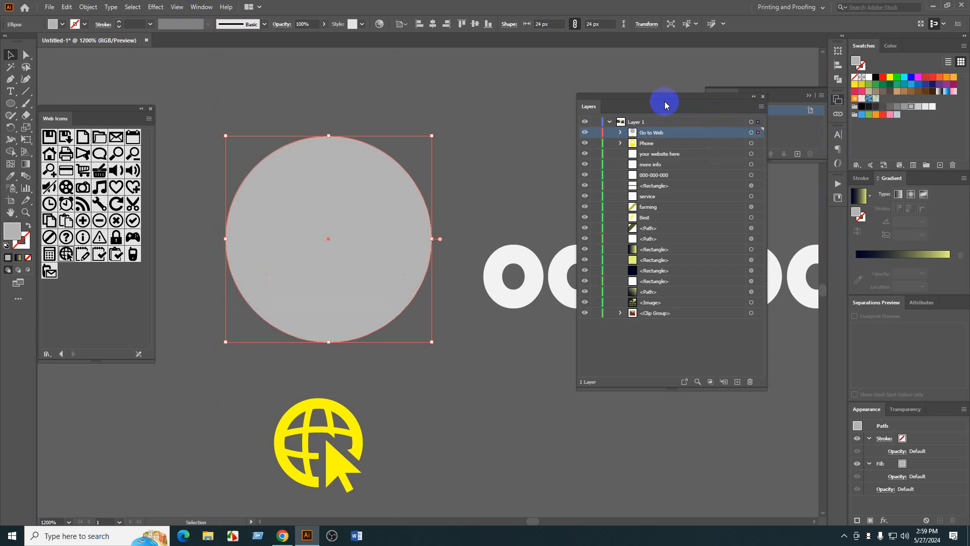
drag(665, 105, 836, 129)
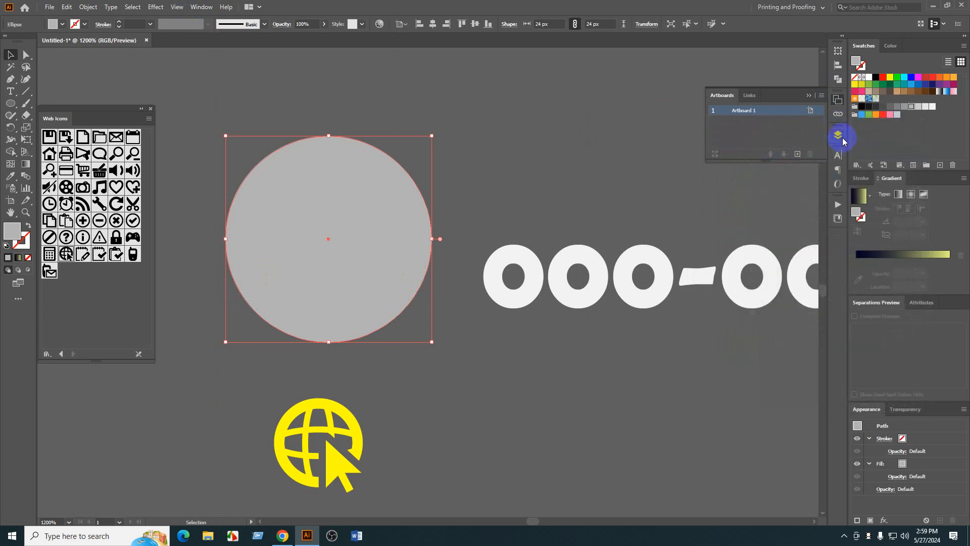
click(838, 135)
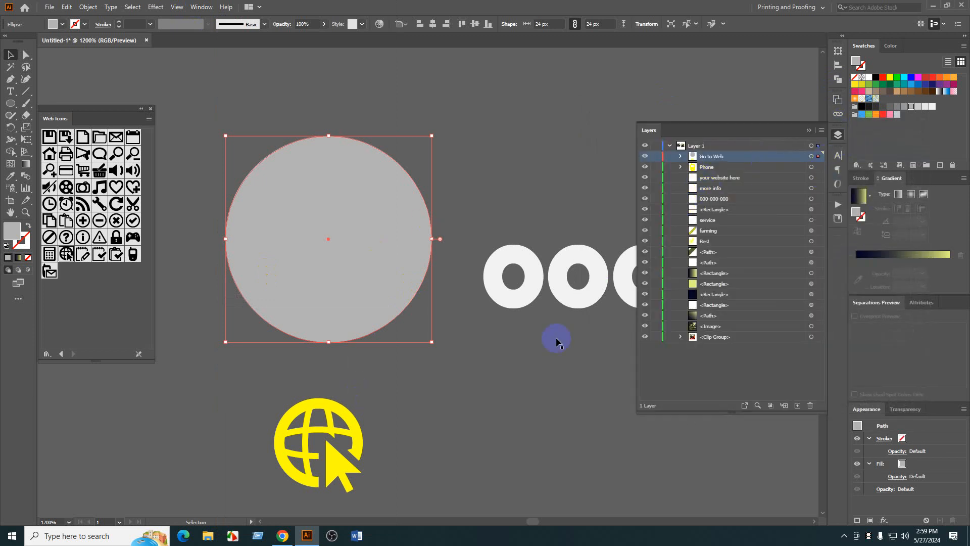
- Reorder the Go to Web entry below Phone in Layer 1 and move the phone icon to the middle of the grey circle
click(713, 171)
click(723, 158)
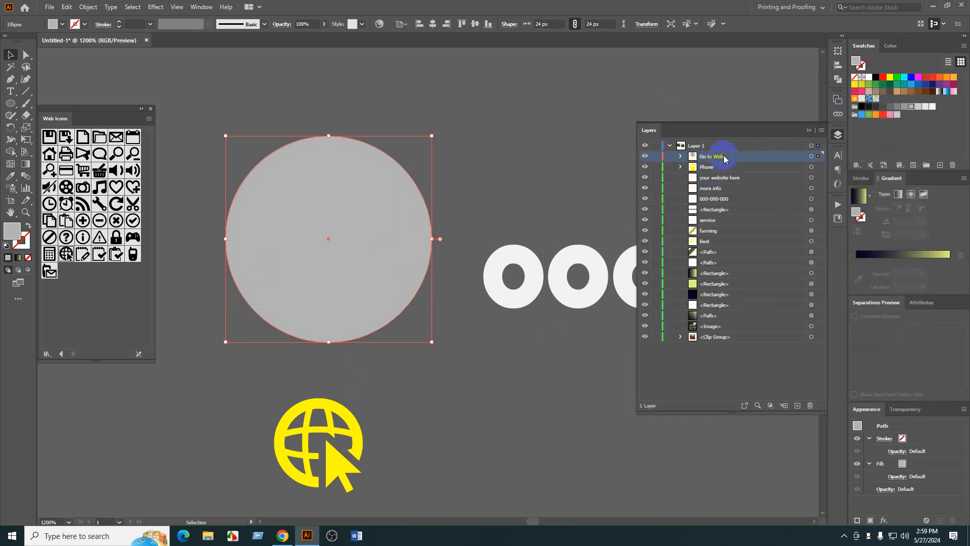
drag(734, 157, 733, 174)
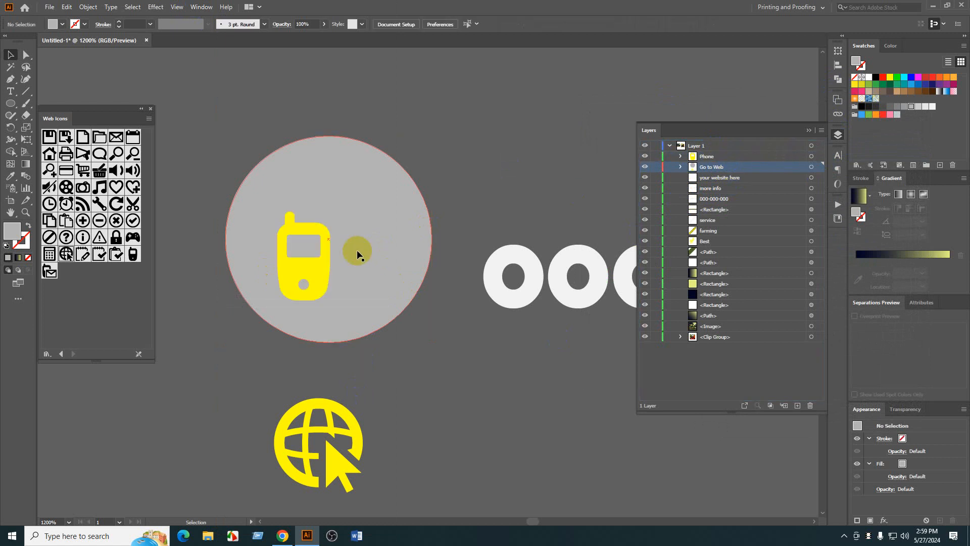
click(320, 290)
drag(319, 290, 353, 273)
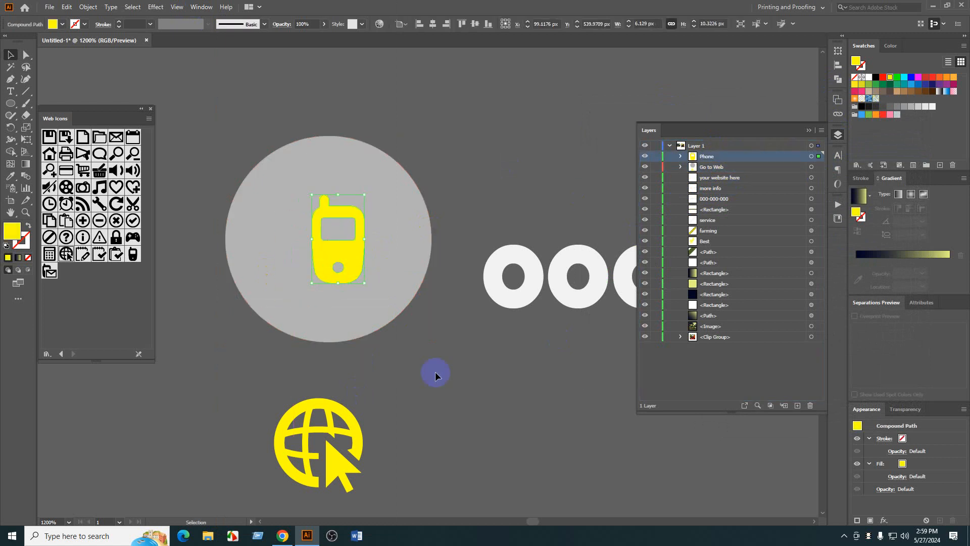
click(433, 374)
- Shrink the grey circle to 18 px about its centre and align it centrally with the phone icon
scroll(423, 305, down, 1)
click(428, 238)
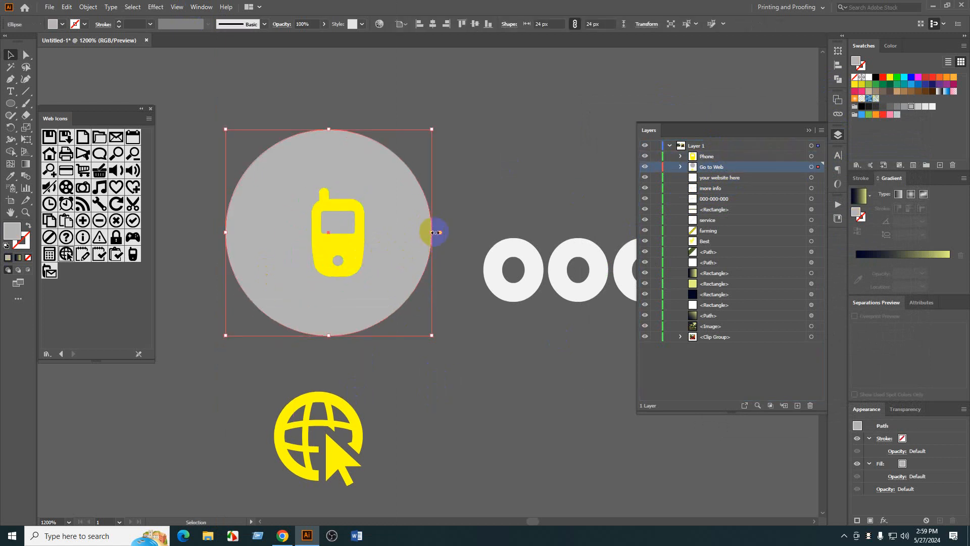
drag(434, 233, 406, 233)
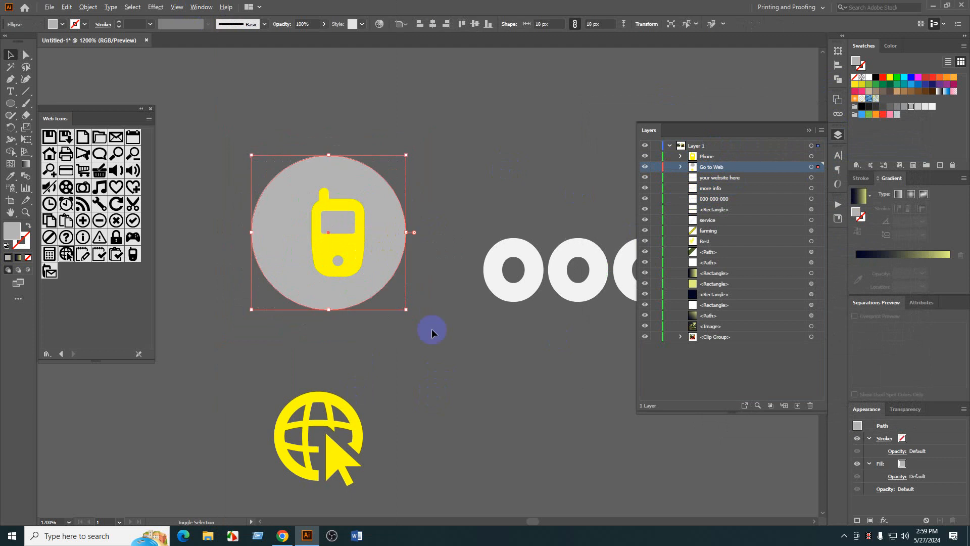
shift+click(360, 248)
click(431, 23)
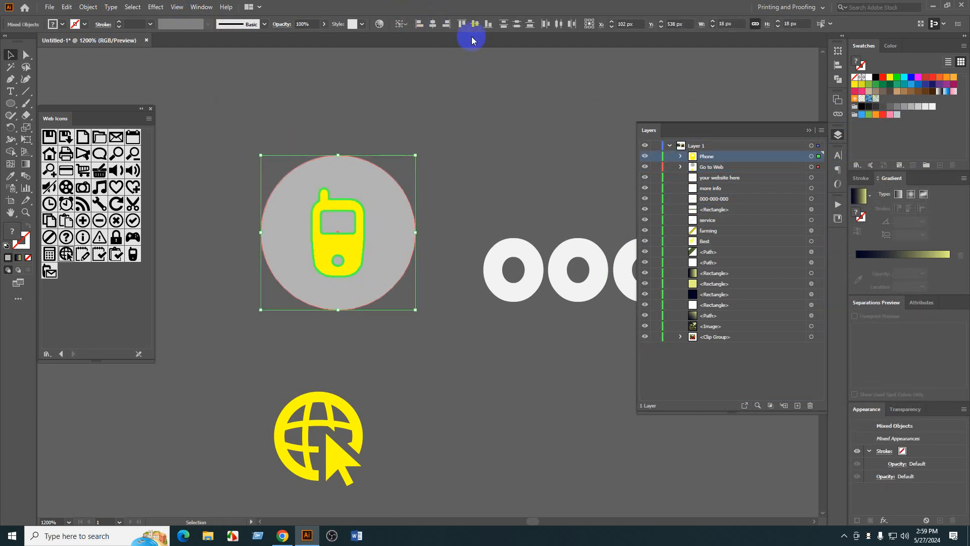
click(429, 206)
- Fill the circle behind the phone with yellow and the phone icon with green
click(408, 221)
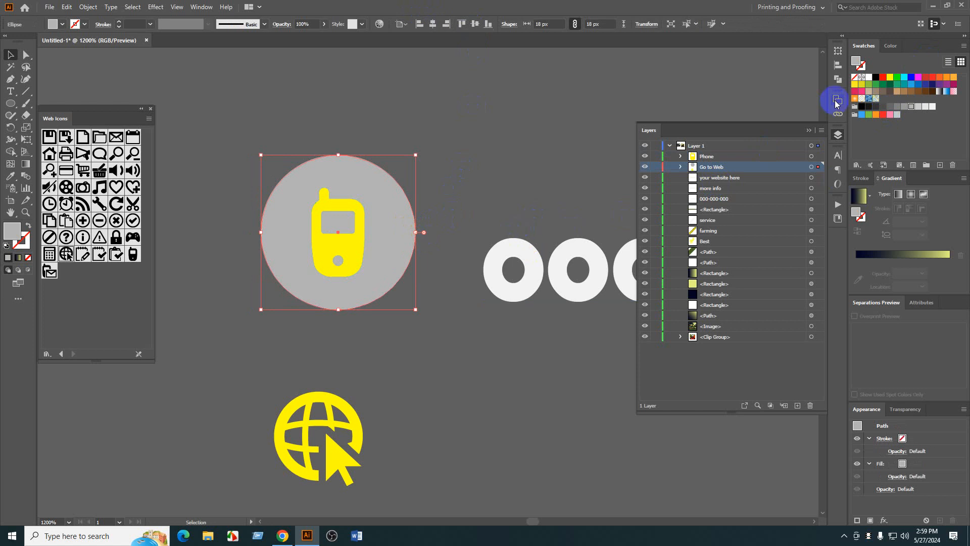
click(885, 81)
click(347, 241)
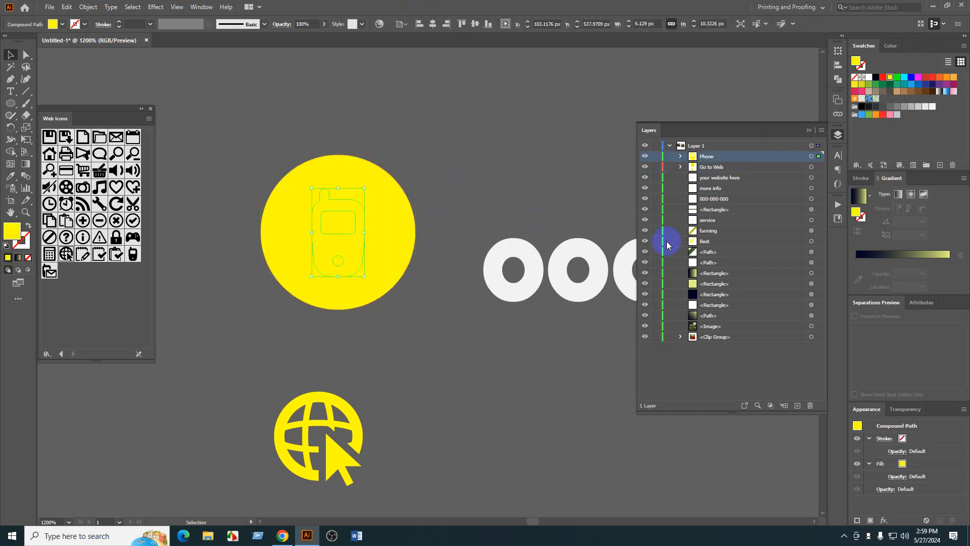
click(897, 84)
- Recolour the phone icon with the dark green sampled from the bar behind MORE INFO
scroll(447, 388, down, 2)
key(i)
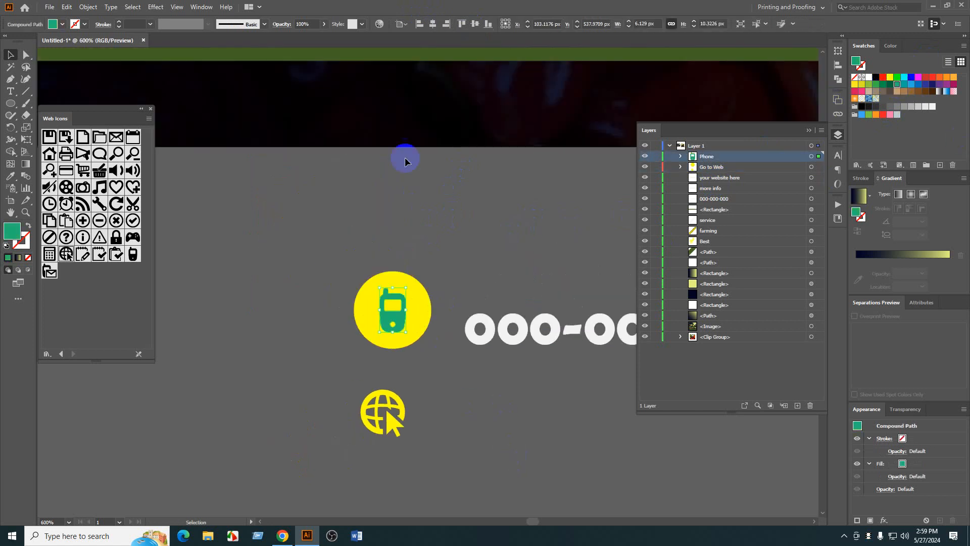
click(401, 54)
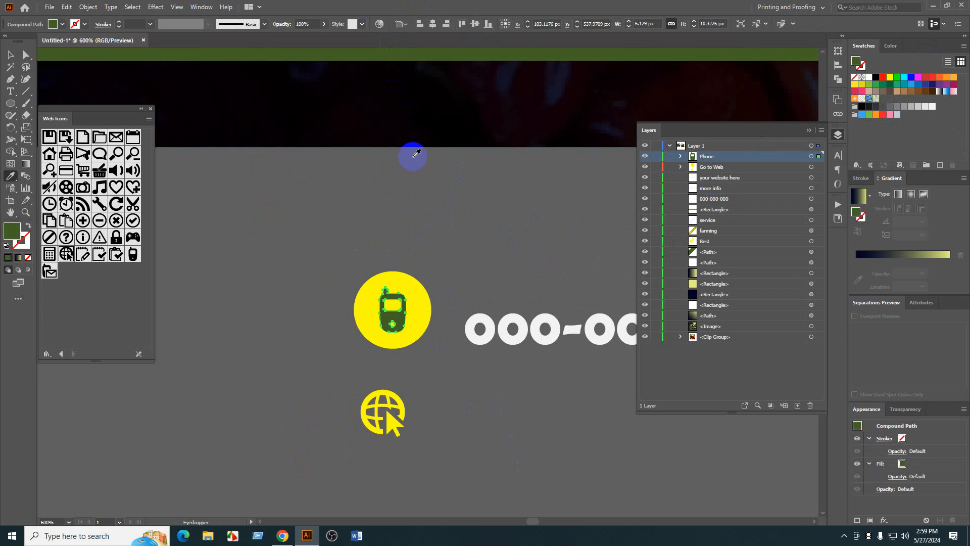
key(v)
click(463, 401)
drag(457, 382, 464, 408)
scroll(458, 426, down, 2)
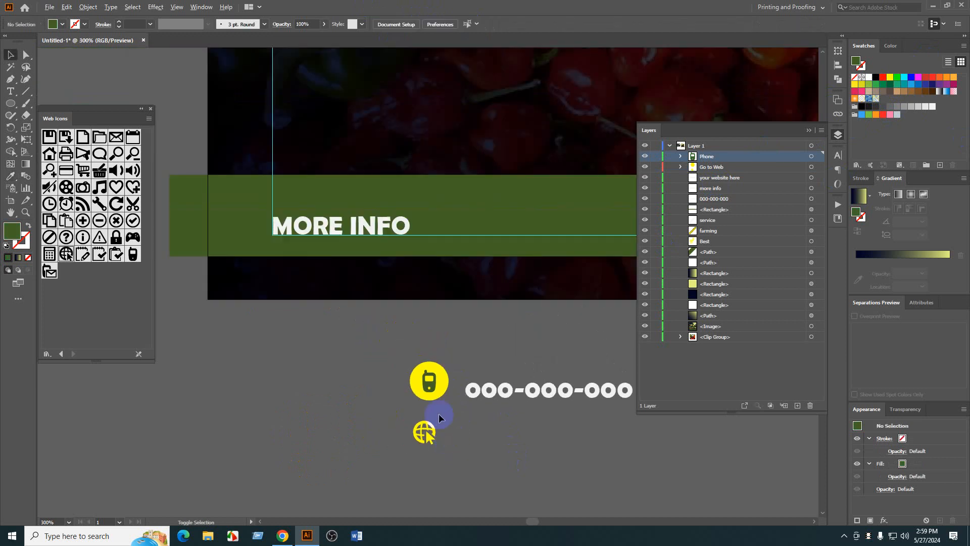
- Scale the yellow circle around the phone icon down to about 15.8 px across
scroll(438, 417, up, 5)
click(471, 340)
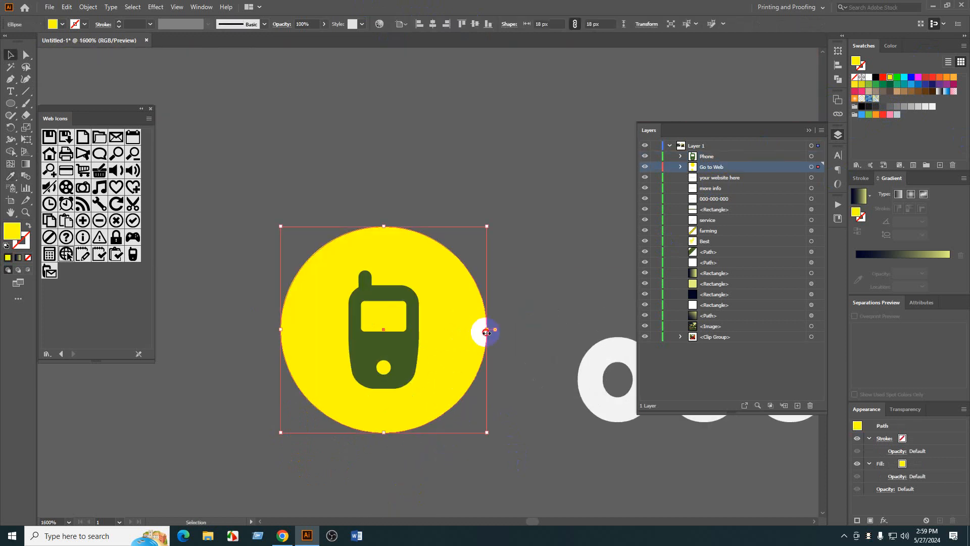
mouse_move(486, 332)
mouse_down()
mouse_move(468, 331)
mouse_move(476, 346)
mouse_up()
click(510, 411)
scroll(510, 411, right, 1)
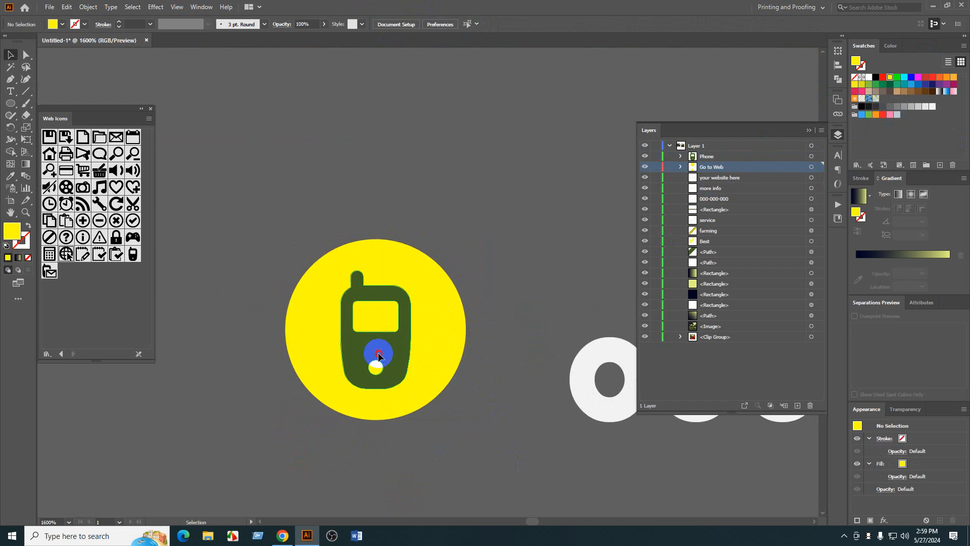
- Fill the phone icon with a dark grey swatch and check how it looks on the circle
click(378, 355)
click(876, 107)
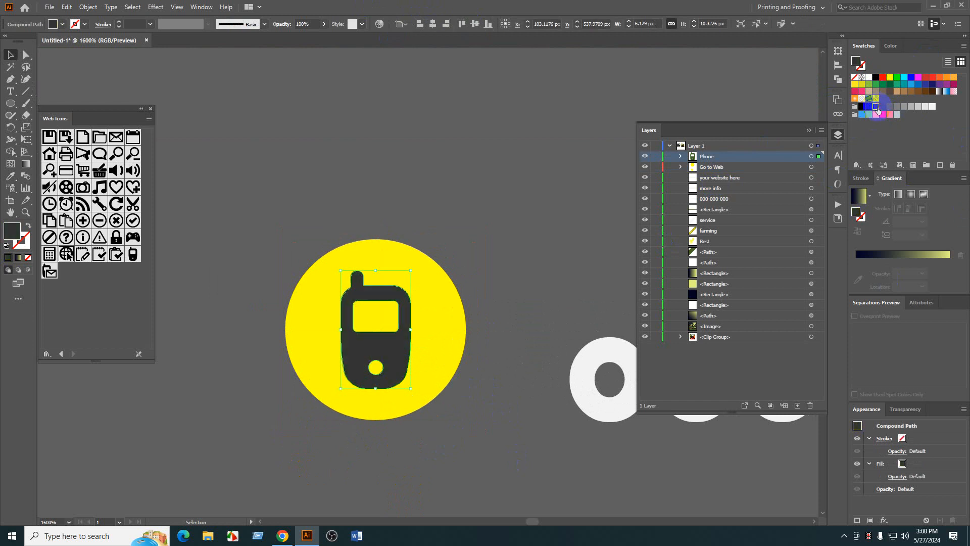
click(490, 222)
scroll(473, 455, down, 5)
scroll(488, 435, up, 6)
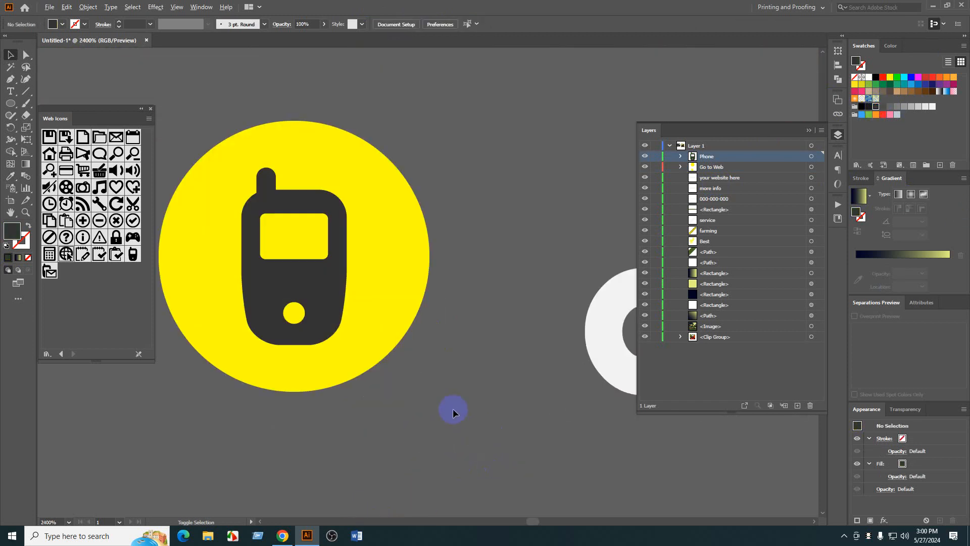
- Offset the yellow circle's path outward by 1 px with Miter joins and a miter limit of 4
click(376, 279)
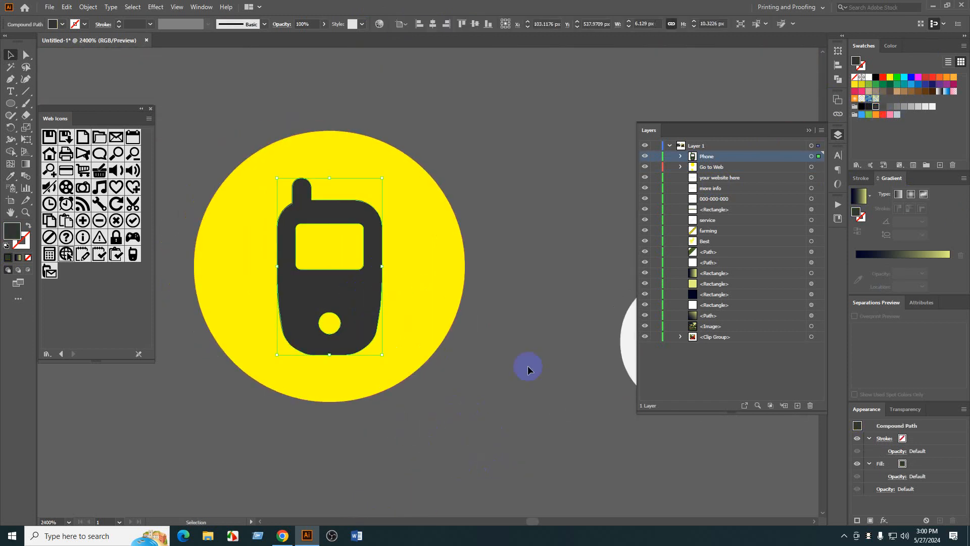
click(426, 263)
click(88, 6)
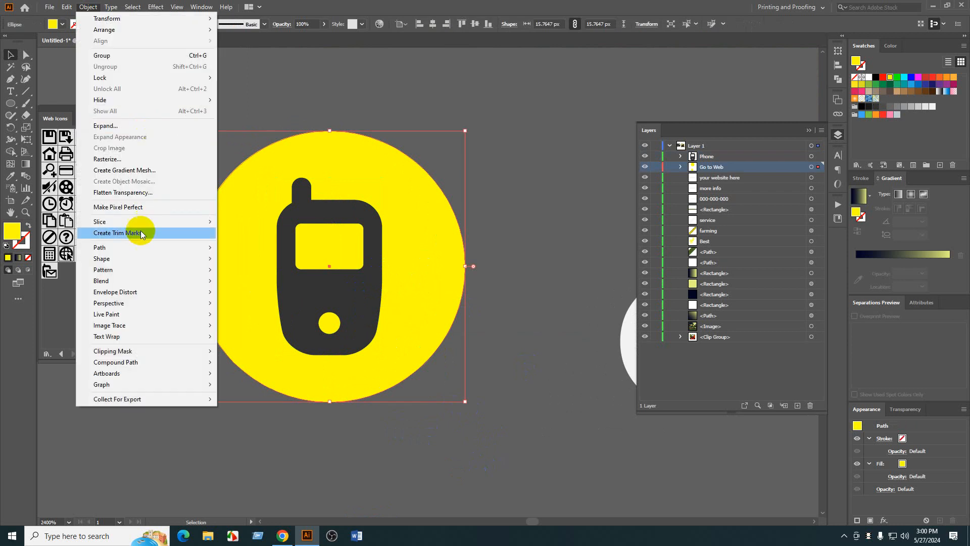
mouse_move(152, 247)
click(253, 284)
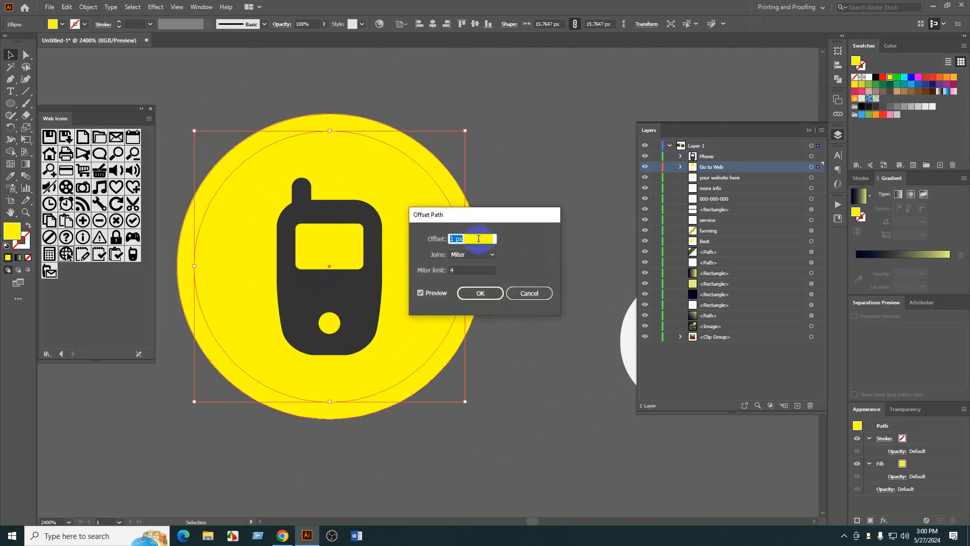
click(479, 292)
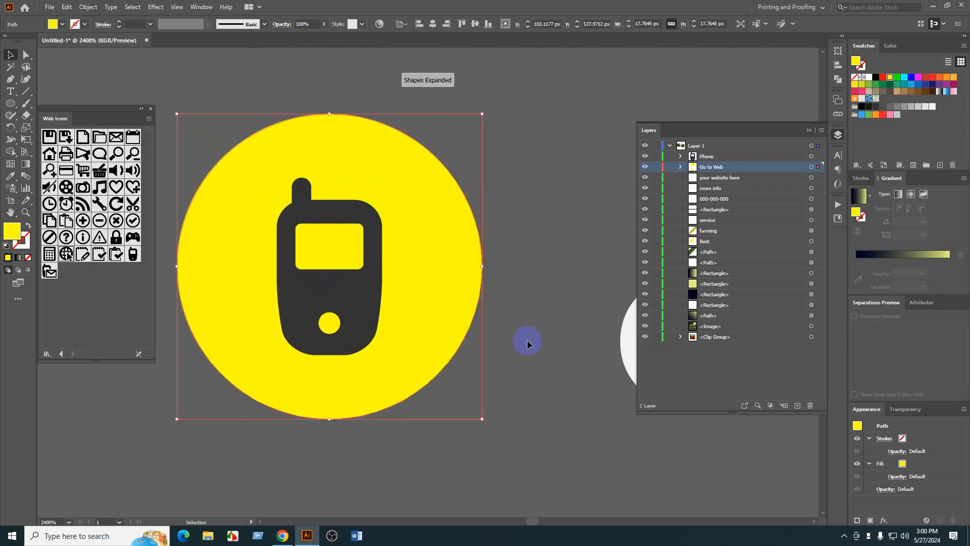
- Fill the larger offset circle with off-white to form a ring around the yellow circle
click(935, 106)
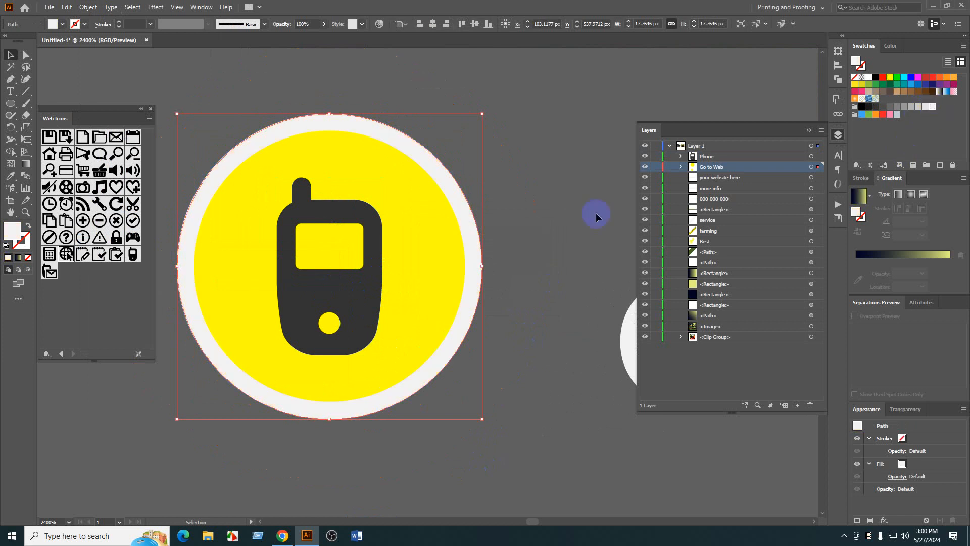
click(530, 320)
scroll(521, 354, down, 2)
scroll(501, 386, down, 2)
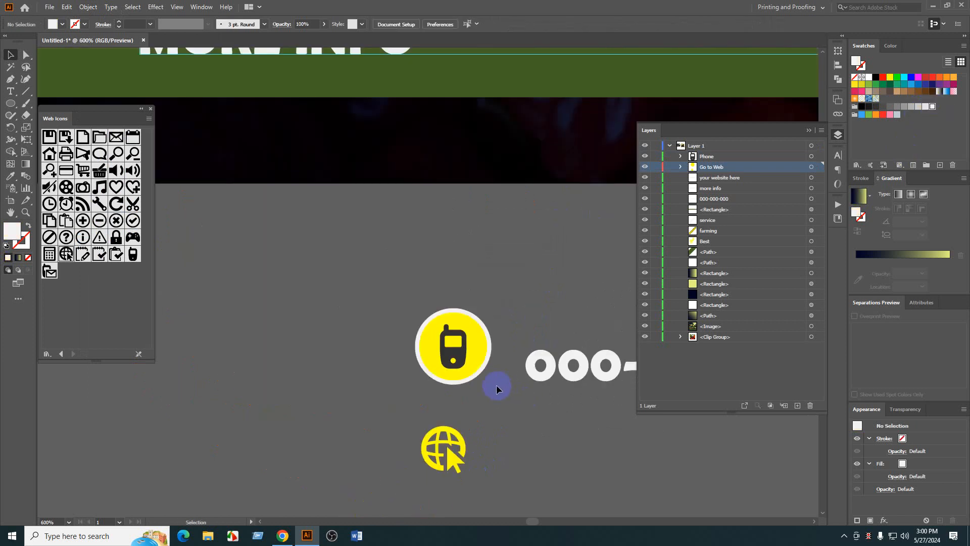
- Group the off-white ring with the yellow circle behind the phone icon
drag(514, 280, 379, 399)
click(526, 425)
drag(503, 425, 454, 329)
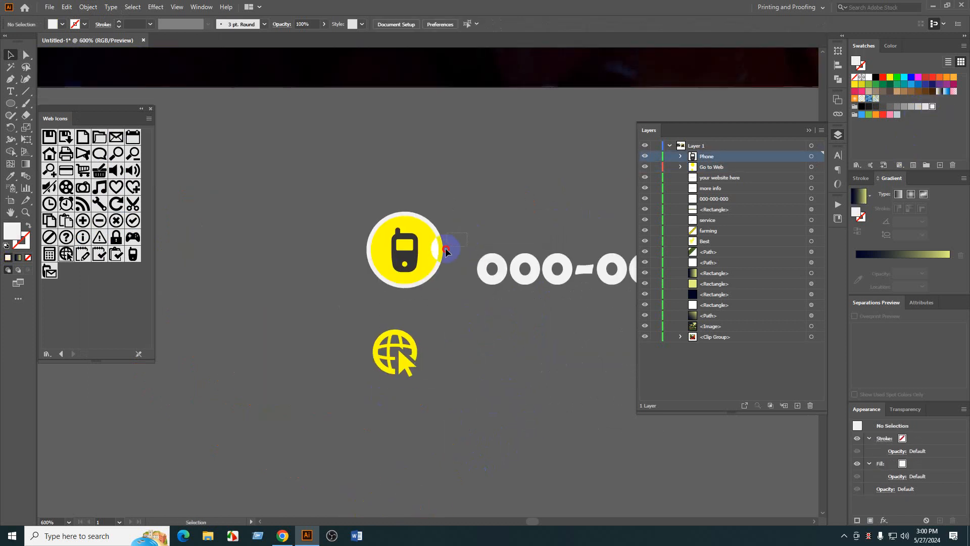
click(448, 267)
key(ctrl+g)
- Place a copy of the ringed yellow circle over the web icon, directly below the phone icon
click(451, 264)
drag(437, 255, 407, 360)
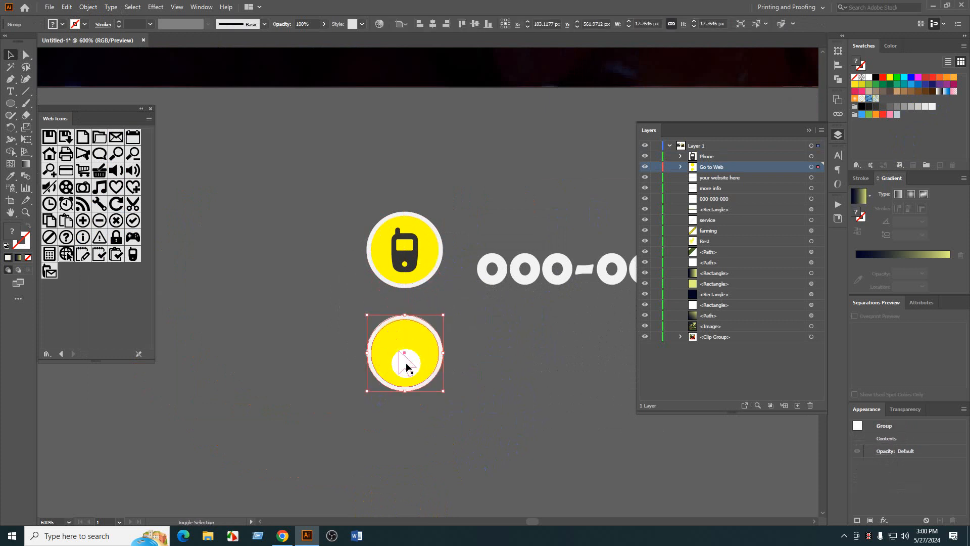
- Center the web icon and its ringed circle on each other horizontally and vertically, aligning to the selection instead of the artboard
shift+click(407, 364)
click(475, 26)
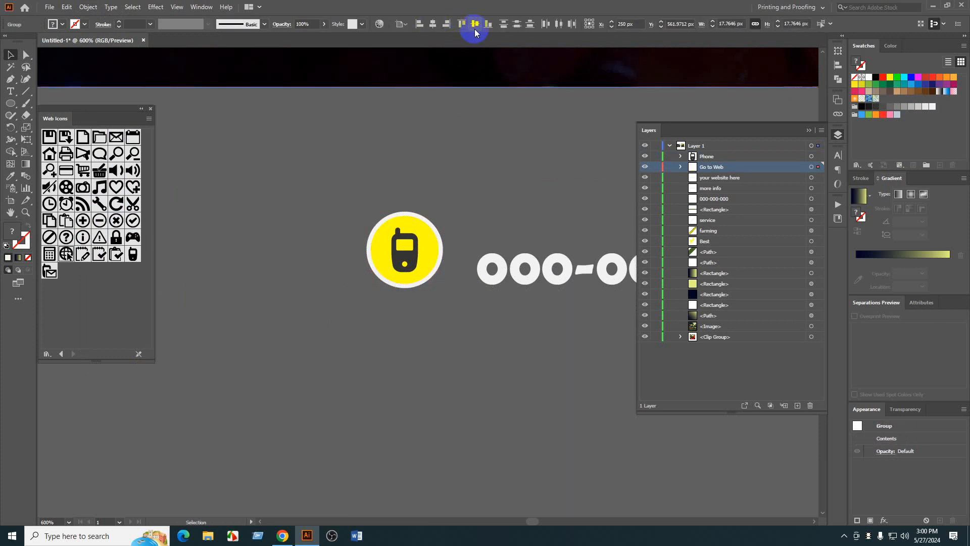
key(ctrl+z)
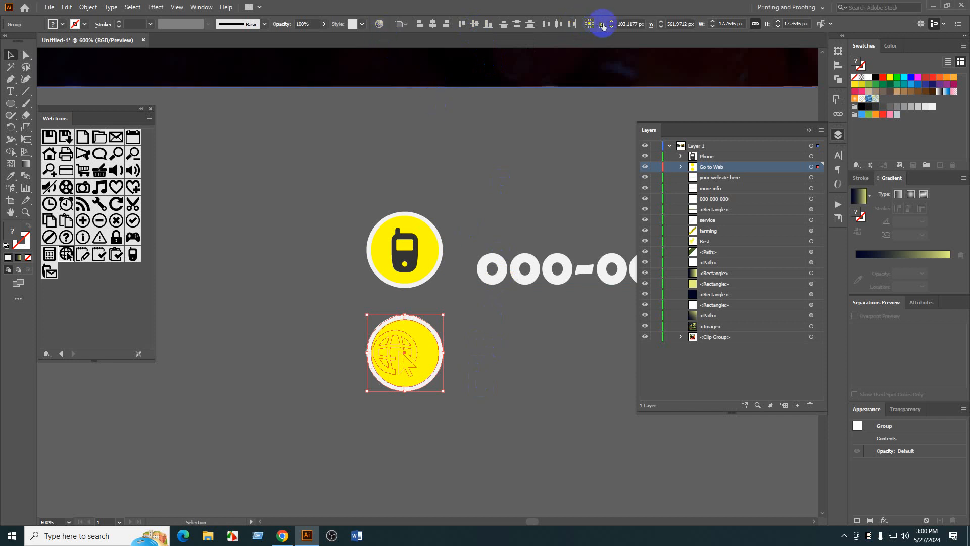
click(403, 25)
click(435, 40)
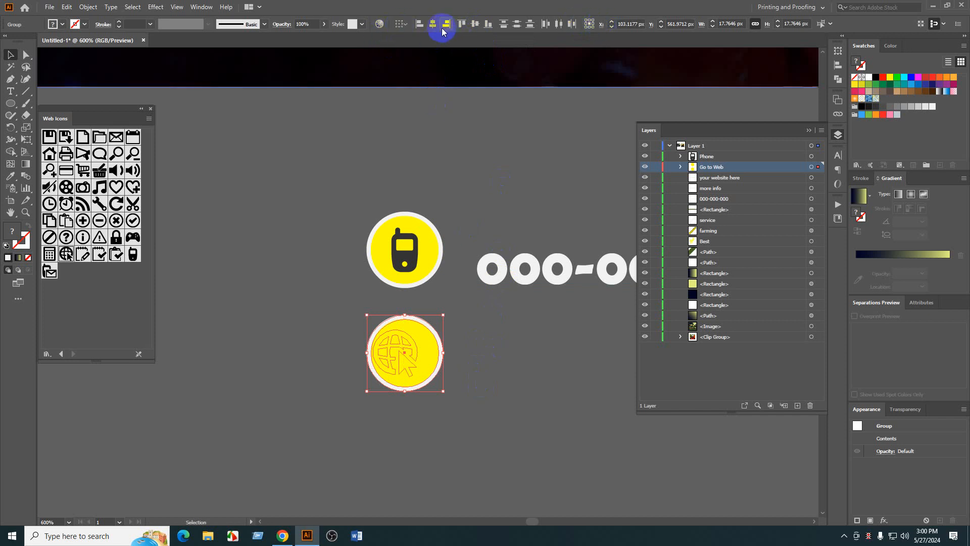
click(433, 24)
click(476, 24)
click(501, 460)
- Fill the globe-and-cursor web icon with the same dark grey swatch as the phone icon
scroll(442, 397, up, 1)
click(405, 338)
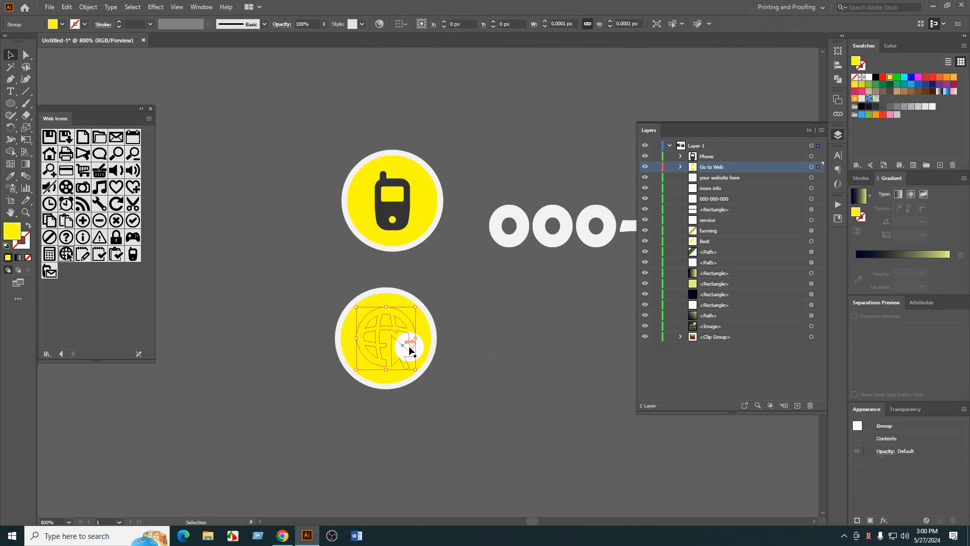
click(876, 106)
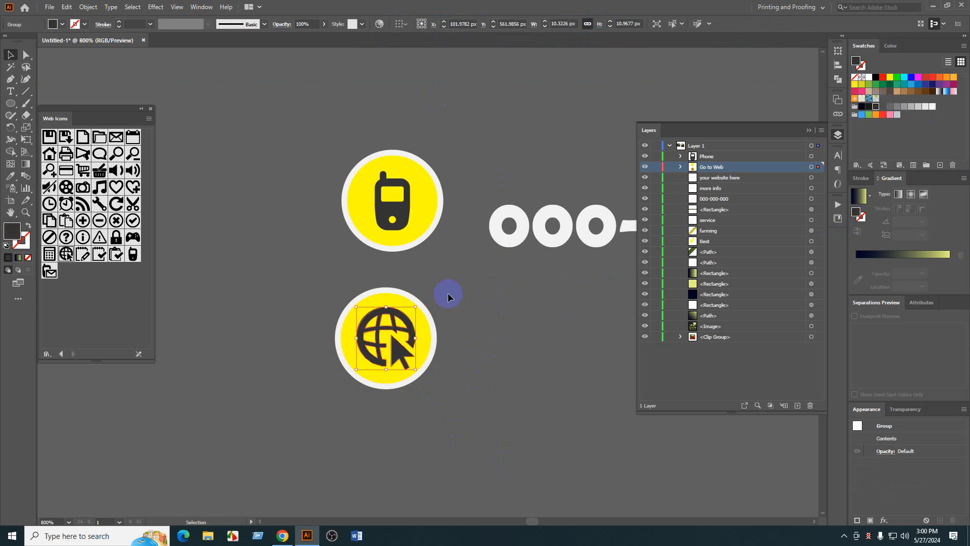
key(v)
click(515, 378)
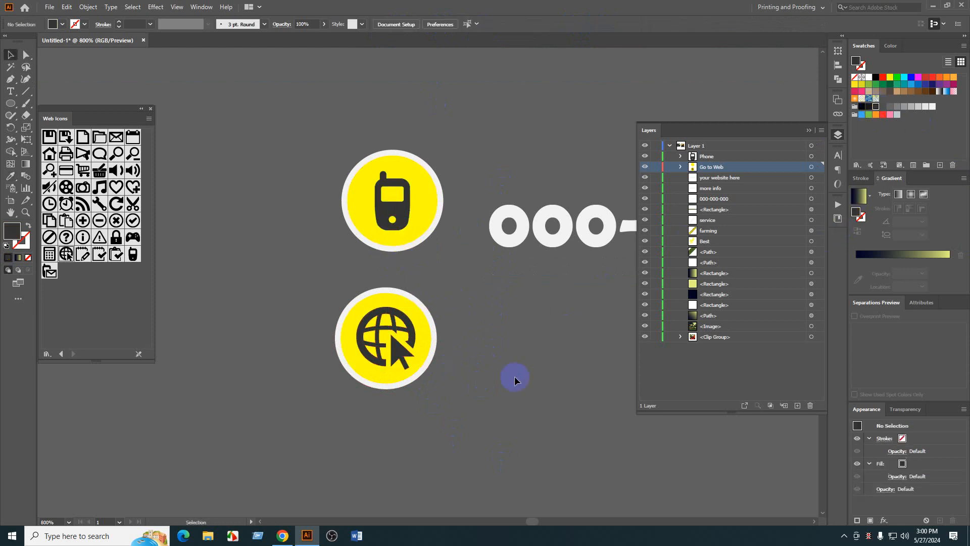
- Move the "YOUR WEBSITE HERE" text next to the web icon, below the phone number, and collapse the floating Layers list
scroll(489, 374, down, 1)
drag(551, 419, 430, 405)
scroll(430, 406, down, 2)
drag(497, 423, 197, 407)
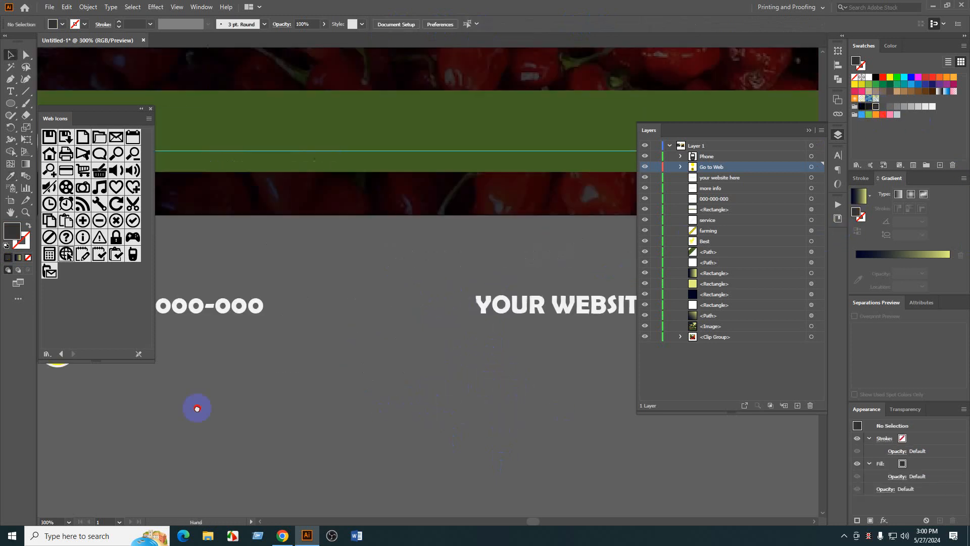
drag(302, 360, 428, 364)
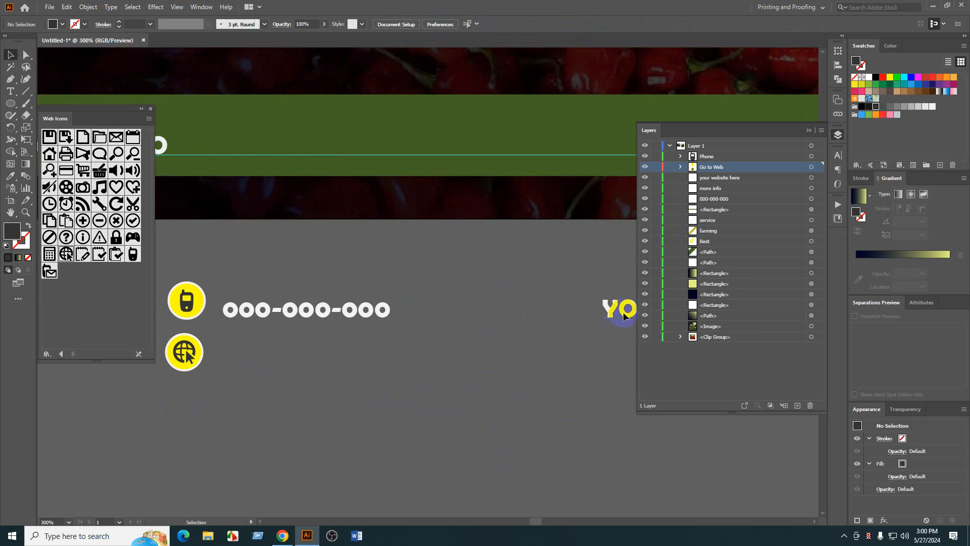
drag(624, 316, 251, 351)
click(809, 146)
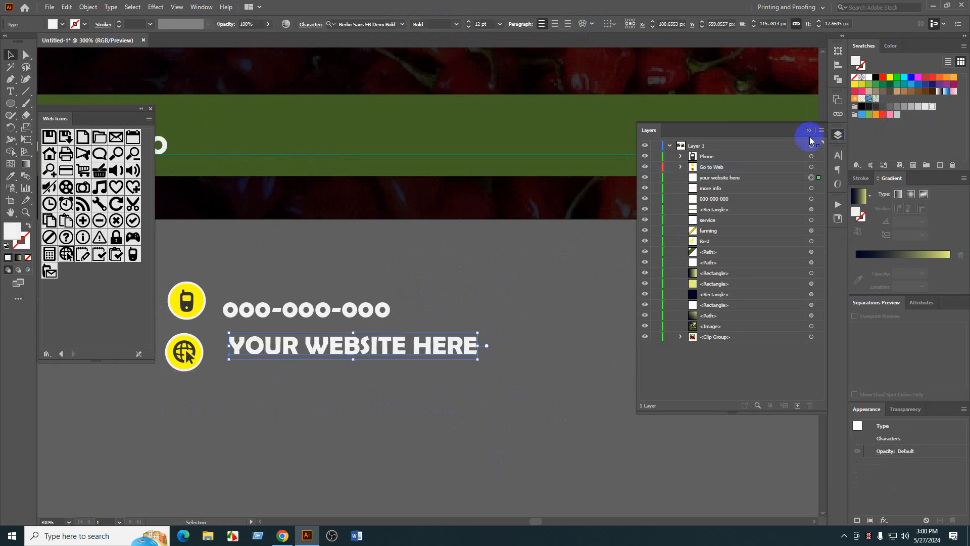
click(809, 130)
click(704, 284)
- Nudge the "YOUR WEBSITE HERE" text so its left edge lines up with the phone number text above it
drag(494, 431, 539, 426)
scroll(274, 380, up, 2)
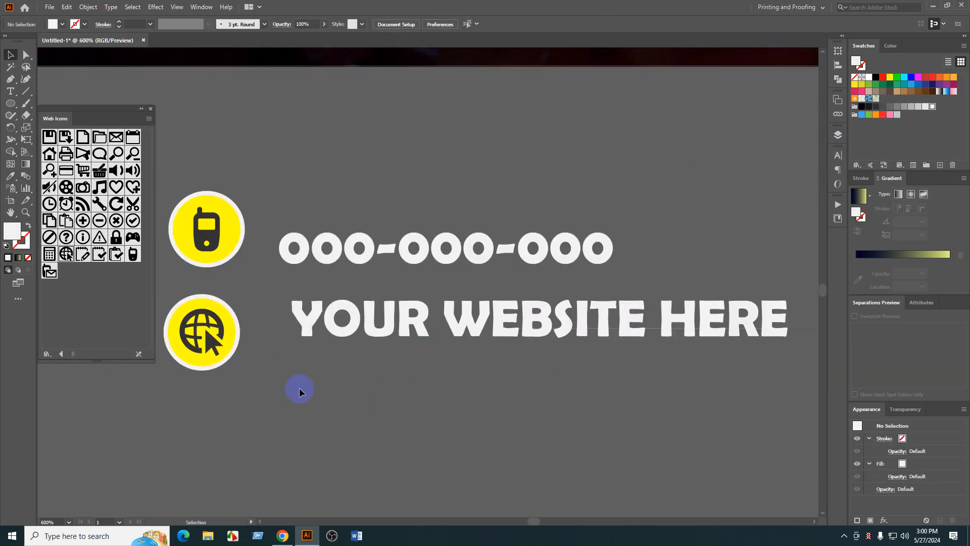
drag(277, 390, 381, 394)
drag(548, 311, 534, 319)
shift+click(452, 222)
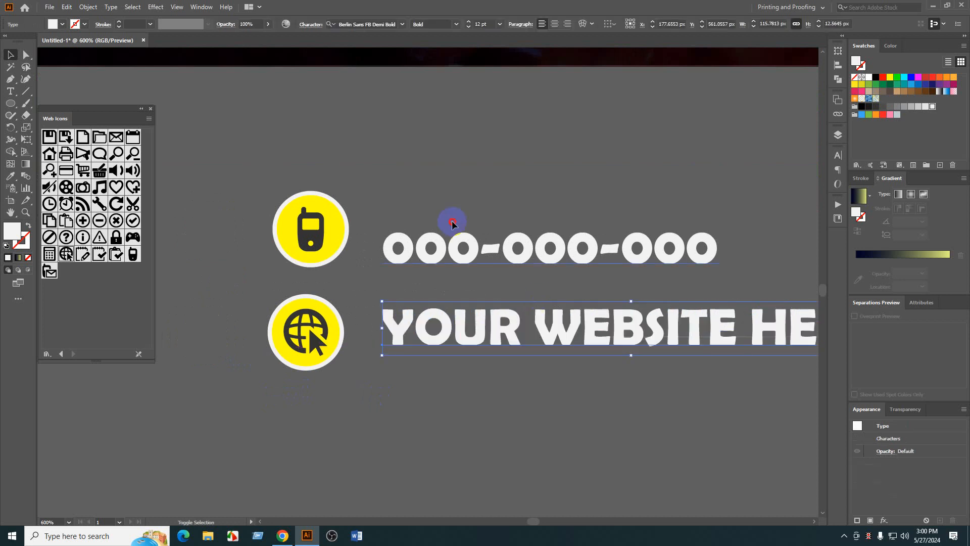
drag(452, 223, 553, 371)
key(ctrl+z)
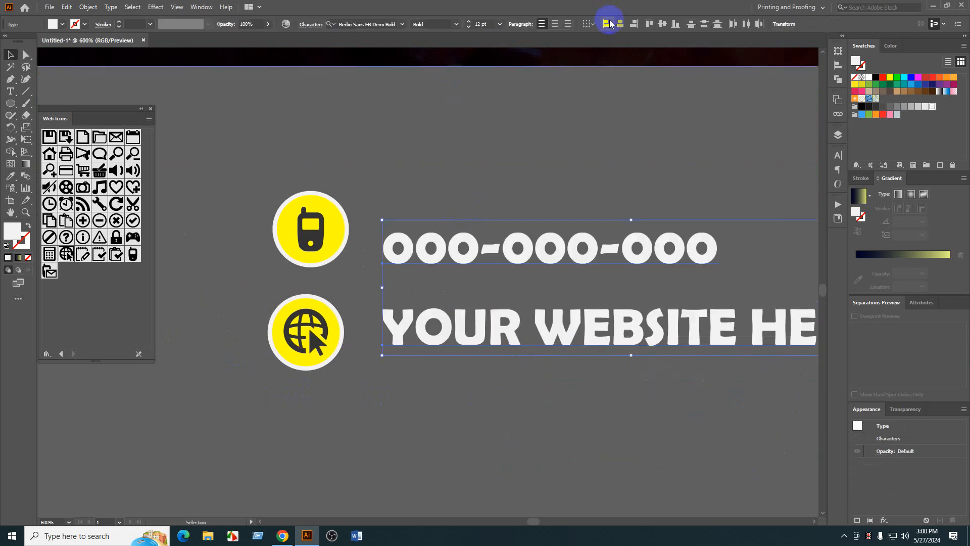
click(583, 140)
- Vertically center the phone number text with its ringed phone icon and group them as one row
drag(400, 188, 351, 260)
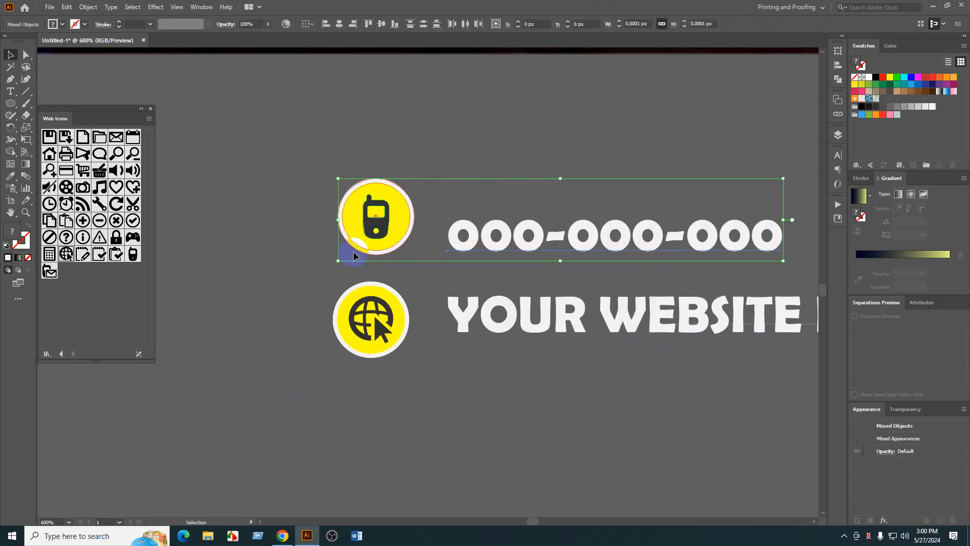
click(383, 24)
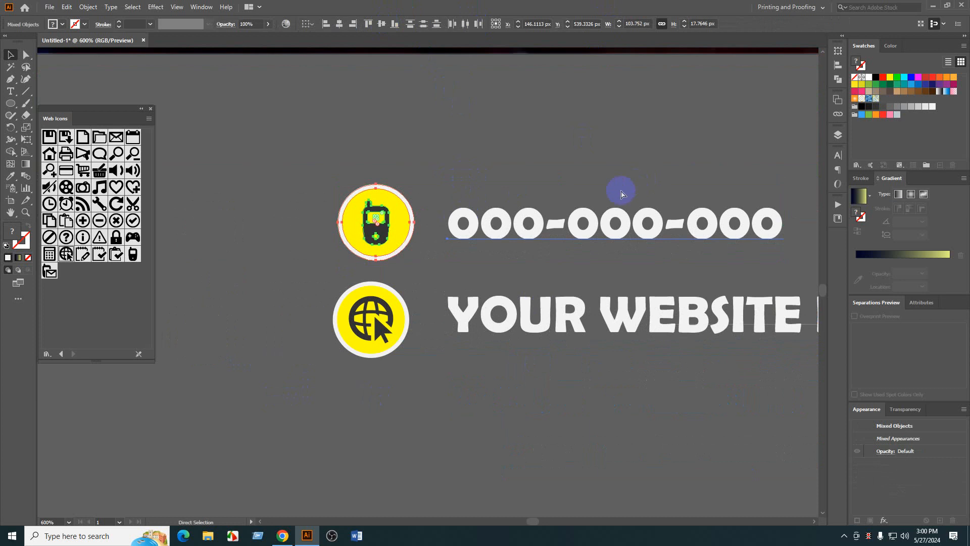
key(ctrl+g)
- Vertically center the "YOUR WEBSITE HERE" text with its ringed web icon
drag(502, 317, 536, 301)
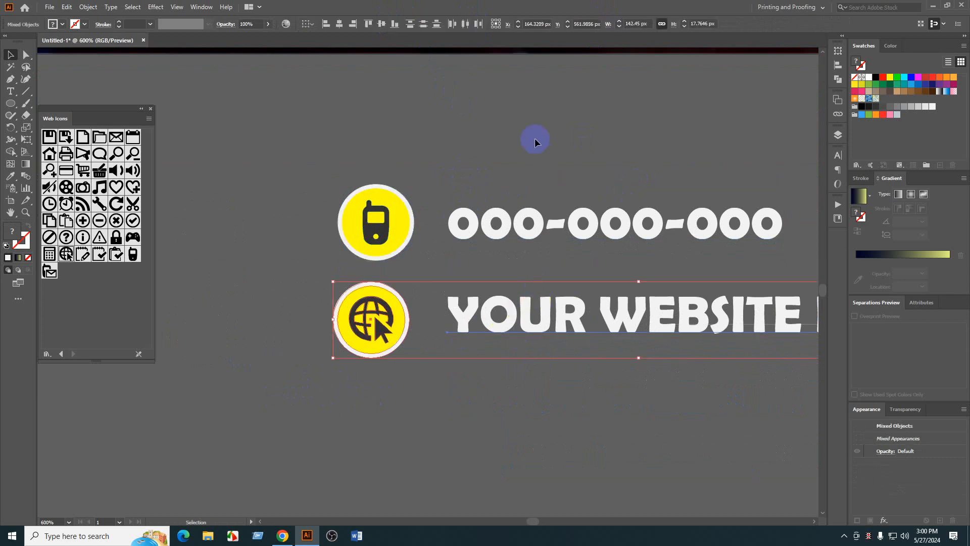
click(383, 24)
click(336, 403)
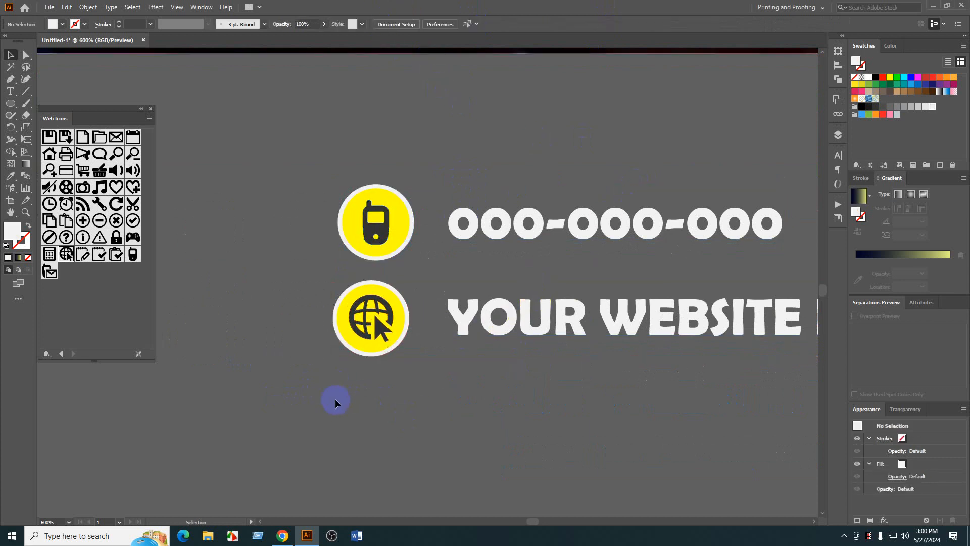
- Try to left-align the phone row with the separate web icon and circle, and undo the alignment
drag(336, 403, 399, 207)
key(ctrl)
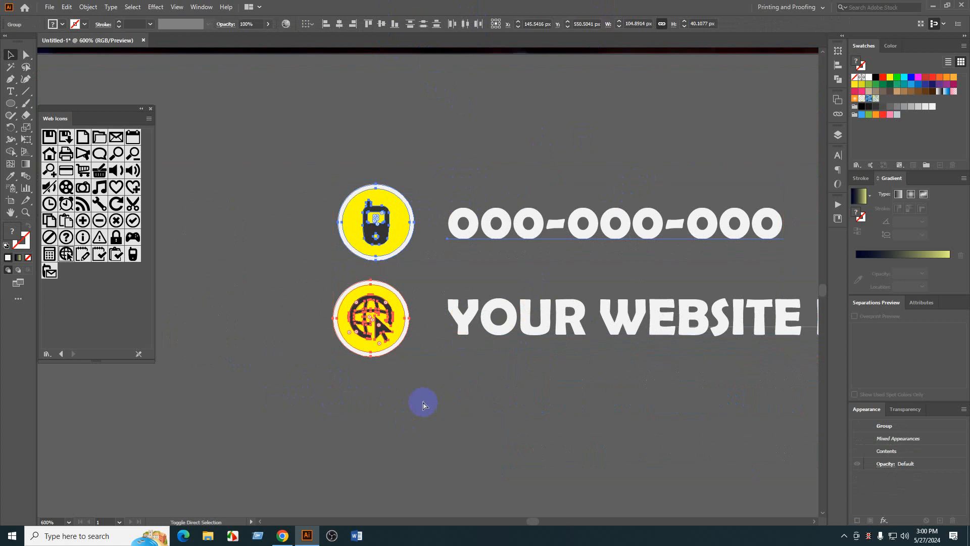
click(326, 24)
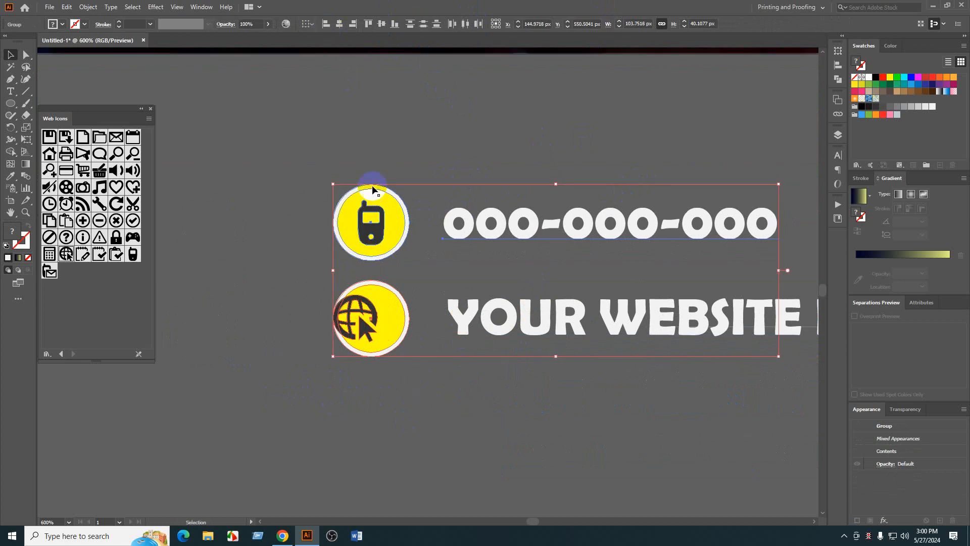
key(ctrl)
key(ctrl+z)
- Group the web icon with its ringed circle and left-align it with the phone row
drag(427, 468, 384, 306)
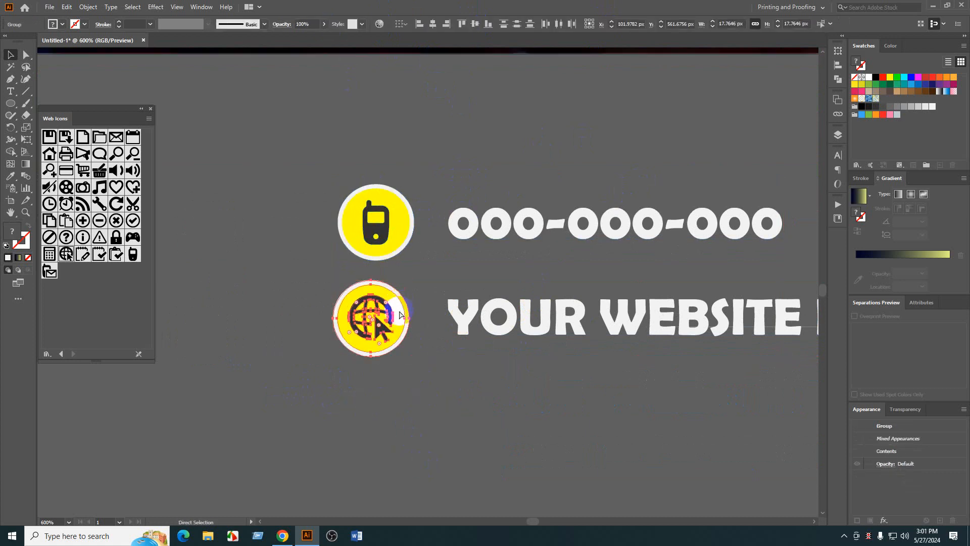
key(ctrl+g)
drag(414, 170, 415, 167)
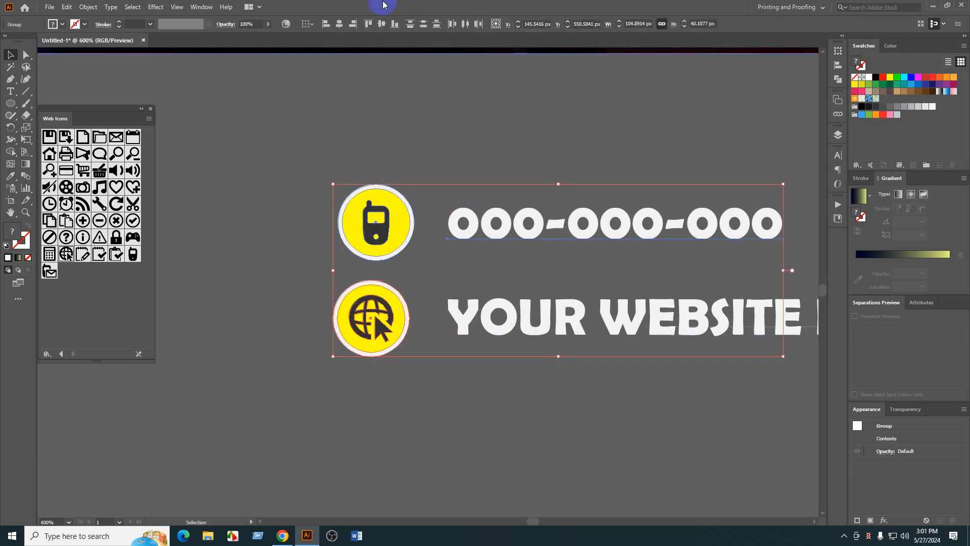
click(333, 24)
click(412, 426)
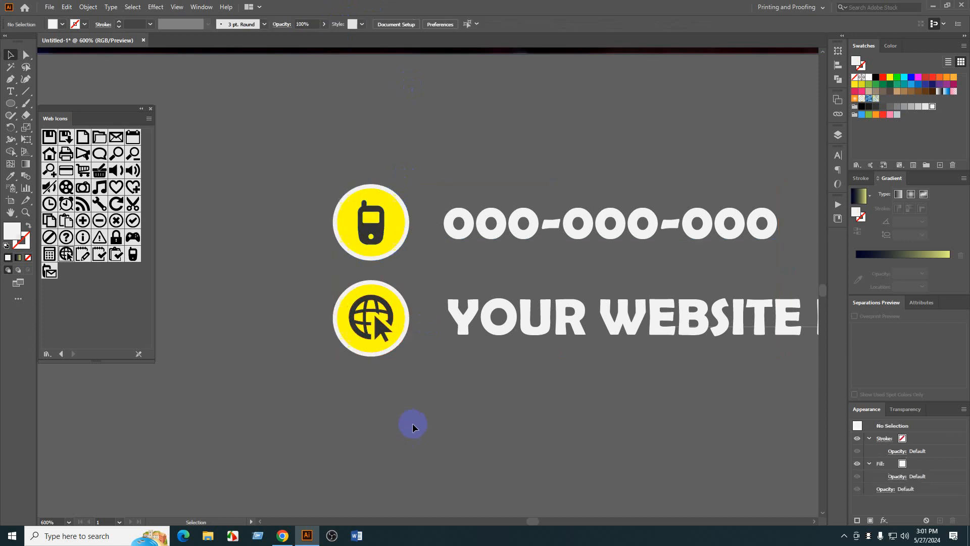
- Left-align the phone number text and the "YOUR WEBSITE HERE" text with each other
click(498, 315)
shift+click(490, 230)
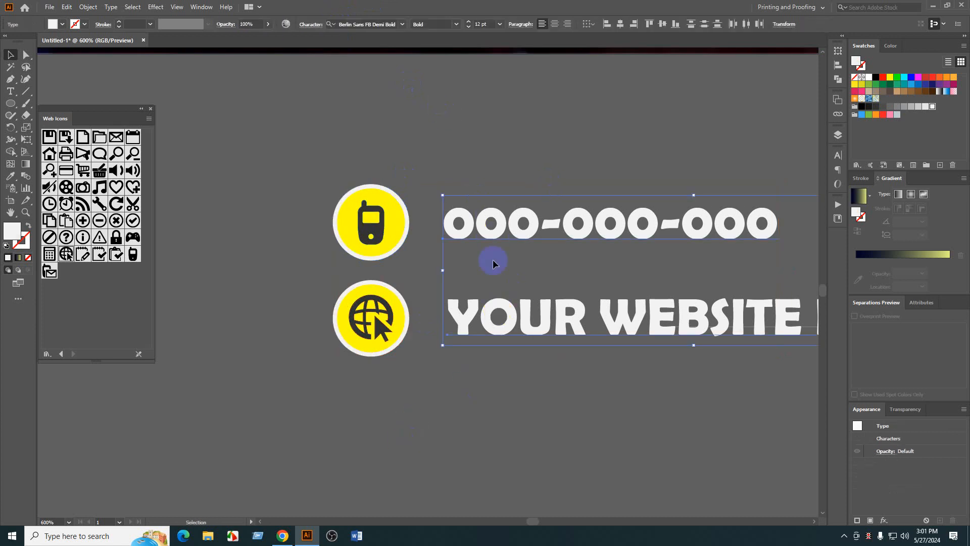
click(610, 24)
click(476, 371)
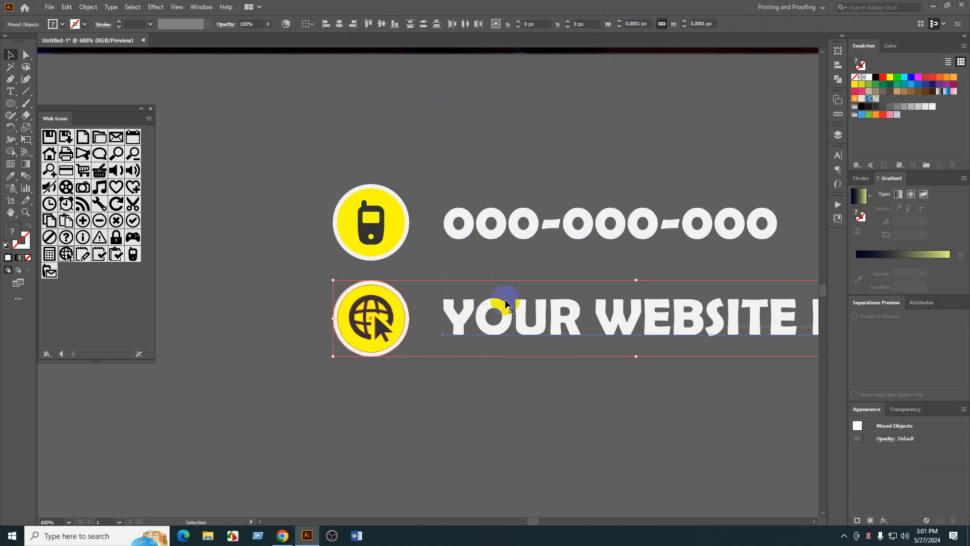
- Place the phone row in the green bar beside "MORE INFO" and the website row at the bar's right end, ending at the margin guide
scroll(477, 395, down, 3)
drag(598, 411, 393, 419)
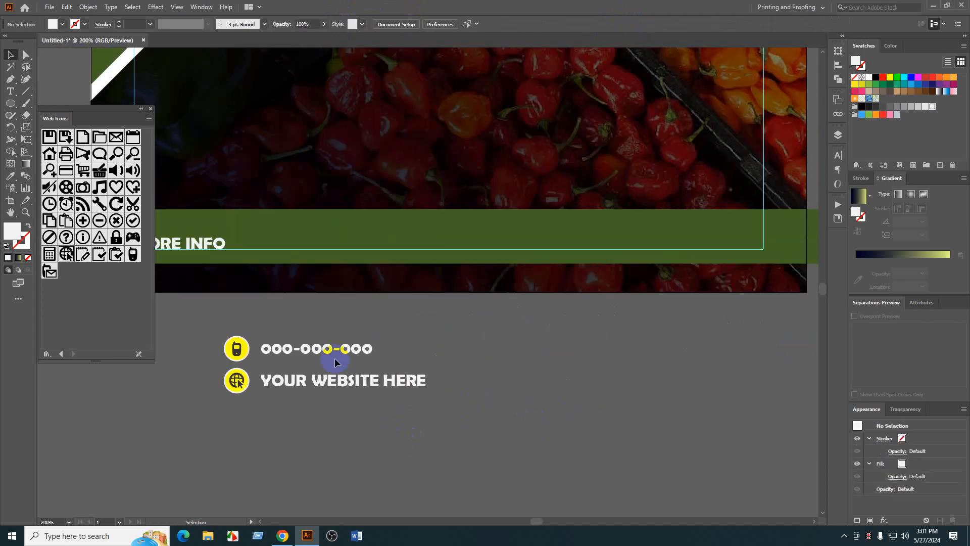
drag(330, 351, 371, 240)
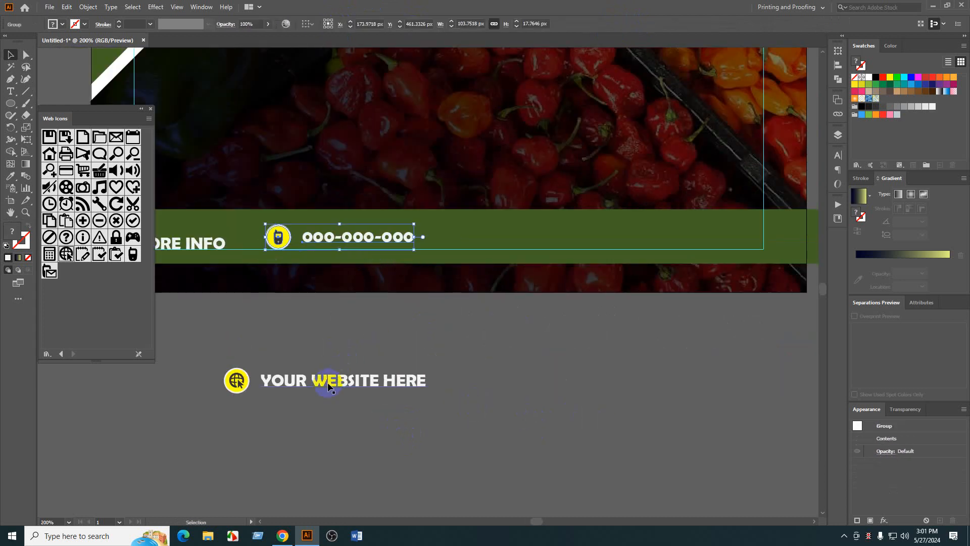
drag(331, 383, 666, 247)
click(696, 369)
drag(696, 368, 663, 369)
scroll(696, 225, up, 3)
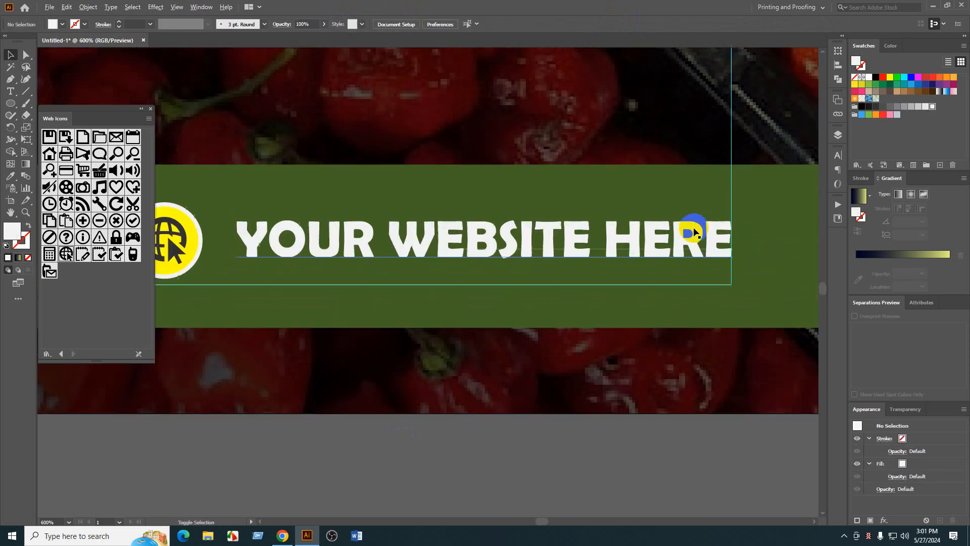
click(677, 248)
scroll(681, 327, down, 2)
click(539, 414)
drag(462, 414, 750, 406)
- Shift the phone row slightly right in the green bar and raise the "MORE INFO" text in line with it
click(410, 288)
drag(409, 288, 436, 289)
click(338, 485)
drag(326, 446, 399, 438)
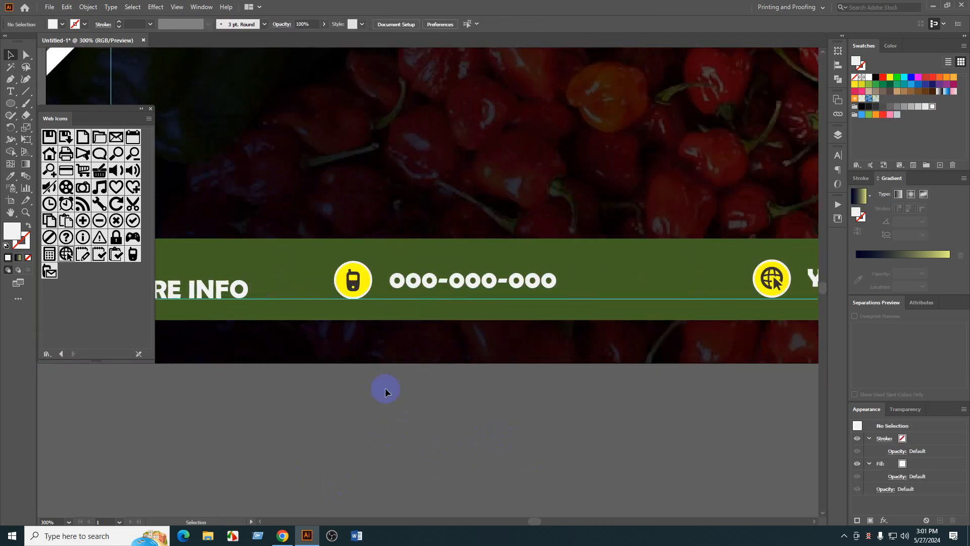
drag(208, 305, 394, 295)
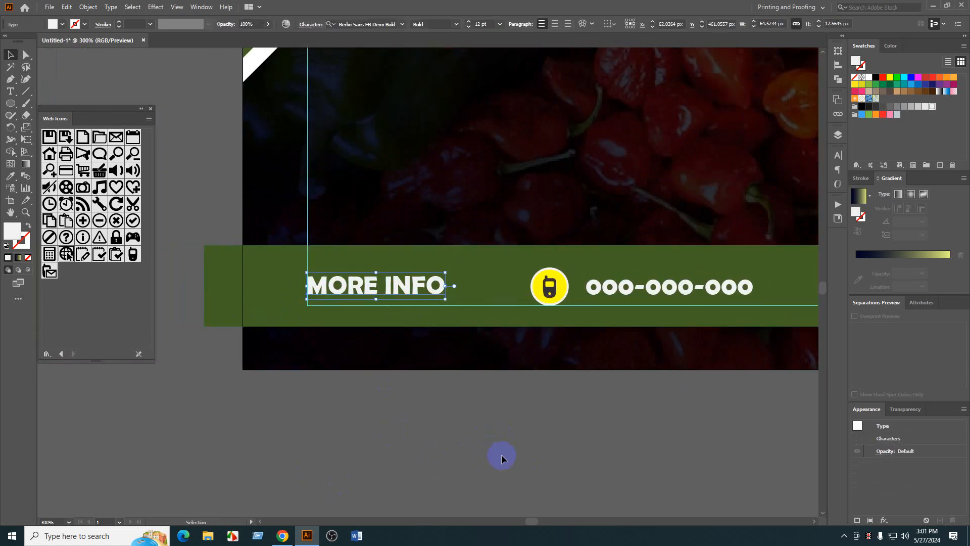
click(502, 454)
- Draw a rectangle about 76 by 17 px over the "MORE INFO" text in the green bar
drag(551, 446, 521, 445)
scroll(248, 269, up, 2)
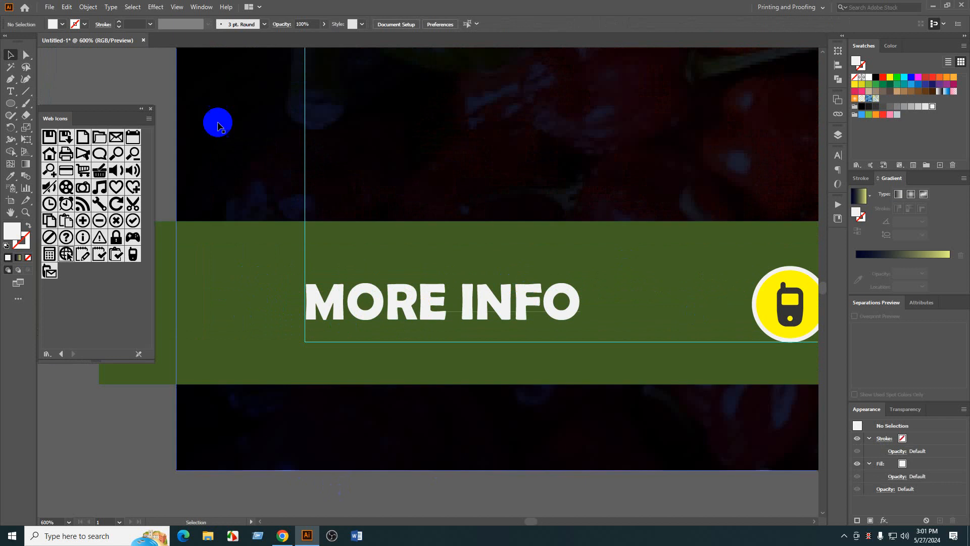
drag(10, 104, 59, 109)
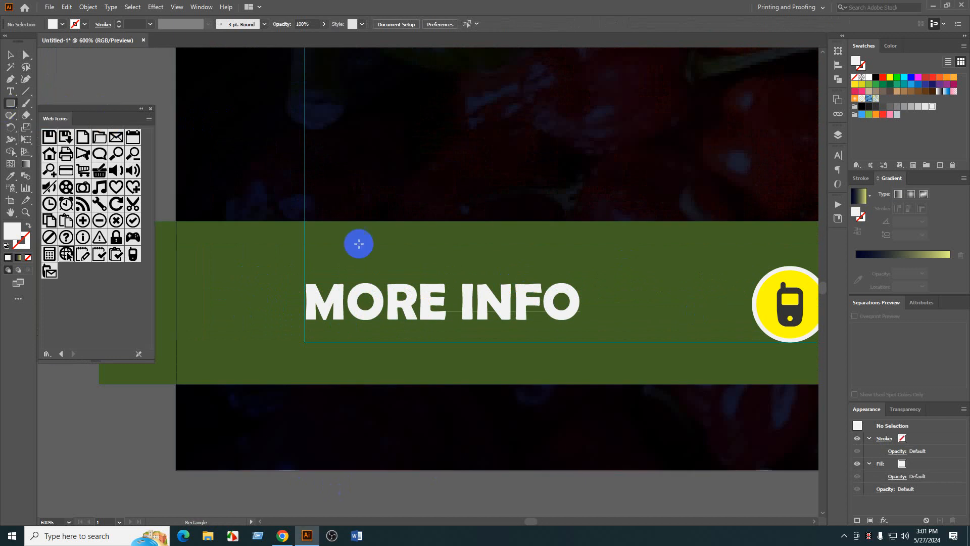
mouse_move(271, 266)
mouse_down()
mouse_move(448, 343)
mouse_move(596, 342)
mouse_up()
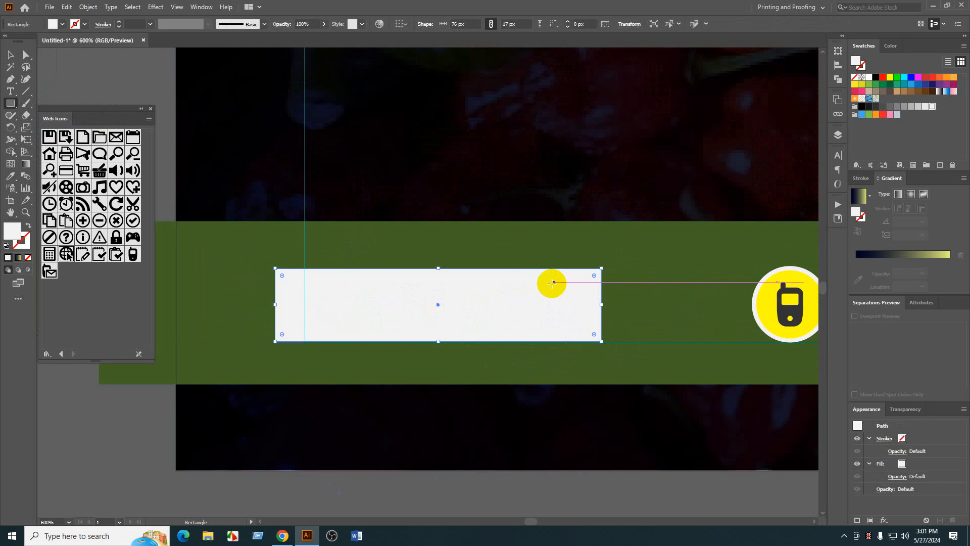
- Enlarge the rectangle to about 85 by 21 px and round its corners fully to 10.5 px, forming a pill shape
key(v)
drag(440, 269, 438, 260)
drag(610, 269, 572, 308)
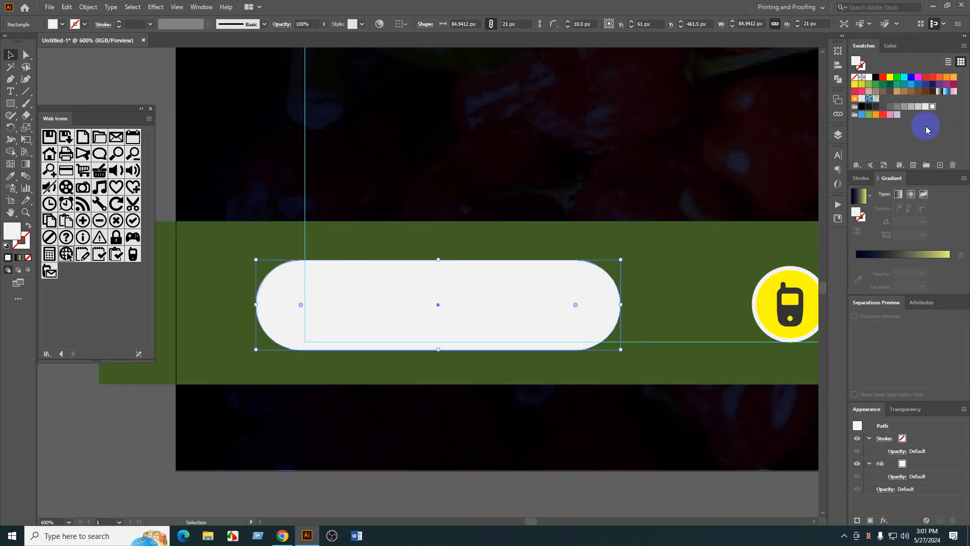
- Turn the pill's off-white fill into a 1 pt outline and fill the shape with yellow
click(27, 227)
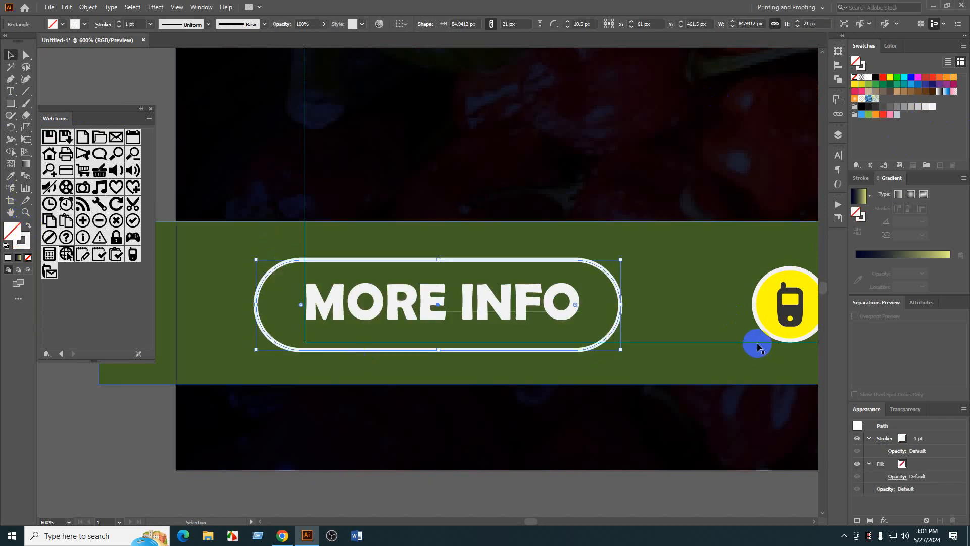
click(890, 77)
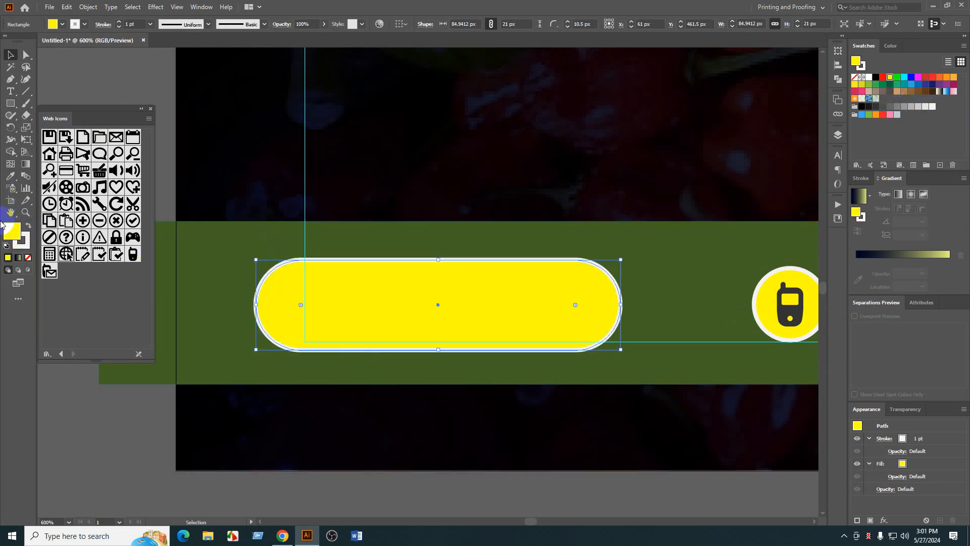
- Make the pill an unfilled shape with a yellow outline and colour the "MORE INFO" text yellow
click(27, 225)
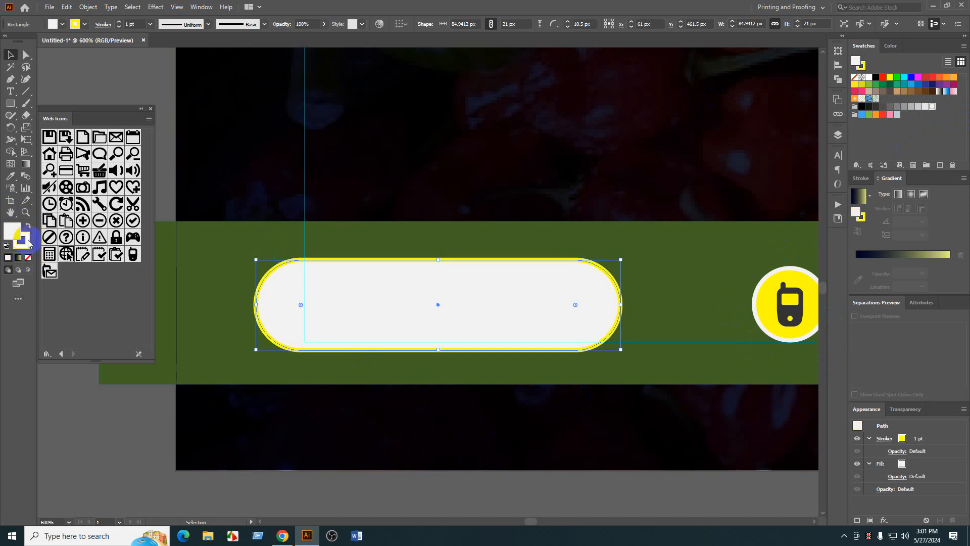
click(27, 257)
click(468, 342)
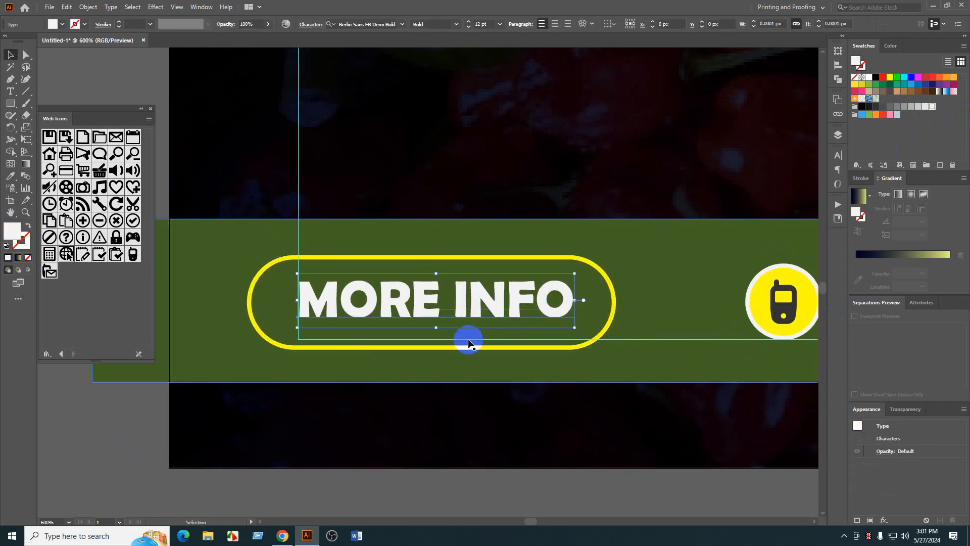
click(890, 77)
click(550, 489)
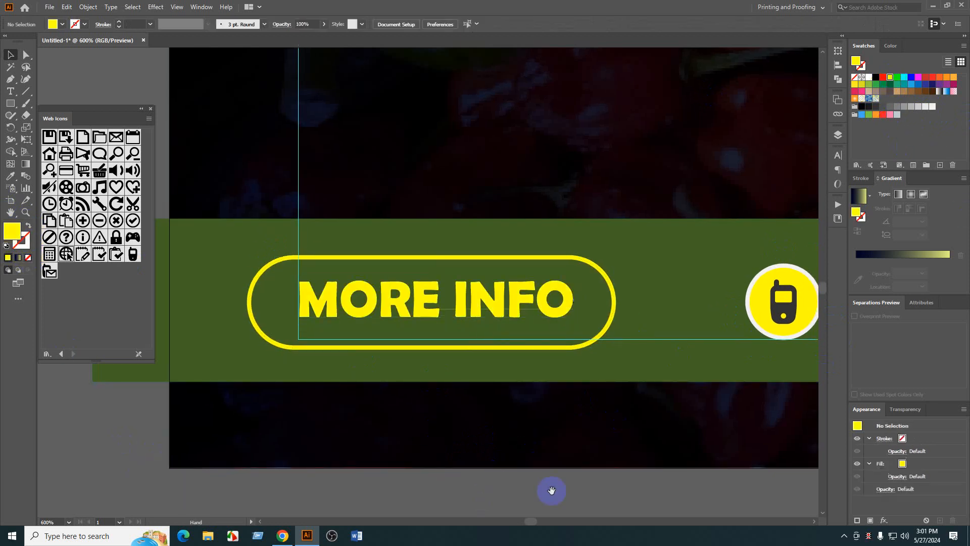
- Centre the "MORE INFO" text and the pill outline on each other horizontally and vertically, and group them
drag(565, 450, 541, 441)
click(519, 289)
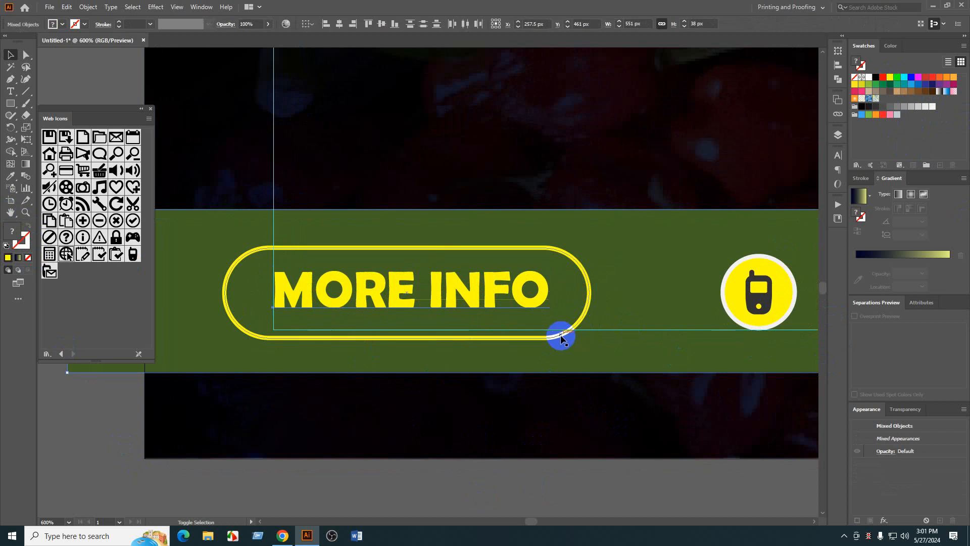
shift+click(590, 293)
click(340, 24)
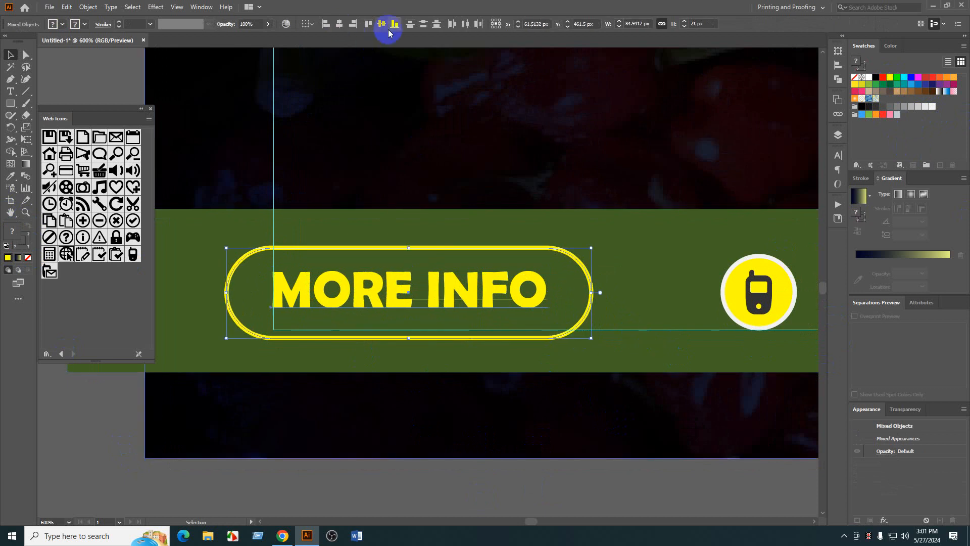
click(381, 23)
key(ctrl+g)
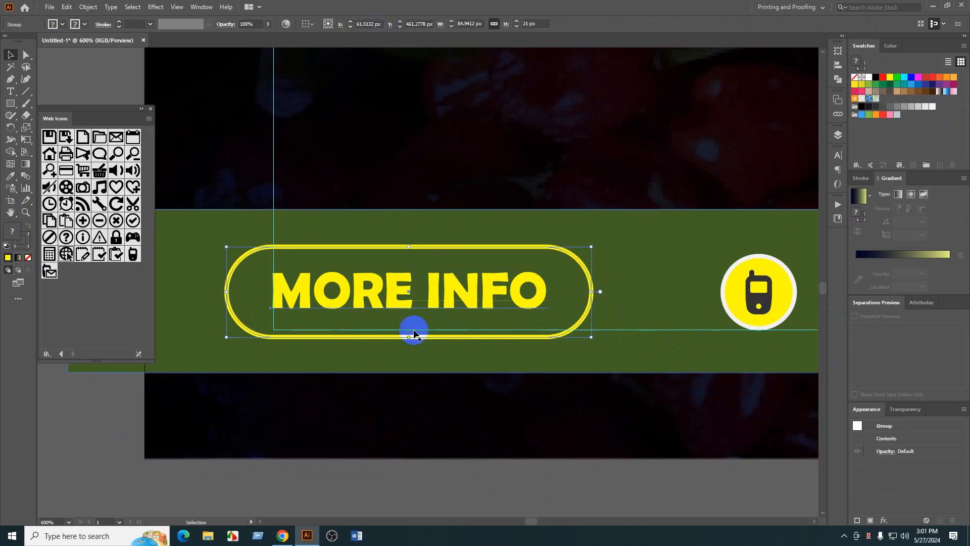
- Scale the grouped "MORE INFO" button down slightly to about 20.5 px high
drag(593, 292, 587, 291)
click(466, 481)
drag(476, 461, 452, 444)
- Align the "MORE INFO" button, phone row and website row by their vertical centres and nudge them up slightly in the green bar
scroll(451, 443, down, 2)
drag(580, 493, 339, 446)
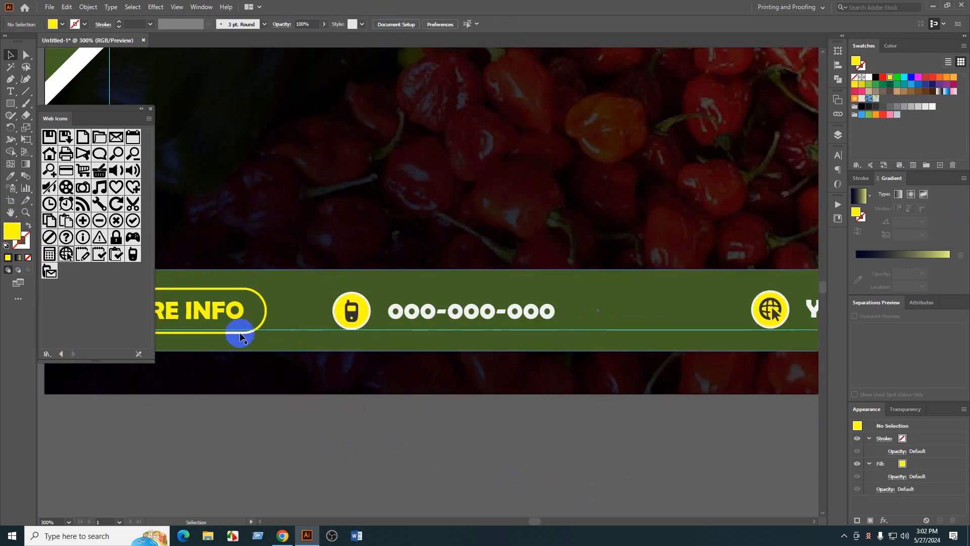
click(240, 335)
shift+click(425, 314)
shift+click(768, 314)
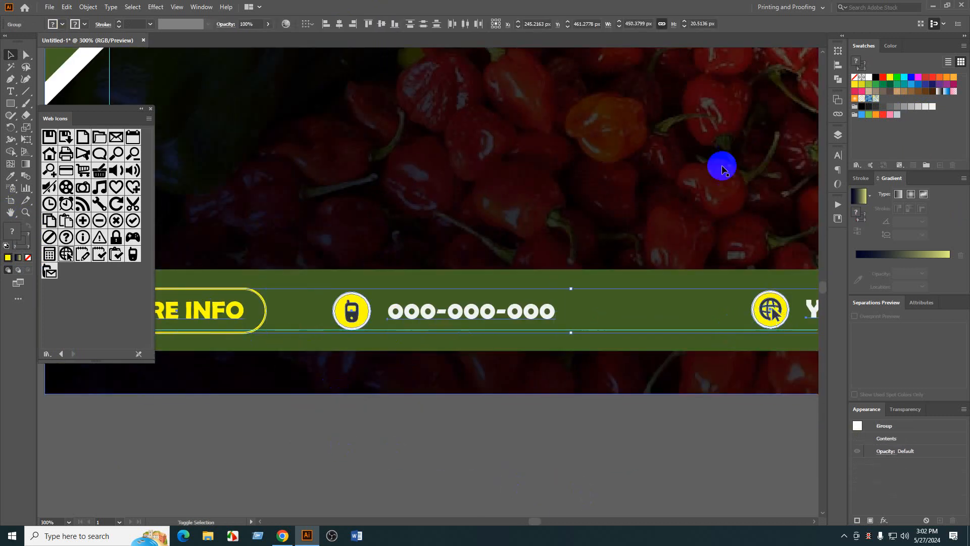
click(382, 23)
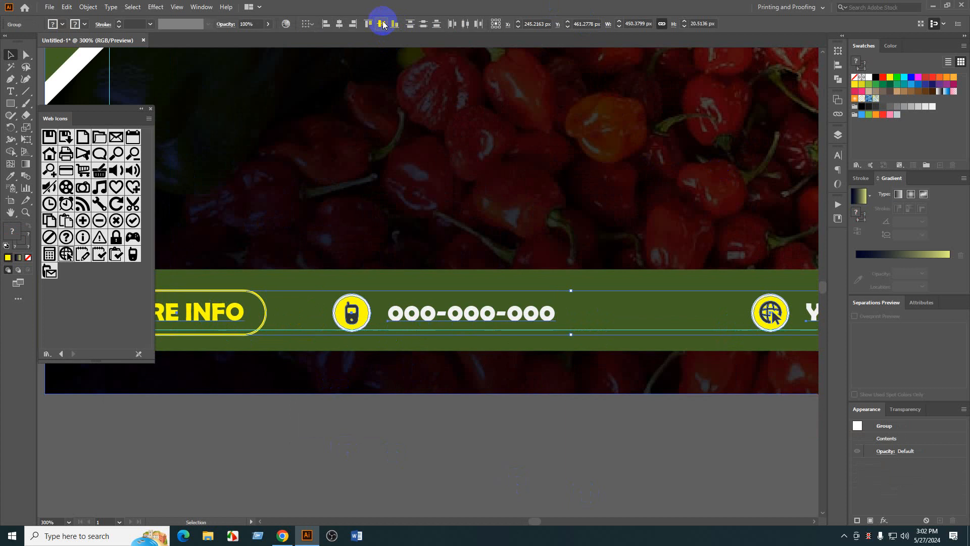
key(Up)
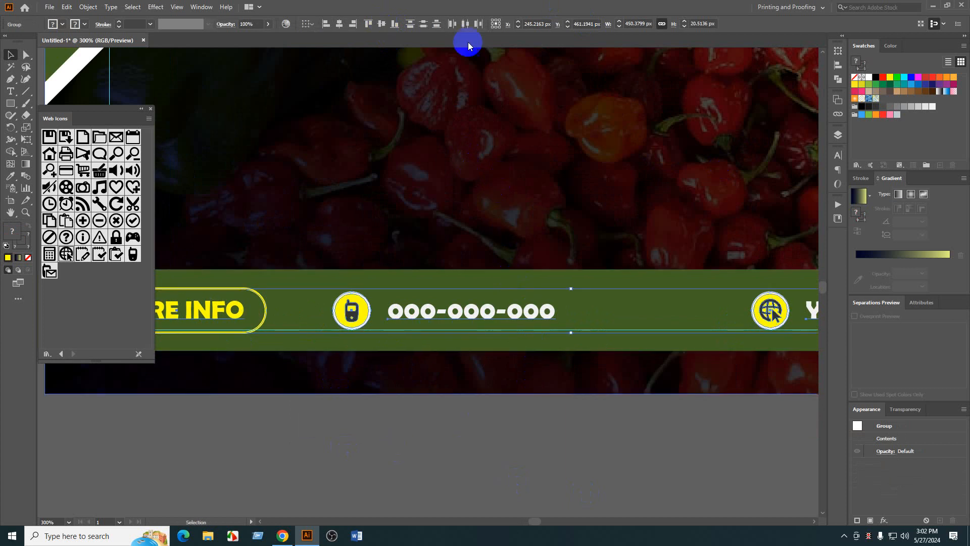
- Distribute the button, phone row and website row by their horizontal centres, and move the phone row slightly left
click(463, 25)
key(ctrl+minus)
key(ctrl+minus)
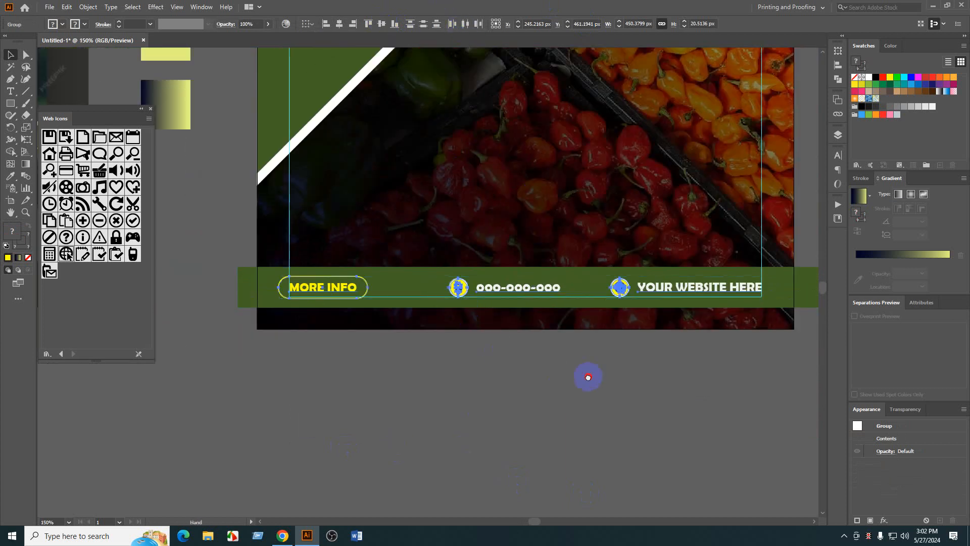
click(363, 414)
drag(352, 373, 409, 376)
scroll(404, 341, up, 1)
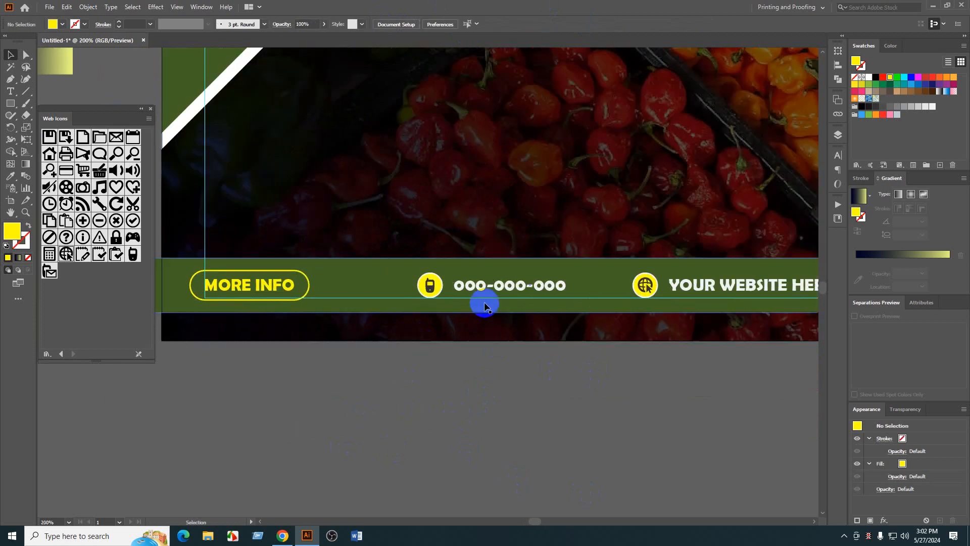
click(473, 284)
drag(474, 286, 461, 284)
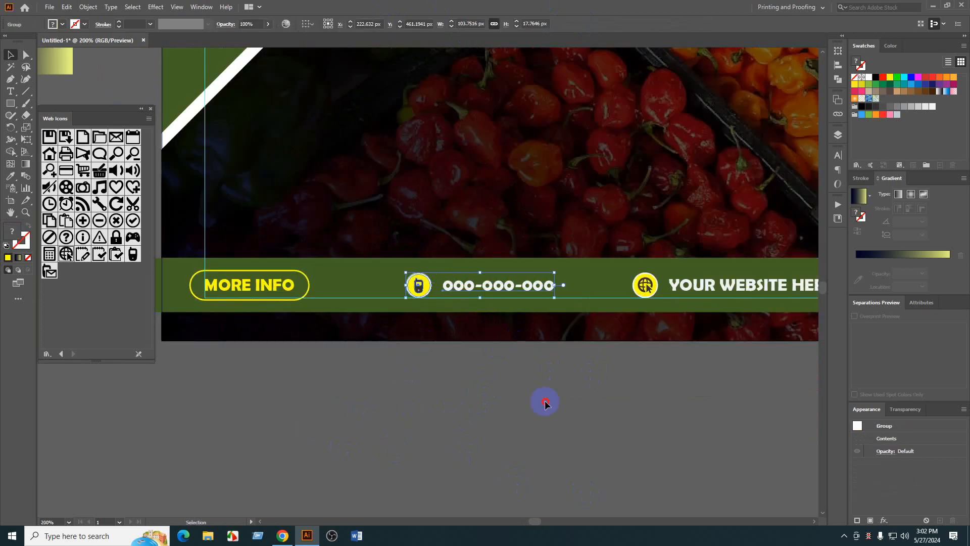
click(545, 404)
- Draw a horizontal line about 68 px long from the pill's edge to the phone icon, with a 1 pt yellow stroke
drag(468, 402, 474, 401)
drag(419, 423, 426, 426)
click(10, 103)
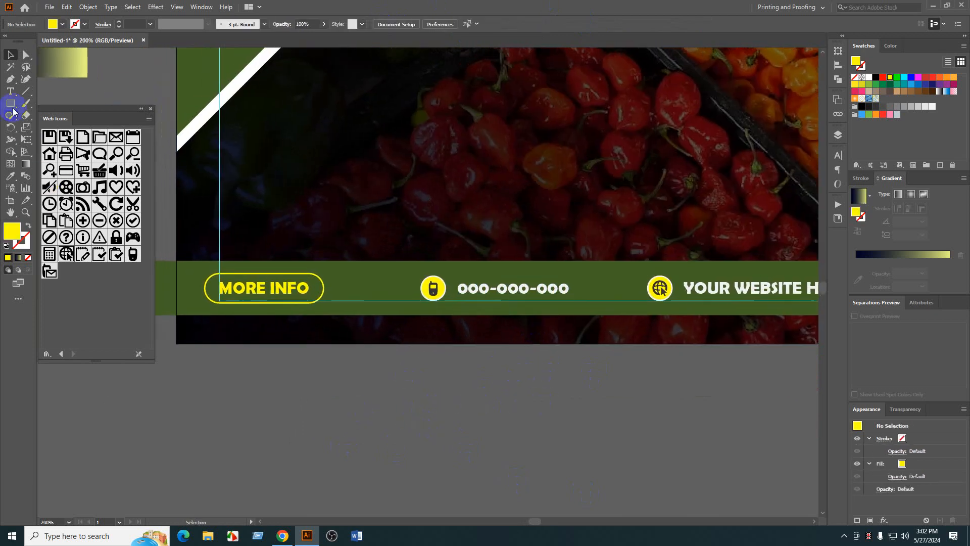
scroll(273, 298, up, 3)
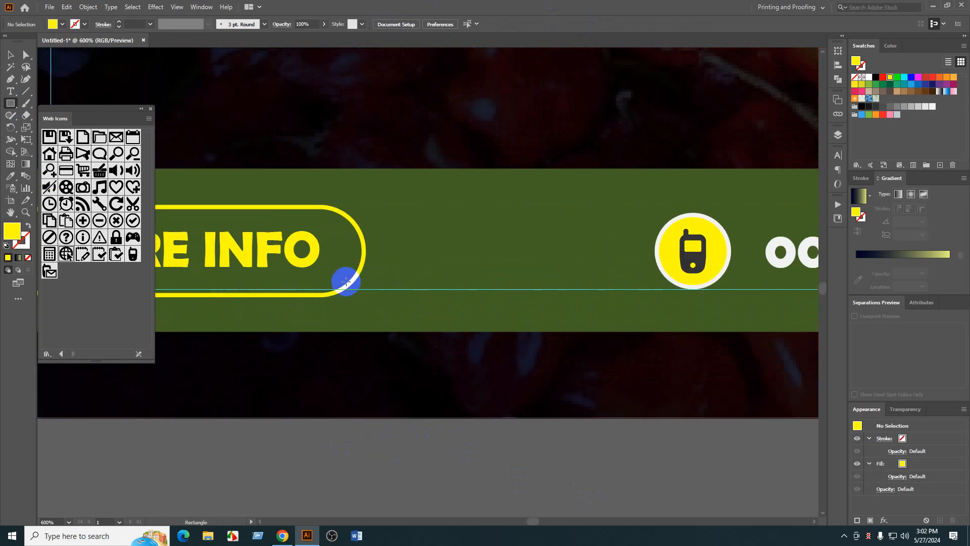
click(26, 91)
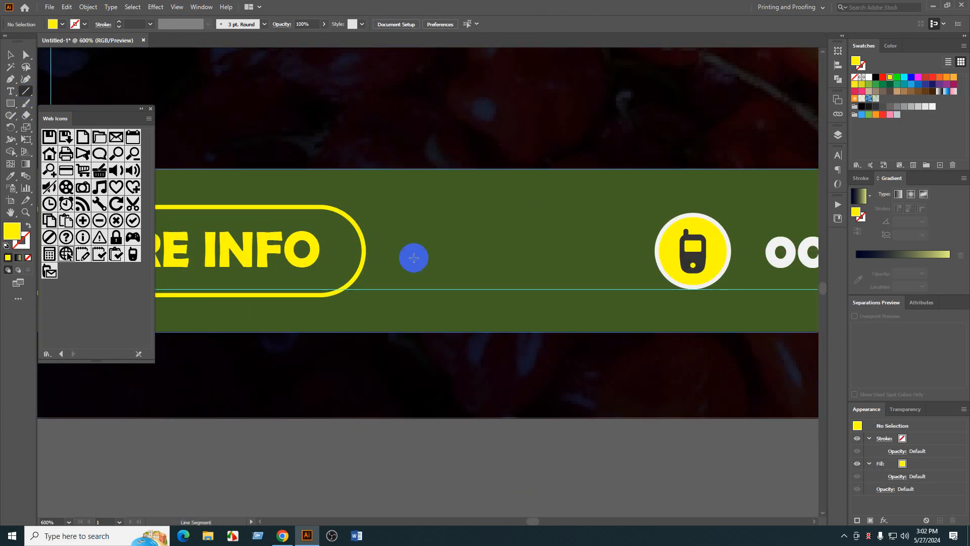
drag(364, 249, 656, 250)
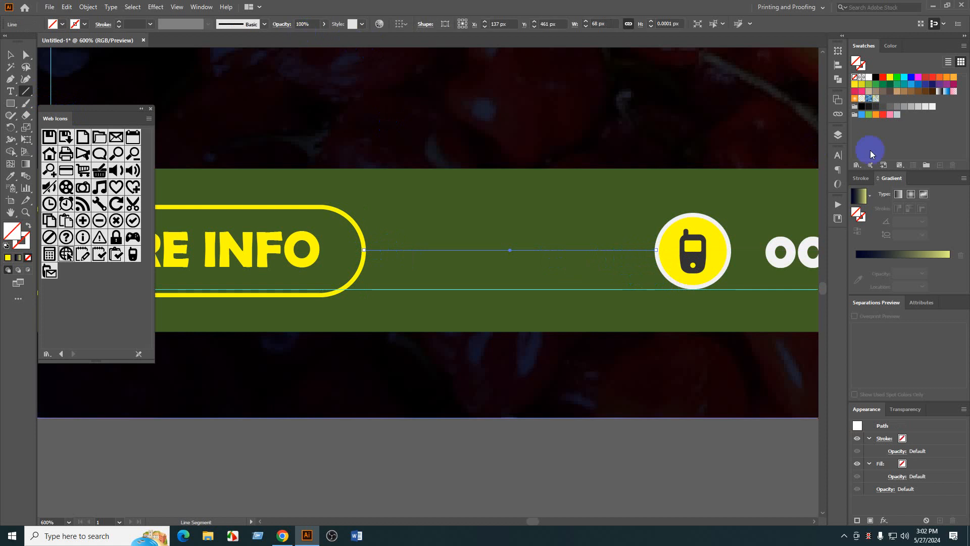
scroll(134, 22, up, 2)
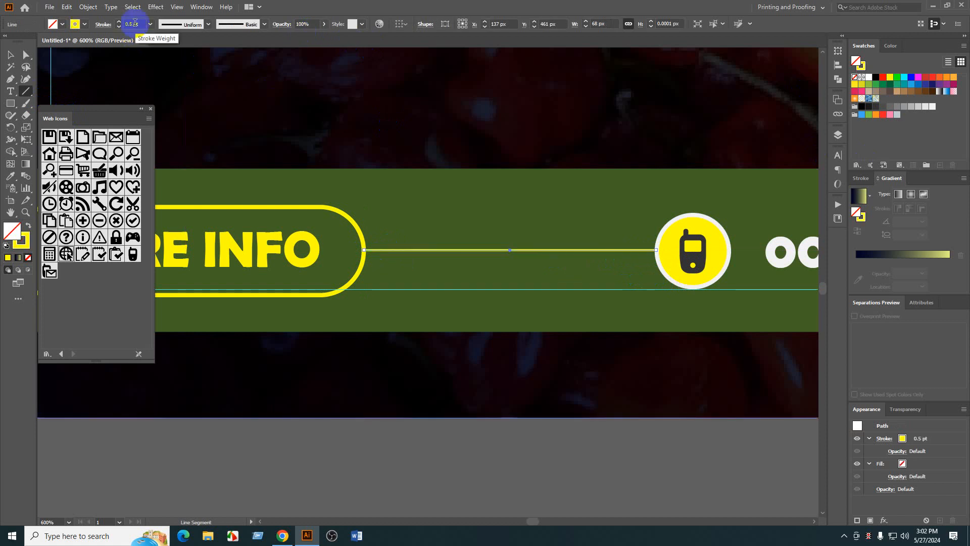
scroll(135, 23, up, 2)
key(v)
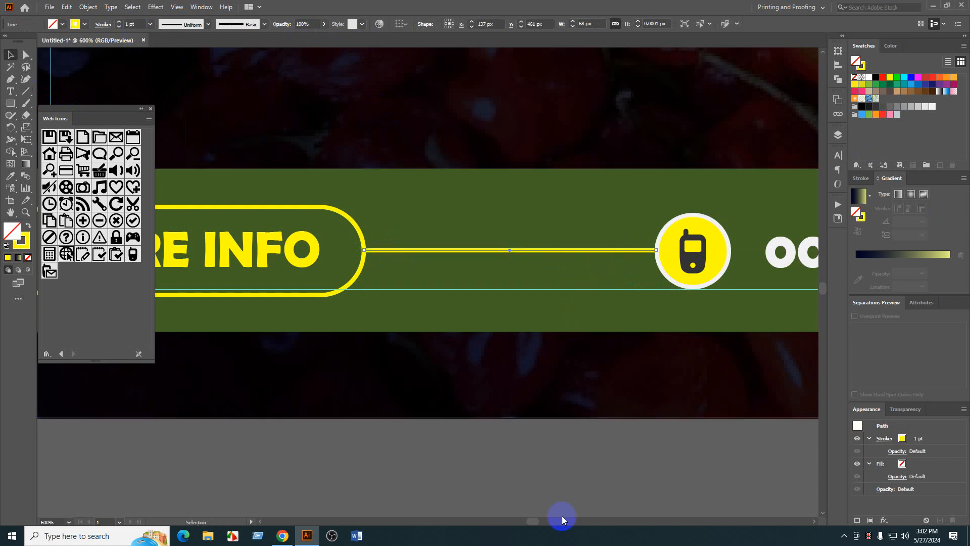
click(650, 477)
- Duplicate the yellow line along the bar and place the copy so its end meets the website icon's left edge
scroll(395, 420, right, 3)
scroll(413, 359, down, 1)
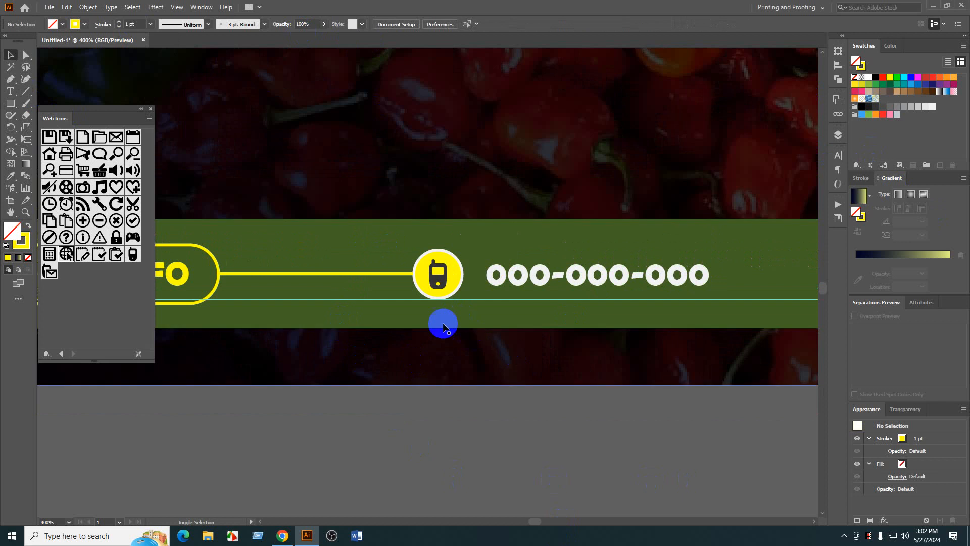
drag(374, 277, 744, 283)
drag(691, 410, 381, 399)
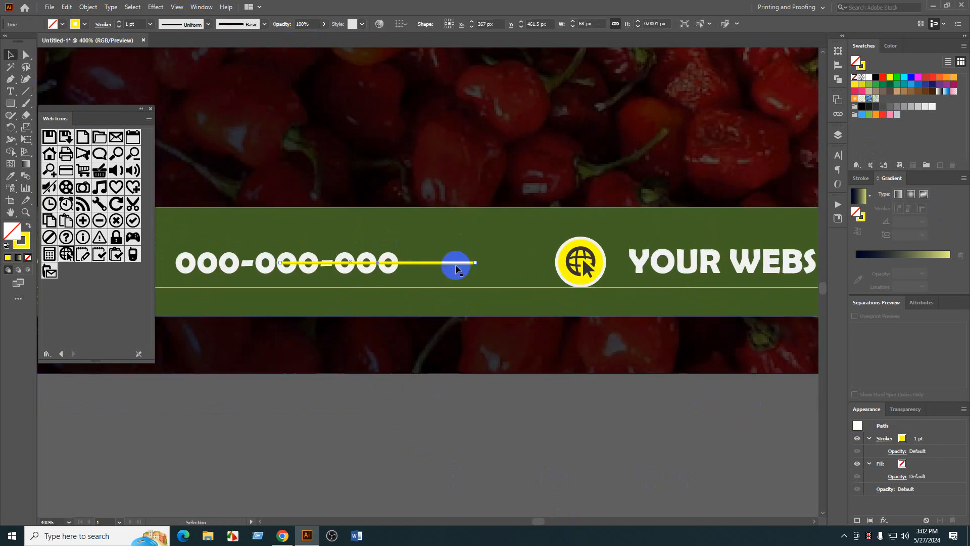
drag(476, 263, 535, 271)
click(537, 396)
drag(412, 323, 431, 329)
- Shorten the copied line from its phone-number end to about 51.5 px so it clears the digits
click(438, 268)
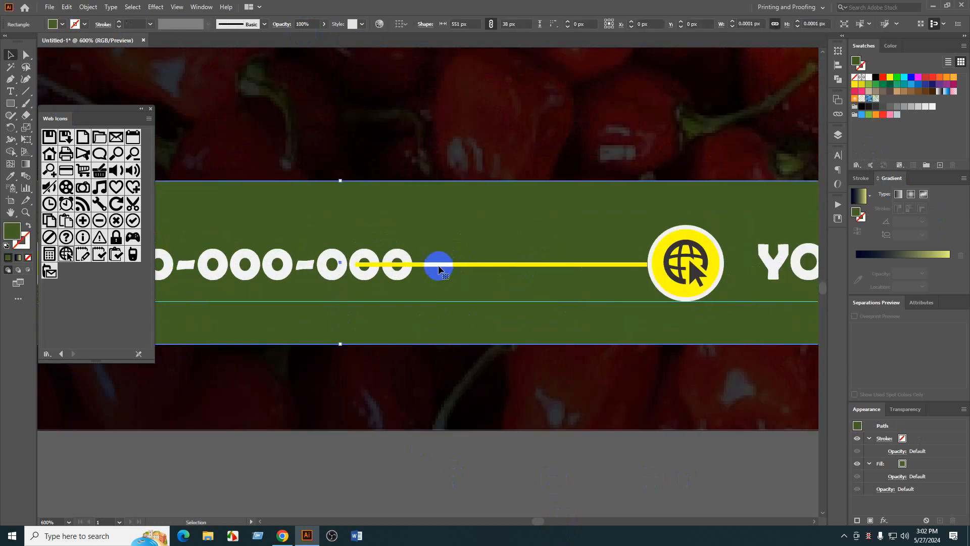
click(361, 264)
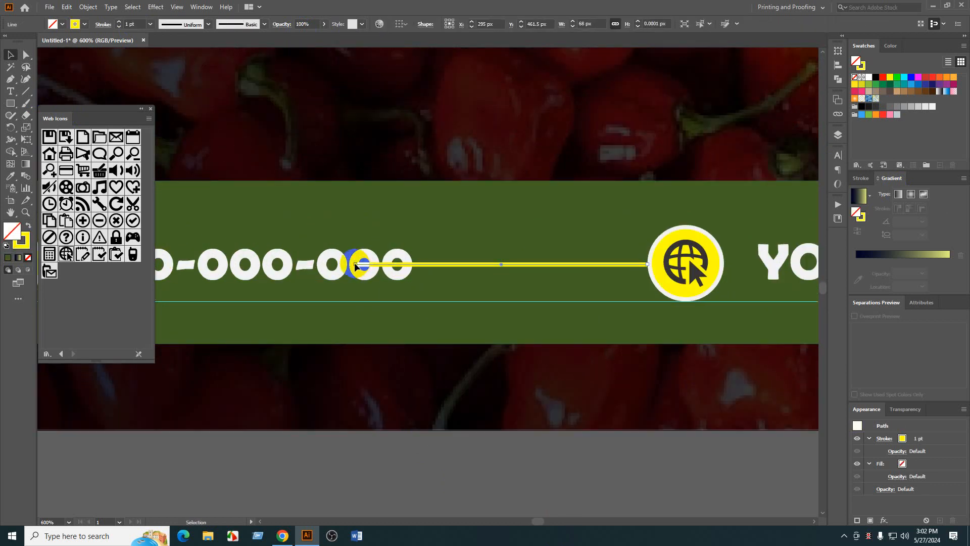
drag(355, 265, 426, 269)
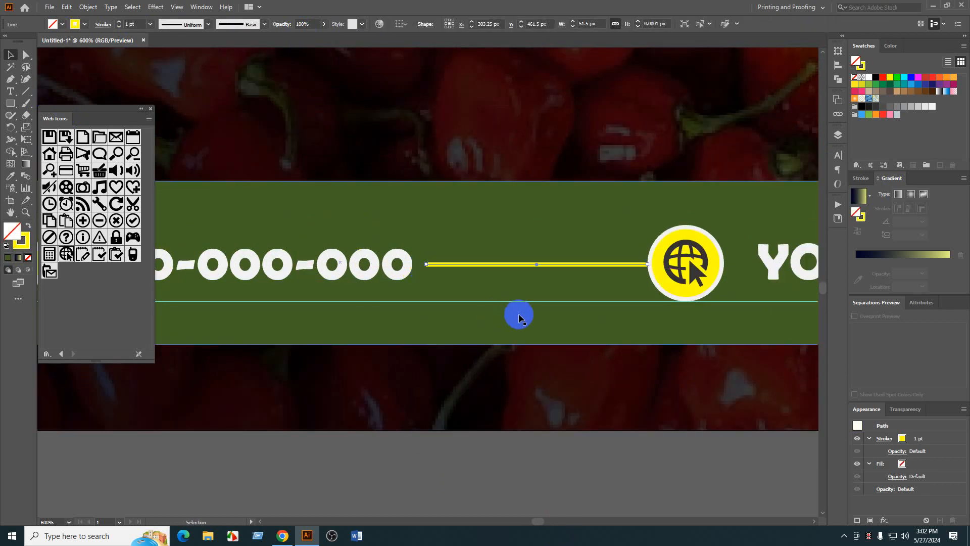
scroll(519, 317, down, 1)
click(559, 424)
scroll(556, 447, down, 1)
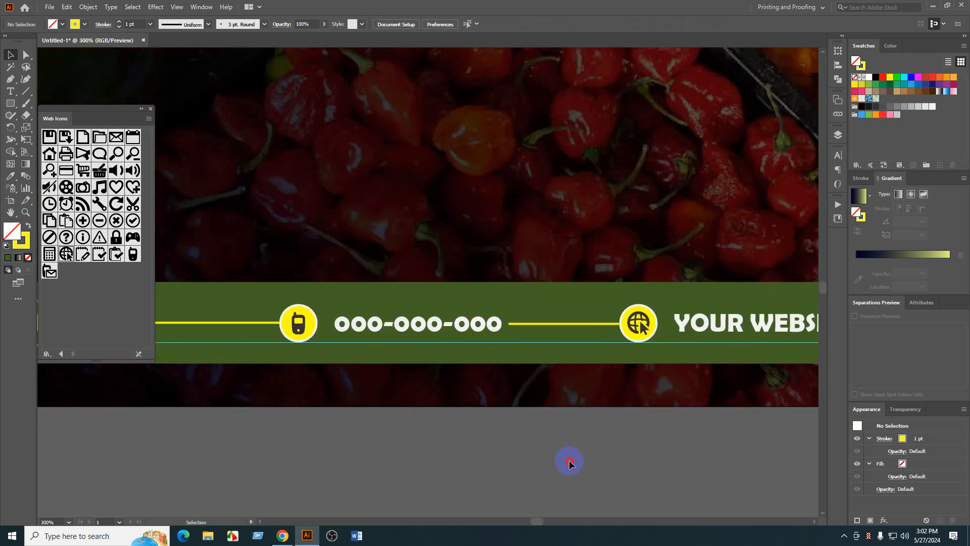
- Trim the phone-number end of the second line further, to about 48.5 px long
scroll(572, 462, down, 2)
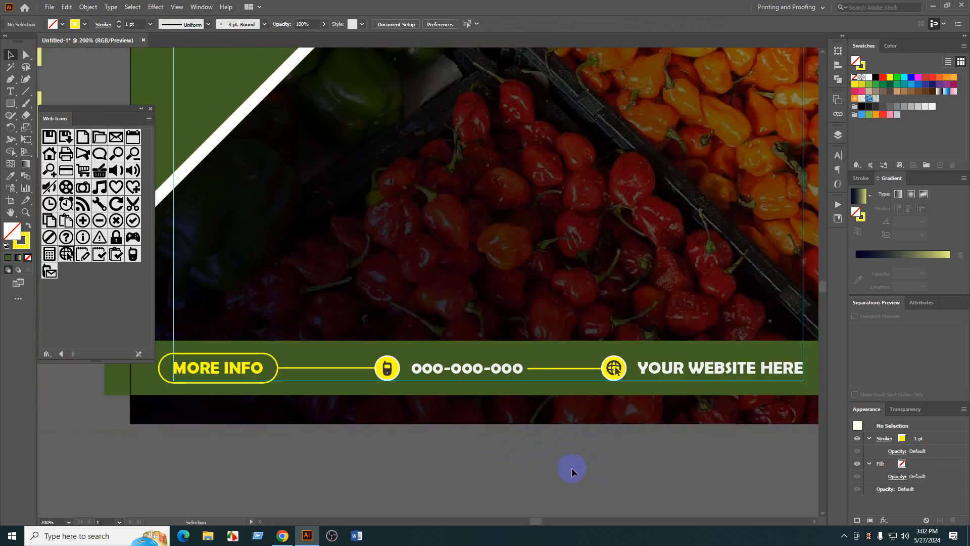
scroll(487, 416, up, 4)
scroll(424, 370, up, 1)
click(327, 294)
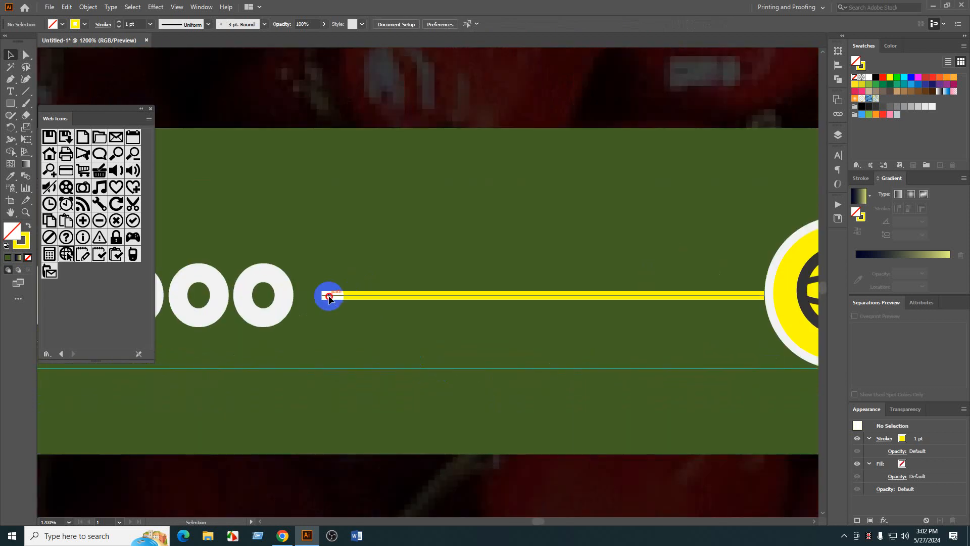
drag(322, 295, 331, 297)
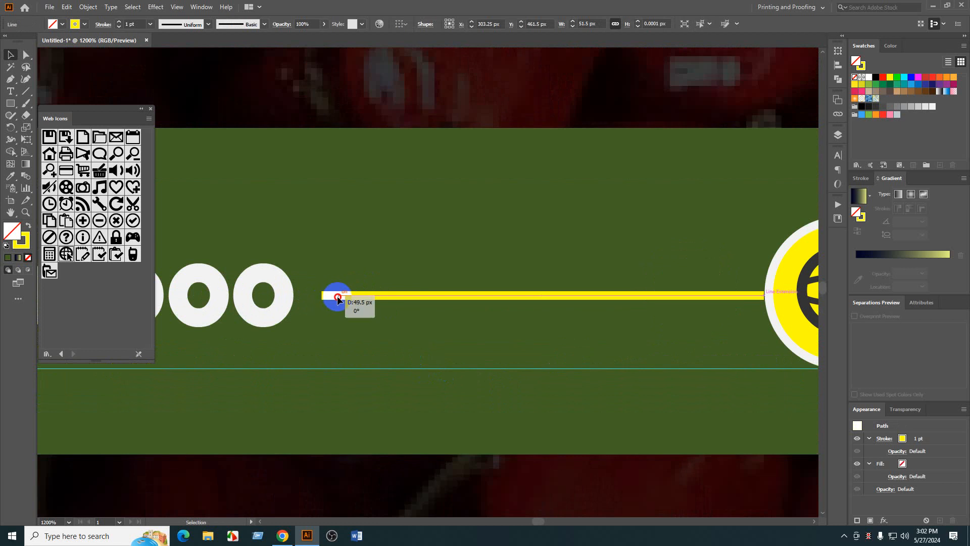
scroll(487, 347, down, 3)
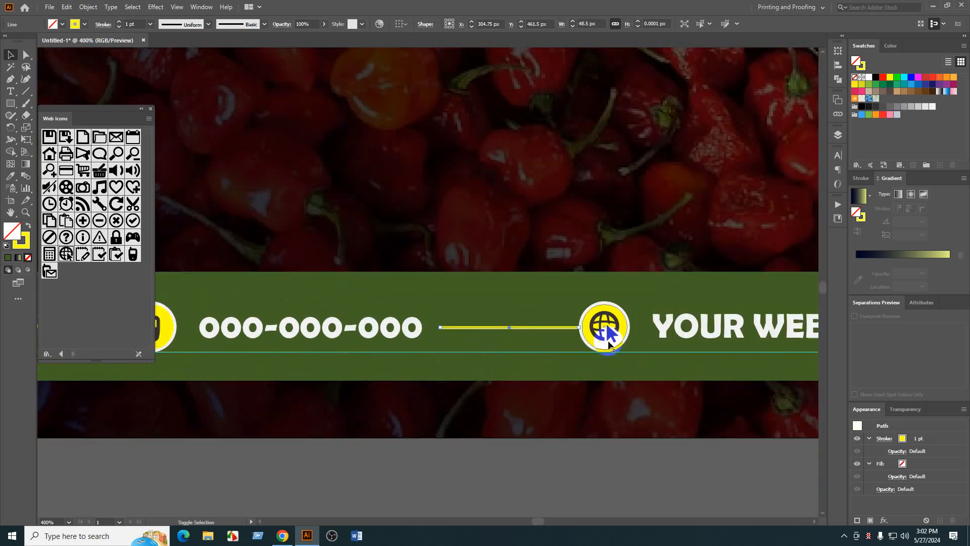
- Group the second line with the website row, and the first line with the phone row and "MORE INFO" button
shift+click(610, 329)
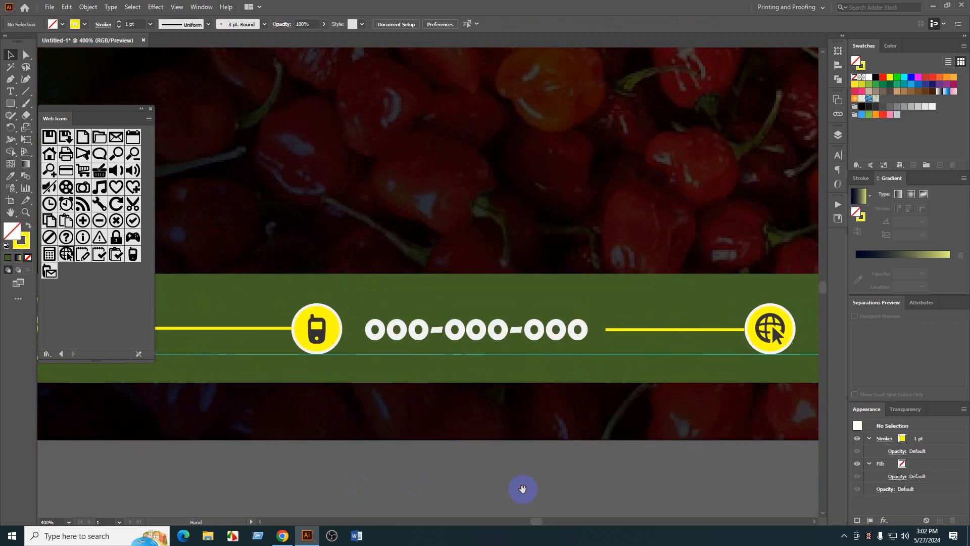
click(396, 336)
shift+click(280, 329)
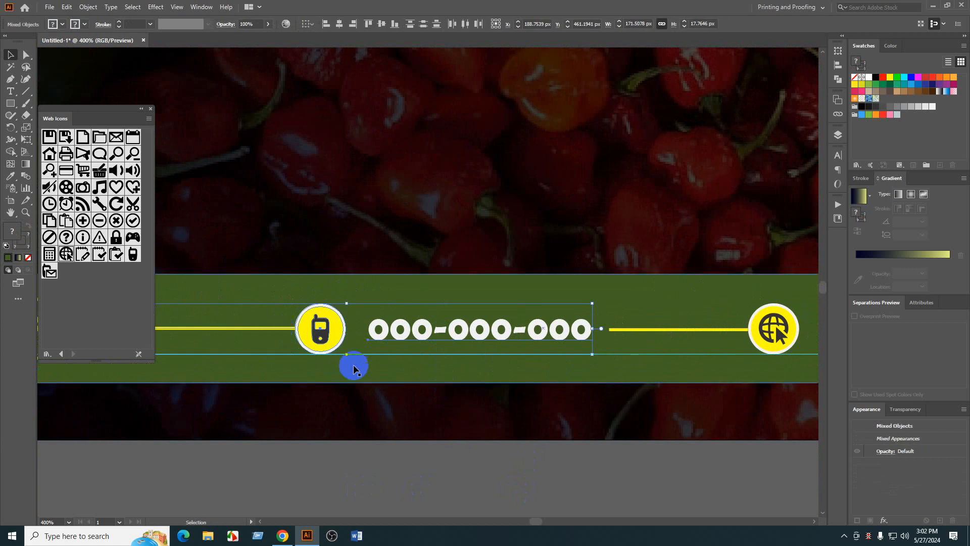
drag(353, 369, 778, 382)
shift+click(455, 337)
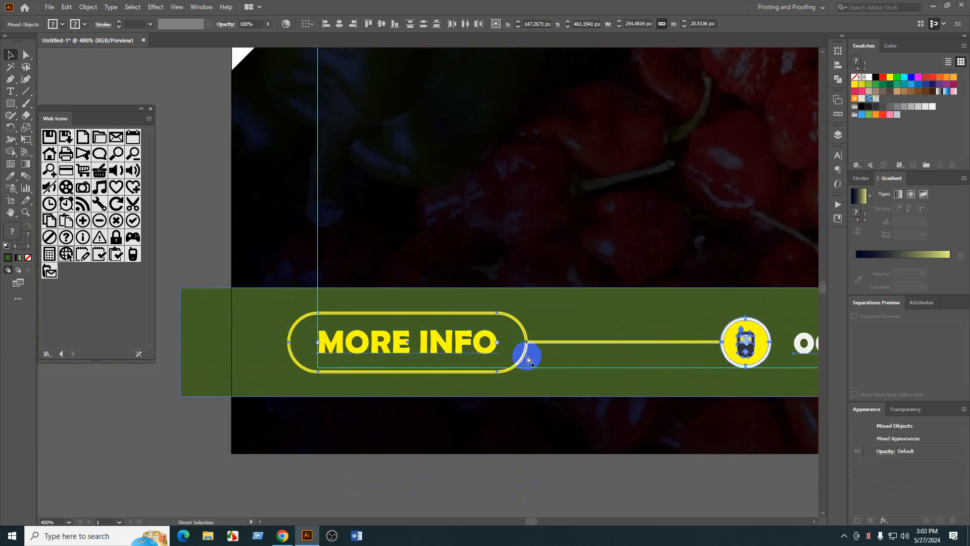
key(ctrl+g)
click(486, 419)
click(528, 486)
- Narrow the green bar symmetrically to 485 px wide so its ends meet the artboard edges
scroll(548, 477, down, 2)
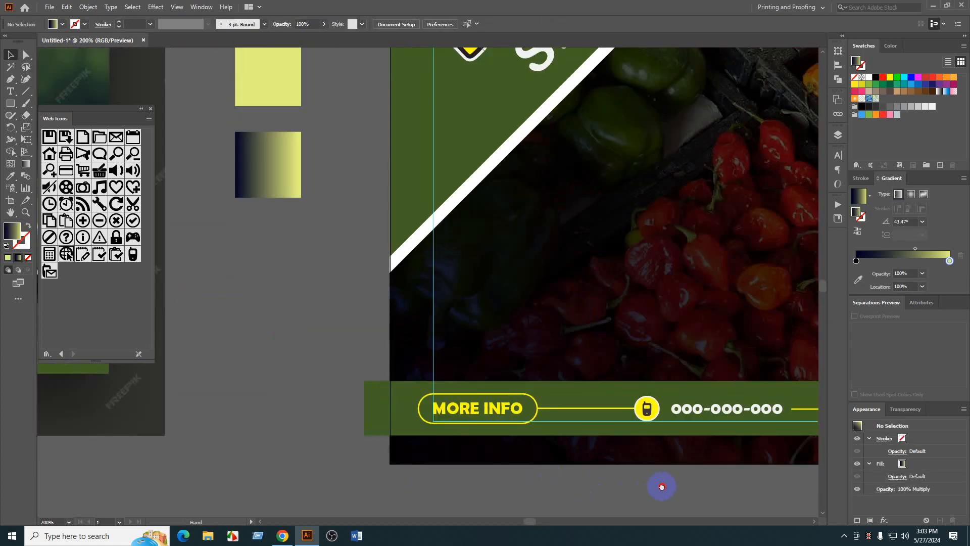
drag(707, 487, 434, 439)
drag(716, 466, 583, 447)
click(674, 316)
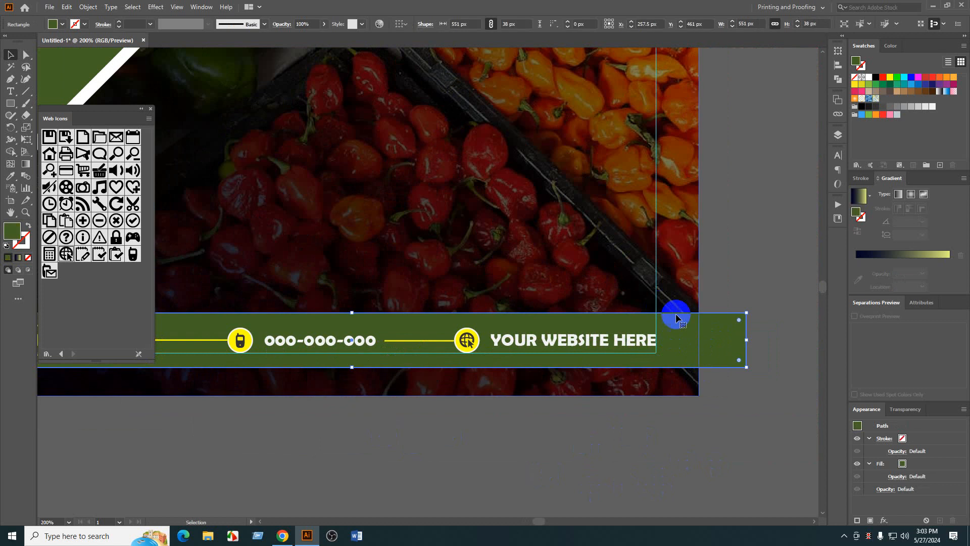
drag(747, 339, 699, 332)
click(599, 436)
drag(598, 436, 633, 425)
- Align the grouped phone and website rows to the vertical centre of the green bar, using the bar as key object
drag(459, 392, 633, 324)
shift+click(714, 338)
shift+click(714, 324)
click(715, 321)
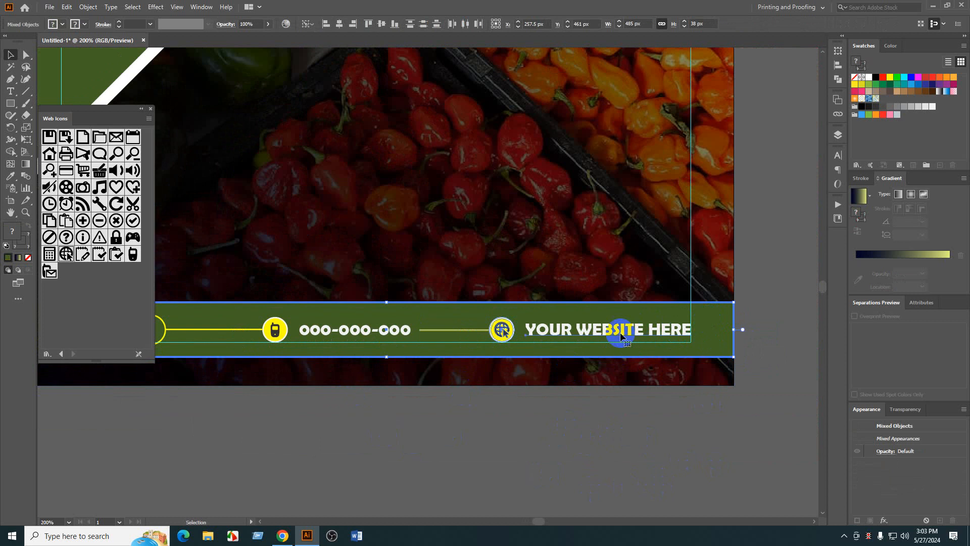
click(613, 335)
click(452, 19)
click(385, 23)
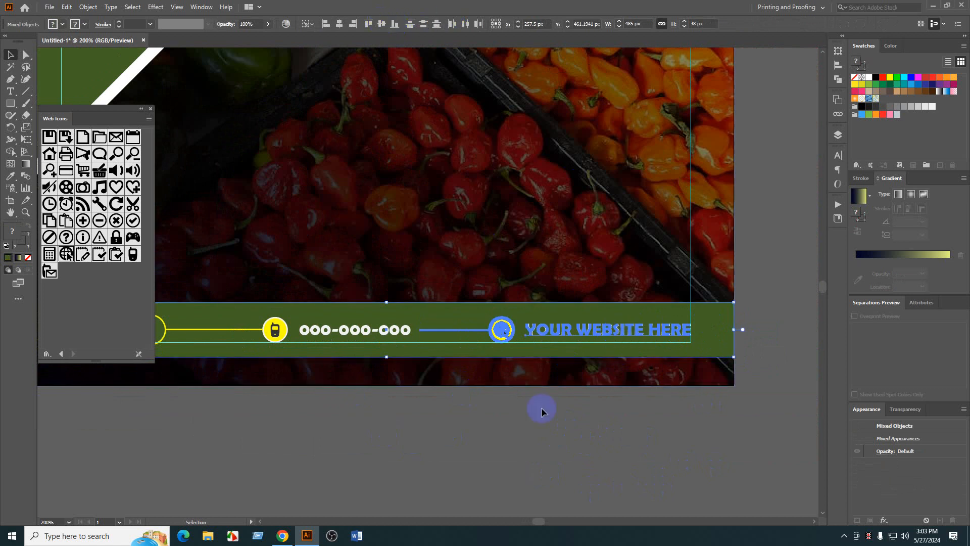
click(534, 455)
- Preview the design full screen, and extend the green bar's left end to the artboard's left edge
drag(409, 433, 522, 444)
scroll(553, 396, down, 1)
drag(572, 420, 565, 427)
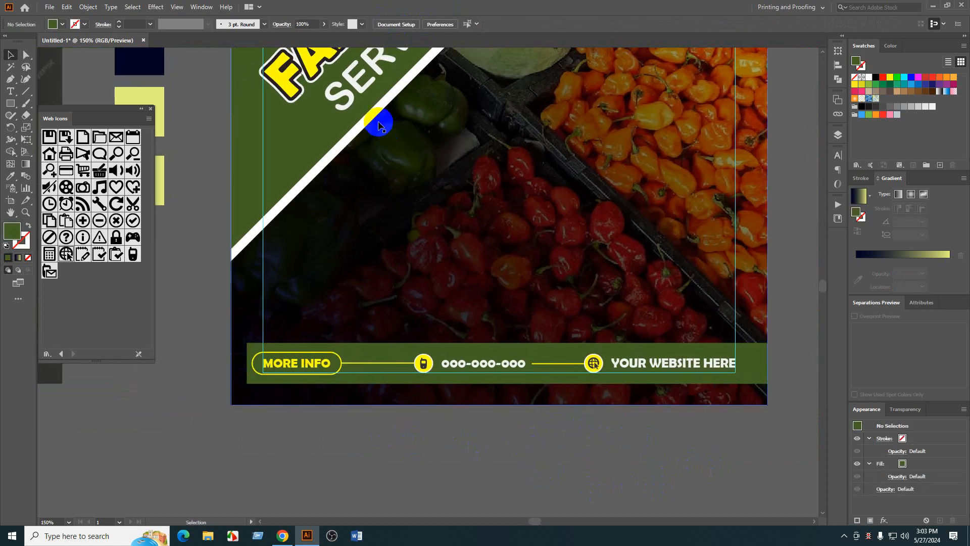
key(shift+f)
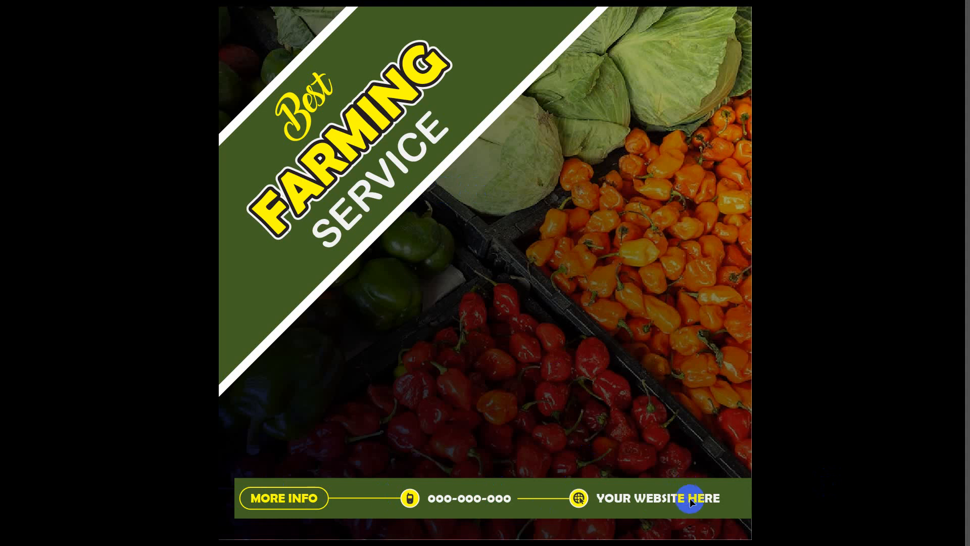
key(Escape)
scroll(396, 354, up, 3)
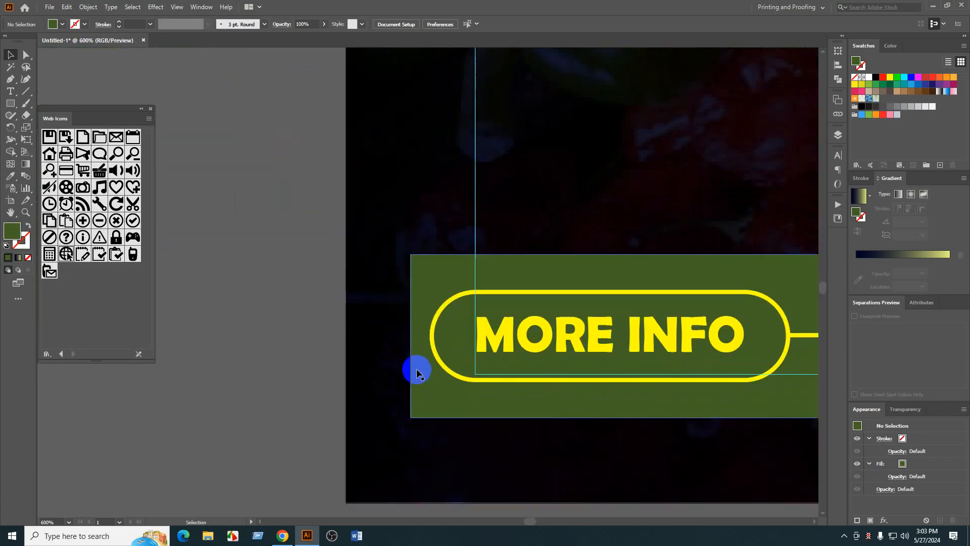
click(412, 389)
drag(411, 336, 346, 329)
click(299, 359)
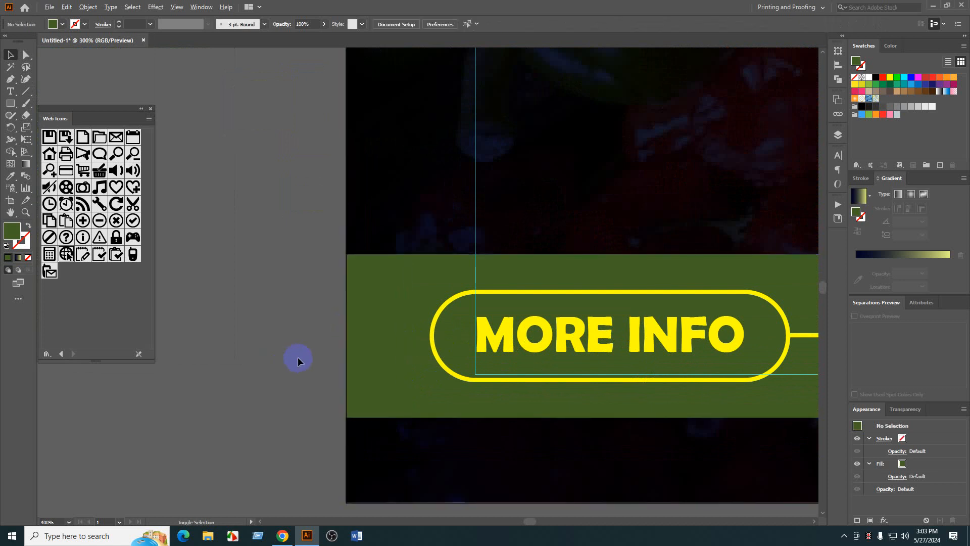
- Compare the post with the reference farming design, examining its "Special Features" panel and remaining elements
scroll(300, 365, down, 5)
drag(501, 470, 489, 477)
drag(586, 452, 539, 476)
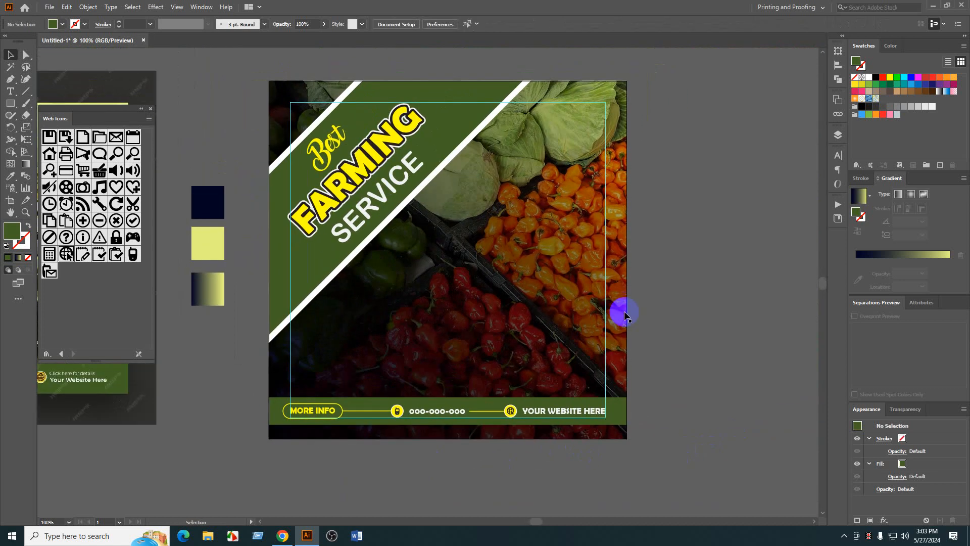
drag(447, 259, 489, 272)
scroll(449, 378, down, 1)
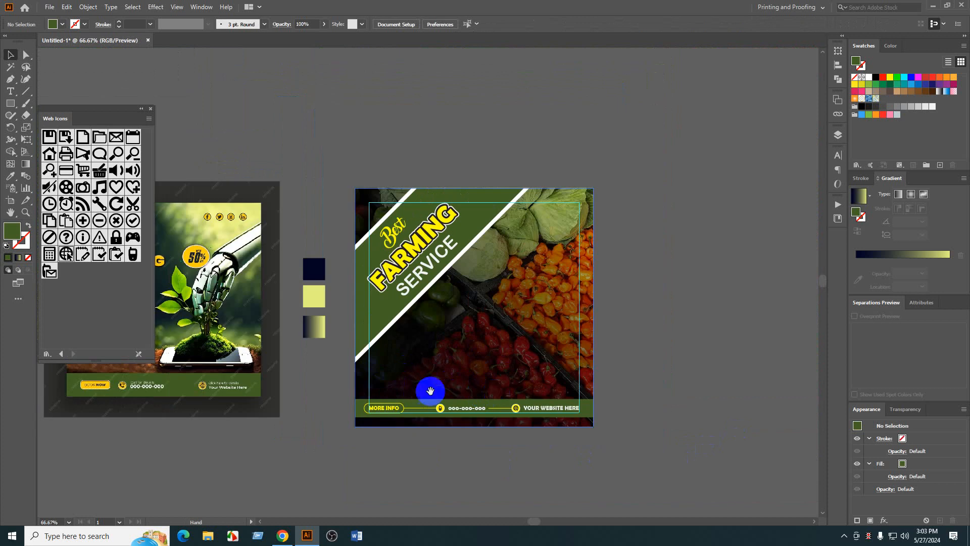
drag(194, 421, 308, 421)
drag(249, 454, 297, 449)
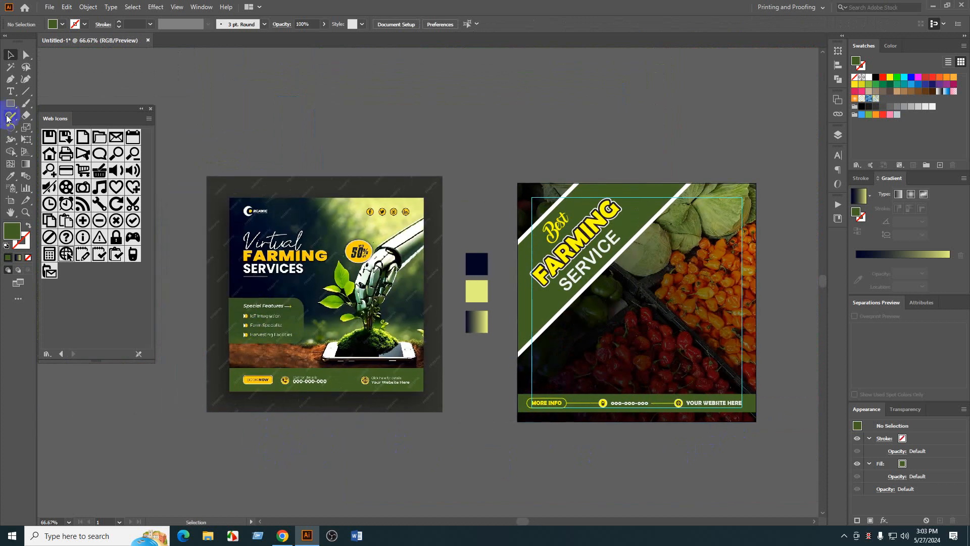
- Draw a green rounded rectangle about 347 x 121 px with 12 px corners over the peppers, above the green bar
click(11, 94)
scroll(627, 389, up, 2)
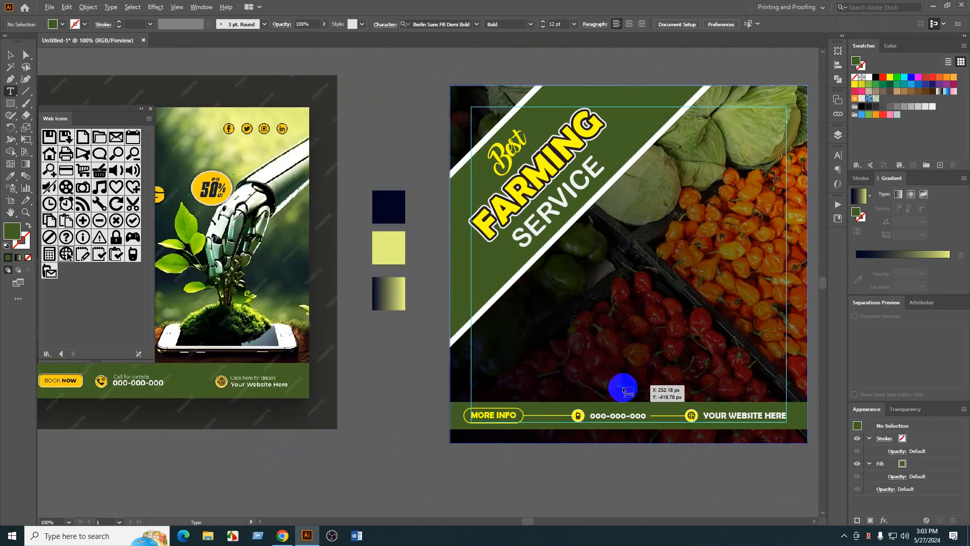
drag(606, 389, 458, 321)
drag(10, 103, 66, 115)
drag(349, 220, 716, 343)
key(v)
click(717, 489)
- Move the rounded rectangle so its right edge meets the margin guide, and enlarge it from its upper-left corner to 354 x 127 px
drag(612, 445, 546, 478)
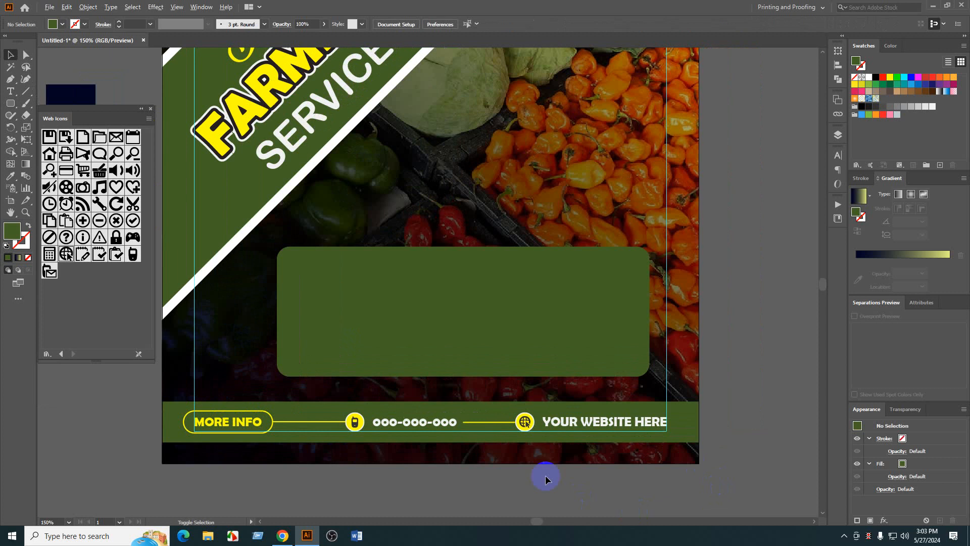
scroll(553, 486, down, 1)
drag(714, 444, 684, 437)
mouse_move(455, 381)
mouse_down()
mouse_move(457, 364)
mouse_move(469, 369)
mouse_up()
scroll(435, 364, up, 1)
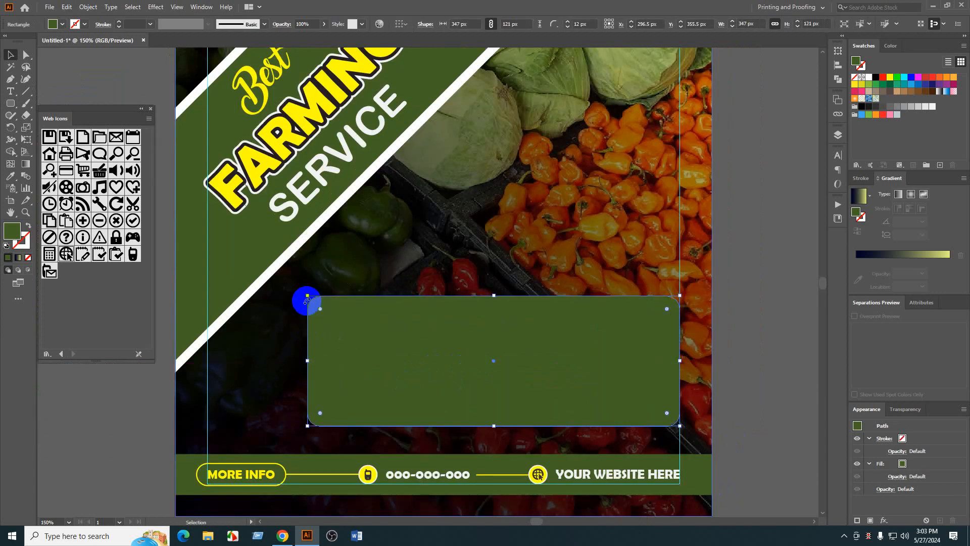
drag(307, 297, 299, 289)
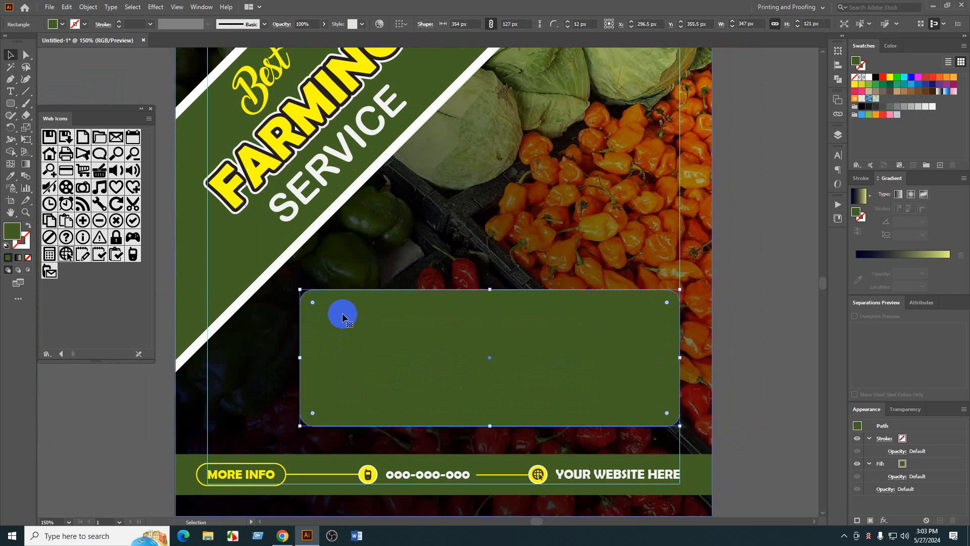
click(784, 392)
drag(761, 417, 722, 385)
- Open the Offset Path settings for the green rounded rectangle
click(439, 329)
click(88, 7)
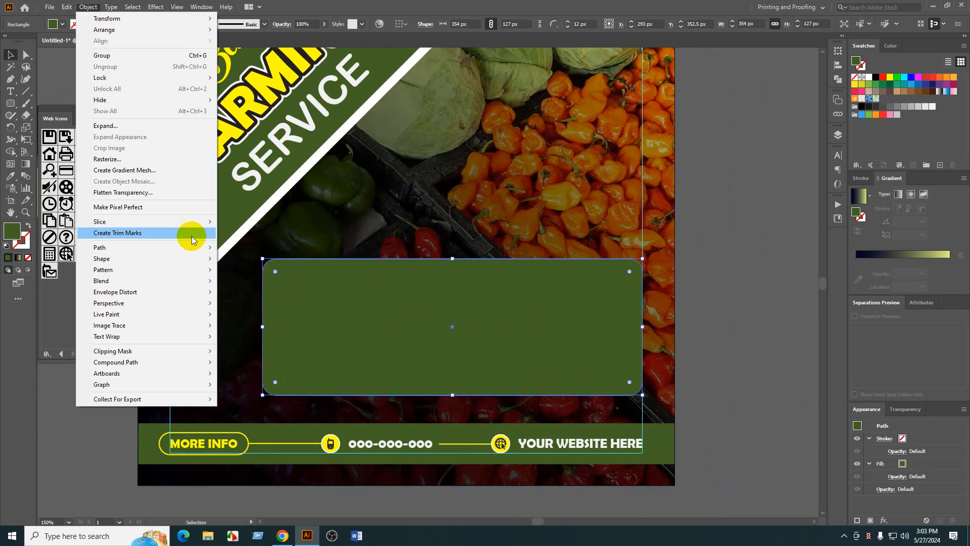
click(143, 248)
click(275, 238)
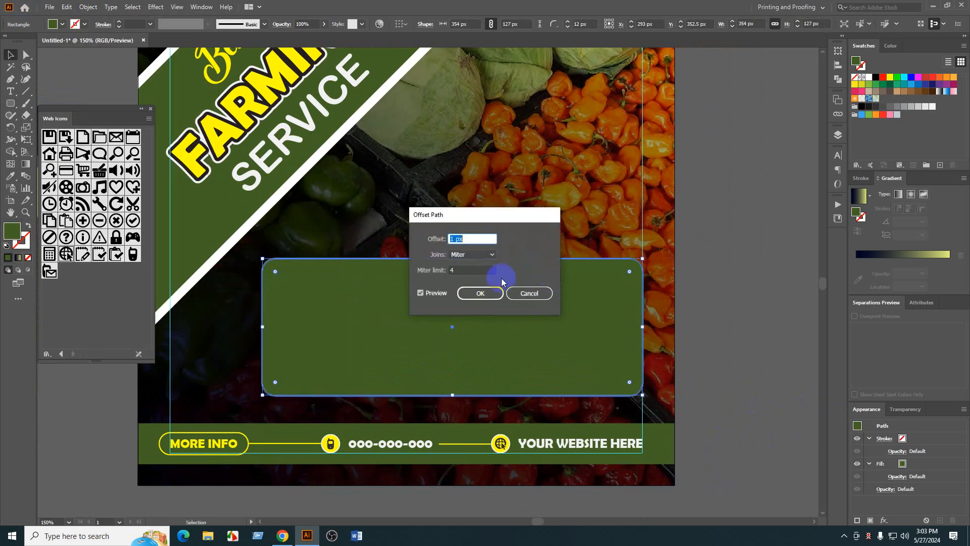
- Offset the green rounded rectangle's path by 4 px and fill the offset shape with off-white as a border
text(4)
click(481, 293)
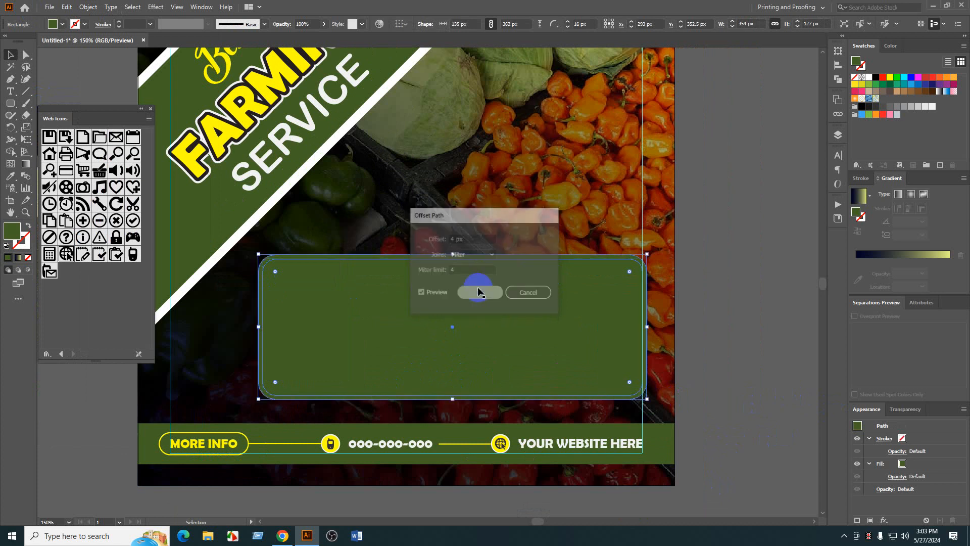
click(932, 106)
click(781, 311)
drag(747, 341, 719, 342)
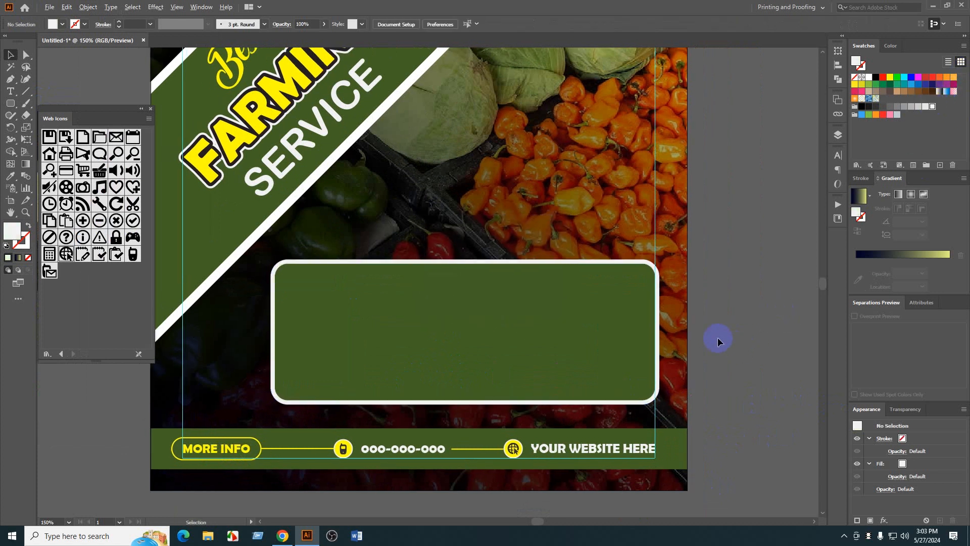
- Add the text SERVICE near the green box's upper-left corner and enlarge it to about 20.5 pt
click(11, 91)
click(331, 283)
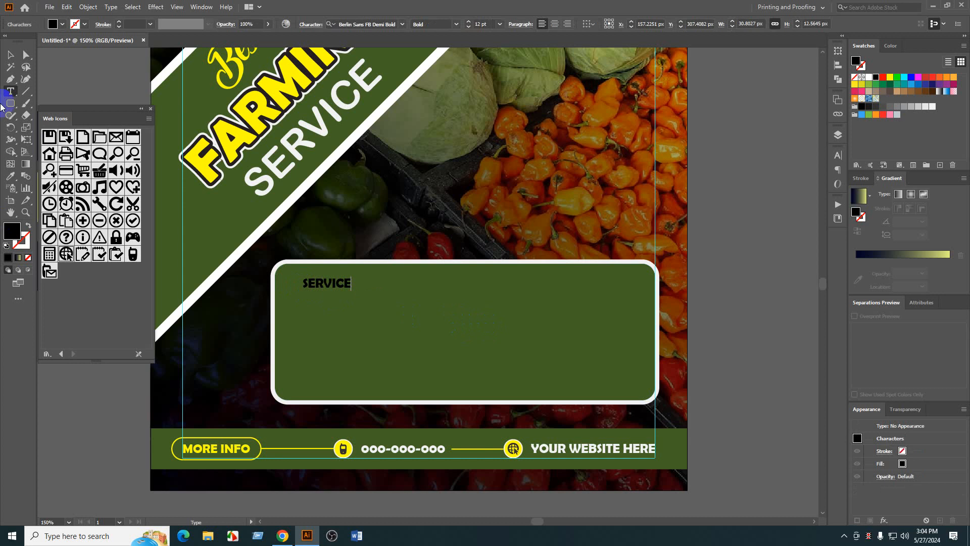
click(10, 55)
scroll(314, 287, up, 2)
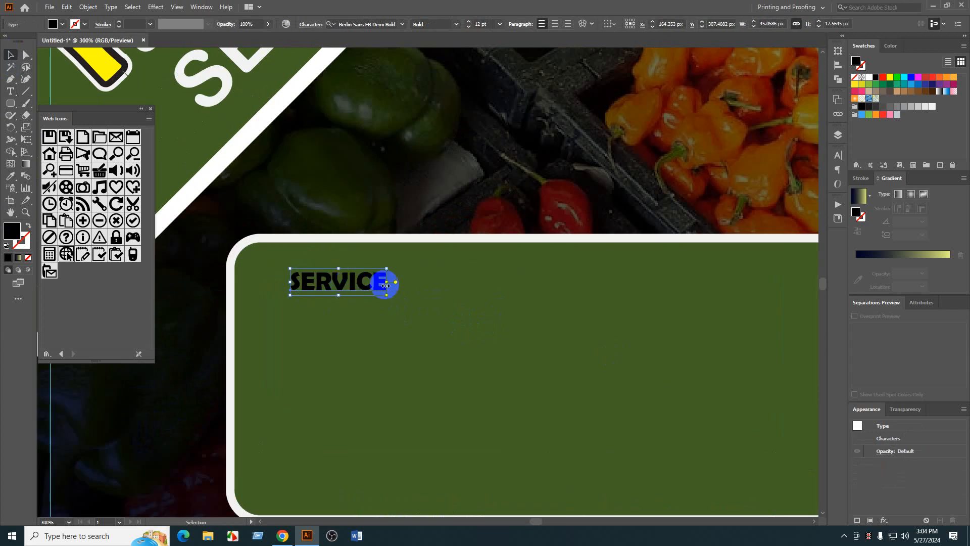
drag(389, 283, 416, 289)
scroll(458, 306, down, 1)
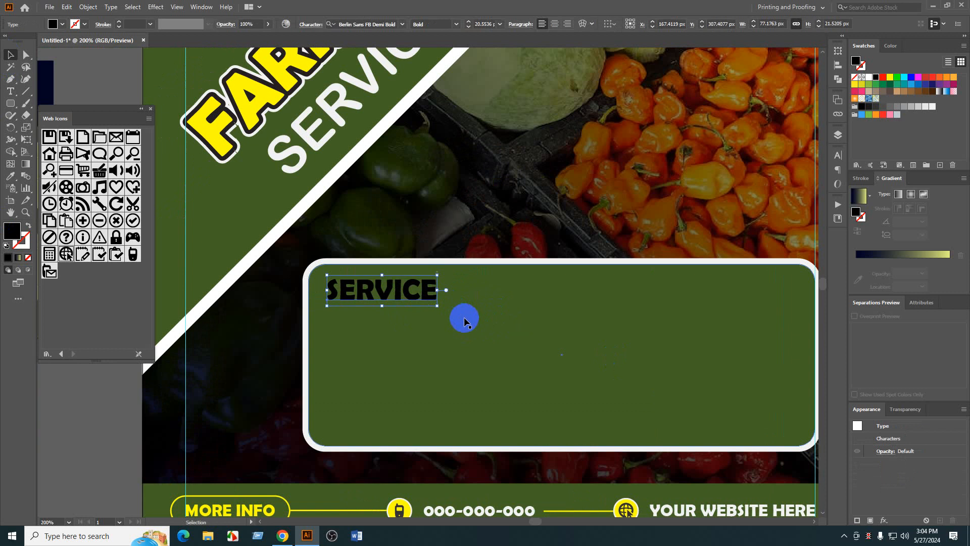
- Set the SERVICE heading's font to Montserrat SemiBold and its fill to off-white
drag(552, 336, 472, 336)
click(838, 155)
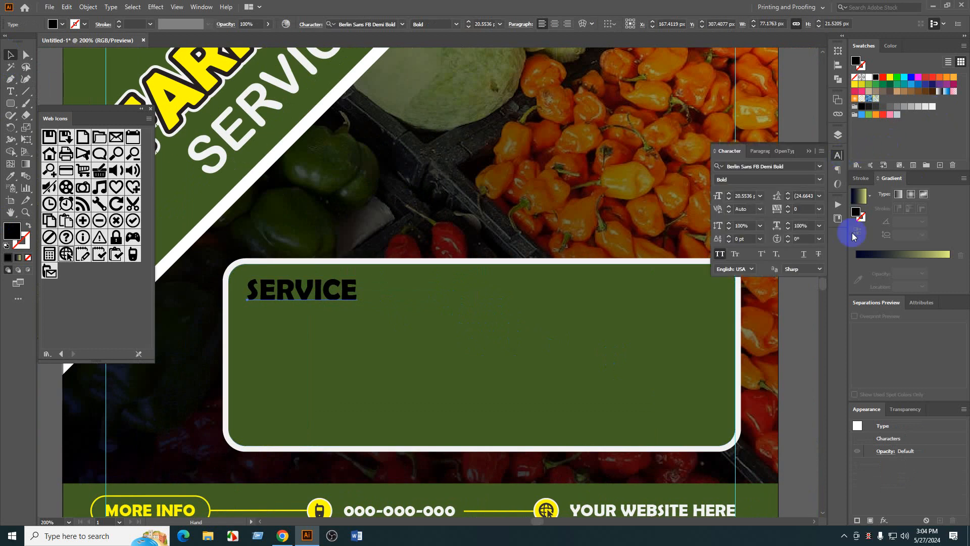
click(803, 171)
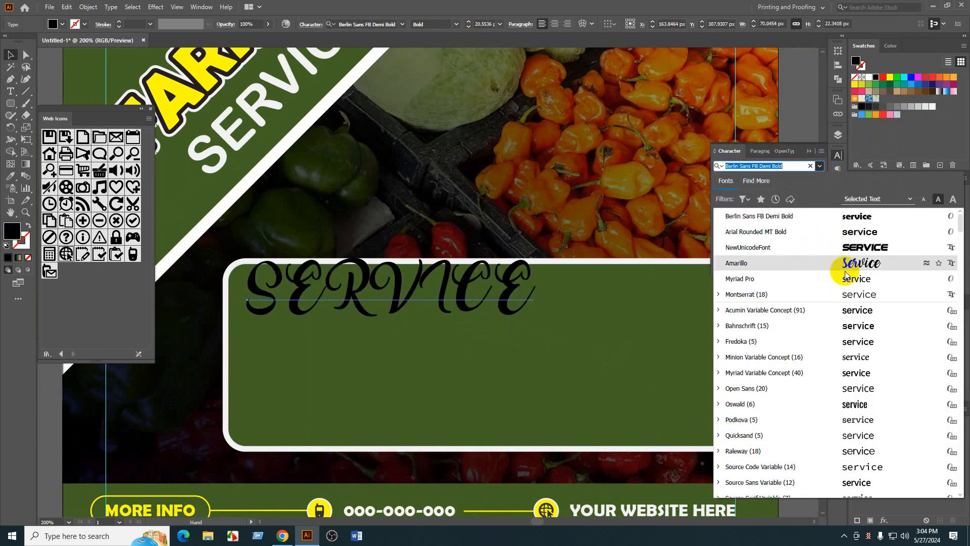
text(mo)
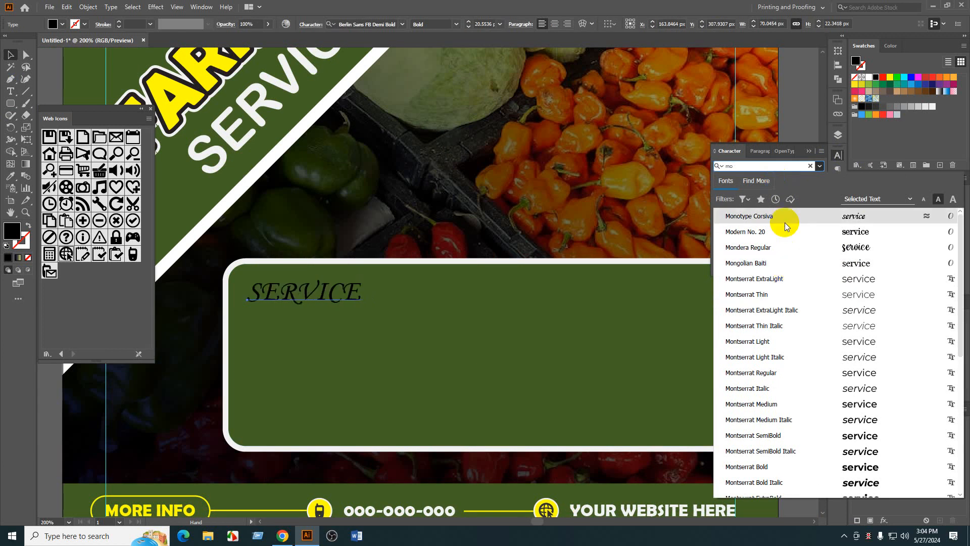
click(790, 435)
drag(456, 360, 429, 293)
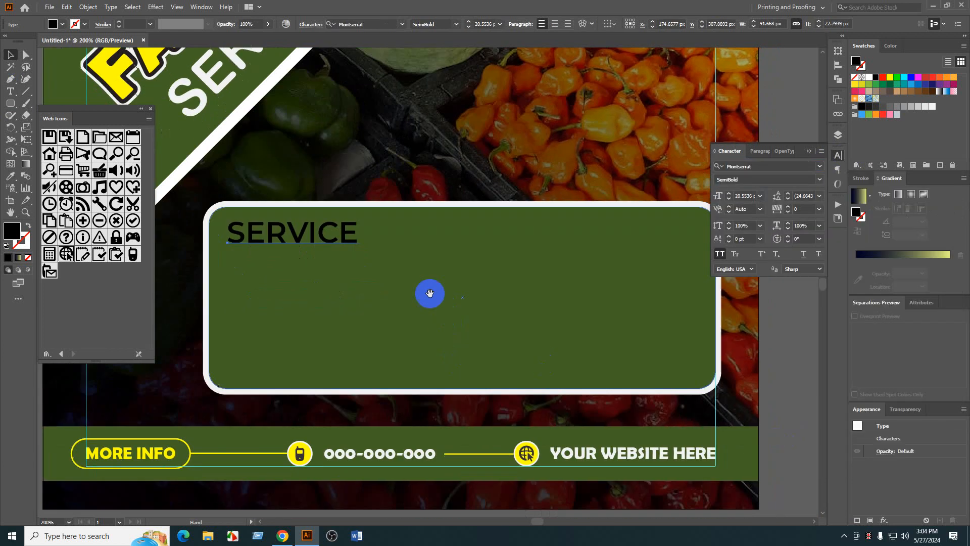
click(933, 107)
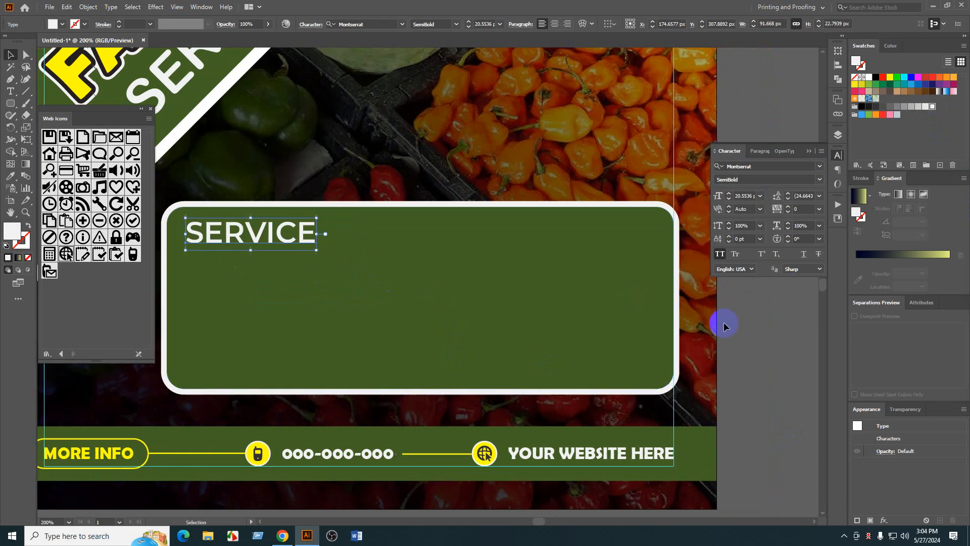
click(468, 318)
click(335, 243)
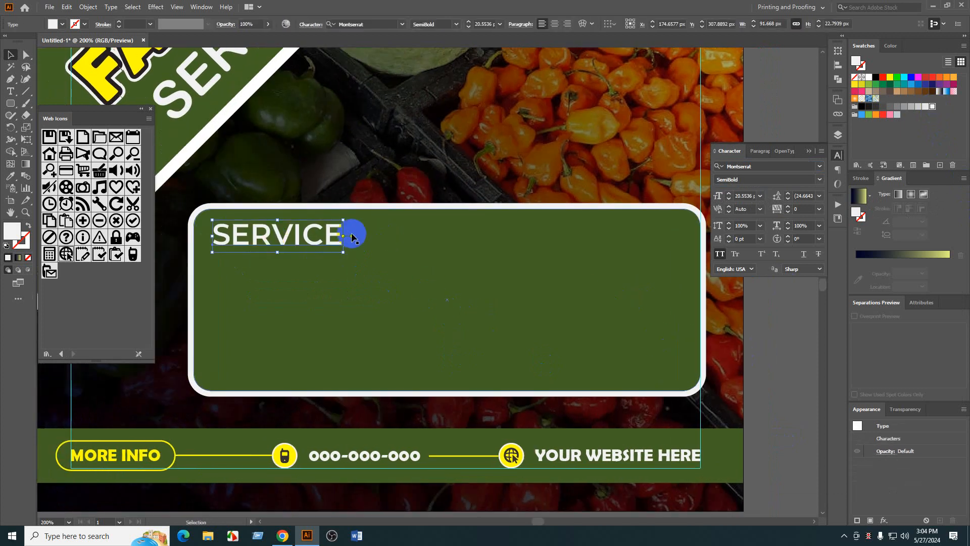
- Reduce the SERVICE heading to 16 pt and place it slightly inside the green box's upper-left corner
scroll(487, 24, down, 5)
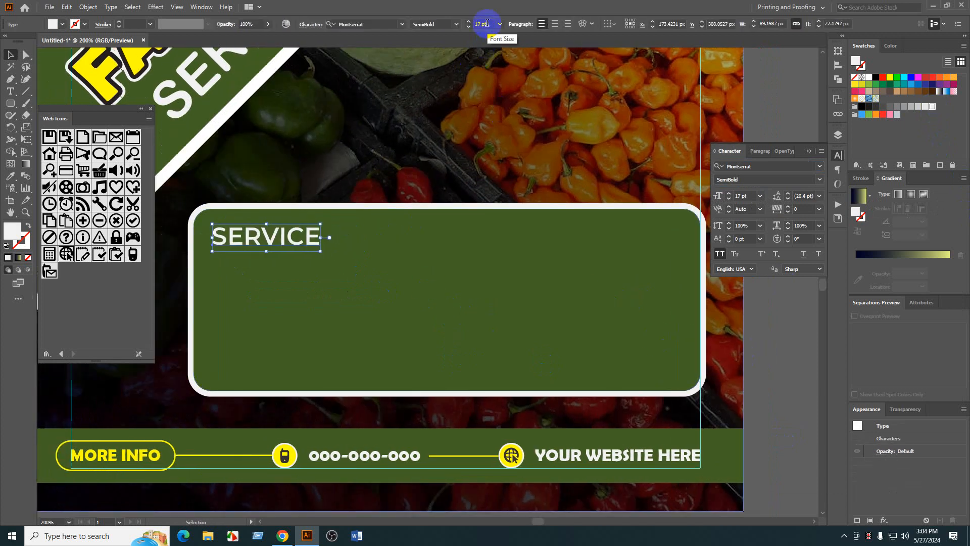
key(space)
drag(397, 268, 441, 280)
scroll(290, 259, up, 2)
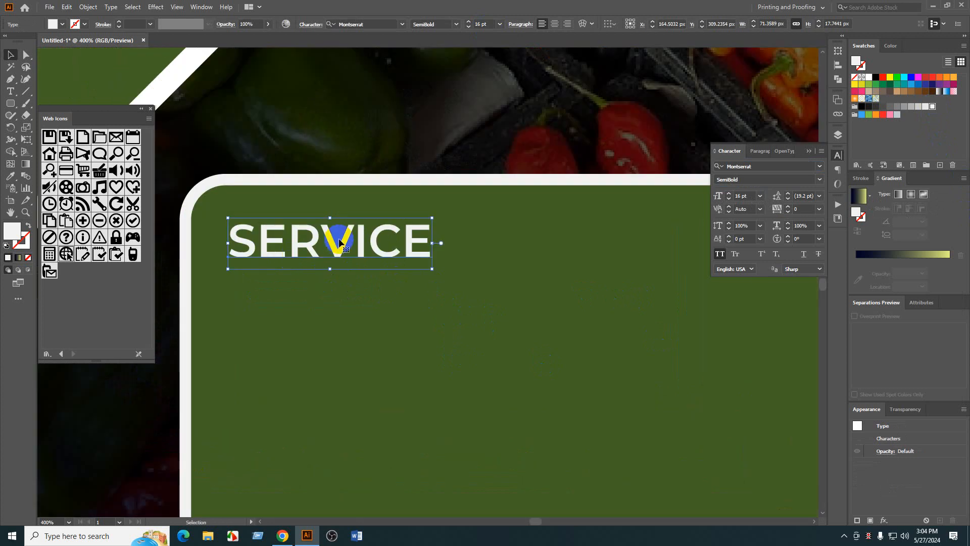
drag(338, 242, 342, 235)
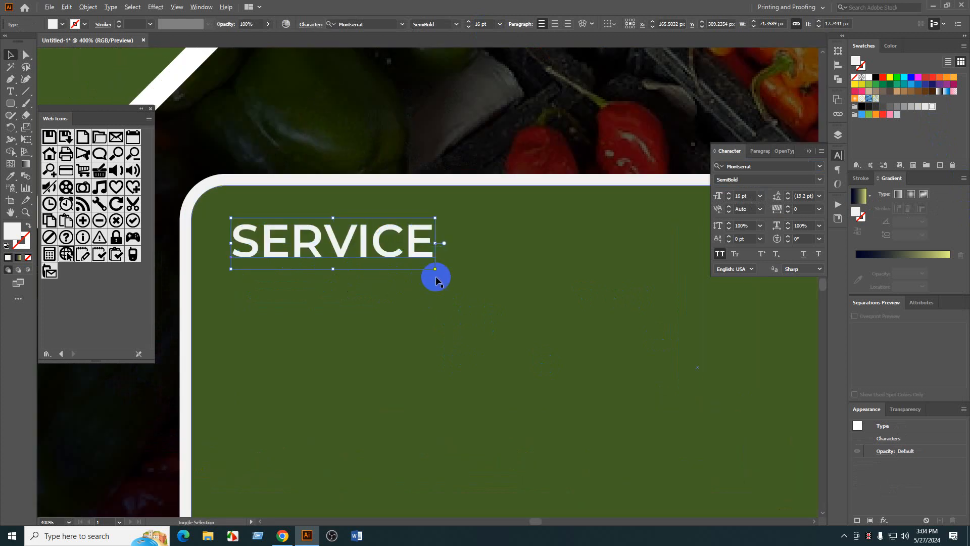
scroll(435, 275, down, 2)
scroll(515, 273, right, 3)
click(778, 405)
drag(784, 416, 790, 411)
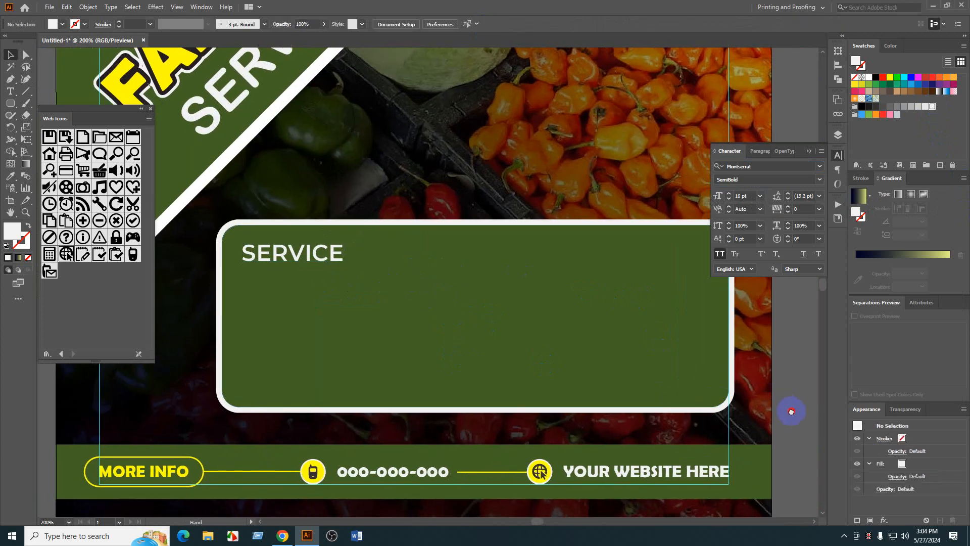
- Draw a horizontal line beneath the start of the SERVICE heading and shorten it to about 31 px
click(23, 101)
scroll(238, 262, up, 1)
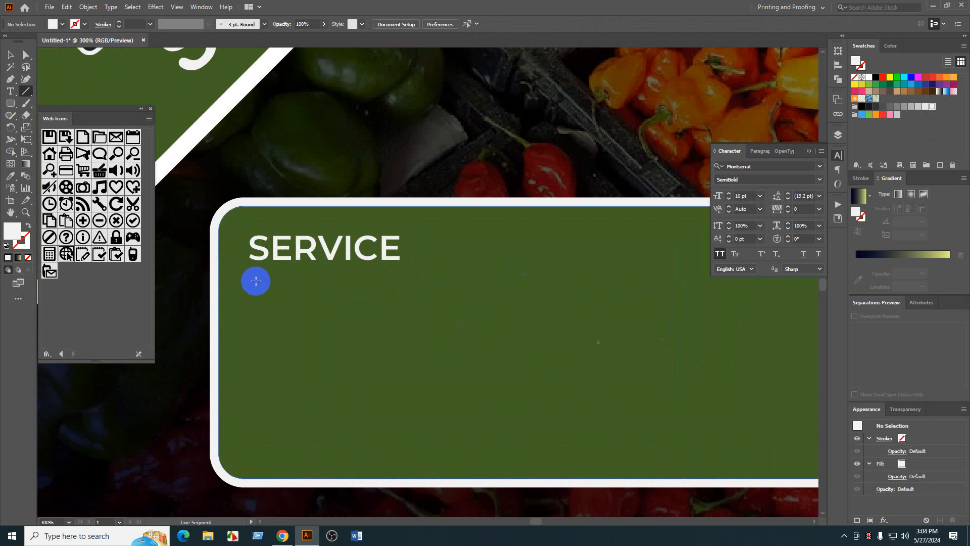
drag(249, 277, 329, 277)
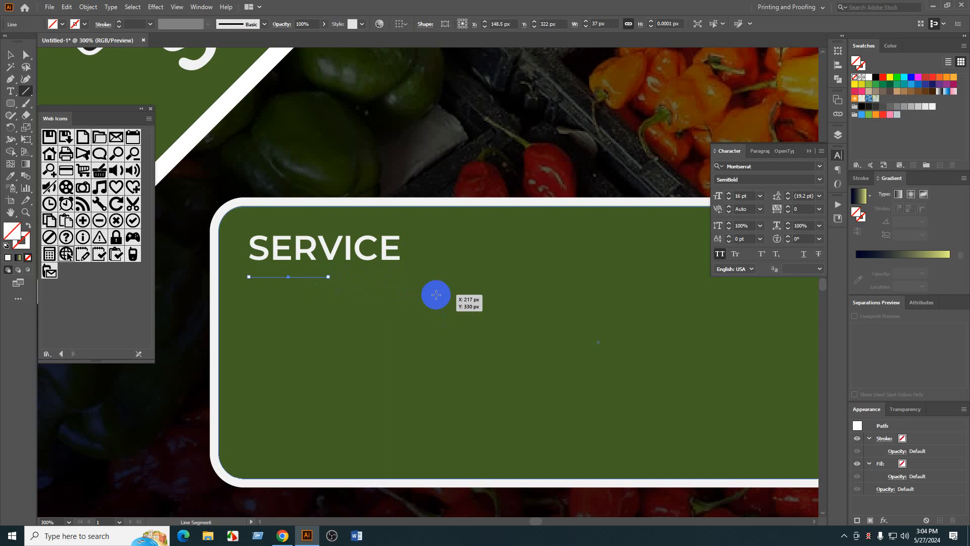
key(v)
scroll(310, 290, up, 3)
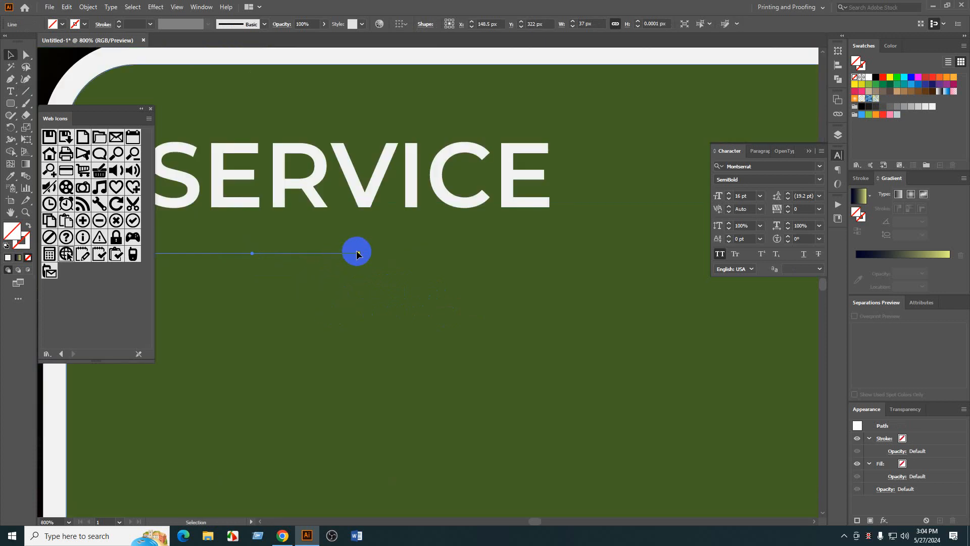
drag(358, 252, 324, 253)
- Give the line under the SERVICE heading a yellow stroke with a 1 pt weight
scroll(140, 24, up, 4)
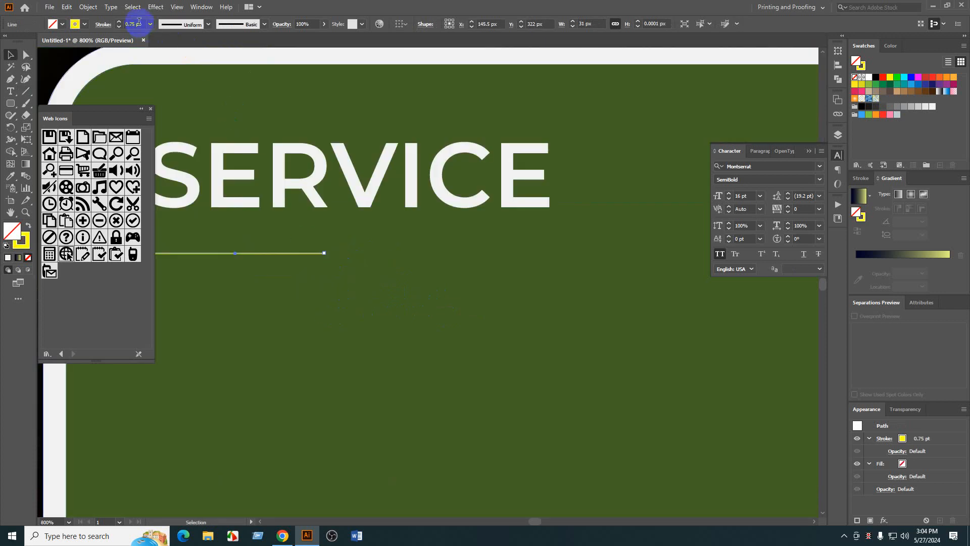
scroll(561, 328, down, 3)
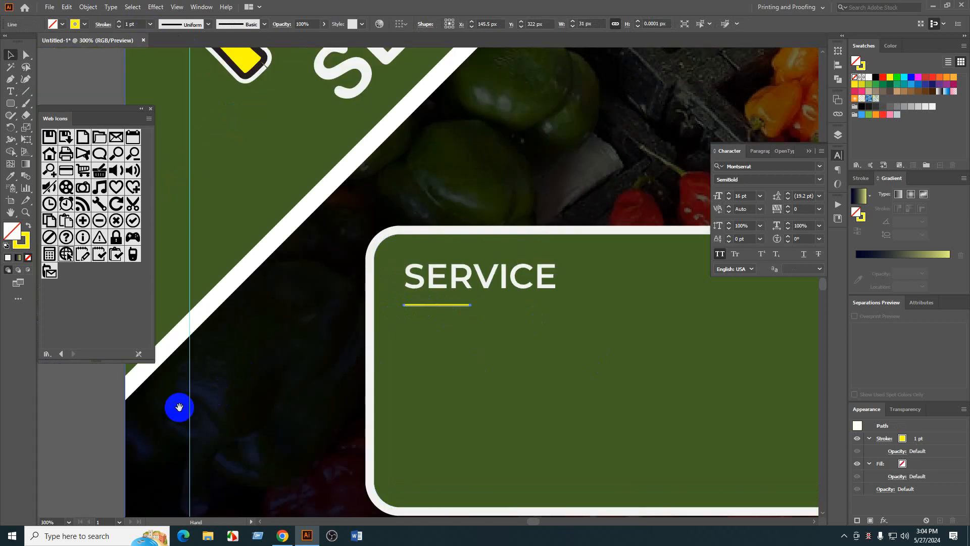
drag(179, 408, 192, 402)
click(119, 416)
- Fill the SERVICE heading with yellow and group it with its underline
drag(119, 416, 99, 410)
scroll(455, 309, up, 1)
click(494, 273)
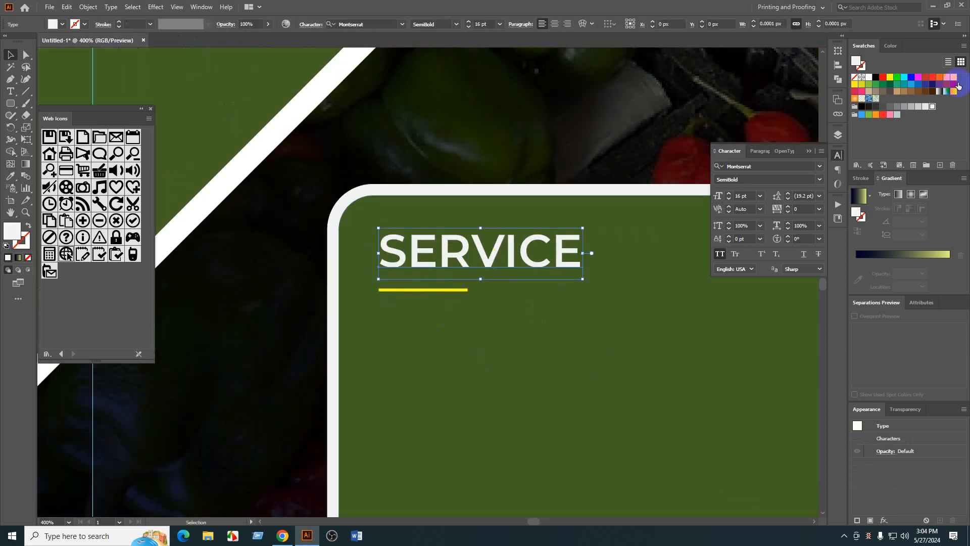
click(891, 79)
click(421, 263)
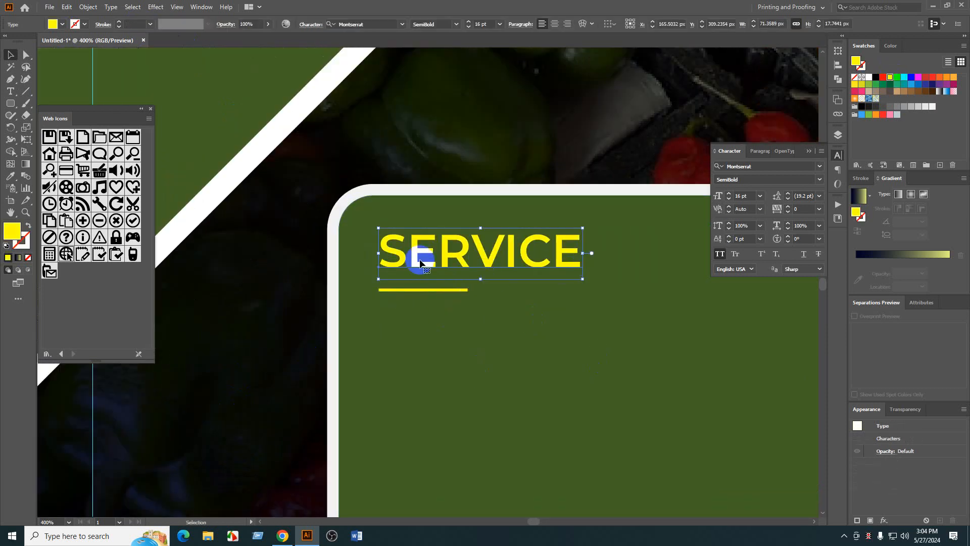
shift+click(420, 290)
key(ctrl+g)
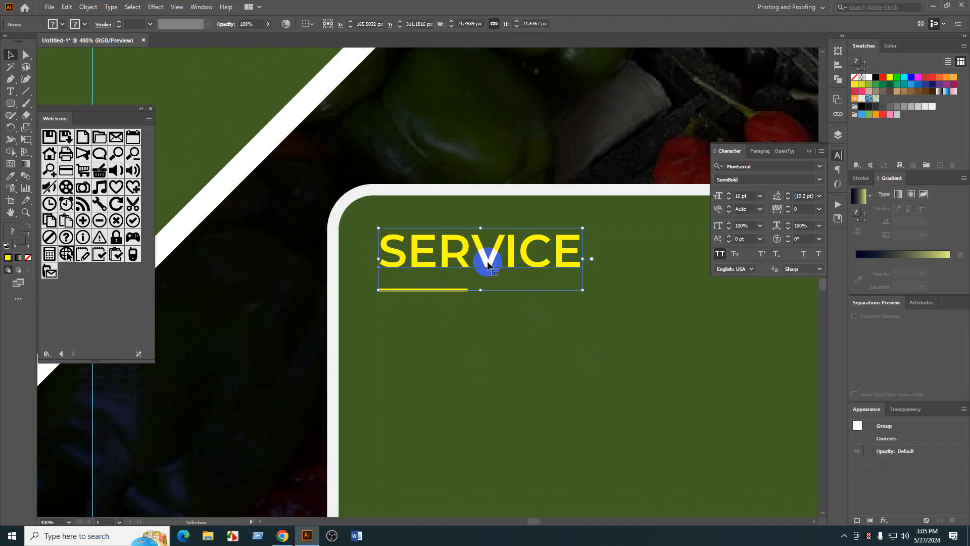
scroll(493, 261, down, 3)
click(271, 390)
- Ungroup the SERVICE heading and its yellow underline
drag(258, 363, 208, 315)
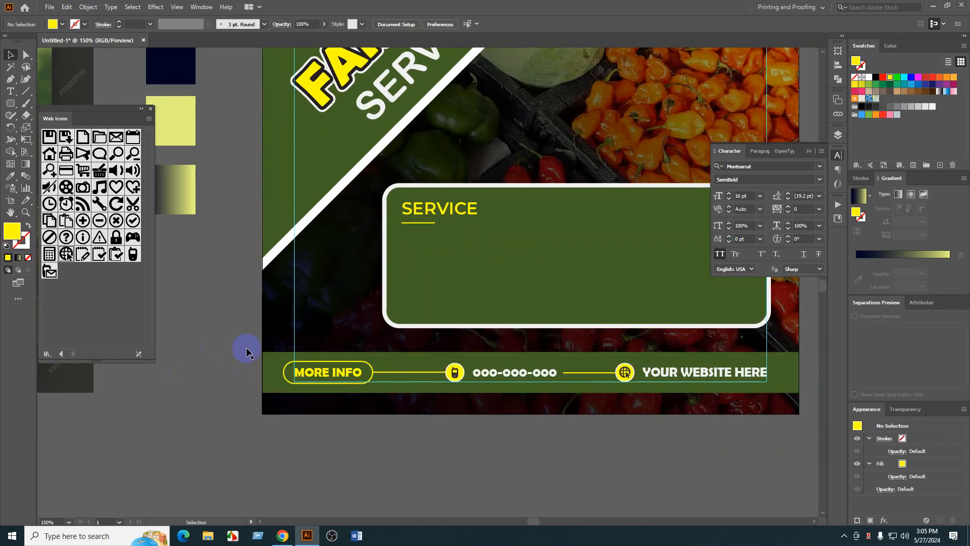
drag(524, 407, 504, 396)
drag(522, 464, 509, 464)
scroll(404, 188, up, 2)
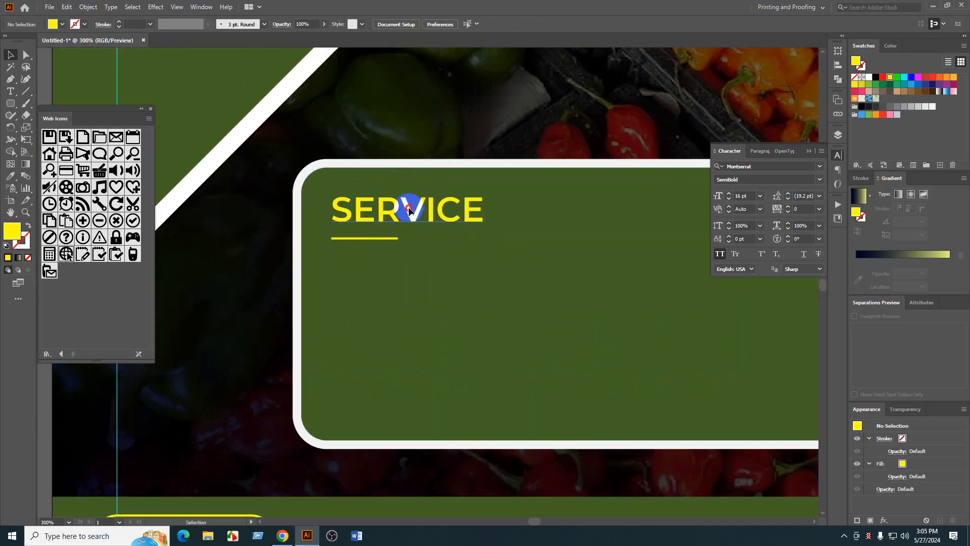
click(410, 207)
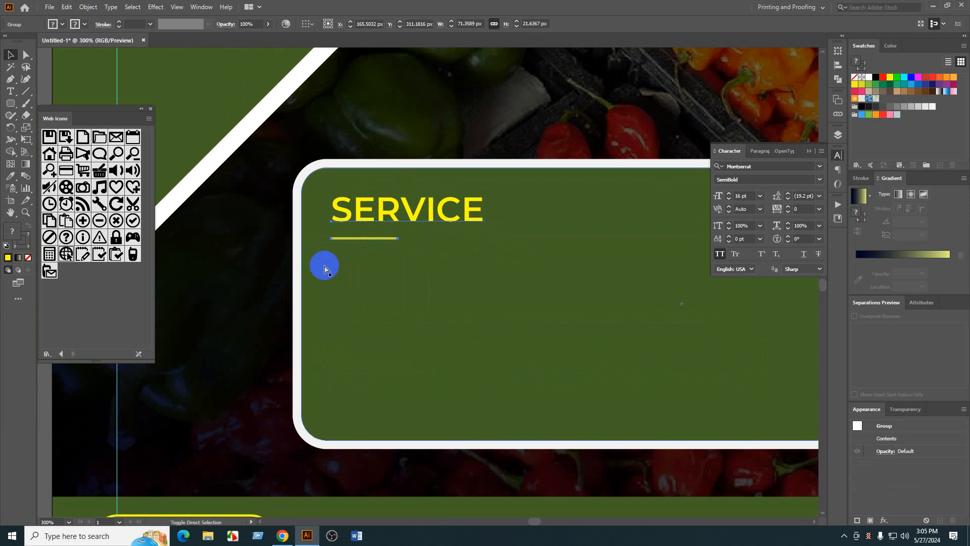
key(ctrl+shift+g)
scroll(326, 255, up, 3)
scroll(496, 283, down, 6)
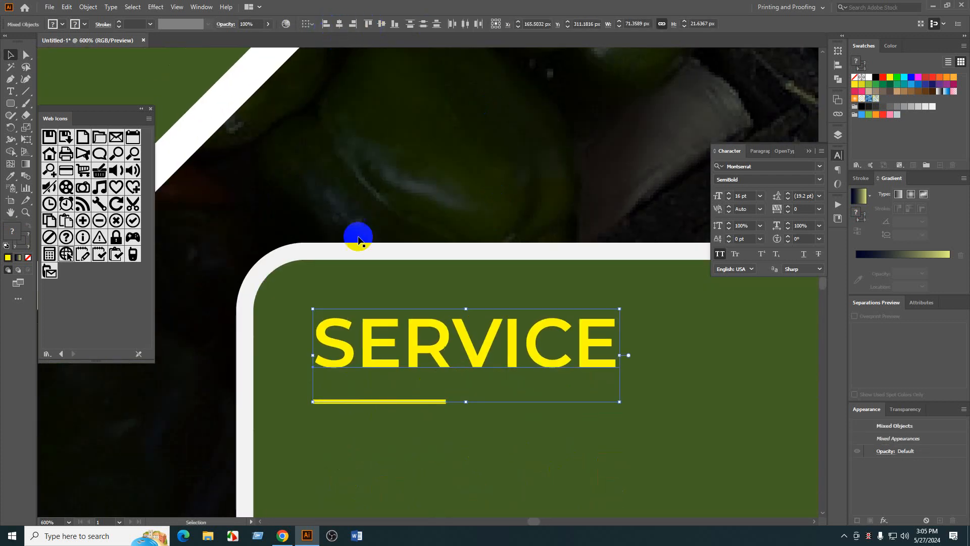
- Move the yellow underline up closer to the SERVICE heading, keeping its start near the heading's left edge
click(336, 423)
scroll(336, 423, up, 3)
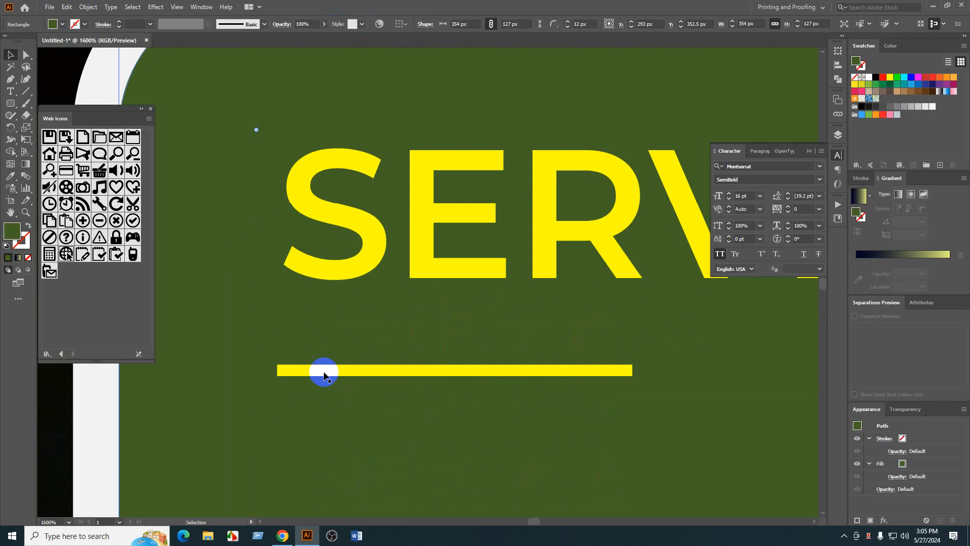
click(324, 375)
drag(323, 372, 330, 374)
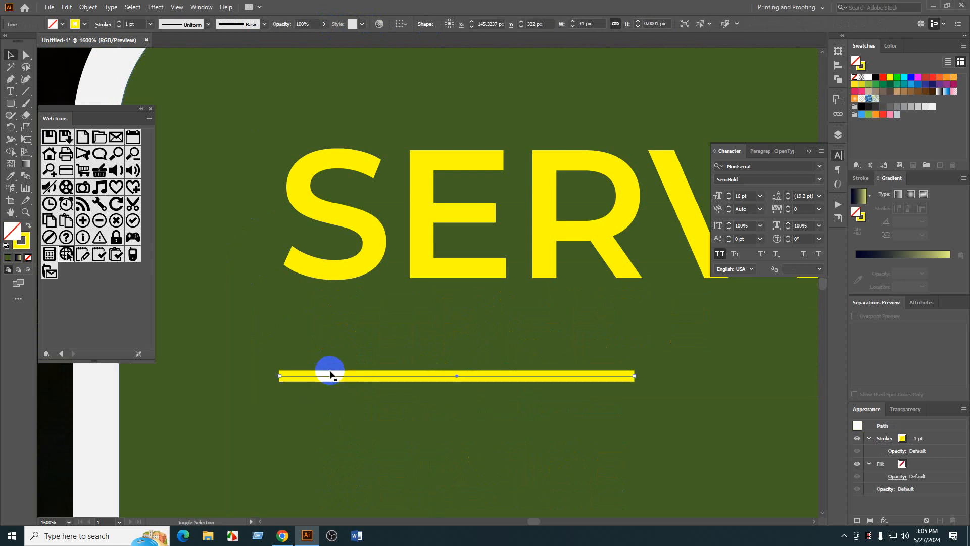
key(ctrl+z)
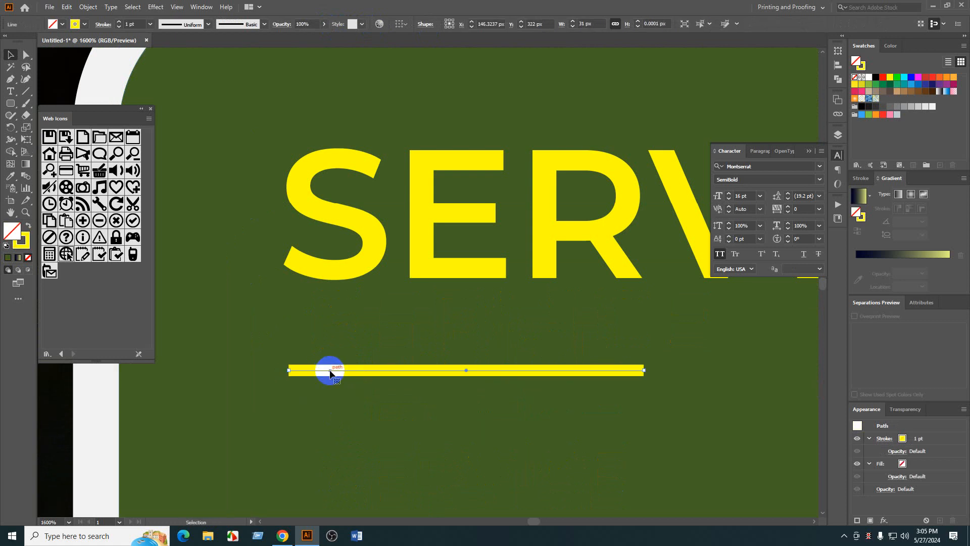
drag(330, 372, 366, 334)
- Group the repositioned underline with the SERVICE heading again
shift+click(343, 268)
click(368, 382)
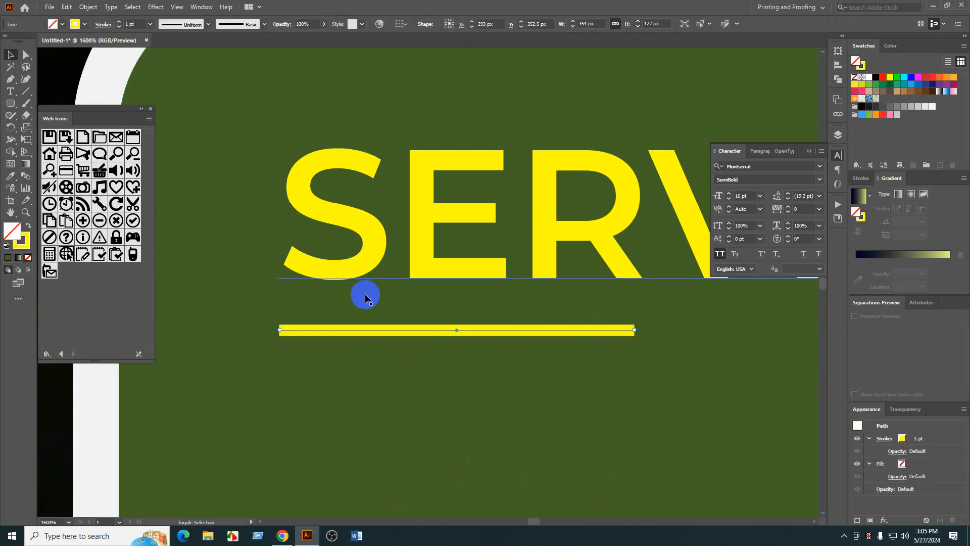
shift+click(362, 271)
key(ctrl+g)
scroll(493, 304, down, 8)
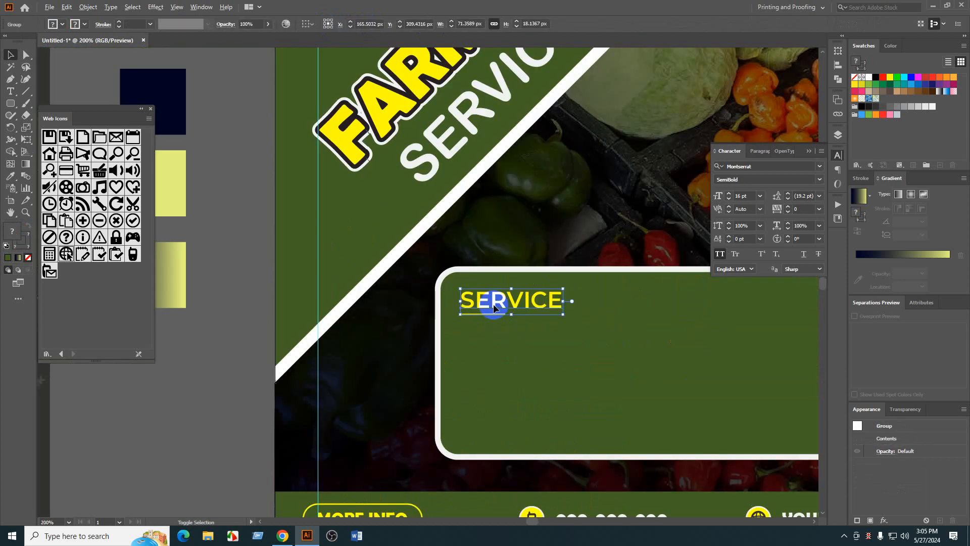
click(354, 390)
- Add LOREM IPSUM placeholder text below the SERVICE heading, scaled down to 10 pt and shifted slightly right
drag(319, 416, 306, 408)
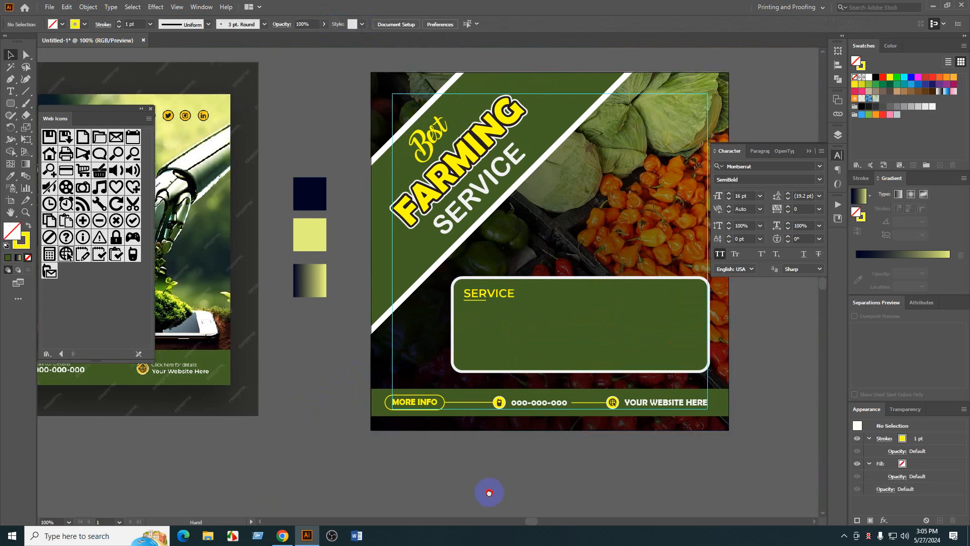
drag(498, 492, 493, 486)
scroll(539, 317, up, 4)
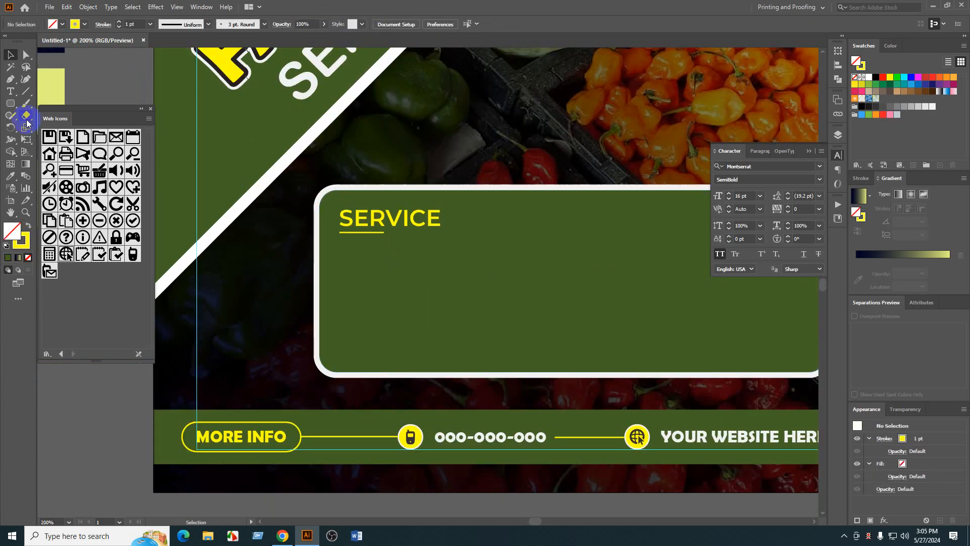
key(t)
click(347, 262)
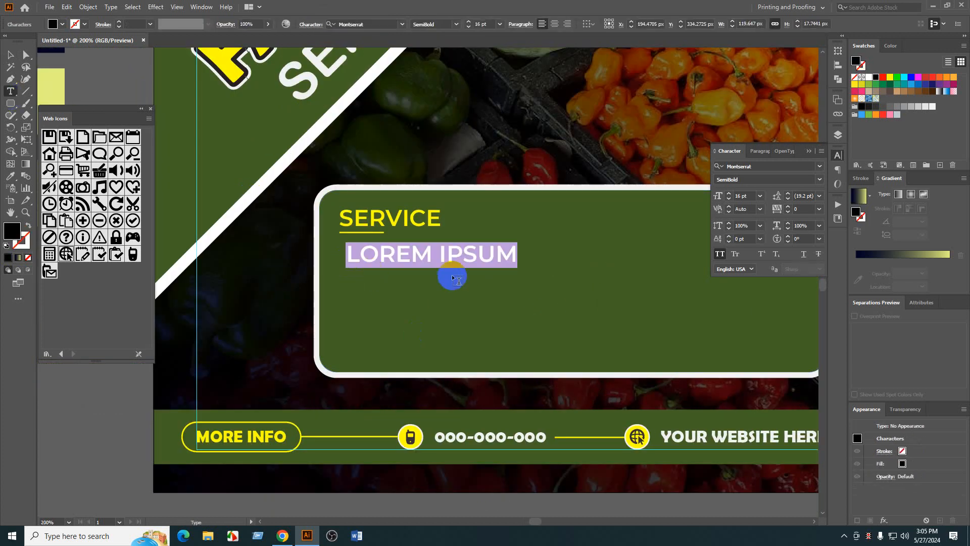
text(V)
key(ctrl+z)
key(Escape)
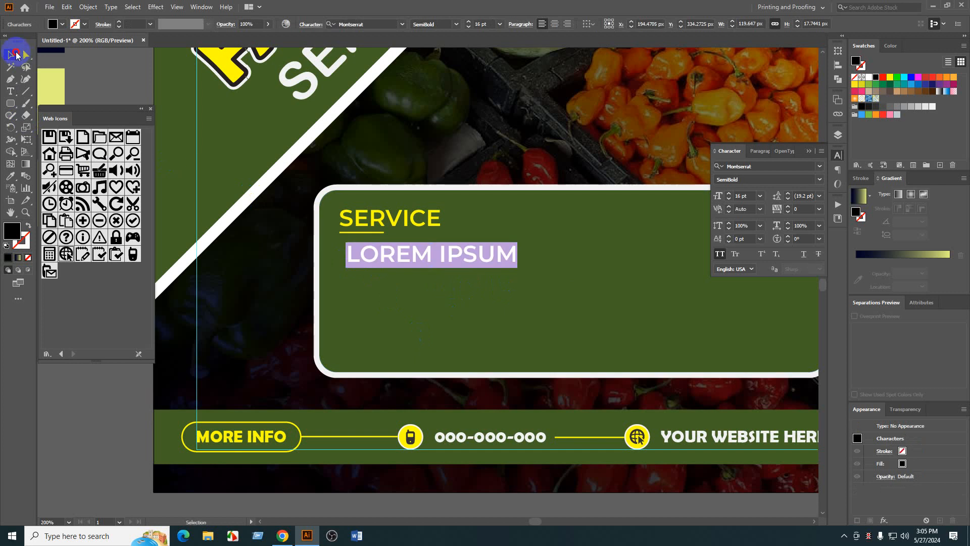
drag(517, 255, 457, 255)
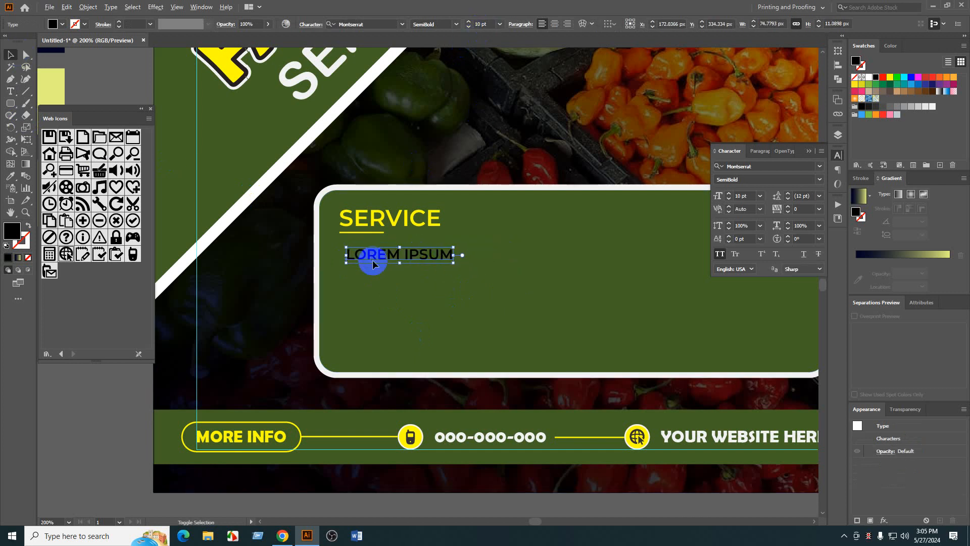
scroll(373, 263, up, 2)
drag(459, 247, 482, 249)
- Draw a black circle about 10 px wide on the empty canvas beside the artboard
drag(16, 109, 51, 123)
drag(255, 241, 624, 223)
drag(290, 303, 381, 295)
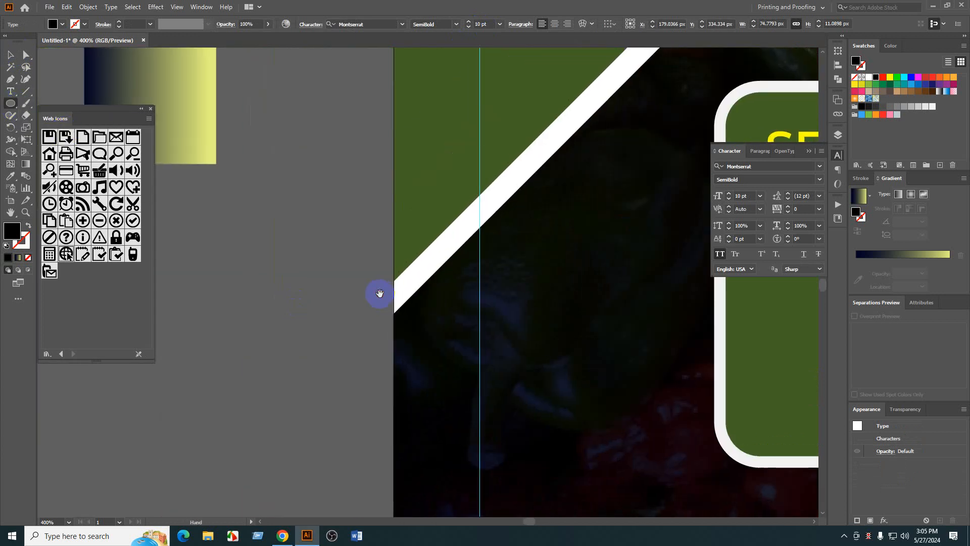
drag(227, 266, 256, 288)
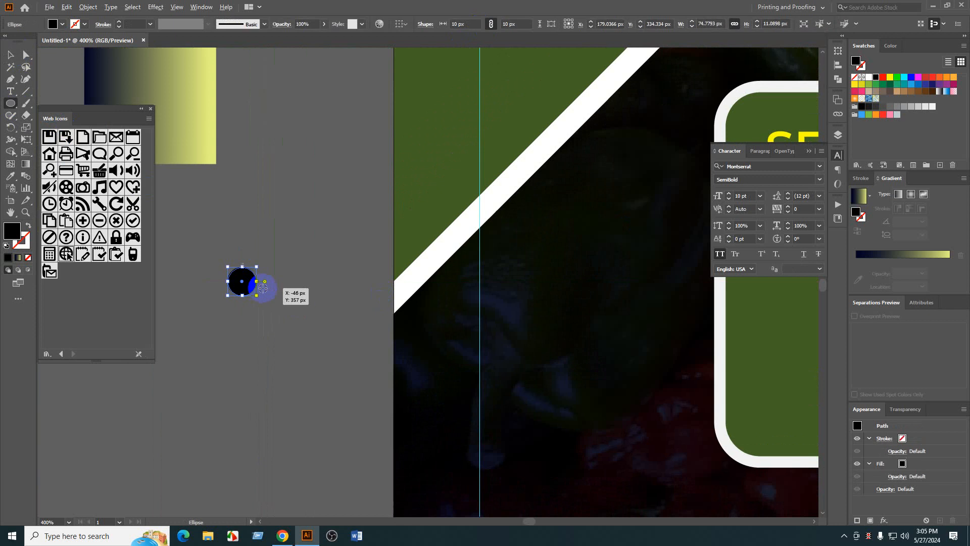
- Make a concentric copy of the circle enlarged to about 14 px and cut out the inner circle with Shape Builder, leaving a ring
key(v)
scroll(217, 296, up, 3)
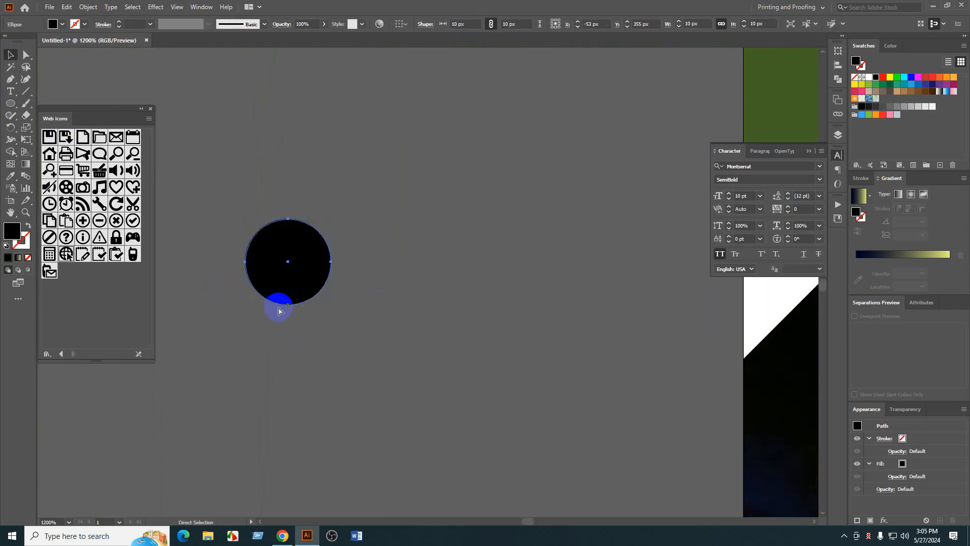
drag(331, 264, 247, 336)
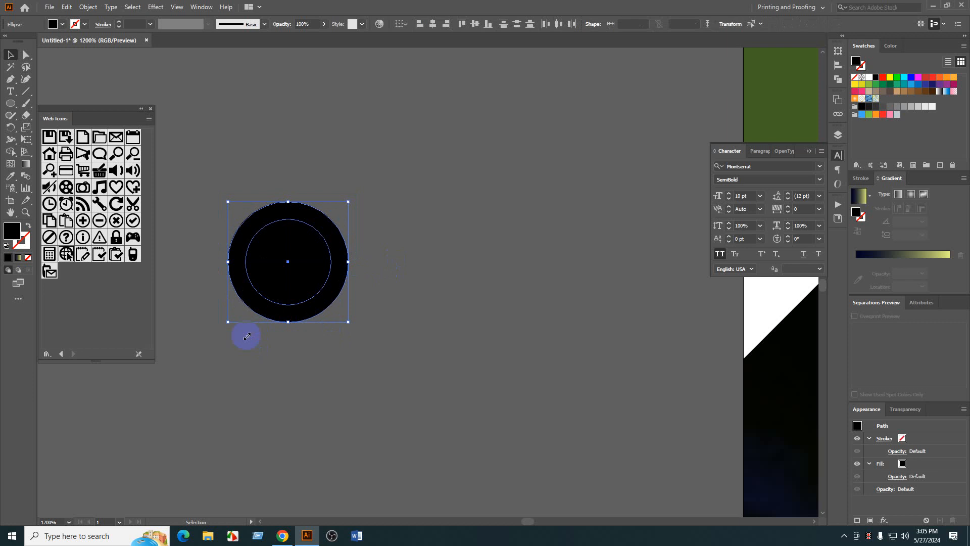
click(12, 155)
alt+click(302, 260)
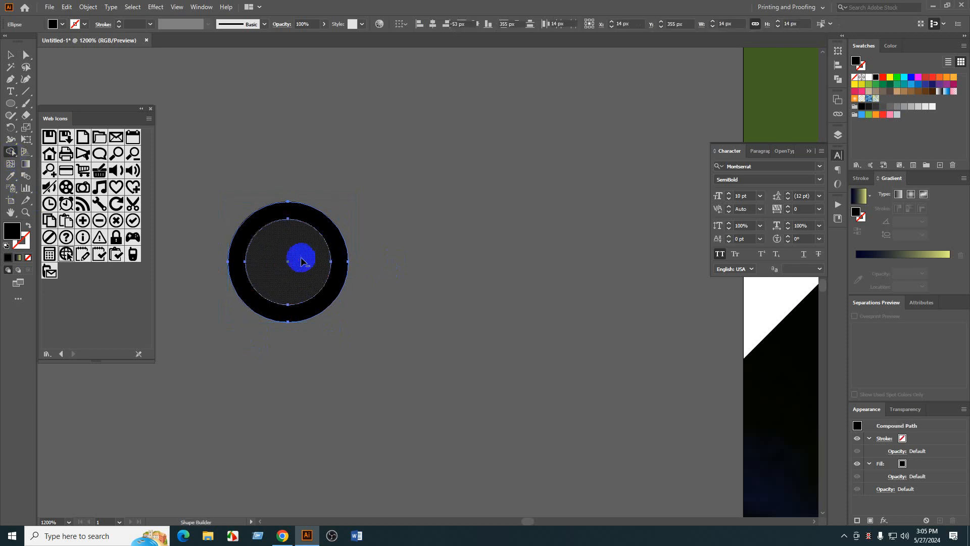
- Scale the ring down to about 10 px and fill it with yellow
key(v)
click(367, 302)
drag(335, 285, 349, 262)
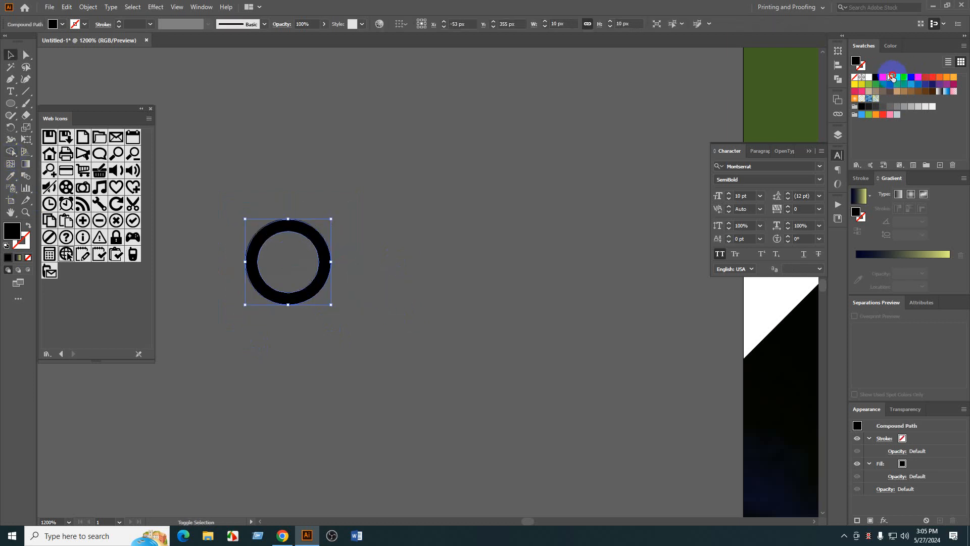
click(892, 77)
scroll(444, 313, down, 4)
click(409, 314)
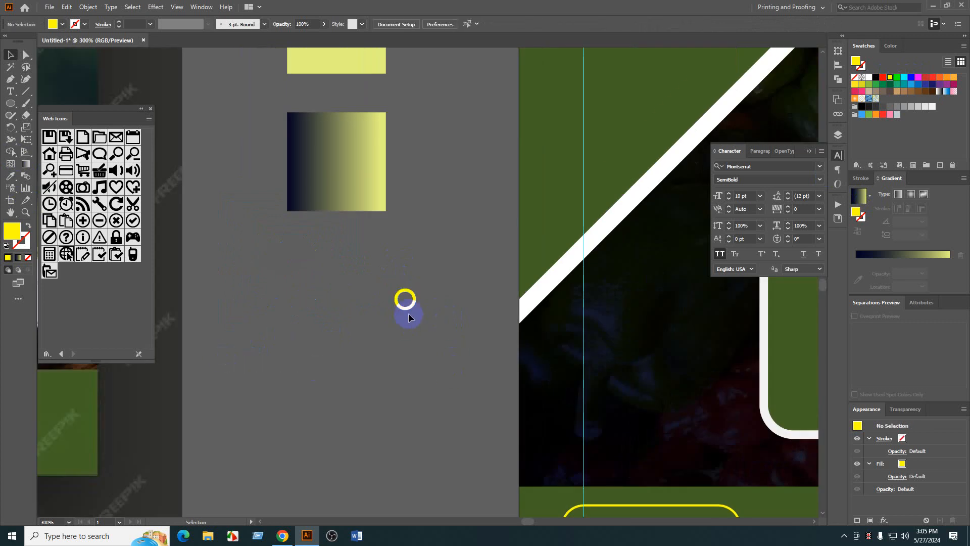
- Copy the yellow ring into the green box and place it in front of the LOREM IPSUM text as a bullet
click(407, 308)
drag(788, 371, 485, 370)
scroll(595, 232, up, 3)
key(ctrl+v)
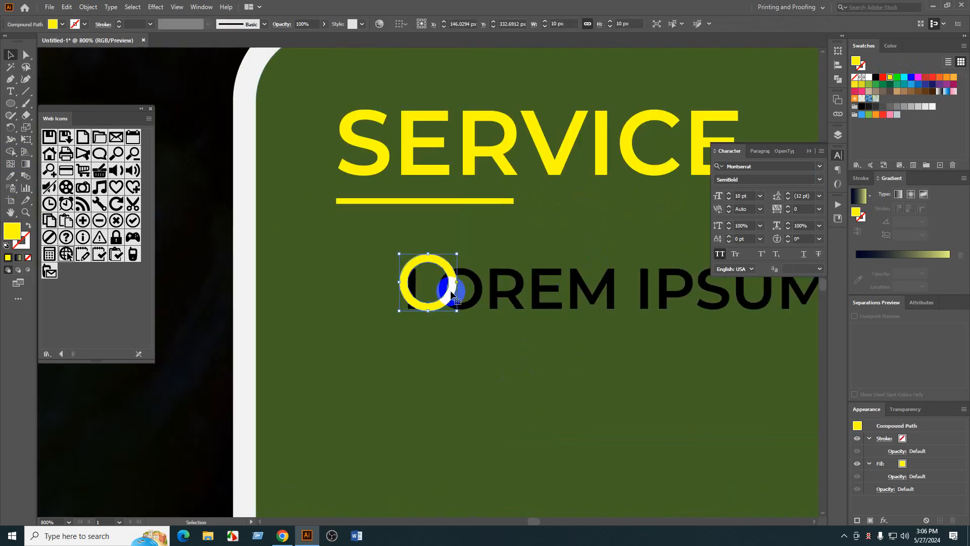
drag(451, 293, 371, 305)
- Align the ring bullet and the LOREM IPSUM text on their vertical centres and group them
shift+click(513, 310)
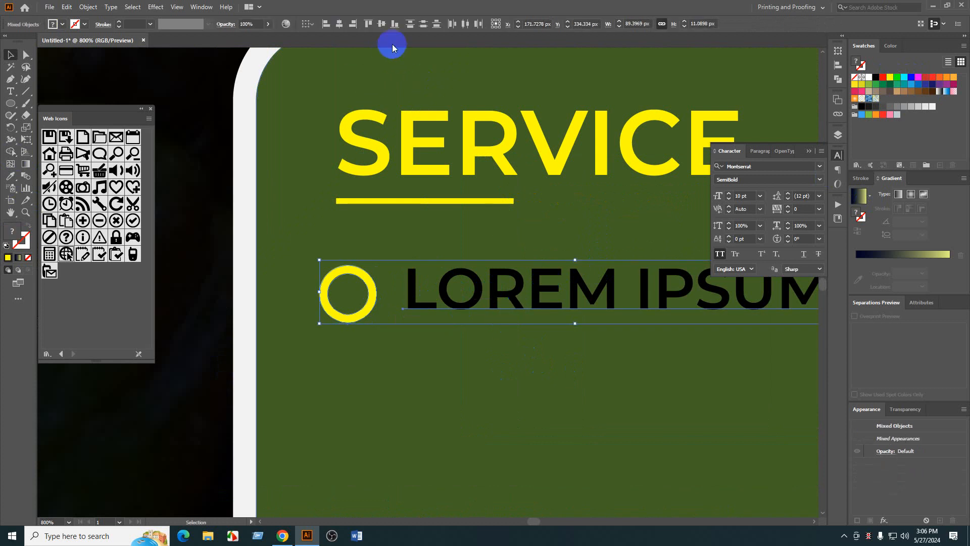
click(382, 25)
key(ctrl+g)
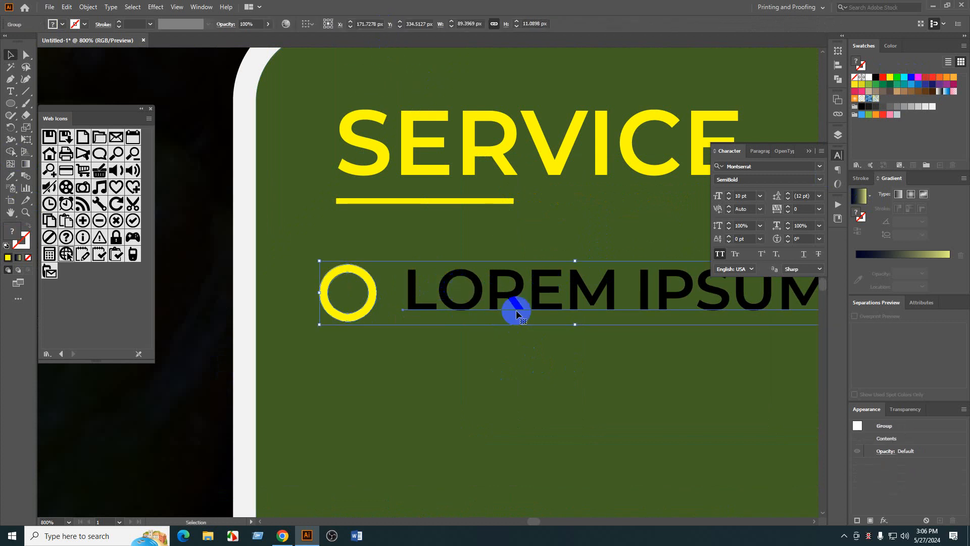
- Move the grouped bullet line so it starts flush with the left edge of the SERVICE heading
drag(513, 310, 527, 296)
scroll(467, 302, down, 3)
drag(570, 330, 490, 311)
click(438, 320)
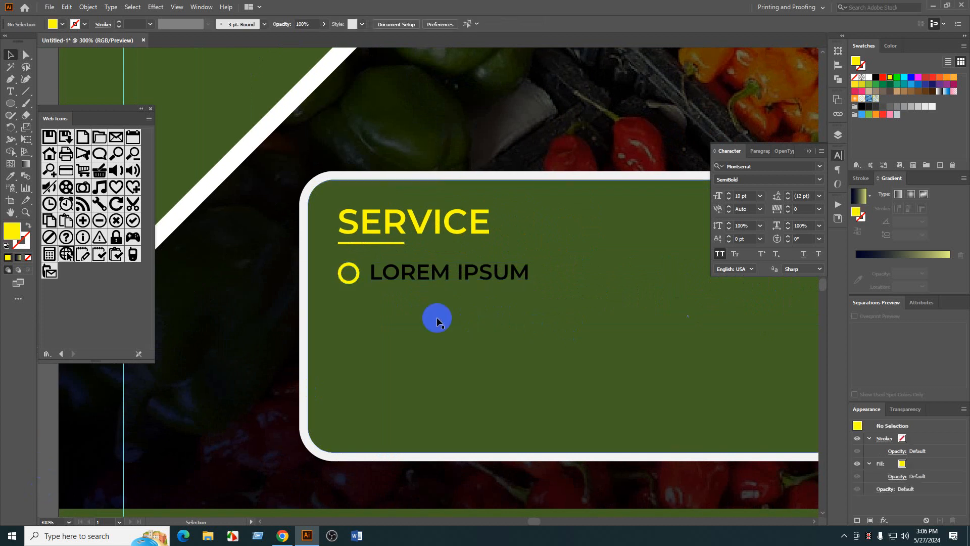
- Fill the LOREM IPSUM text inside the bullet group with the near-white swatch
click(439, 281)
click(932, 106)
scroll(581, 286, down, 2)
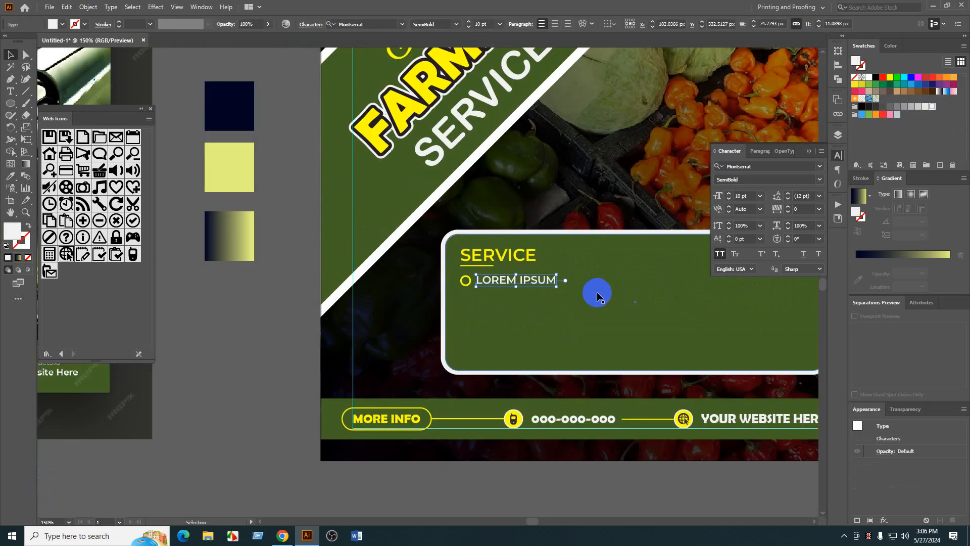
click(188, 399)
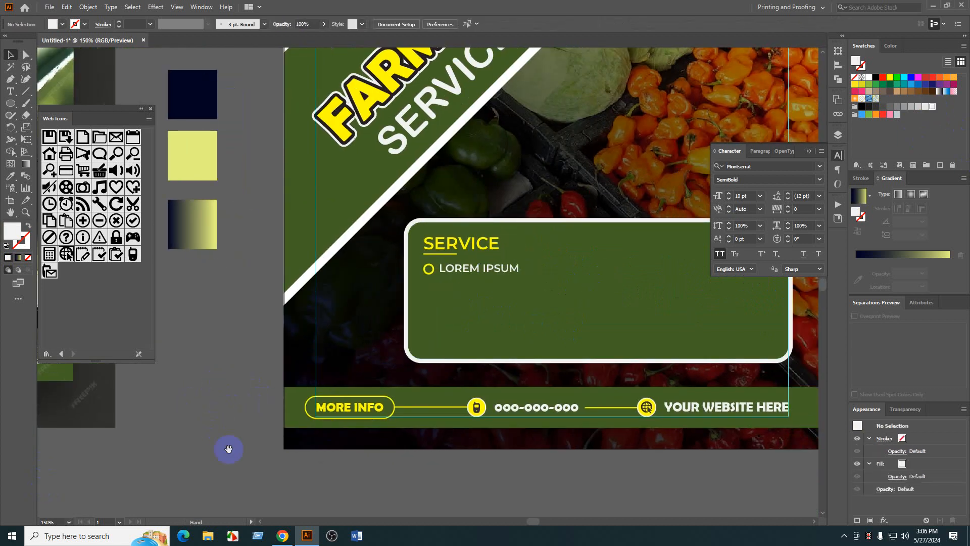
drag(229, 450, 203, 412)
drag(389, 483, 307, 483)
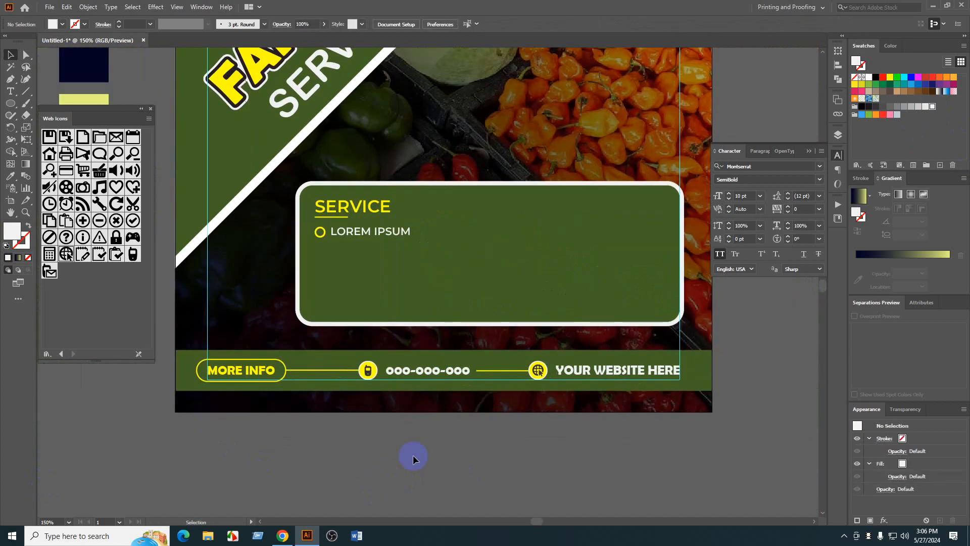
- Apply the near-white fill to the whole bullet line, including its ring
click(353, 231)
click(933, 107)
click(656, 481)
drag(657, 481, 649, 479)
scroll(356, 238, up, 1)
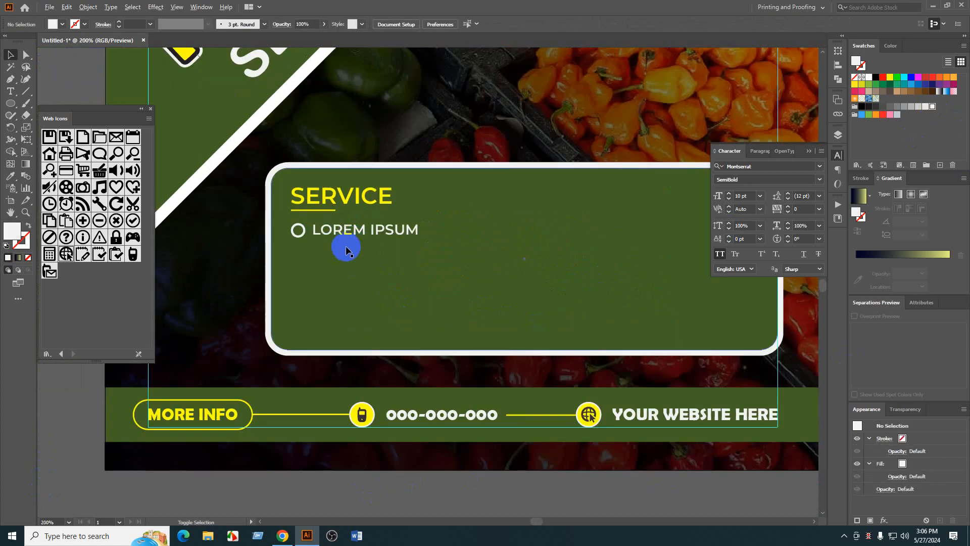
- Duplicate the bullet line downward twice at about 22 px spacing to make three lines
scroll(347, 249, up, 1)
drag(508, 279, 455, 266)
click(347, 215)
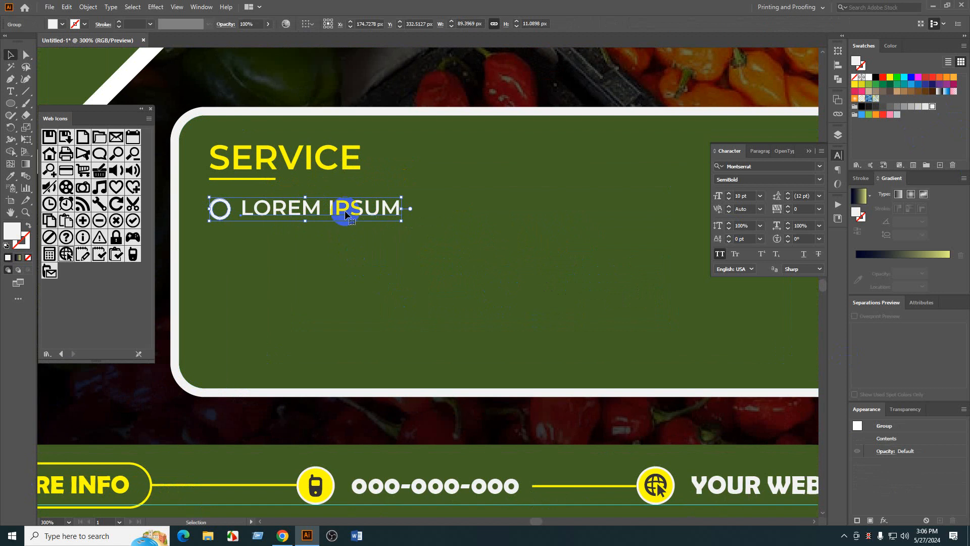
drag(319, 209, 321, 260)
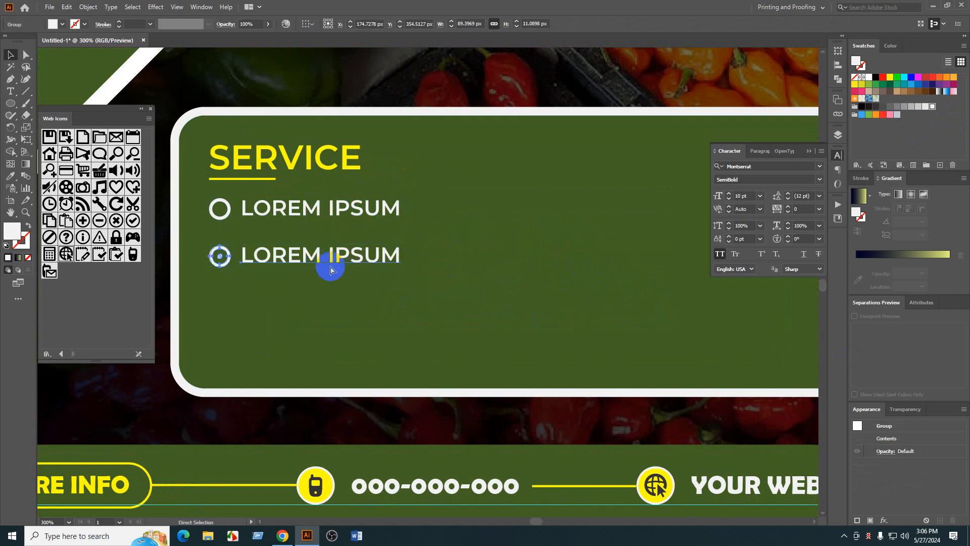
key(ctrl+d)
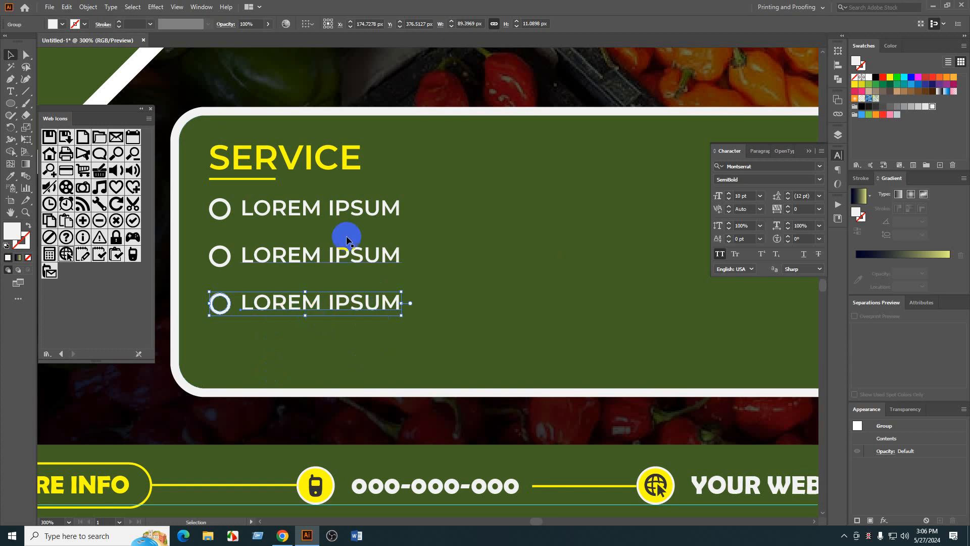
- Move all three bullet lines down together by about 3 px below the heading's underline
shift+click(283, 254)
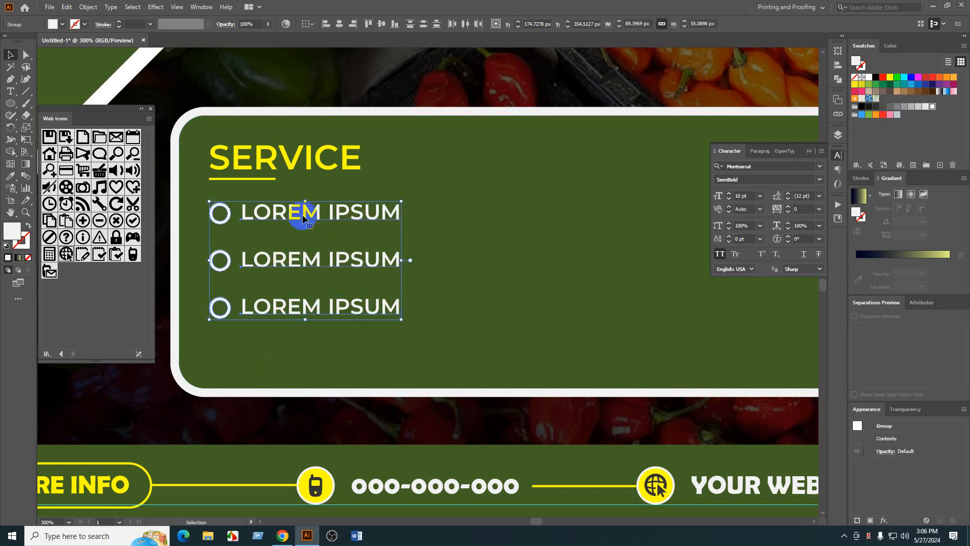
key(ctrl+minus)
drag(395, 282, 326, 282)
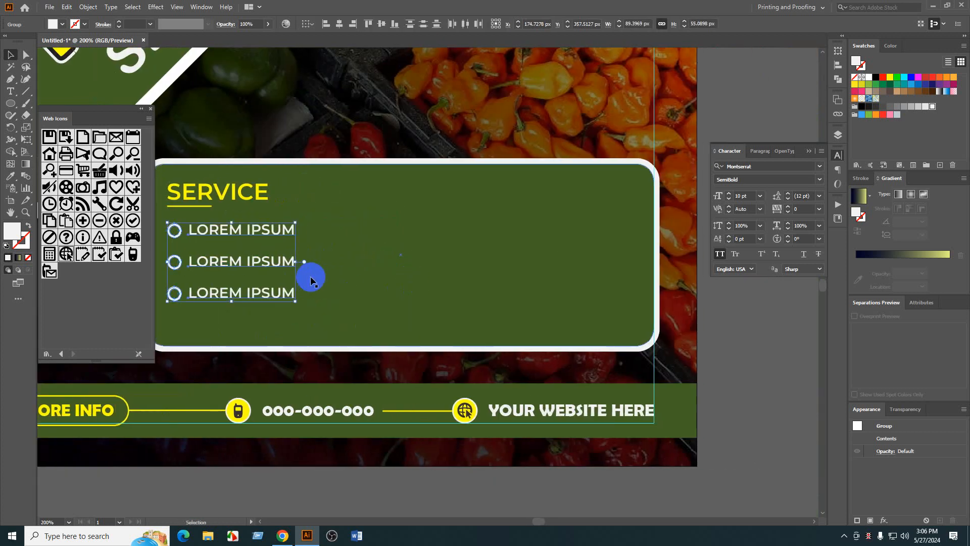
click(281, 495)
drag(244, 487, 351, 478)
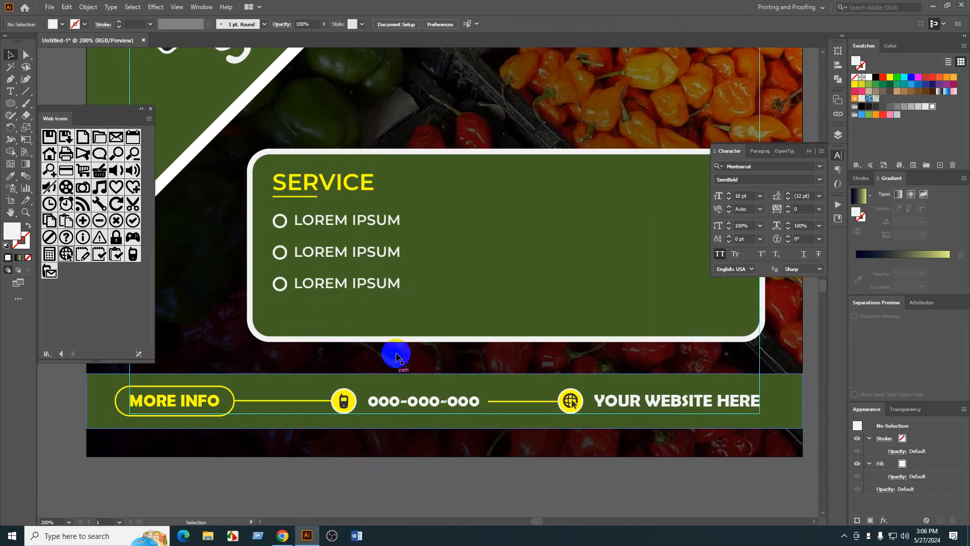
- Duplicate the three-line bullet column to the right twice at about 105 px spacing, making three columns
click(388, 219)
shift+click(379, 251)
drag(353, 285, 506, 301)
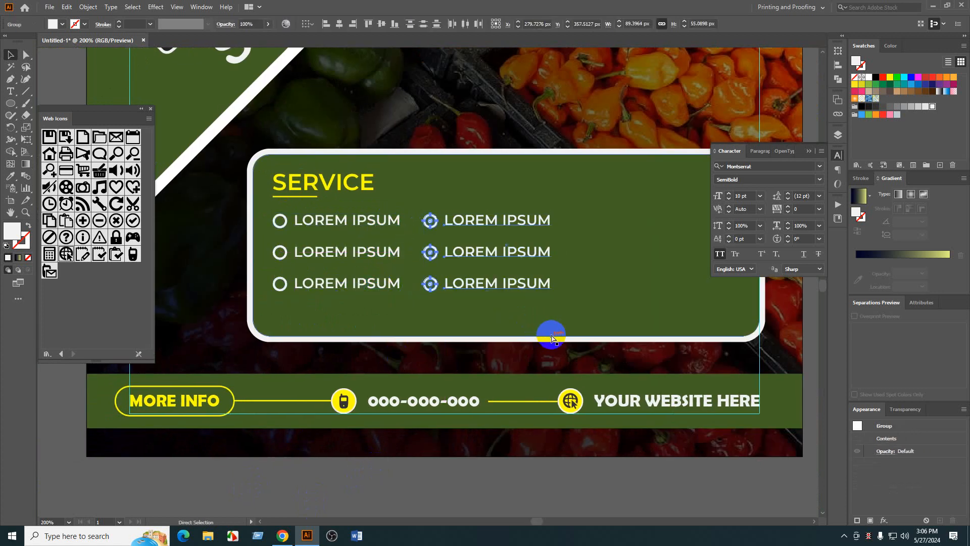
key(ctrl+d)
scroll(556, 339, right, 4)
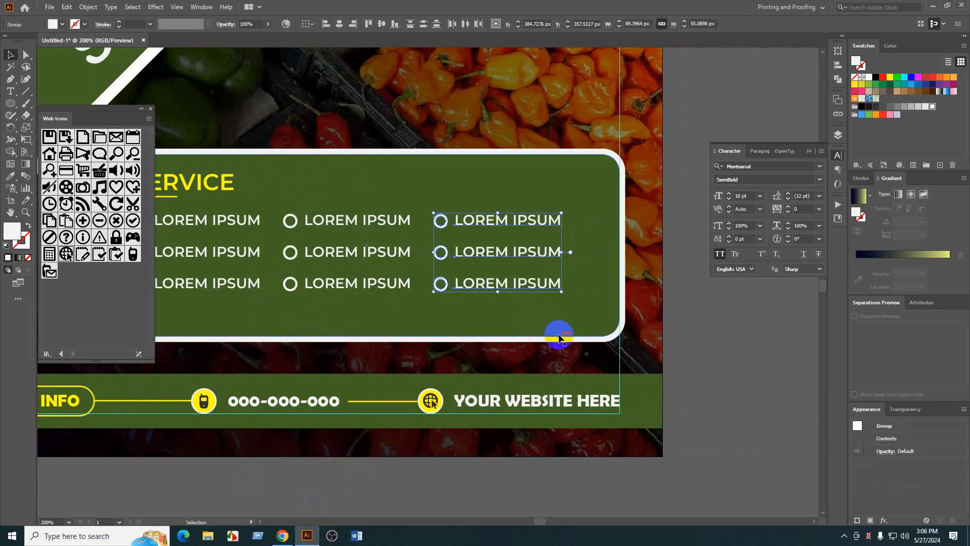
click(730, 413)
scroll(583, 310, left, 1)
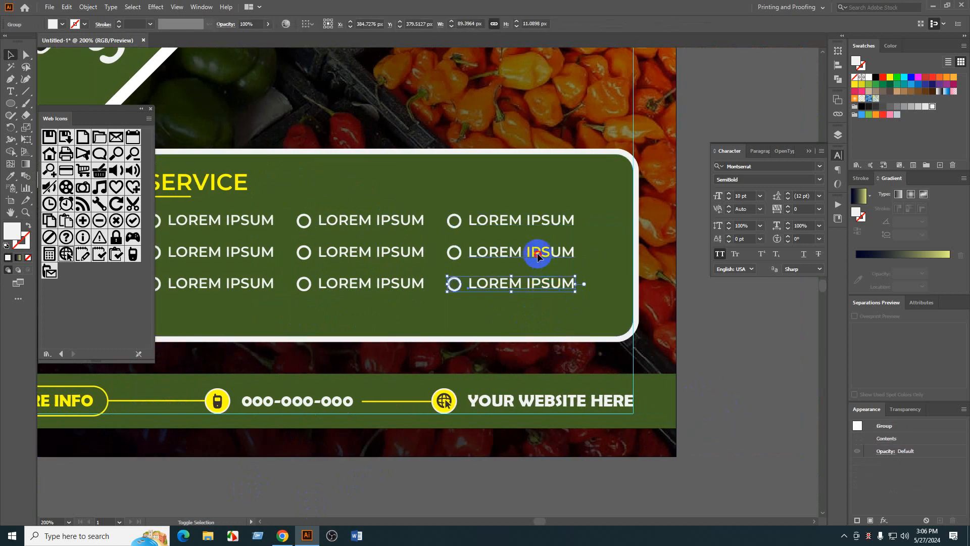
- Move the bottom row of three bullet items down 10 px inside the green box
scroll(394, 329, left, 4)
click(318, 292)
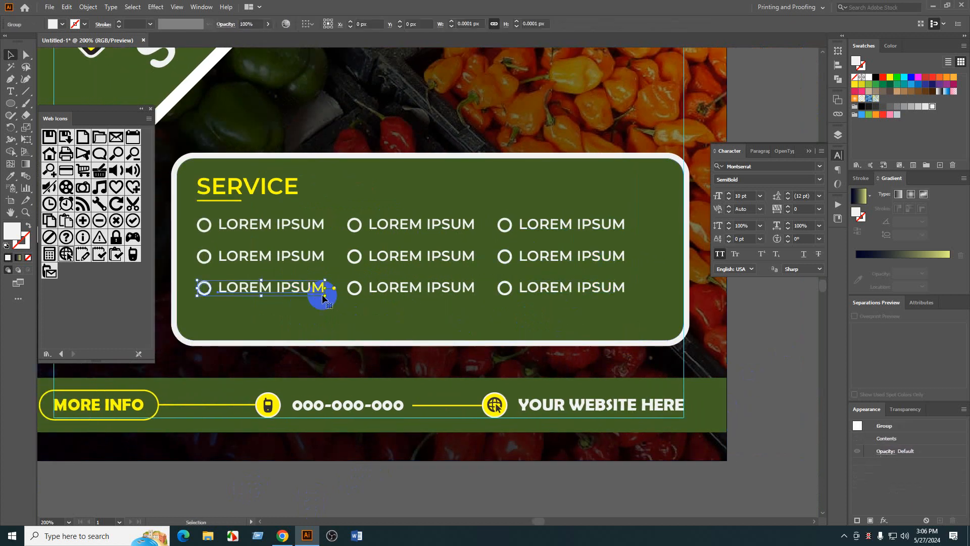
shift+click(473, 293)
key(Down)
key(Down)
key(Down)
key(Down)
key(Down)
key(Down)
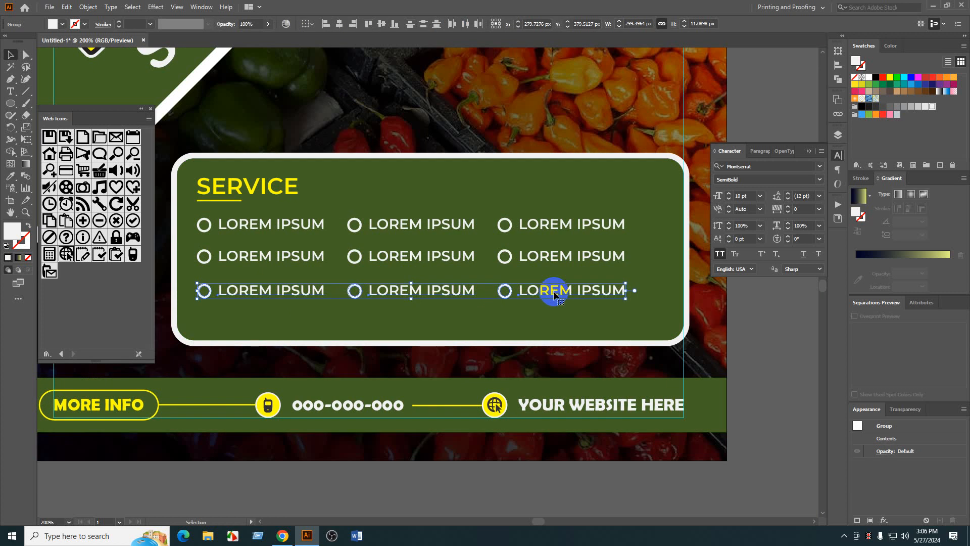
key(Down)
key(Down)
key(Down)
key(Down)
key(Down)
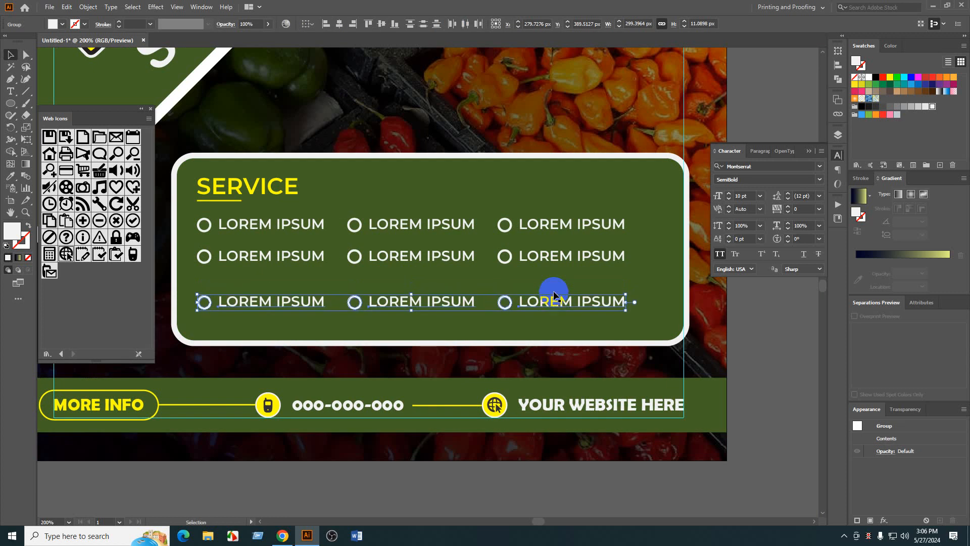
click(767, 381)
scroll(749, 387, right, 1)
- Distribute the three bullet items of the first column evenly by their vertical centres
click(268, 256)
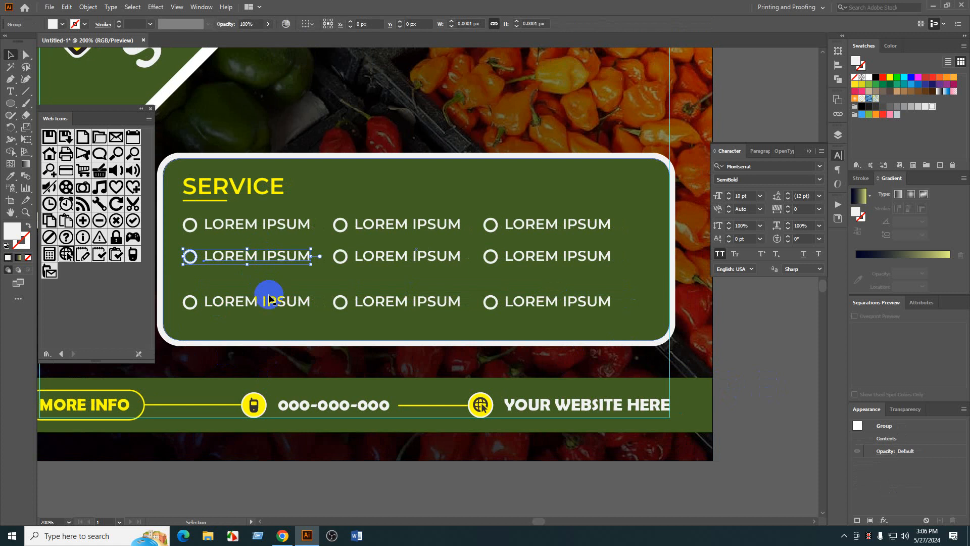
shift+click(268, 299)
shift+click(272, 235)
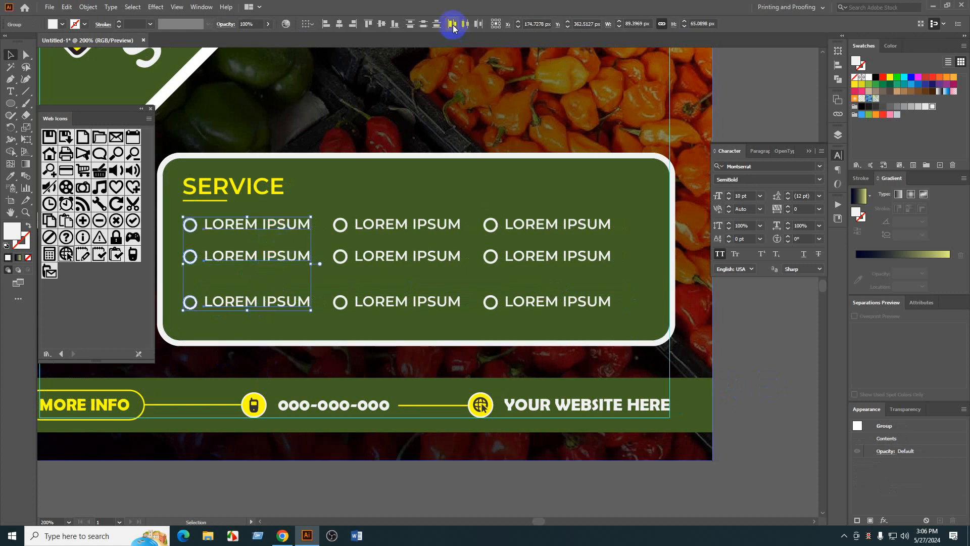
click(424, 24)
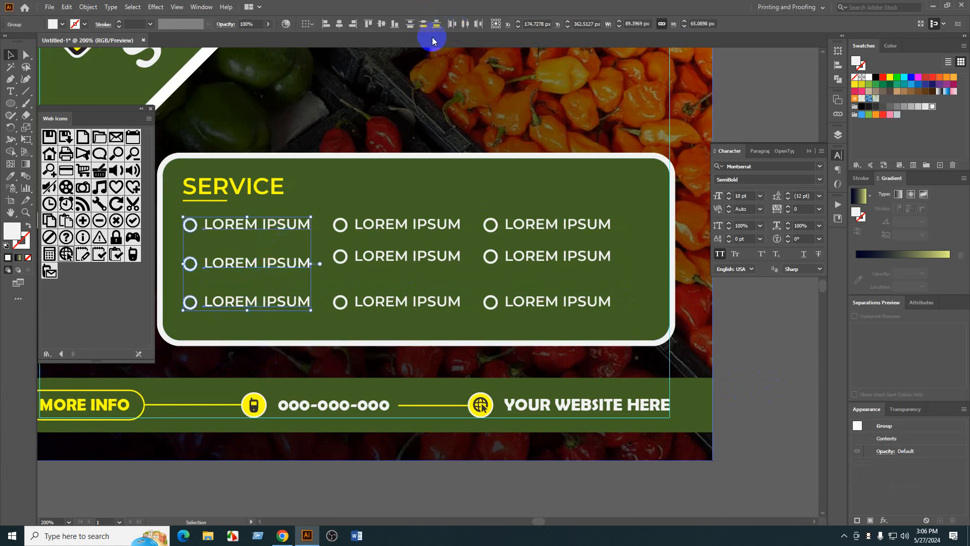
- Align the three middle-row bullet items on their vertical centres, using the first column's item as the reference
click(768, 346)
click(281, 263)
shift+click(392, 260)
shift+click(477, 271)
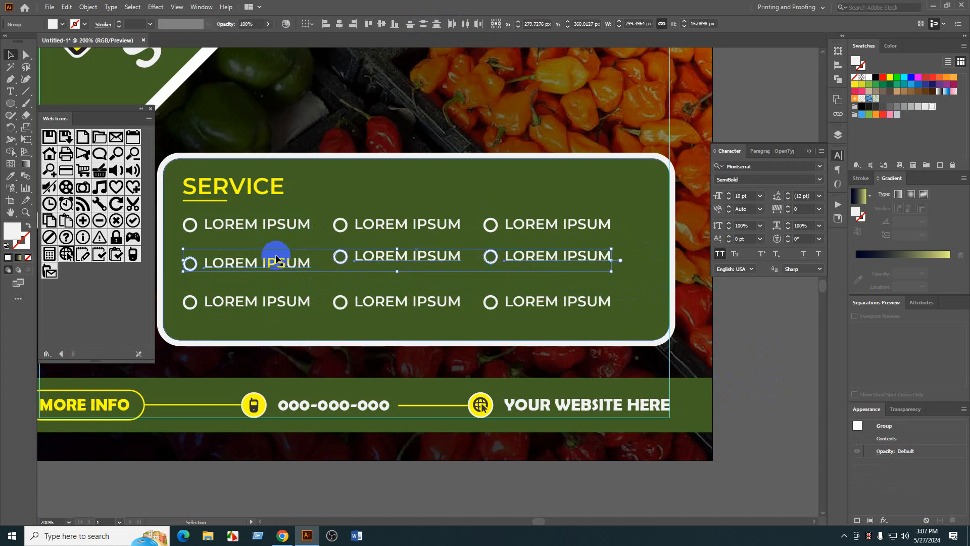
click(424, 24)
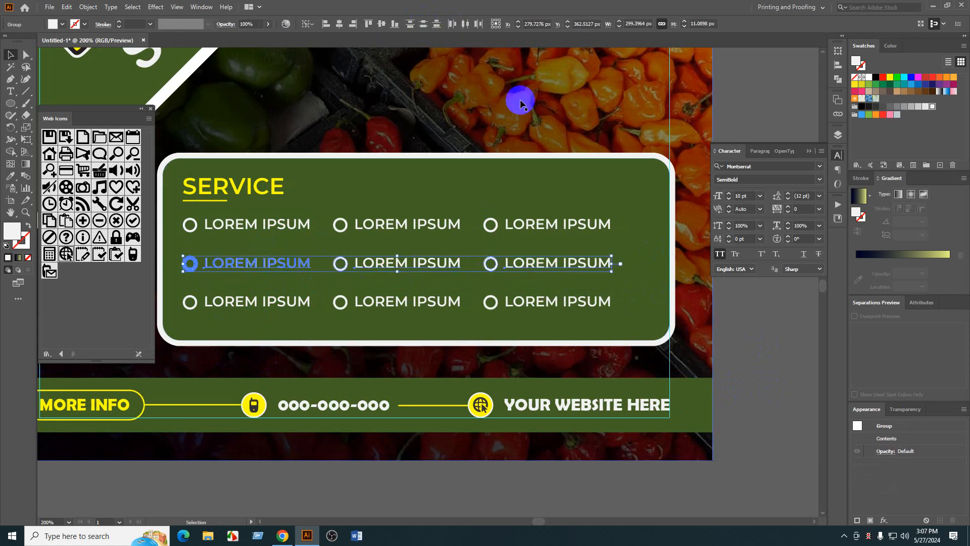
click(769, 341)
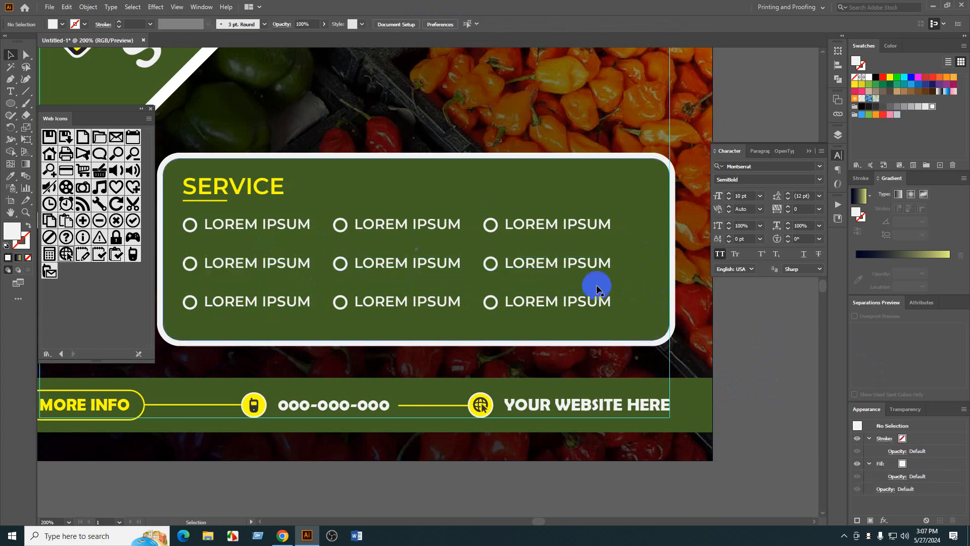
- Move the three bullet items of the third column right by about 24 px inside the green box
click(581, 223)
shift+click(581, 262)
shift+click(576, 302)
drag(573, 303, 606, 303)
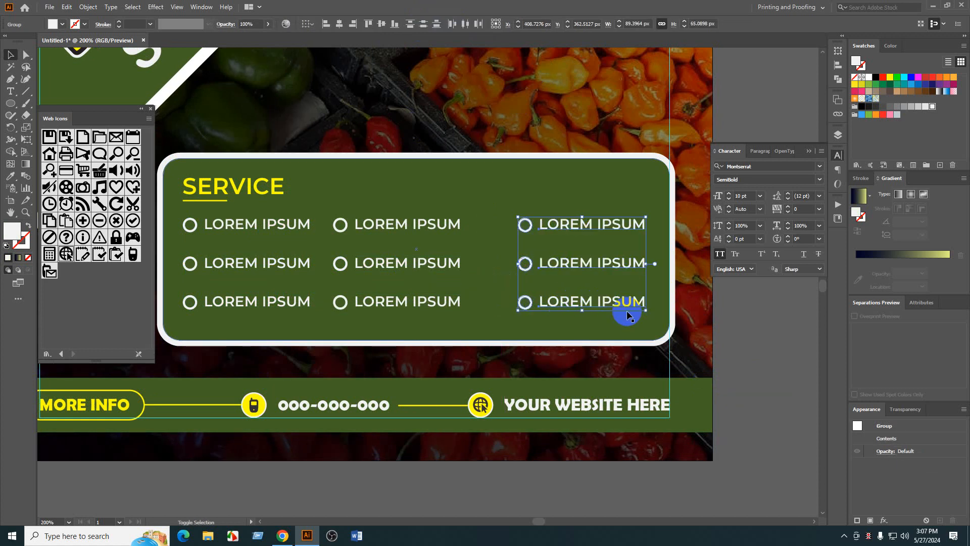
- Distribute the three bottom-row bullet items evenly by their horizontal centres
click(504, 307)
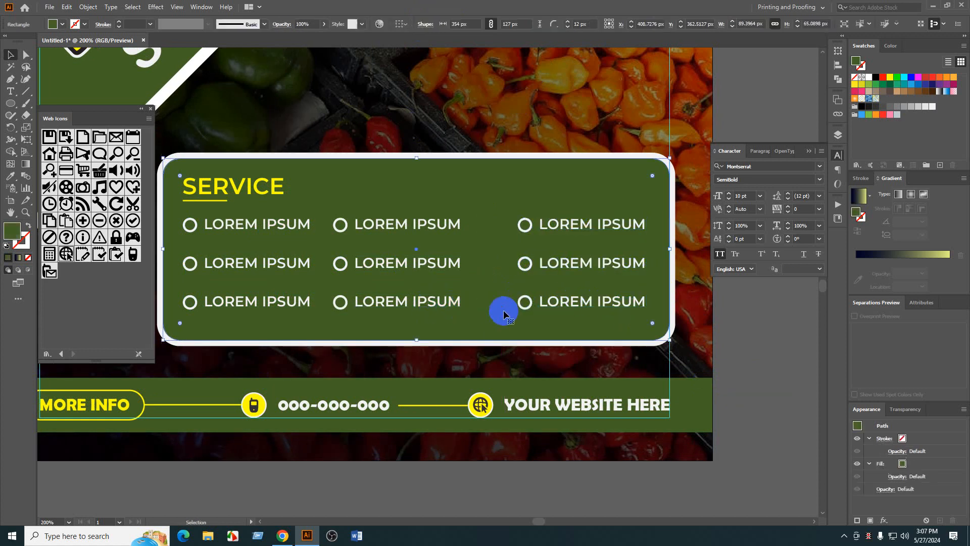
click(531, 304)
shift+click(368, 303)
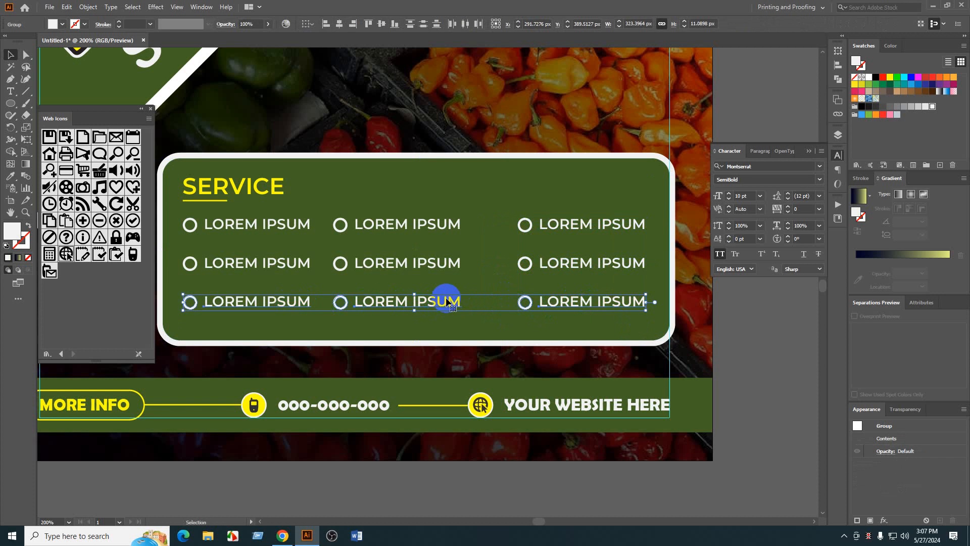
click(474, 25)
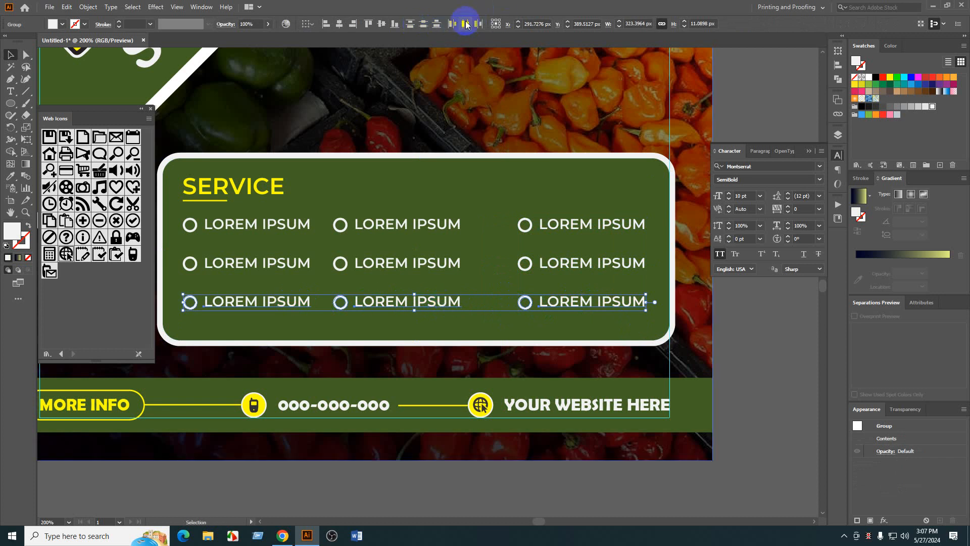
click(465, 24)
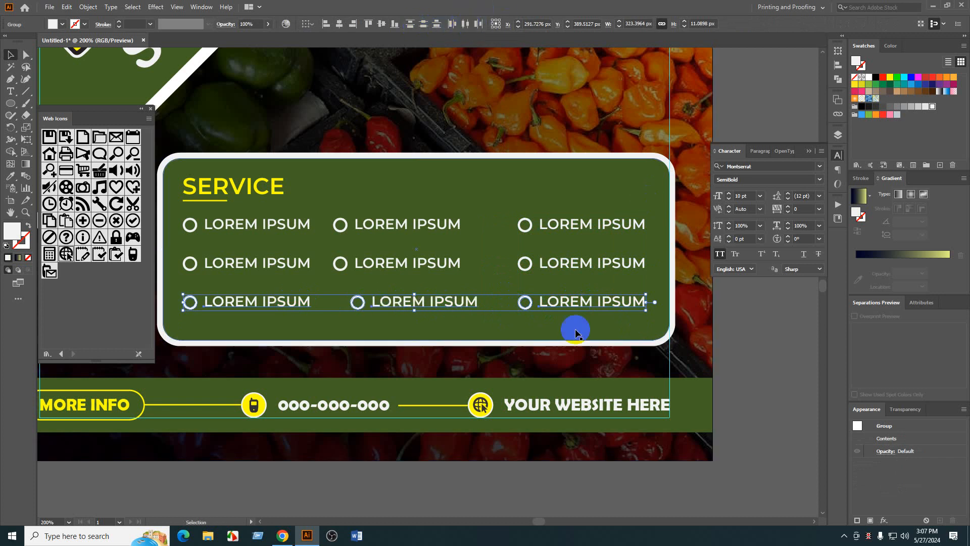
- Align the three middle-column bullet items on their horizontal centres, using the bottom item as the reference
click(533, 320)
click(445, 299)
shift+click(424, 260)
shift+click(418, 223)
click(418, 299)
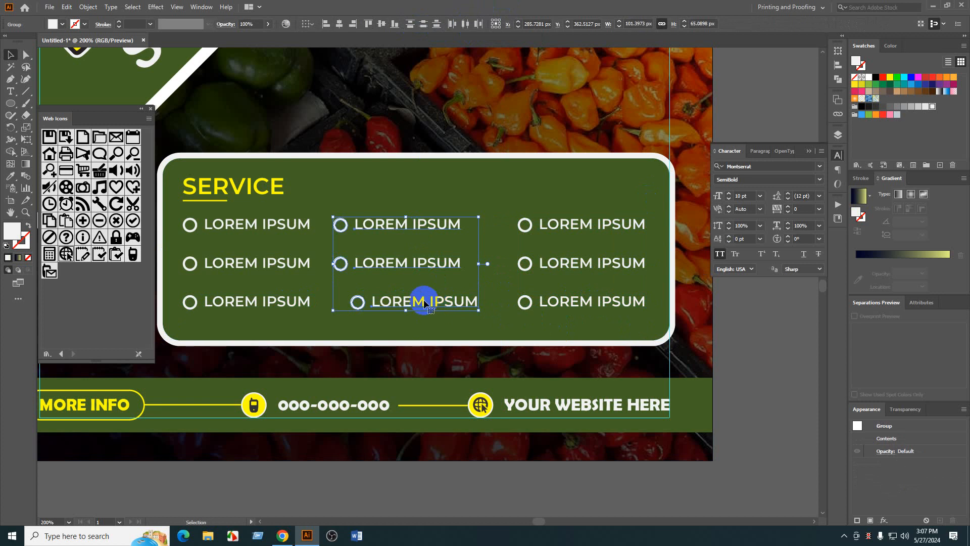
click(341, 24)
click(750, 365)
drag(740, 375, 763, 374)
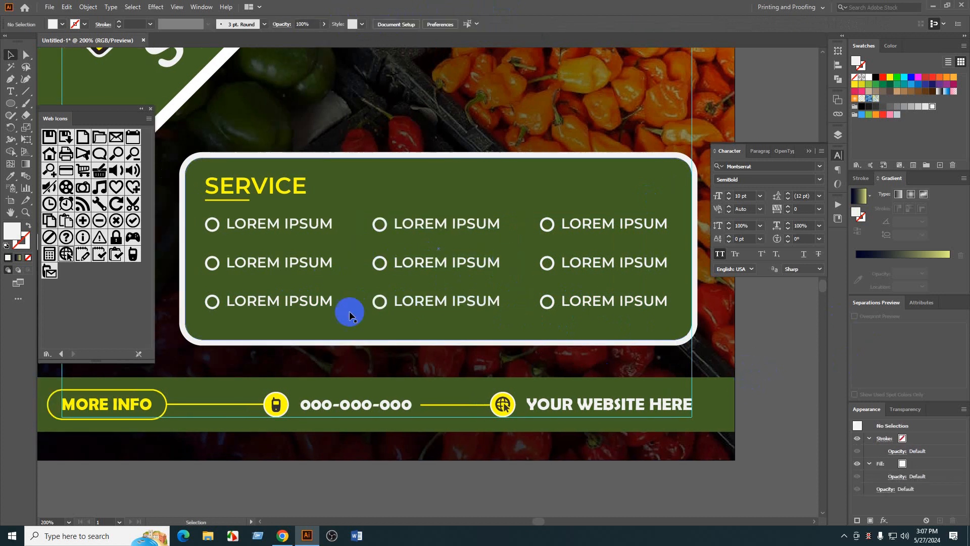
- Group all nine bullet items of the service list into one object
click(585, 302)
shift+click(598, 255)
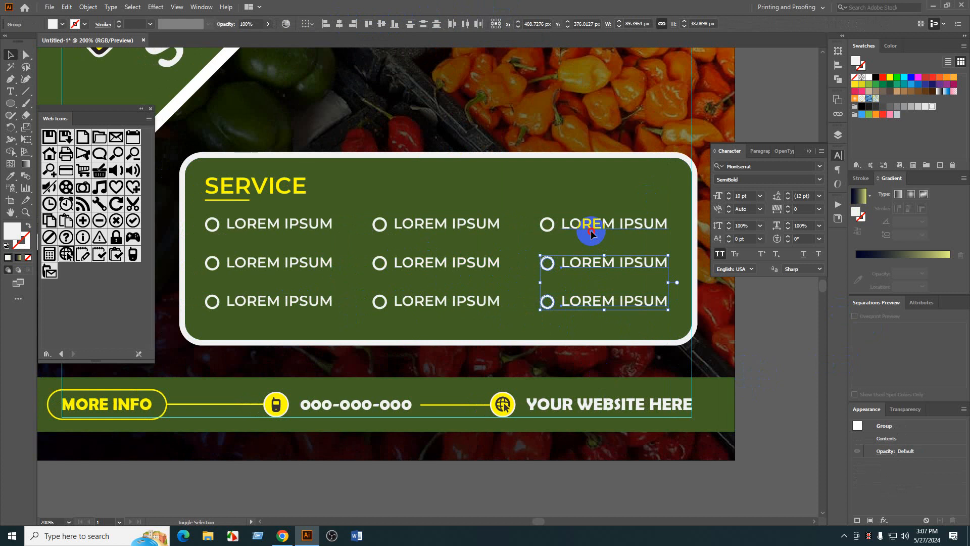
shift+click(590, 230)
shift+click(461, 250)
shift+click(467, 270)
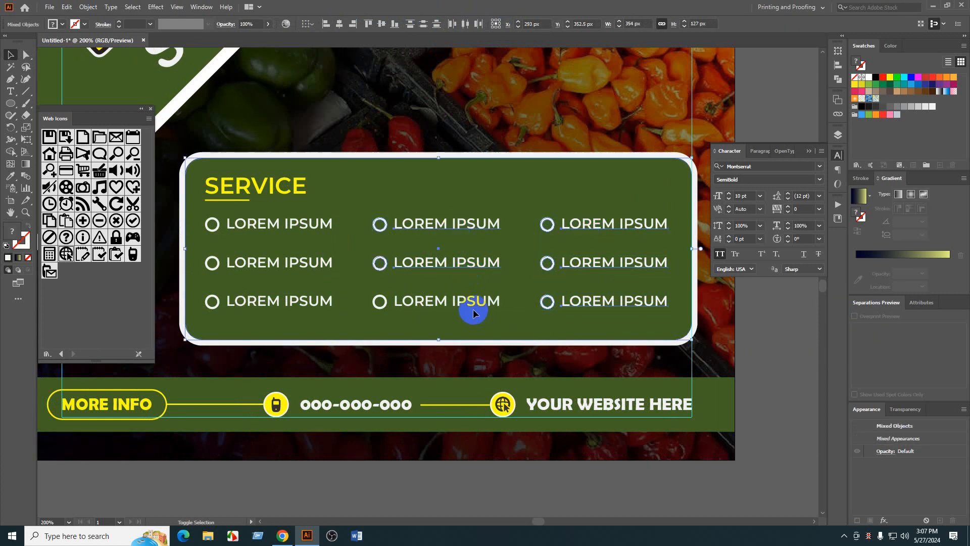
shift+click(410, 287)
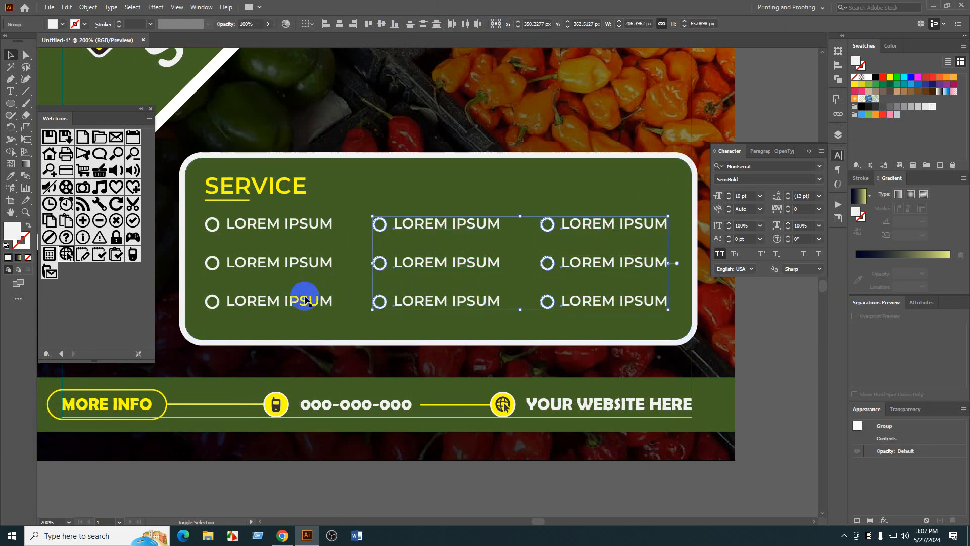
shift+click(309, 226)
key(ctrl+g)
scroll(515, 338, down, 2)
click(690, 416)
drag(686, 382, 641, 397)
drag(712, 369, 675, 382)
- Switch to Chrome, search Google for "pngwing" in a new tab and open the PNGWing website
click(289, 538)
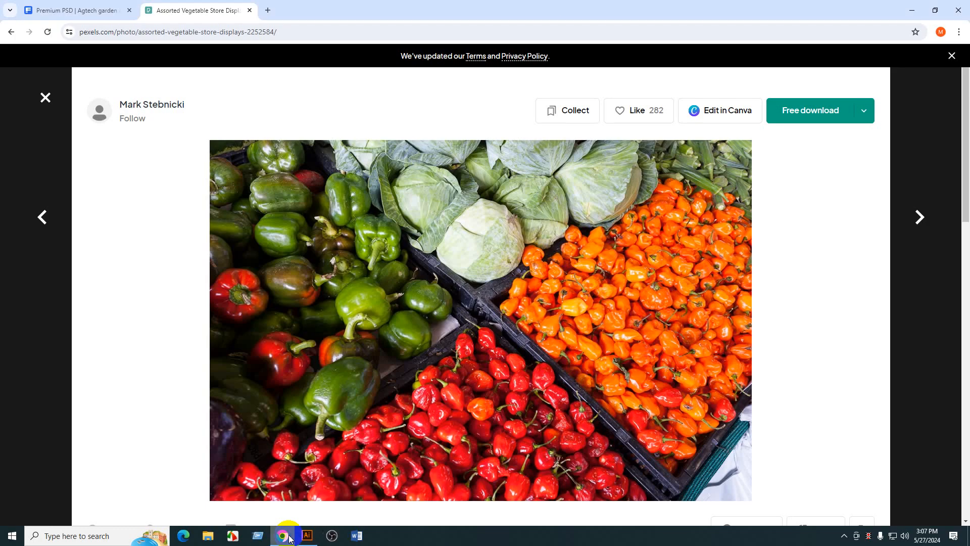
click(265, 12)
text(png)
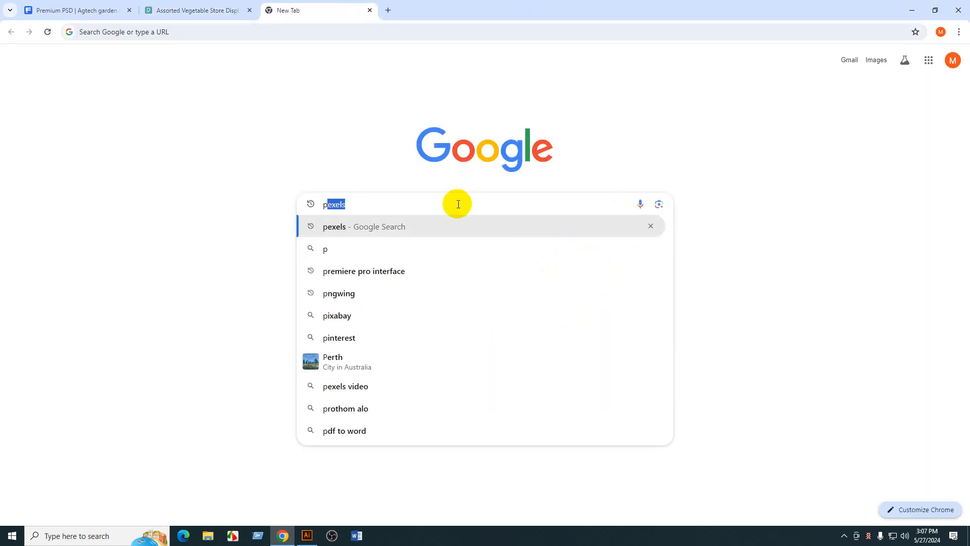
key(Down)
key(Down)
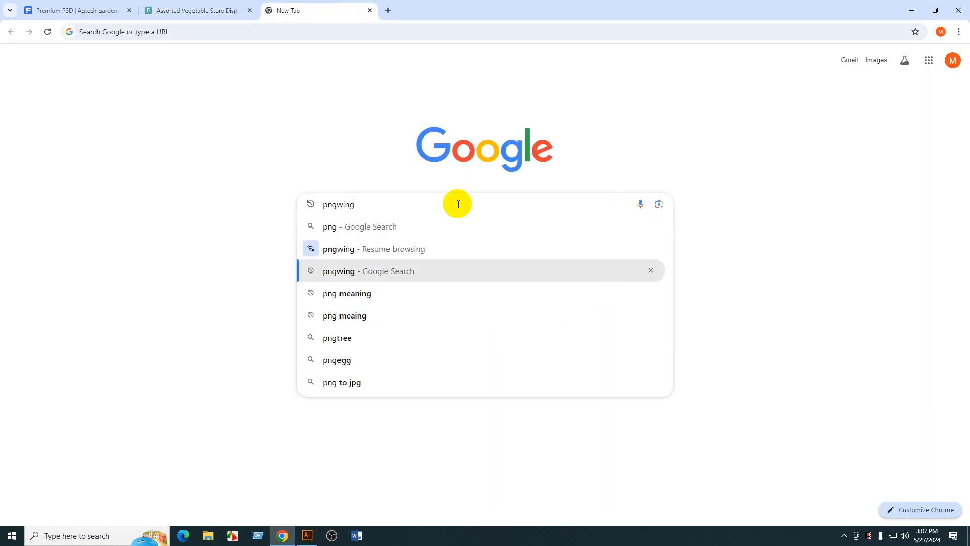
key(Return)
click(211, 228)
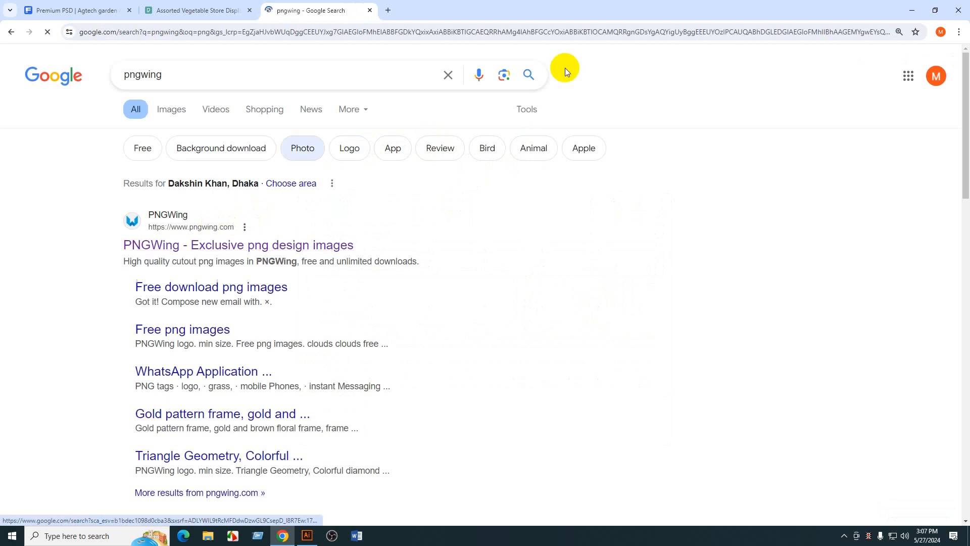
click(498, 180)
- Copy the search term "agriculture" from the Pexels page and search PNGWing for "agriculture man"
click(155, 20)
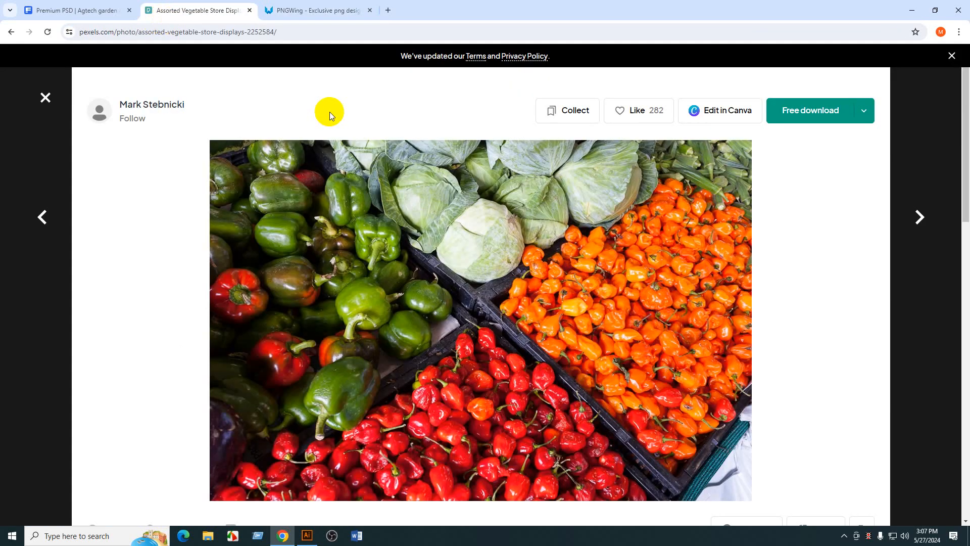
click(42, 97)
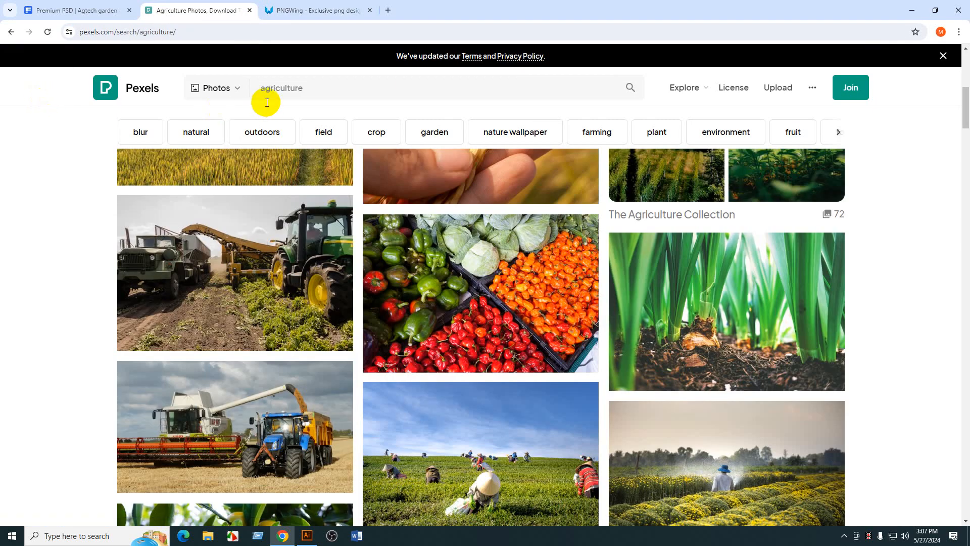
key(ctrl+c)
click(316, 10)
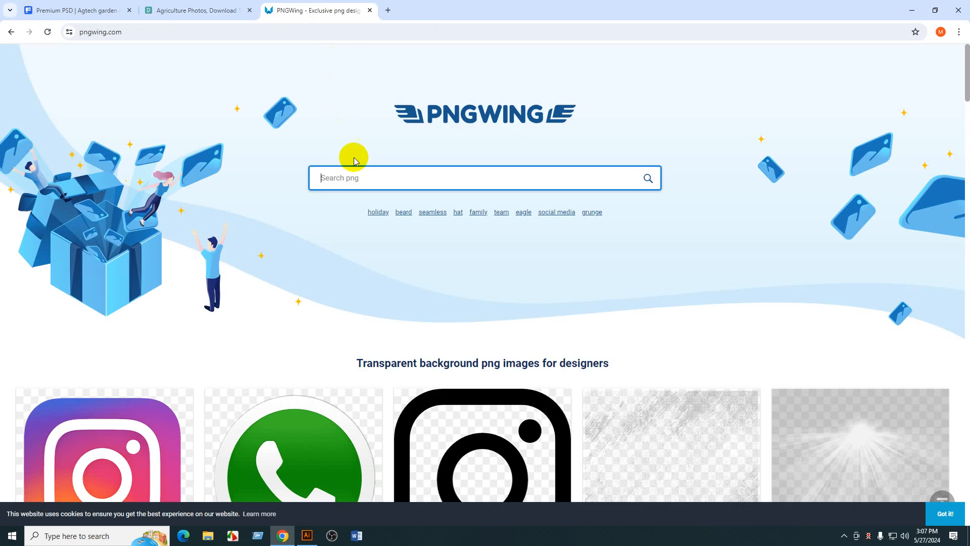
click(353, 178)
key(ctrl+v)
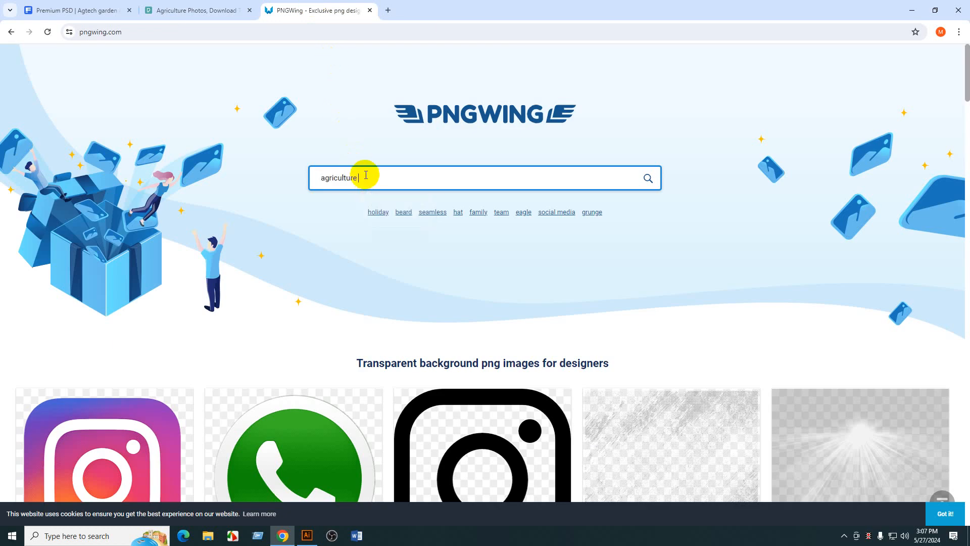
key(Return)
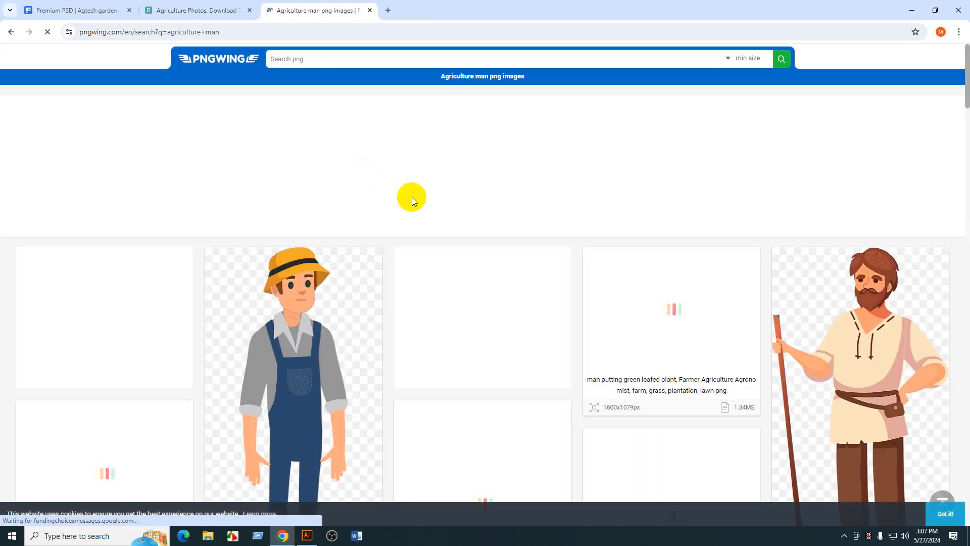
- Look through the first page of PNGWing results for a suitable farmer cutout
scroll(501, 268, down, 3)
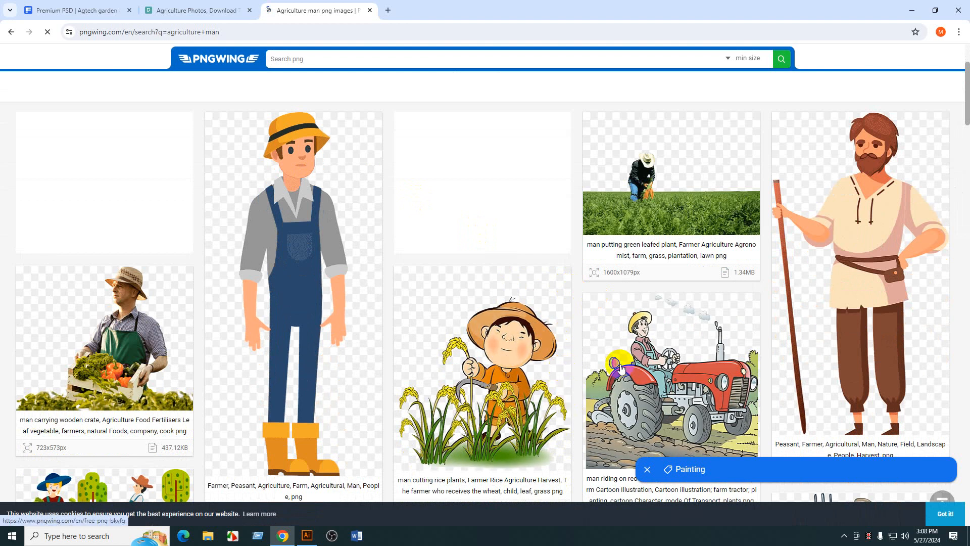
scroll(762, 283, down, 8)
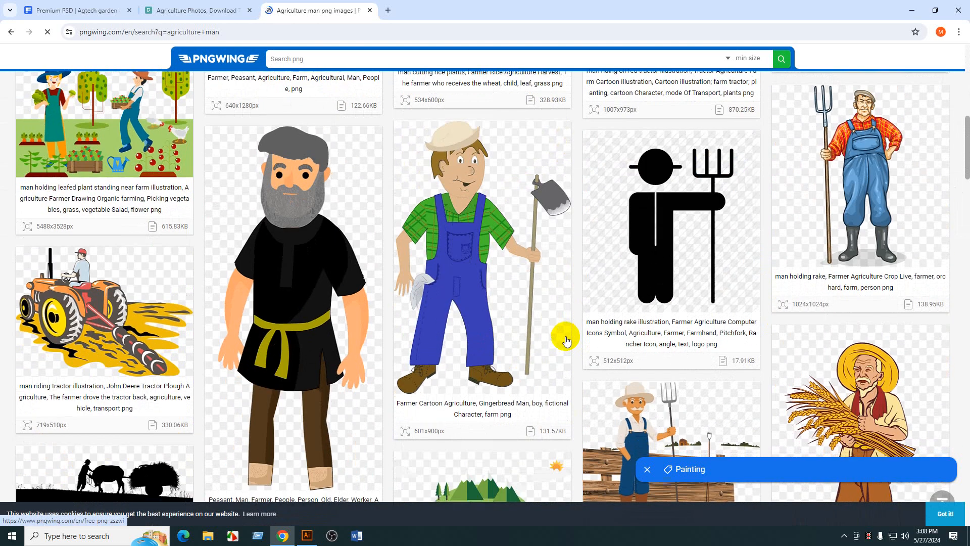
scroll(565, 342, down, 8)
scroll(565, 342, down, 12)
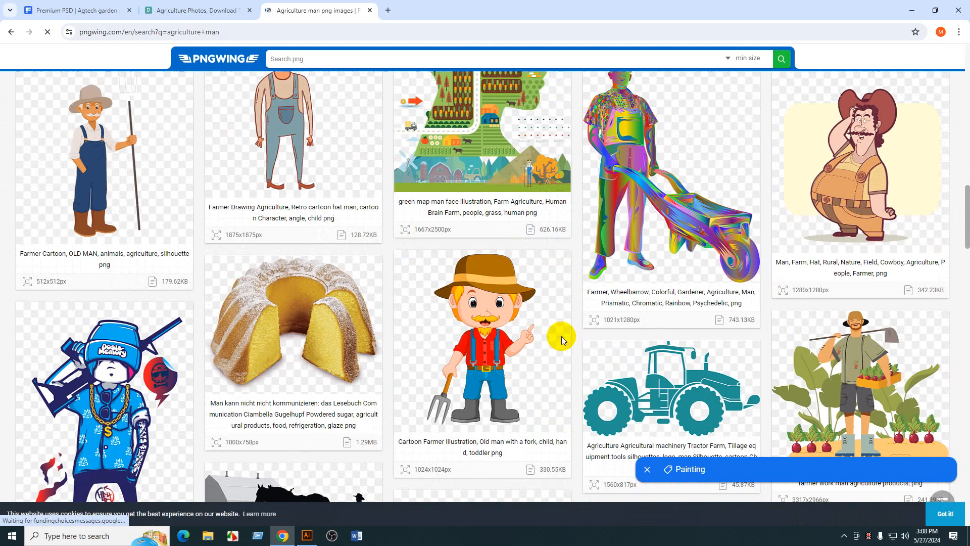
scroll(561, 298, down, 20)
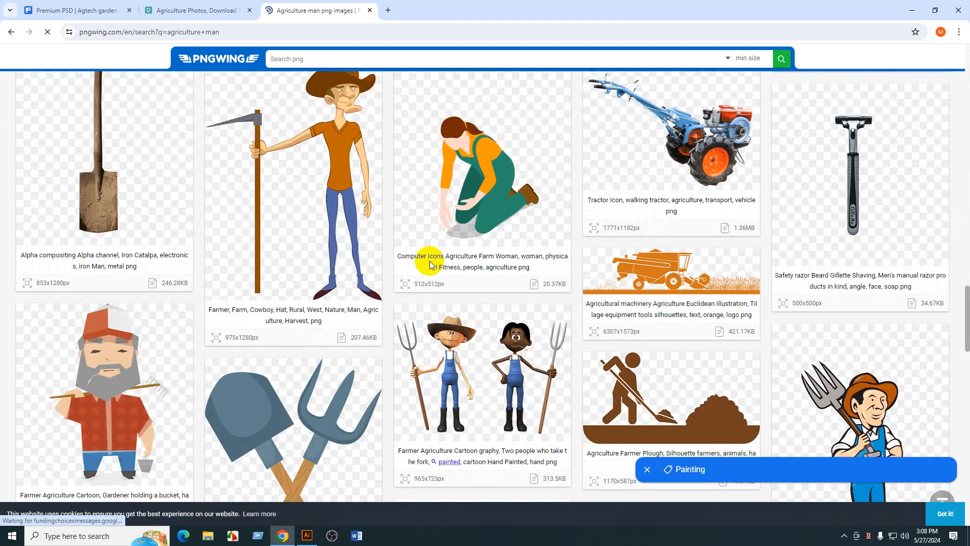
scroll(641, 281, down, 3)
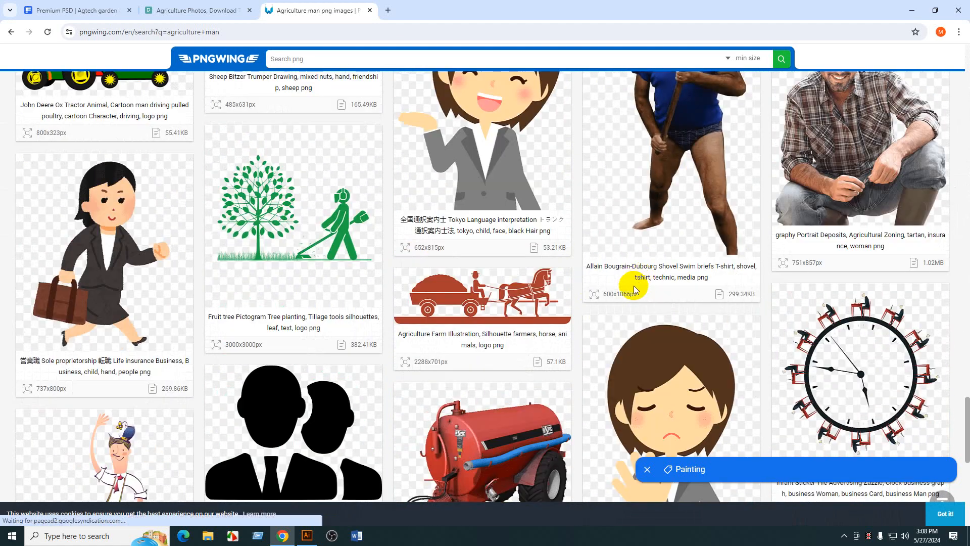
scroll(635, 293, down, 8)
scroll(636, 292, up, 4)
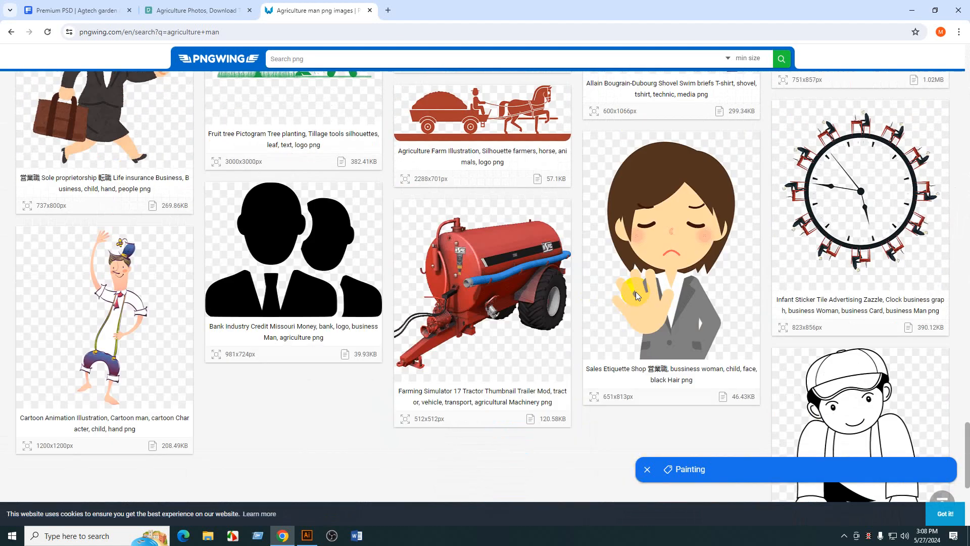
scroll(635, 291, down, 4)
- Open the second page of the agriculture man results and look through its images
click(510, 409)
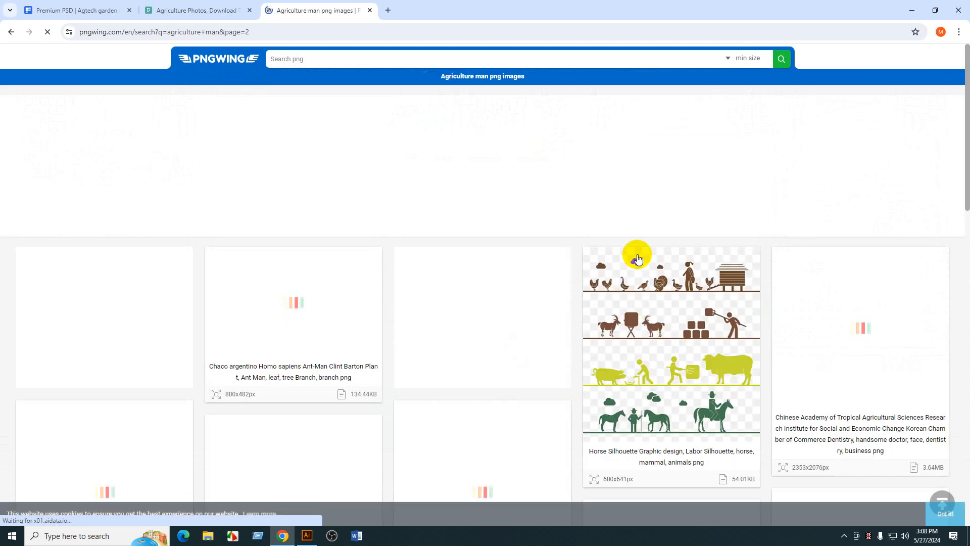
scroll(767, 265, down, 6)
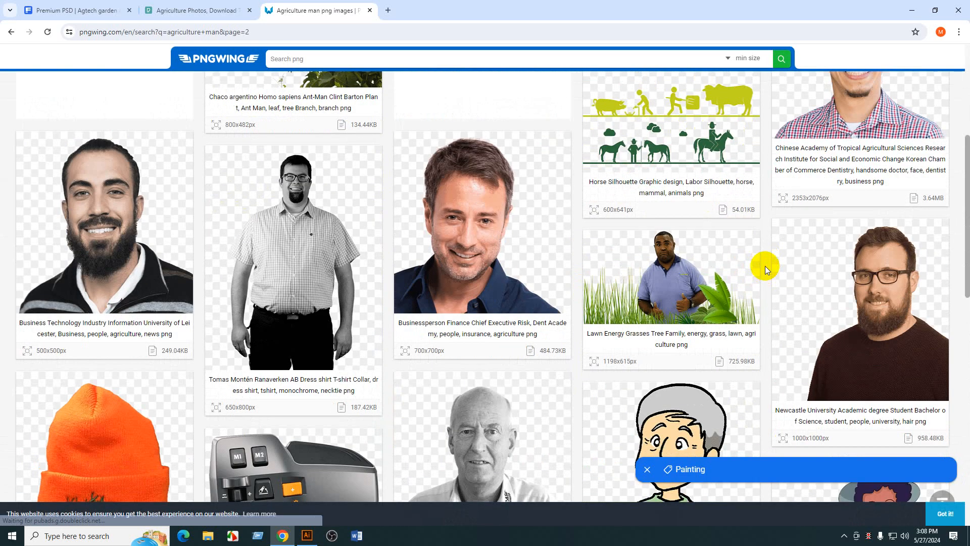
scroll(765, 267, down, 6)
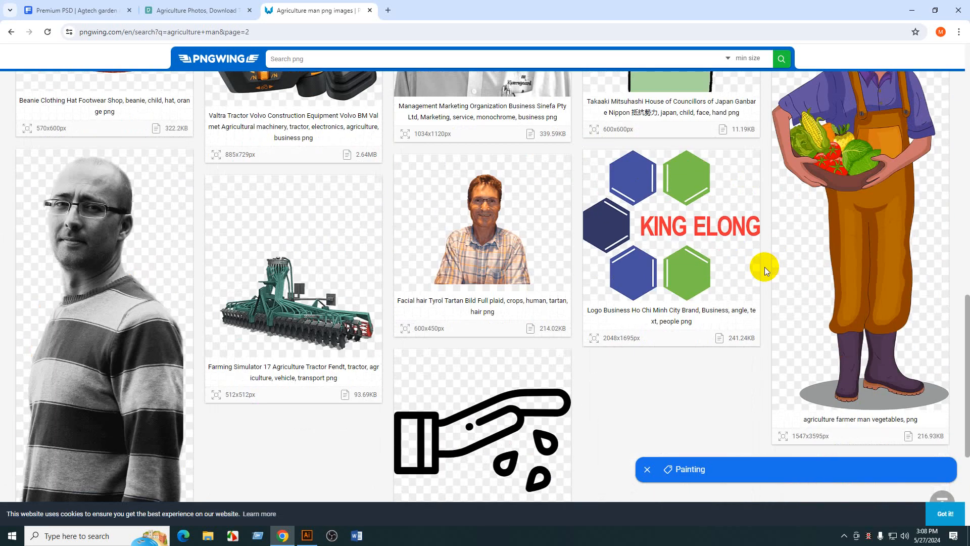
scroll(765, 267, down, 4)
scroll(763, 264, up, 9)
scroll(762, 265, up, 8)
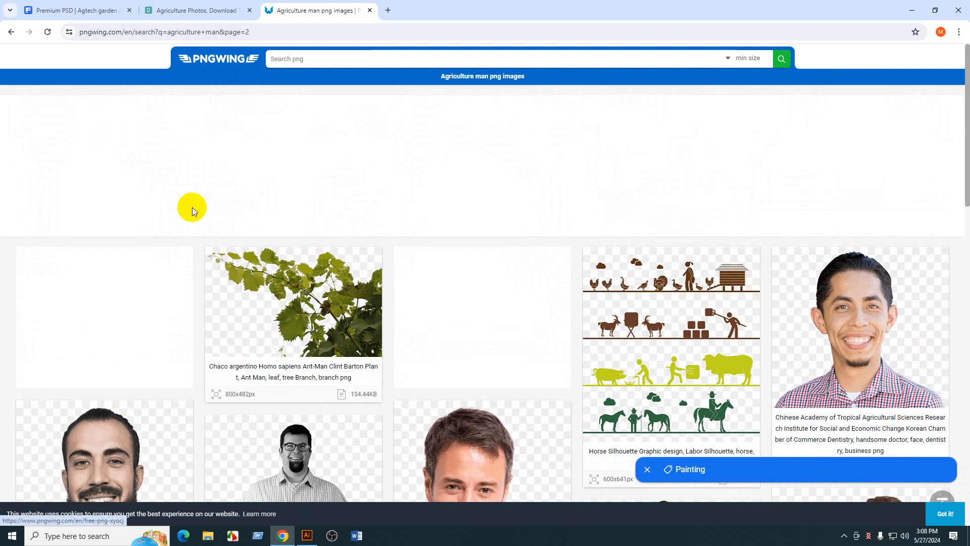
- Return to the first results page and open the PNG of the man carrying a wooden crate of vegetables
click(11, 32)
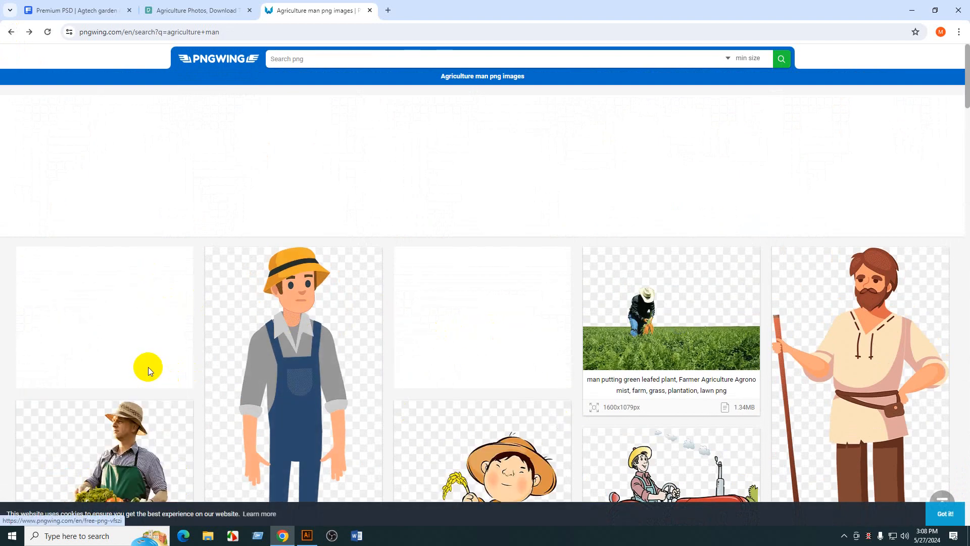
scroll(172, 331, down, 4)
click(172, 331)
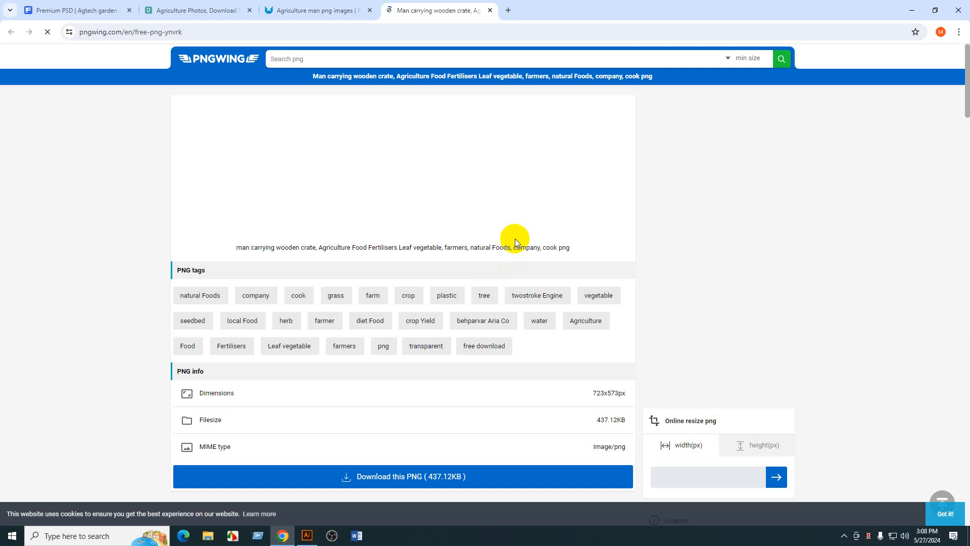
scroll(514, 243, down, 3)
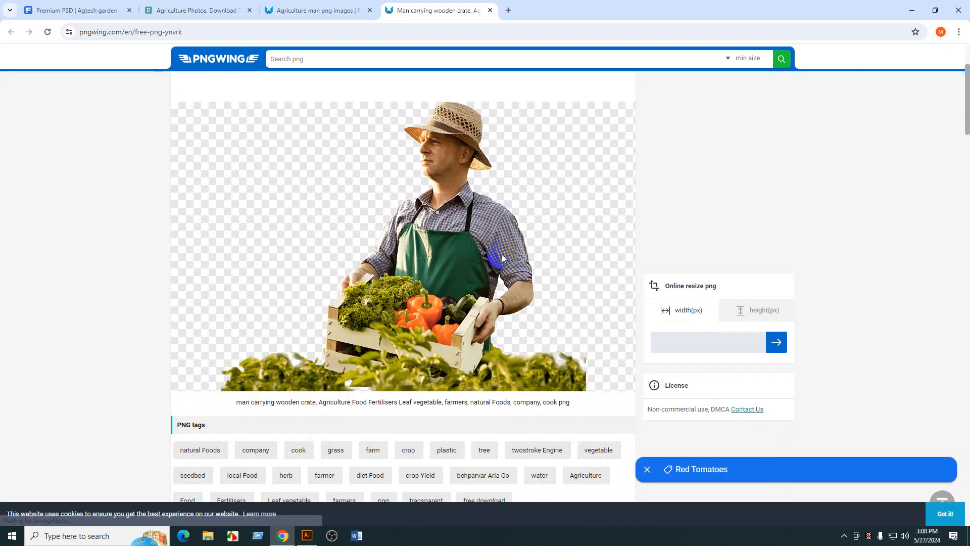
- Look through the related images below the crate-carrying man's PNG for another suitable farmer cutout
scroll(511, 247, down, 10)
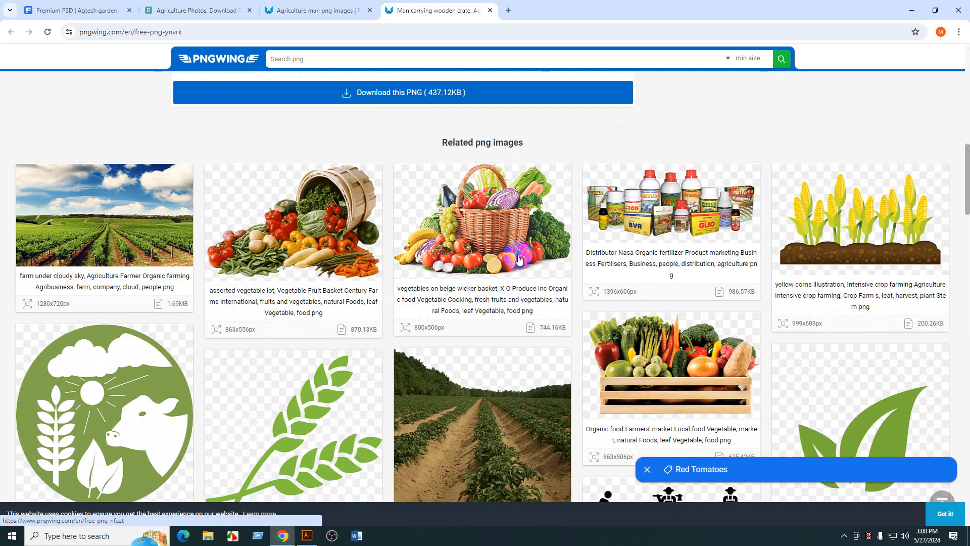
scroll(515, 261, down, 4)
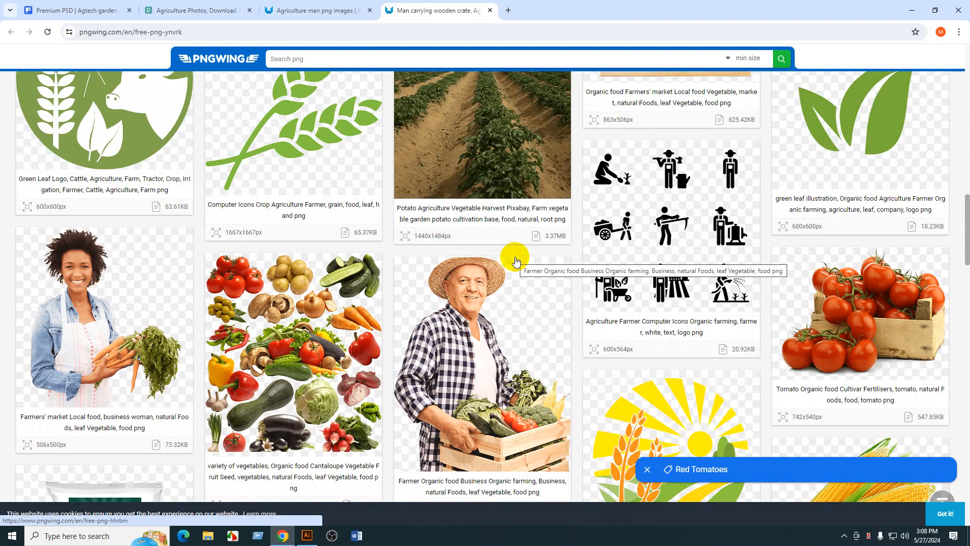
scroll(516, 261, down, 15)
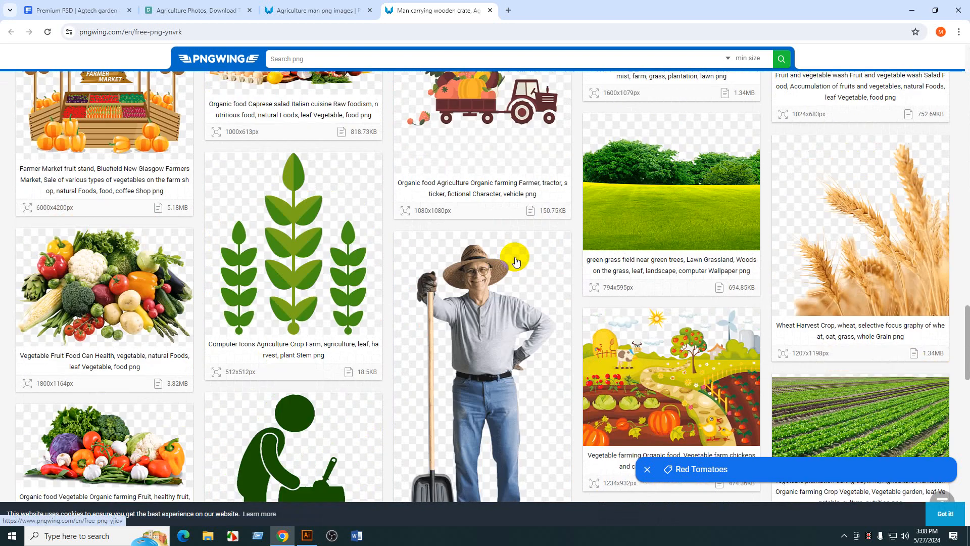
scroll(516, 260, down, 15)
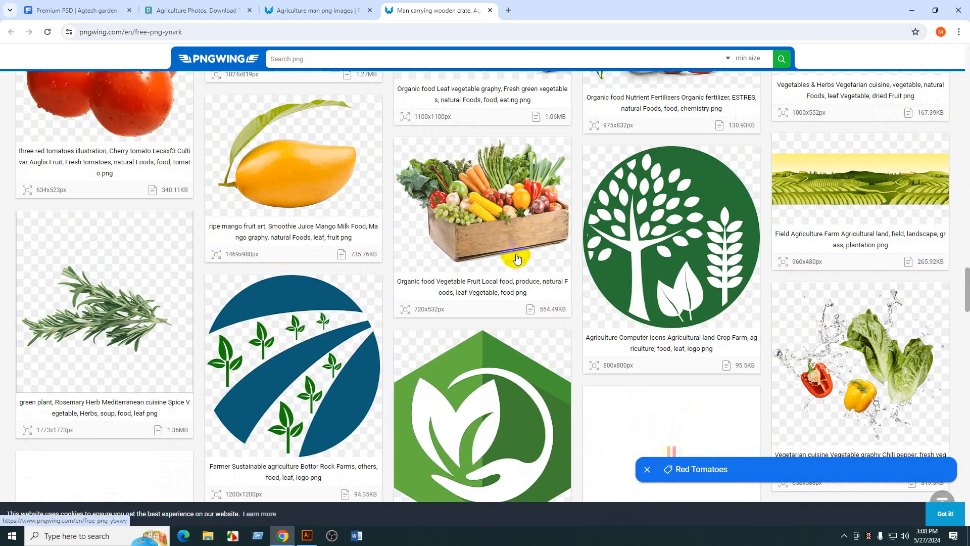
scroll(517, 259, down, 5)
scroll(520, 254, down, 5)
scroll(521, 250, up, 9)
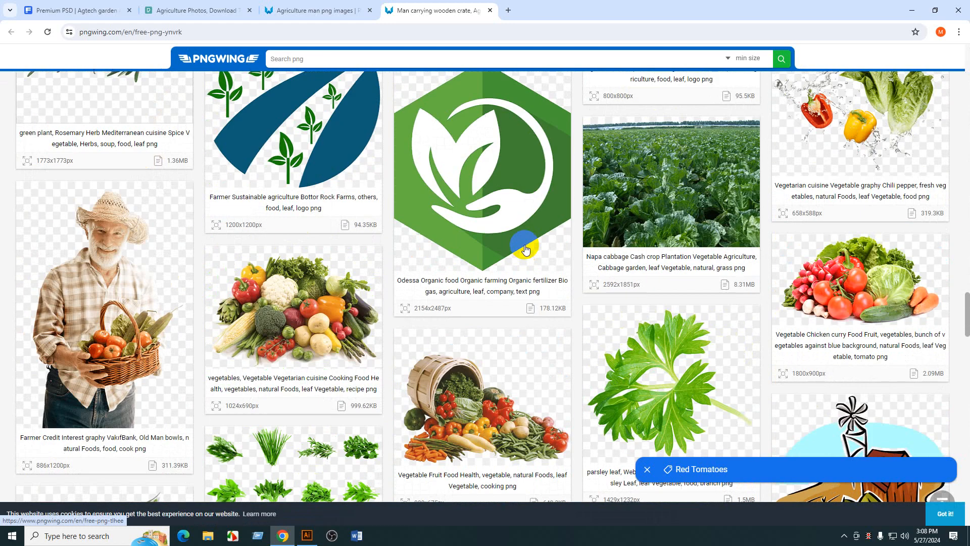
scroll(525, 245, down, 1)
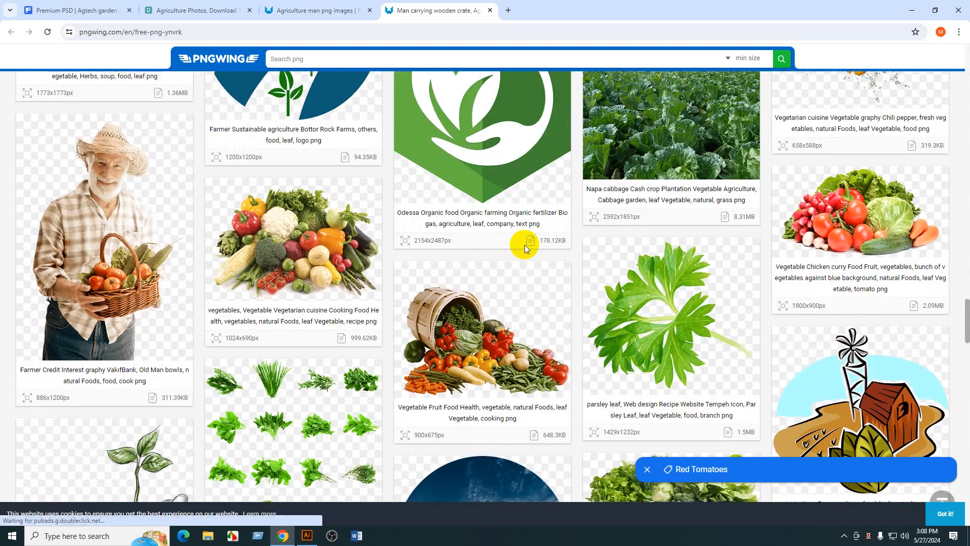
scroll(524, 248, down, 6)
scroll(525, 247, down, 4)
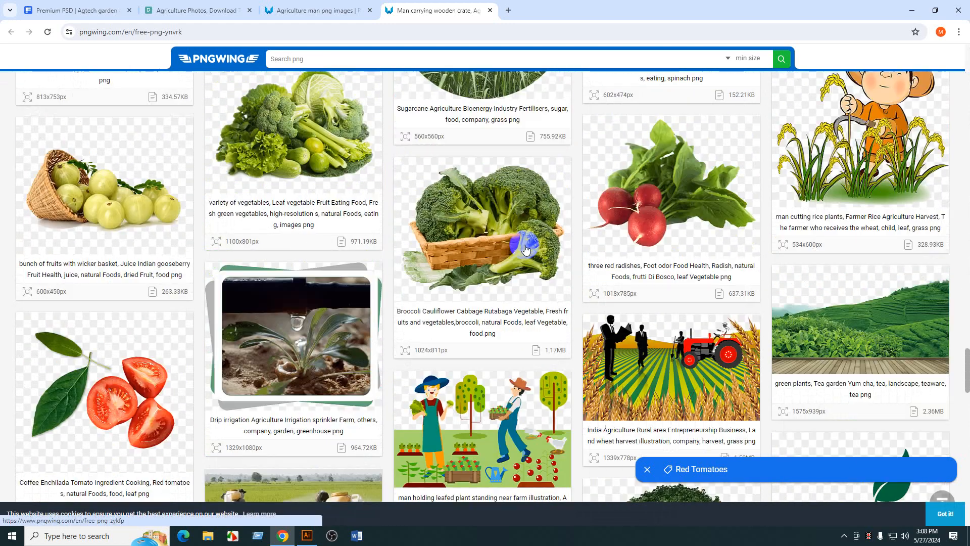
scroll(525, 248, down, 10)
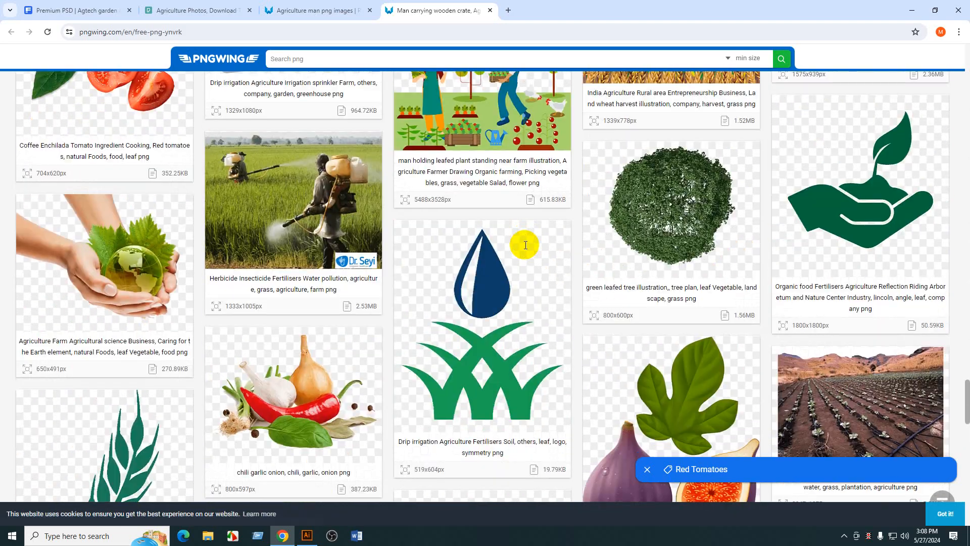
scroll(524, 247, down, 17)
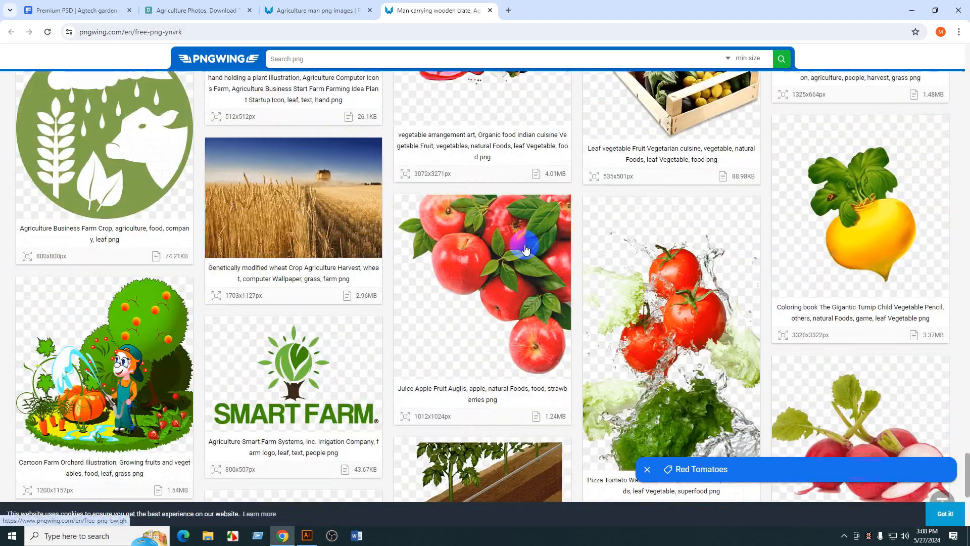
scroll(526, 245, down, 9)
scroll(526, 245, up, 20)
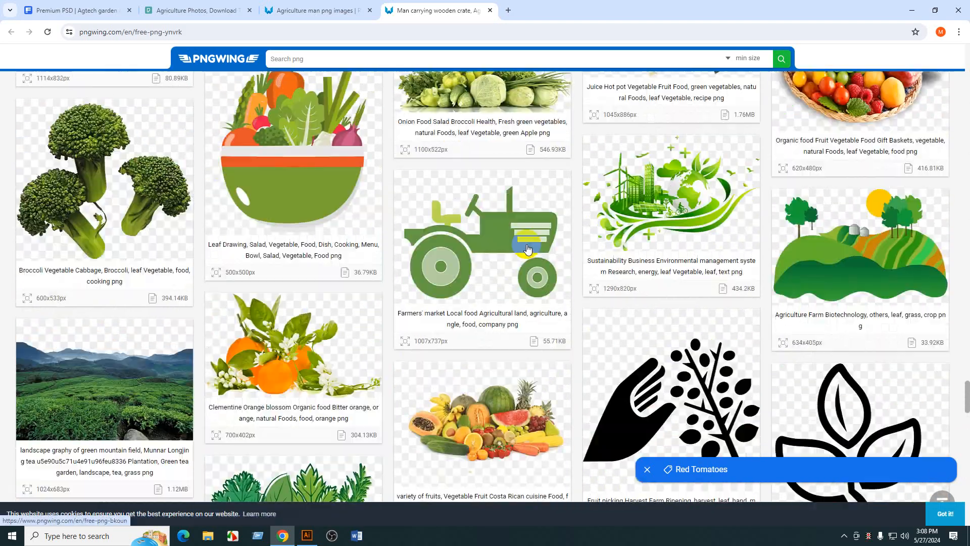
scroll(526, 247, up, 15)
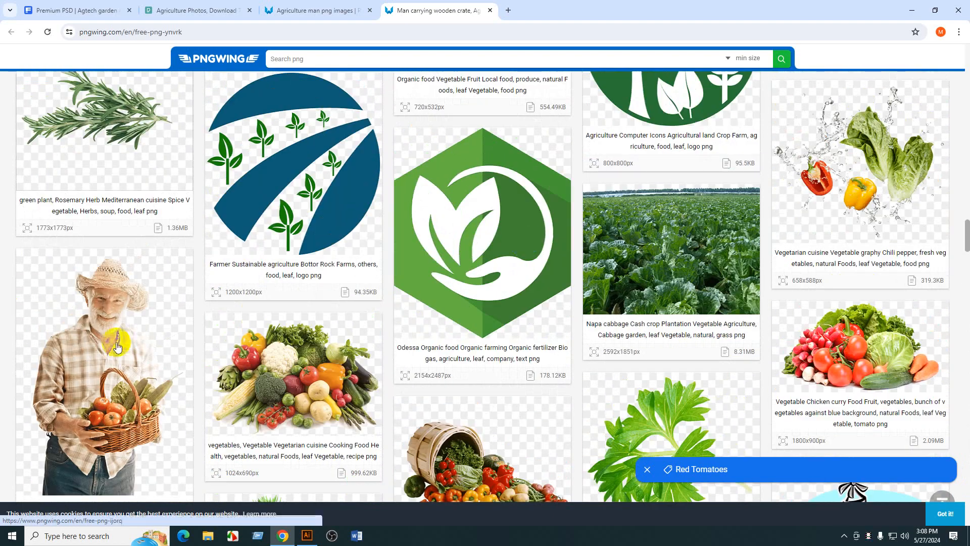
- Open the PNG of the bearded farmer holding a vegetable basket and look through its related images
click(118, 347)
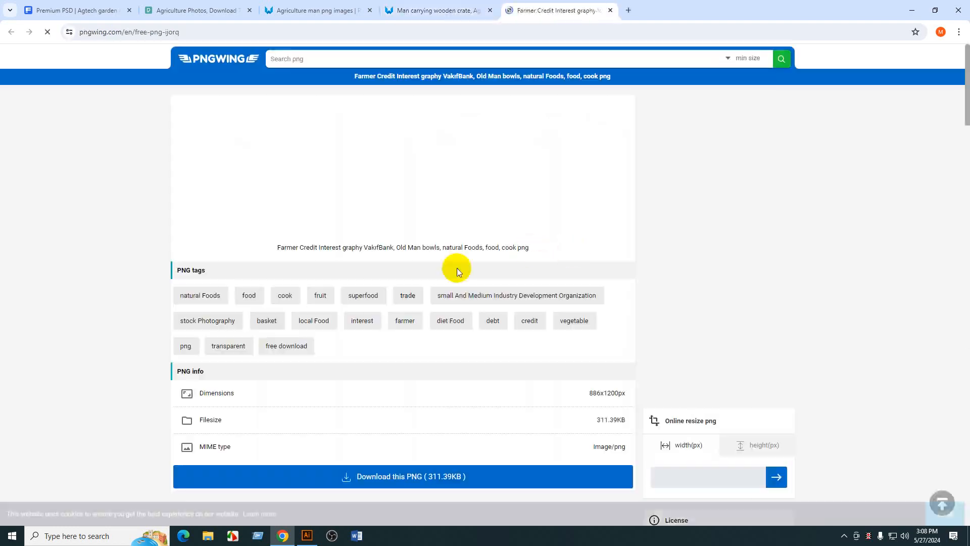
scroll(488, 183, down, 20)
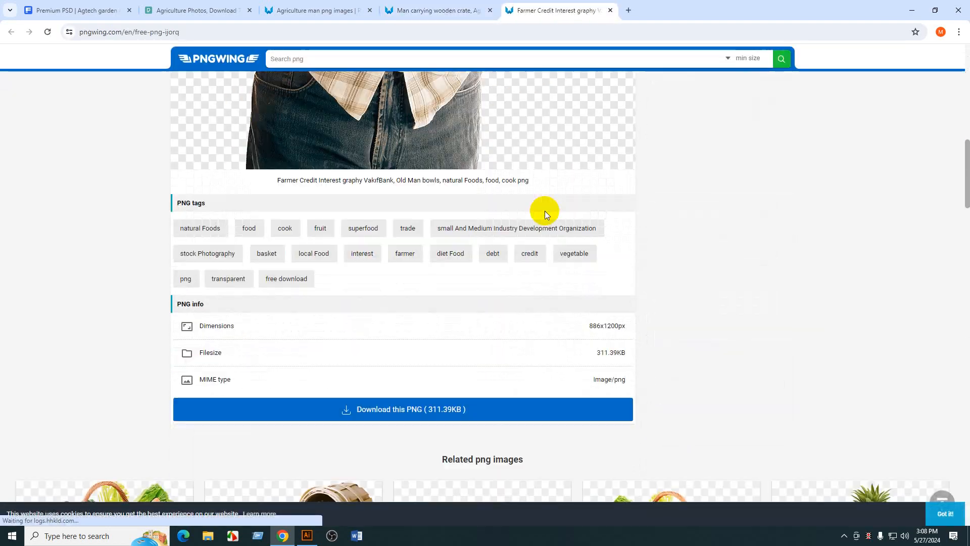
scroll(578, 360, down, 20)
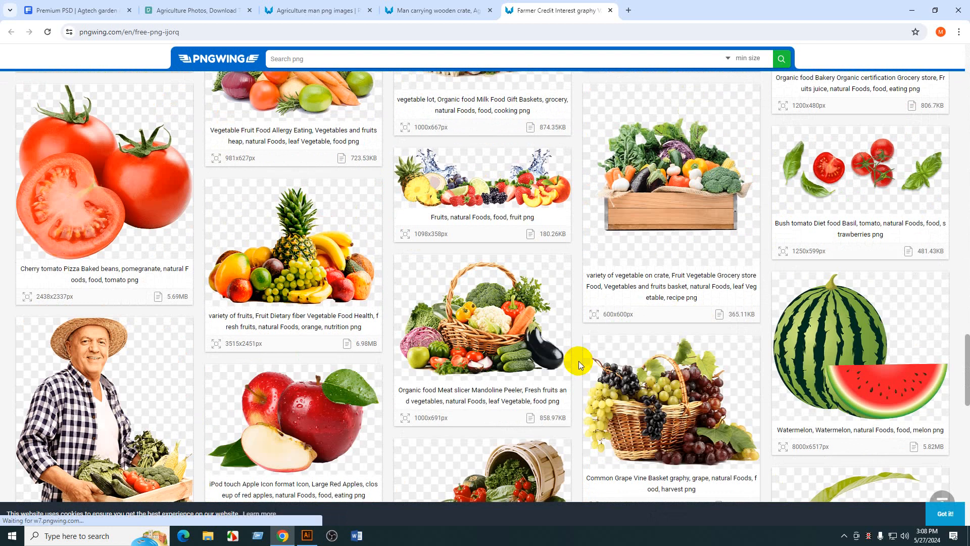
scroll(580, 361, down, 6)
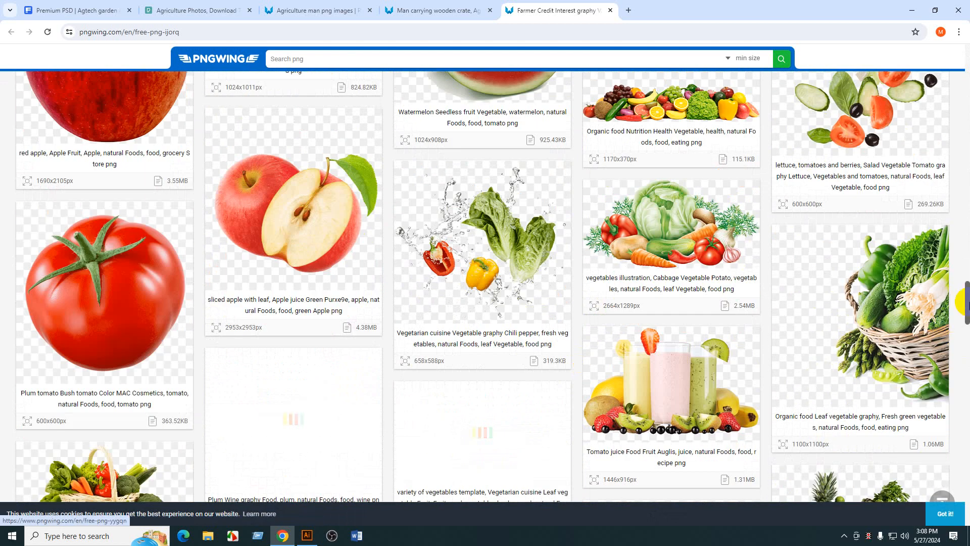
drag(967, 419, 964, 54)
scroll(478, 326, down, 4)
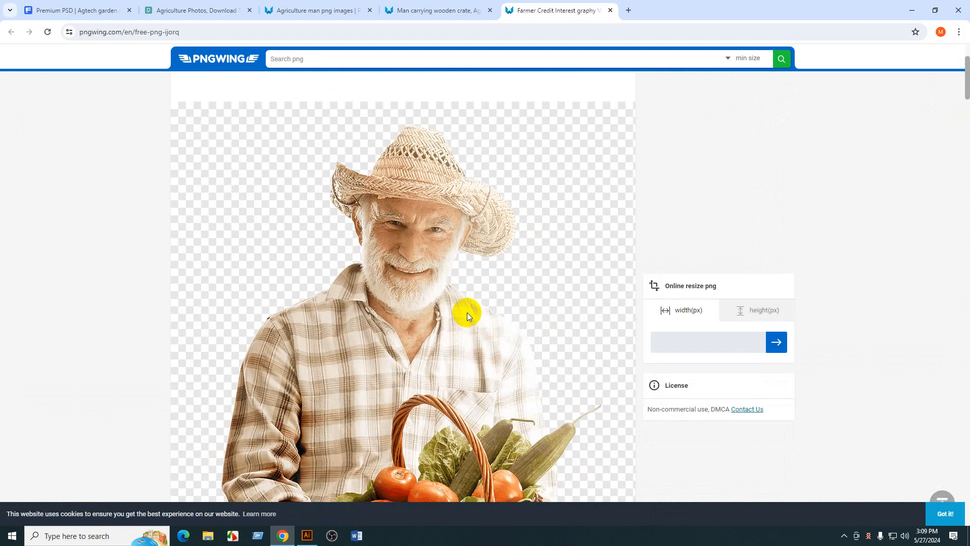
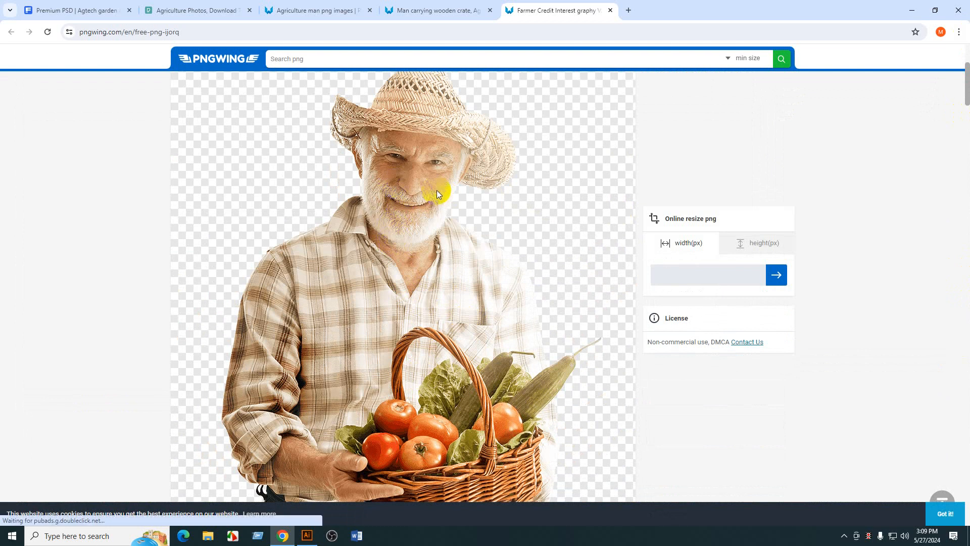
- Request the download of the bearded farmer PNG and open its character-order captcha
scroll(487, 256, down, 12)
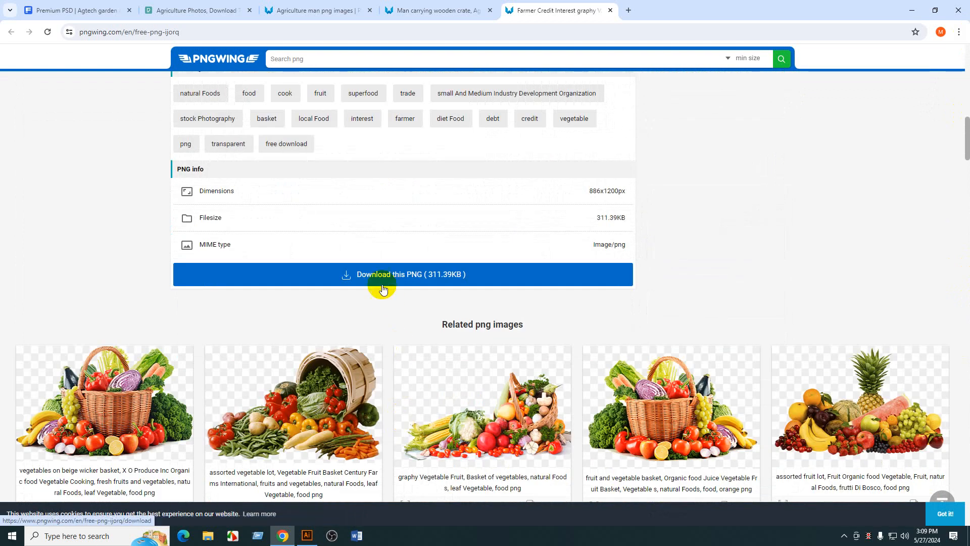
click(383, 287)
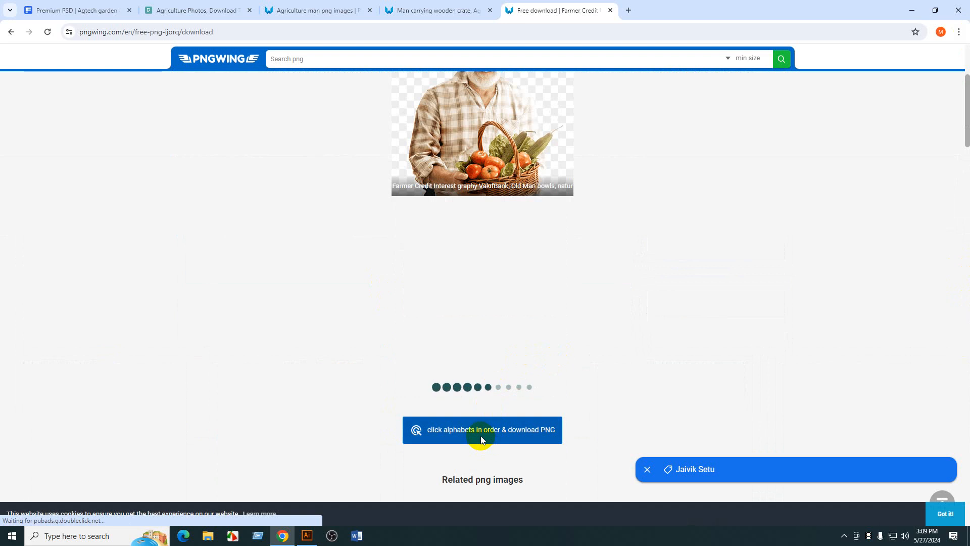
click(481, 439)
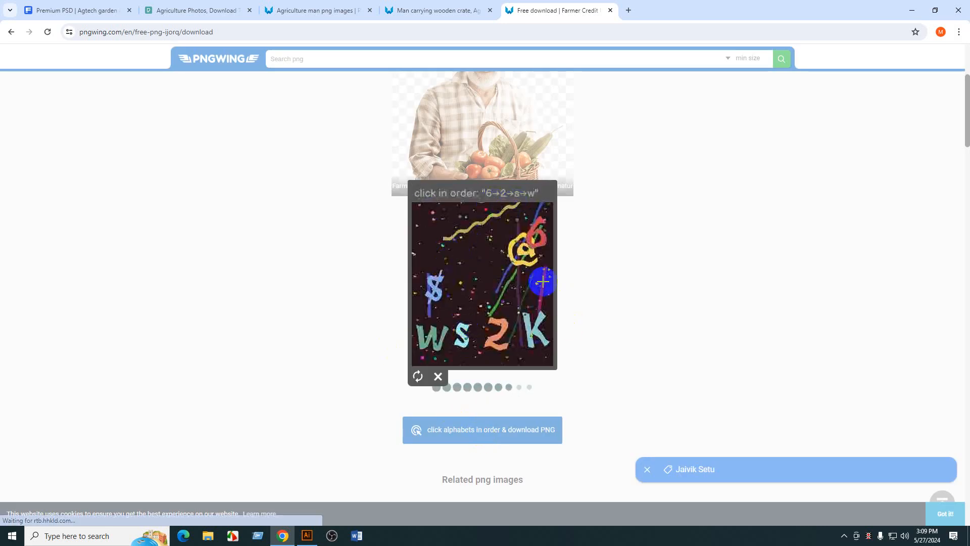
- Try to solve the download captchas by selecting the requested characters in the given order
click(538, 247)
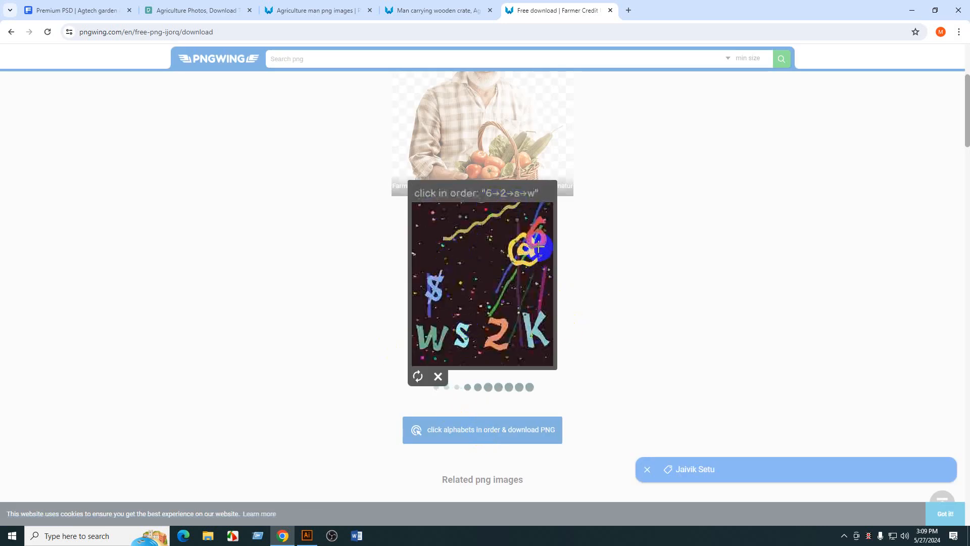
click(494, 338)
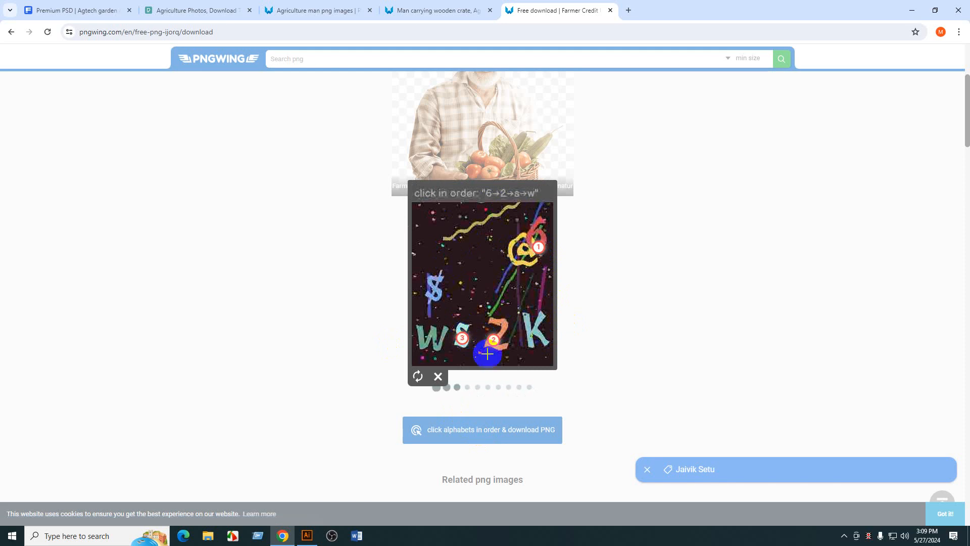
click(433, 338)
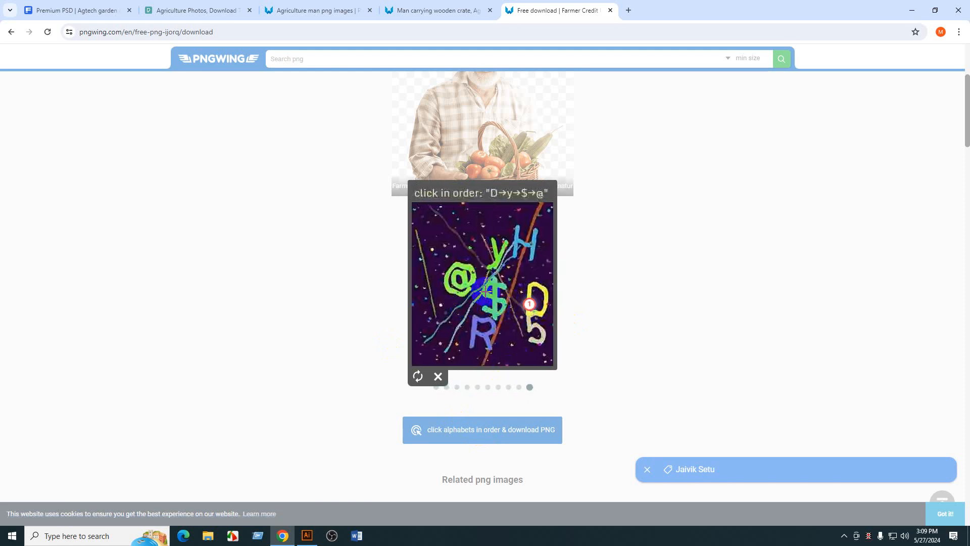
click(498, 262)
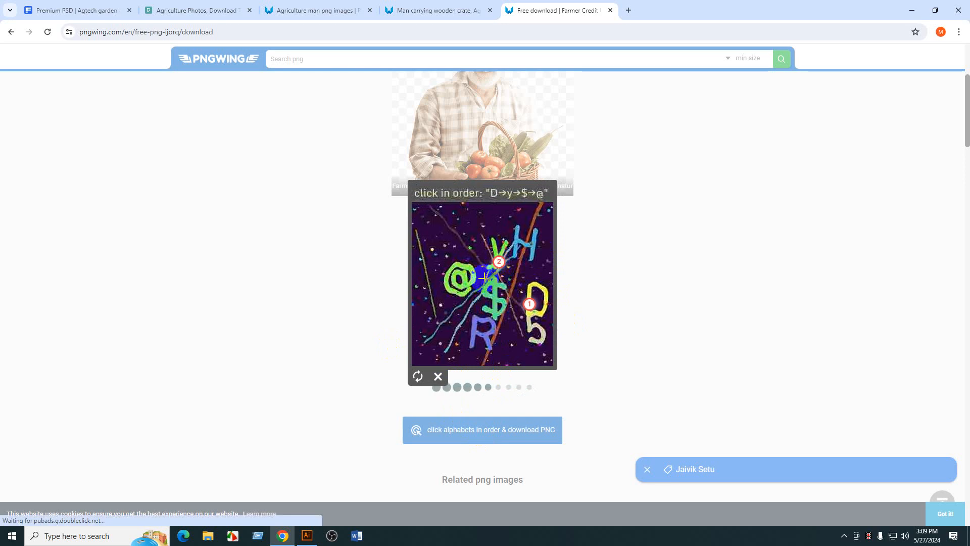
click(498, 297)
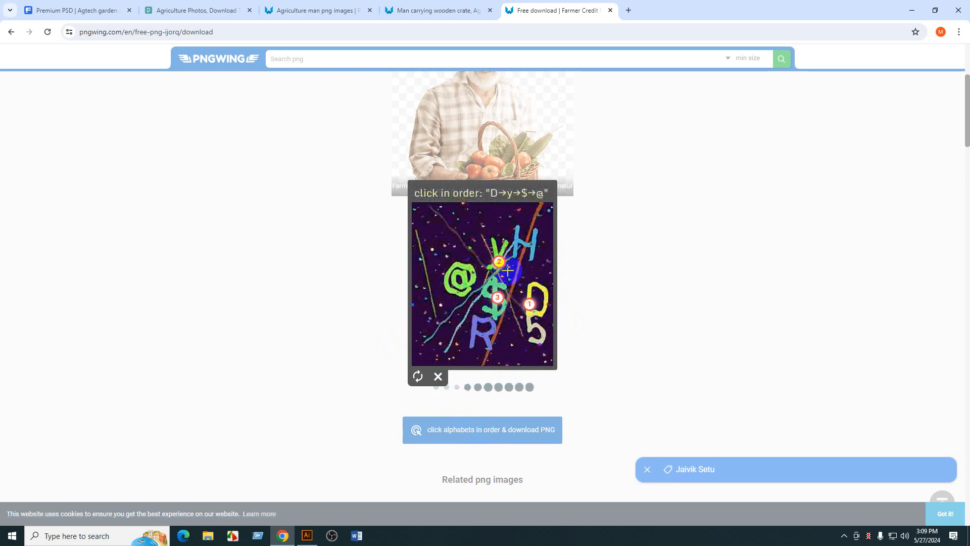
click(460, 286)
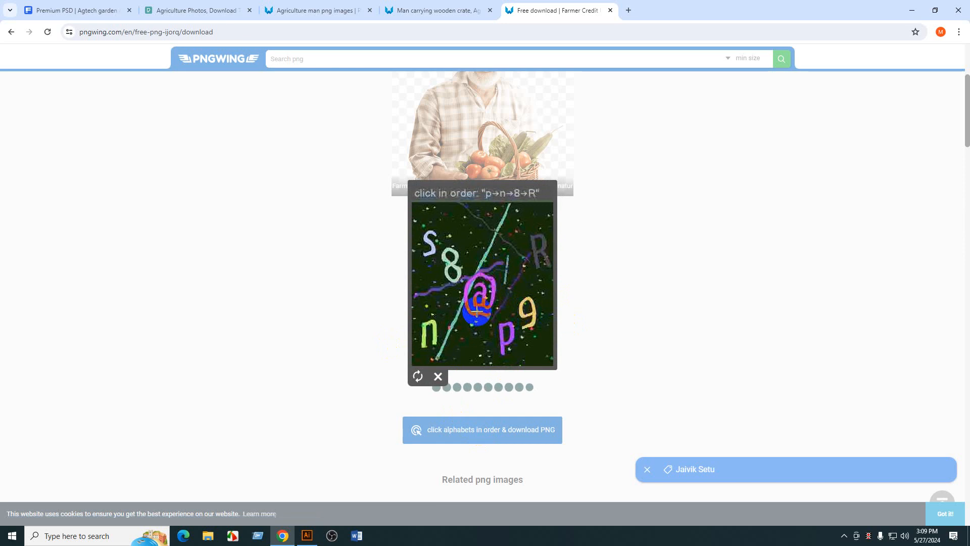
click(511, 338)
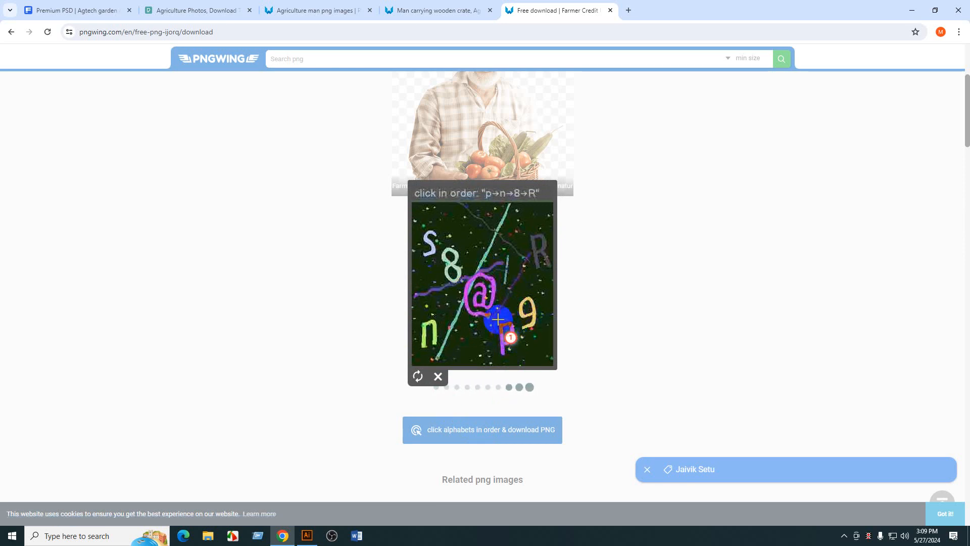
click(432, 324)
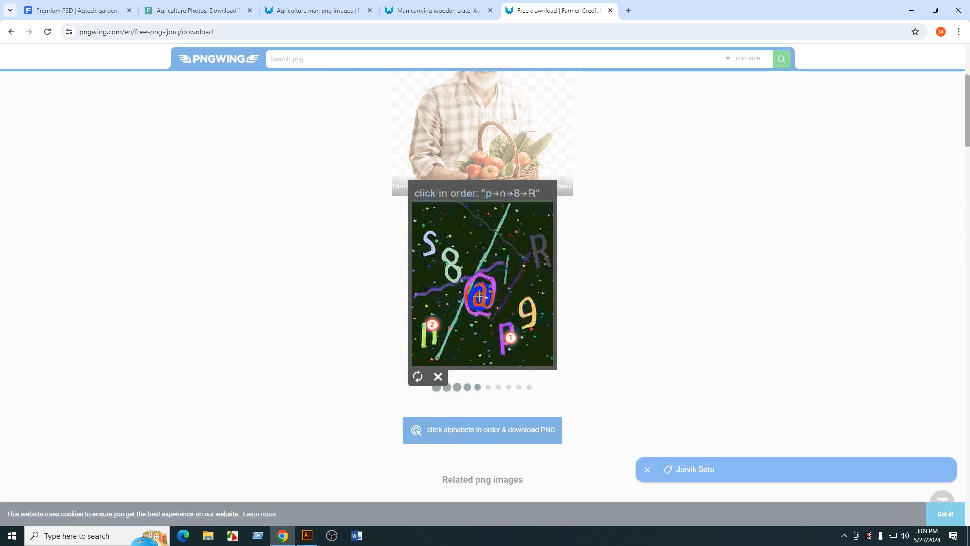
click(459, 274)
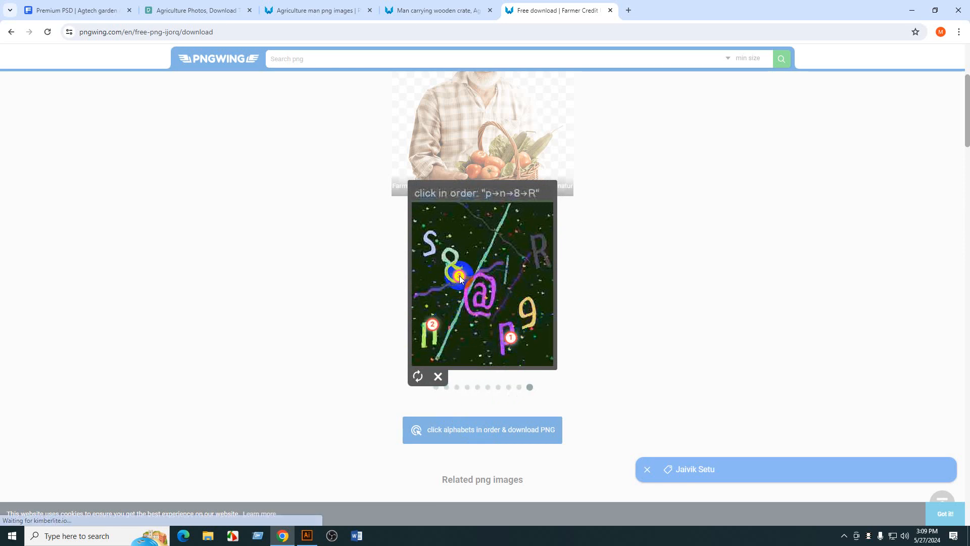
click(539, 252)
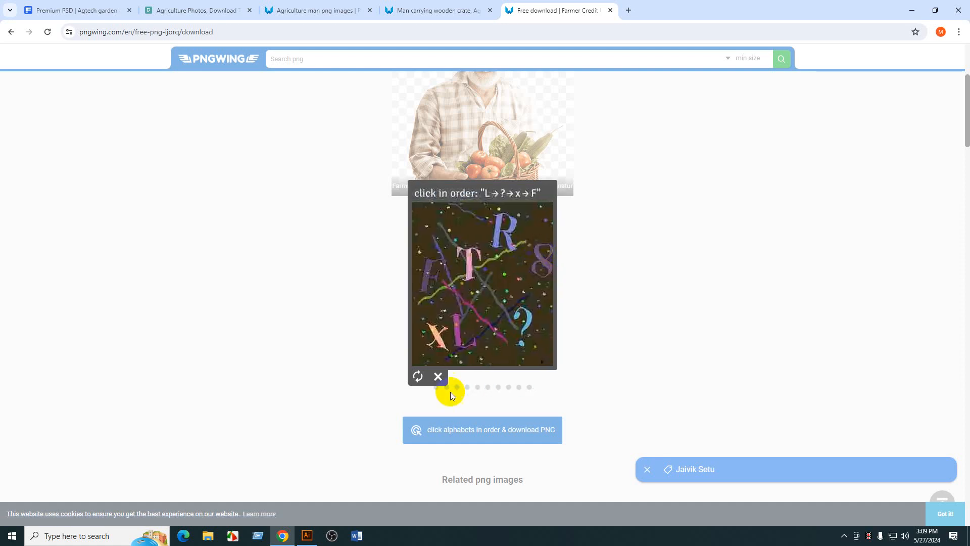
- Restart the captcha for the bearded farmer PNG and try to select its requested characters in the given order
click(438, 378)
click(488, 438)
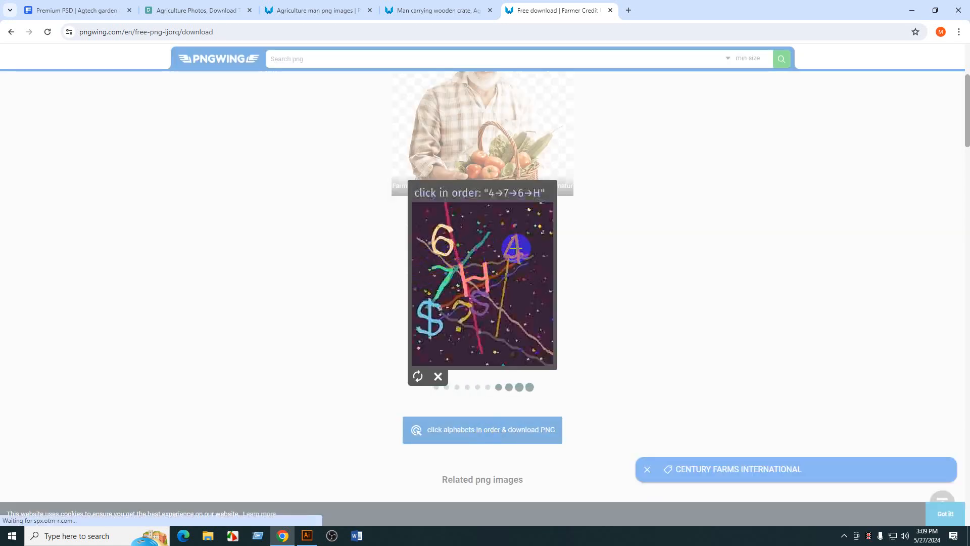
click(516, 250)
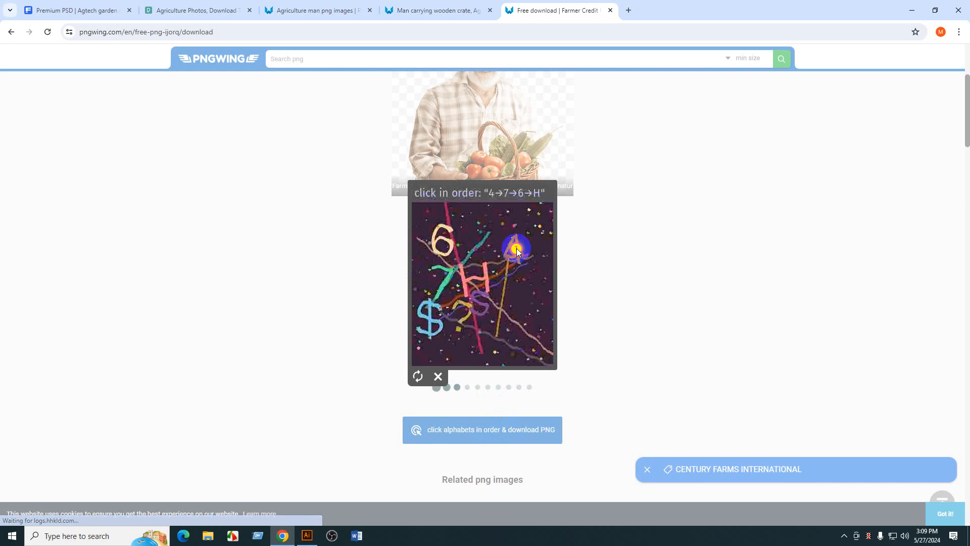
click(448, 277)
click(448, 252)
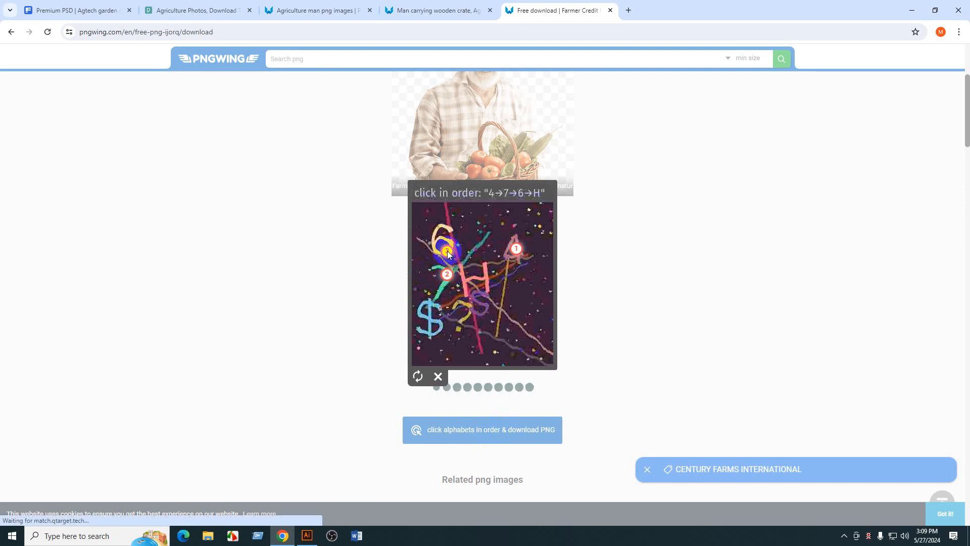
click(471, 287)
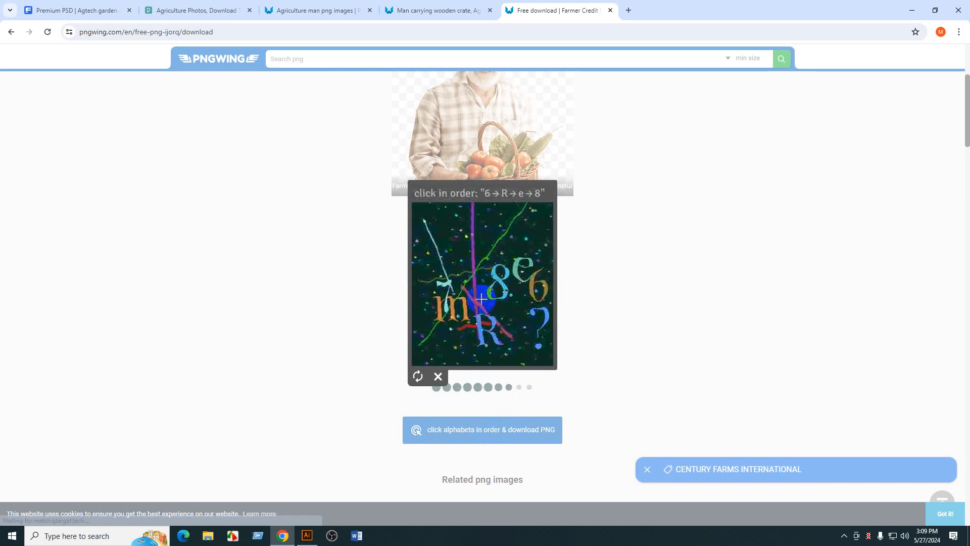
- Try to solve the replacement captcha for the bearded farmer PNG by selecting its characters in order, and close the captcha
click(526, 297)
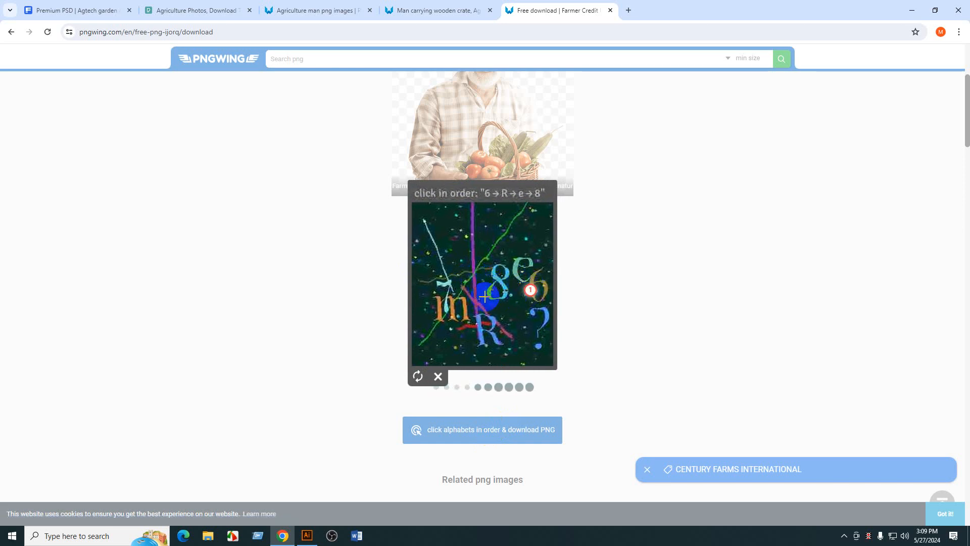
click(490, 323)
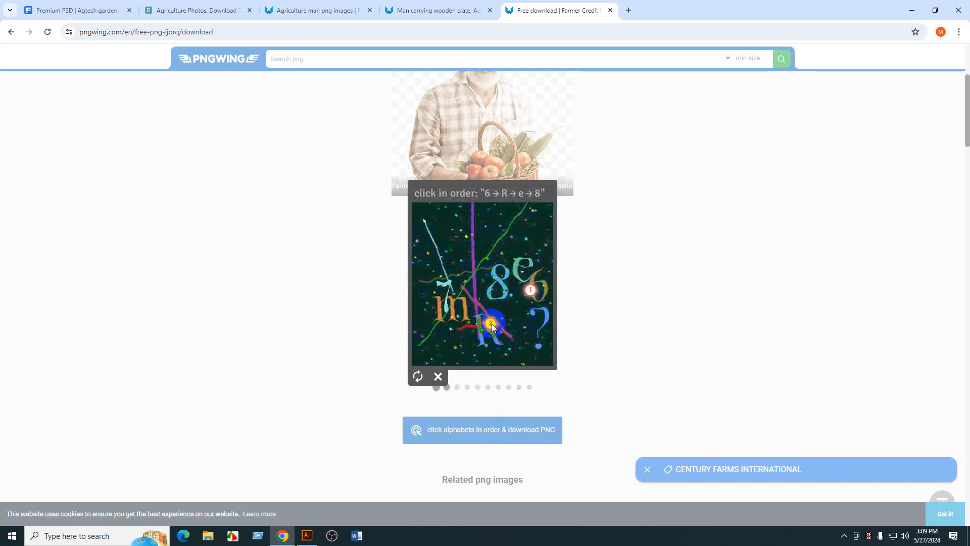
click(523, 259)
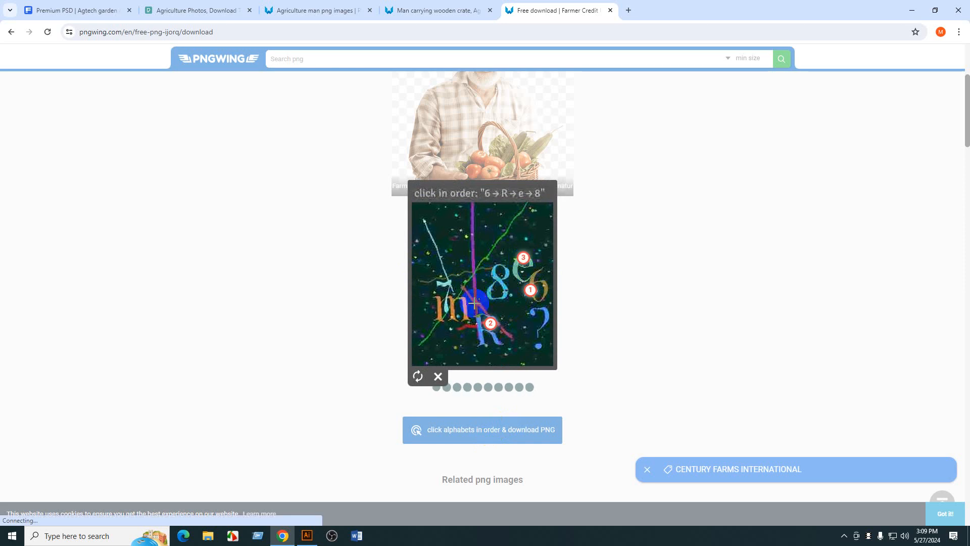
click(503, 279)
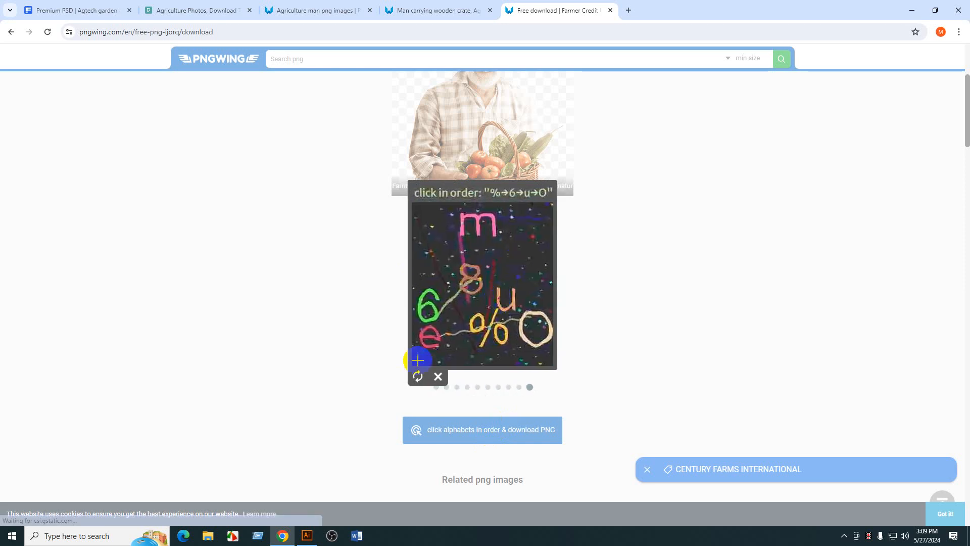
click(437, 376)
- Reload the bearded farmer's download page and try to solve a fresh captcha by selecting the requested characters in order
click(44, 33)
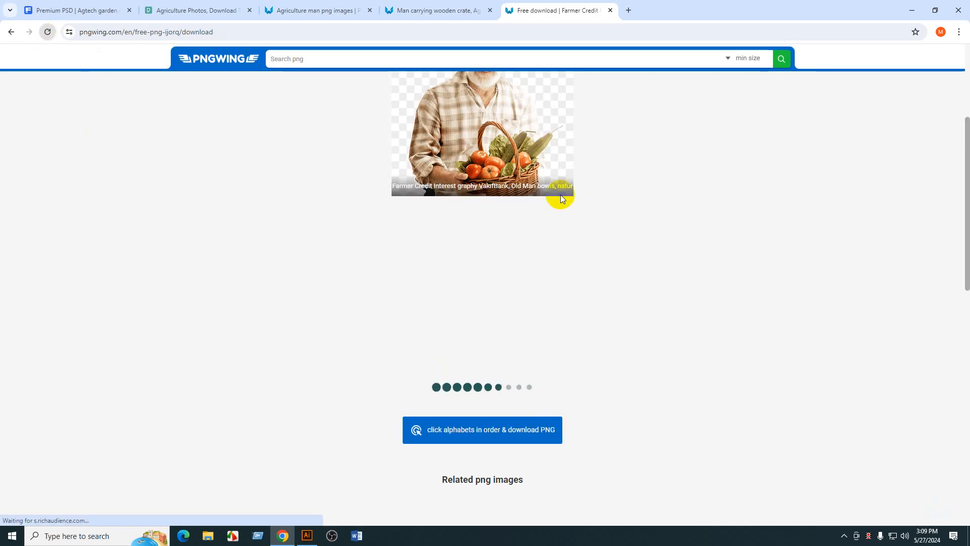
click(57, 31)
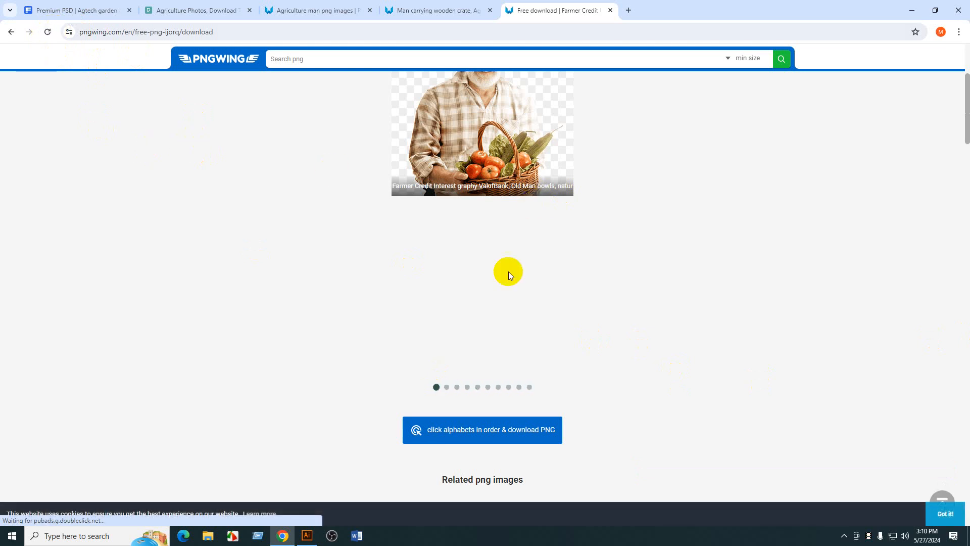
click(493, 422)
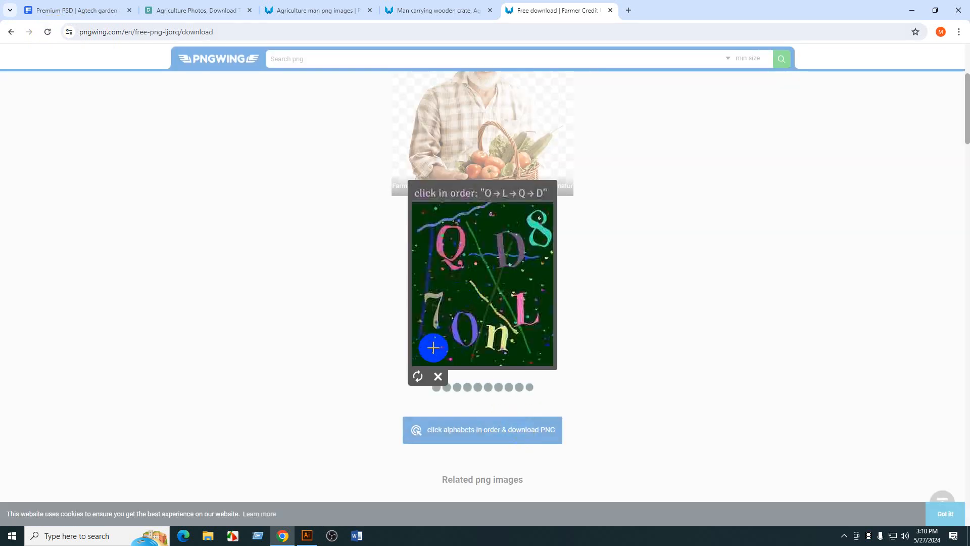
click(474, 324)
click(520, 328)
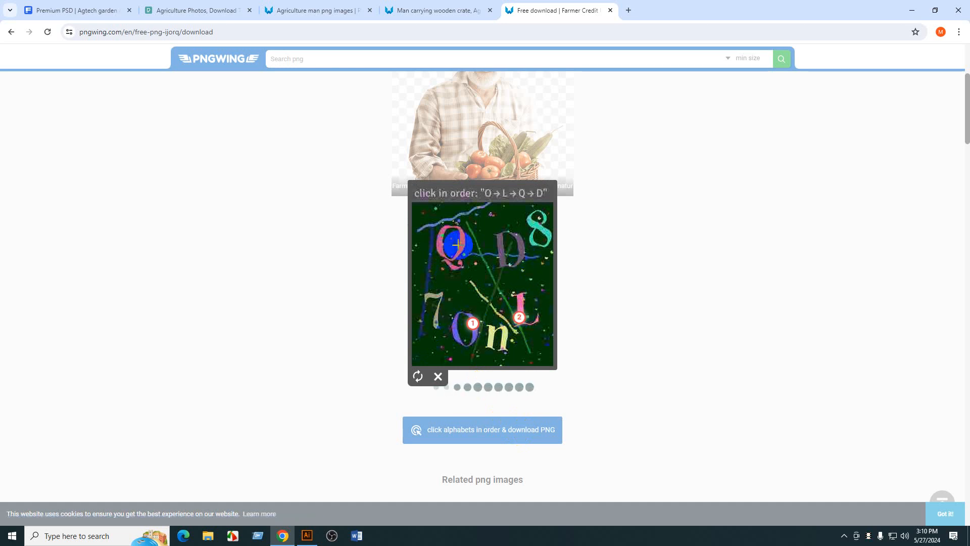
click(504, 257)
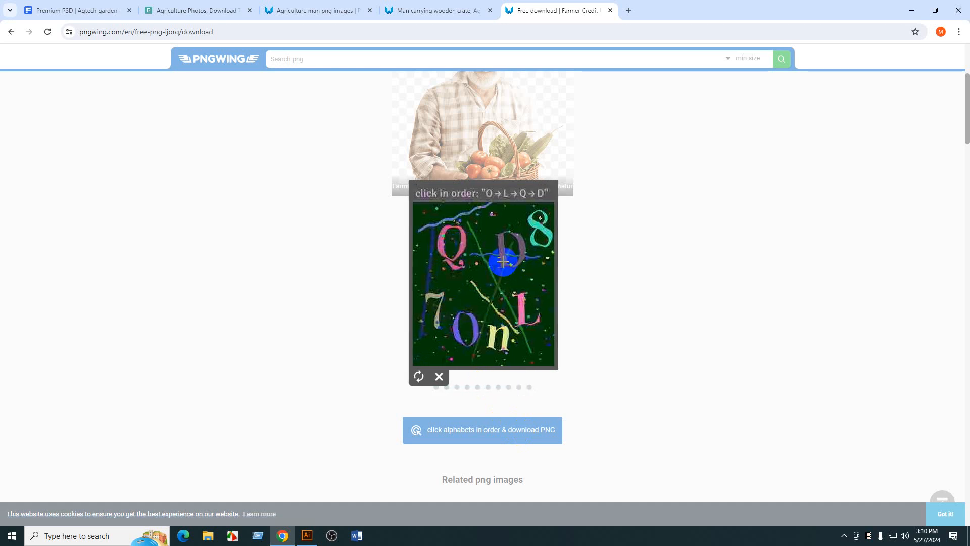
- Return to the bearded farmer's PNG page and open the related PNG of the straw-hat farmer holding a vegetable crate
click(14, 35)
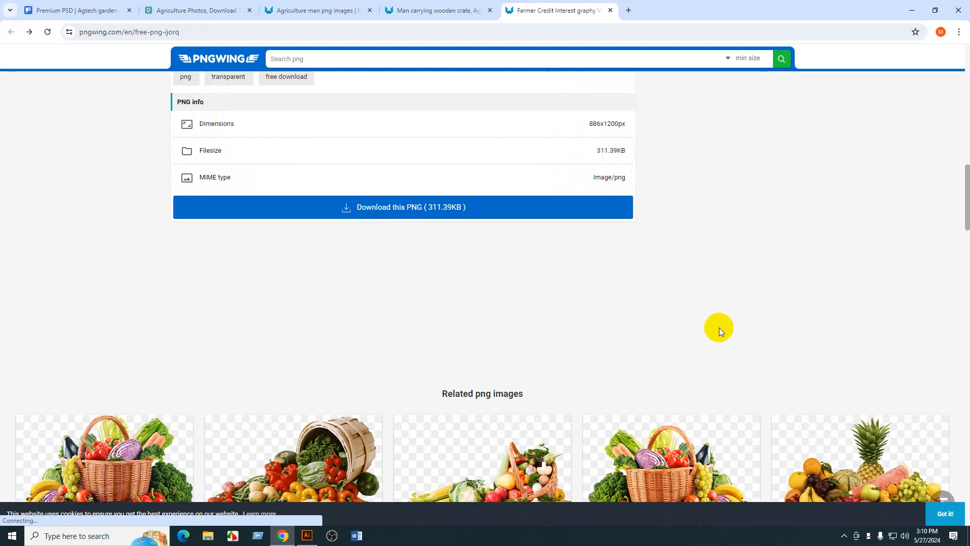
scroll(720, 331, down, 20)
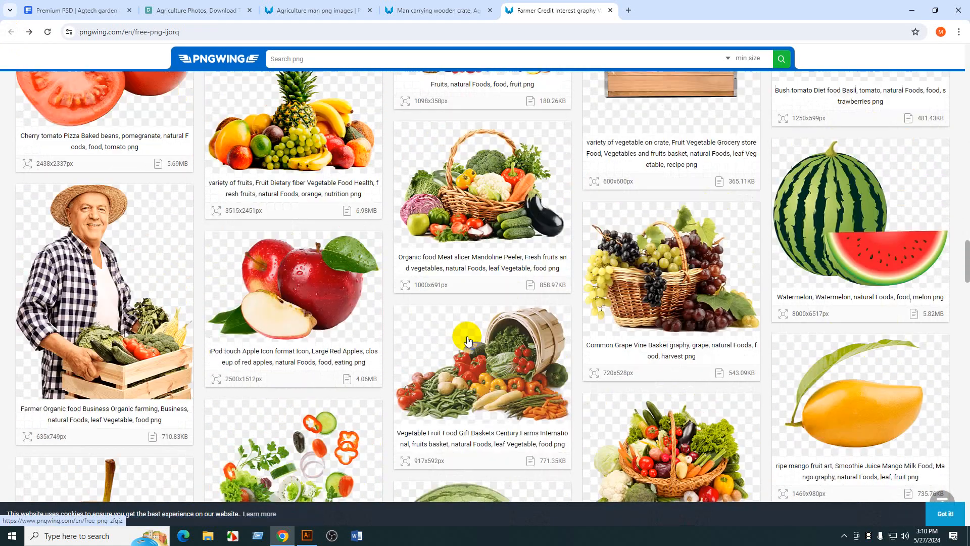
click(101, 303)
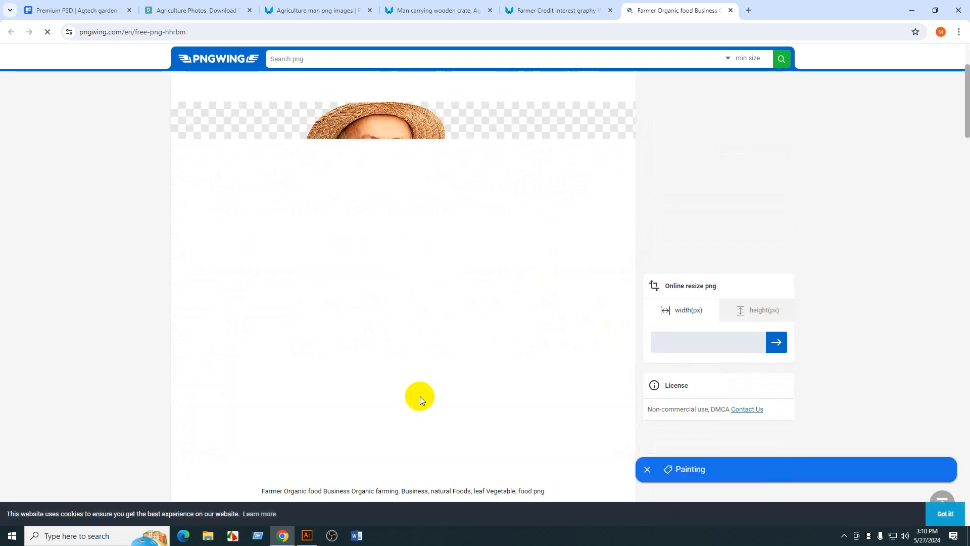
- Request the download of the straw-hat farmer PNG and open its character-order captcha
scroll(419, 396, down, 6)
click(431, 344)
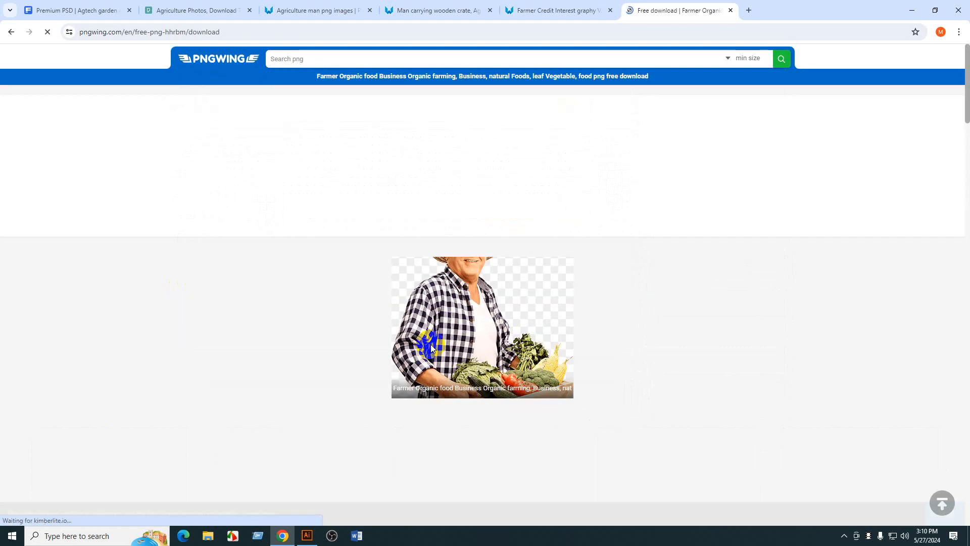
scroll(519, 323, down, 5)
click(478, 355)
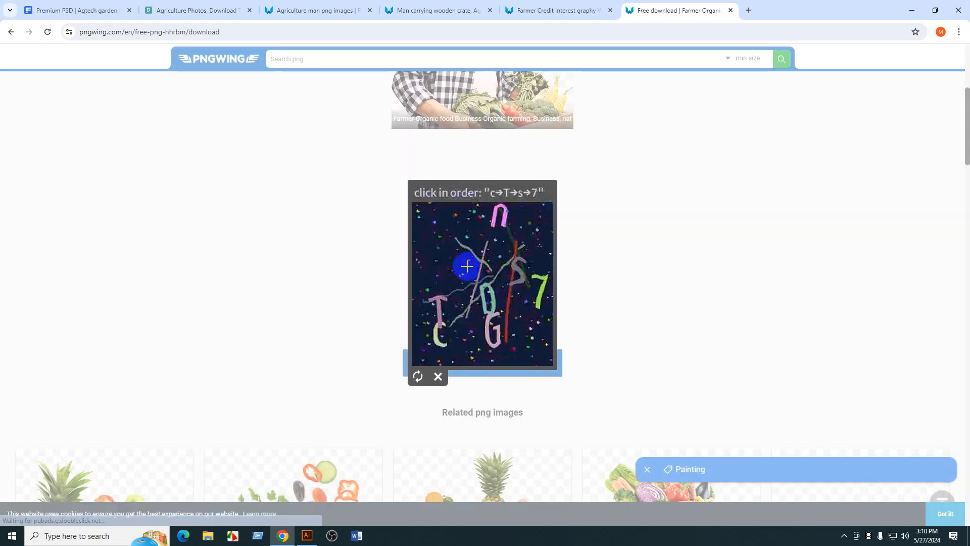
- Try to solve the straw-hat farmer's download captchas by selecting the requested characters in order, and close the captcha
click(440, 344)
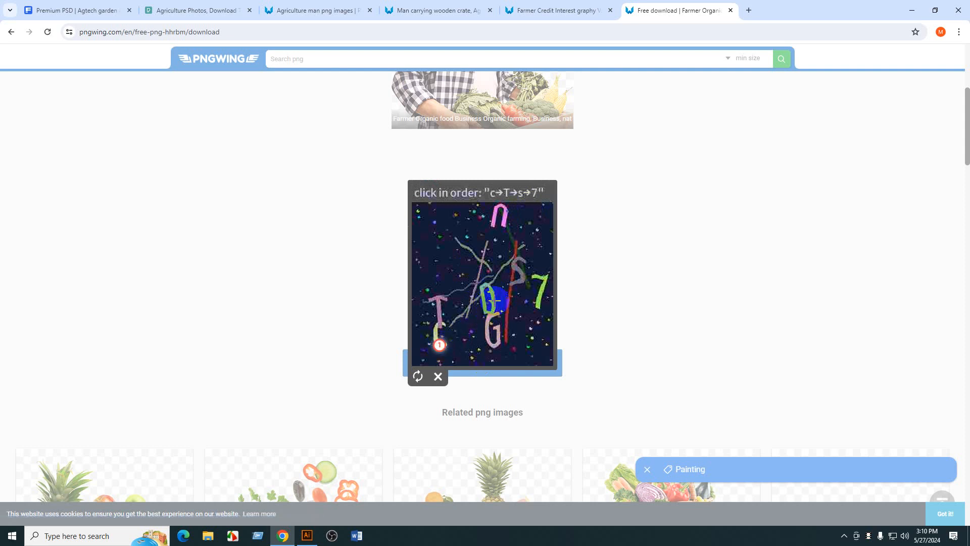
click(438, 301)
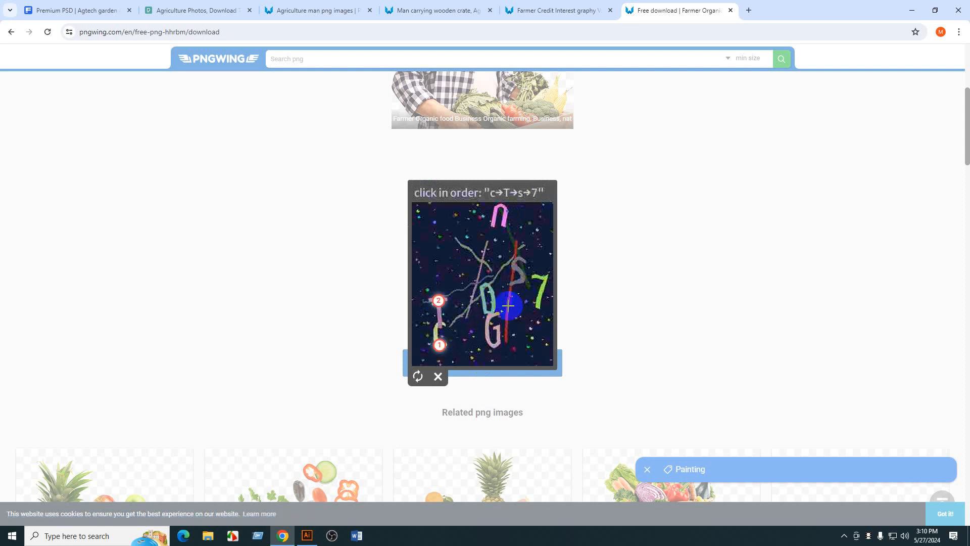
click(518, 270)
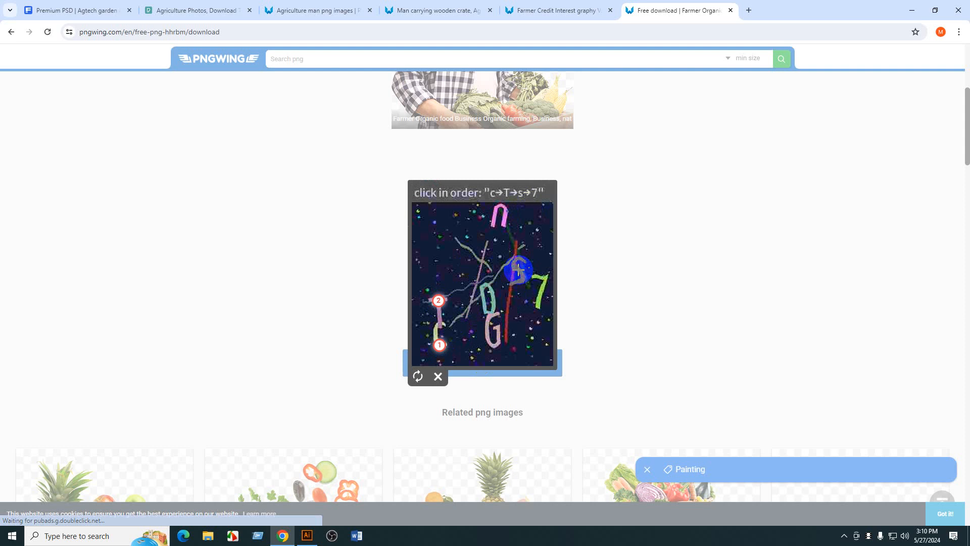
click(540, 286)
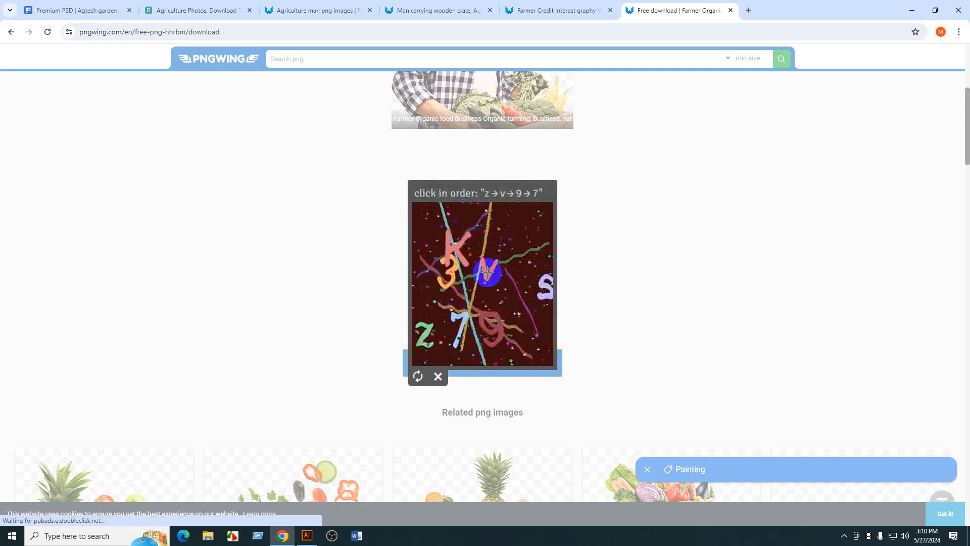
click(490, 278)
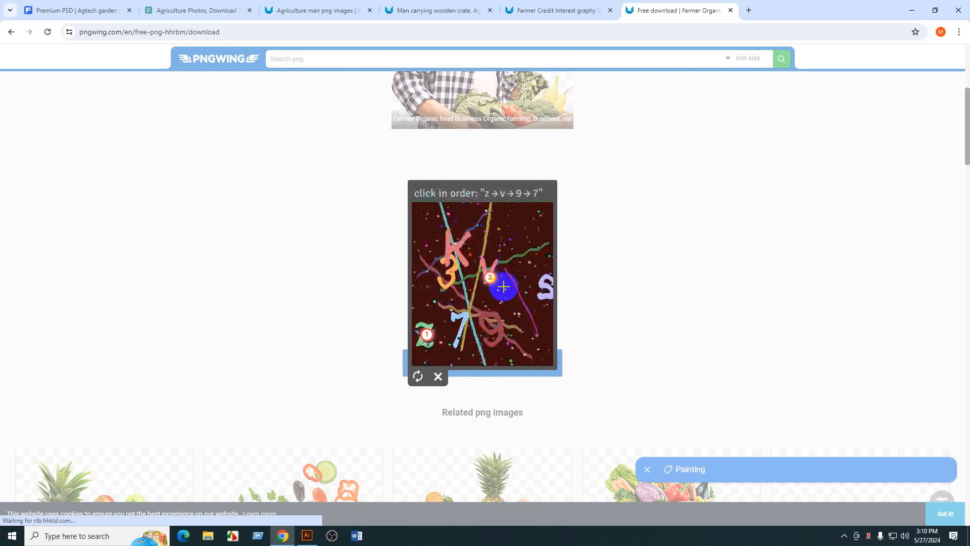
click(502, 333)
click(463, 317)
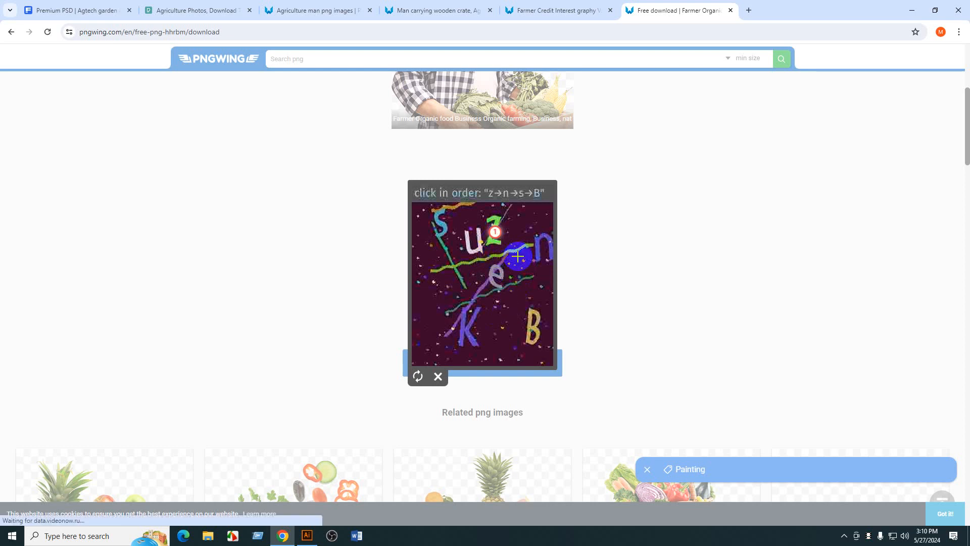
click(544, 243)
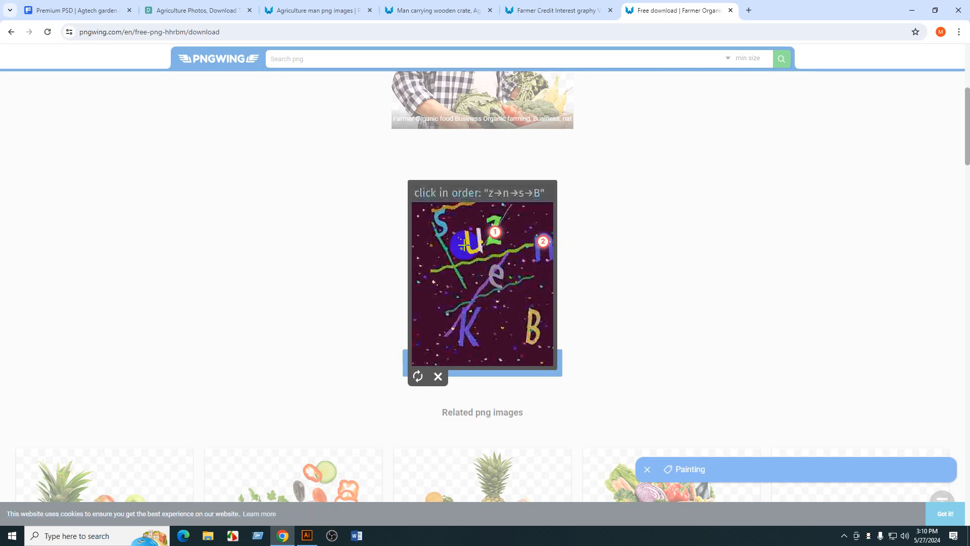
click(445, 228)
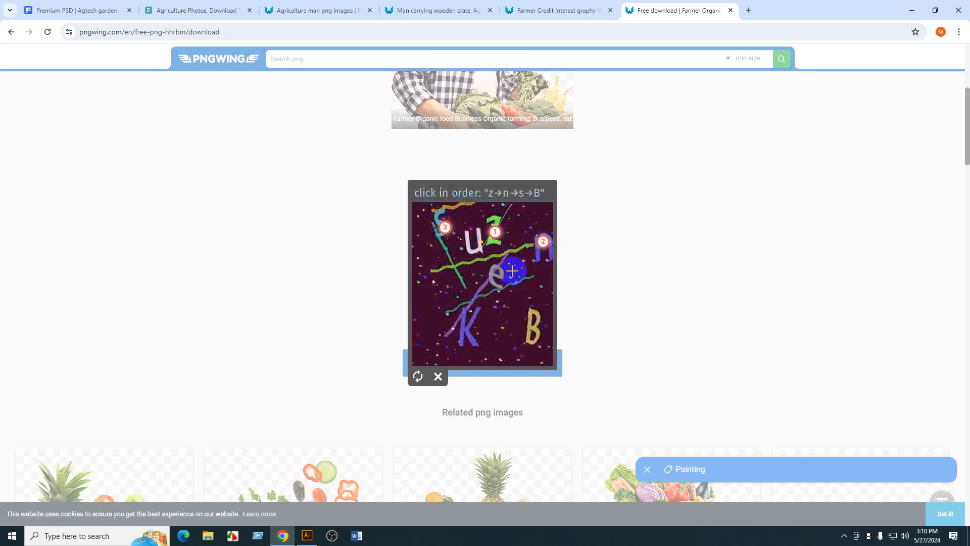
click(441, 377)
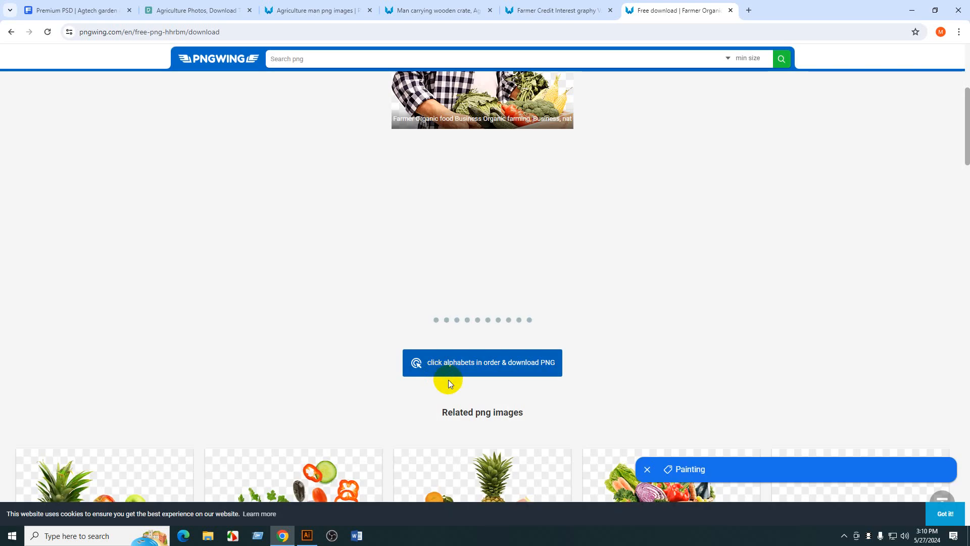
- Look through the related images on the download page and return to the straw-hat farmer's PNG page to examine the cutout
scroll(426, 364, up, 3)
scroll(426, 364, up, 2)
scroll(537, 325, down, 20)
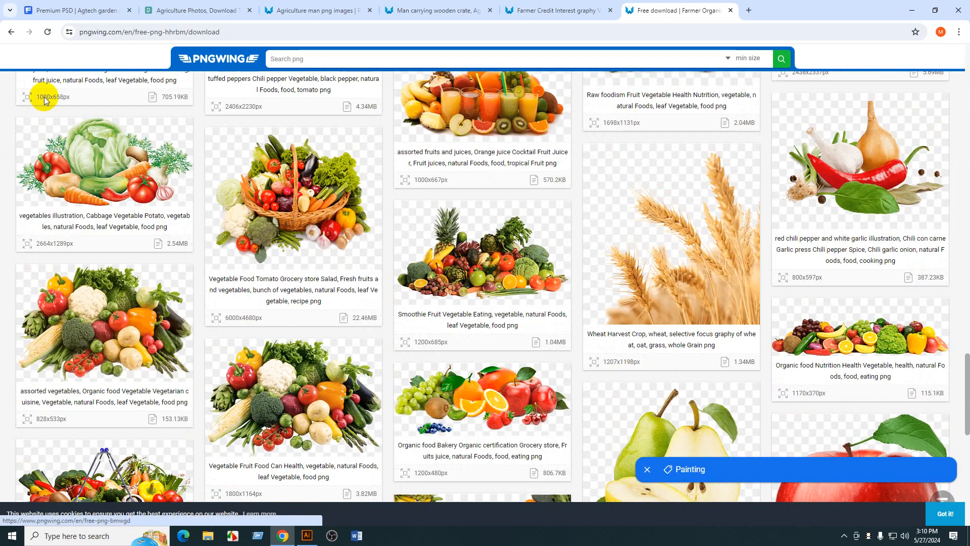
key(alt+Left)
scroll(573, 242, up, 8)
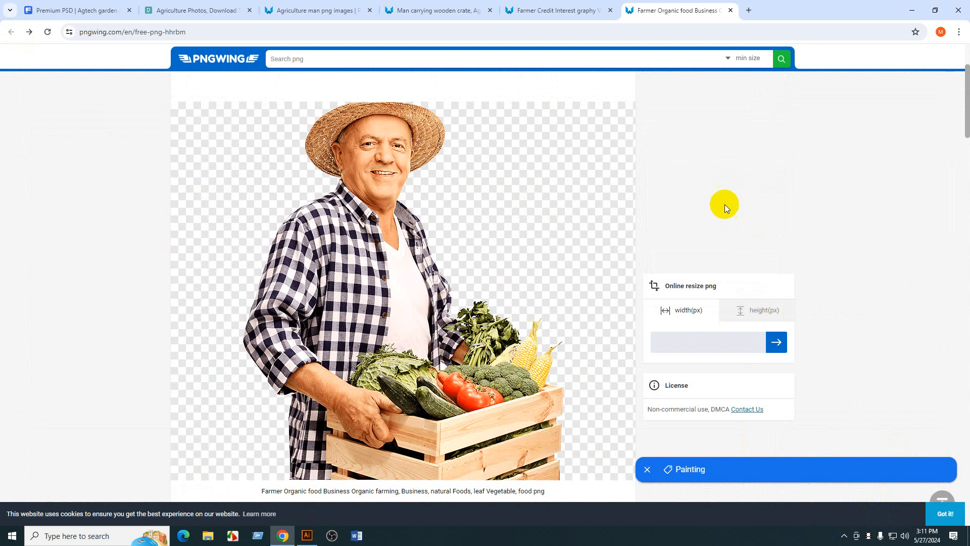
scroll(458, 277, down, 3)
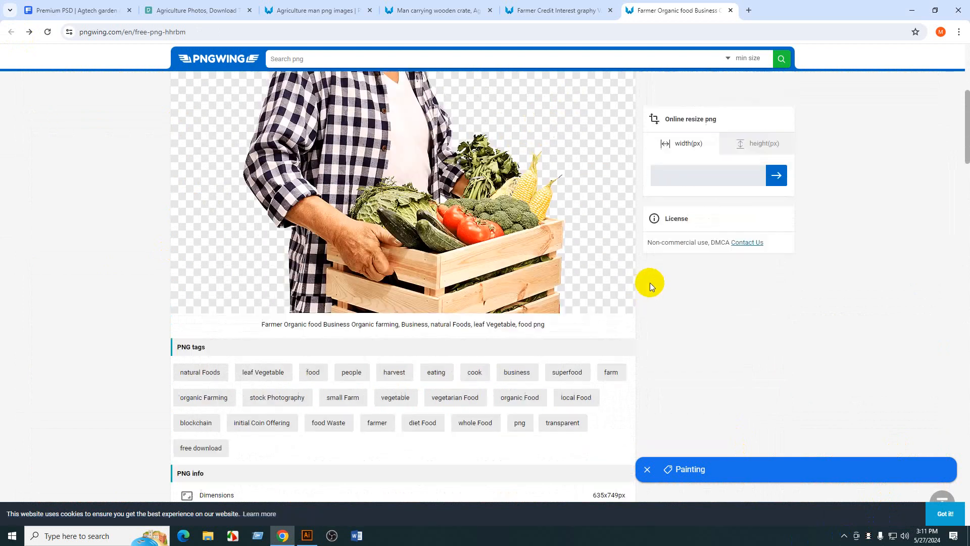
scroll(711, 332, up, 5)
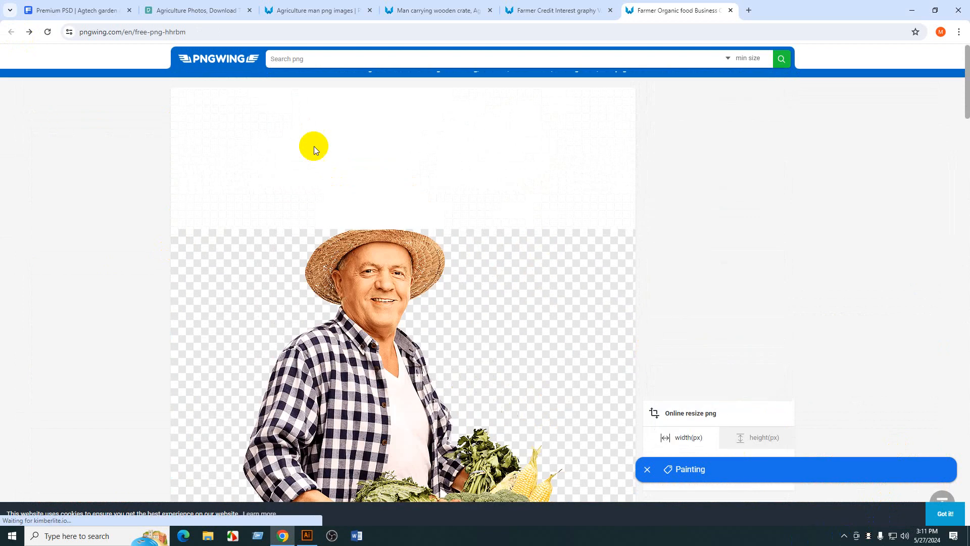
- Switch to Pexels, search its photos for "agriculture man" and look through the results for a suitable farmer photo
click(231, 8)
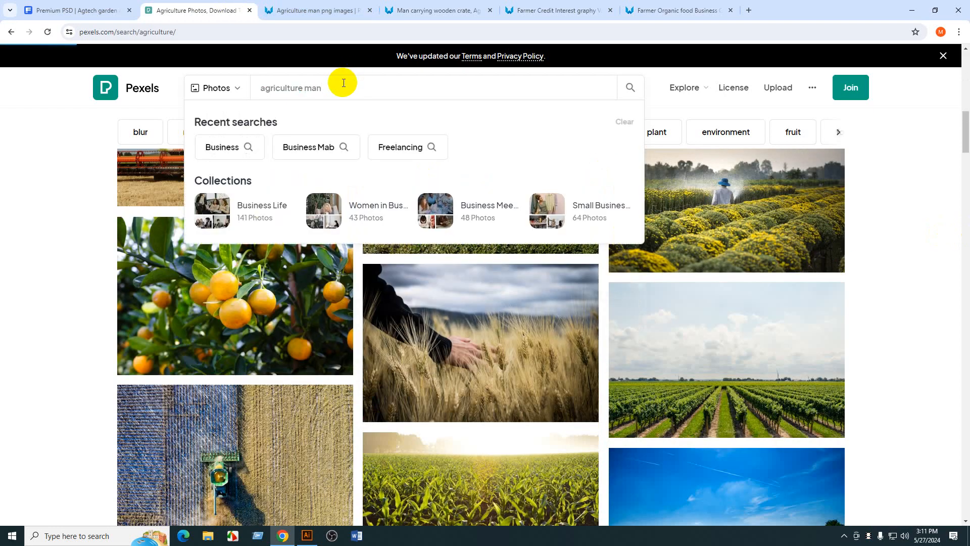
key(Return)
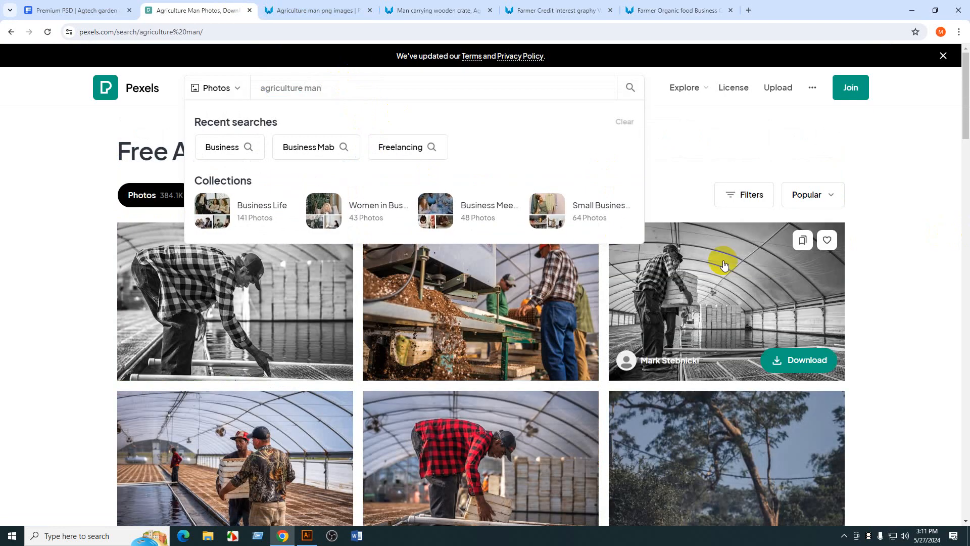
scroll(859, 311, down, 3)
click(905, 263)
scroll(617, 340, down, 8)
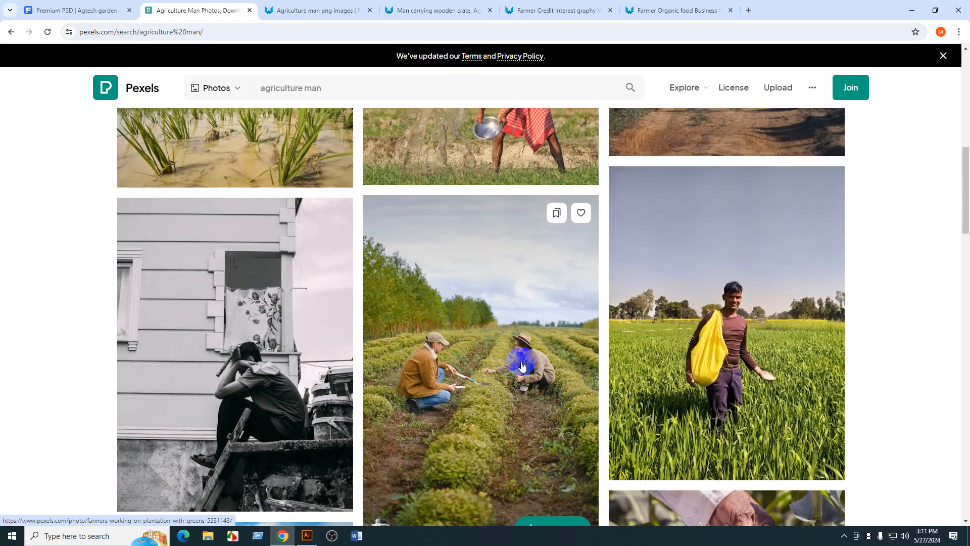
scroll(513, 360, down, 15)
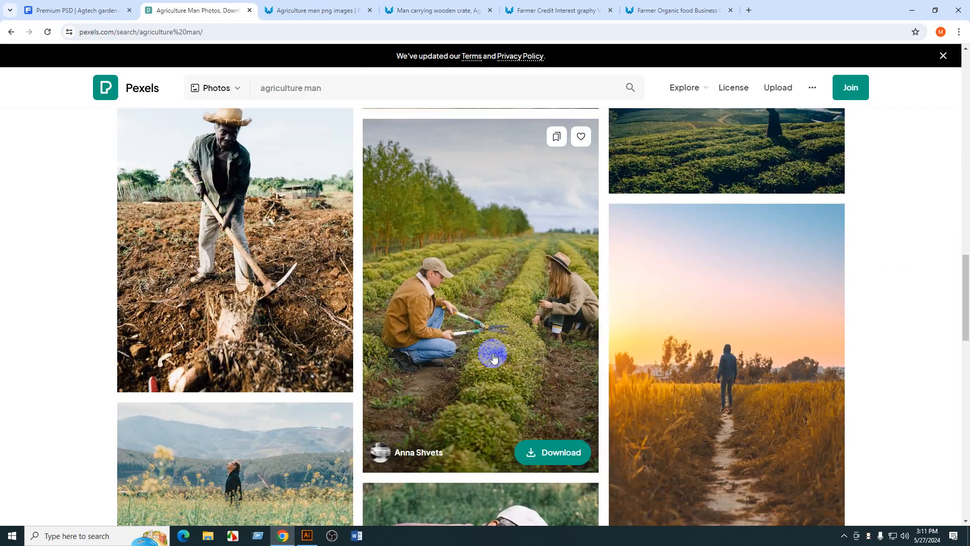
- Look further through the Pexels "agriculture man" results for a suitable farmer photo
scroll(540, 359, down, 15)
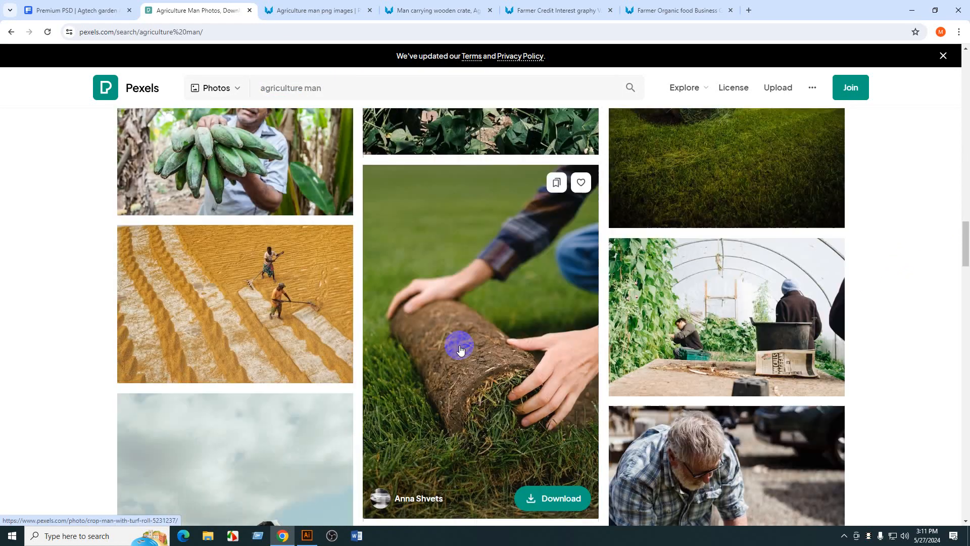
scroll(523, 349, down, 10)
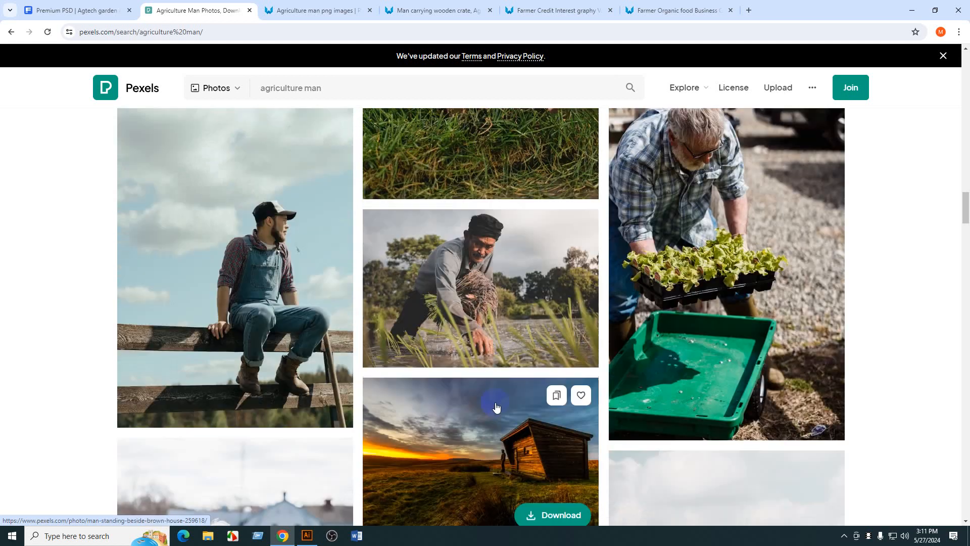
scroll(498, 402, down, 10)
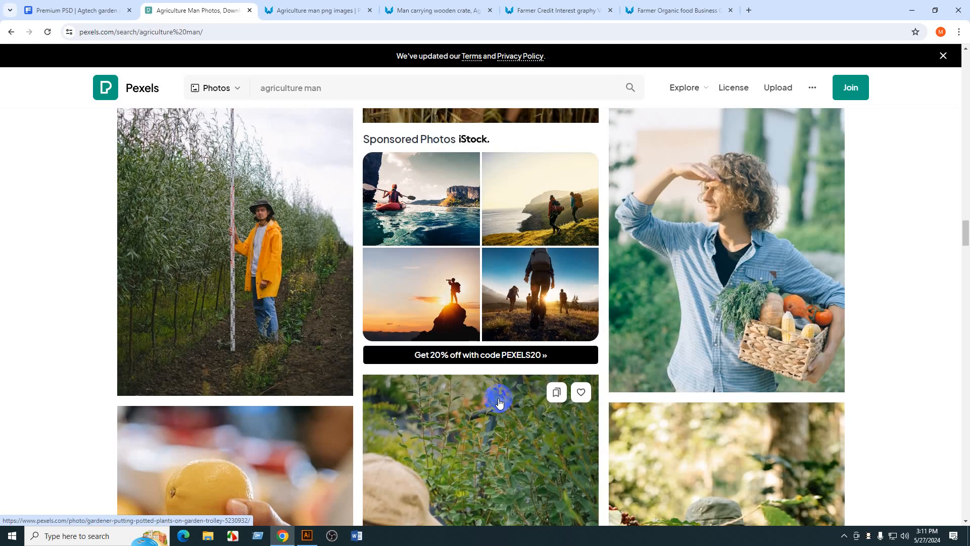
scroll(499, 403, down, 7)
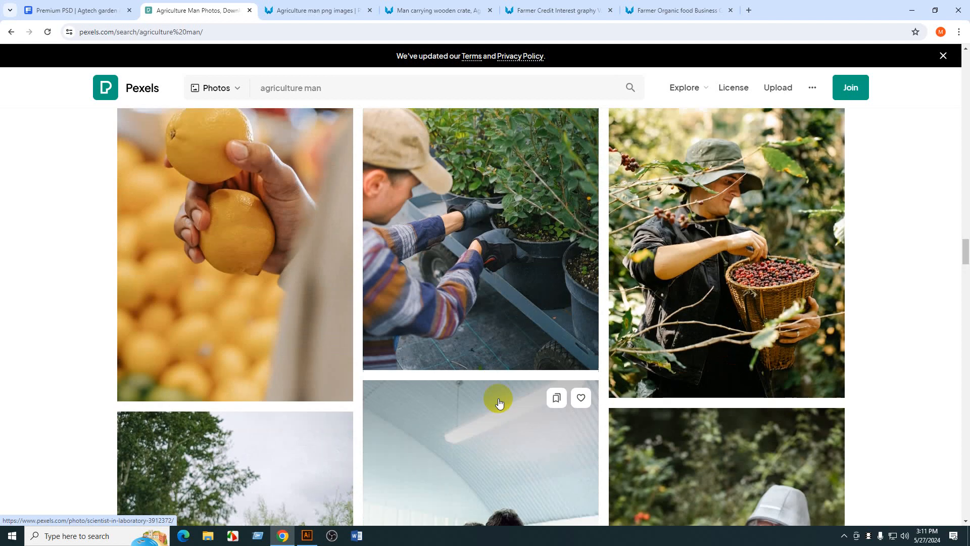
scroll(499, 402, down, 5)
scroll(499, 402, down, 8)
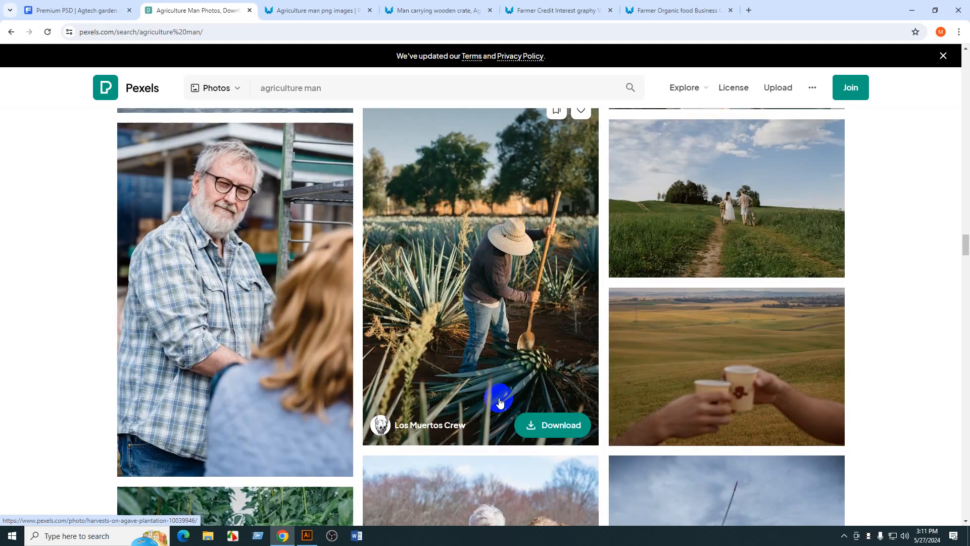
scroll(500, 401, down, 7)
scroll(497, 360, down, 1)
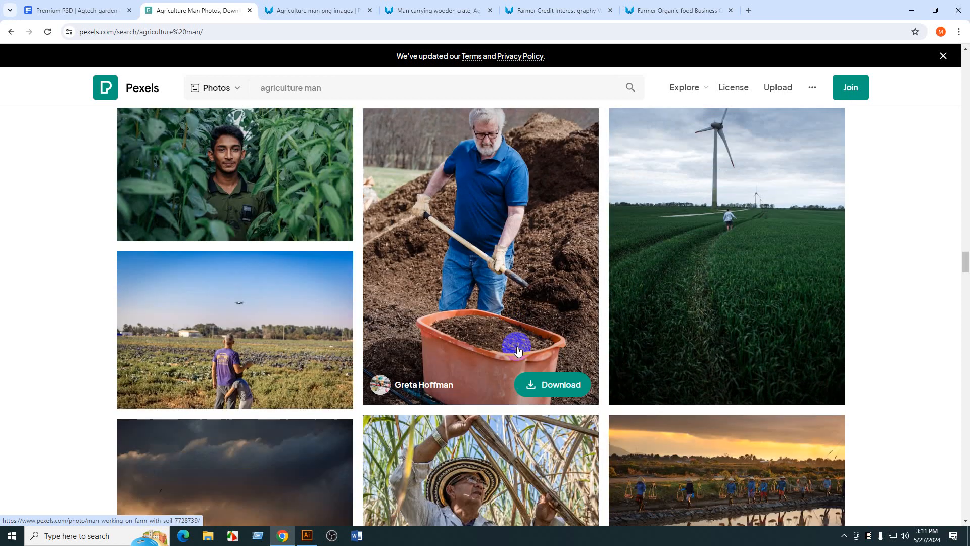
- Close the four open PNGWing pages, keeping the Freepik and Pexels pages
click(369, 11)
click(371, 10)
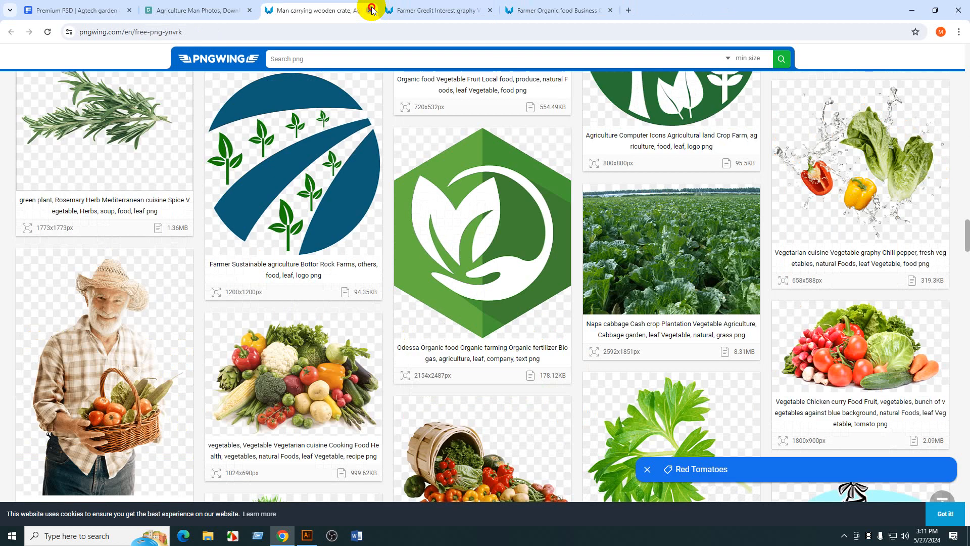
click(372, 10)
click(372, 10)
click(372, 10)
- Examine more of the "agriculture man" photos for a clearly visible man holding a harvest
scroll(706, 331, down, 4)
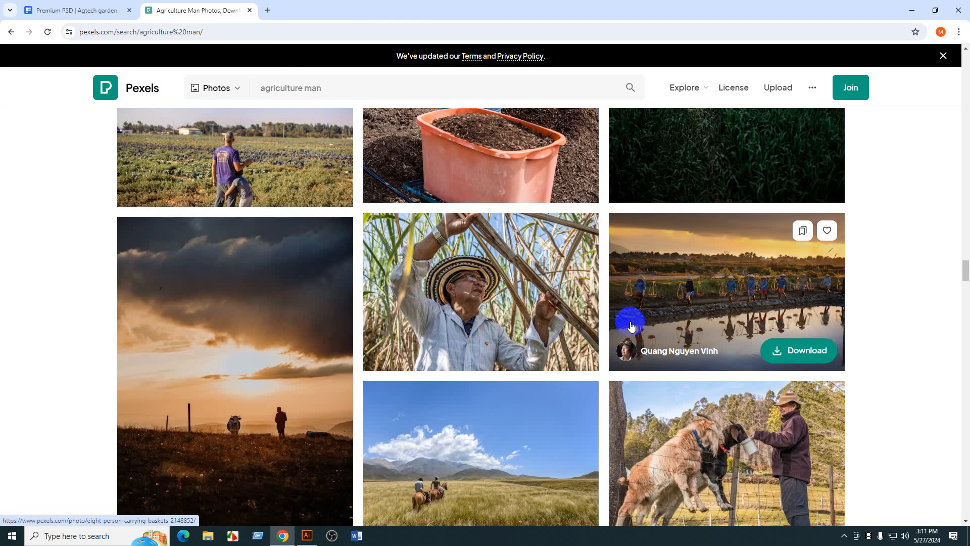
scroll(627, 324, up, 4)
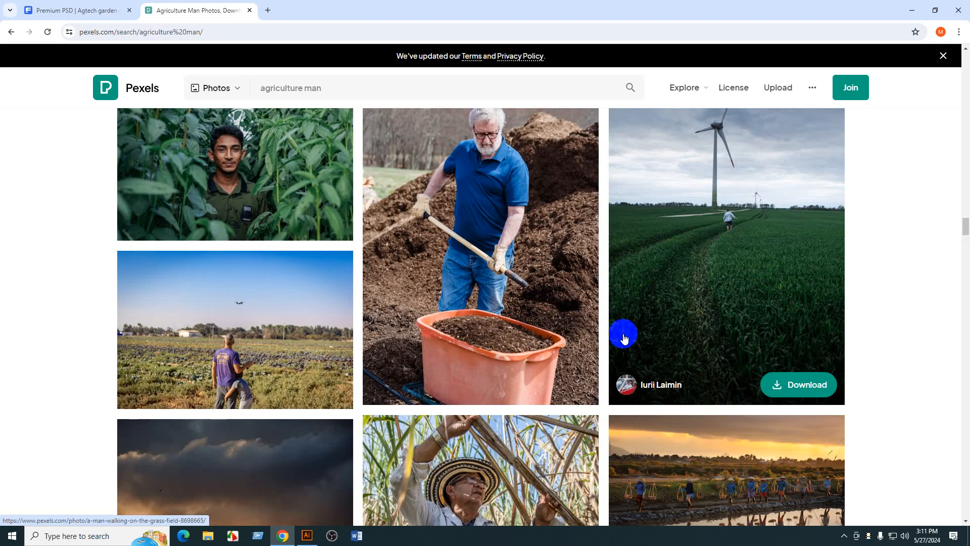
scroll(619, 338, down, 7)
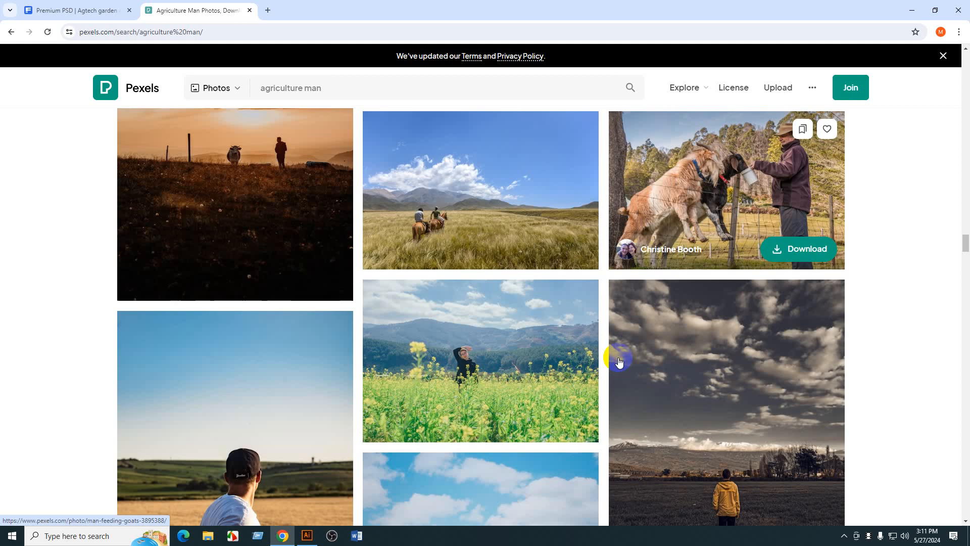
scroll(609, 361, down, 3)
scroll(606, 365, down, 4)
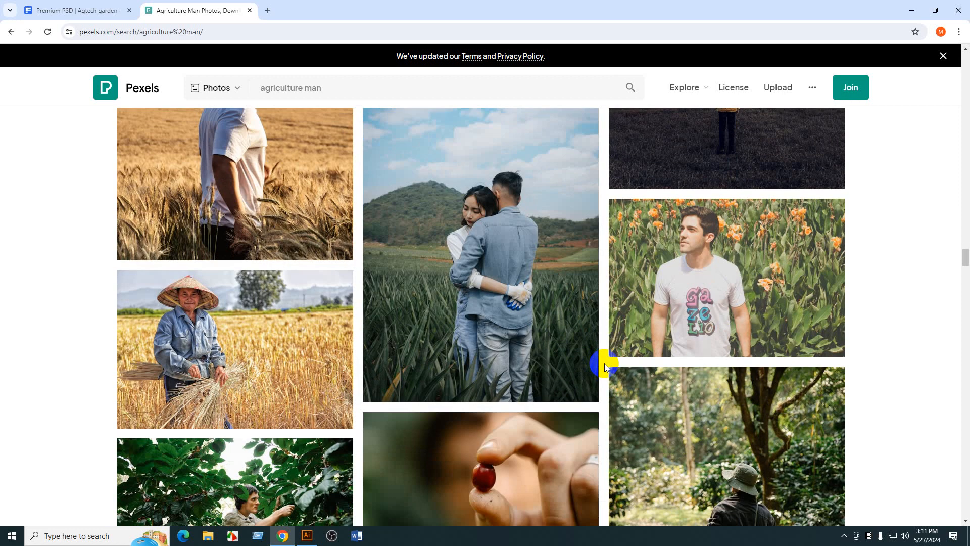
scroll(605, 363, down, 12)
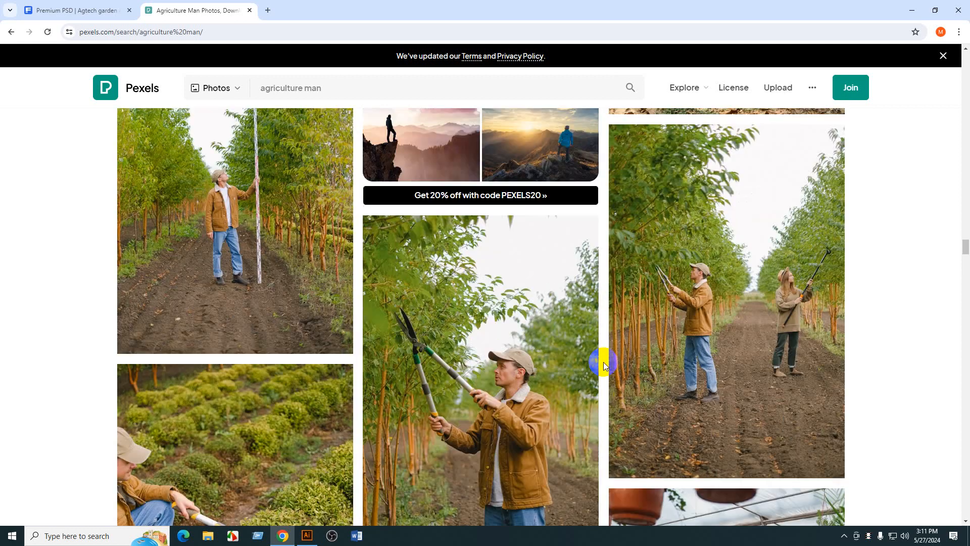
scroll(604, 361, down, 5)
scroll(605, 364, up, 3)
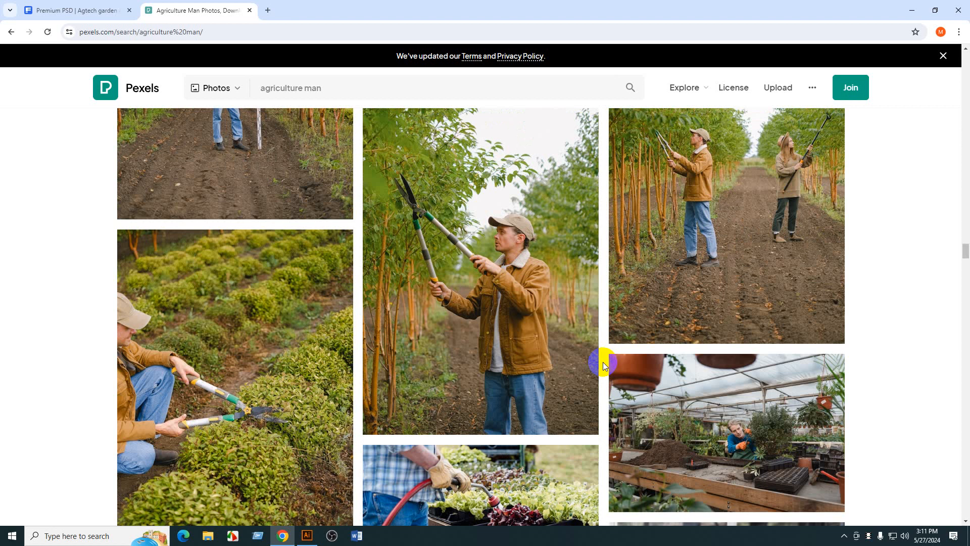
scroll(603, 363, down, 8)
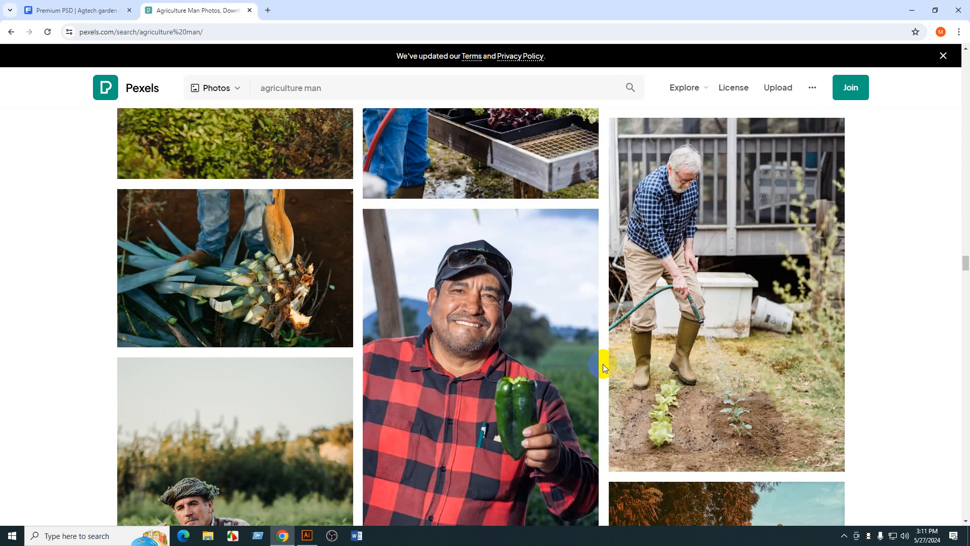
scroll(602, 364, down, 7)
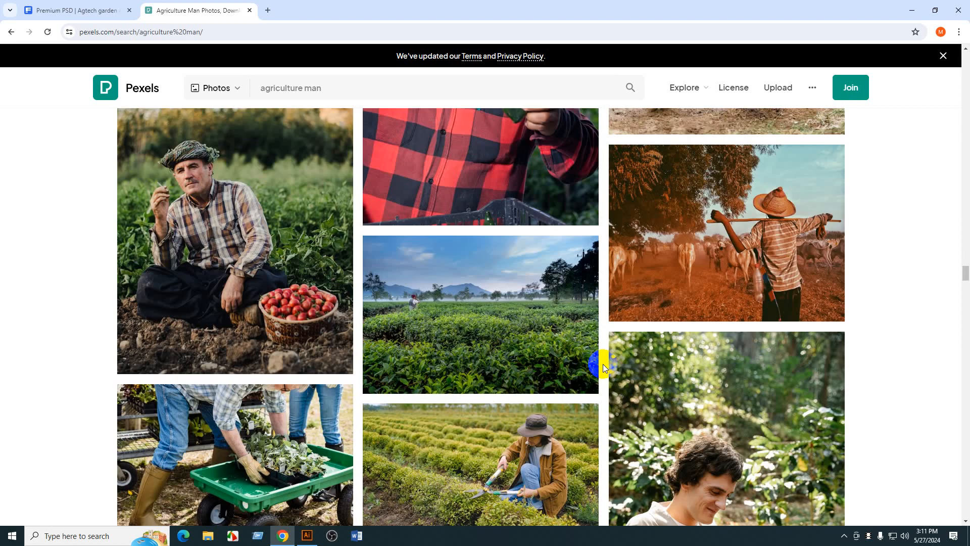
scroll(602, 363, down, 3)
scroll(603, 363, down, 2)
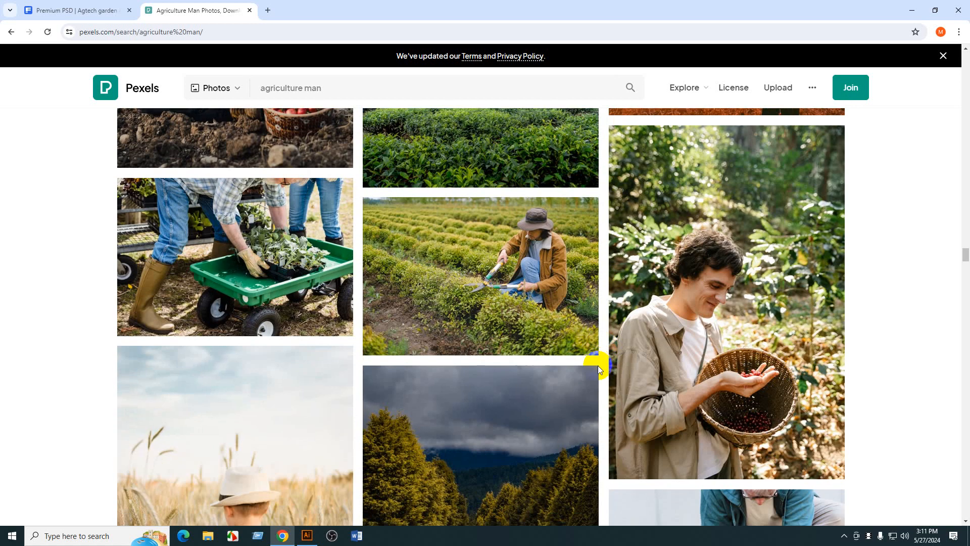
scroll(598, 366, down, 4)
scroll(654, 340, up, 3)
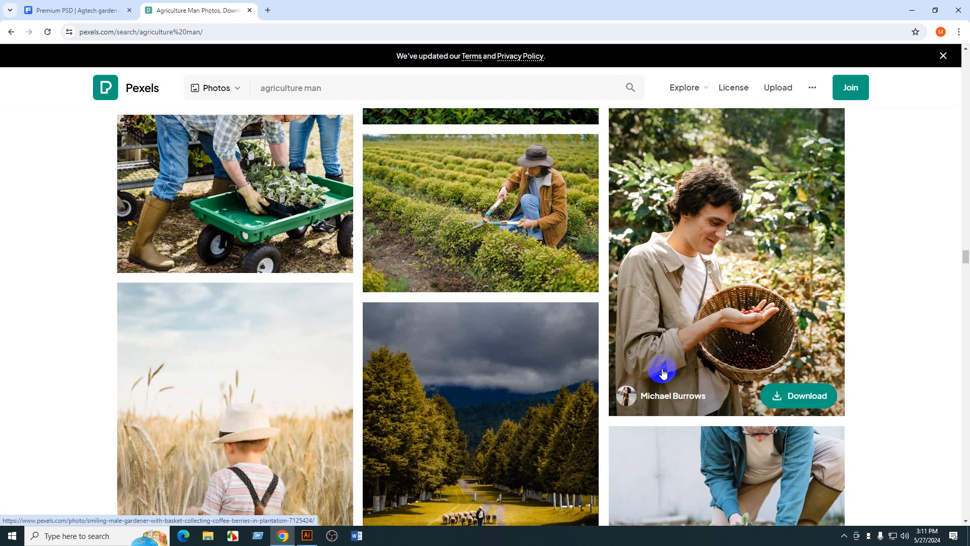
- Open the photo of the smiling man holding a basket of coffee berries and copy the image
click(683, 222)
right_click(512, 266)
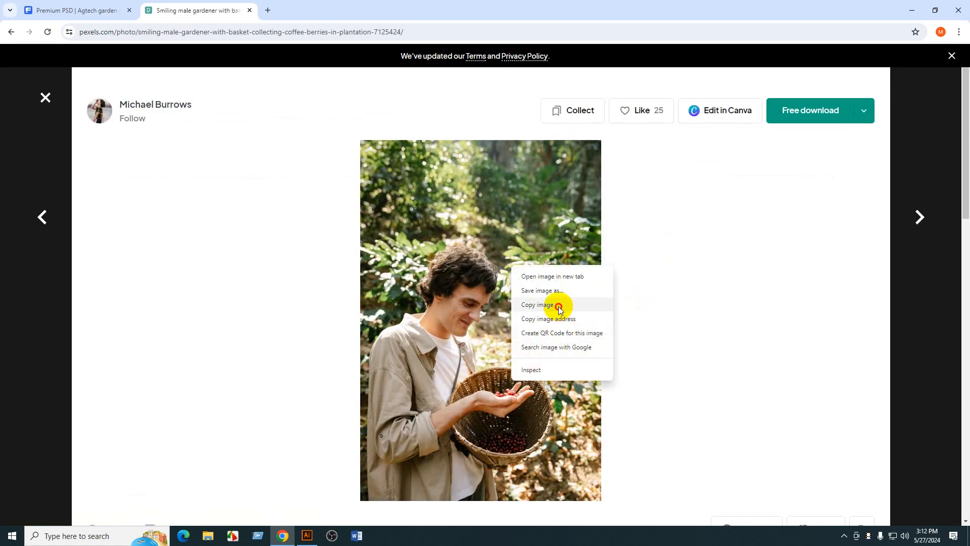
click(559, 306)
- Search Google for "bg remove" in a new tab and open the remove.bg site
click(268, 10)
click(501, 212)
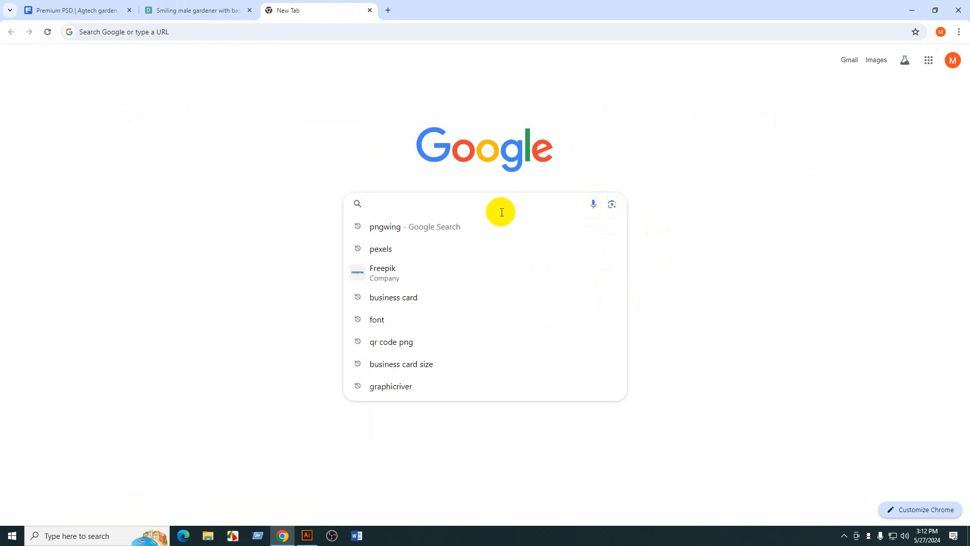
text(bg)
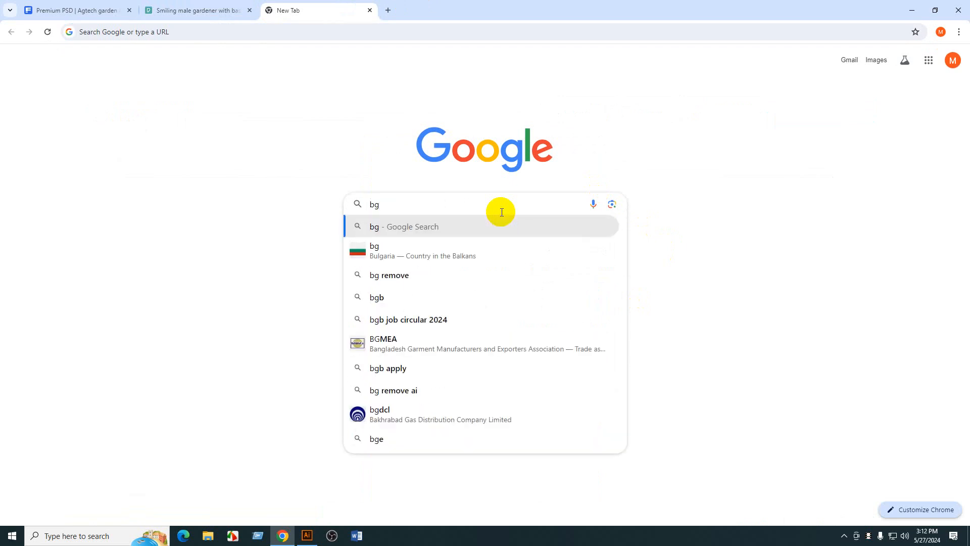
click(496, 276)
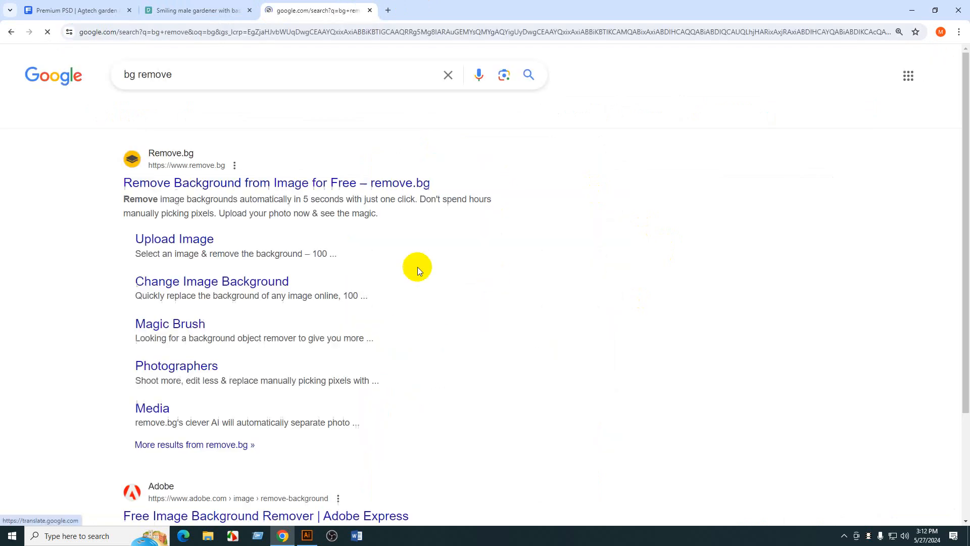
click(218, 186)
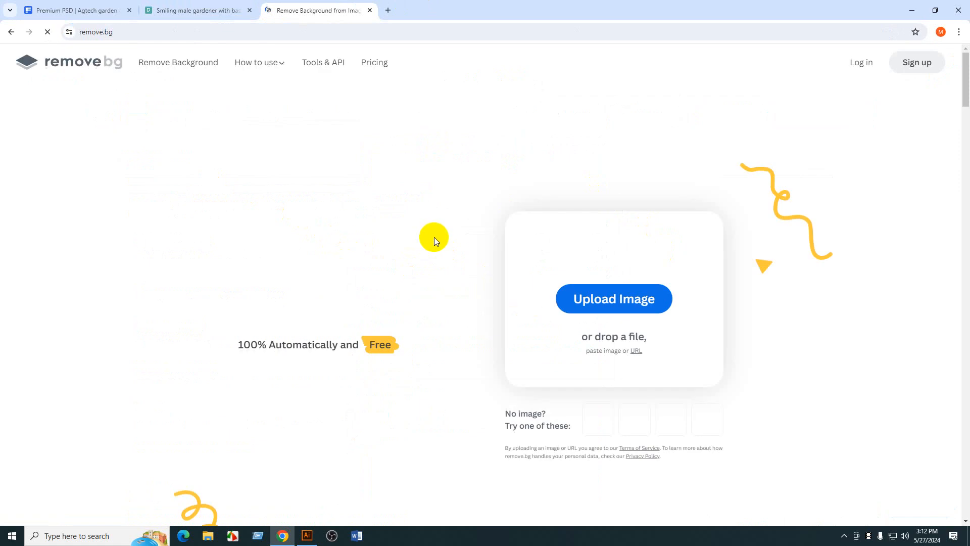
- Paste the copied gardener photo into remove.bg for background removal and dismiss the promotion and cookie notices
key(ctrl+v)
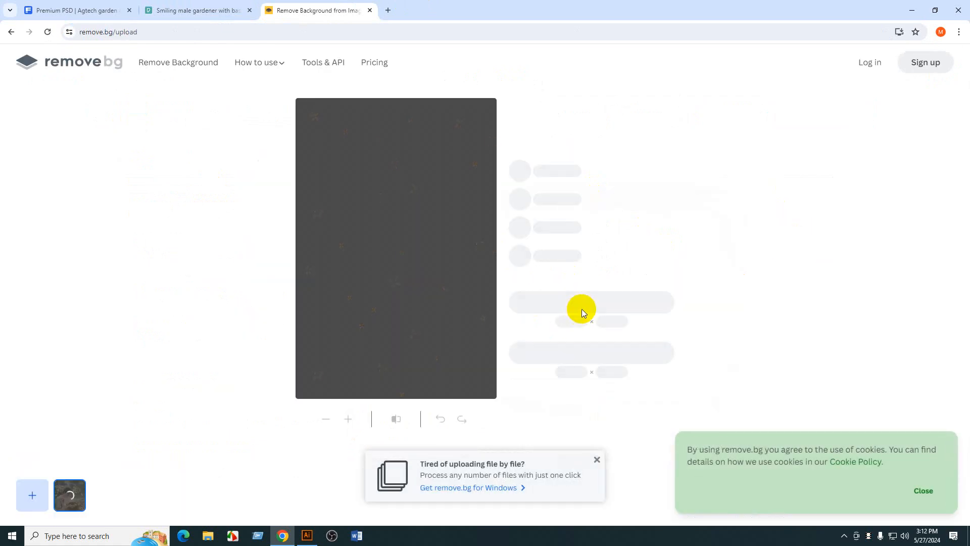
click(597, 459)
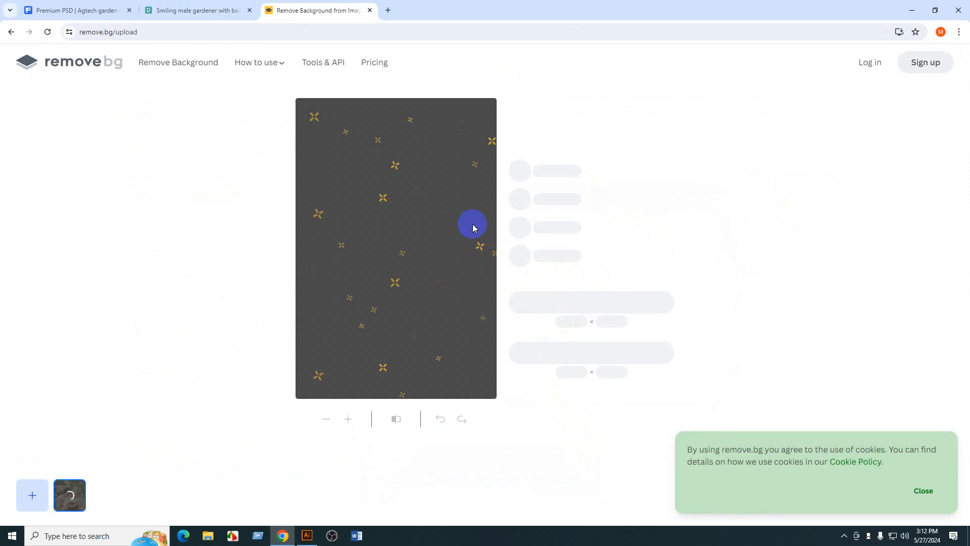
click(923, 491)
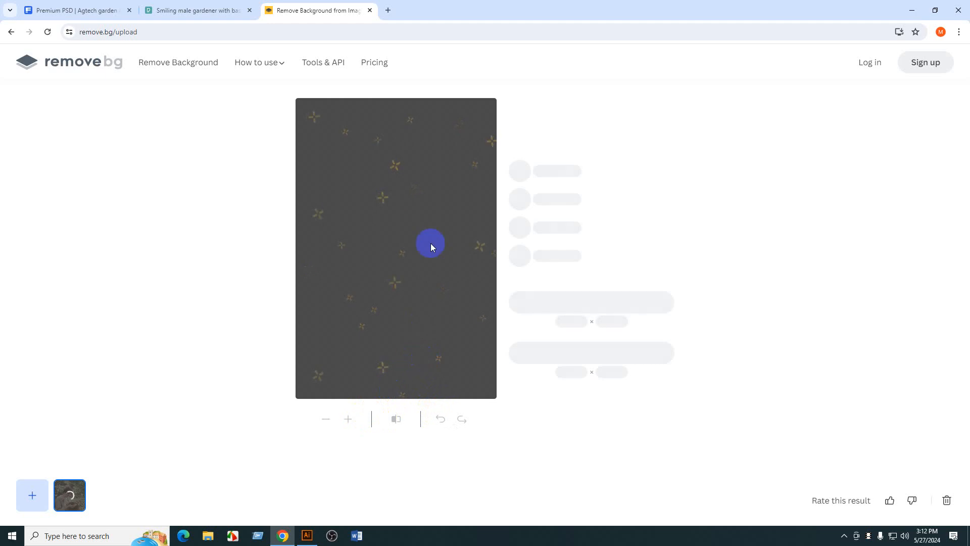
- Return the Freepik template page to its "agriculture post" results and open Freepik's home page in a new tab
click(73, 10)
click(735, 65)
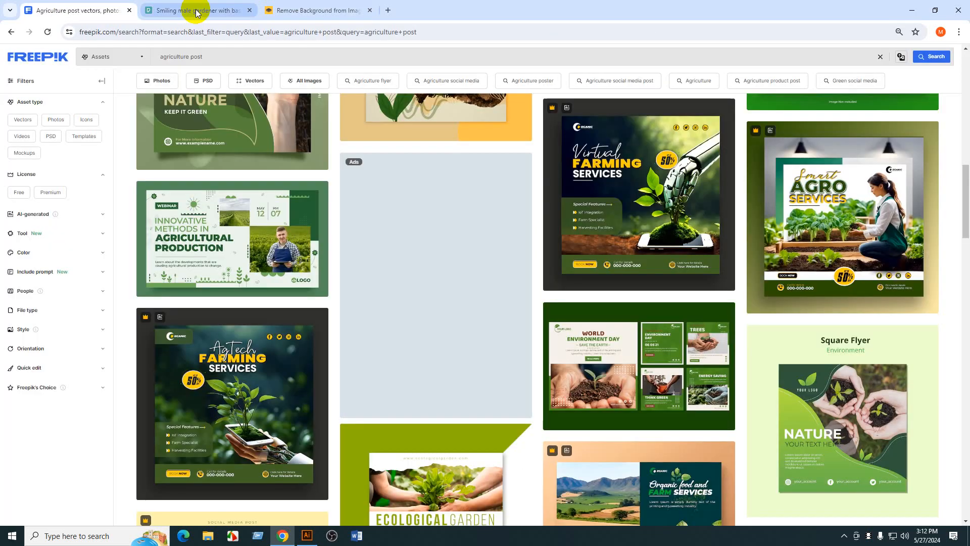
click(388, 10)
click(457, 196)
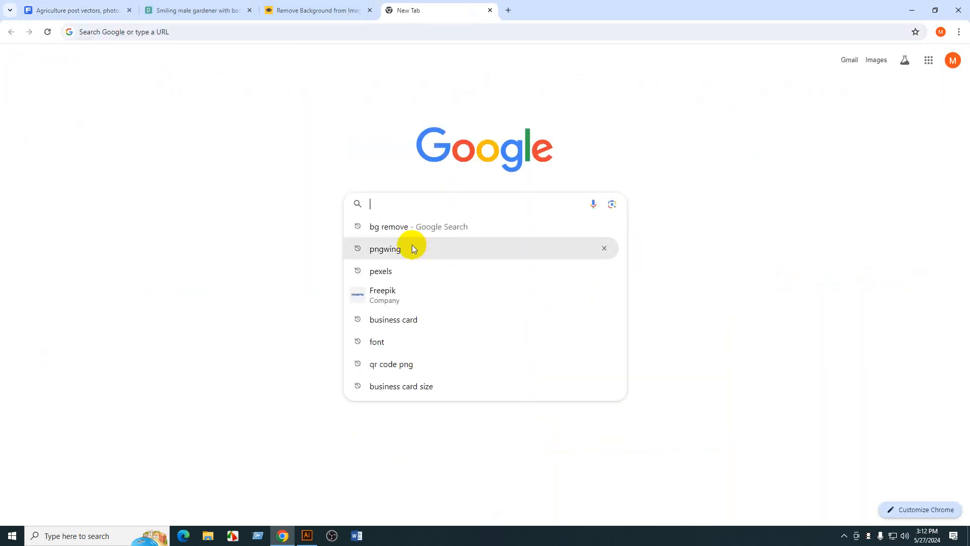
click(387, 291)
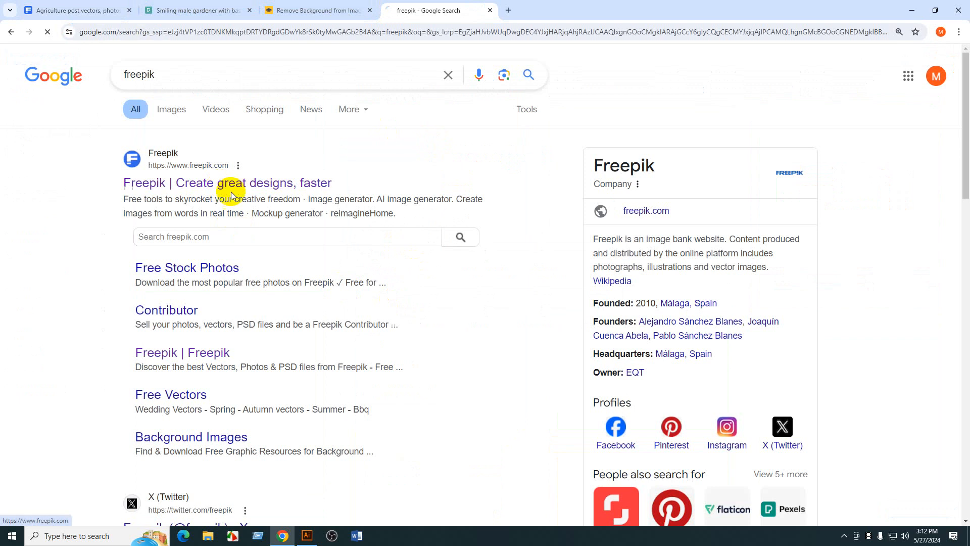
click(228, 183)
click(461, 158)
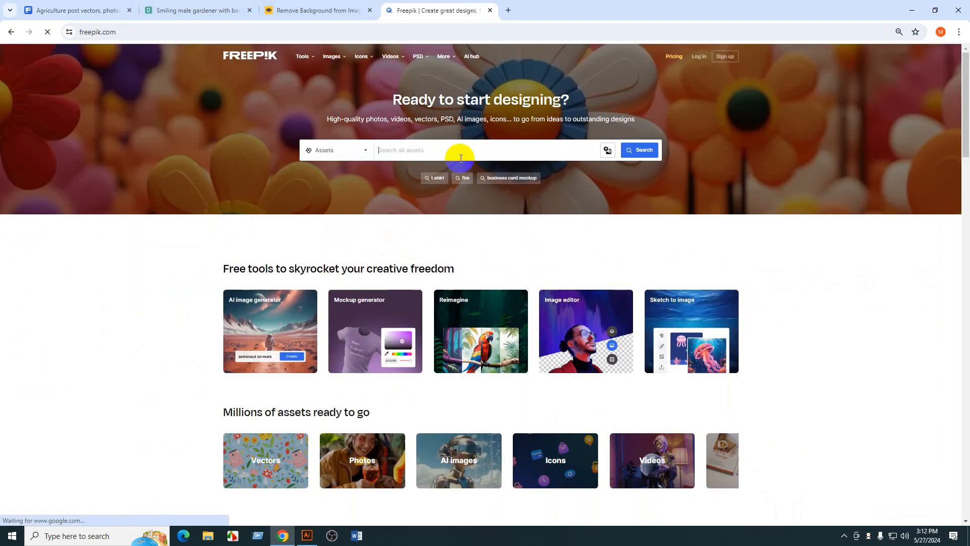
- Check the remove.bg processing and the Pexels photo, and copy the word "agriculture" from the existing Freepik search
click(279, 9)
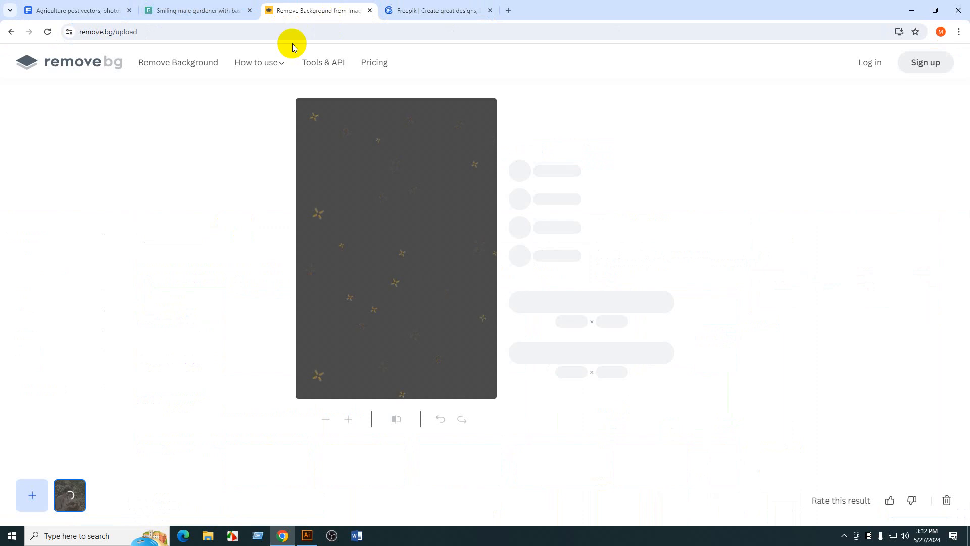
click(212, 5)
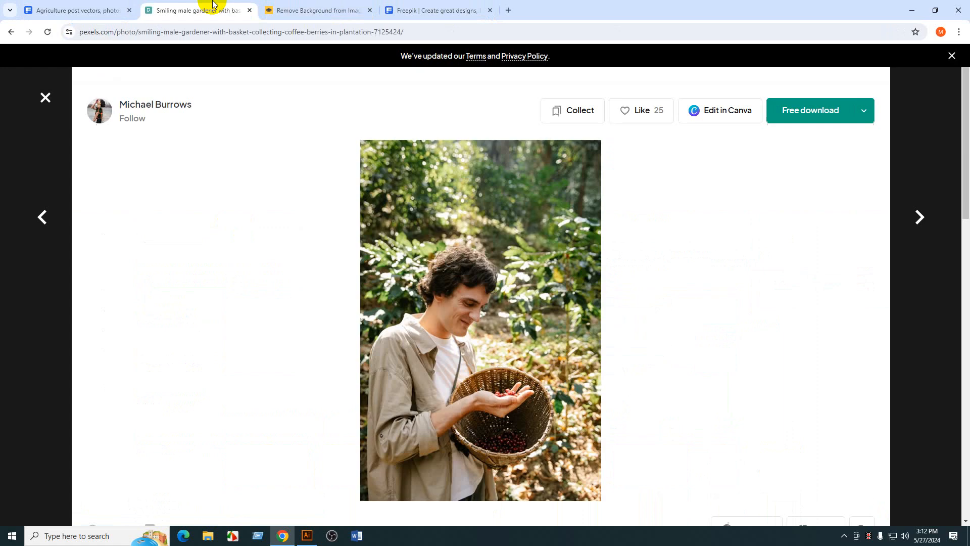
click(96, 9)
scroll(234, 108, up, 3)
scroll(189, 59, up, 1)
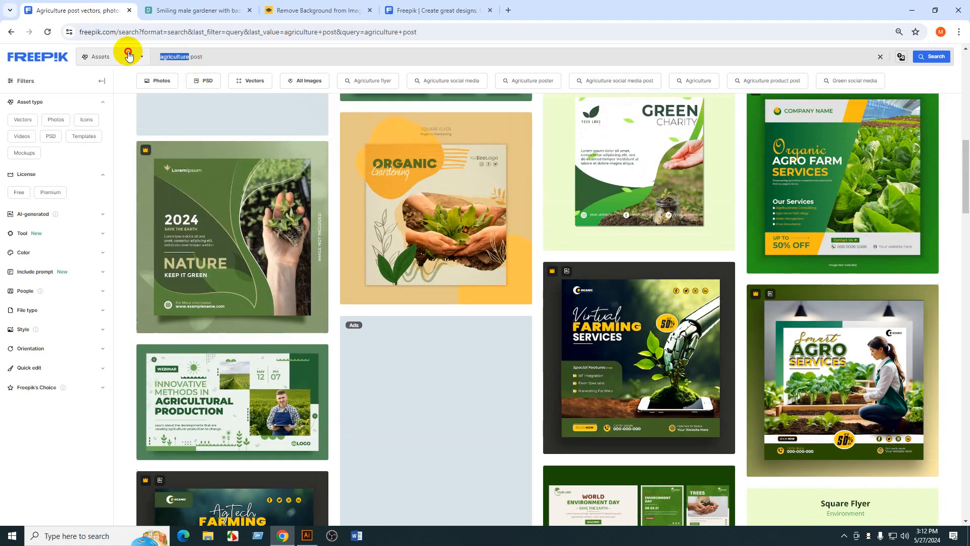
click(308, 9)
click(251, 11)
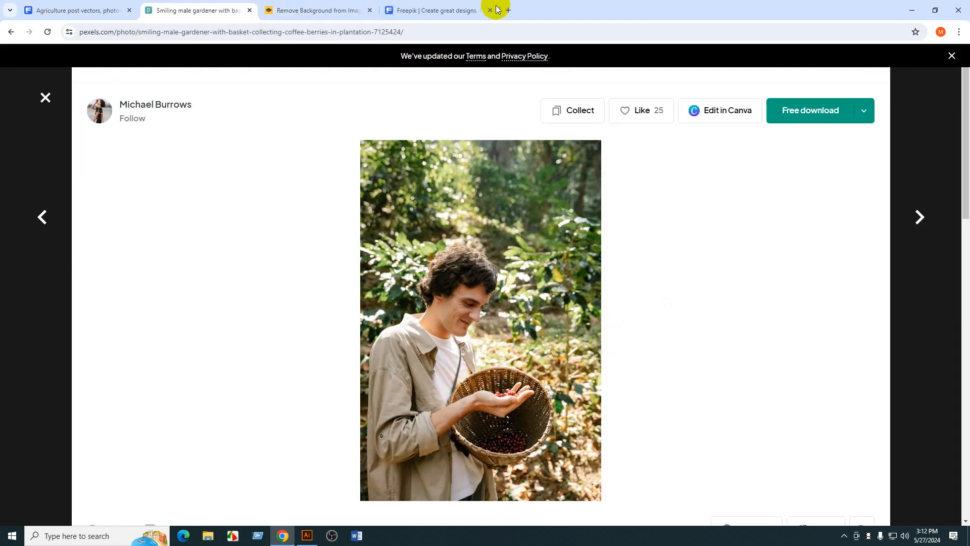
- Search Freepik's assets for "agriculture man" from its home page
click(470, 10)
click(392, 150)
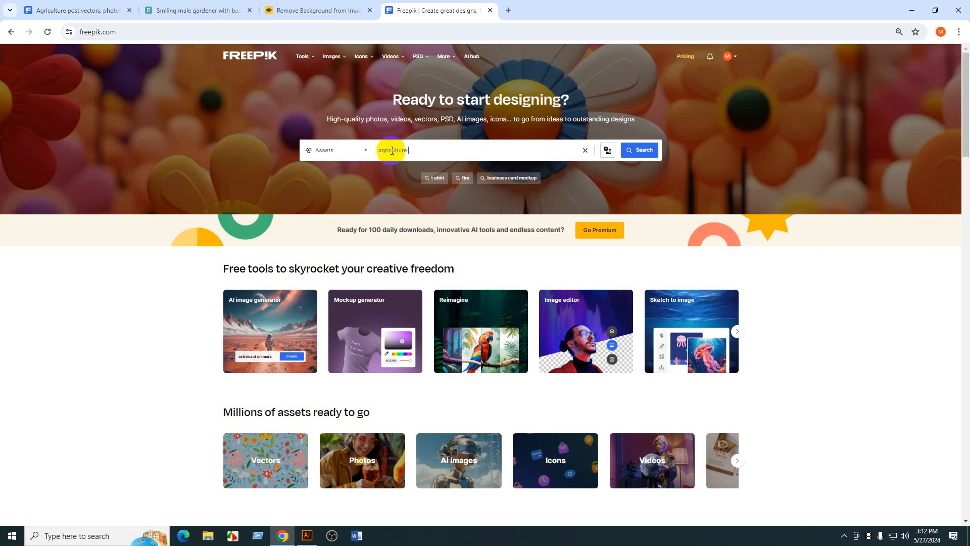
key(Return)
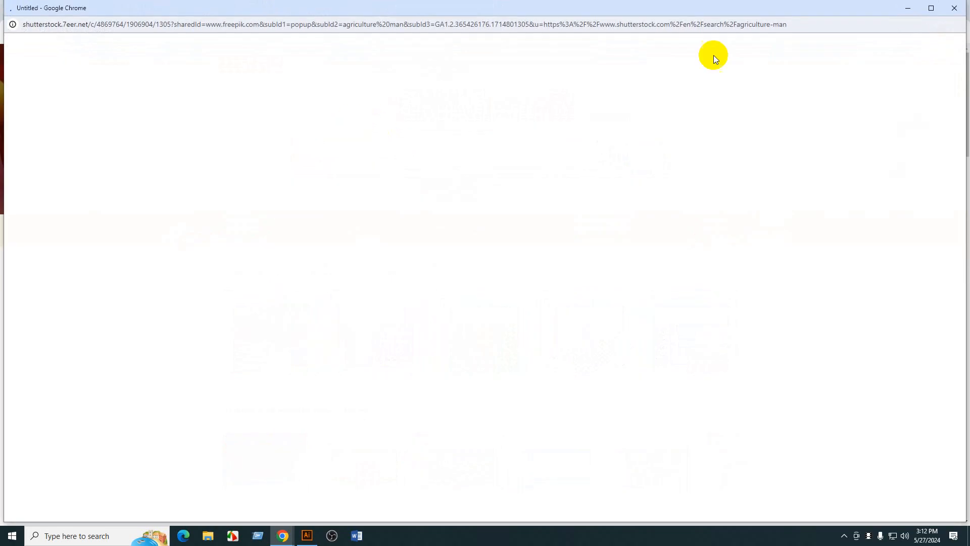
- Close the Shutterstock pop-up, run the "agriculture man" search on Freepik and browse the resulting images
click(956, 7)
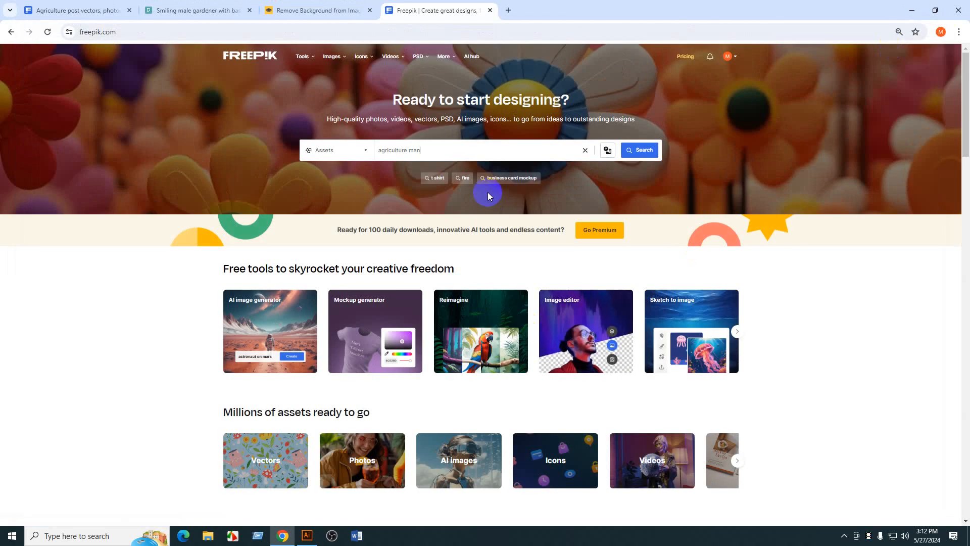
key(Return)
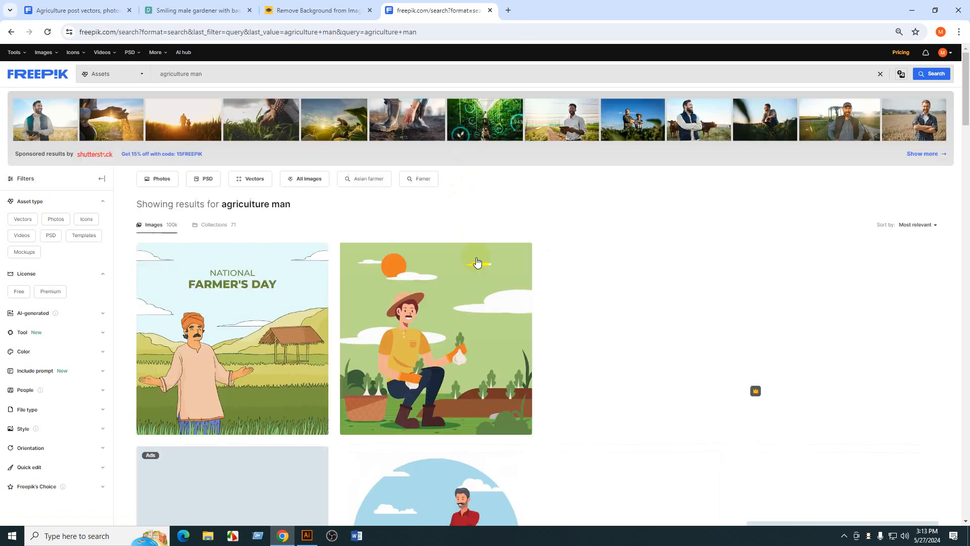
scroll(605, 392, down, 3)
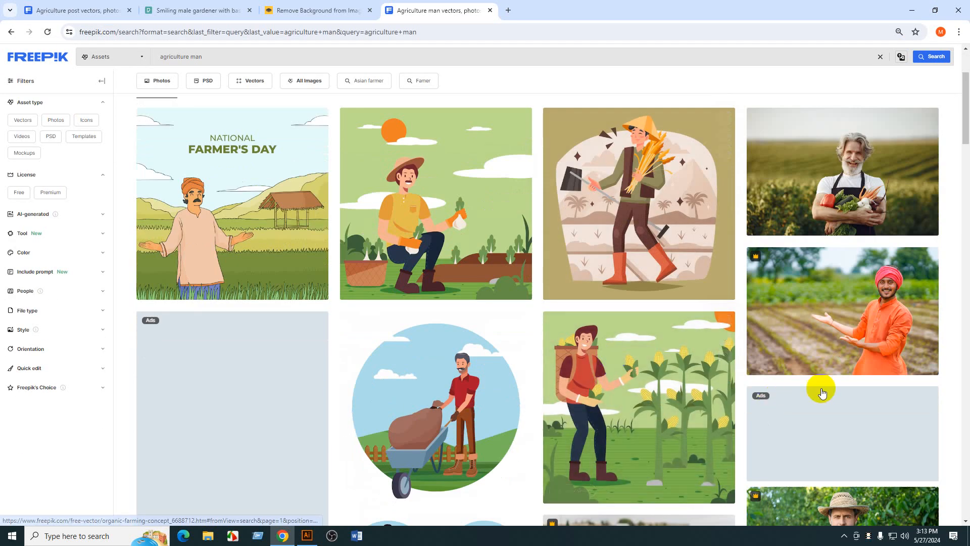
scroll(865, 202, down, 5)
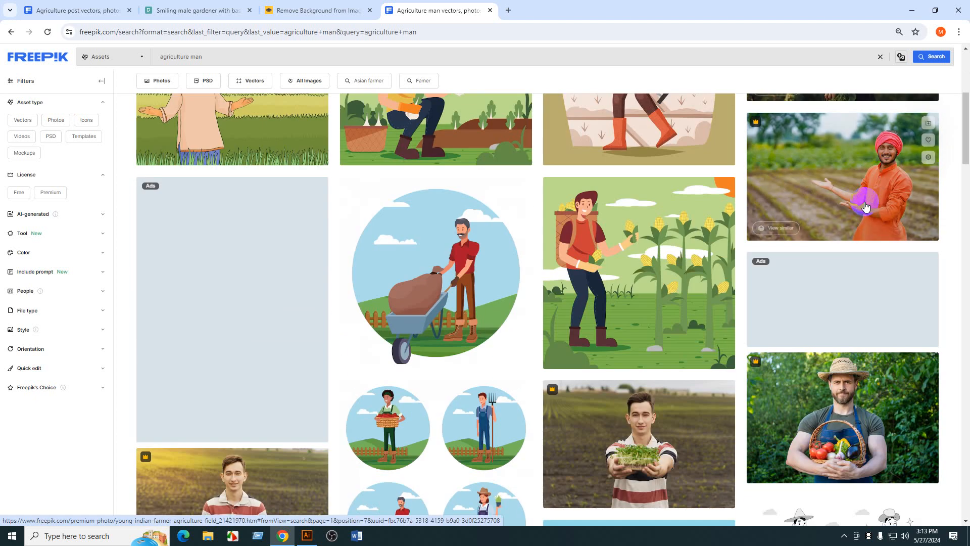
scroll(865, 202, down, 4)
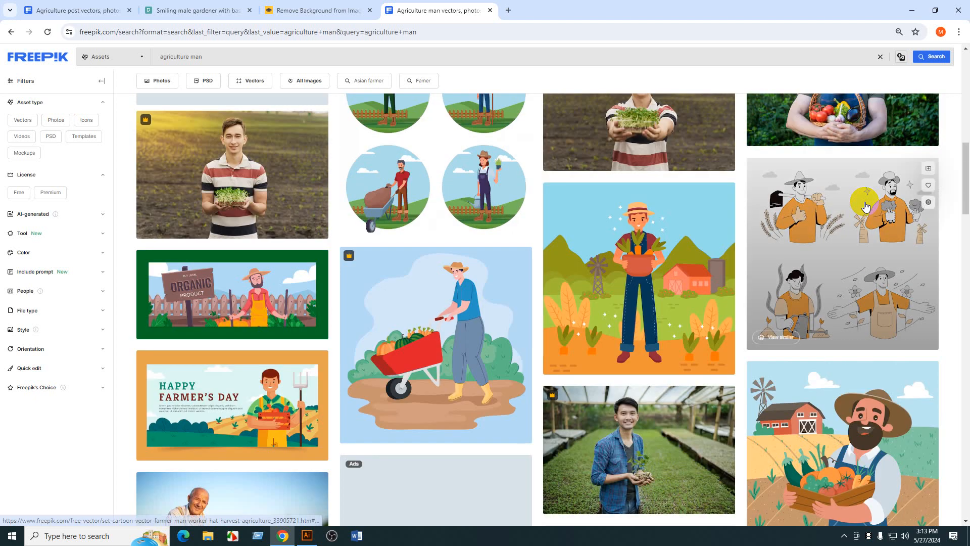
scroll(347, 275, up, 7)
scroll(58, 121, up, 3)
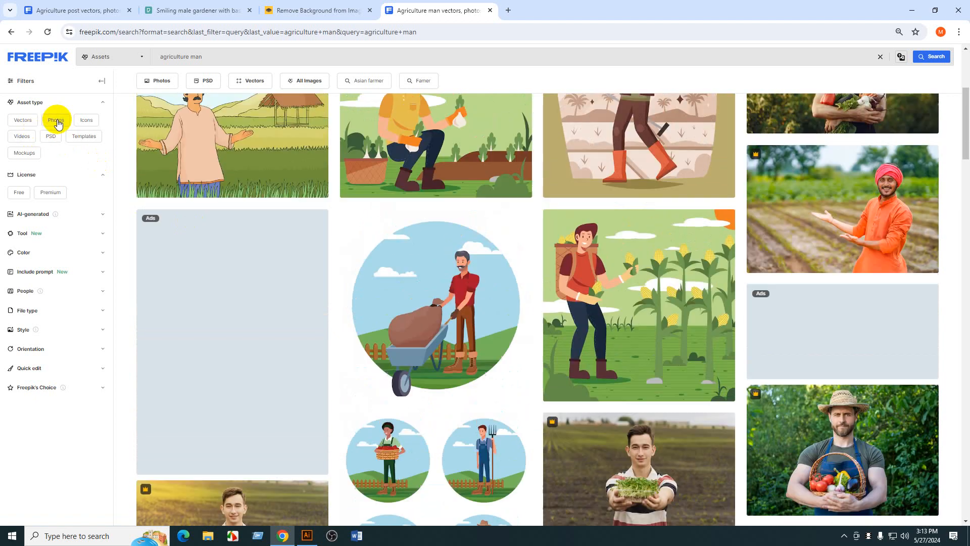
- Limit the Freepik results to the Free license and open the photo of the grey-bearded farmer holding vegetables
click(27, 193)
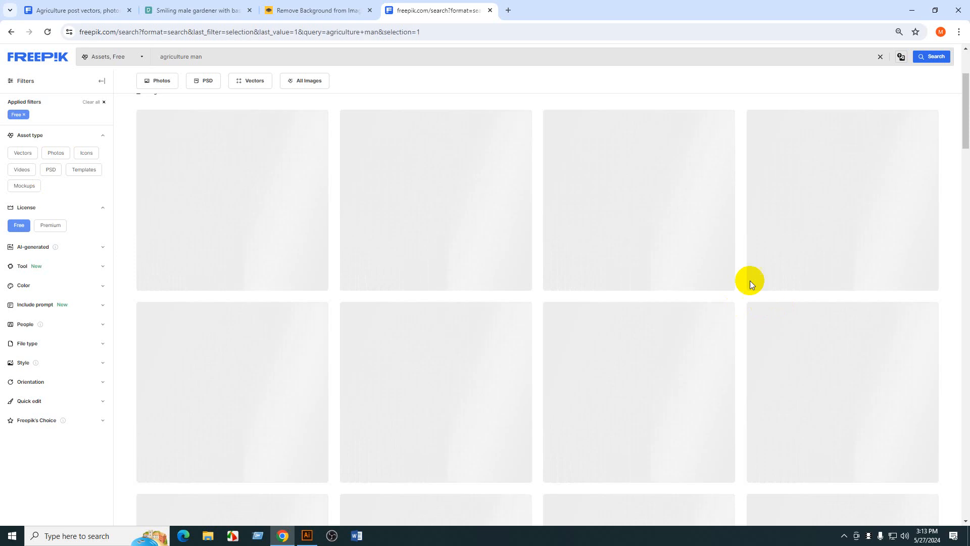
scroll(894, 298, down, 5)
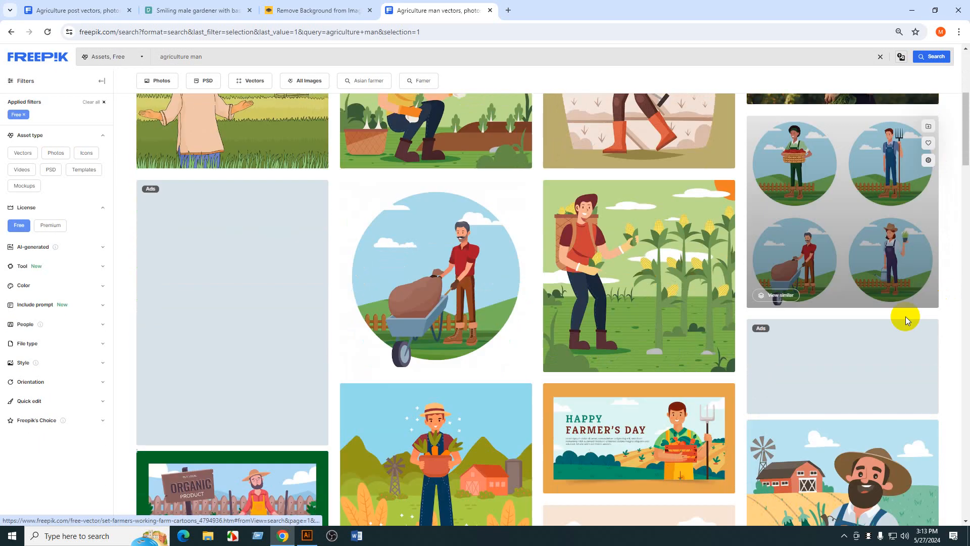
scroll(906, 317, down, 5)
scroll(905, 318, up, 8)
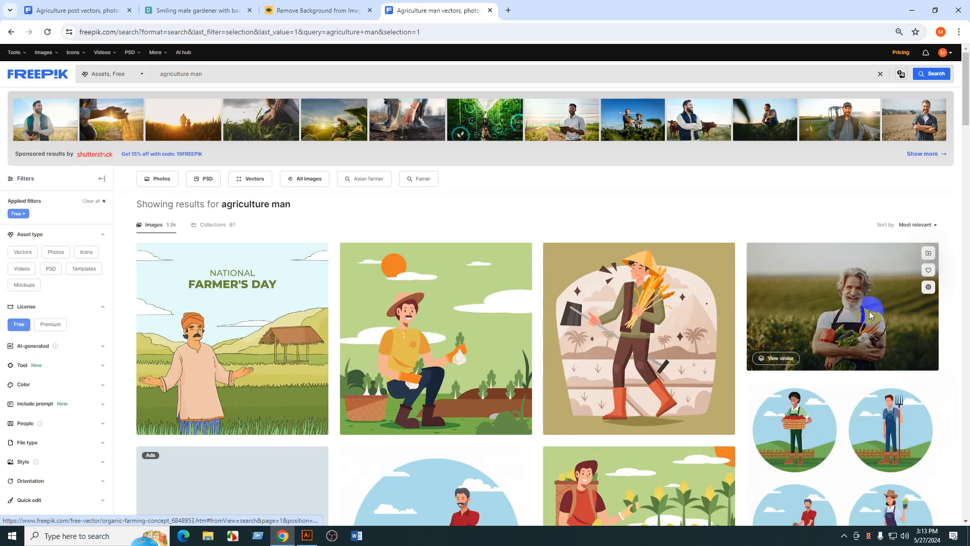
click(869, 311)
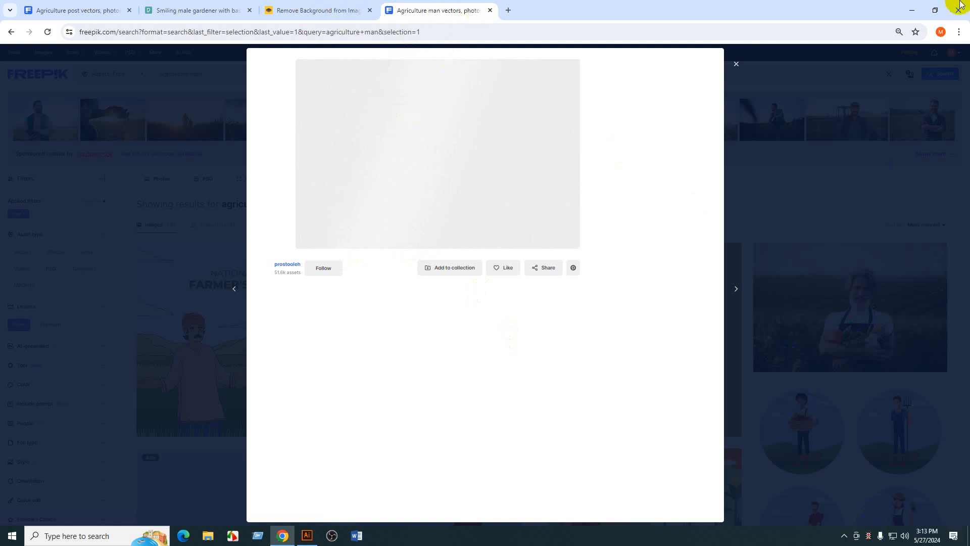
- Try to close the Chrome window with the unloaded photo and switch to the farming post in Illustrator
click(919, 9)
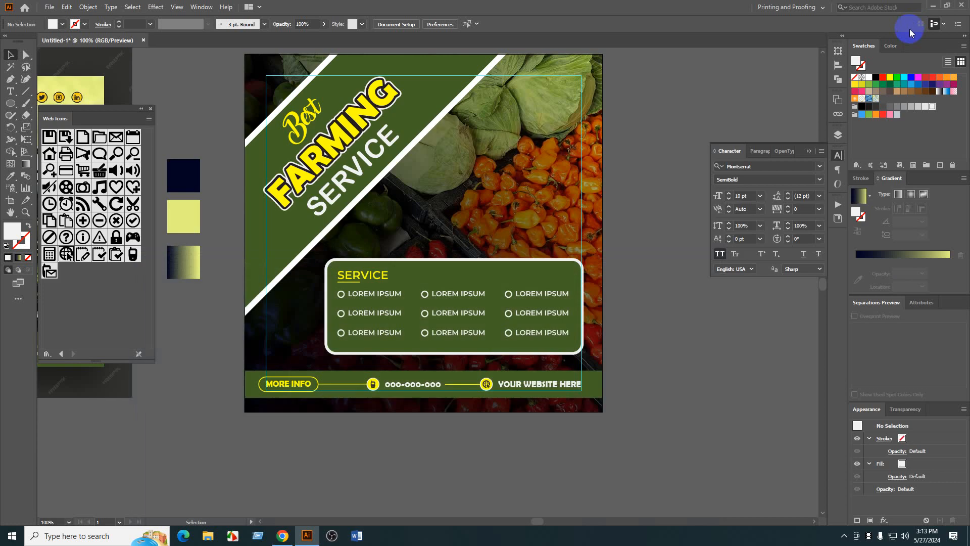
click(283, 535)
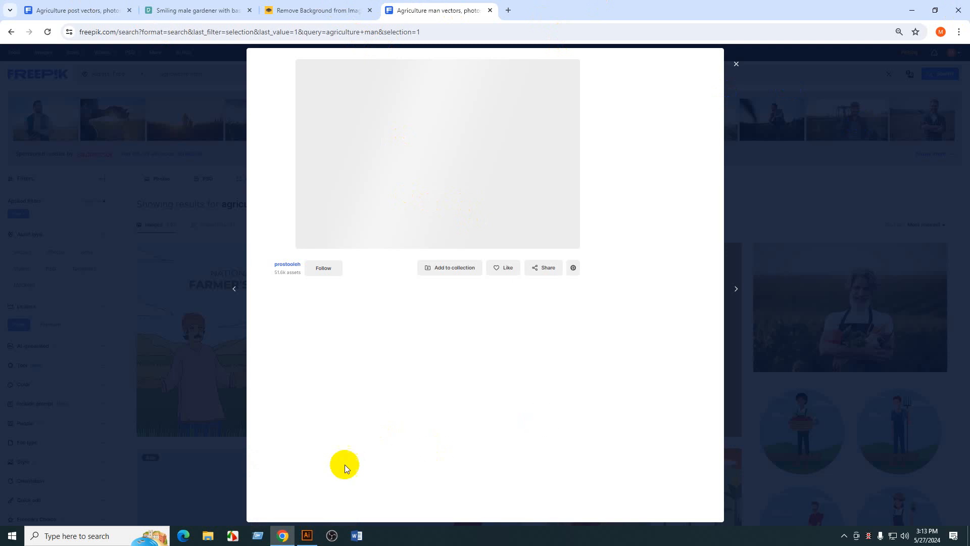
right_click(281, 540)
click(472, 540)
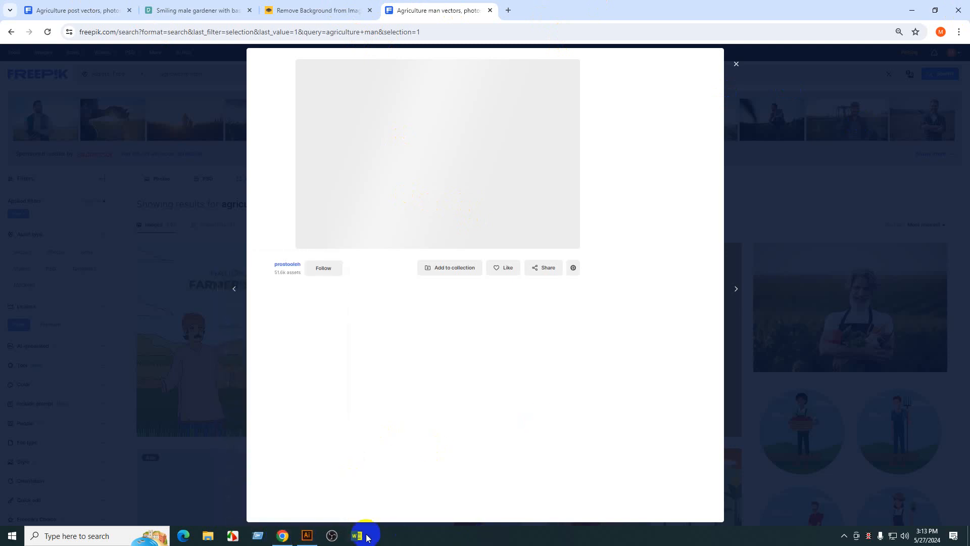
right_click(281, 534)
click(258, 514)
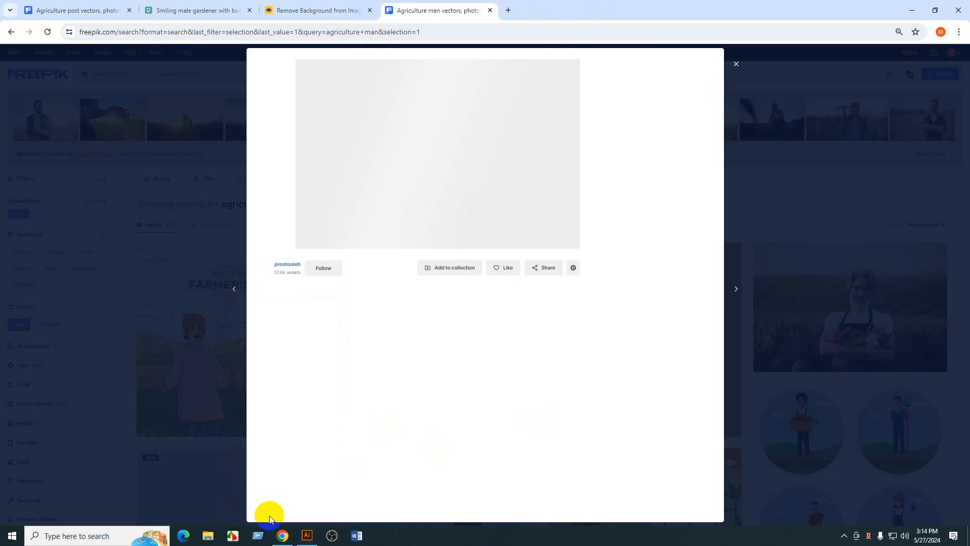
right_click(281, 535)
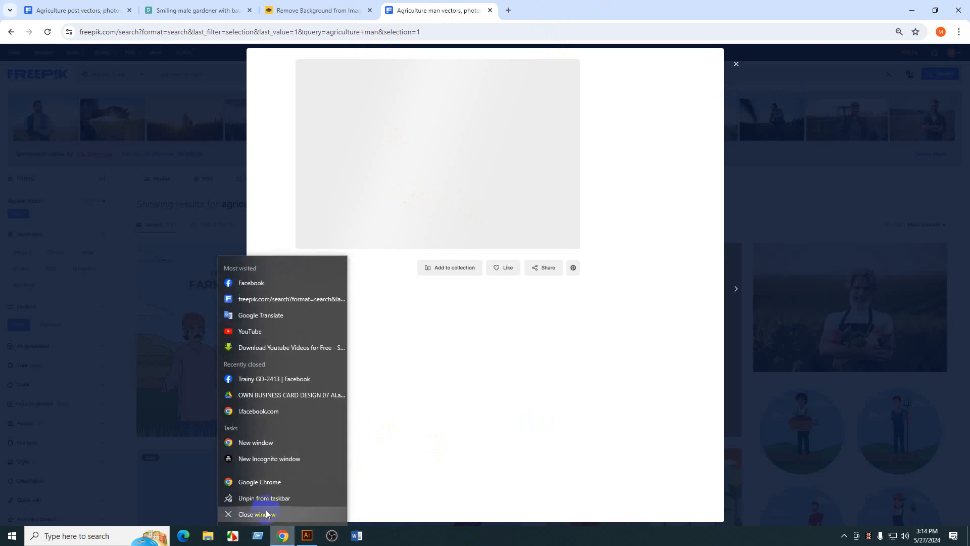
click(259, 513)
click(306, 536)
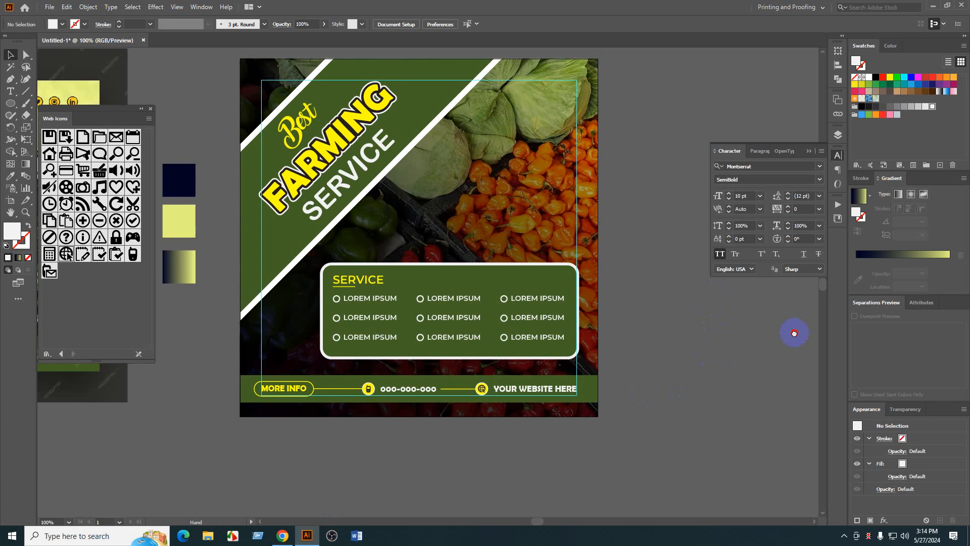
- Draw a looping freehand arrow with the Pencil tool from beneath the SERVICE title down towards the service list box
scroll(467, 241, up, 1)
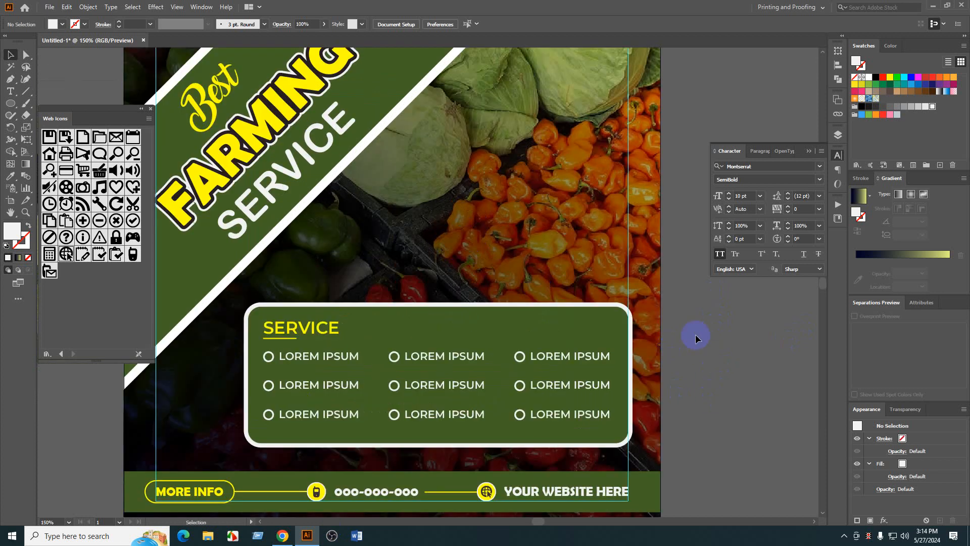
drag(475, 151, 468, 161)
drag(403, 217, 444, 200)
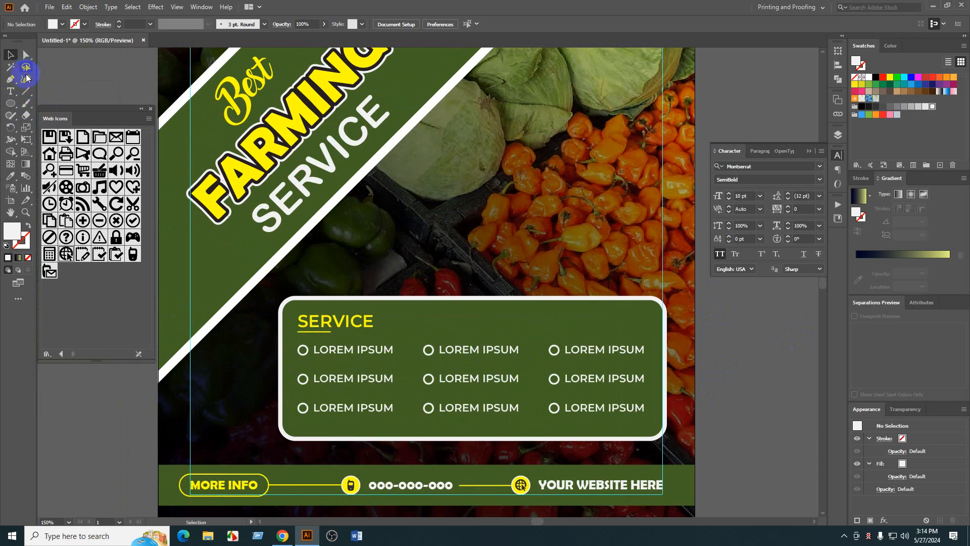
click(12, 106)
drag(11, 117, 71, 133)
key(n)
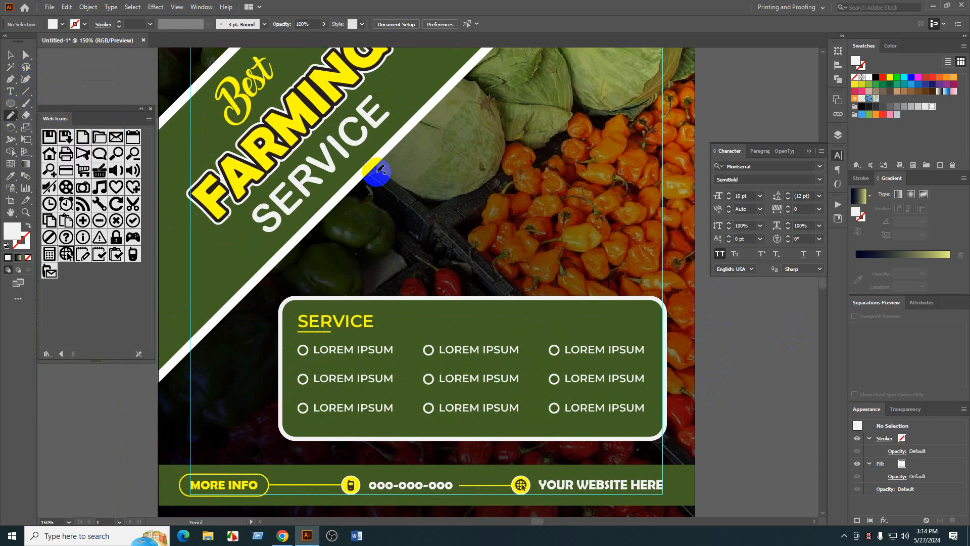
mouse_move(378, 171)
mouse_down()
mouse_move(394, 185)
mouse_move(387, 246)
mouse_move(384, 223)
mouse_move(413, 221)
mouse_move(427, 246)
mouse_move(413, 277)
mouse_move(420, 286)
mouse_move(380, 268)
mouse_move(414, 255)
mouse_up()
scroll(420, 288, up, 3)
- Group the looping arrow's curve and arrowhead and give the group a yellow 1 pt stroke
key(v)
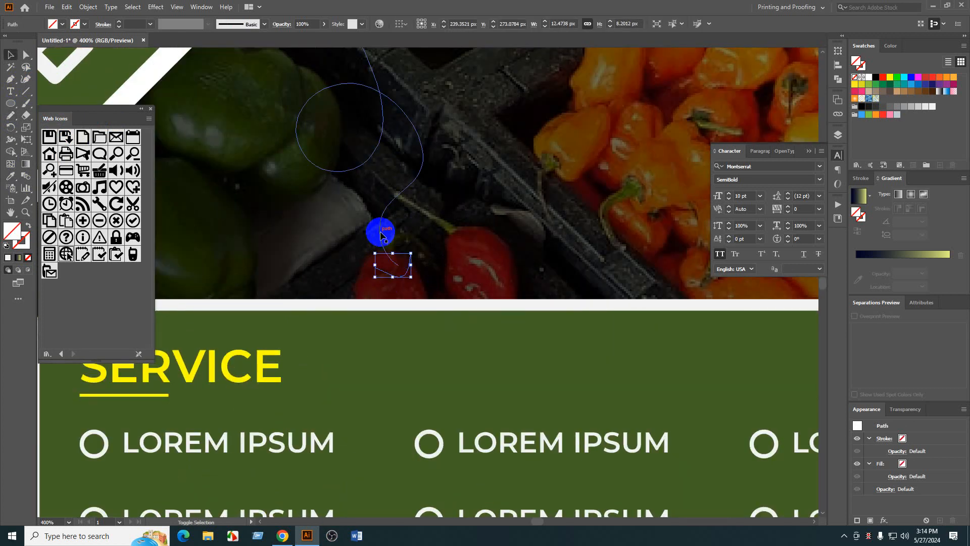
shift+click(381, 237)
key(ctrl+g)
scroll(400, 347, down, 3)
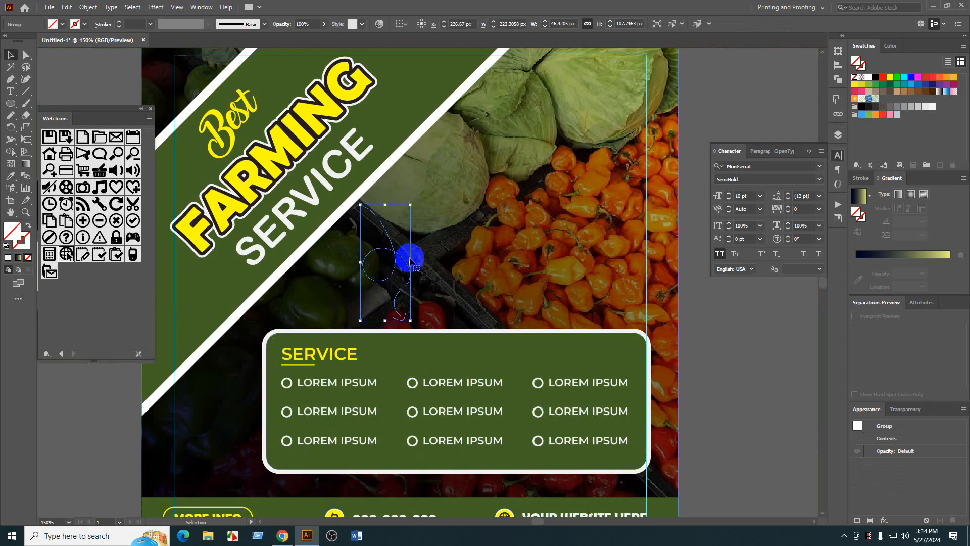
scroll(127, 23, up, 2)
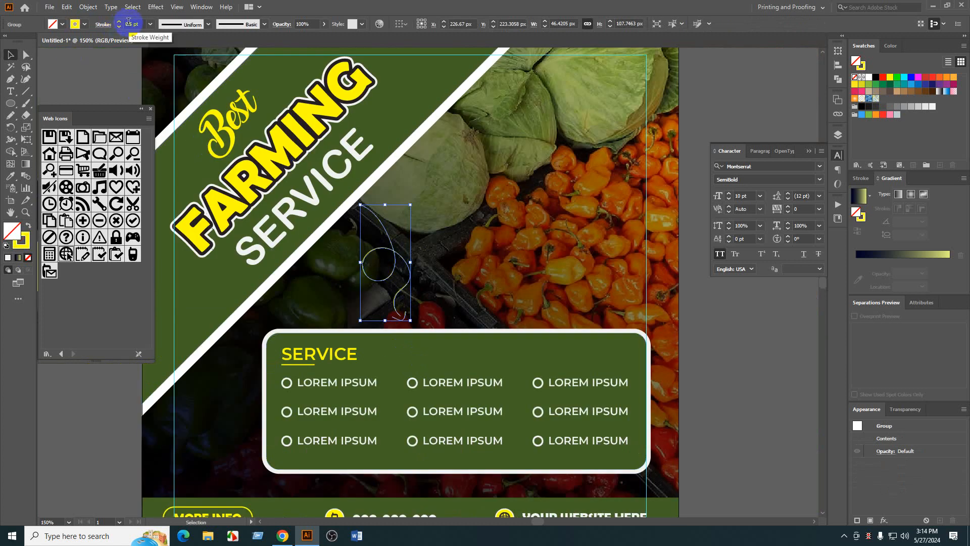
scroll(128, 22, up, 2)
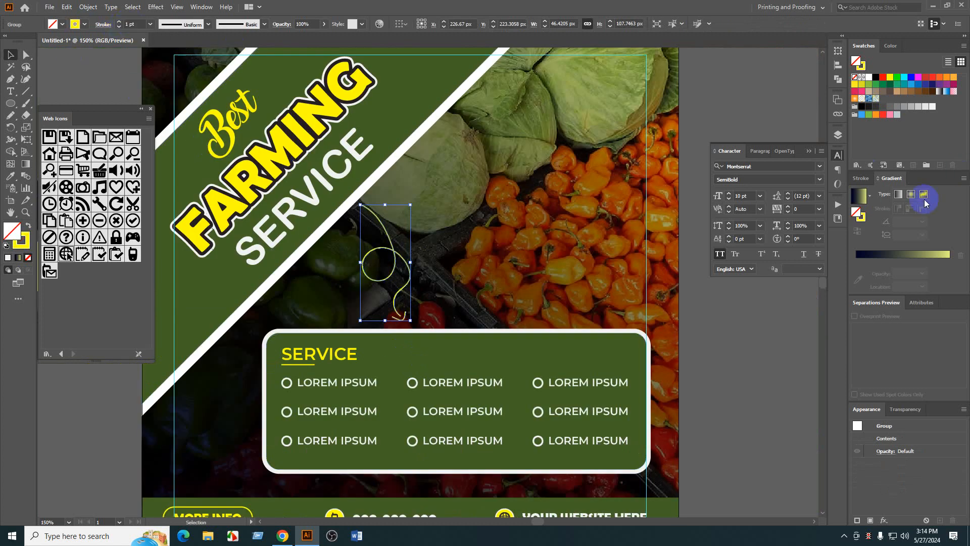
- Make the looping arrow's stroke a dashed line with a 4 pt dash and deselect it
click(864, 178)
click(899, 220)
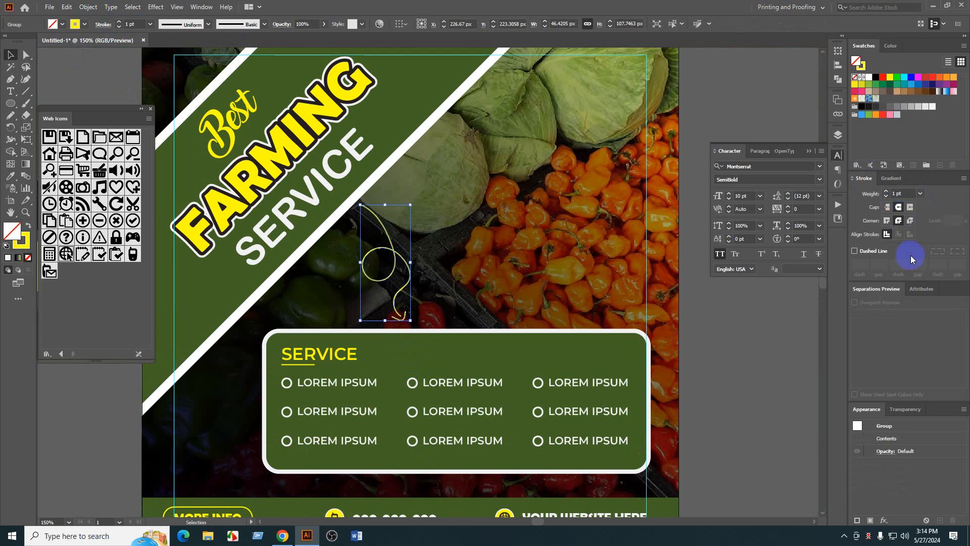
click(855, 252)
click(862, 265)
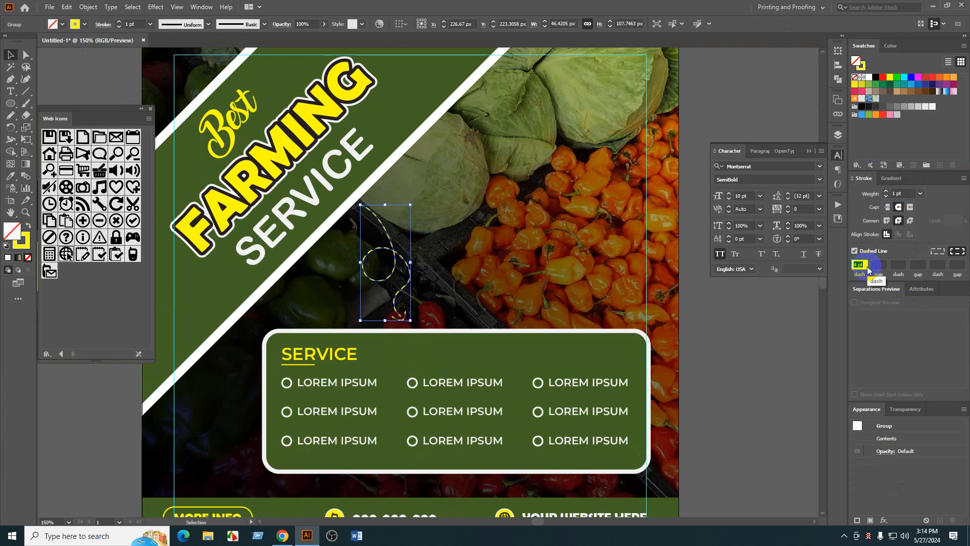
click(771, 326)
drag(725, 346, 681, 341)
scroll(351, 286, down, 1)
scroll(336, 302, up, 1)
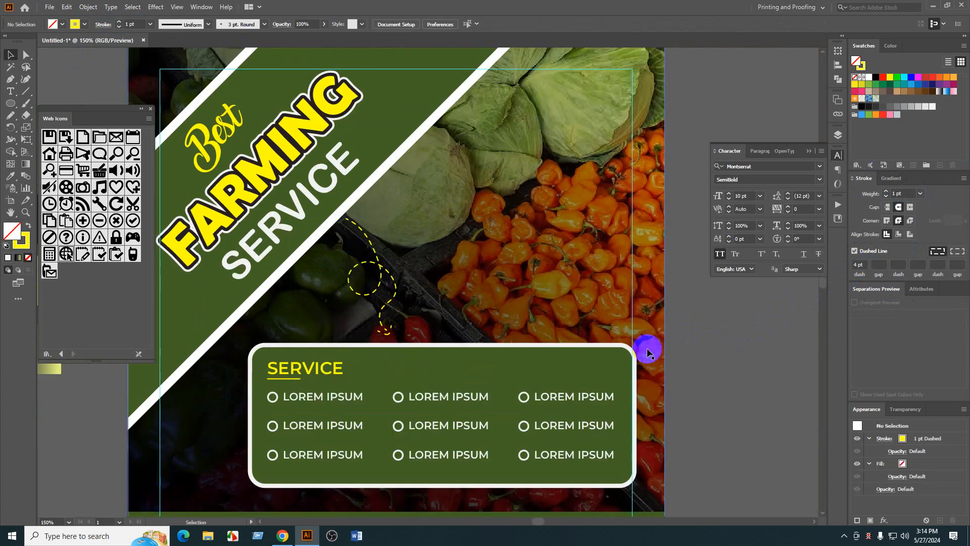
drag(767, 348, 721, 349)
drag(673, 370, 665, 370)
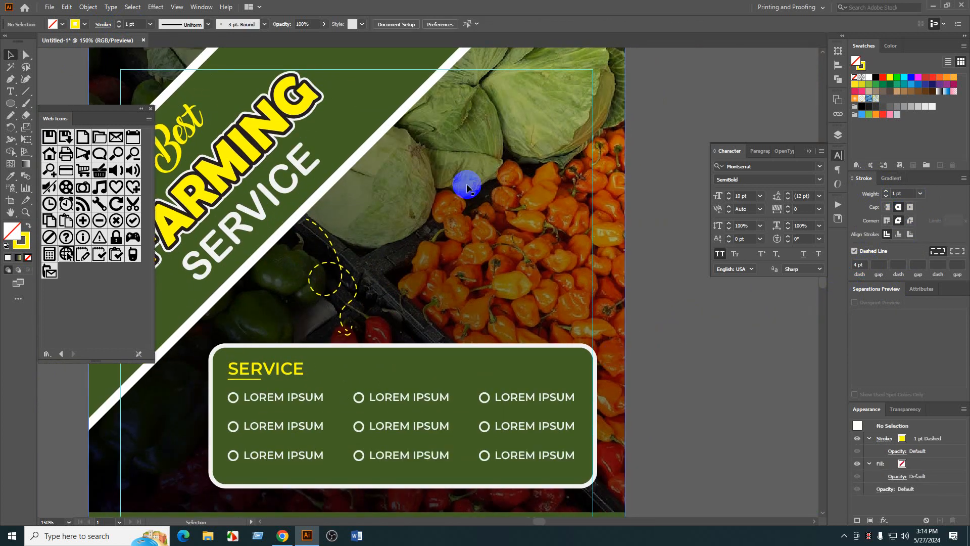
drag(532, 162, 548, 165)
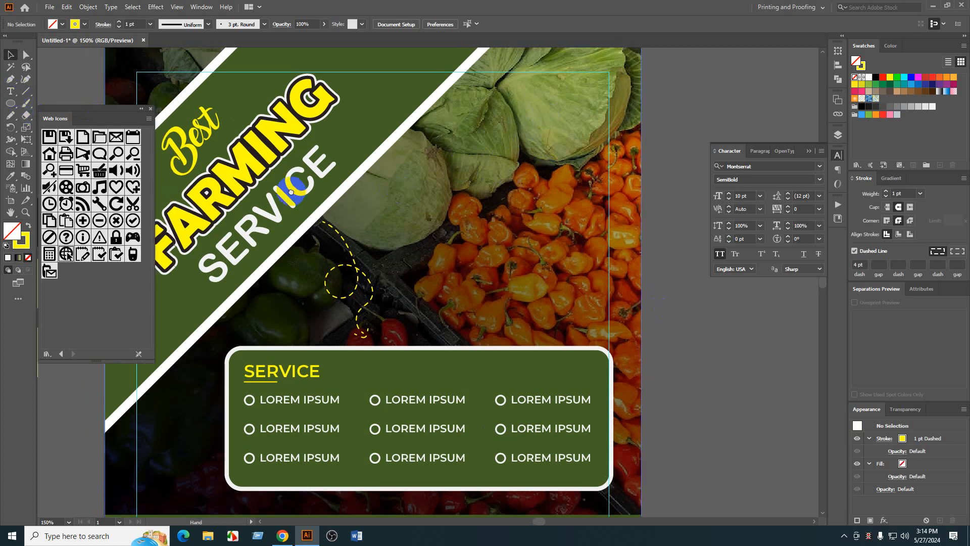
- Place the Home symbol from the Web Icons library above the colour squares beside the artboard and expand its object and fill
drag(272, 176, 417, 210)
drag(190, 147, 265, 145)
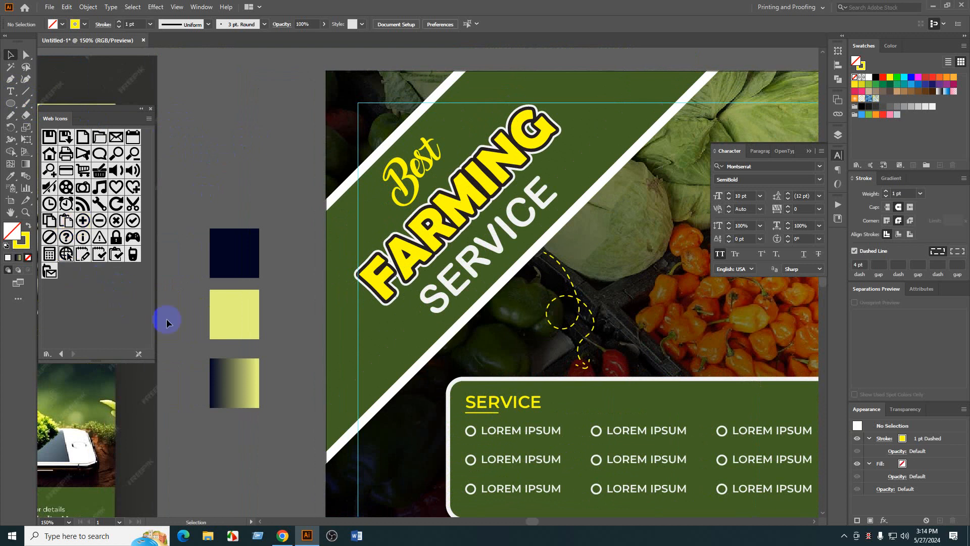
drag(49, 154, 241, 167)
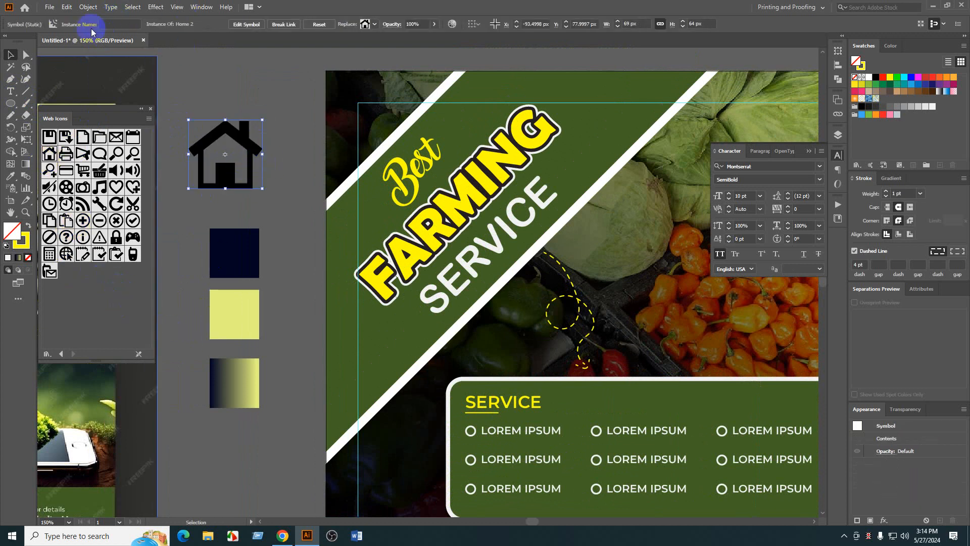
click(87, 7)
click(129, 126)
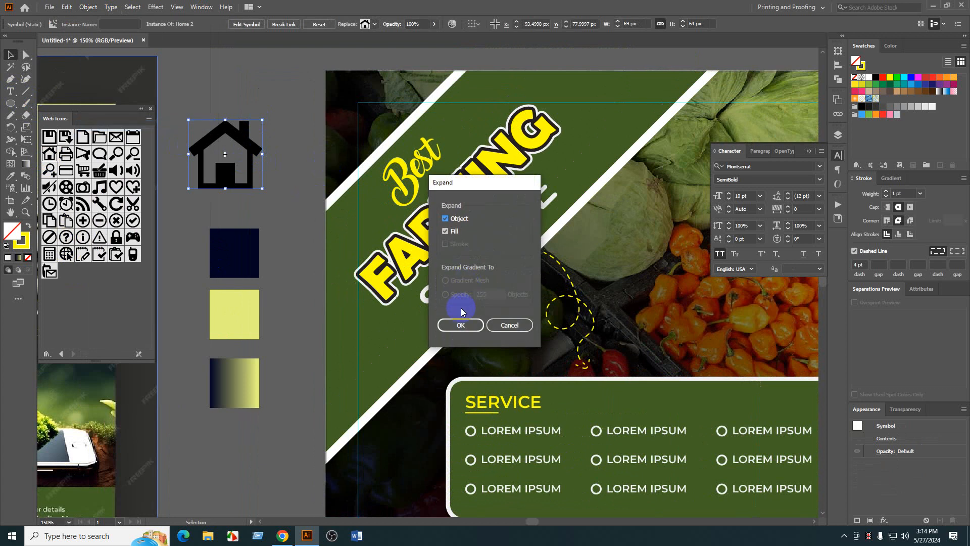
click(449, 327)
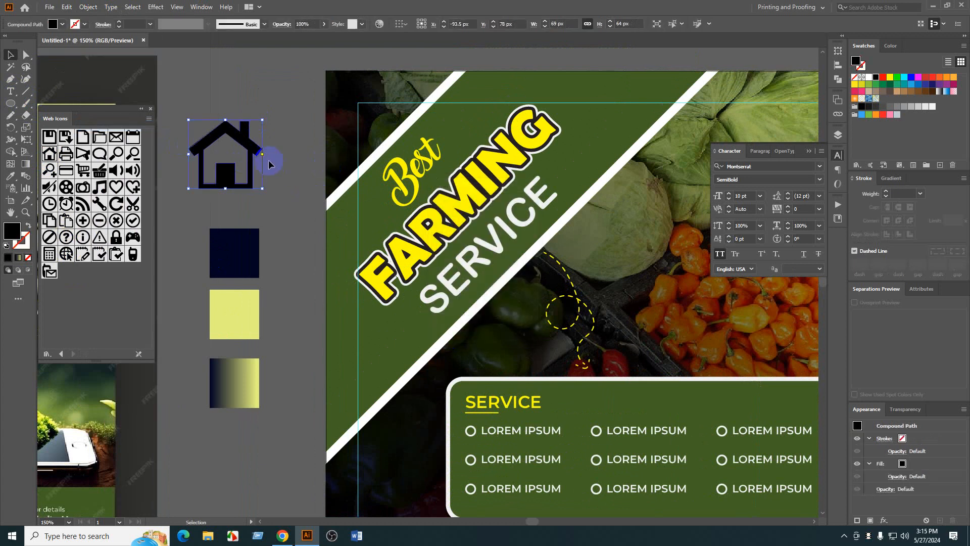
- Fill the expanded house icon with yellow and move it to the empty area above the post
click(890, 78)
click(298, 135)
drag(276, 147, 533, 284)
drag(478, 306, 620, 164)
drag(626, 165, 143, 219)
- Add the text "LOGO" next to the yellow house icon above the post and deselect it
click(10, 91)
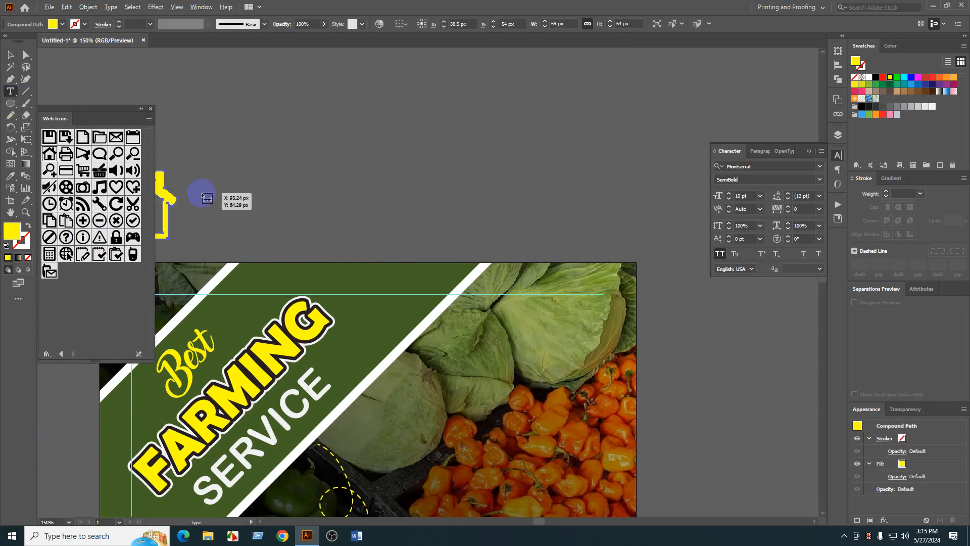
scroll(184, 234, up, 1)
click(184, 235)
text(LOGO)
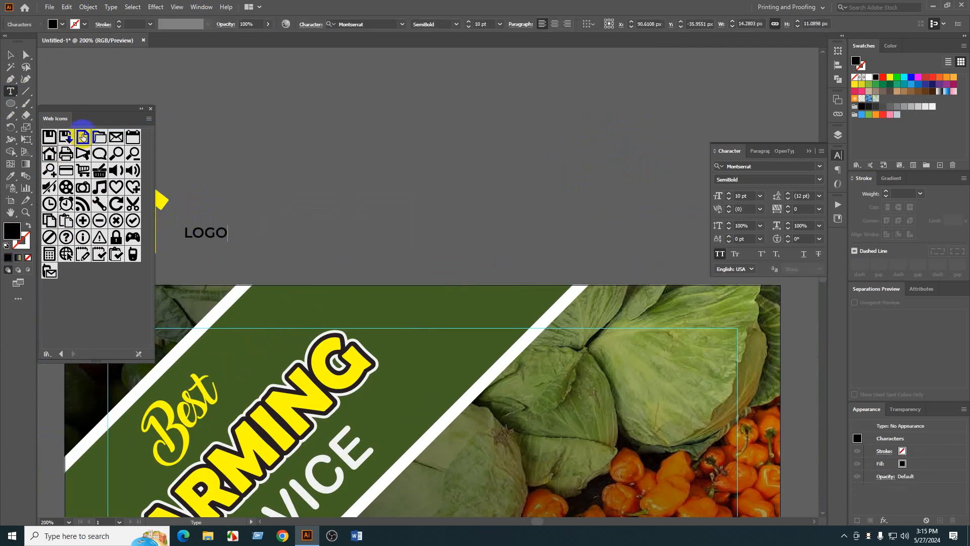
click(10, 54)
click(288, 266)
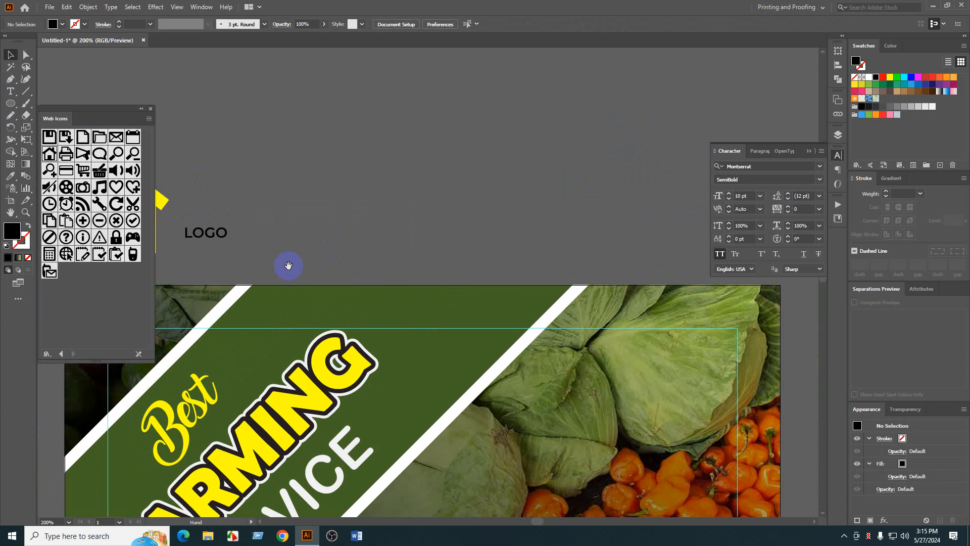
- Duplicate the "LOGO" text below itself, change the copy to "HERE" and move it closer beneath the first line
drag(288, 266, 451, 272)
scroll(381, 248, up, 2)
mouse_move(374, 247)
mouse_down()
mouse_move(357, 163)
mouse_move(351, 177)
mouse_move(383, 161)
mouse_move(373, 229)
mouse_up()
click(377, 193)
double_click(357, 214)
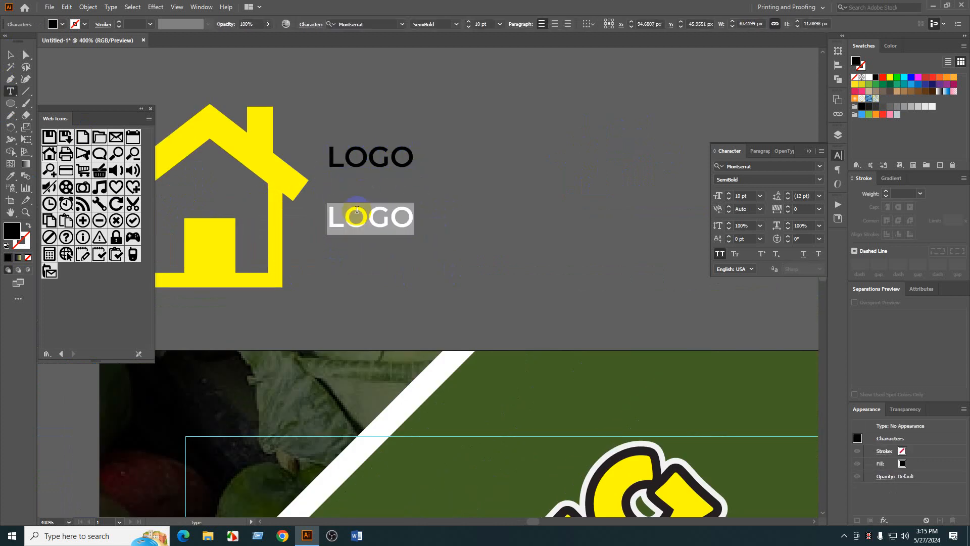
text(HERE)
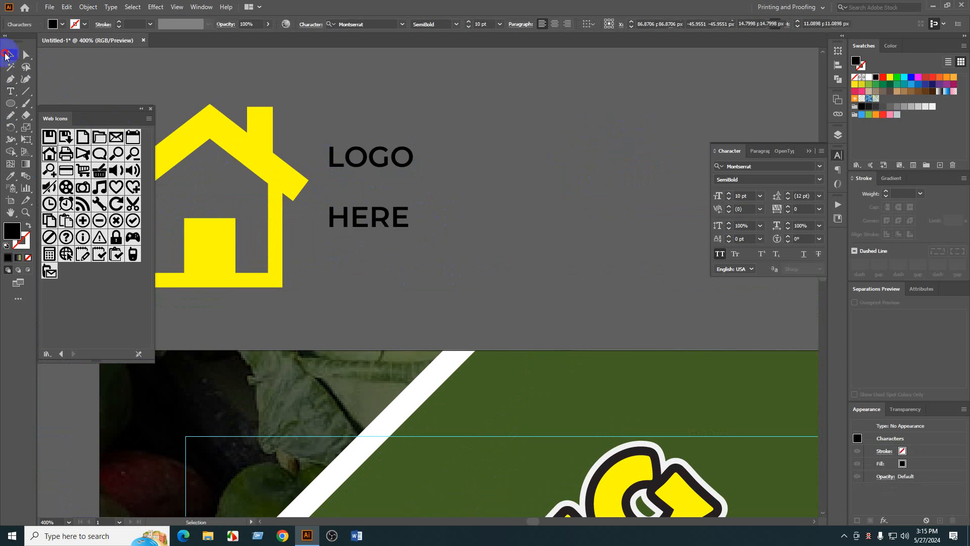
click(10, 54)
drag(387, 215, 387, 189)
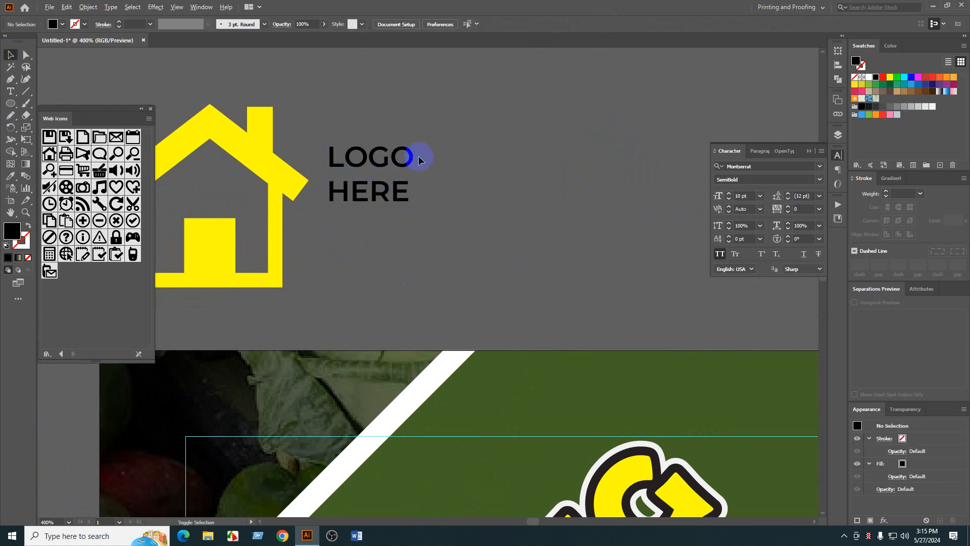
- Scale "HERE" to the same width as "LOGO" and group the two text lines
scroll(415, 157, up, 2)
click(403, 228)
drag(403, 228, 413, 229)
click(308, 248)
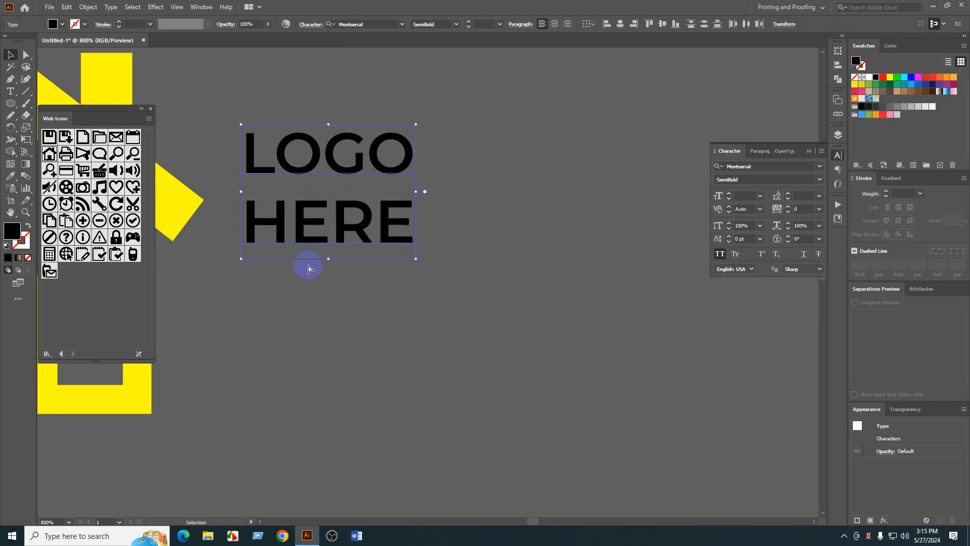
drag(330, 260, 339, 346)
scroll(360, 339, down, 1)
drag(357, 280, 383, 345)
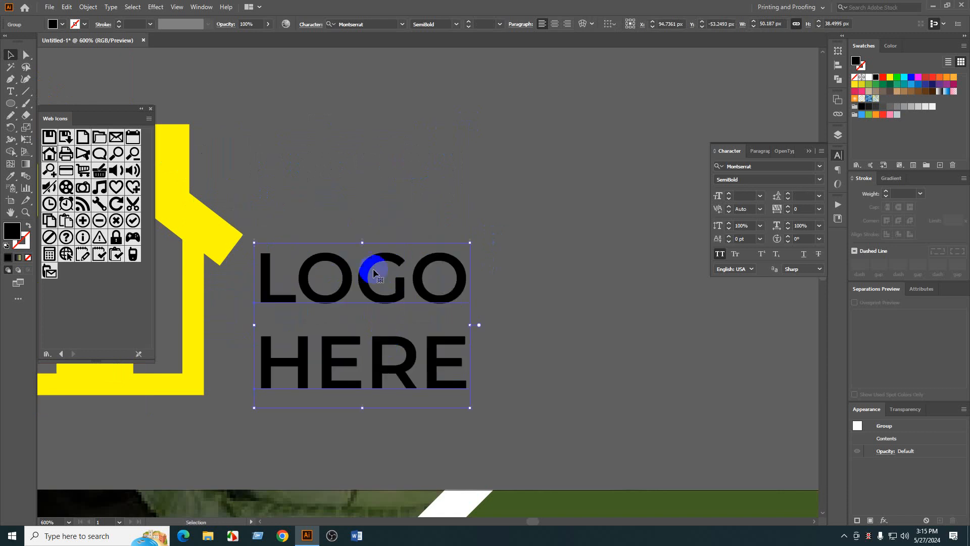
- Enlarge the grouped "LOGO HERE" text to about 89 px wide, matching the house icon's height, and place it beside the icon
drag(470, 245, 643, 100)
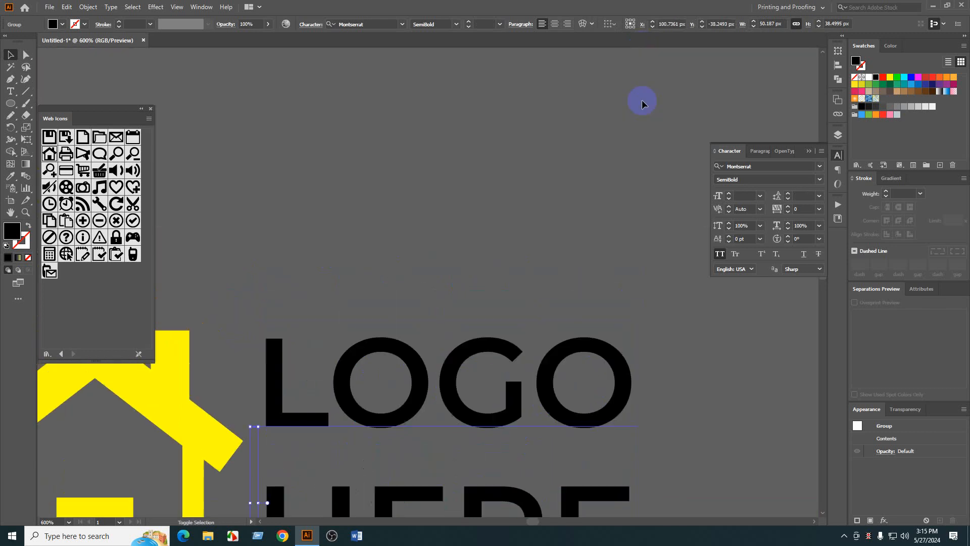
click(688, 353)
scroll(696, 375, down, 3)
drag(697, 375, 548, 347)
drag(458, 381, 477, 381)
click(547, 399)
drag(647, 380, 554, 380)
- Fill the "LOGO HERE" text with the house icon's yellow and group the text with the icon
click(411, 369)
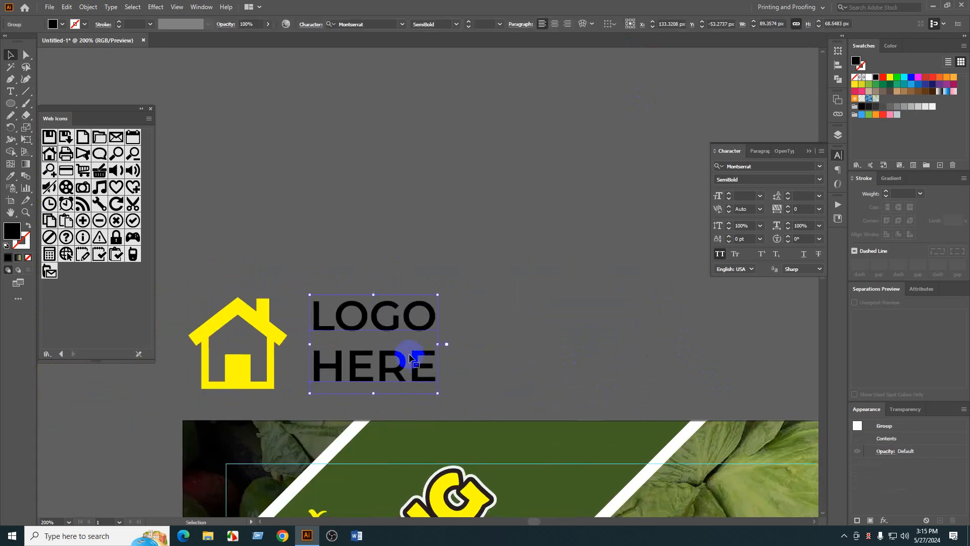
shift+click(265, 326)
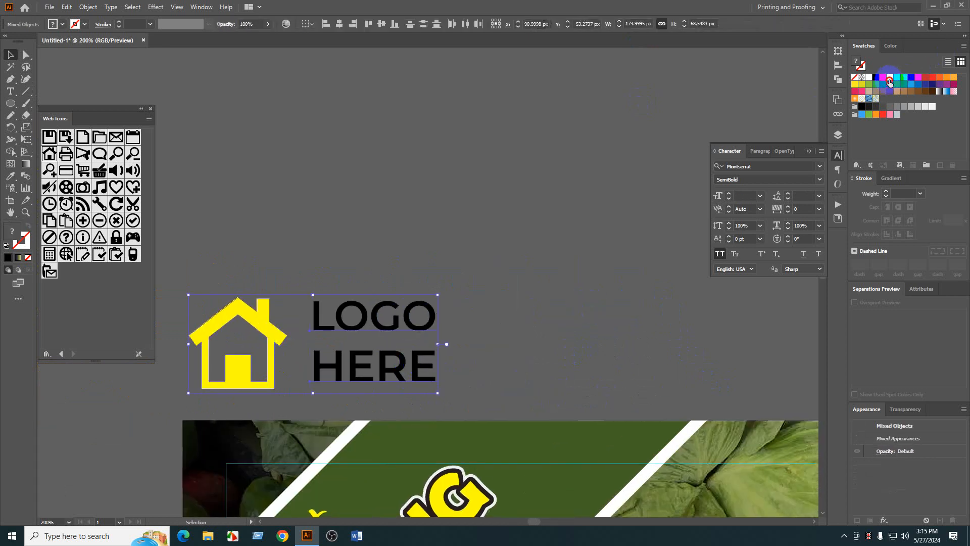
click(890, 78)
key(ctrl+g)
click(524, 307)
scroll(516, 298, down, 2)
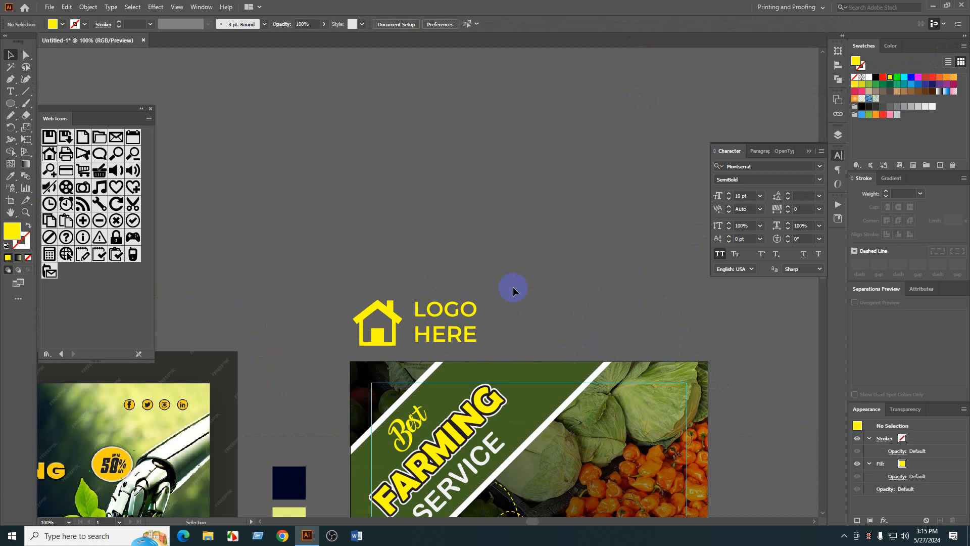
- Move the logo onto the post's upper right corner, shrink it to about 95 px wide and align it to the margin guides
drag(614, 299, 489, 234)
drag(336, 270, 563, 333)
scroll(564, 348, up, 4)
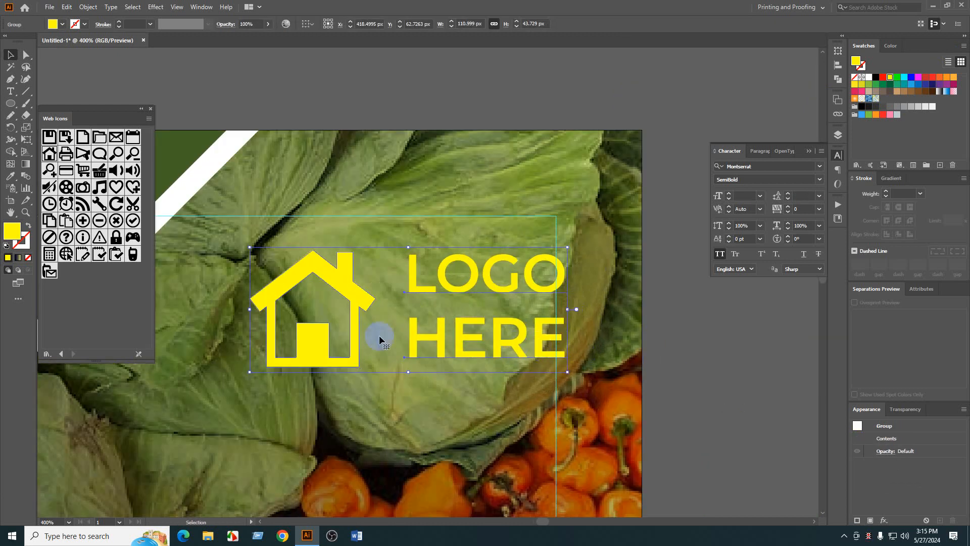
drag(250, 312, 297, 323)
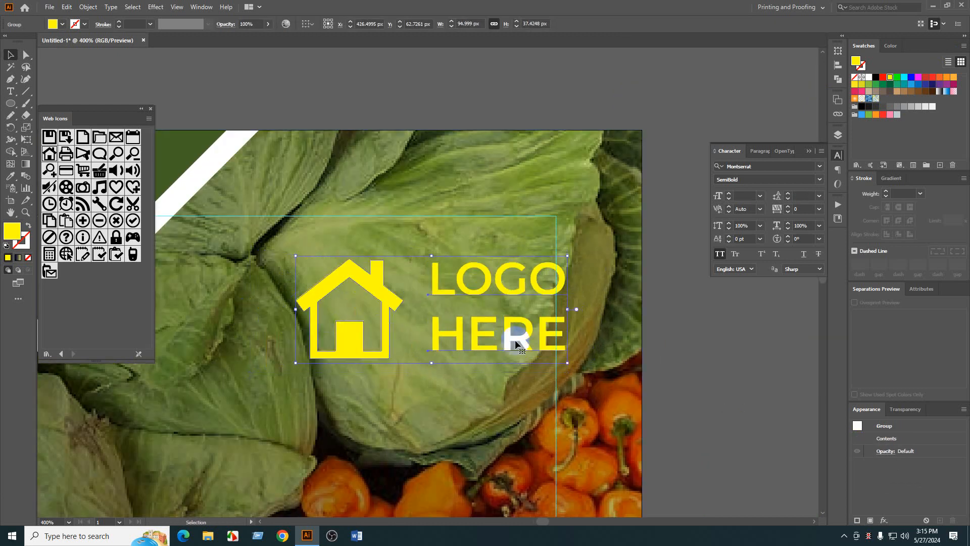
drag(513, 333, 504, 302)
click(732, 372)
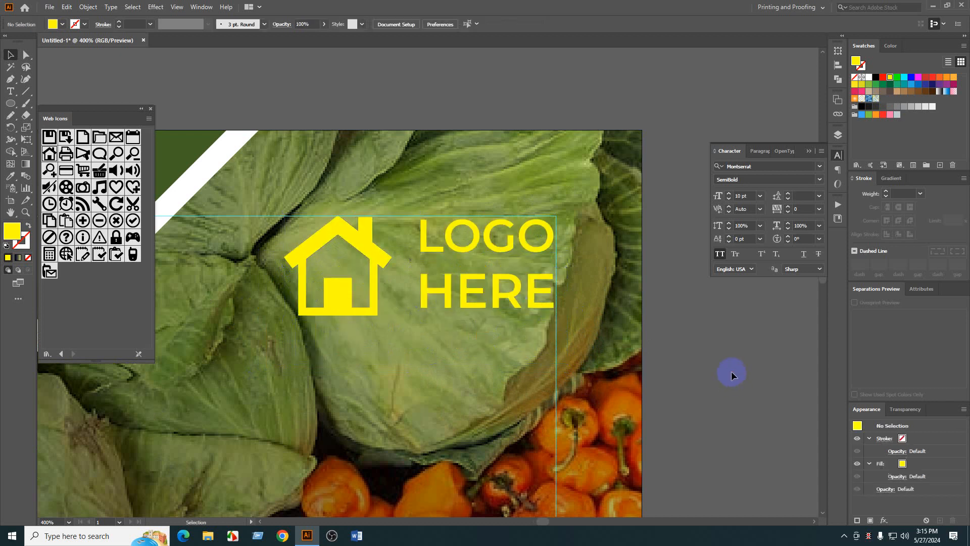
scroll(657, 347, down, 4)
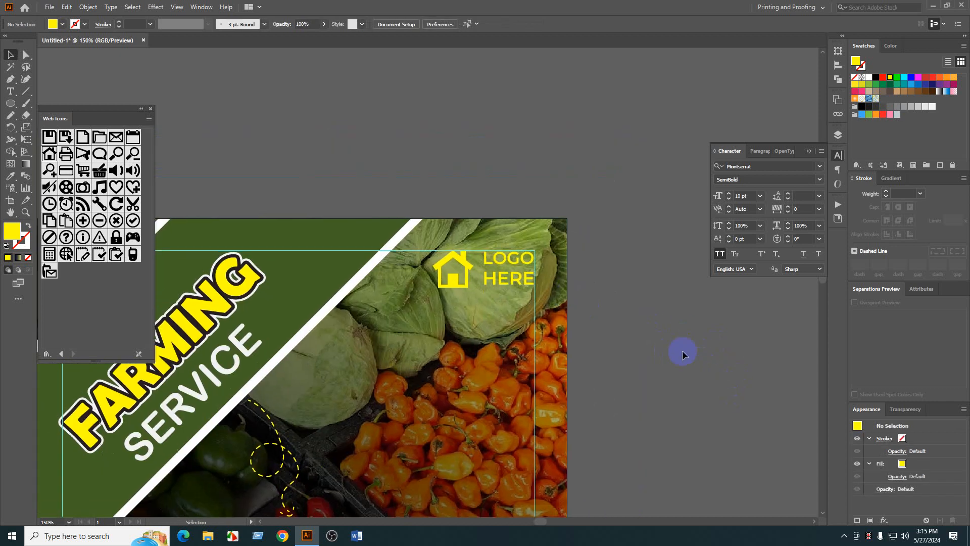
- Shrink the logo to about 72 px wide and realign it with the corner of the margin guides
scroll(513, 284, up, 4)
click(351, 281)
drag(299, 238, 364, 238)
drag(464, 254, 464, 243)
click(758, 303)
scroll(738, 344, down, 2)
drag(713, 365, 663, 299)
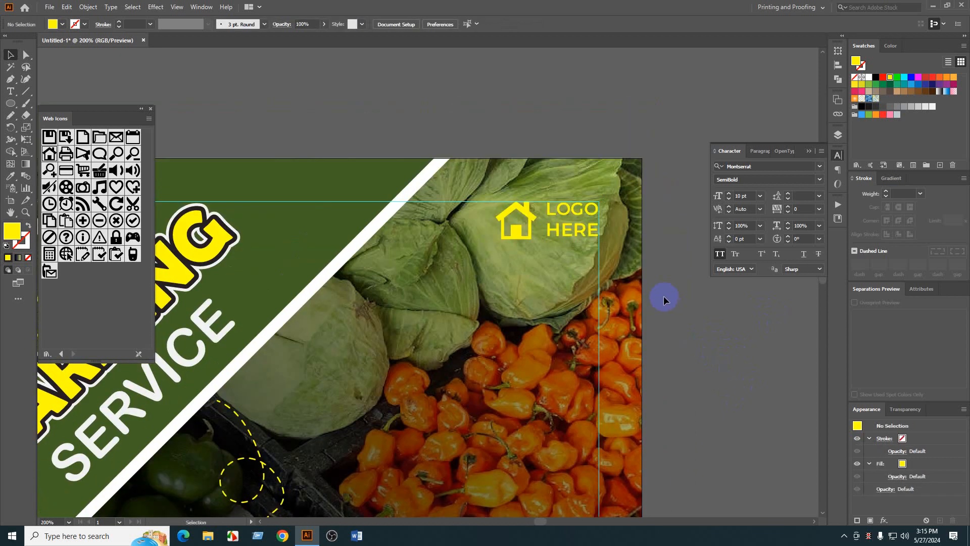
drag(687, 351, 588, 316)
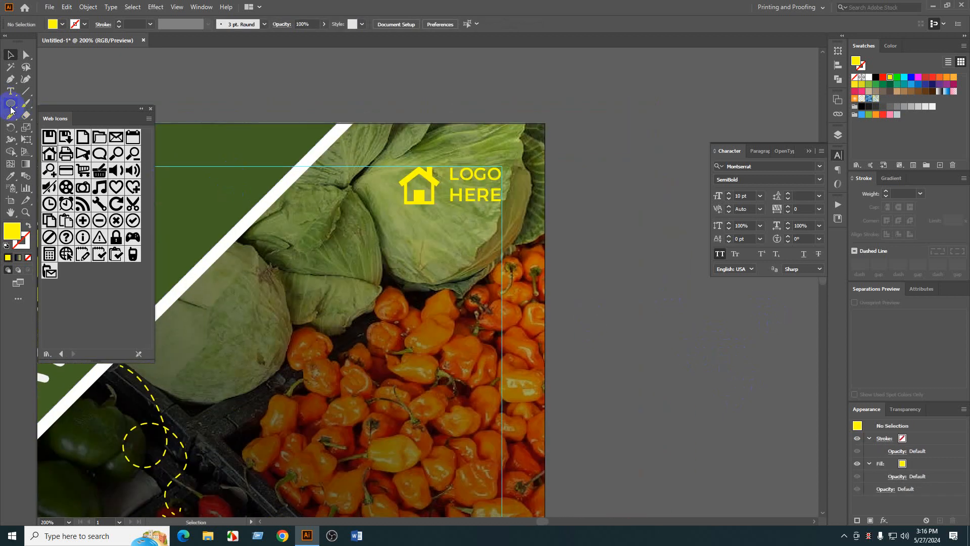
- Draw a yellow rectangle about 112 × 38 px behind the logo, extending to the post's right edge
drag(10, 109, 38, 101)
scroll(467, 193, up, 1)
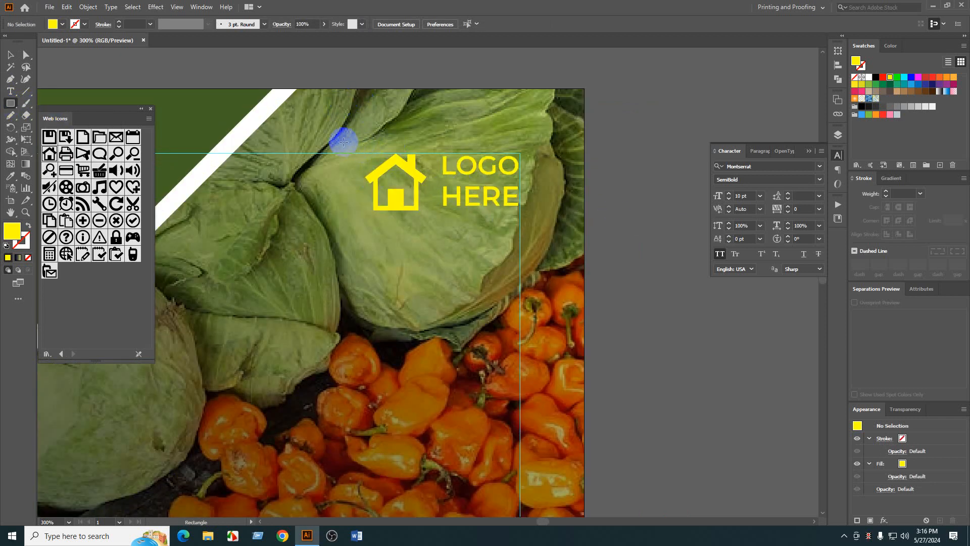
drag(369, 168, 595, 243)
key(v)
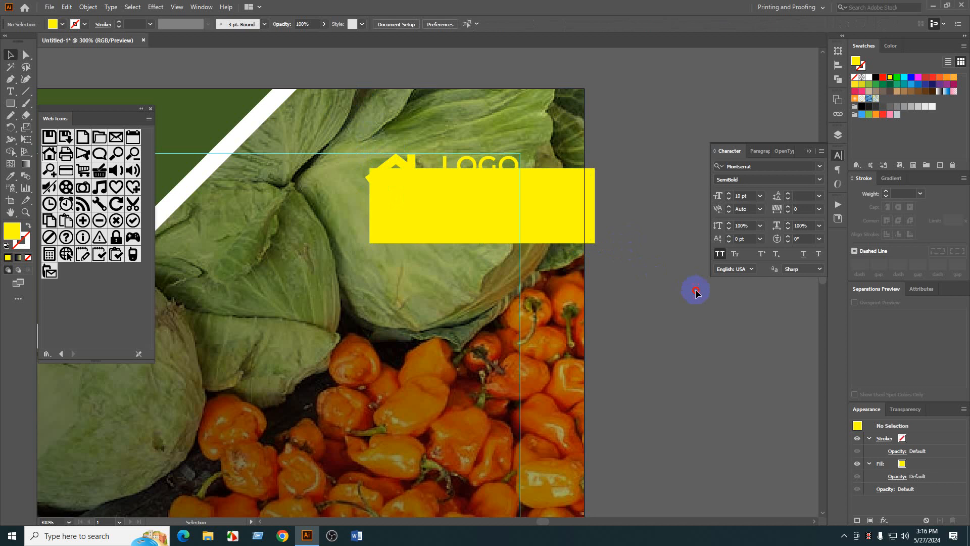
drag(526, 199, 456, 140)
mouse_move(570, 183)
mouse_down()
mouse_move(588, 192)
mouse_move(585, 181)
mouse_up()
key(ctrl+z)
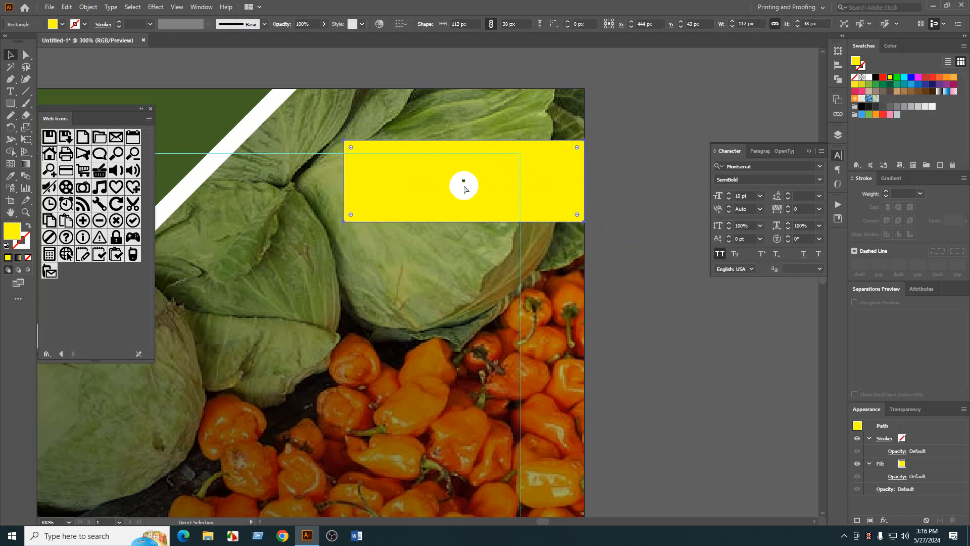
- Try off-white and dark grey fills for the logo on the yellow rectangle and check the overall post
click(488, 178)
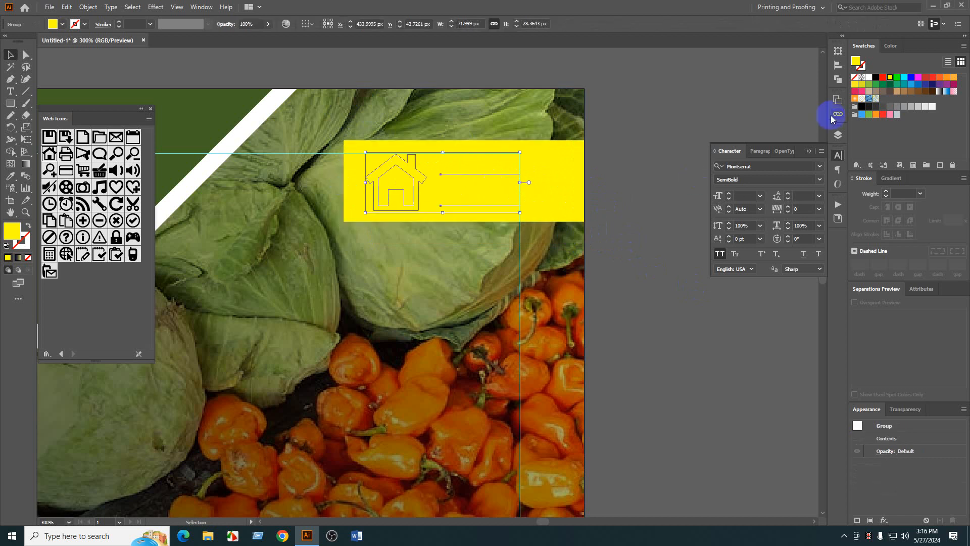
click(935, 106)
click(628, 353)
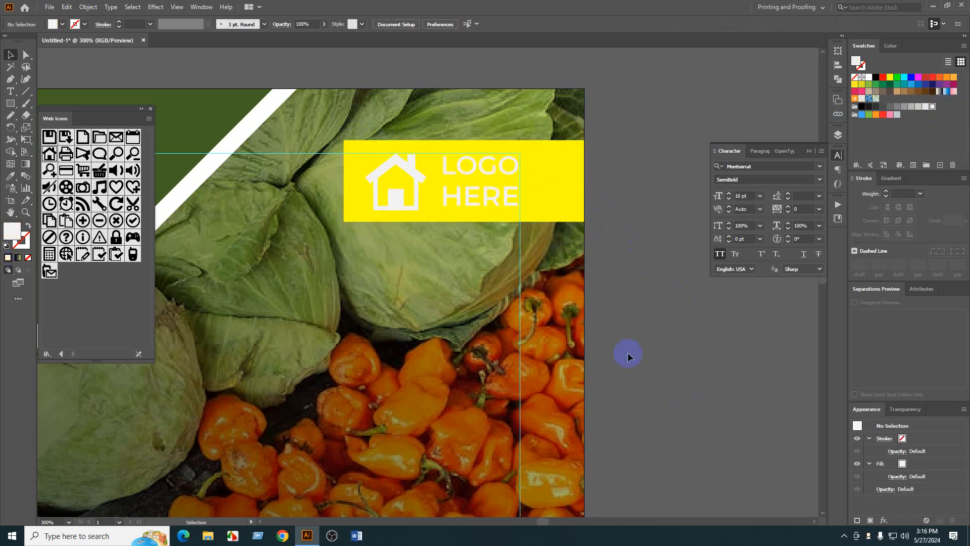
click(483, 207)
click(877, 106)
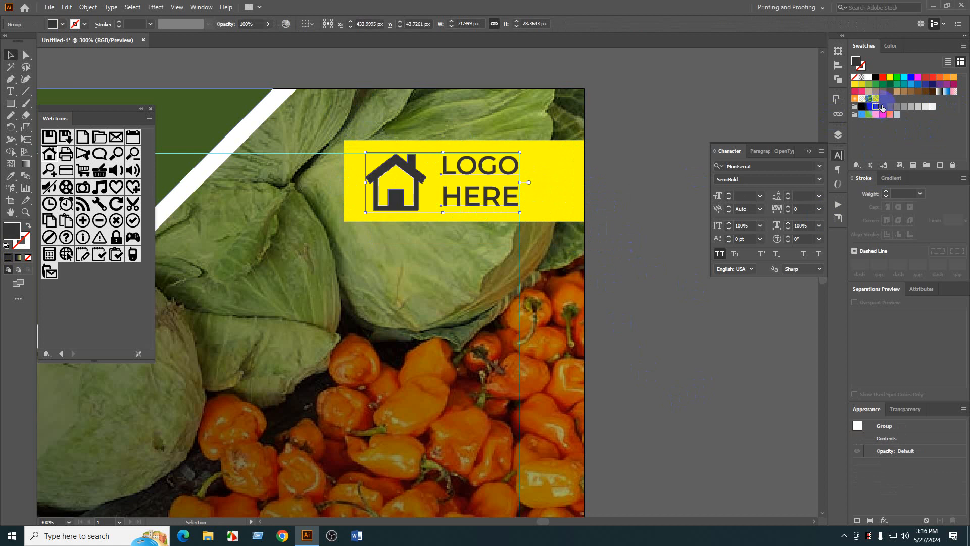
click(720, 362)
scroll(705, 356, down, 5)
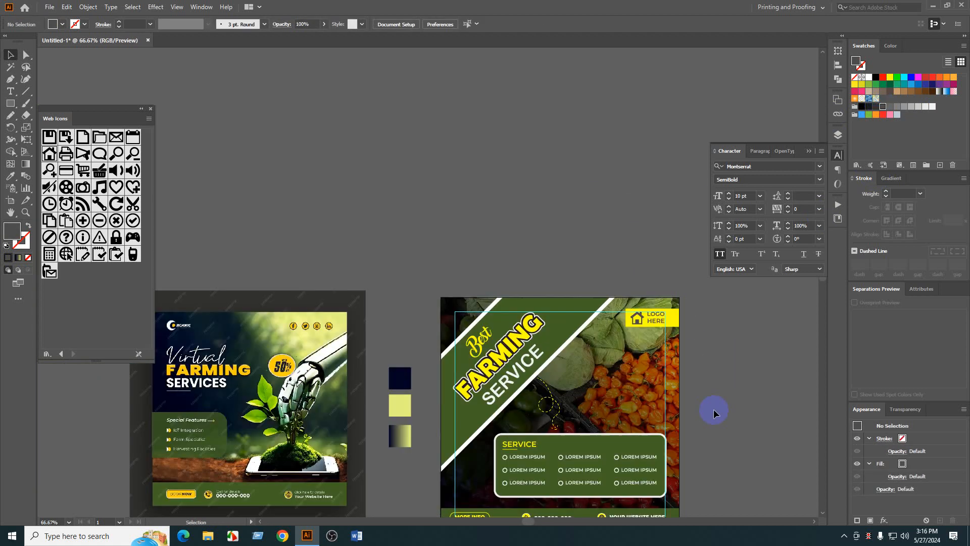
drag(714, 410, 663, 352)
scroll(629, 225, up, 1)
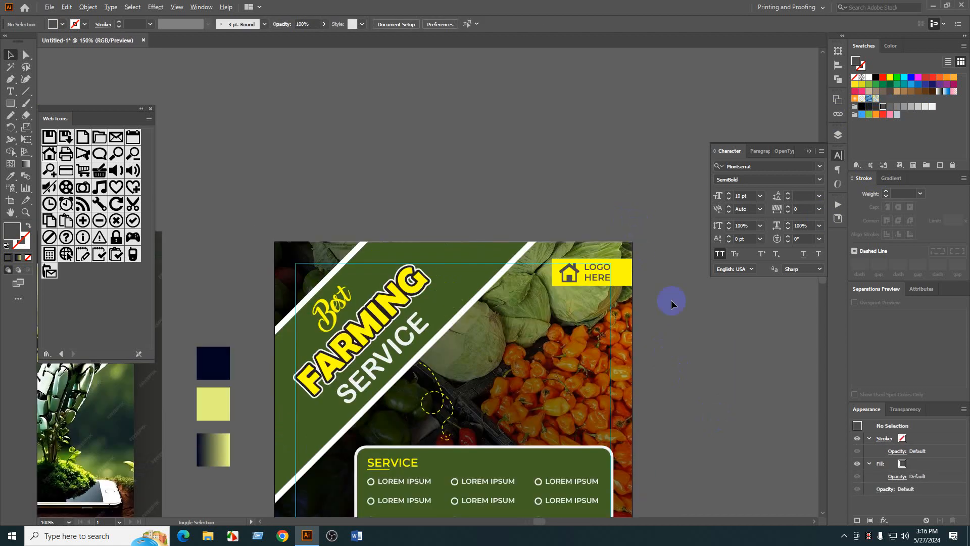
- Recolour the logo's background rectangle with the banner's dark green and fill the logo with off-white
scroll(672, 303, up, 3)
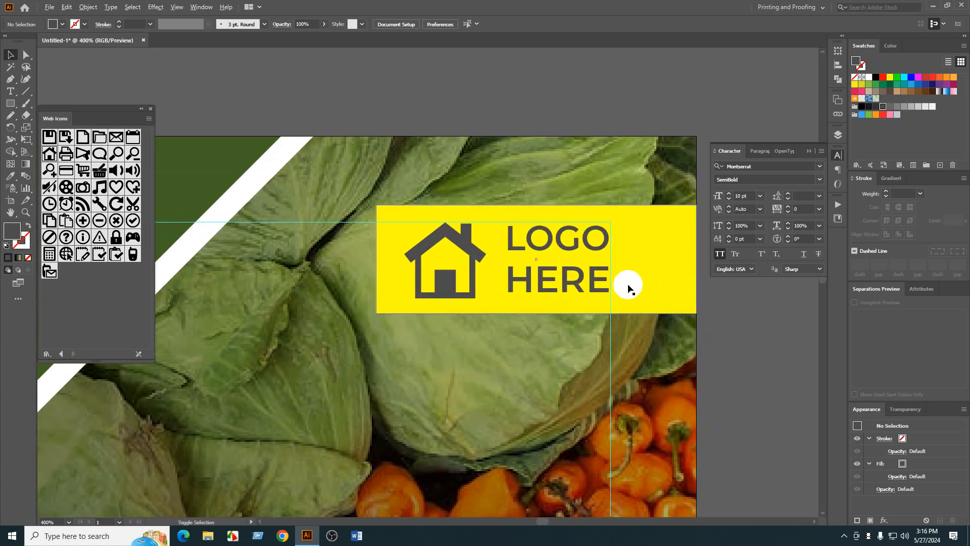
click(624, 279)
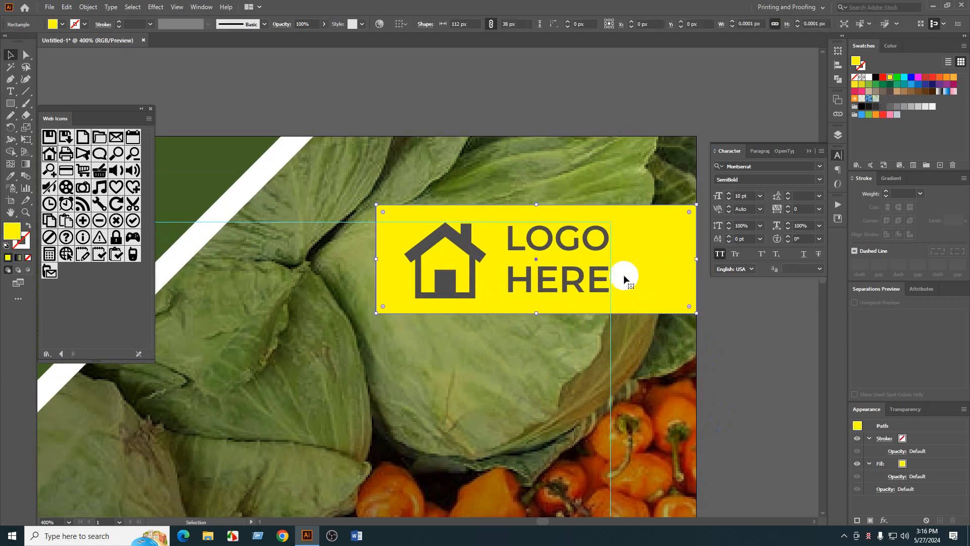
key(i)
click(208, 166)
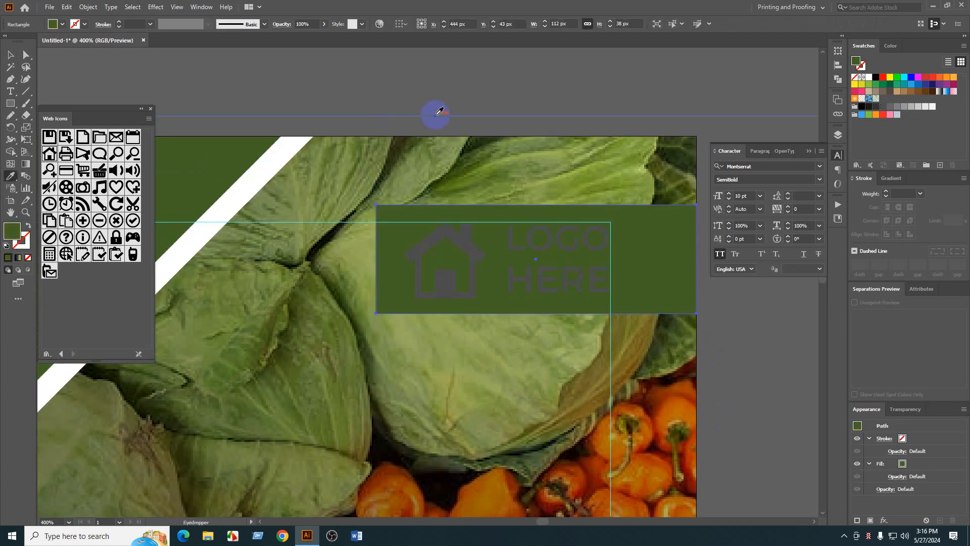
key(v)
click(531, 238)
click(932, 108)
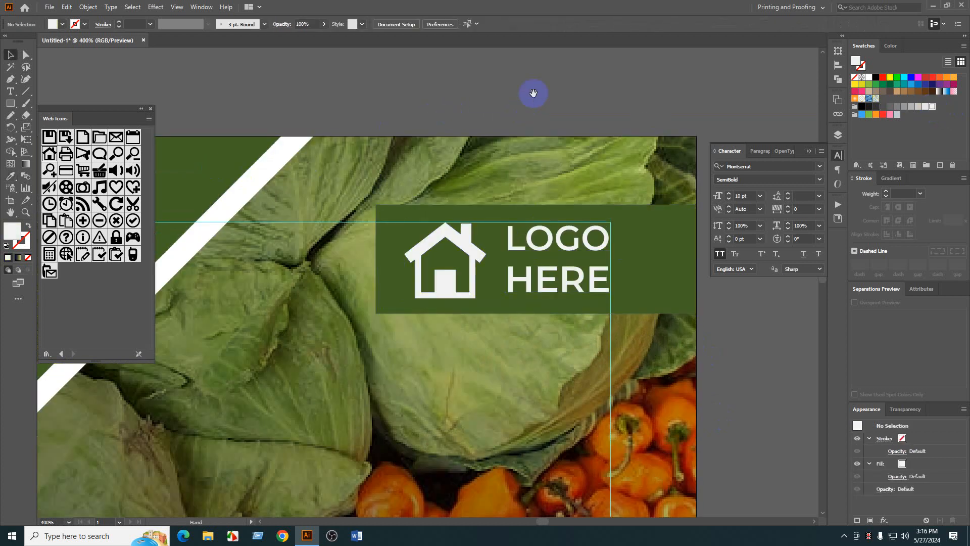
- Round the green rectangle's corners to about 12 px and widen it to 134 px, past the post's right edge
click(384, 253)
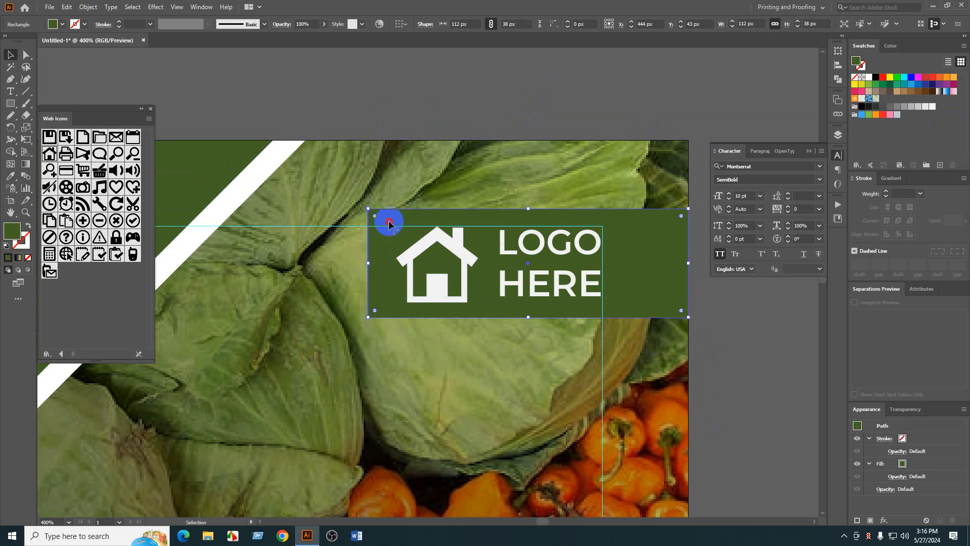
drag(389, 223, 414, 233)
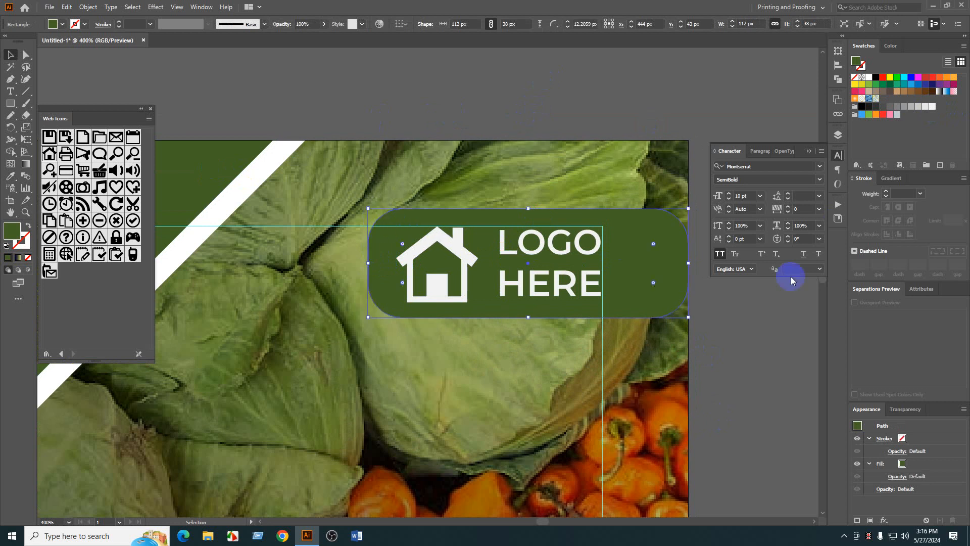
click(725, 321)
click(682, 265)
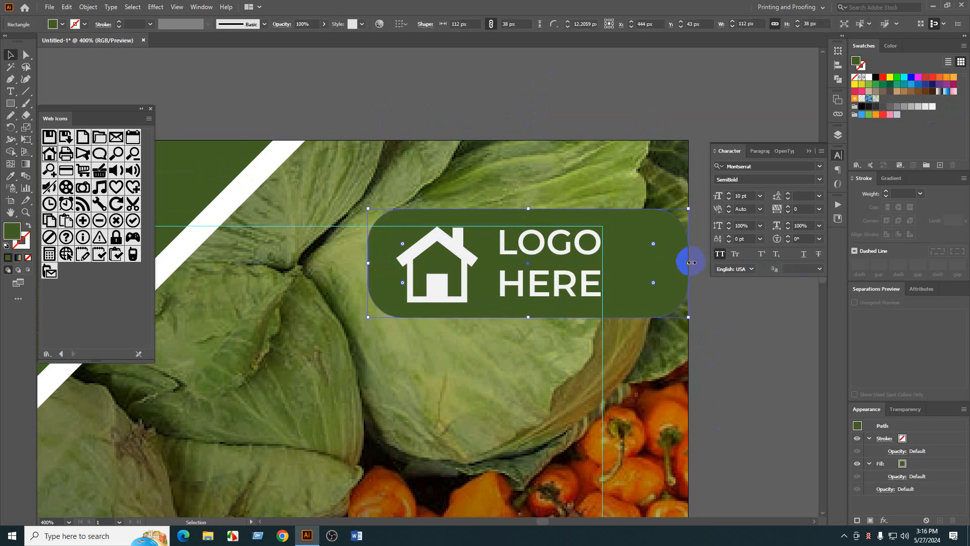
drag(690, 263, 641, 283)
click(777, 349)
- Centre the logo vertically on the green rounded rectangle and group the two
click(626, 281)
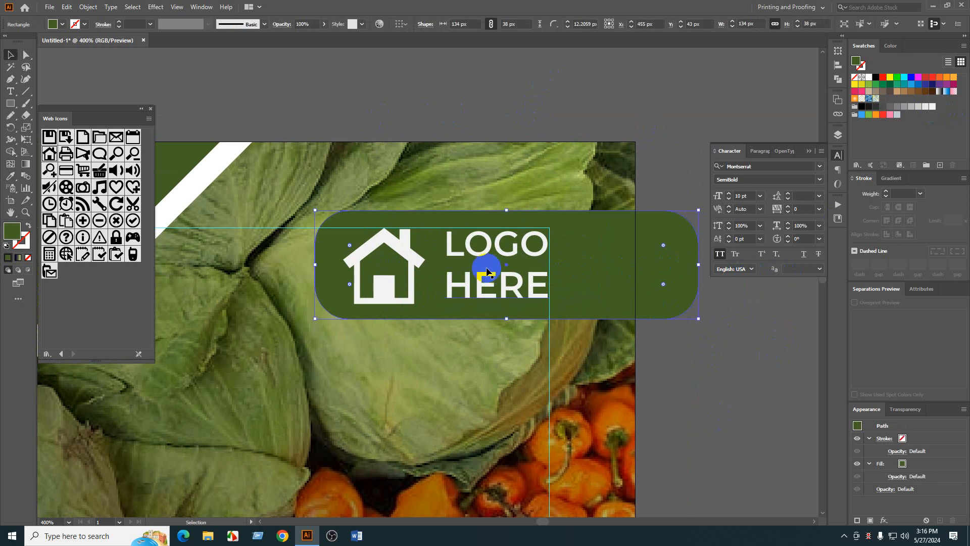
shift+click(487, 272)
click(373, 29)
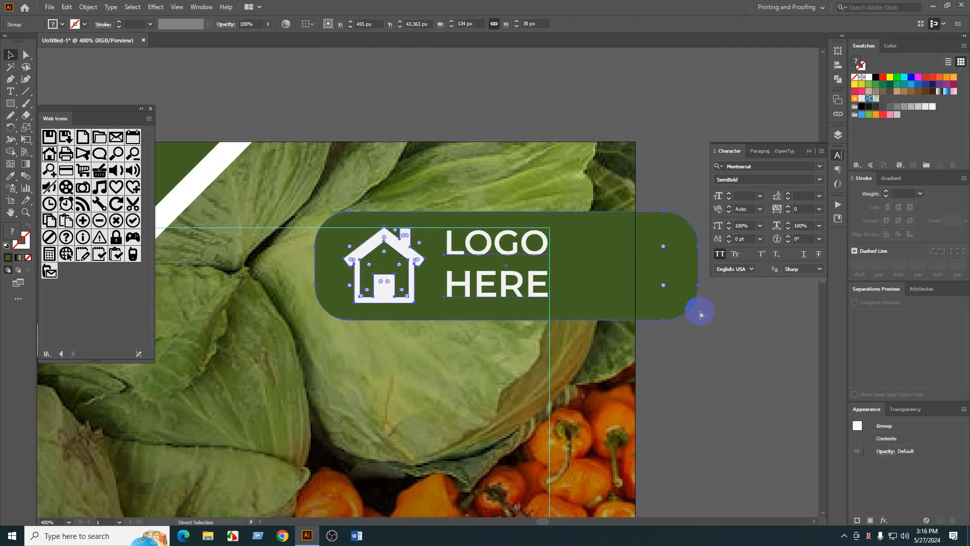
click(721, 354)
scroll(722, 352, down, 1)
- Offset the green logo label's path outward by 2 px and fill the offset shape off-white as a border
click(635, 286)
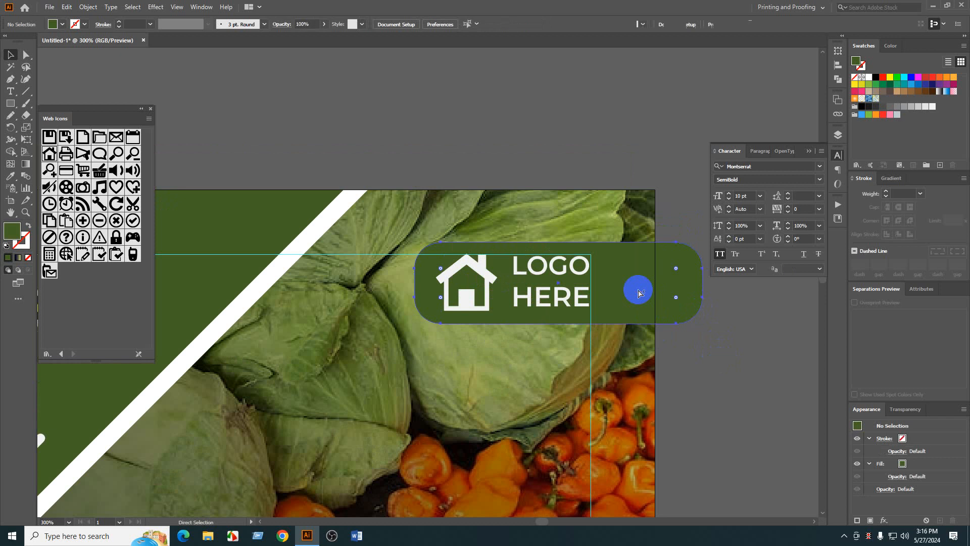
click(86, 14)
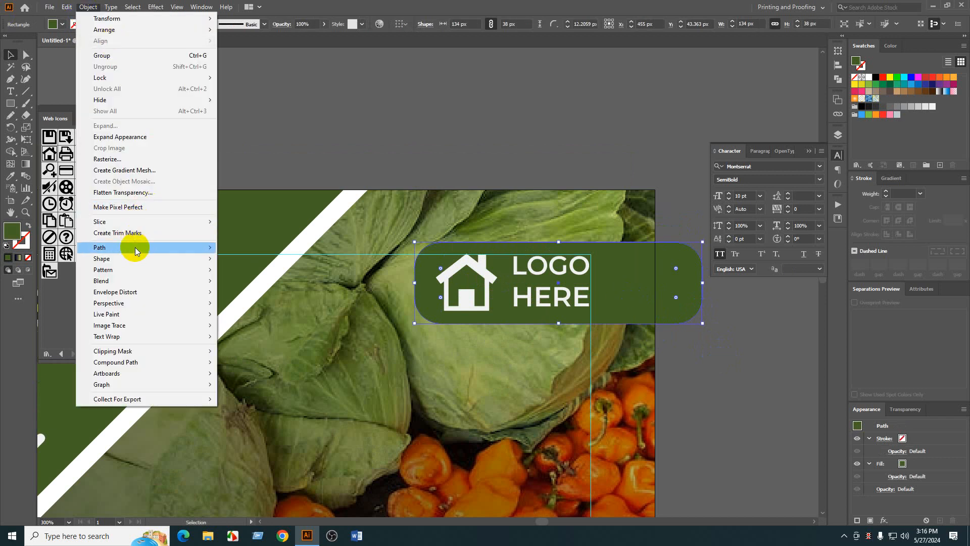
mouse_move(130, 250)
click(272, 293)
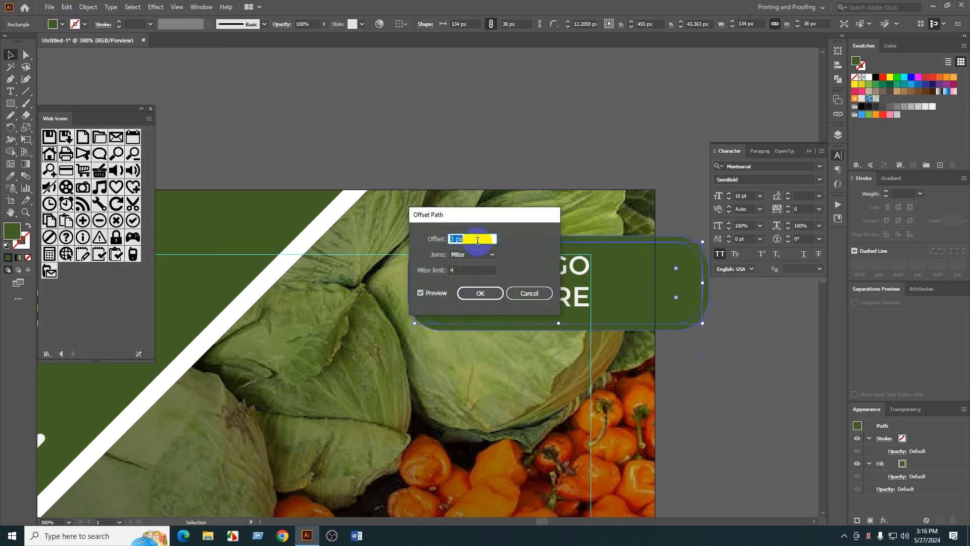
click(481, 295)
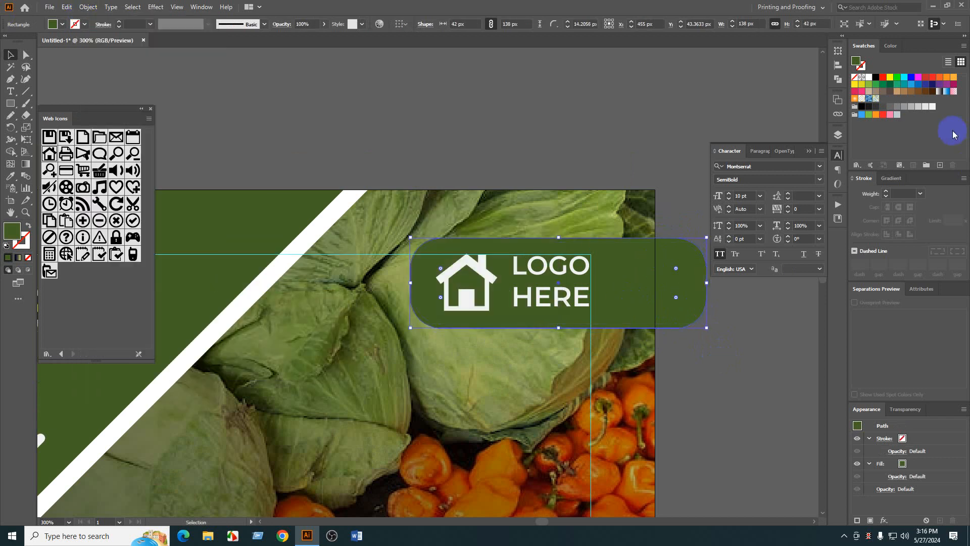
click(932, 106)
click(783, 399)
drag(783, 398, 744, 393)
scroll(658, 323, down, 3)
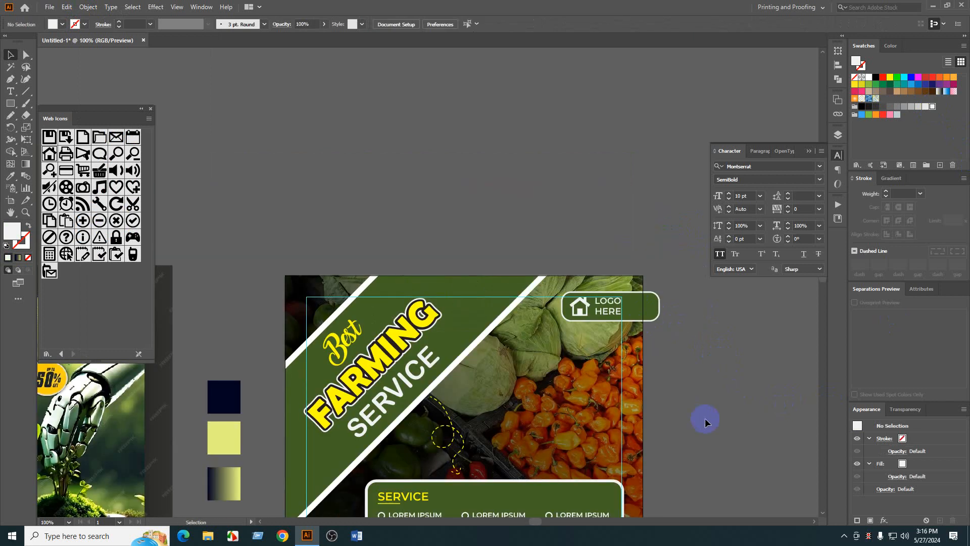
drag(706, 422, 642, 325)
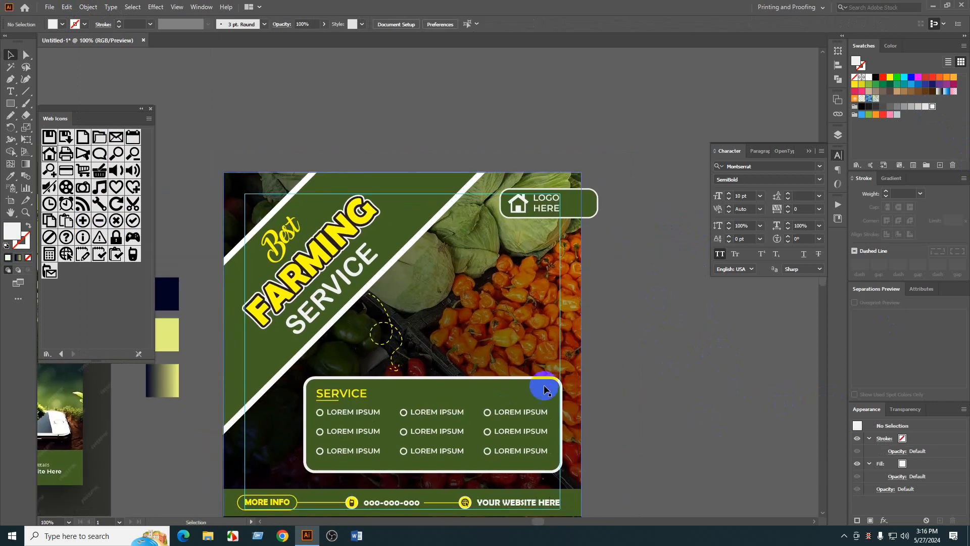
- Switch to Chrome, search the web for freepik and open the Freepik website
click(282, 535)
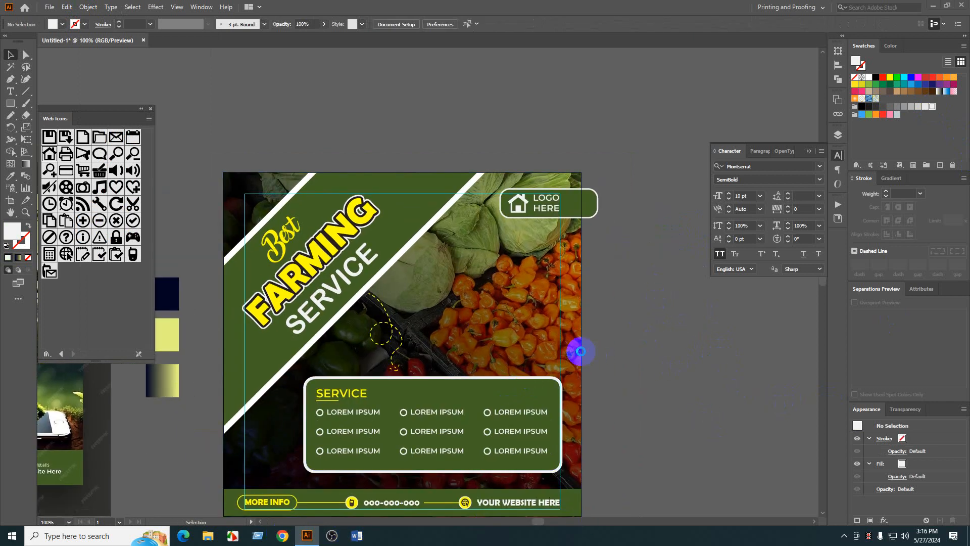
click(455, 203)
click(419, 234)
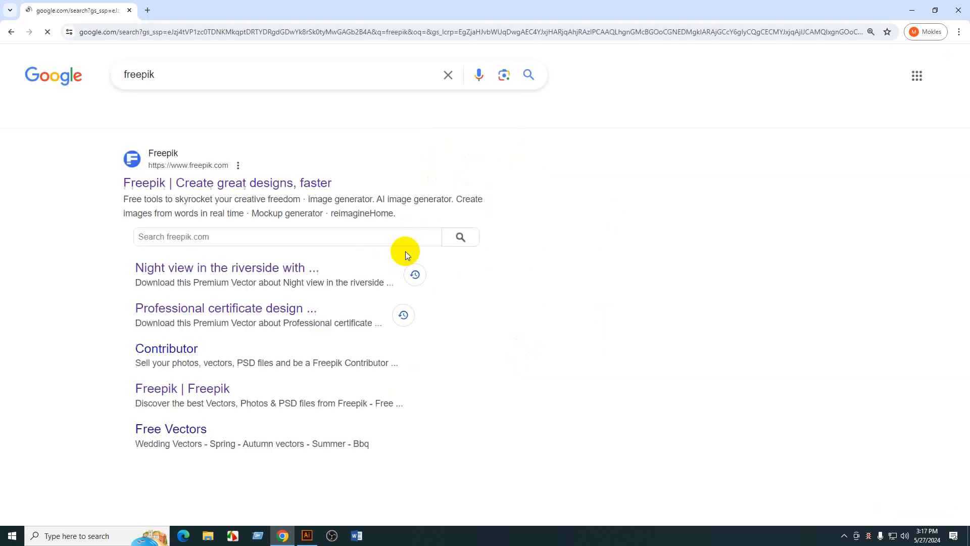
click(192, 183)
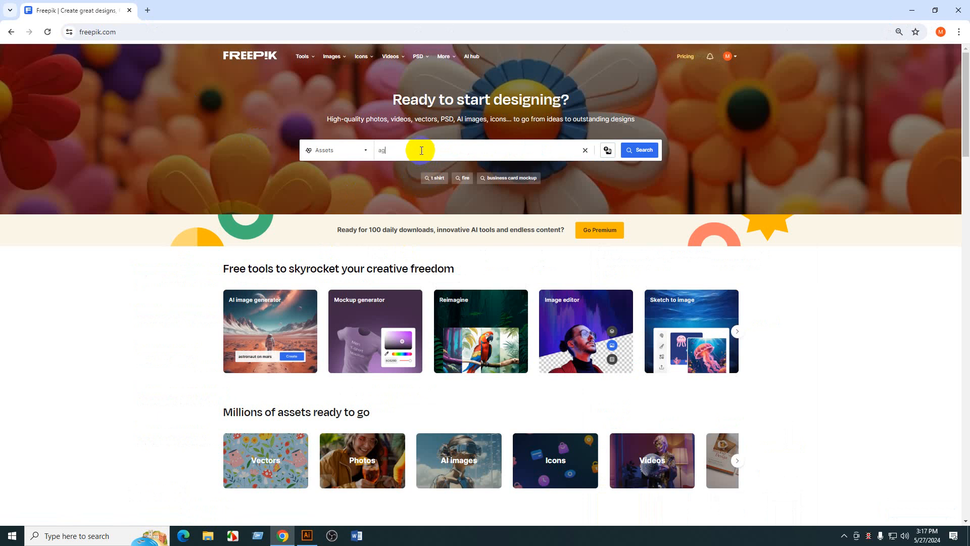
- Search the Freepik assets for "agriculture"
text(iculture)
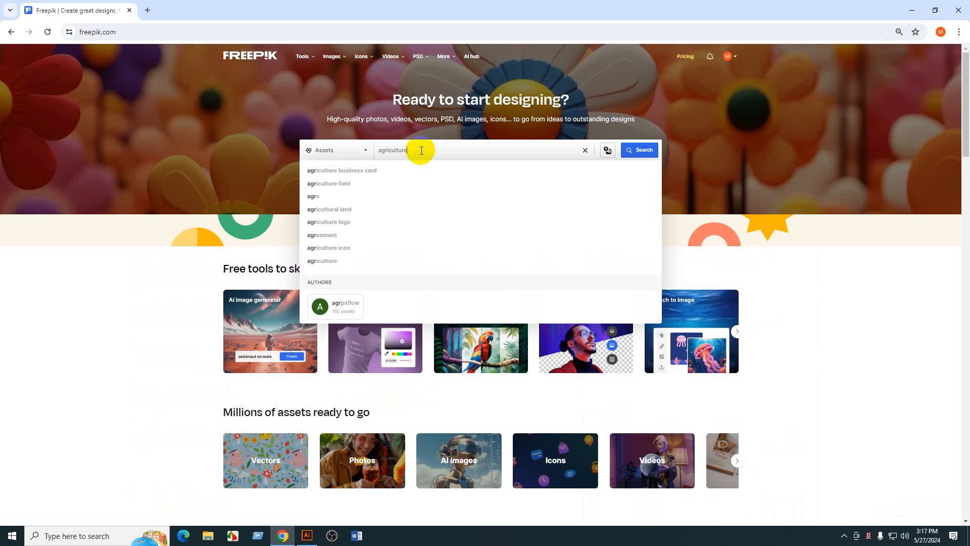
key(Return)
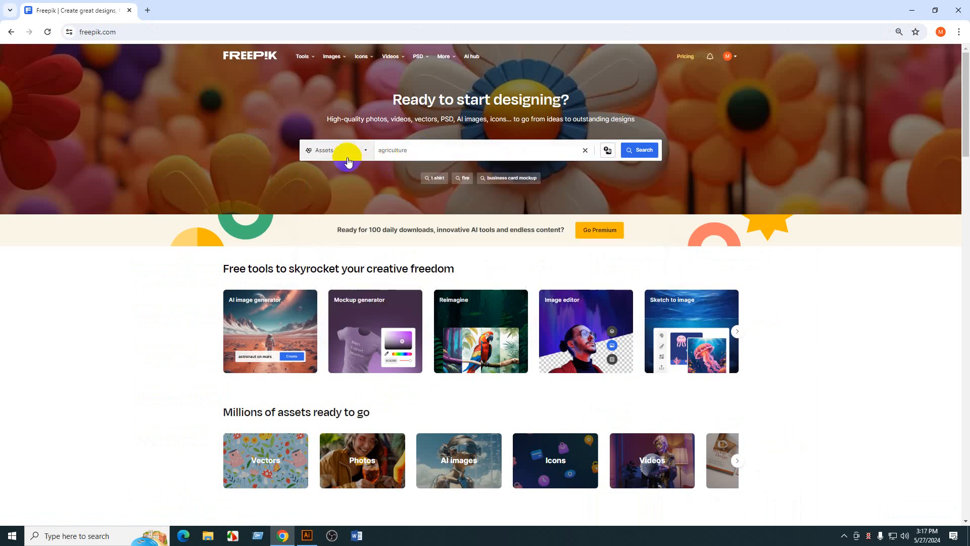
click(435, 180)
click(654, 154)
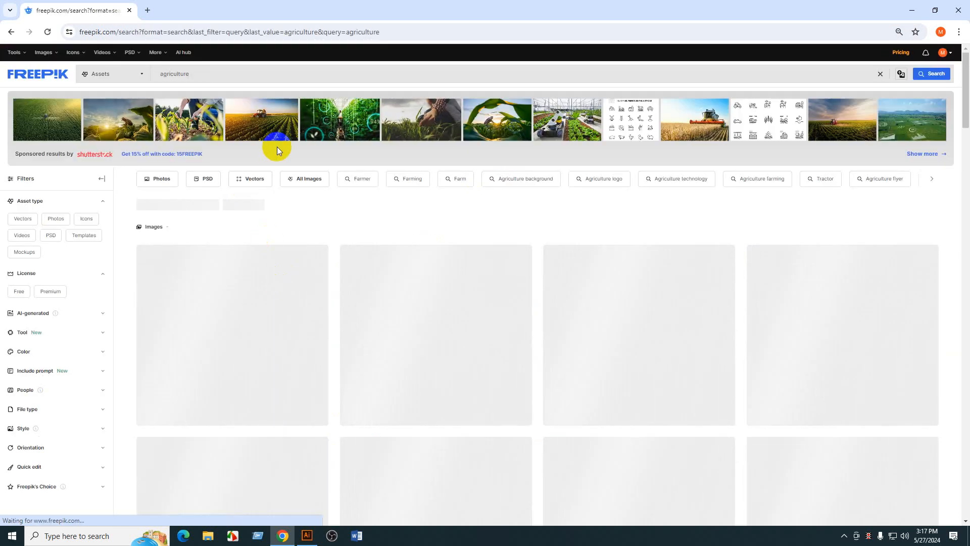
- Refine the search to "agriculture man" and open the photo of the old farmer in a black apron holding vegetables
click(240, 73)
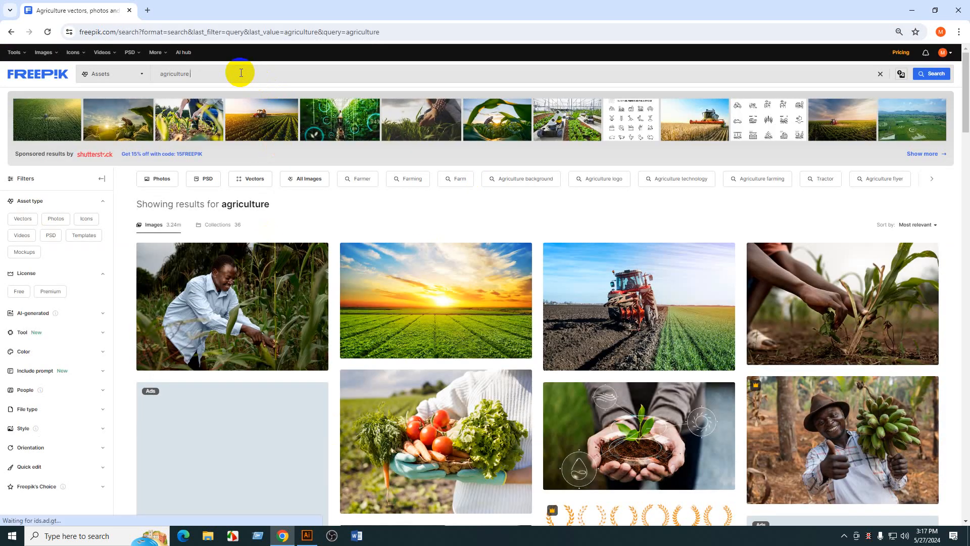
key(Return)
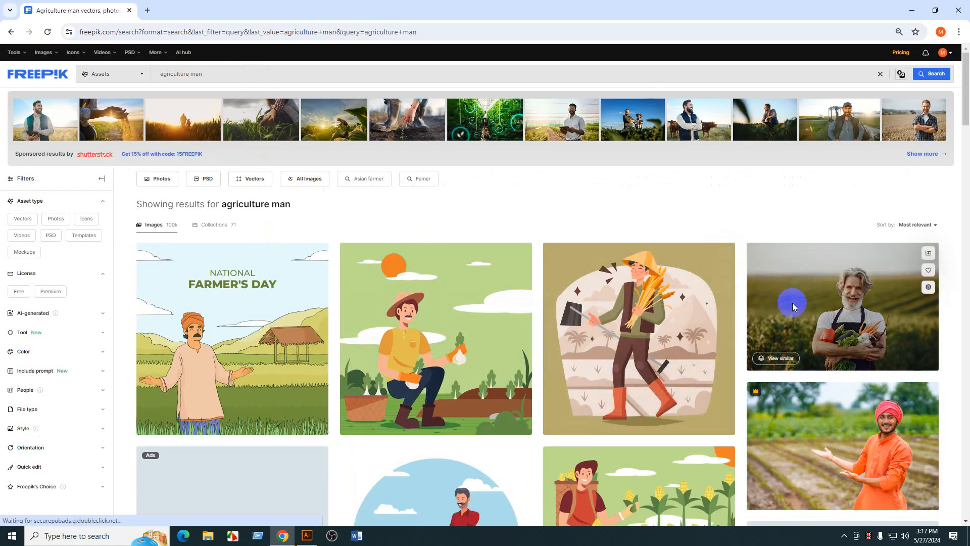
click(792, 302)
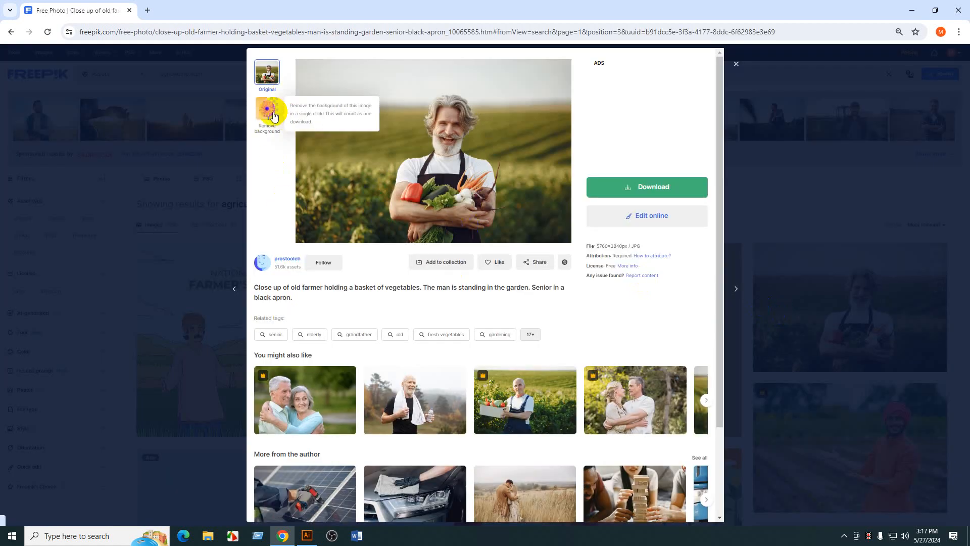
- Remove the background from the farmer photo and download the cut-out as a PNG
click(662, 226)
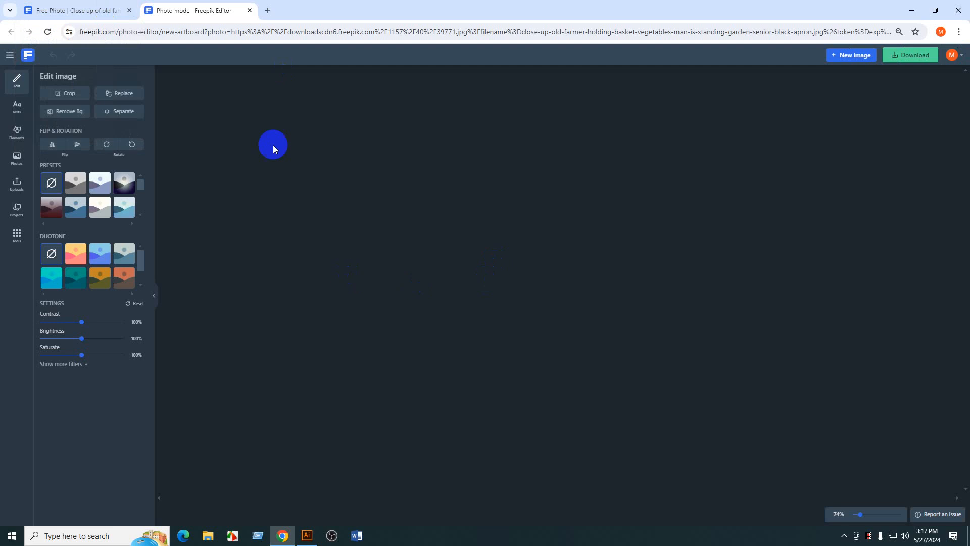
click(250, 10)
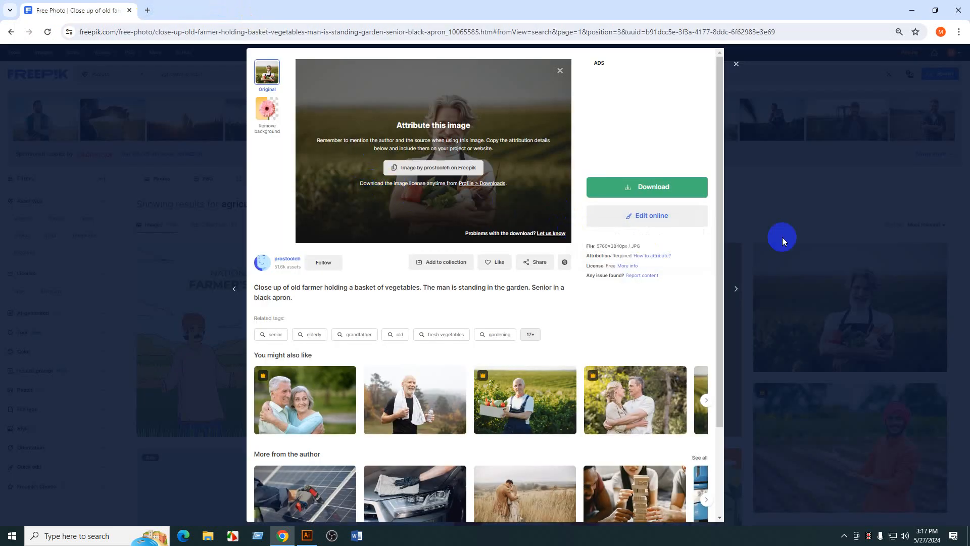
click(660, 189)
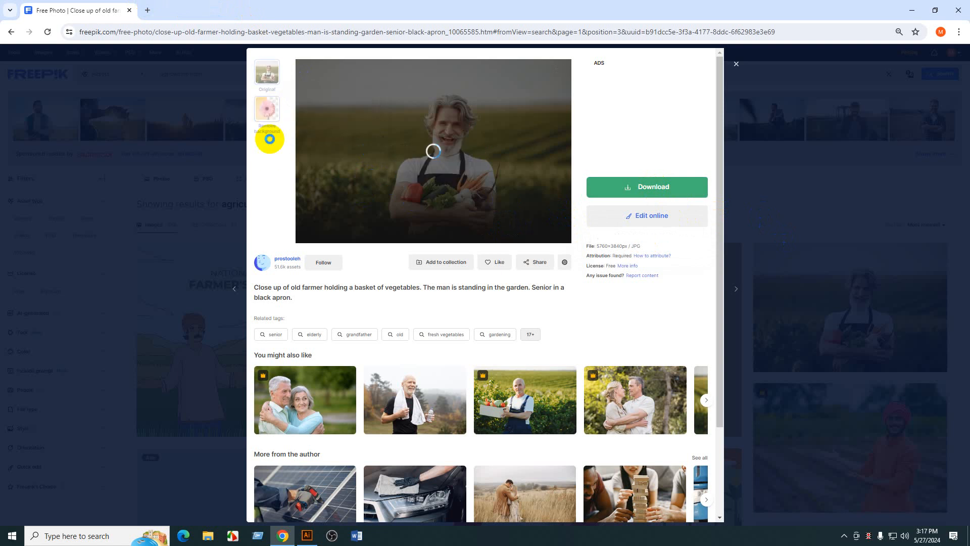
click(284, 124)
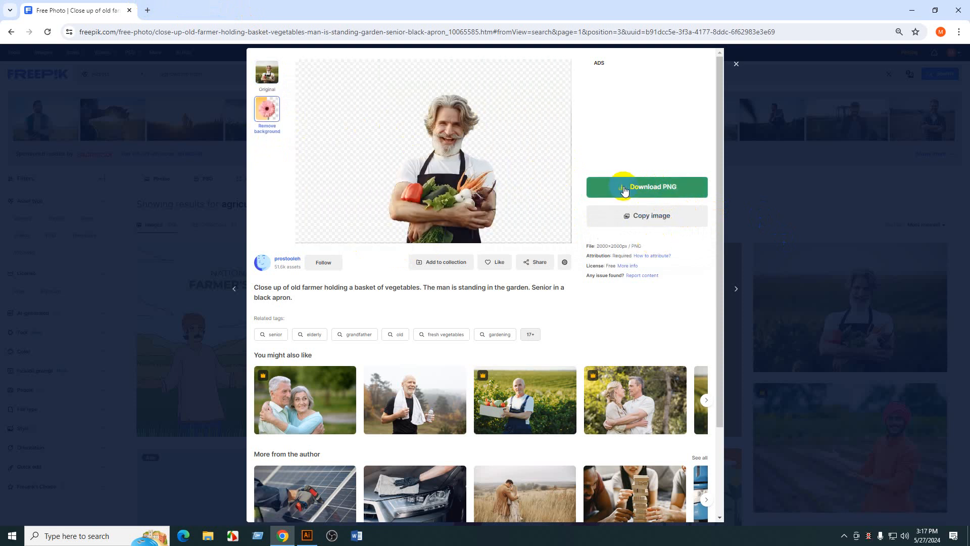
click(625, 189)
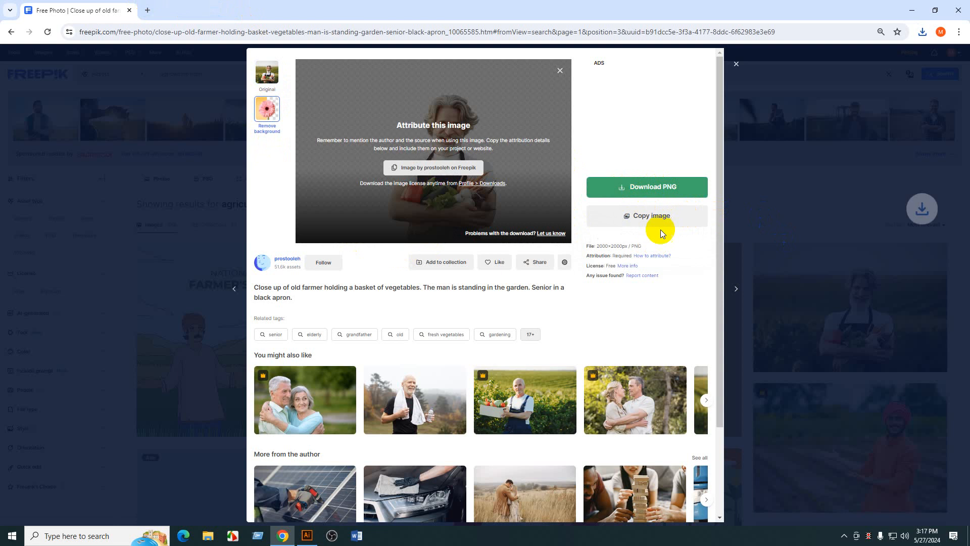
- Bring the downloaded farmer PNG from the Downloads folder into the Illustrator document and embed it
click(209, 536)
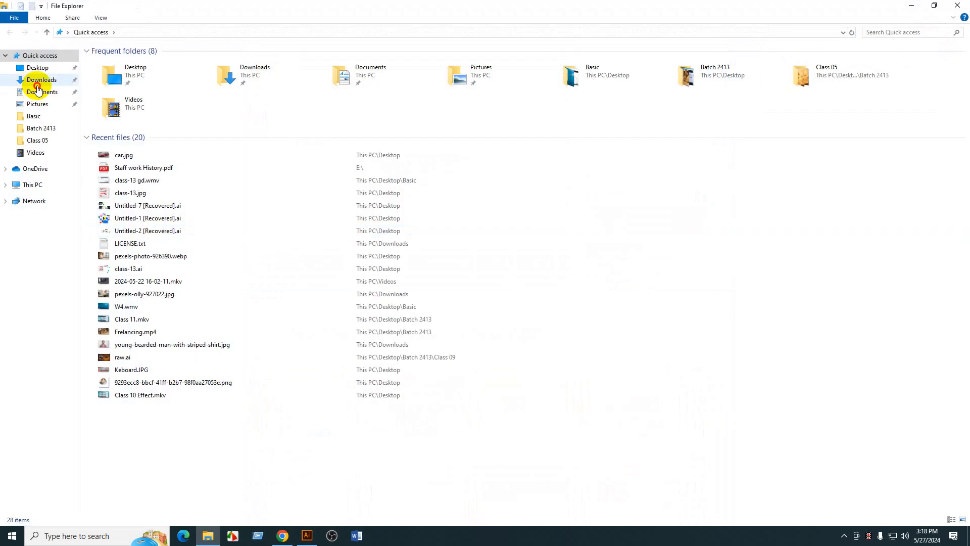
click(37, 85)
click(149, 143)
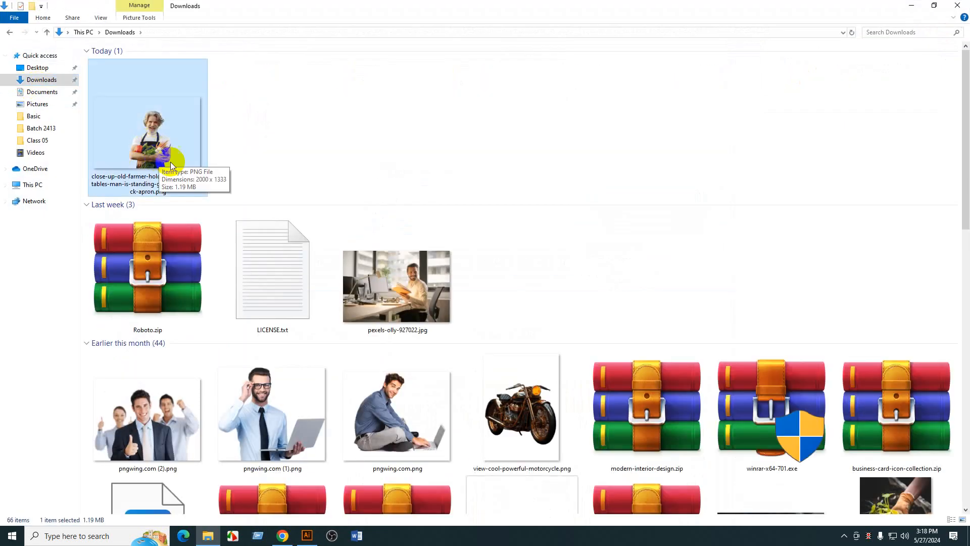
click(306, 536)
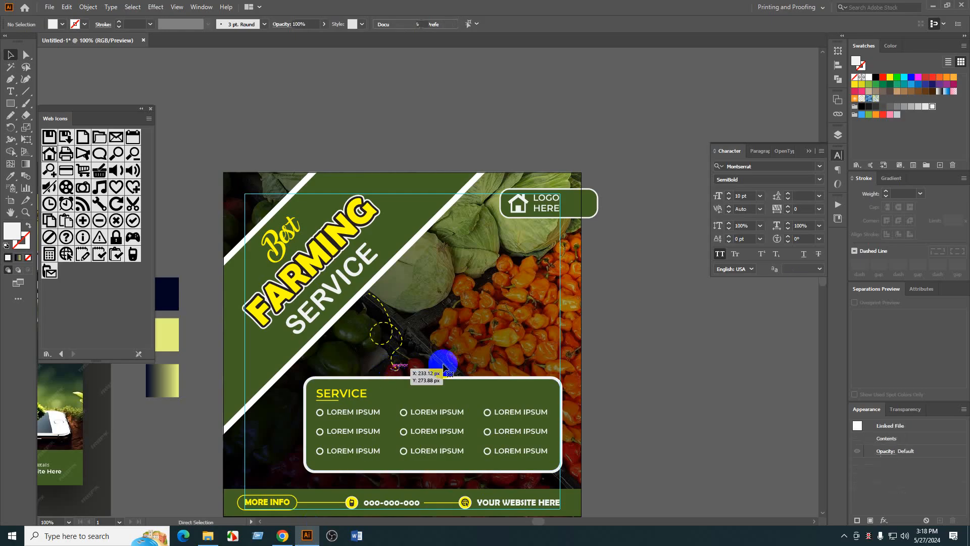
drag(444, 367, 444, 365)
click(192, 30)
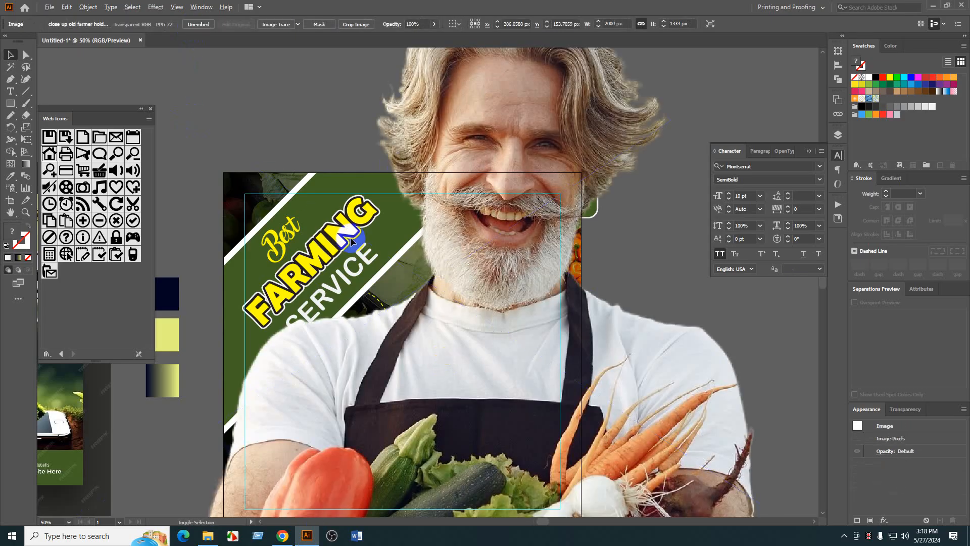
- Scale the farmer image down to about 578 × 385 px and put it on the empty canvas right of the post
key(ctrl+minus)
key(ctrl+minus)
drag(730, 488, 584, 348)
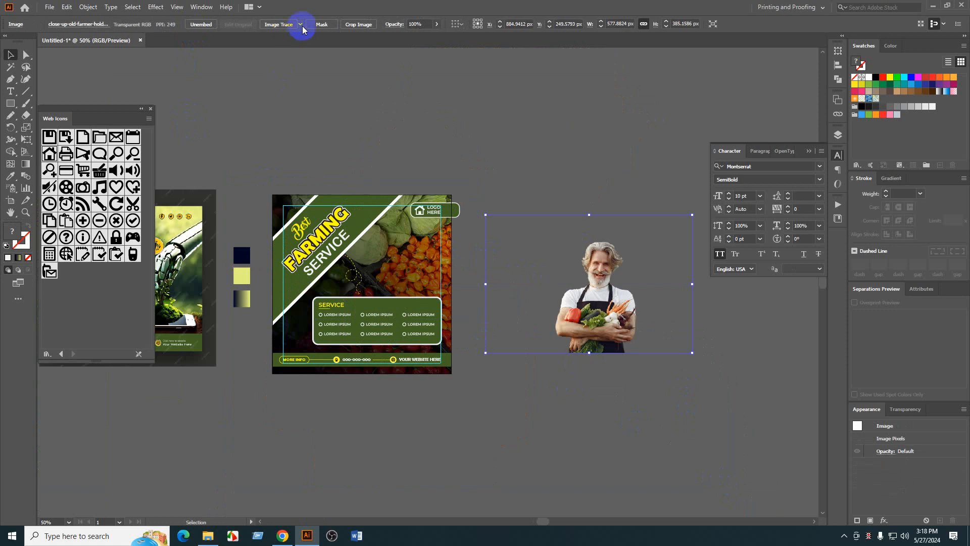
- Crop the farmer image closely around the man to about 245 × 320 px
click(357, 25)
scroll(701, 307, up, 2)
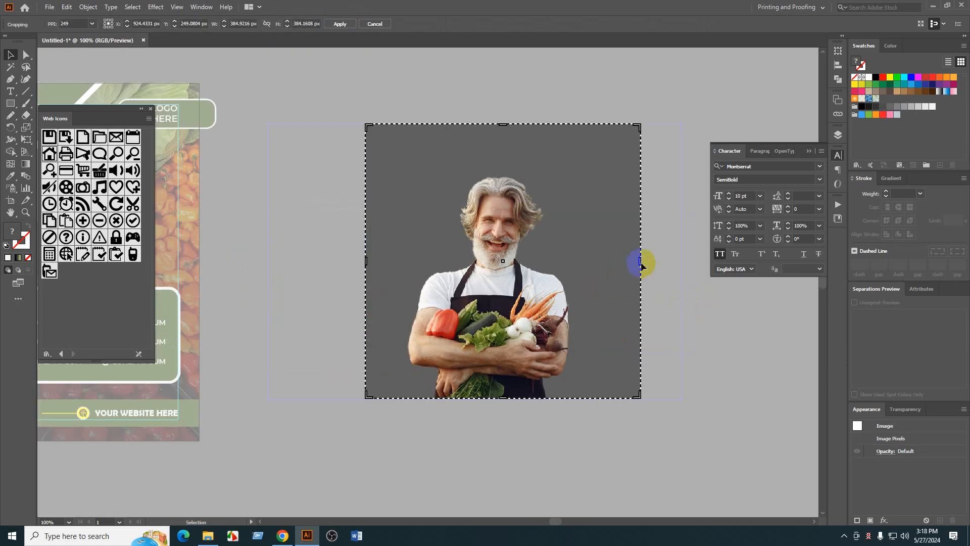
drag(639, 262, 576, 261)
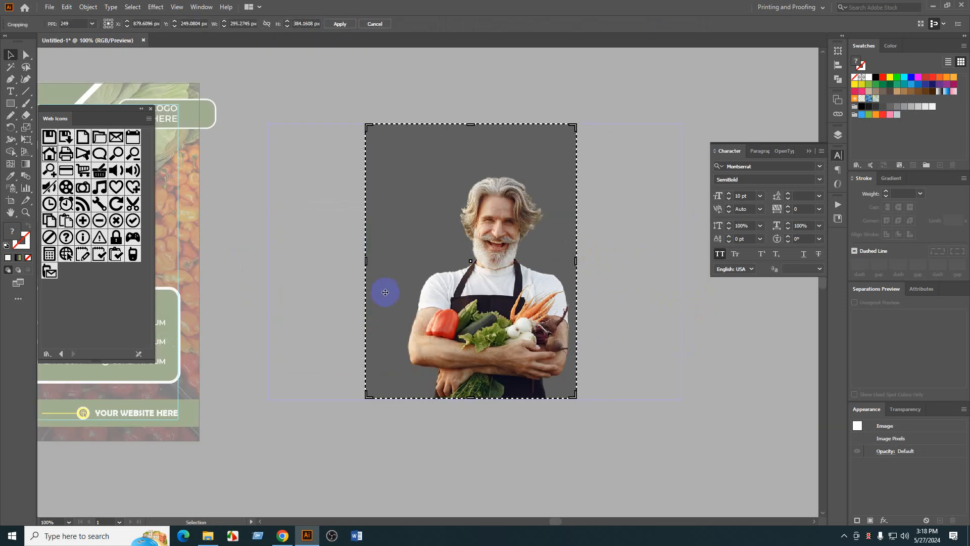
drag(367, 264, 402, 261)
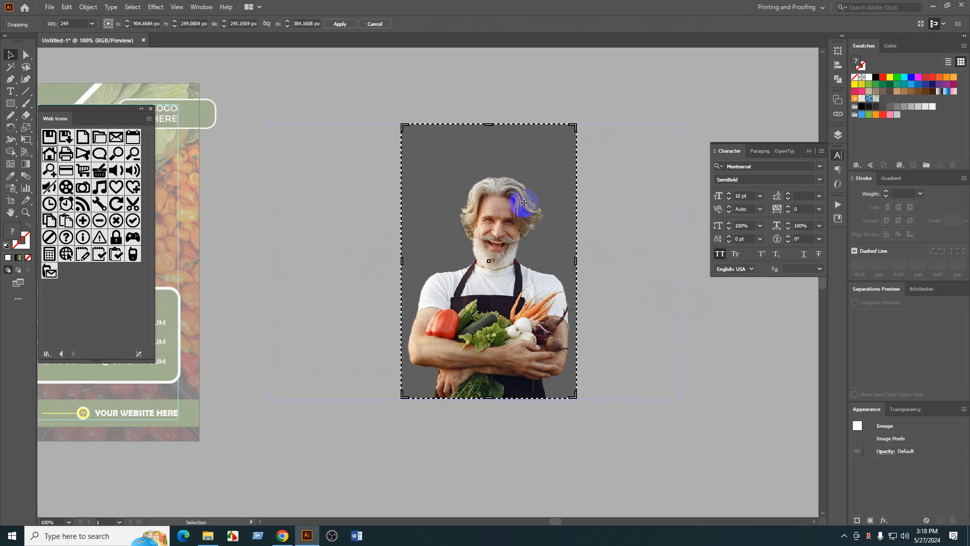
drag(492, 126, 497, 171)
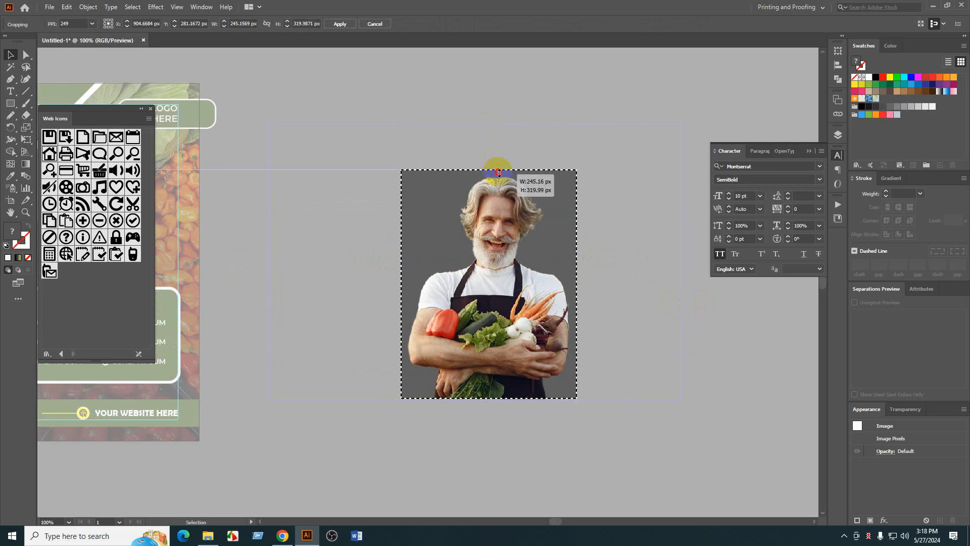
click(350, 24)
- Move the cropped farmer onto the post, scale it to about 167 × 218 px and rest it on the service box's top edge
drag(525, 322, 390, 281)
scroll(430, 305, up, 1)
drag(349, 390, 351, 281)
drag(374, 199, 373, 235)
click(643, 399)
drag(573, 407, 602, 423)
scroll(404, 334, up, 5)
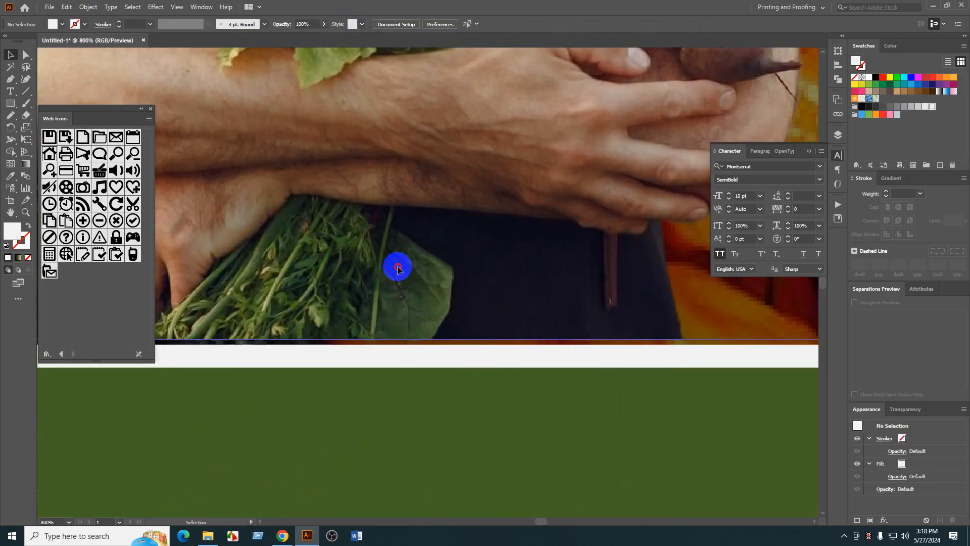
scroll(397, 273, down, 6)
drag(776, 440, 674, 410)
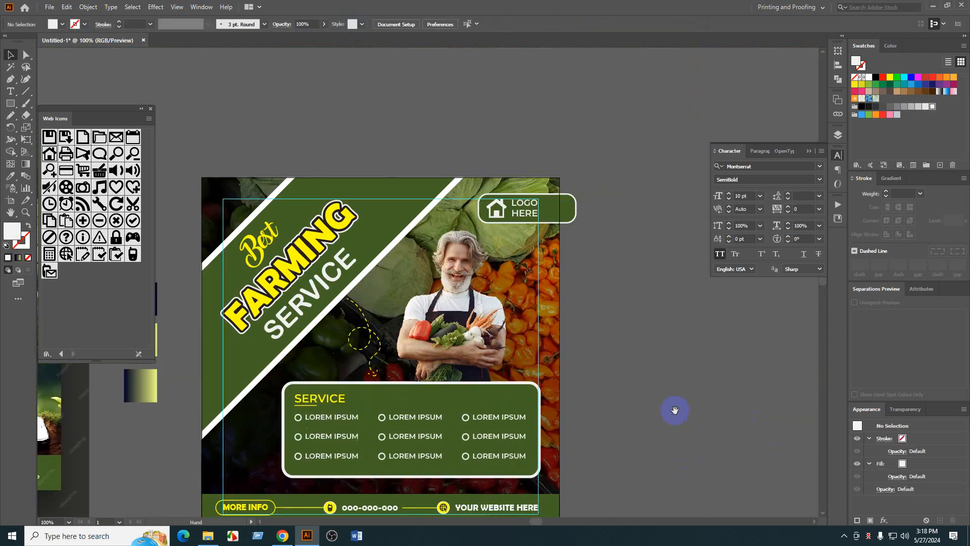
- Scale the farmer image to about 153 × 200 px and shift it about 44 px right, to the service box's right edge
click(469, 241)
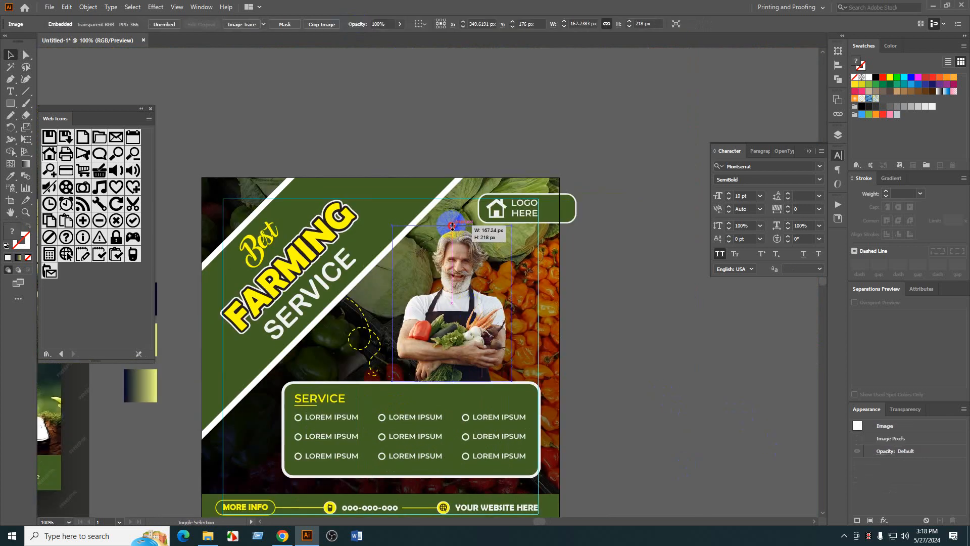
drag(453, 226, 455, 240)
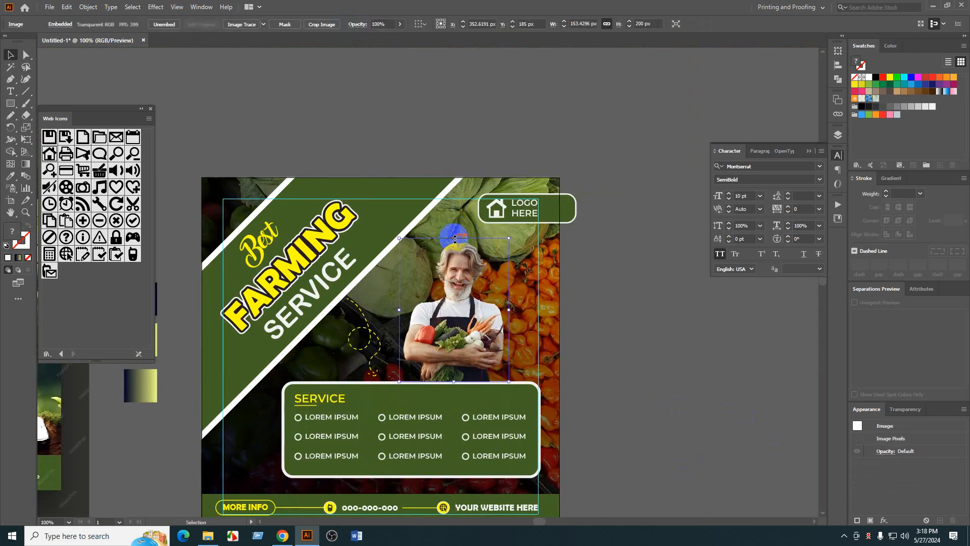
key(Right)
key(Right)
key(Right)
key(Right)
key(Right)
key(Right)
key(Right)
key(Right)
key(Right)
key(Right)
key(Right)
key(Right)
key(Right)
key(Right)
key(Right)
key(Right)
key(Right)
key(Right)
key(Right)
key(Right)
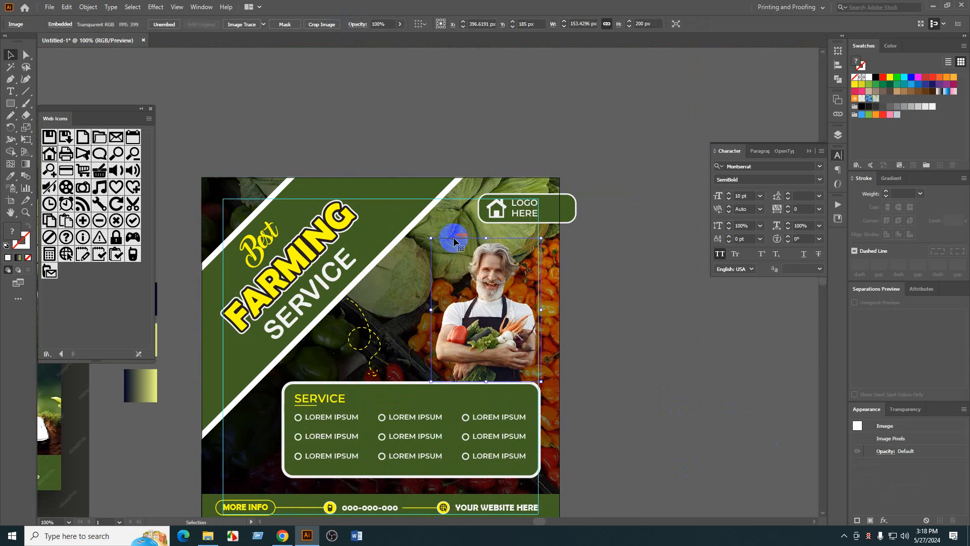
click(602, 436)
drag(605, 458, 671, 373)
drag(739, 432, 639, 448)
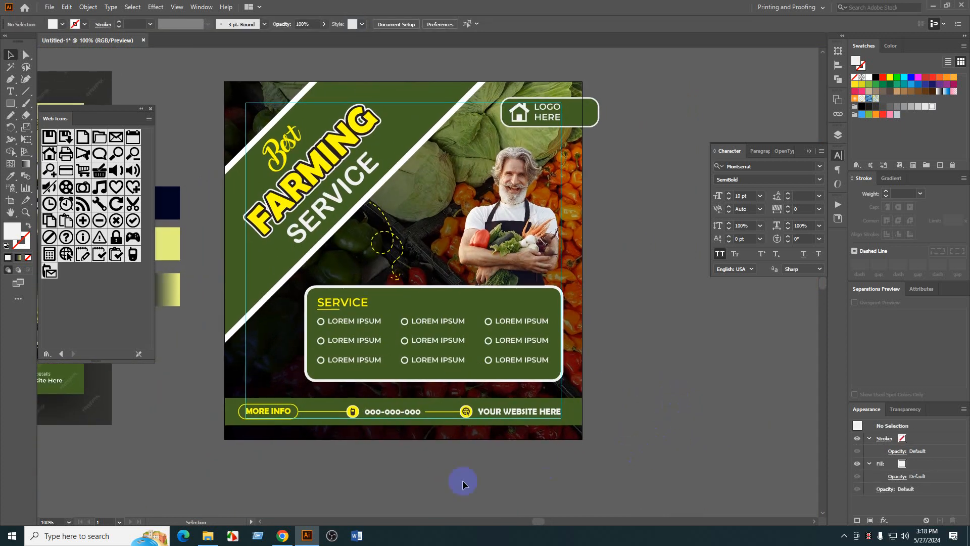
- Group the footer's More Info label, phone number and website items together with the green footer bar
scroll(513, 316, up, 3)
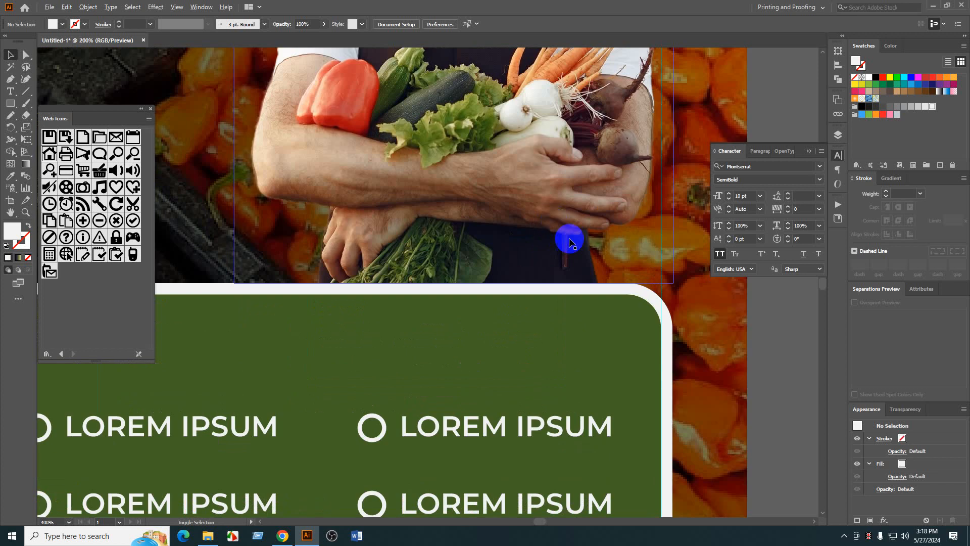
scroll(568, 238, down, 2)
drag(695, 440, 680, 423)
scroll(708, 391, down, 1)
click(461, 418)
shift+click(582, 430)
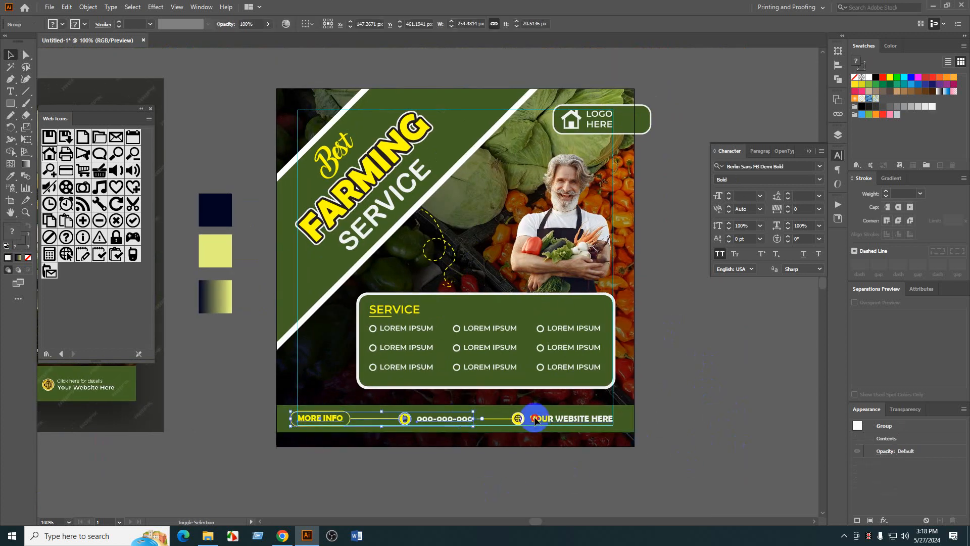
shift+click(288, 427)
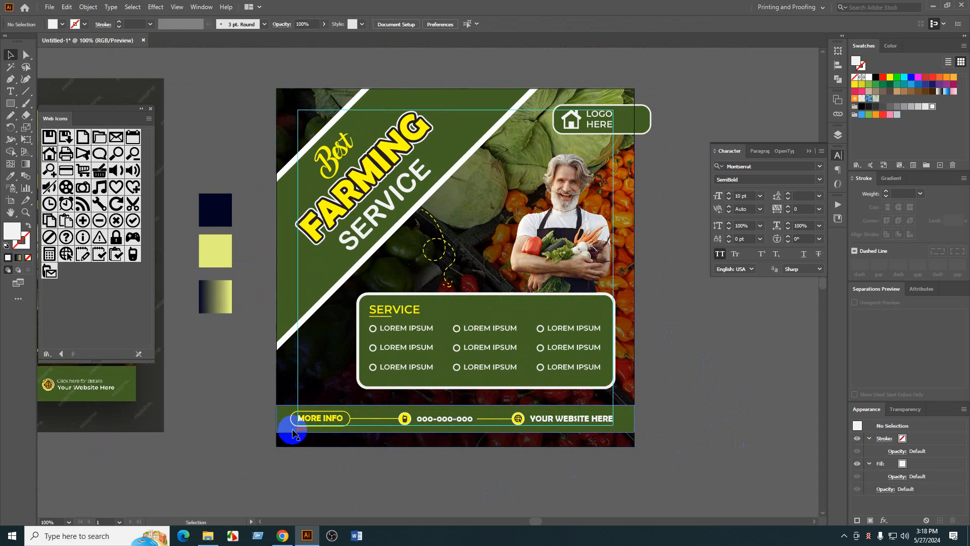
key(ctrl+g)
click(433, 495)
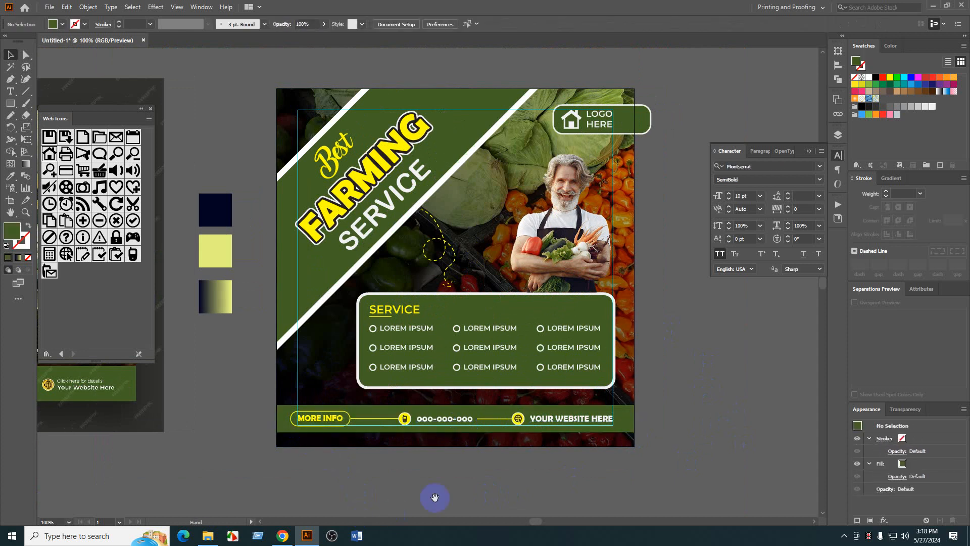
- Group the service heading, bullet list and green box, and group that result with the box's white border
drag(677, 489, 669, 490)
drag(699, 430, 710, 448)
click(484, 361)
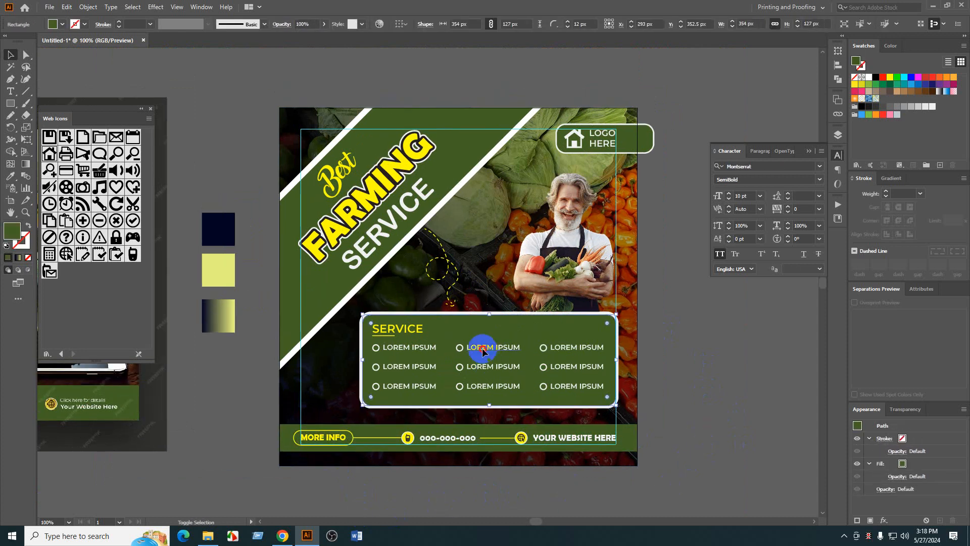
shift+click(389, 338)
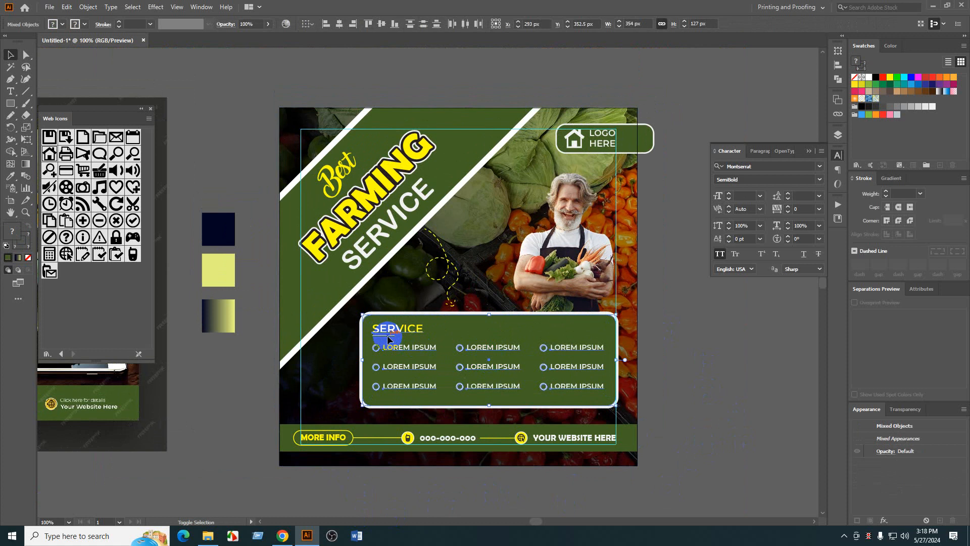
key(ctrl+g)
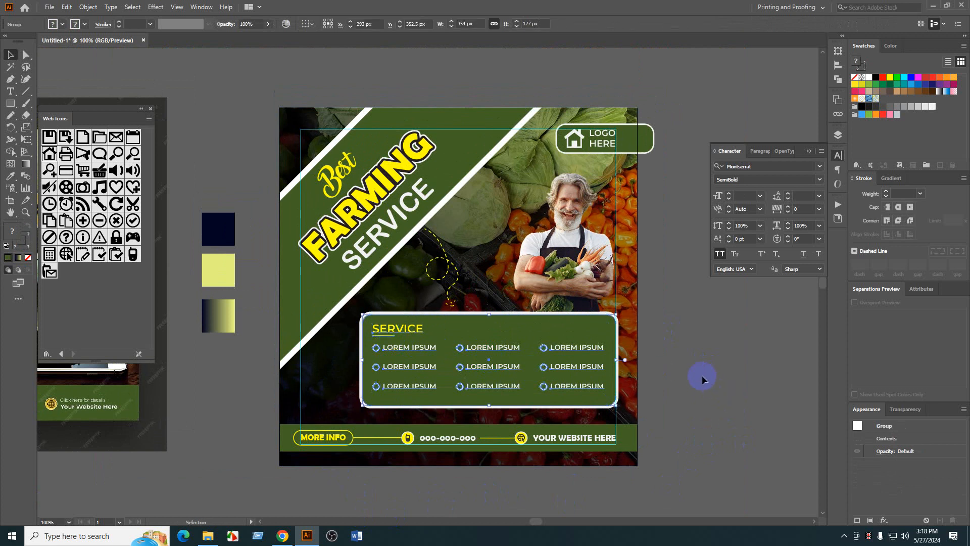
click(702, 376)
click(617, 329)
shift+click(571, 338)
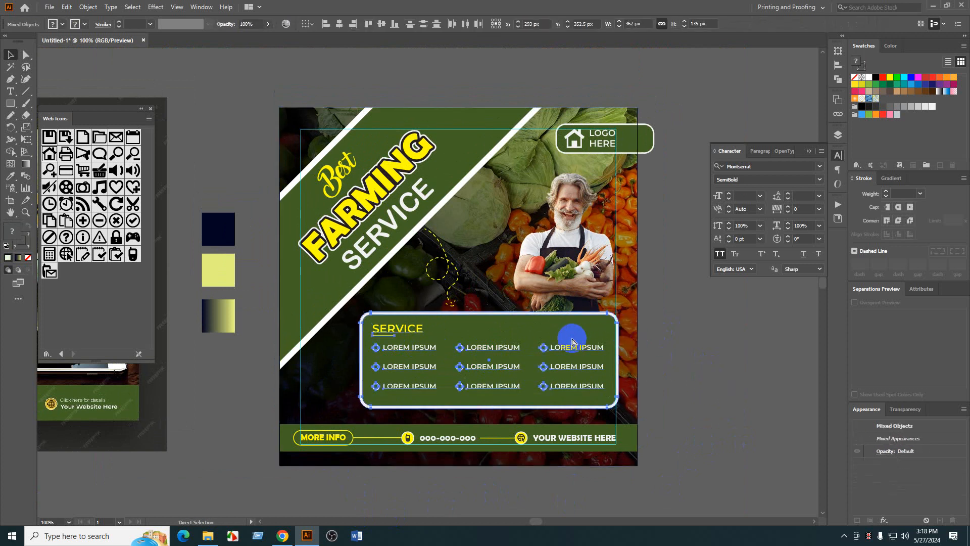
key(ctrl+g)
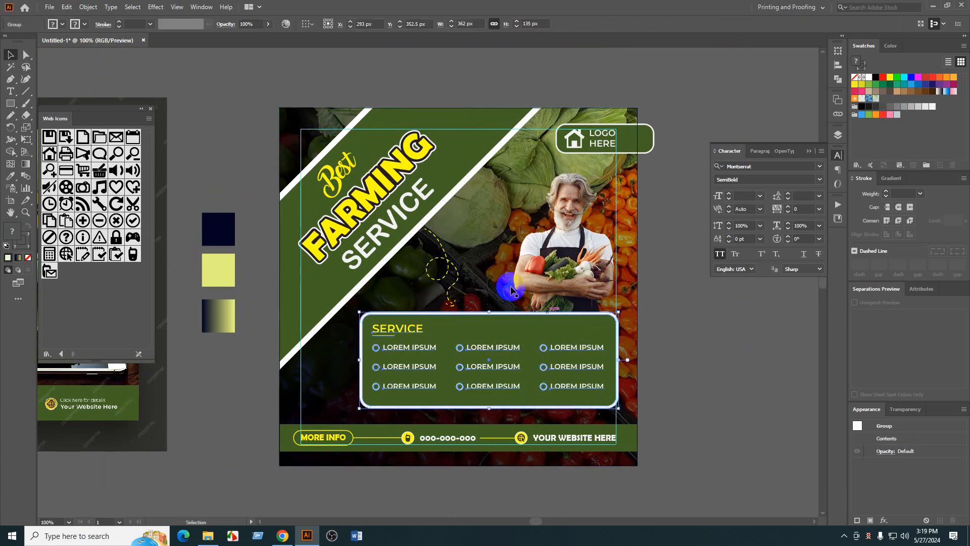
- Group the headline text and the diagonal green band with its white stripes
click(340, 182)
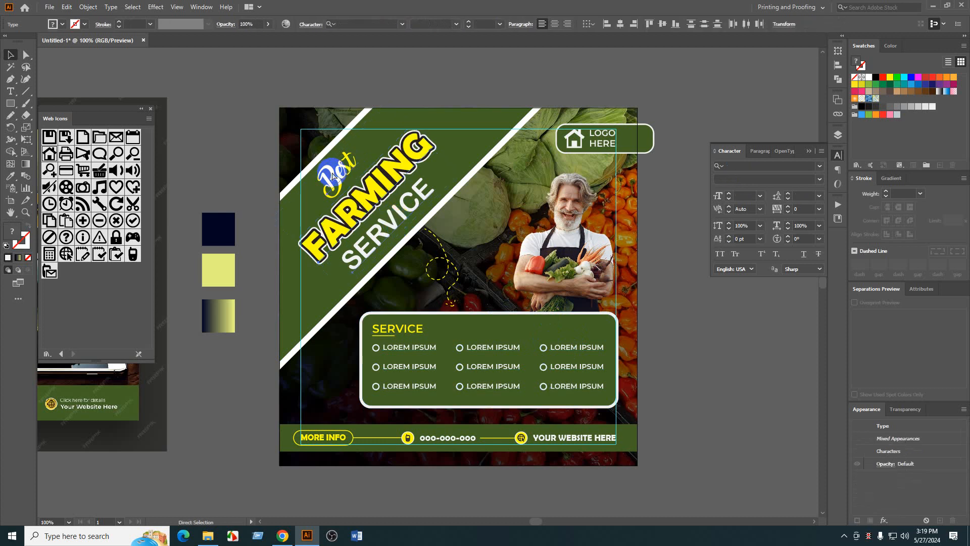
click(489, 165)
shift+click(489, 160)
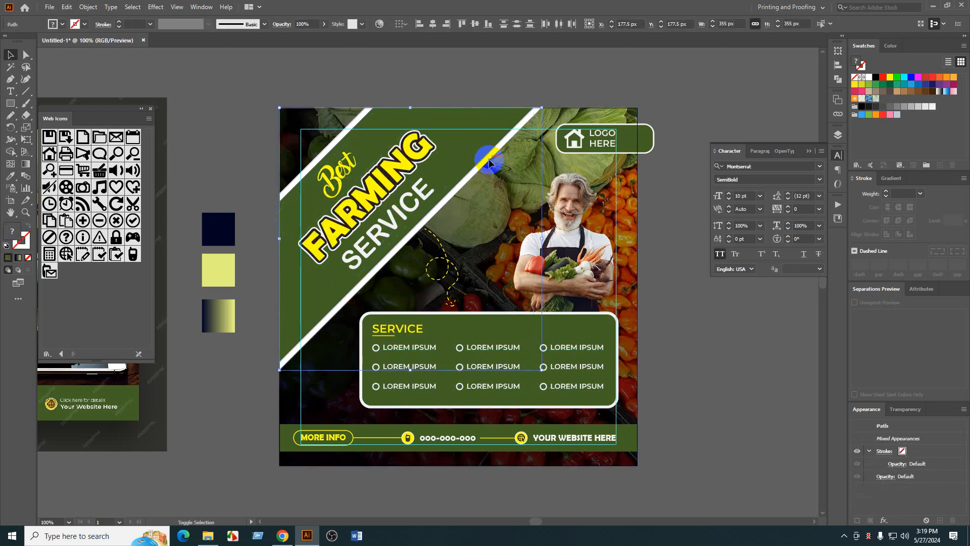
key(ctrl+g)
shift+click(379, 188)
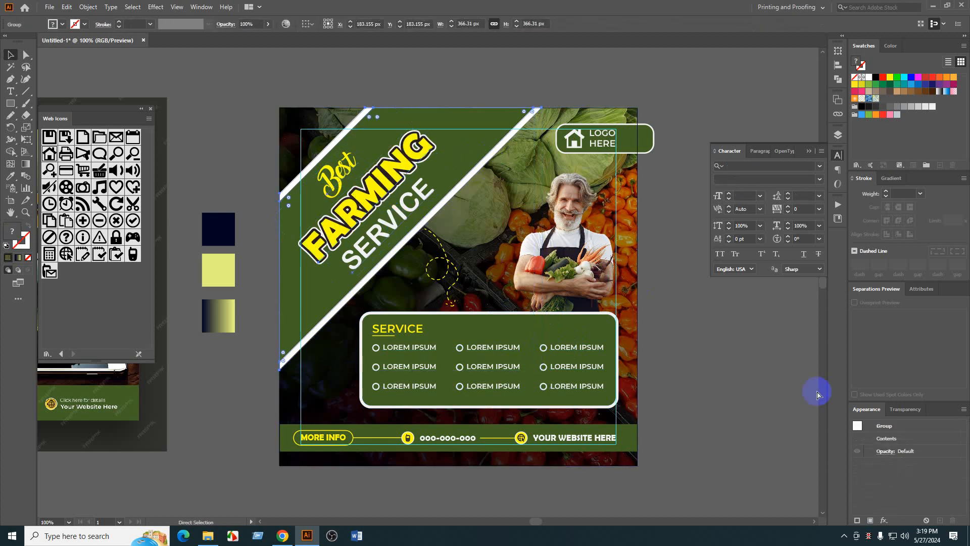
click(662, 259)
click(544, 262)
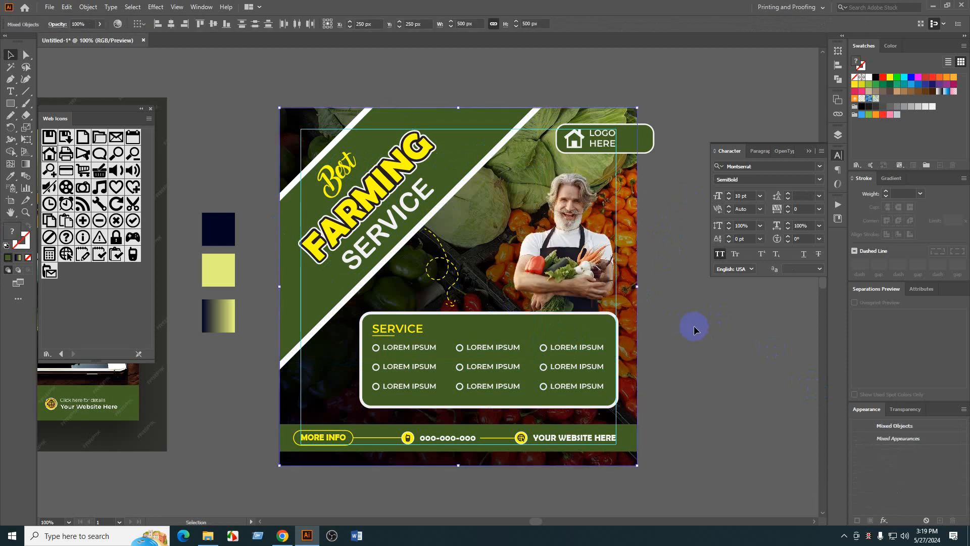
click(702, 342)
drag(694, 338, 702, 339)
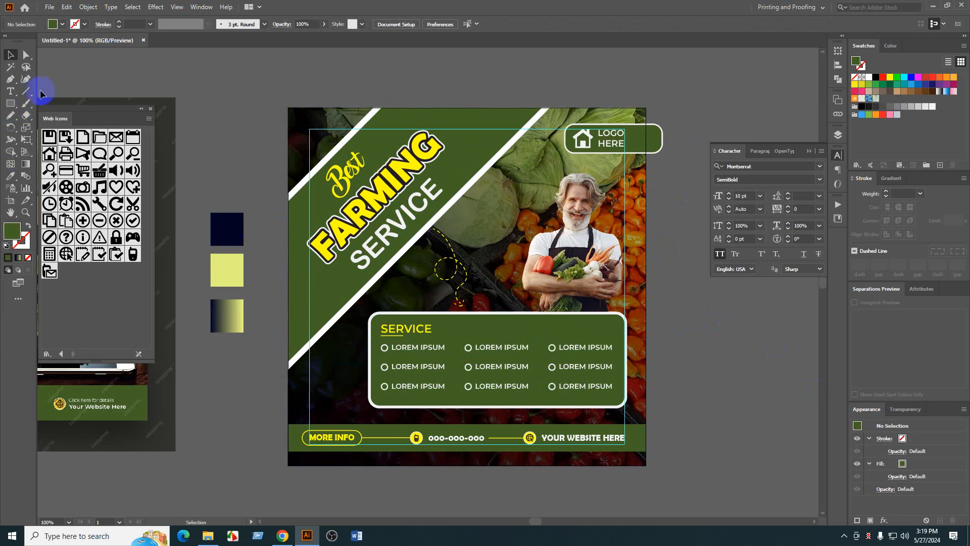
- Draw a green 500 × 500 px rectangle covering the whole artboard
scroll(389, 81, left, 3)
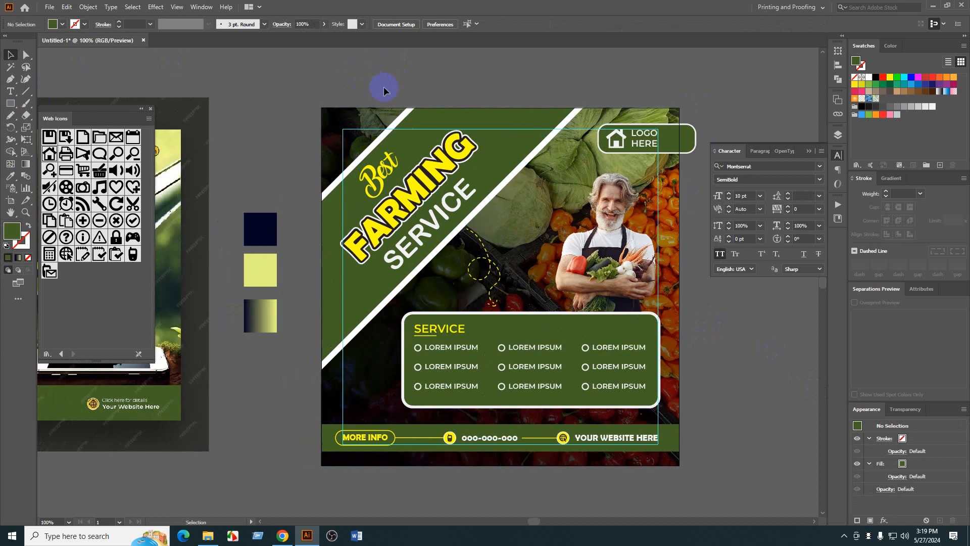
click(10, 103)
drag(324, 108, 675, 463)
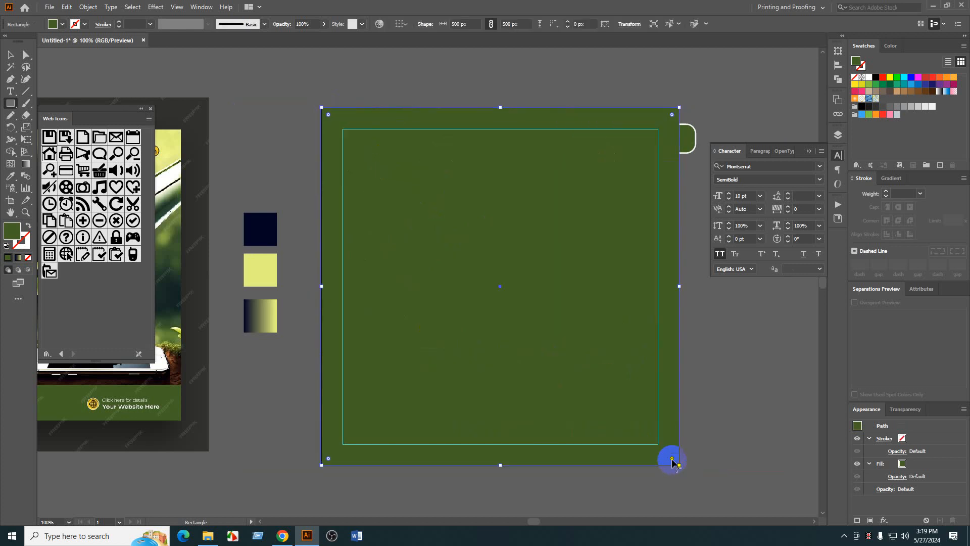
key(v)
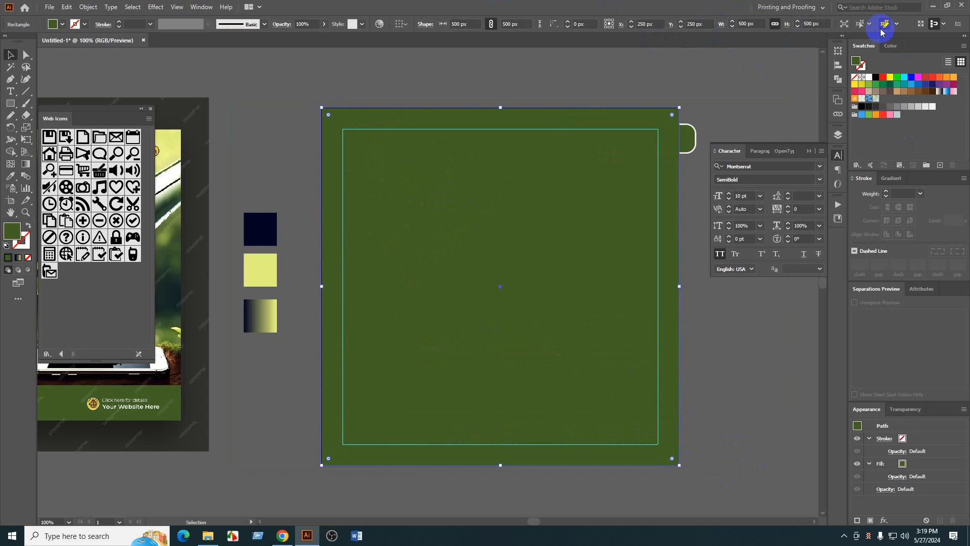
- Align the green square to the artboard's horizontal center, using the artboard as the alignment reference
click(380, 24)
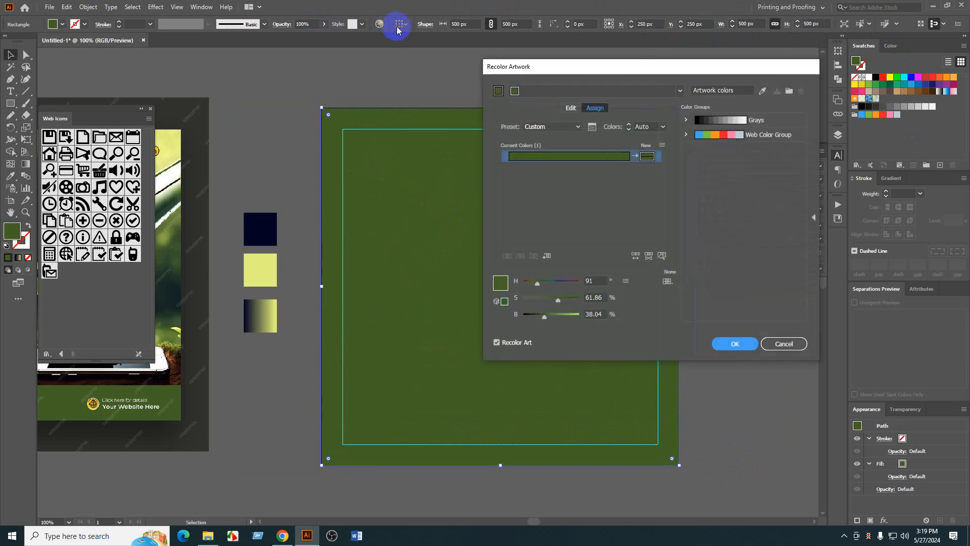
click(790, 341)
click(400, 24)
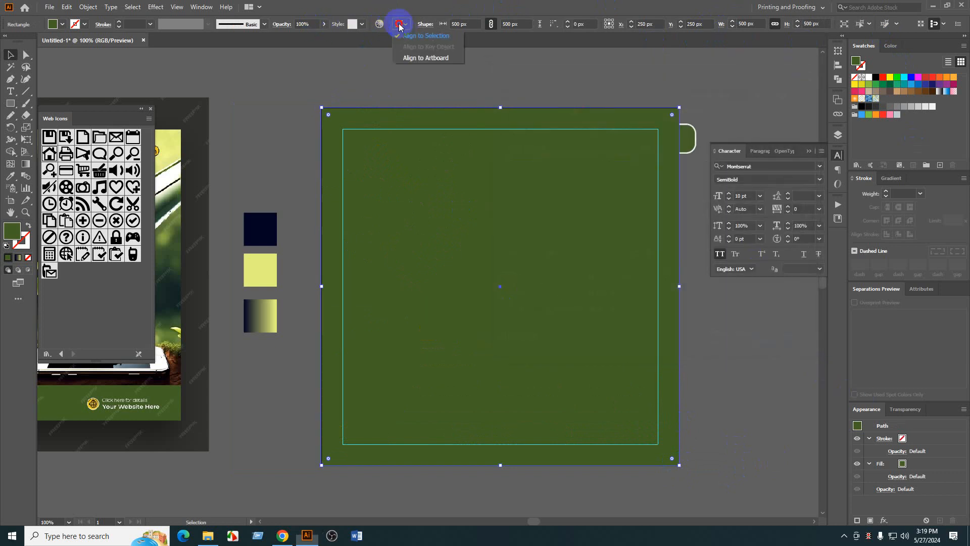
click(439, 59)
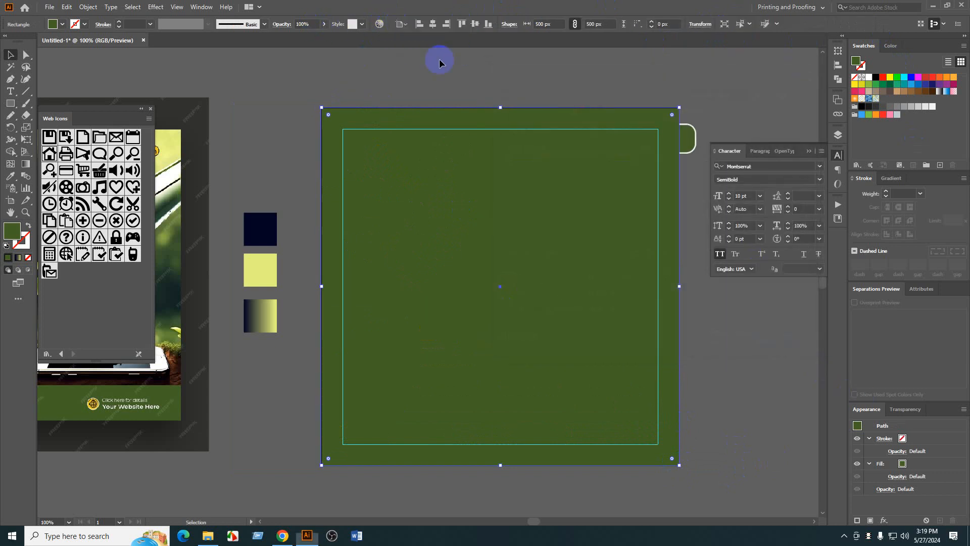
click(434, 23)
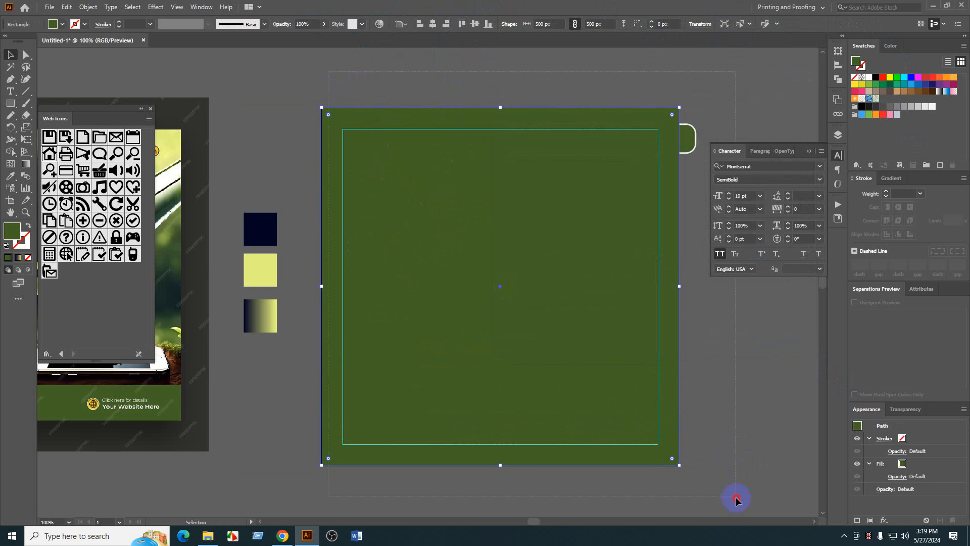
- Try to clip all the post artwork with the green square, and undo the clipping mask
key(ctrl+7)
key(a)
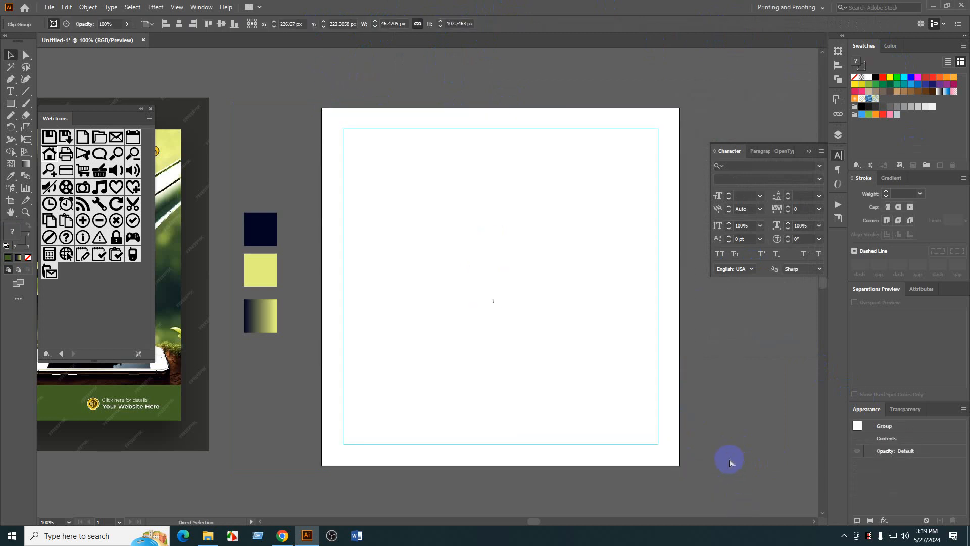
key(ctrl+z)
click(751, 409)
- Move the green square partly off the post and check the background overlay, headline group and farmer beneath it
click(495, 343)
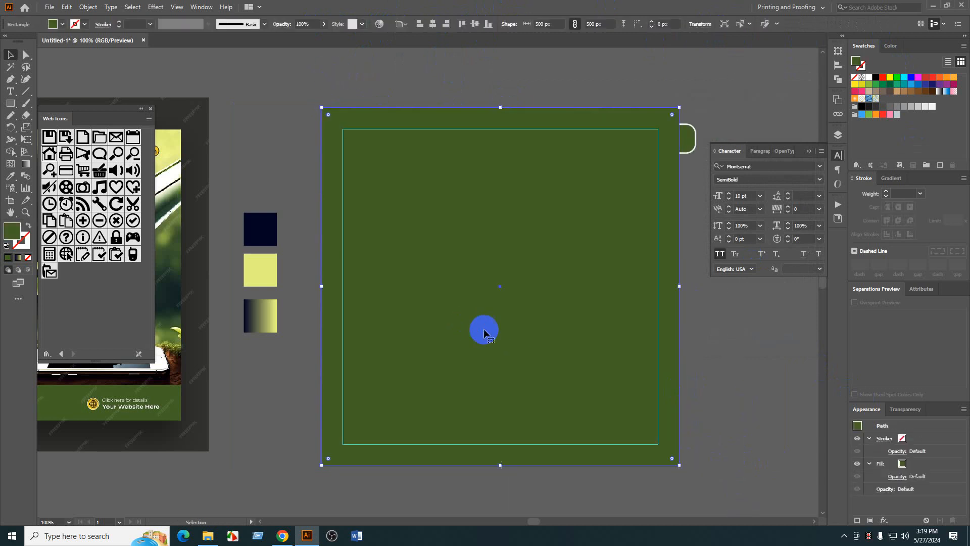
drag(587, 374, 459, 373)
drag(364, 367, 613, 389)
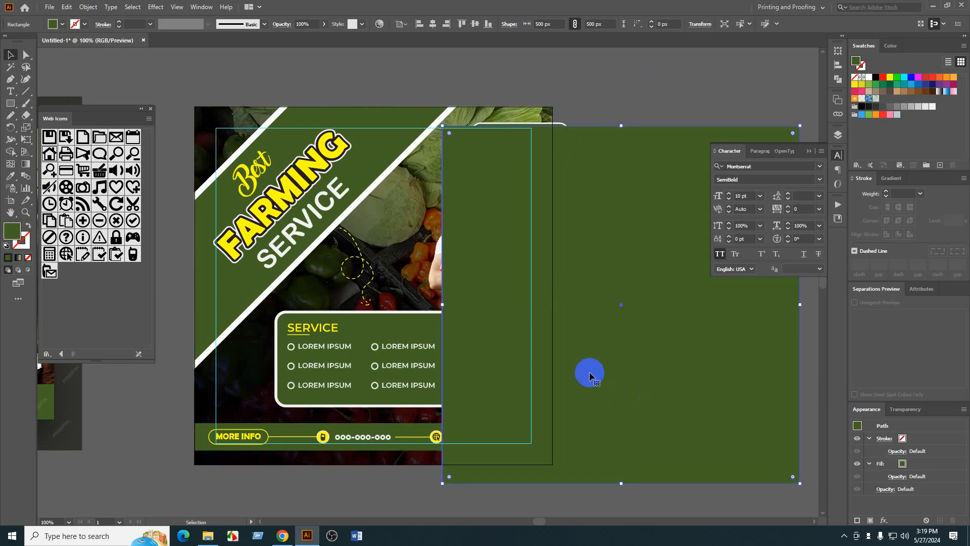
click(378, 270)
click(620, 114)
drag(621, 113, 637, 109)
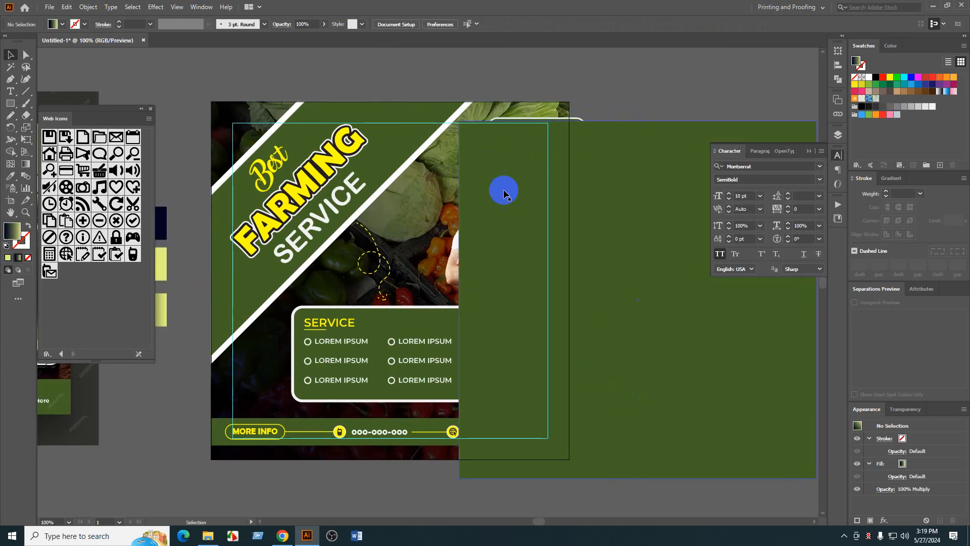
click(369, 179)
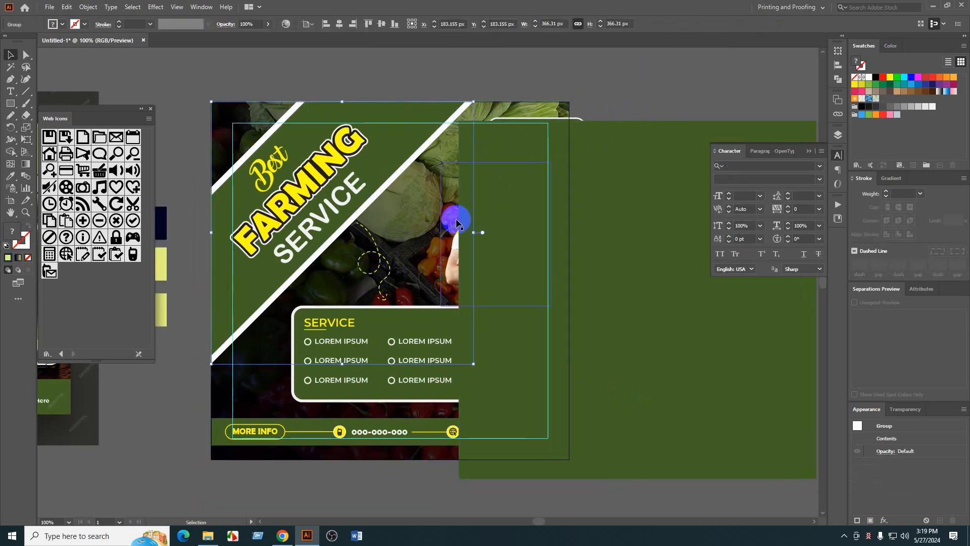
click(447, 267)
click(634, 93)
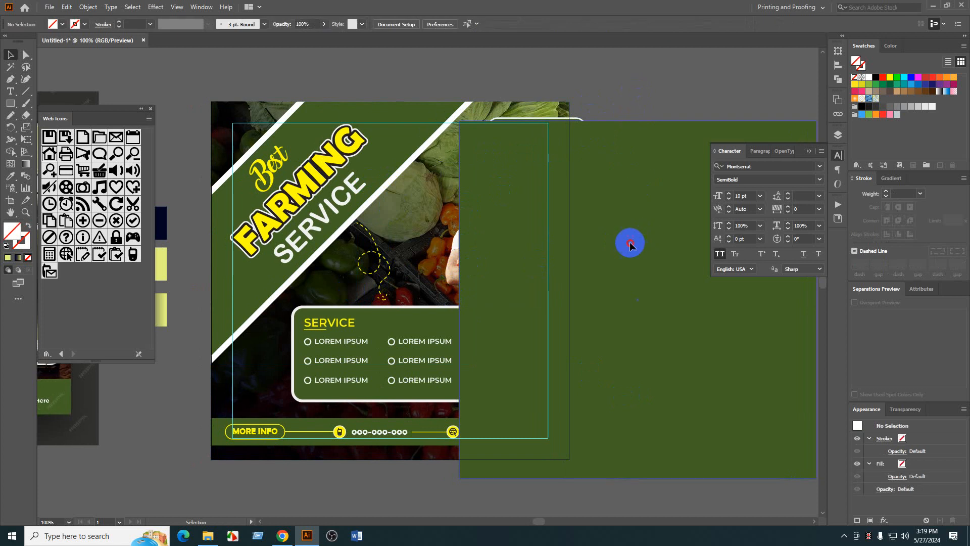
- Align the green square back over the artboard, cut and paste it, and align the pasted square to the artboard
click(630, 243)
click(445, 24)
click(466, 24)
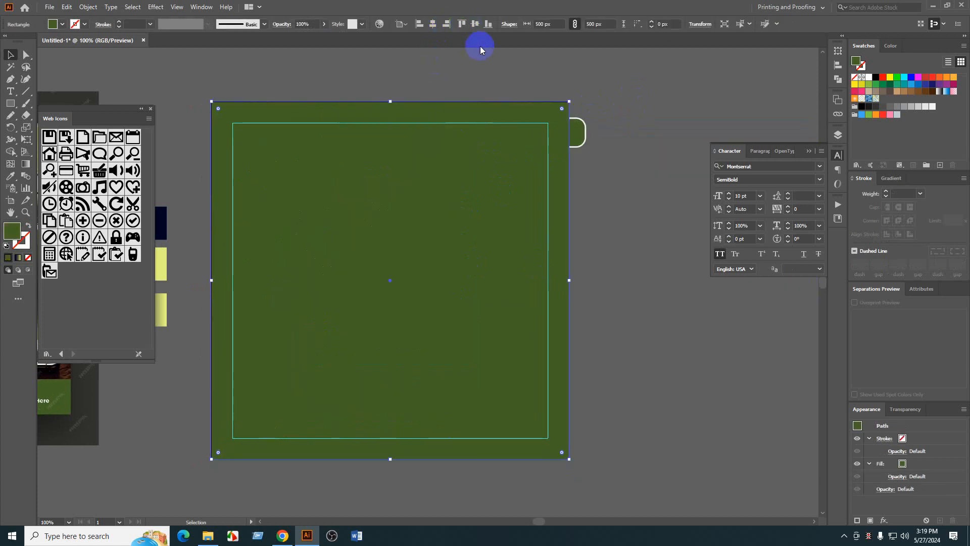
key(ctrl+x)
key(ctrl+v)
click(435, 26)
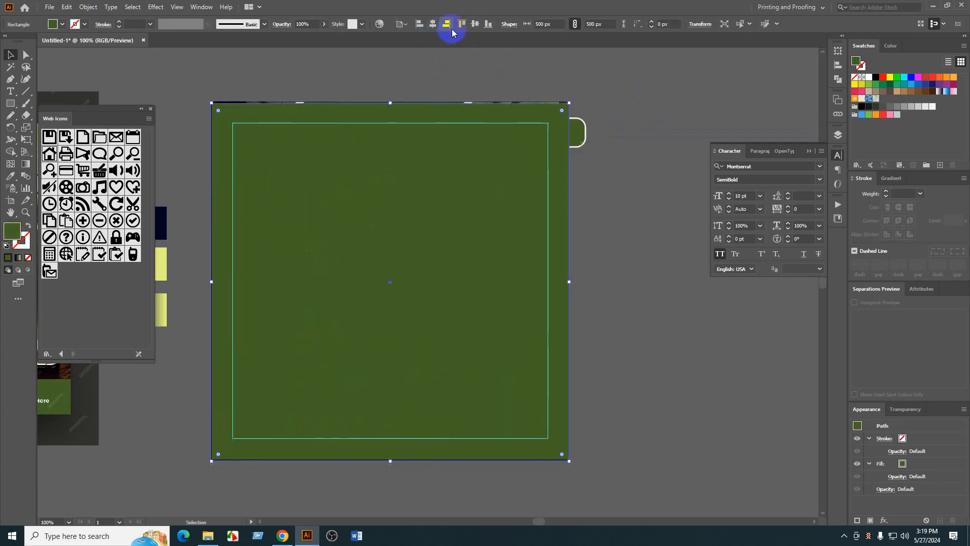
click(459, 27)
- Select everything on the artboard, try a second clipping mask with the pasted square, and undo it
click(315, 318)
drag(314, 319, 197, 442)
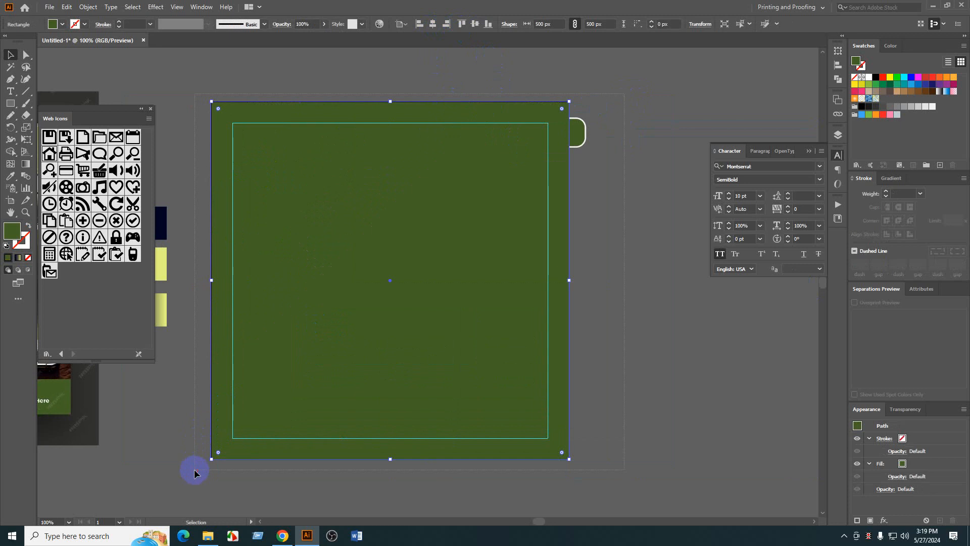
key(ctrl+7)
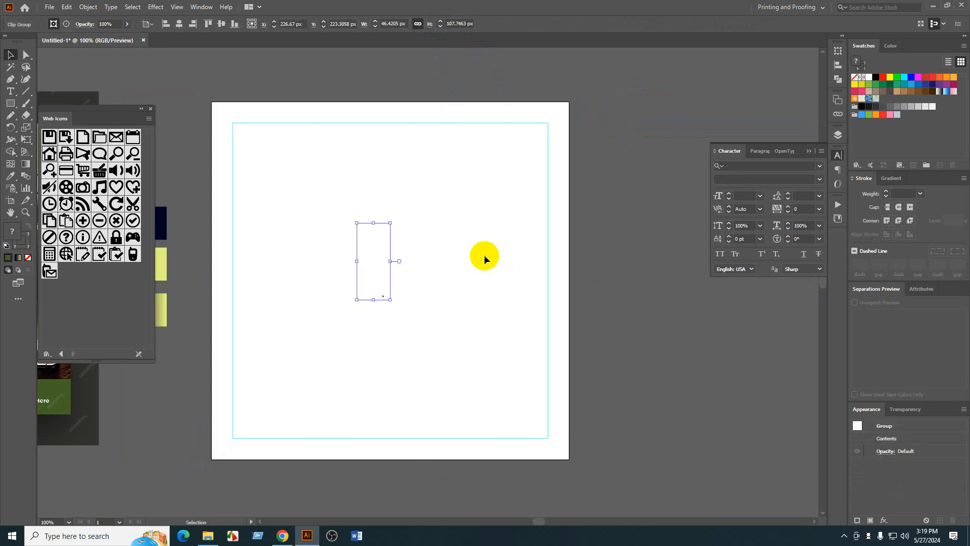
drag(385, 297, 440, 317)
key(ctrl+z)
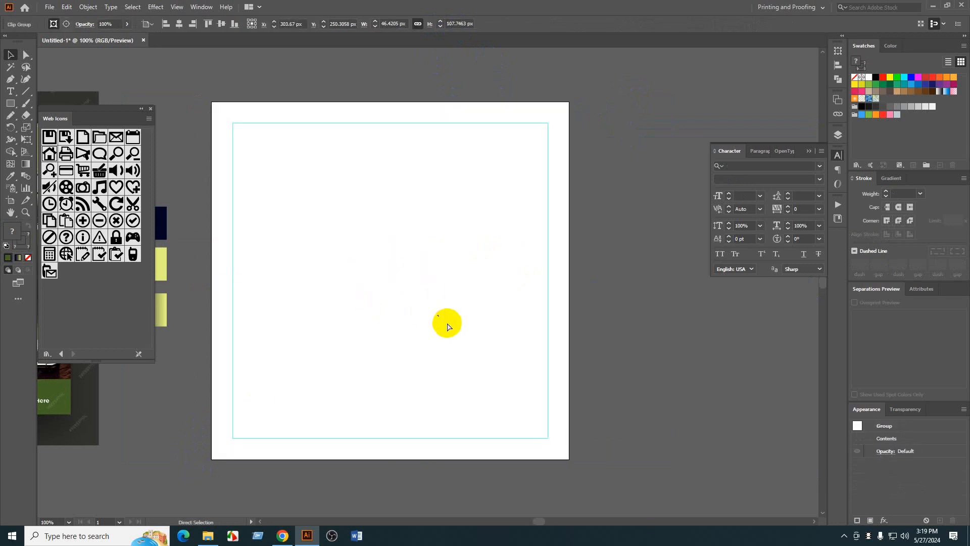
key(ctrl+z)
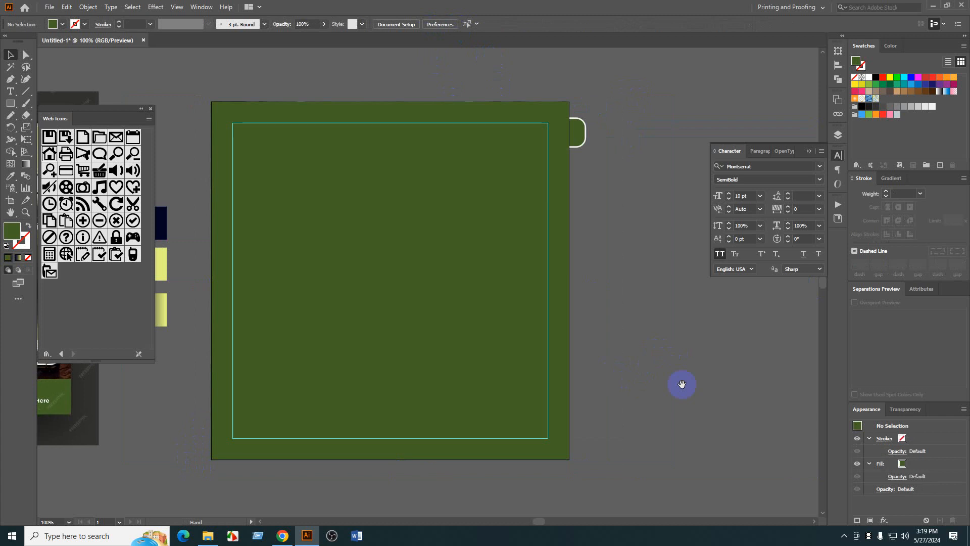
- Move the green square completely off the post onto the empty canvas to its right
scroll(682, 386, right, 3)
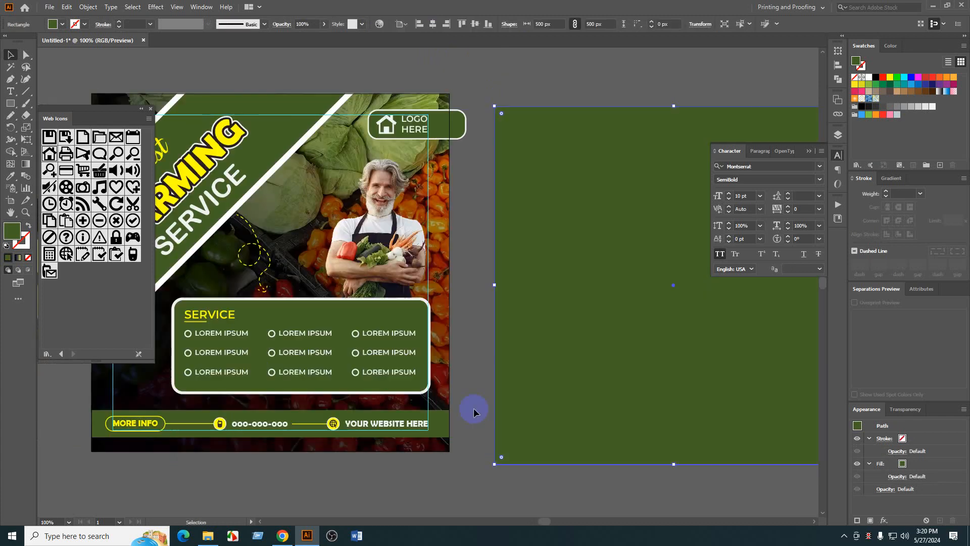
scroll(472, 407, left, 6)
scroll(532, 235, up, 1)
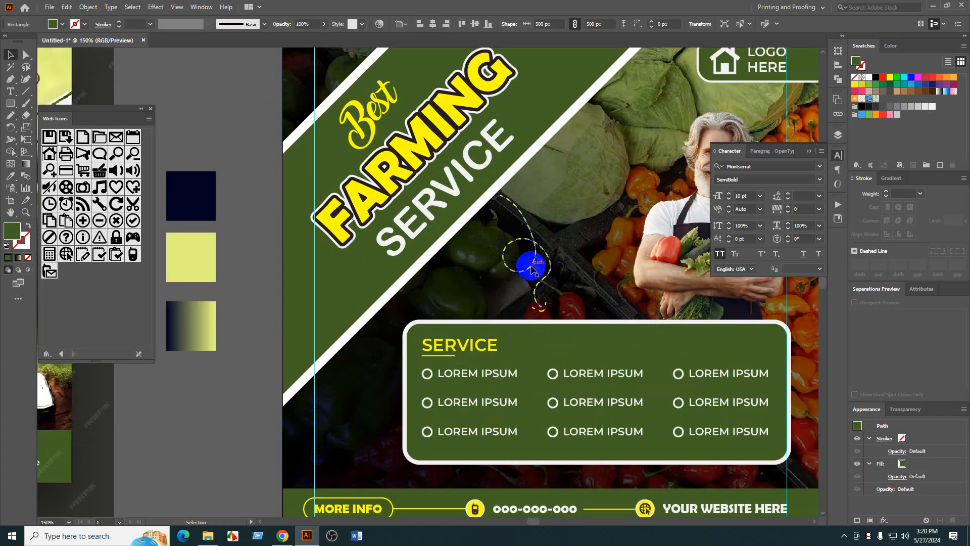
- Expand the appearance of the yellow dashed swirl arrow, and expand the resulting group into filled shapes
click(533, 267)
click(10, 54)
click(82, 8)
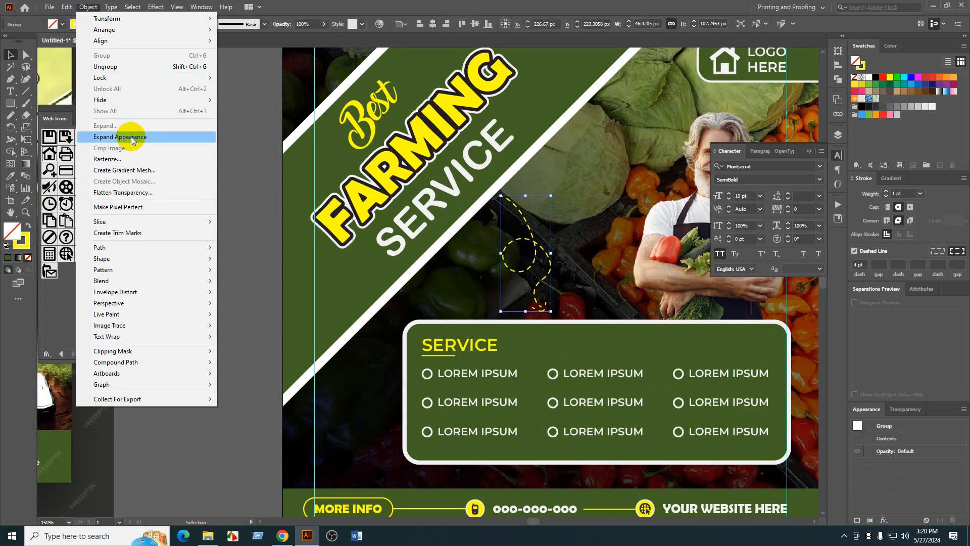
click(129, 140)
click(88, 7)
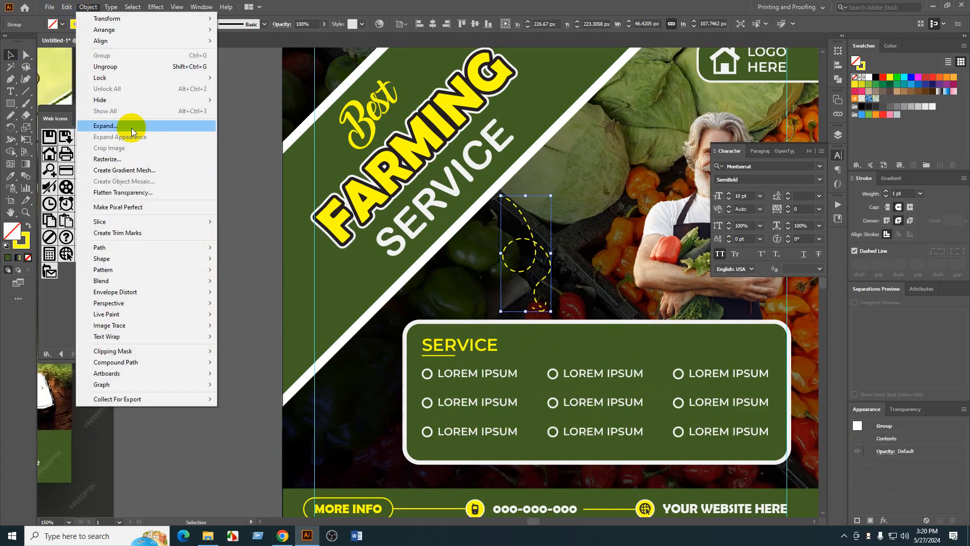
click(130, 128)
key(Return)
click(238, 184)
- Align the green square over the artboard, try a clipping mask with it, and undo the mask
drag(277, 192, 123, 178)
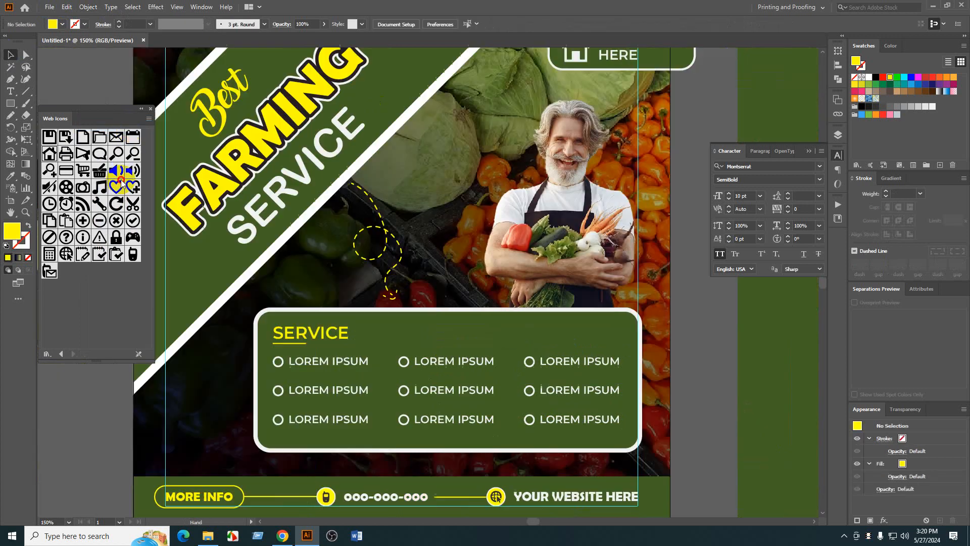
drag(289, 500, 300, 453)
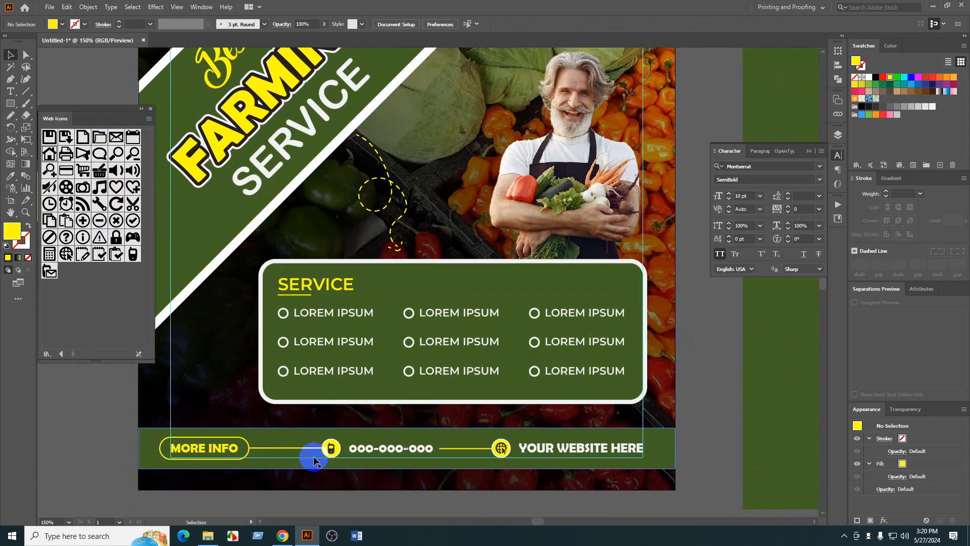
scroll(566, 463, down, 2)
click(695, 416)
drag(757, 401, 733, 399)
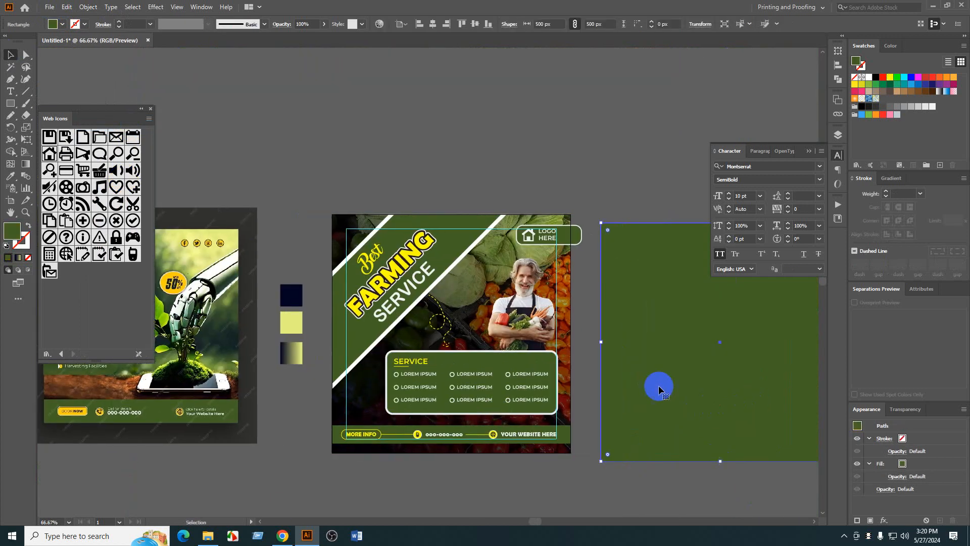
click(461, 24)
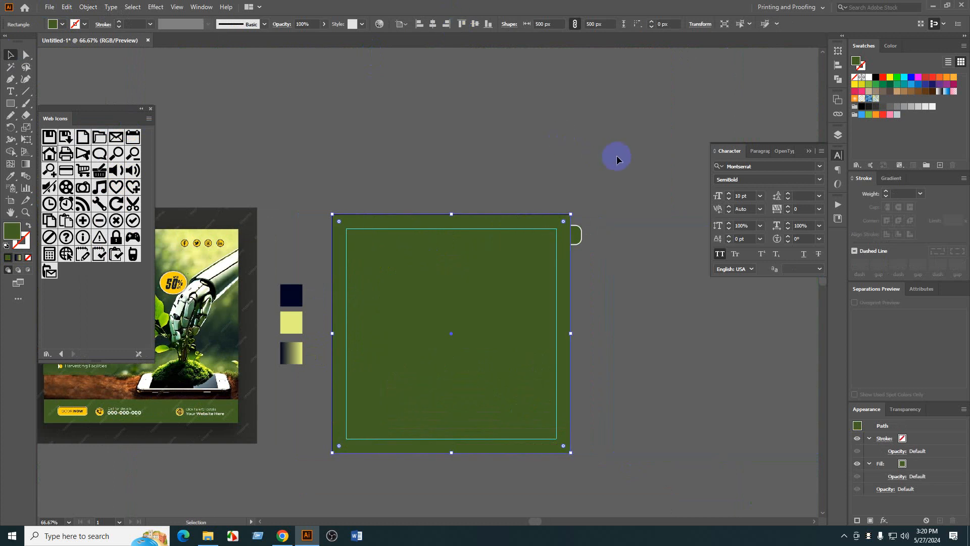
key(ctrl+7)
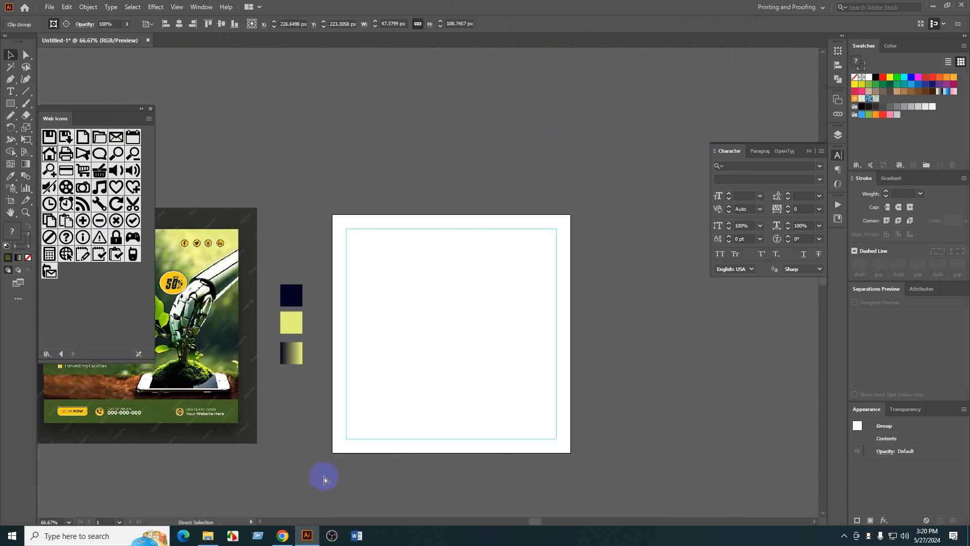
key(ctrl+z)
- Move the green square off the post onto the empty canvas to its right again
click(600, 413)
drag(599, 413, 615, 365)
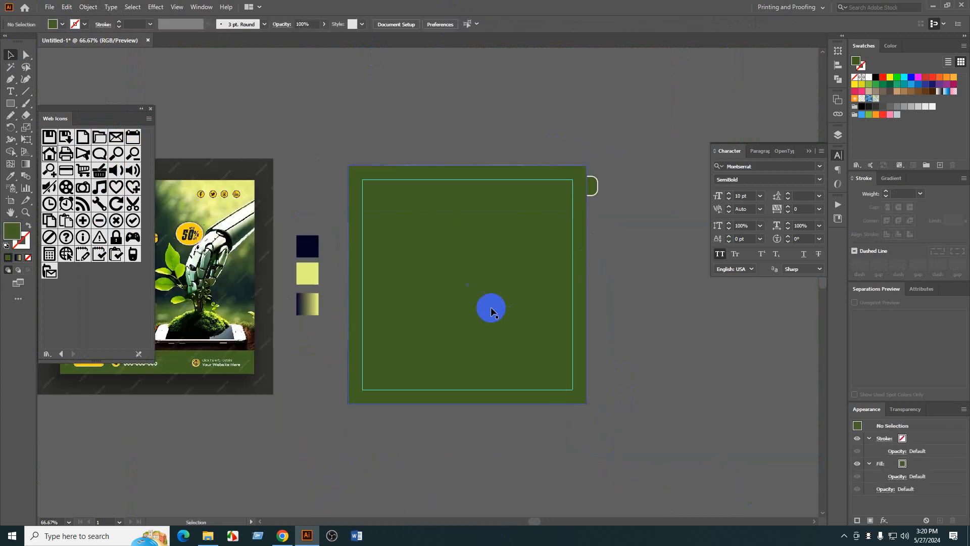
drag(491, 308, 719, 368)
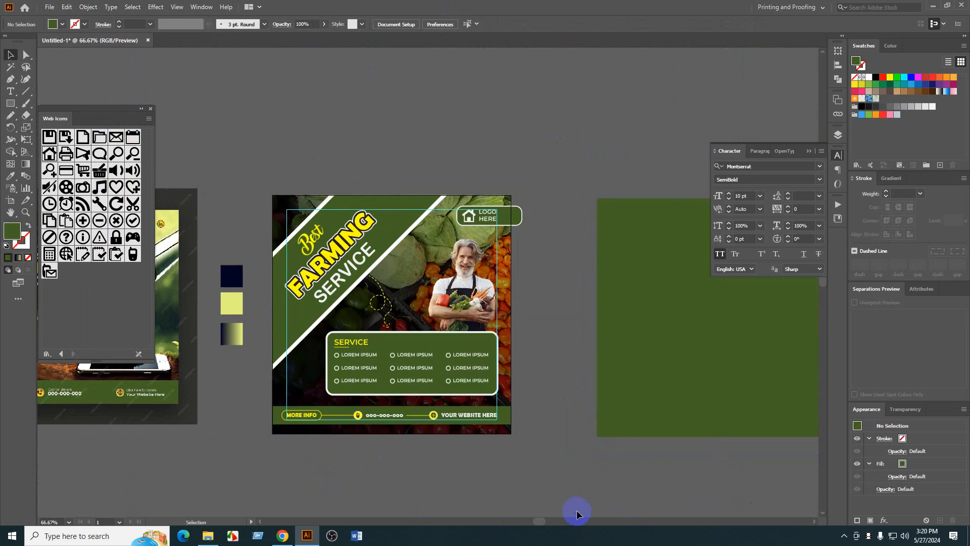
- Trim the part of the logo frame that overhangs the post's right edge, using the Shape Builder with the background overlay
scroll(463, 373, up, 1)
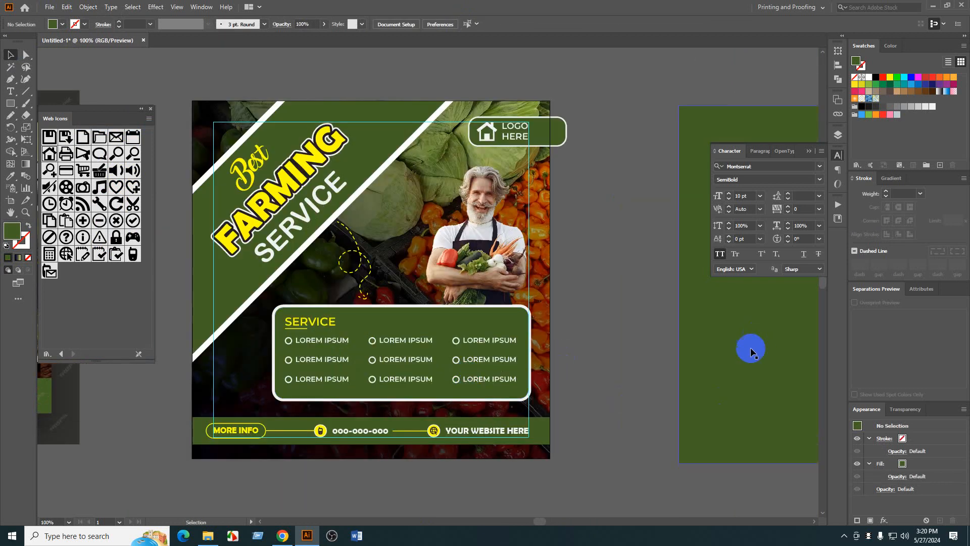
scroll(556, 145, up, 1)
click(539, 245)
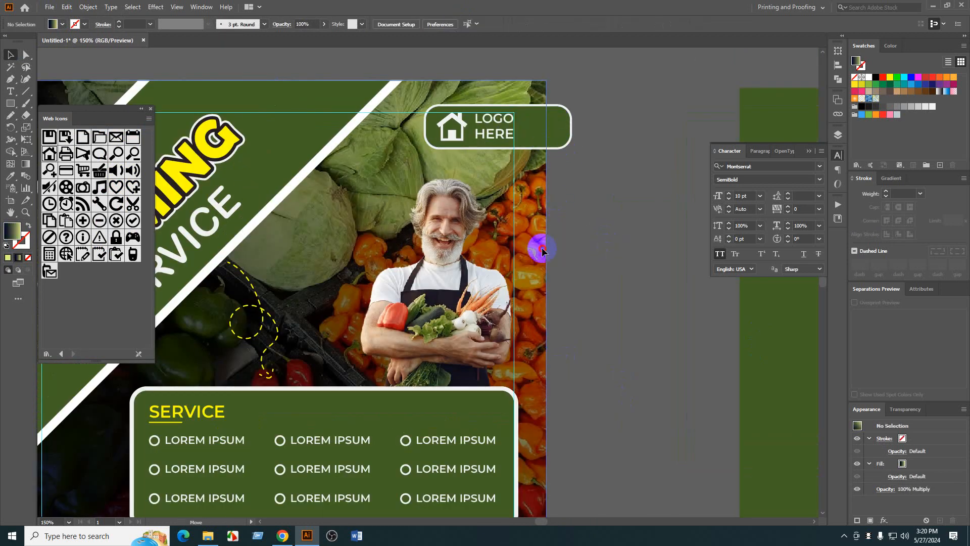
drag(576, 94, 542, 169)
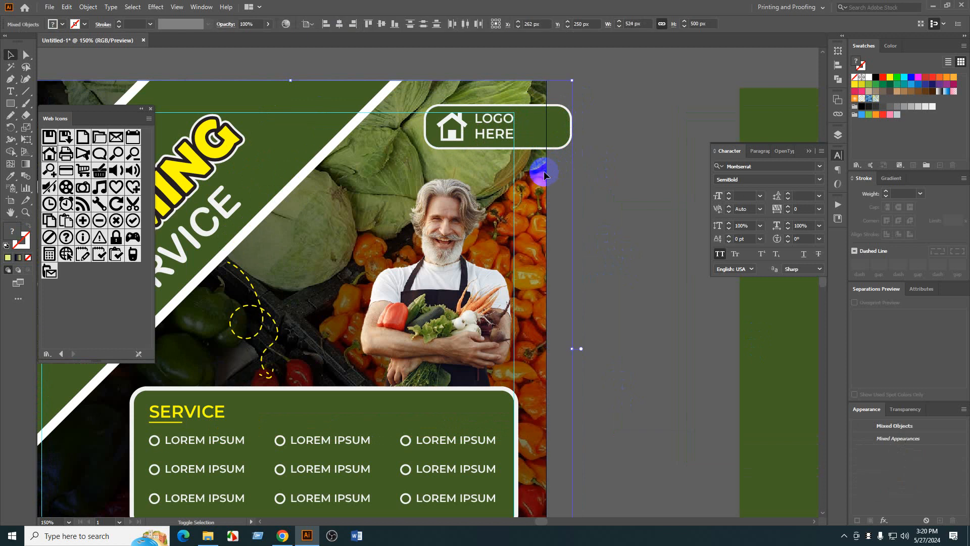
click(11, 152)
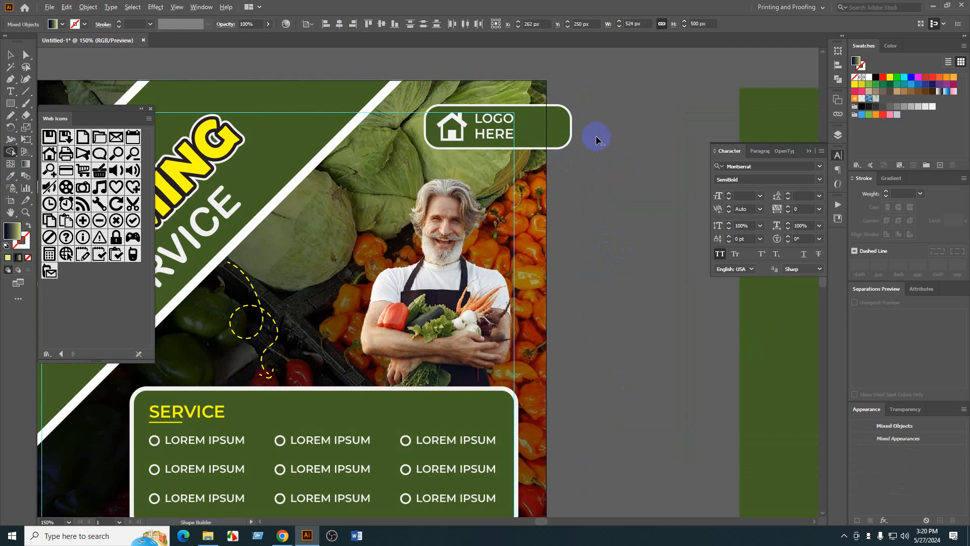
alt+click(557, 138)
key(v)
click(604, 204)
- Delete the green square beside the post and the three colour sample squares on its other side
scroll(607, 217, down, 2)
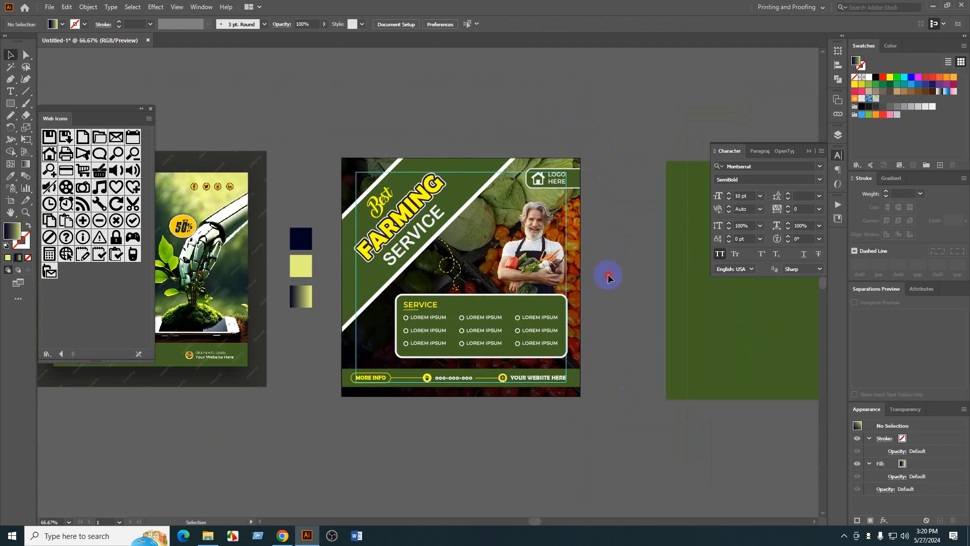
mouse_move(681, 314)
mouse_down()
mouse_move(625, 309)
mouse_move(674, 317)
mouse_up()
click(625, 308)
key(Delete)
drag(274, 225, 303, 342)
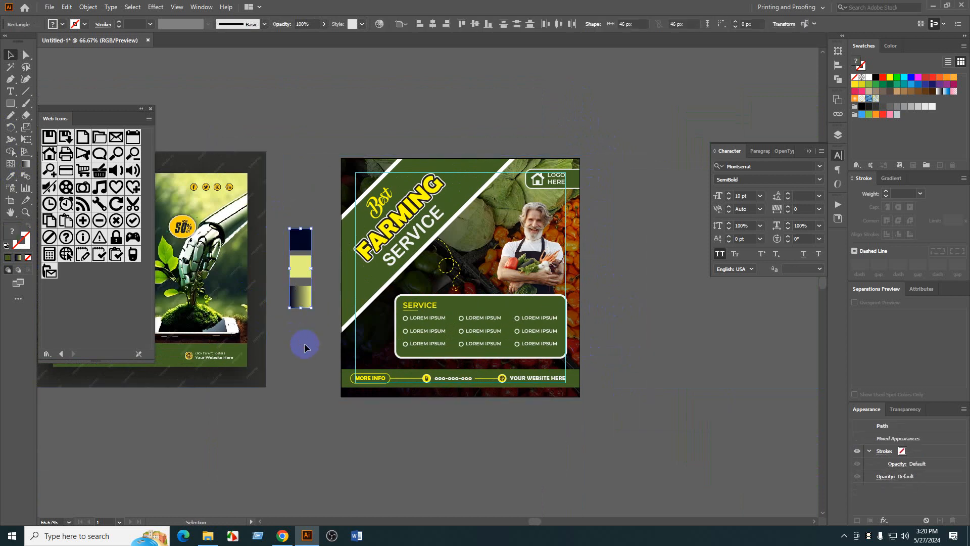
key(Delete)
- Select all the post's artwork, try to group it, and undo the grouping
key(space)
key(ctrl+1)
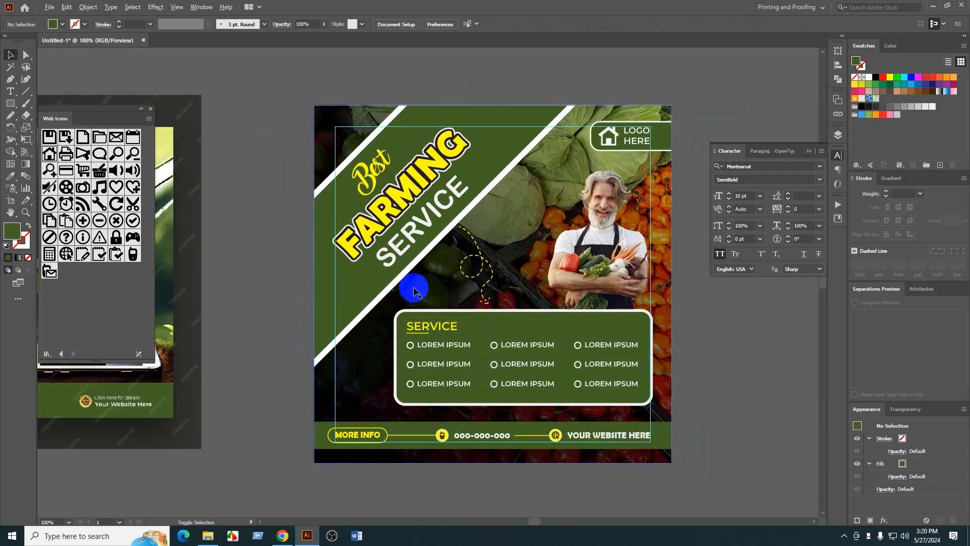
drag(287, 100, 669, 493)
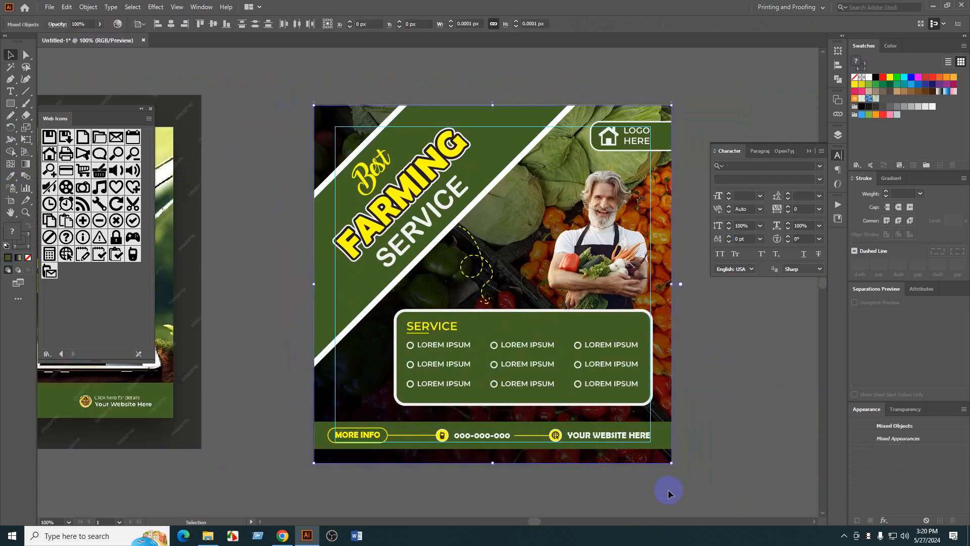
key(ctrl+g)
key(ctrl+z)
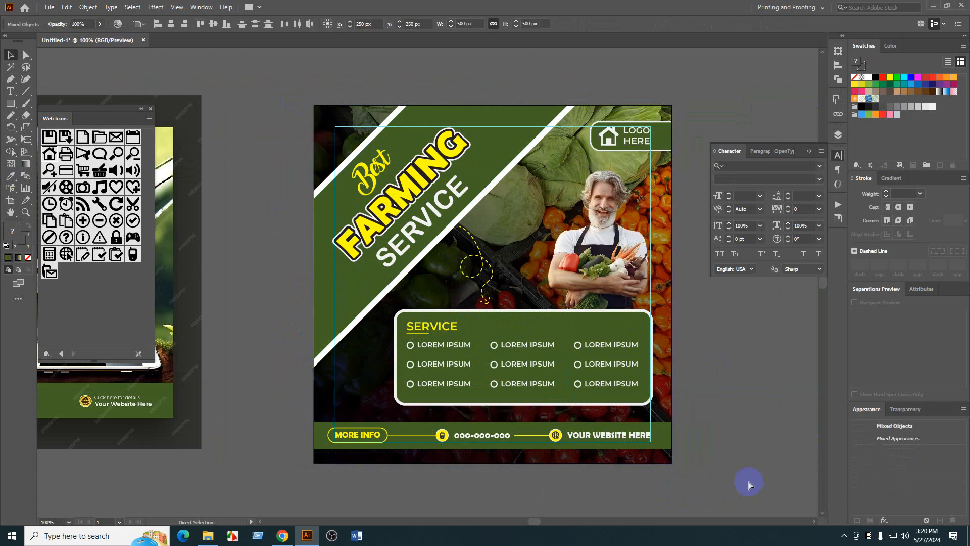
click(749, 485)
key(space)
drag(765, 455, 702, 453)
- Bring the farmer photo to the front of all the artwork
click(587, 256)
right_click(532, 254)
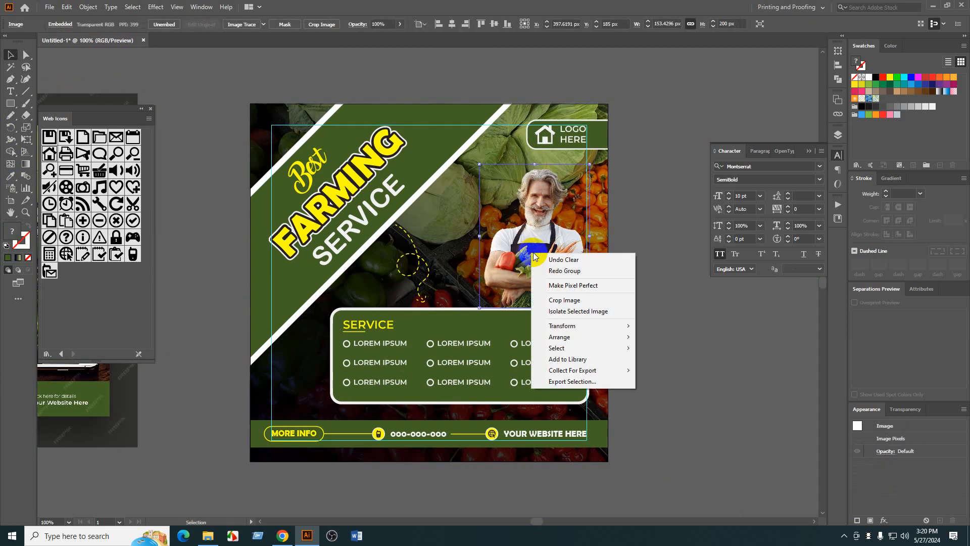
click(701, 335)
right_click(549, 274)
mouse_move(606, 356)
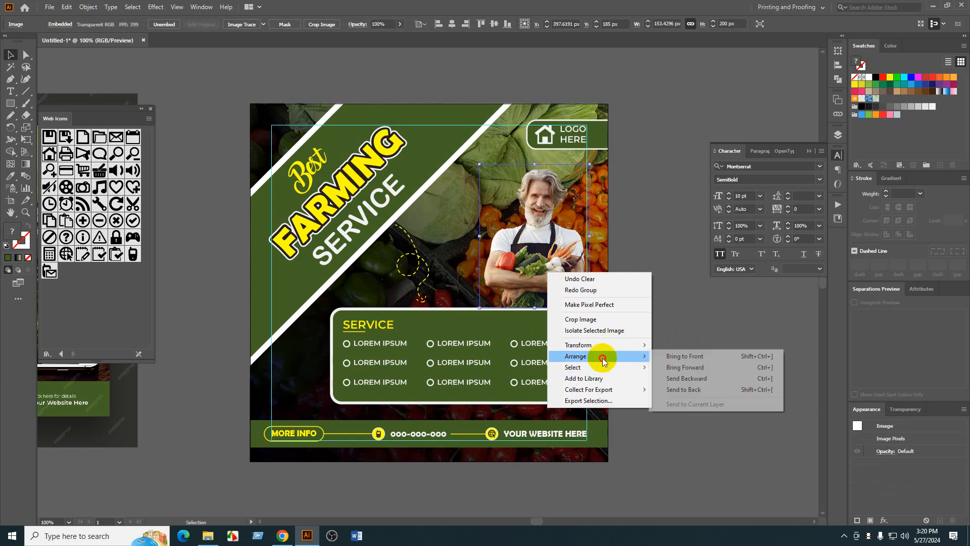
click(688, 357)
click(699, 373)
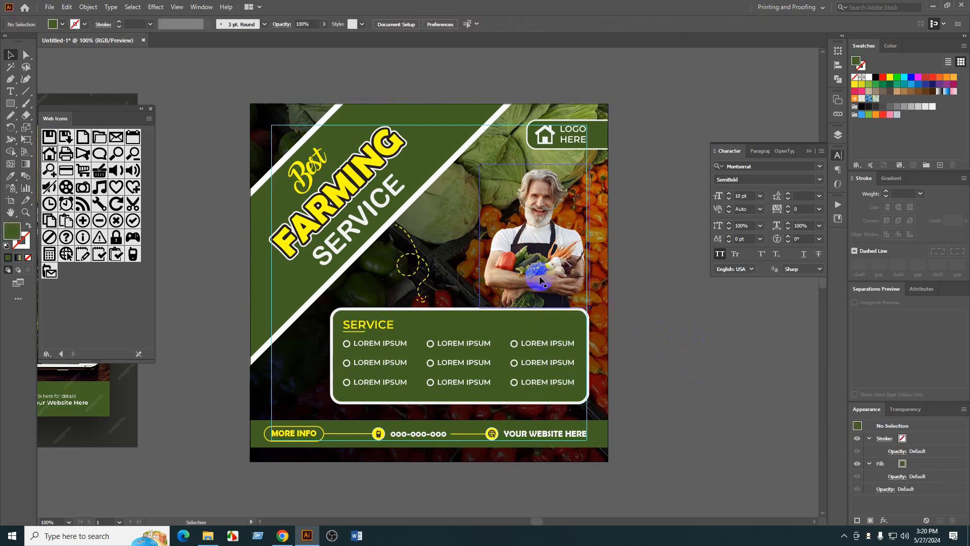
- Move the whole post off the artboard, try to group it there, and undo both changes
drag(661, 108, 220, 451)
drag(348, 365, 574, 394)
key(ctrl)
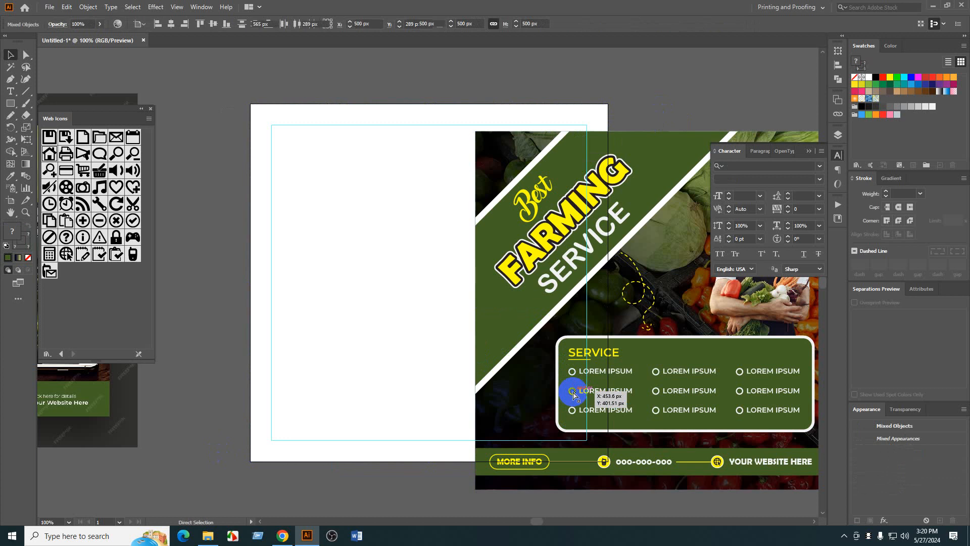
key(ctrl+g)
key(ctrl+z)
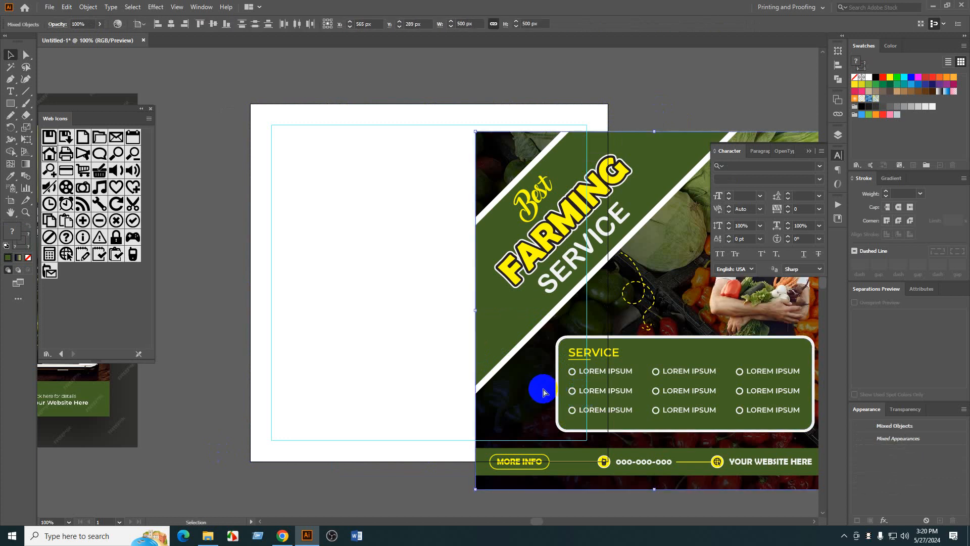
key(ctrl+z)
- Delete the reference Virtual Farming Services design from the canvas beside the post
click(682, 407)
scroll(685, 399, down, 2)
drag(515, 474, 578, 466)
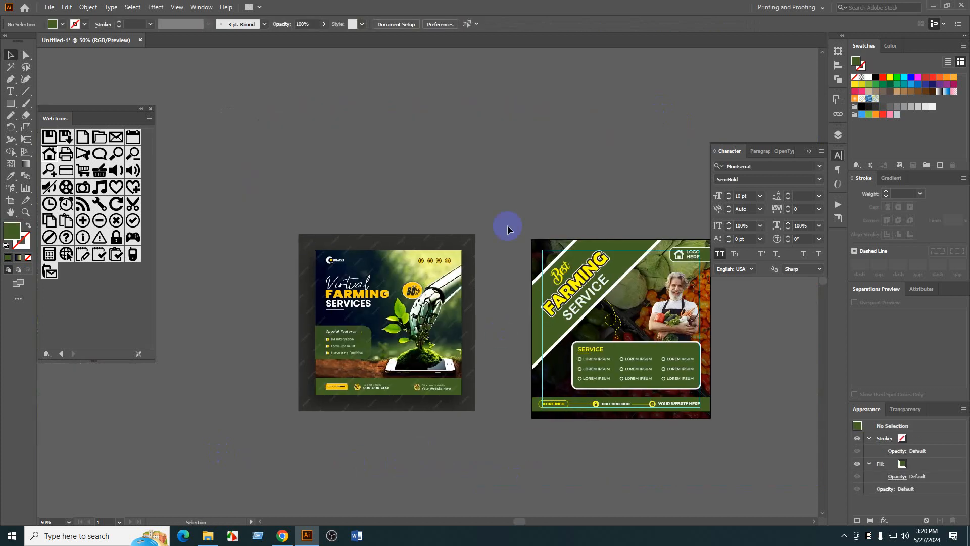
drag(507, 228, 238, 454)
key(Delete)
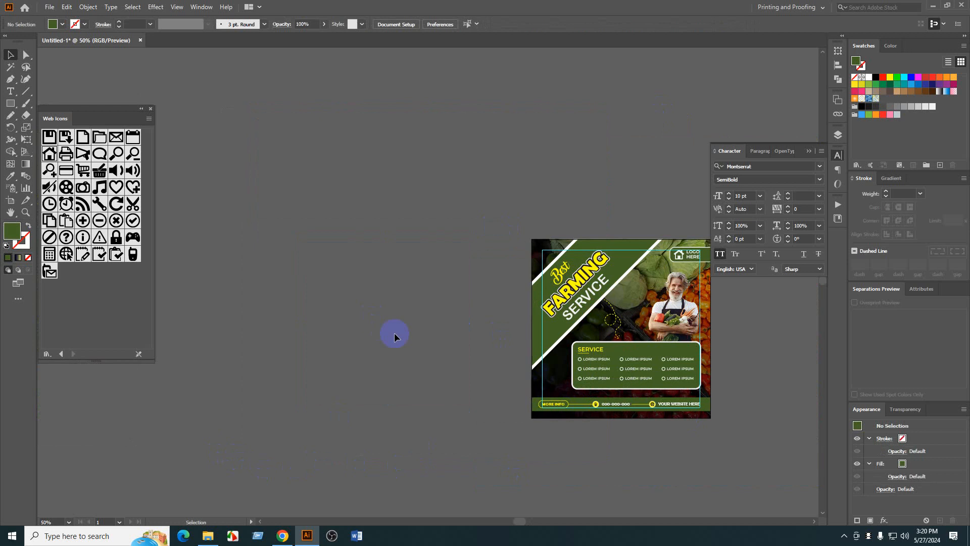
- Try to unembed the farmer photo as a Photoshop file, cancel the save, and deselect the photo
drag(395, 333, 277, 296)
scroll(677, 367, up, 1)
drag(560, 410, 568, 416)
scroll(528, 295, up, 1)
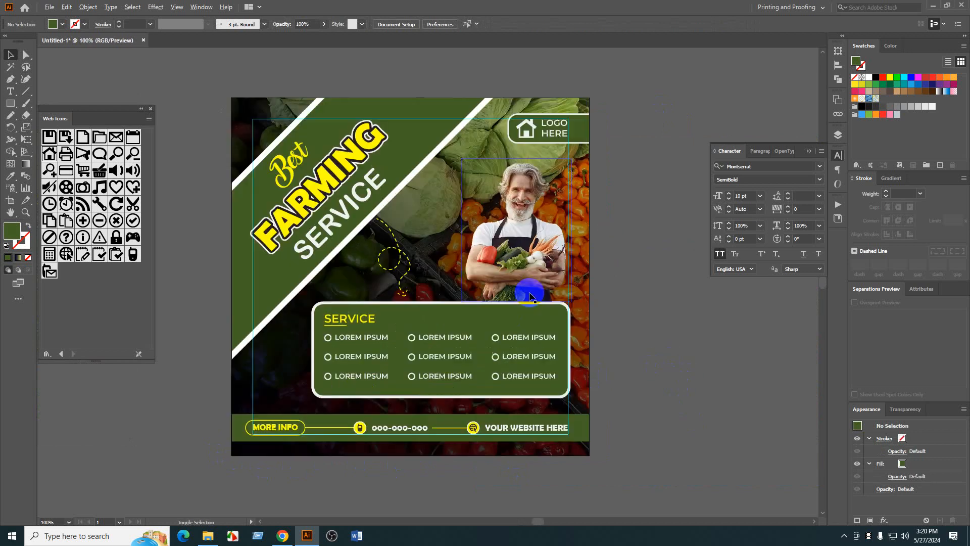
click(545, 259)
click(466, 194)
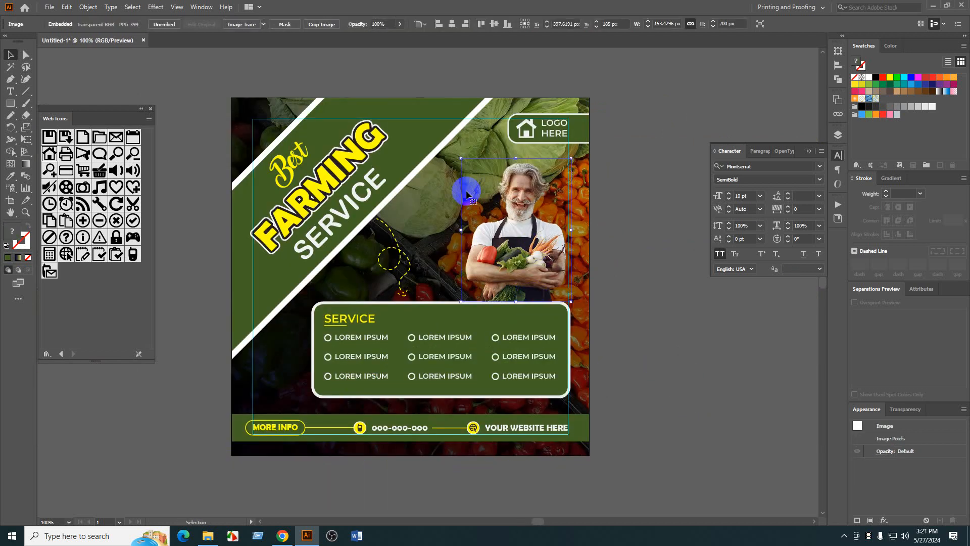
click(156, 24)
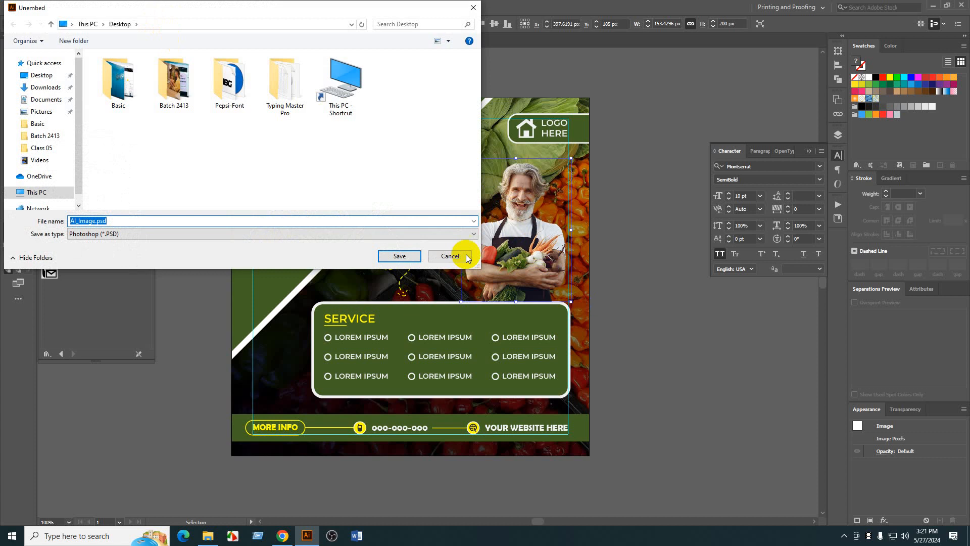
click(462, 254)
click(402, 69)
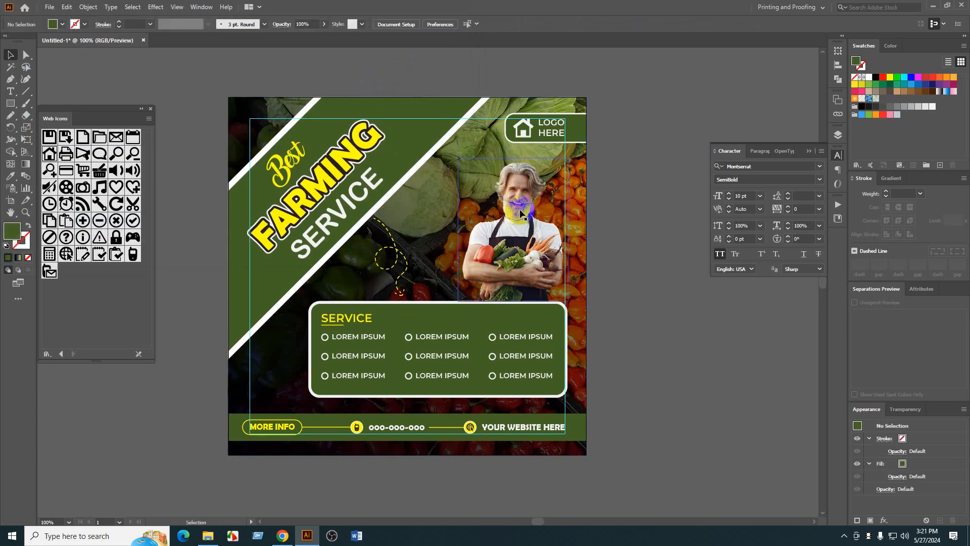
click(419, 115)
click(311, 51)
click(306, 108)
click(622, 279)
drag(589, 316, 599, 314)
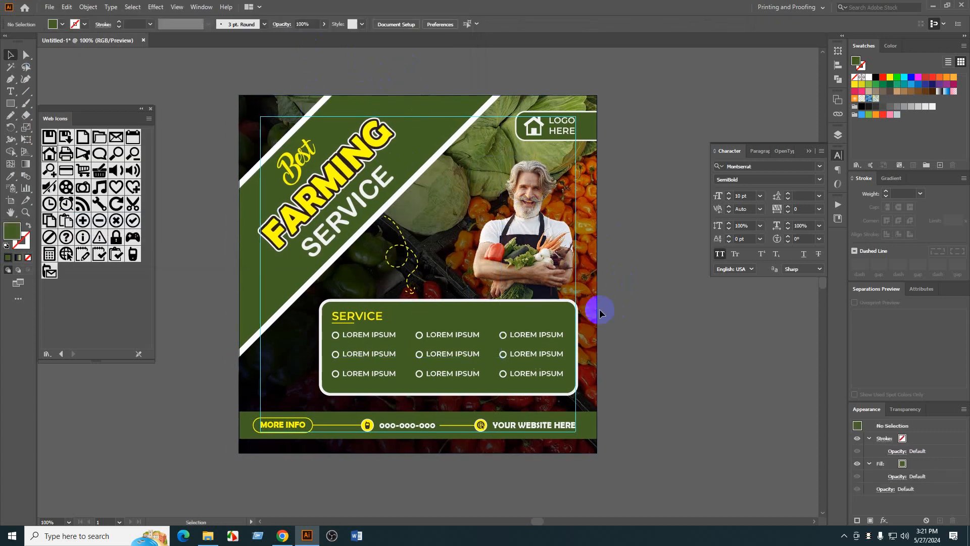
- Collapse the Character panel and close the Web Icons panel to clear the workspace around the post
click(821, 150)
click(810, 150)
click(811, 151)
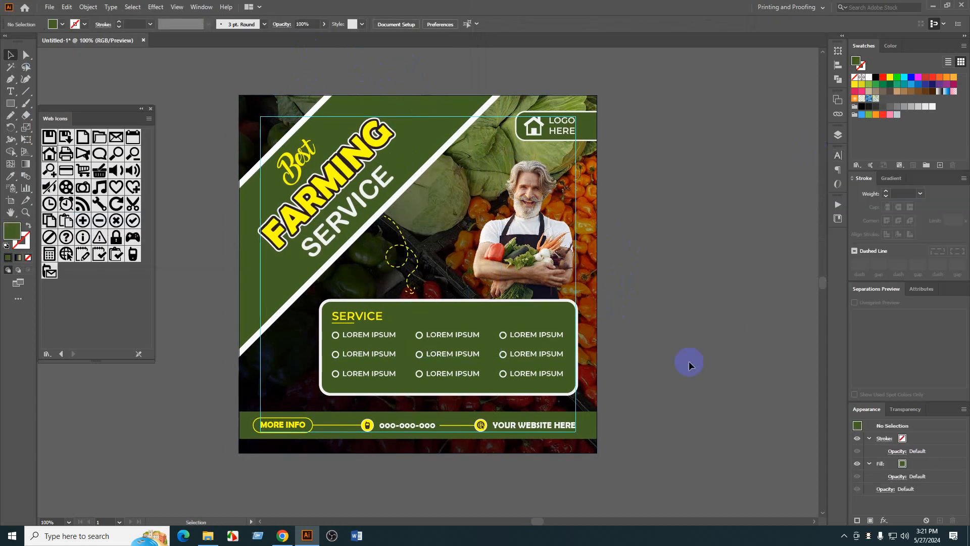
drag(634, 392, 654, 359)
scroll(664, 371, down, 1)
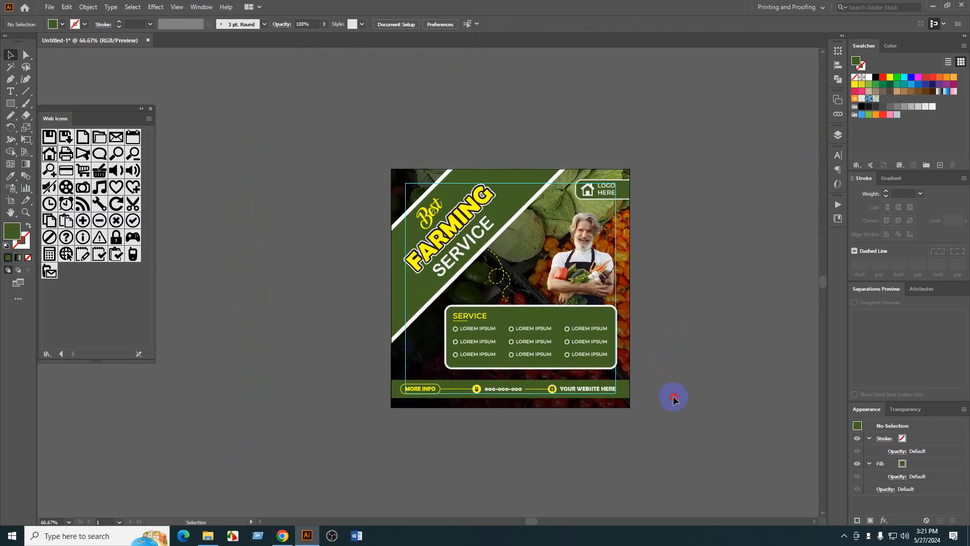
drag(674, 400, 653, 404)
click(150, 109)
- Hide the guides and show the finished post in full-screen presentation mode
drag(310, 189, 267, 183)
drag(306, 127, 647, 459)
click(691, 249)
right_click(689, 205)
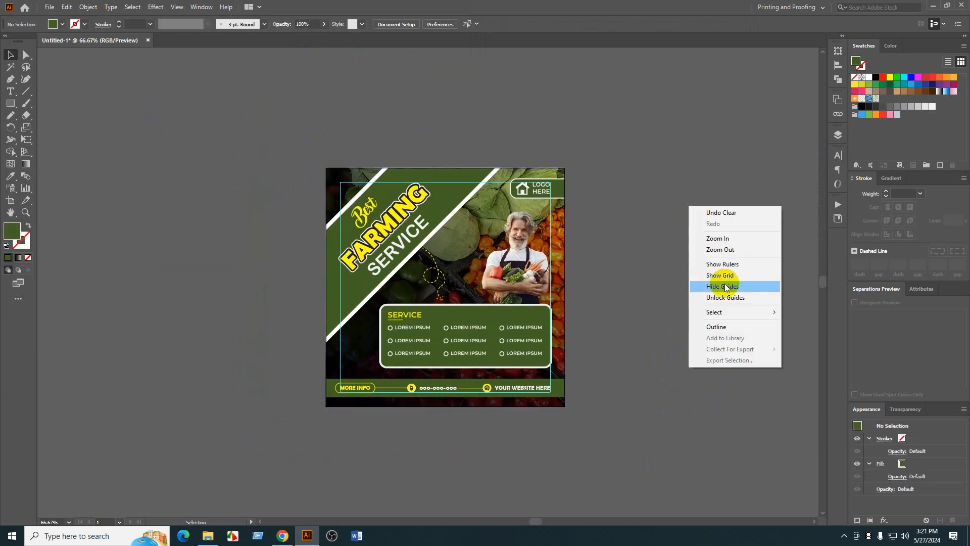
click(735, 286)
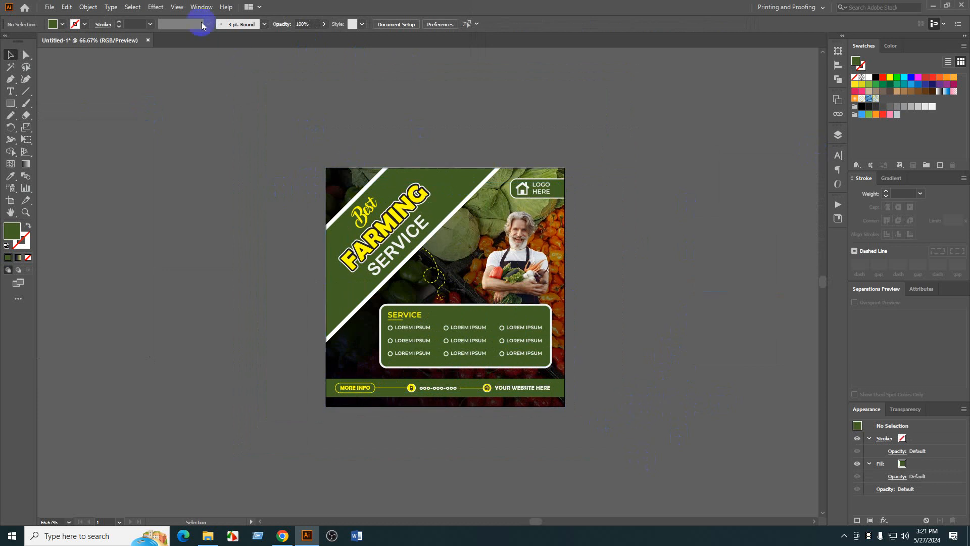
click(176, 6)
click(223, 76)
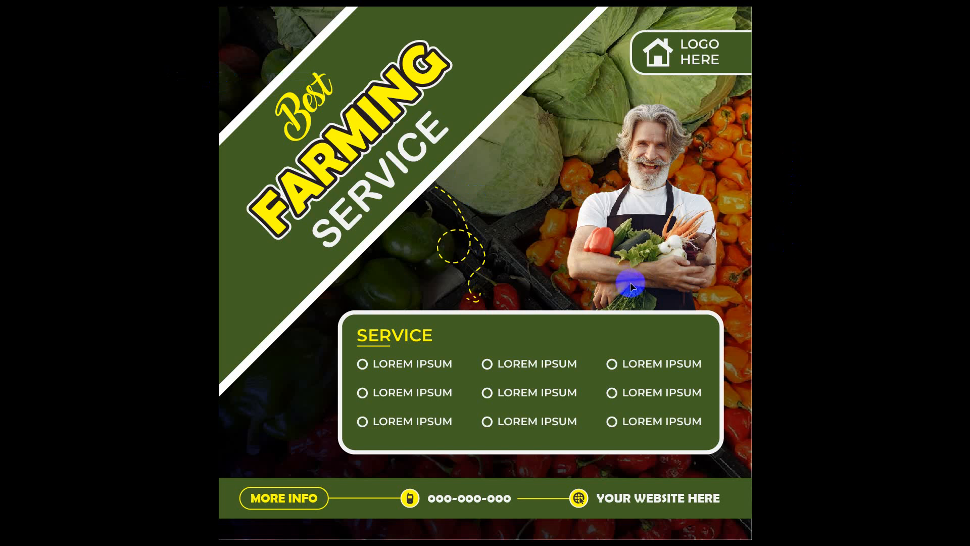
- Exit full-screen presentation mode and return to the normal editing view of the post
key(Escape)
scroll(704, 398, down, 1)
click(701, 415)
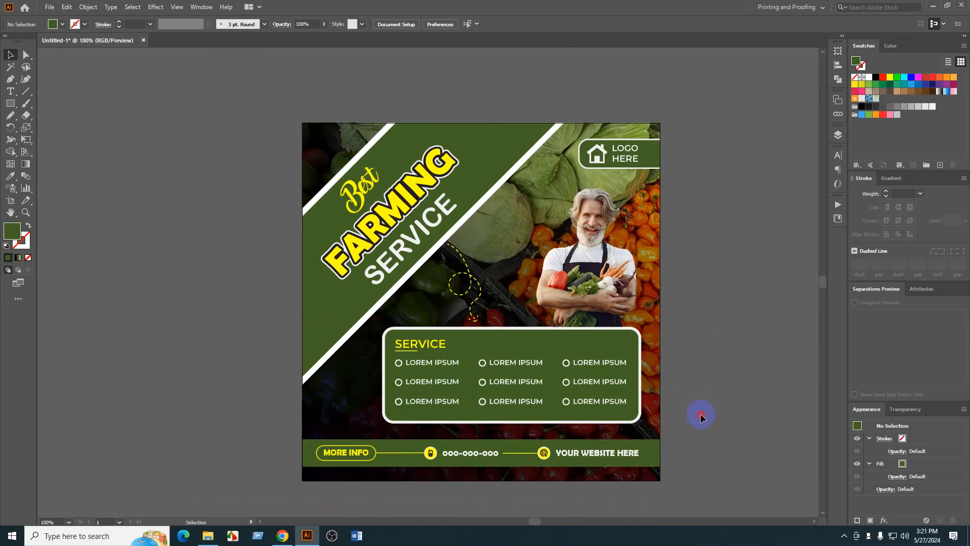
drag(719, 439, 681, 446)
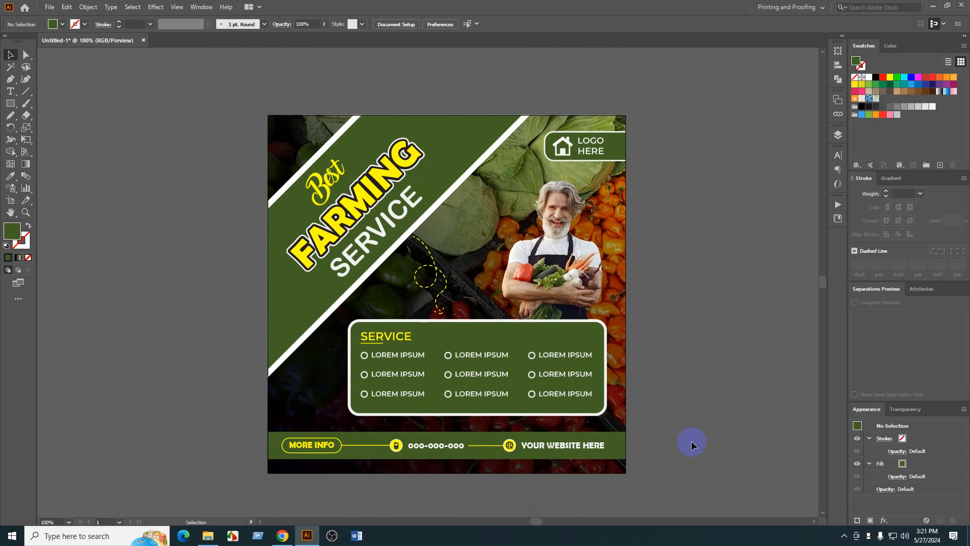
drag(699, 298, 683, 296)
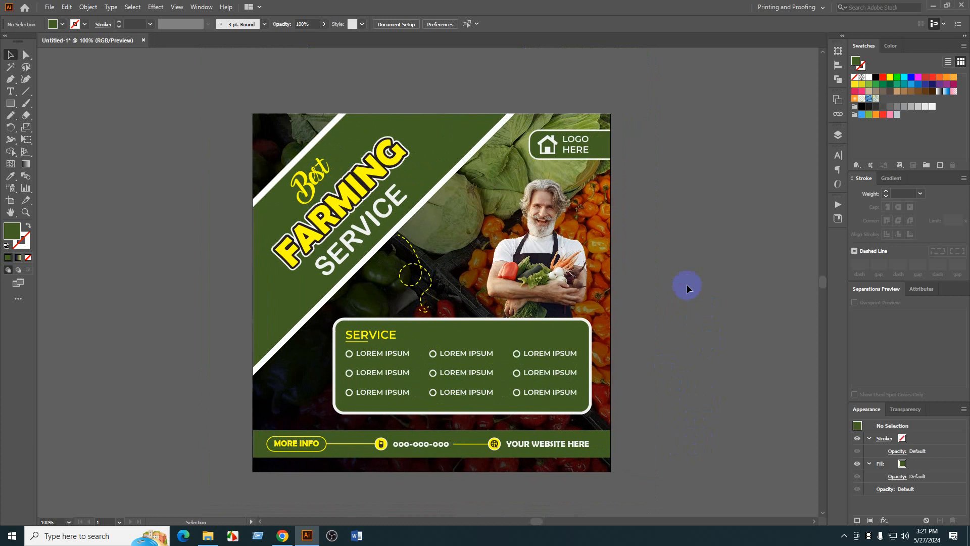
drag(701, 333, 665, 313)
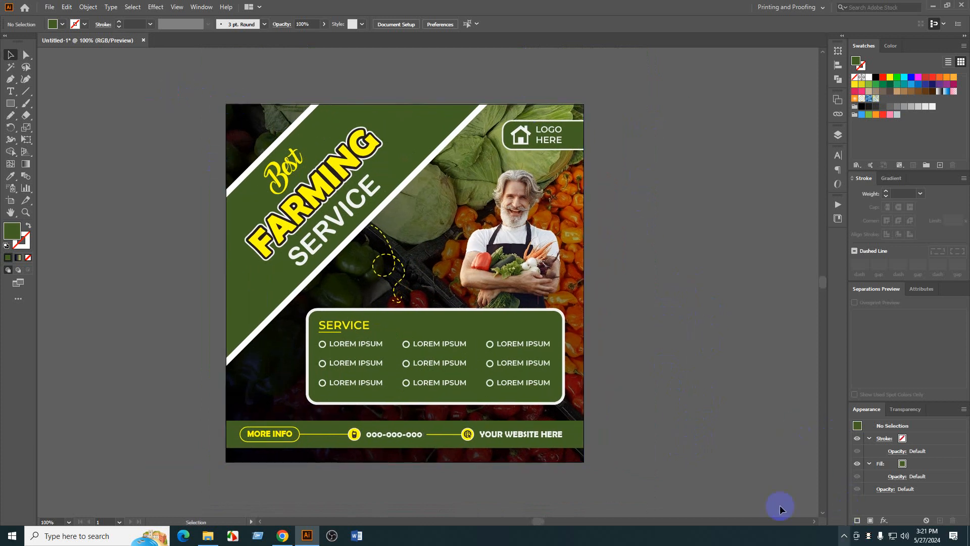
- Save the document to the Desktop as an Adobe Illustrator file named "post design" with the default Illustrator options
key(ctrl+s)
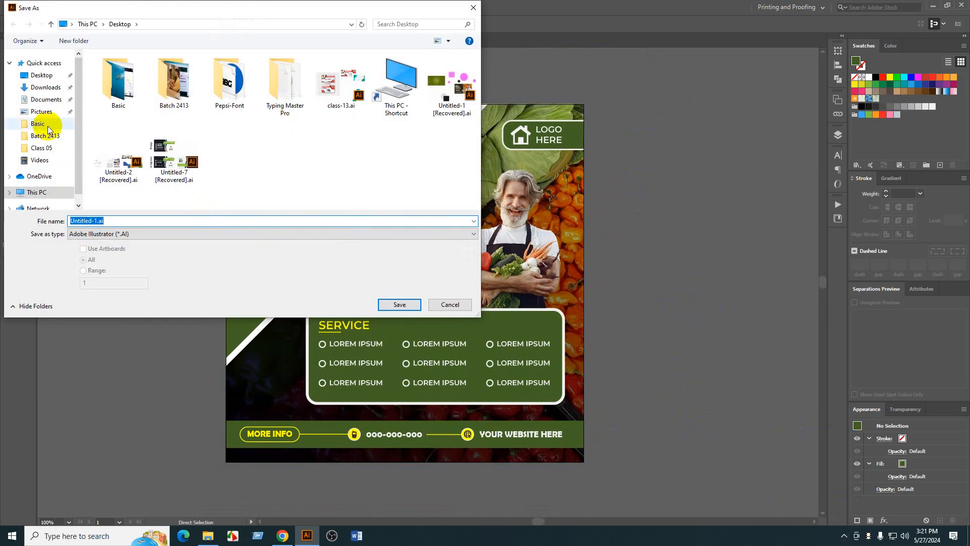
click(45, 75)
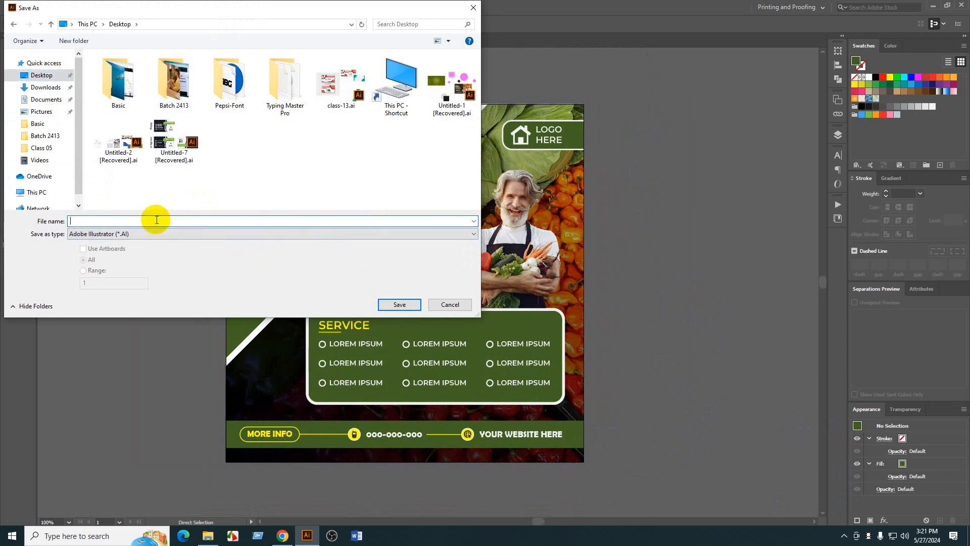
text(post design)
key(Return)
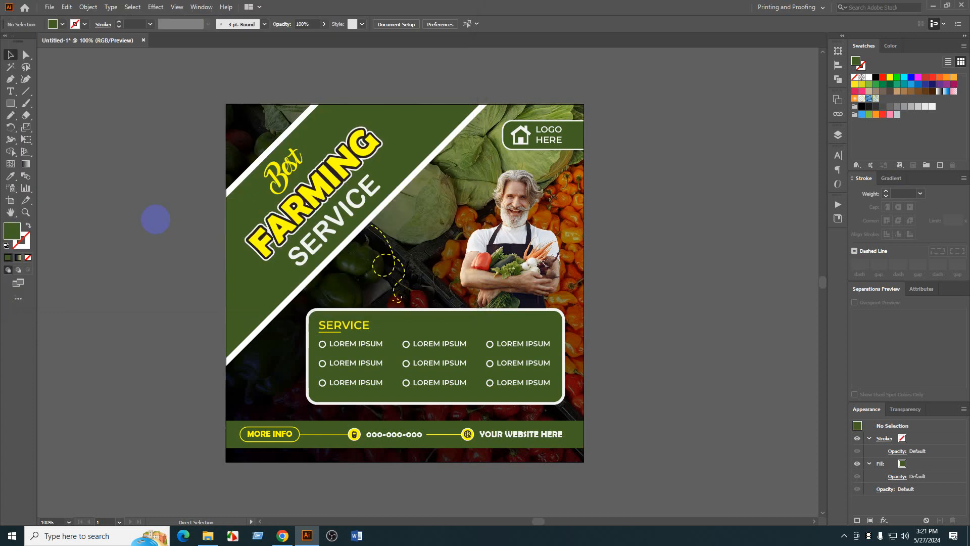
key(Return)
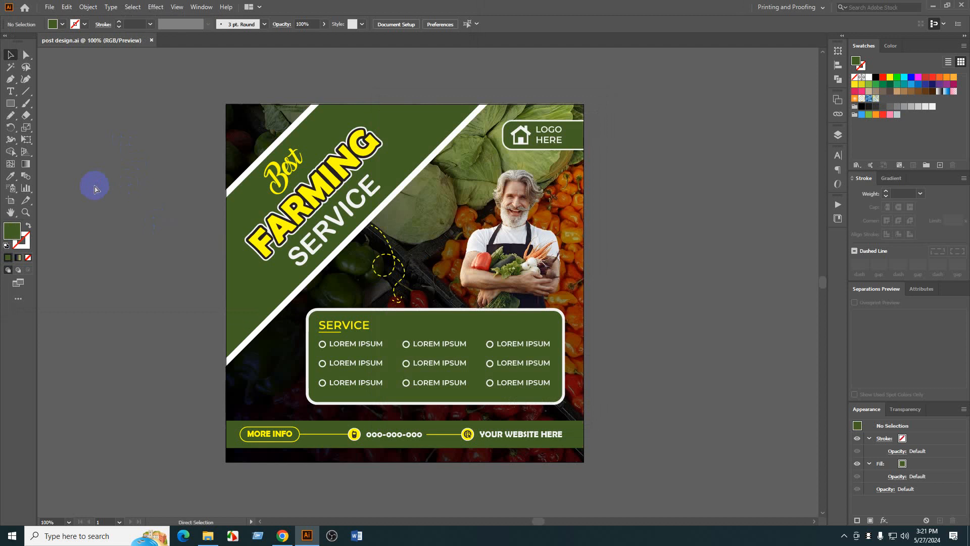
- Export the post for web as a maximum-quality JPEG at 1000 × 1000 px, saved to the Desktop as post-design.jpg
key(ctrl+alt+shift+s)
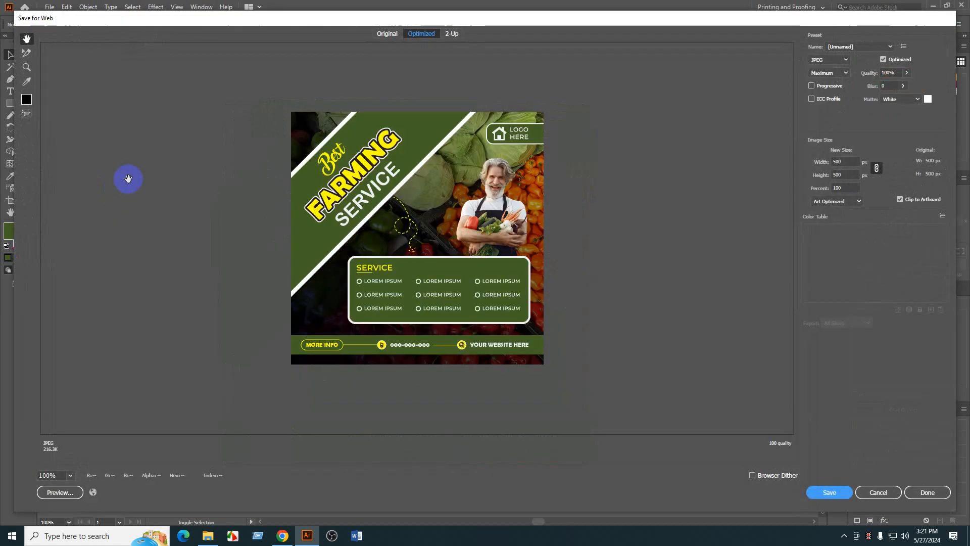
double_click(845, 162)
text(1000)
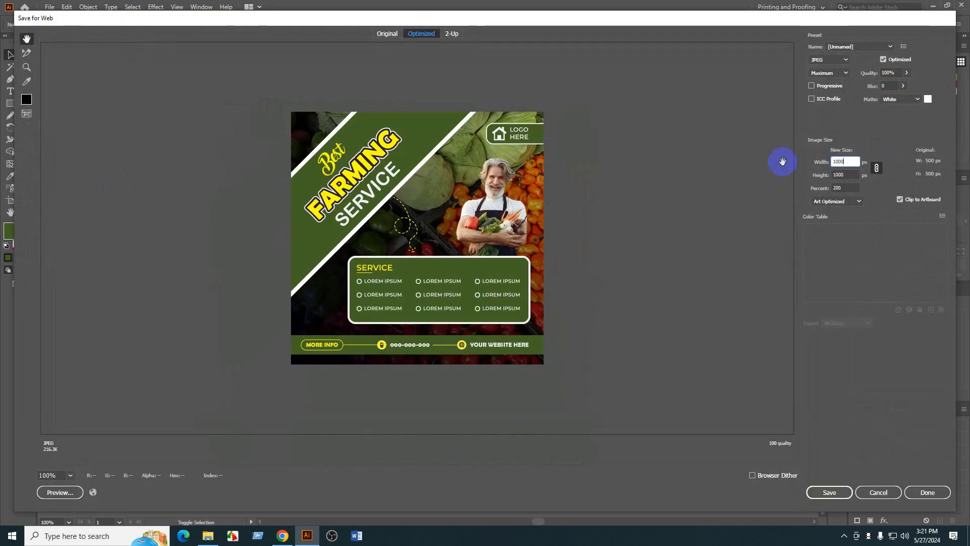
click(825, 497)
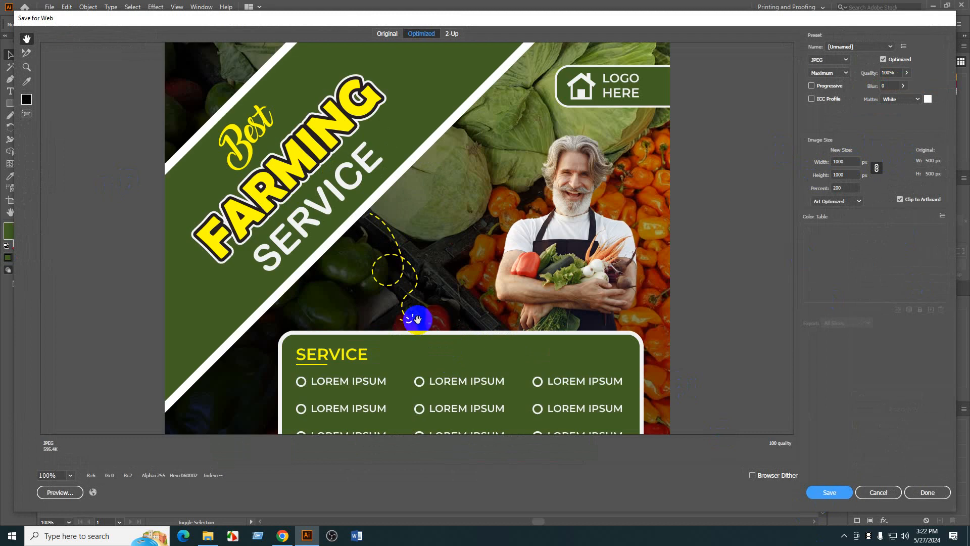
click(824, 493)
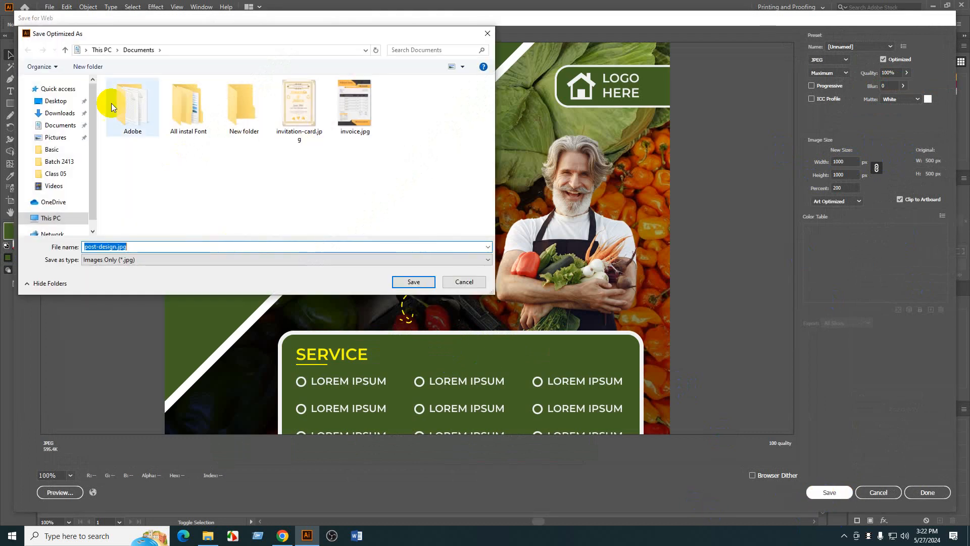
click(58, 100)
click(414, 281)
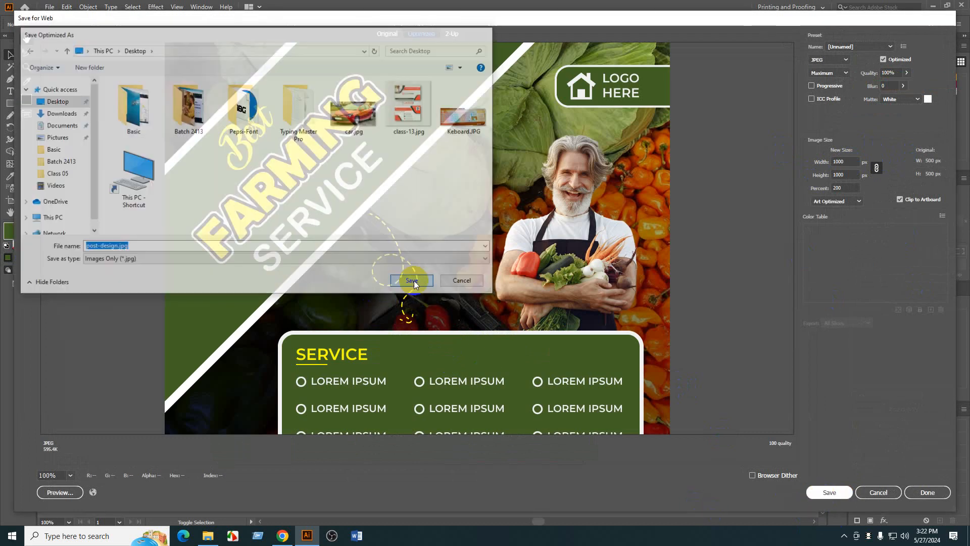